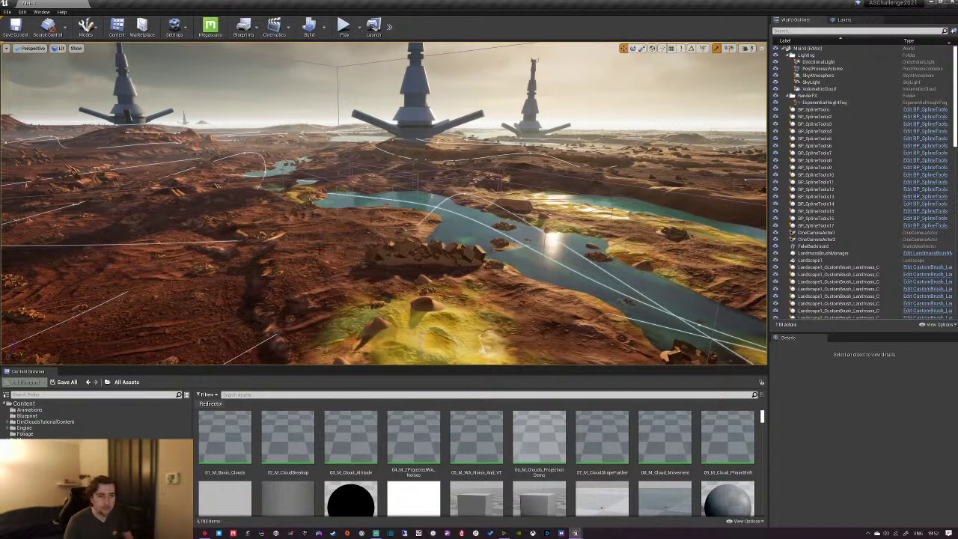
# Examine the terrain around the lakes and towers, including its scattered rocks, ridges and yellow sulphur patches
pyautogui.moveTo(322, 250); pyautogui.dragTo(334, 210, button='right')
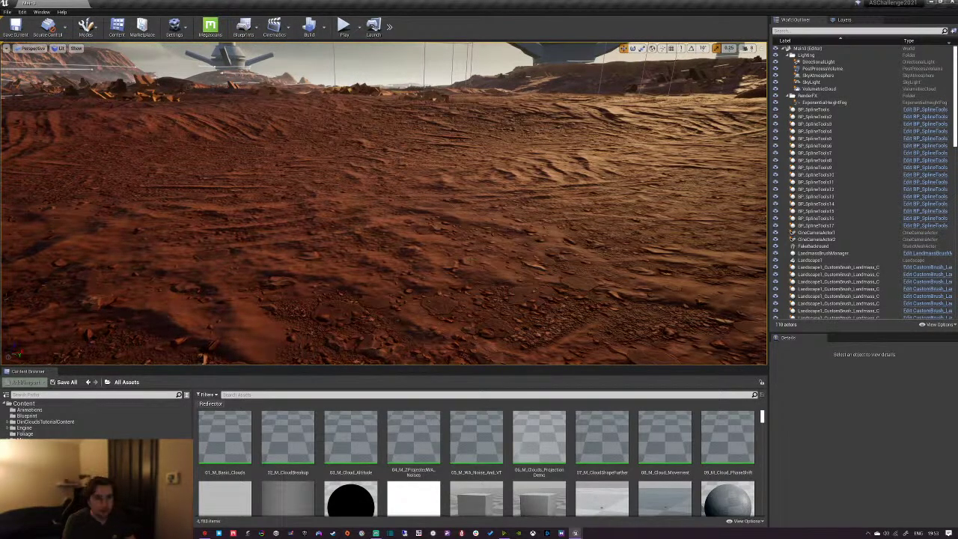
pyautogui.press('e')
pyautogui.moveTo(383, 203)
pyautogui.mouseDown(button='right')
pyautogui.moveTo(393, 196)
pyautogui.moveTo(383, 187)
pyautogui.mouseUp(button='right')
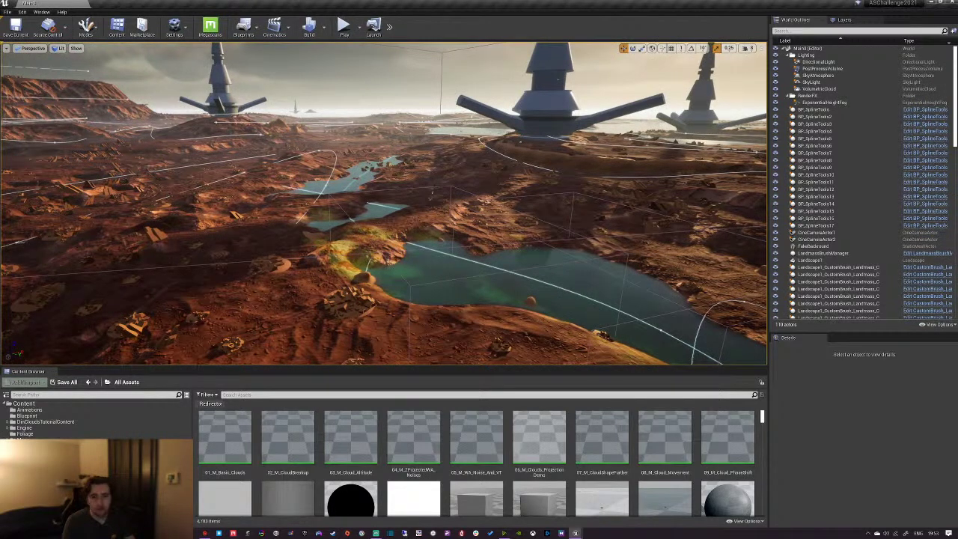
pyautogui.moveTo(383, 204)
pyautogui.mouseDown(button='right')
pyautogui.moveTo(367, 203)
pyautogui.moveTo(375, 198)
pyautogui.mouseUp(button='right')
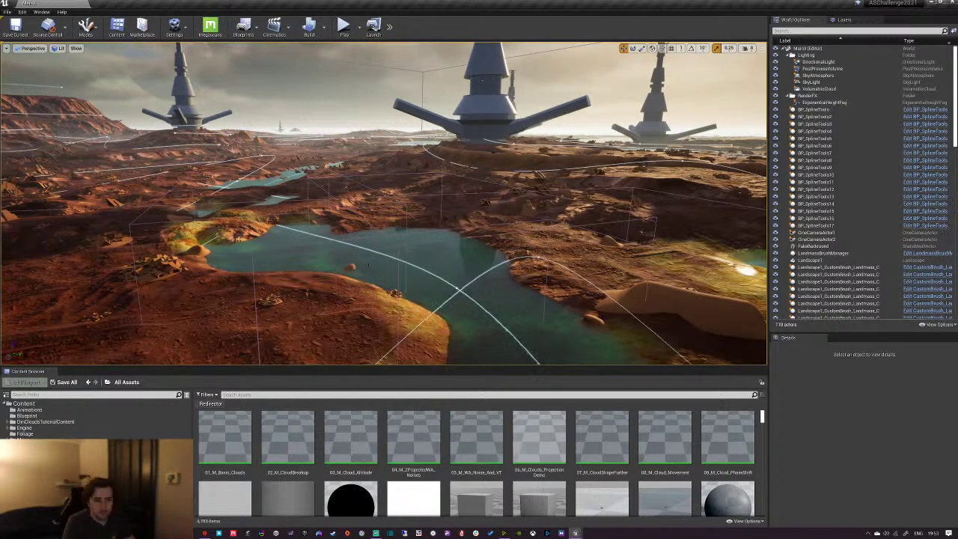
pyautogui.moveTo(368, 263); pyautogui.dragTo(392, 254, button='right')
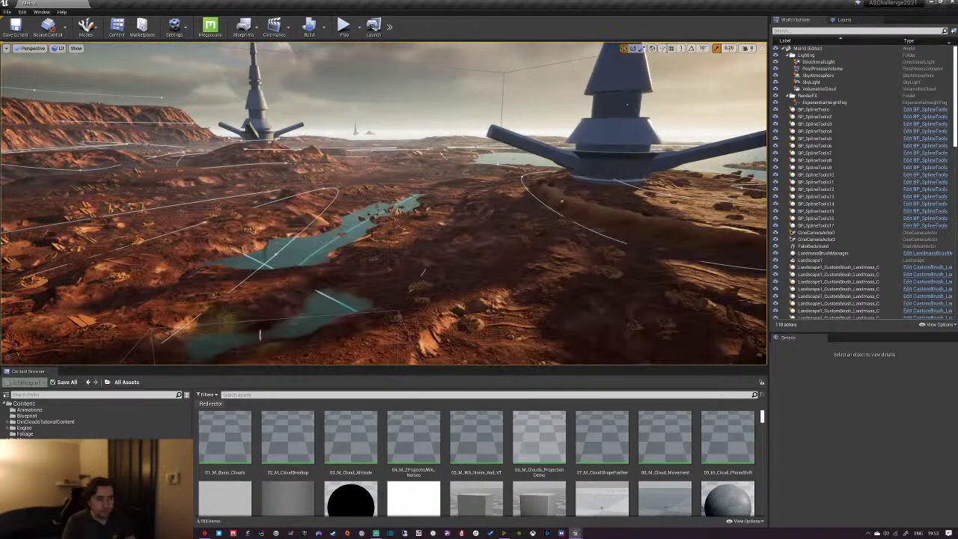
pyautogui.moveTo(393, 254); pyautogui.dragTo(392, 253, button='right')
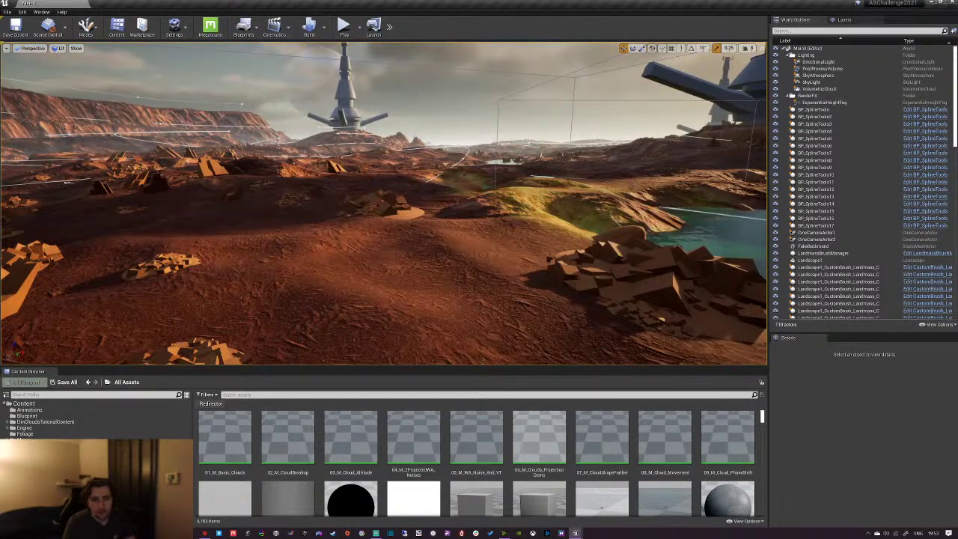
pyautogui.moveTo(334, 163); pyautogui.dragTo(315, 176, button='right')
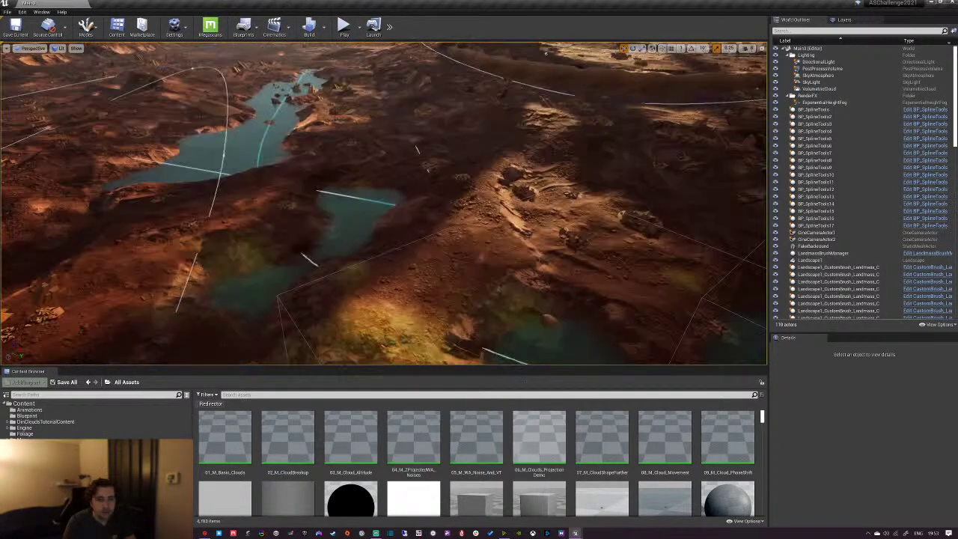
pyautogui.moveTo(315, 176); pyautogui.dragTo(450, 142, button='right')
pyautogui.moveTo(450, 178); pyautogui.dragTo(329, 224, button='right')
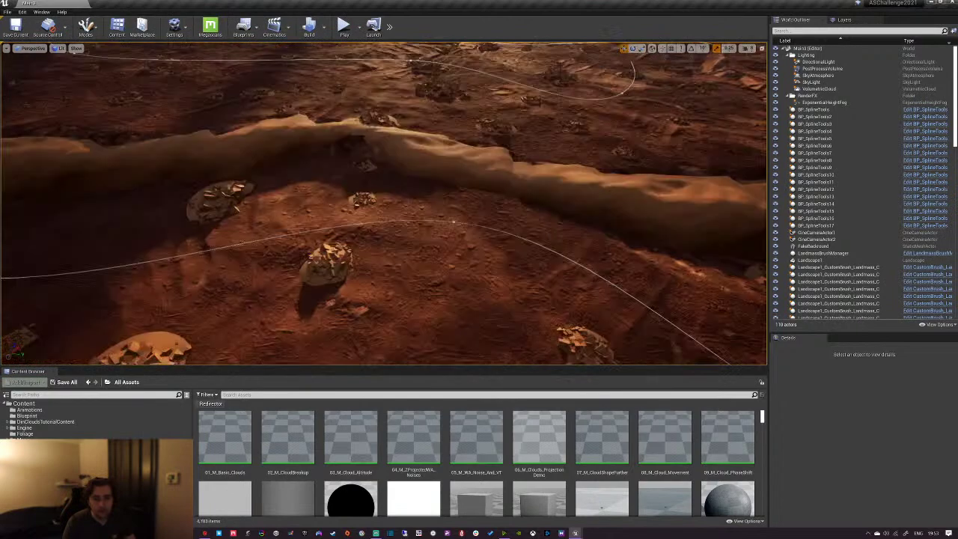
pyautogui.moveTo(383, 204); pyautogui.dragTo(352, 314, button='right')
pyautogui.moveTo(383, 255); pyautogui.dragTo(430, 217, button='right')
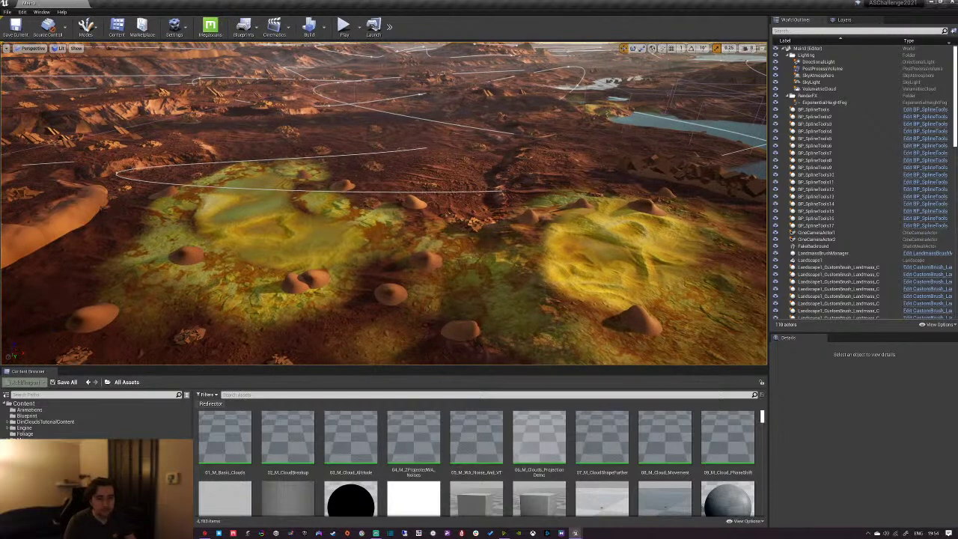
# Select Landscape1, switch to landscape painting and paint the Sulphur layer over the red ground beside the existing yellow patch
pyautogui.moveTo(430, 217)
pyautogui.mouseDown(button='right')
pyautogui.moveTo(430, 228)
pyautogui.moveTo(443, 193)
pyautogui.moveTo(446, 258)
pyautogui.moveTo(442, 248)
pyautogui.mouseUp(button='right')
pyautogui.click(446, 258)
pyautogui.click(86, 28)
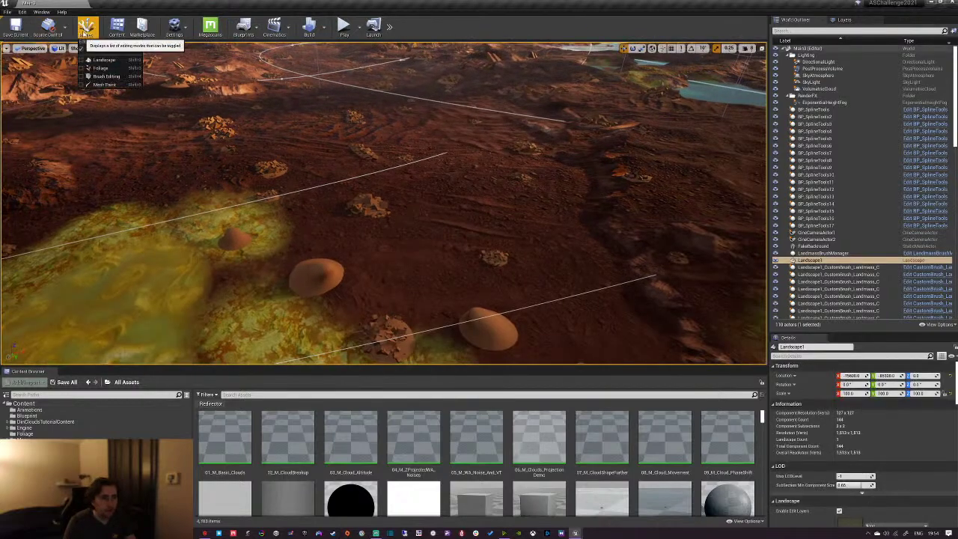
pyautogui.click(100, 59)
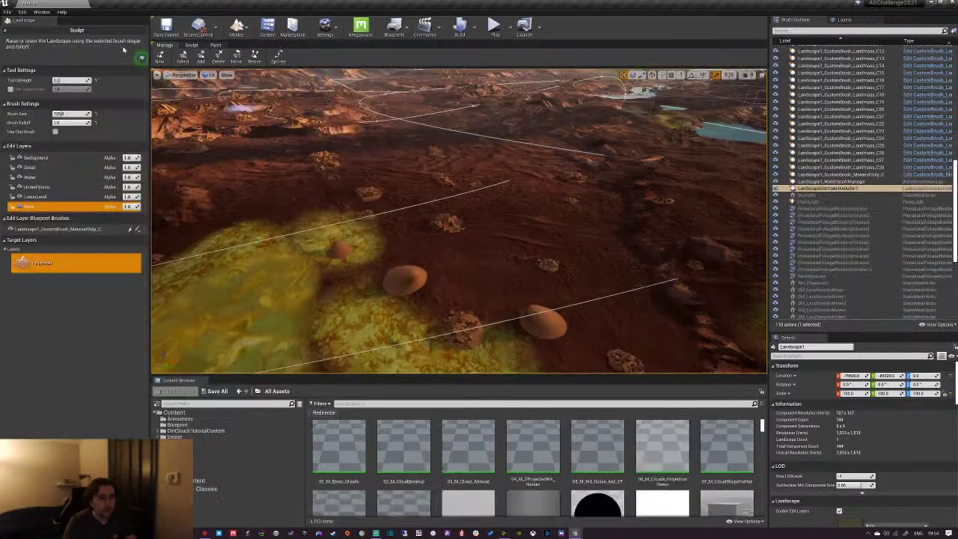
pyautogui.click(217, 46)
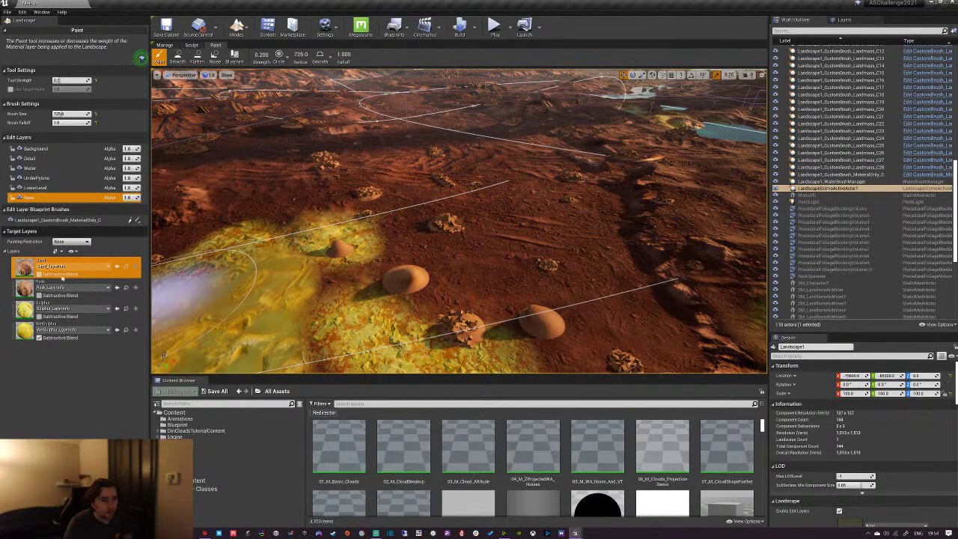
pyautogui.click(78, 303)
pyautogui.moveTo(311, 285)
pyautogui.mouseDown()
pyautogui.moveTo(439, 272)
pyautogui.moveTo(428, 216)
pyautogui.moveTo(459, 192)
pyautogui.moveTo(417, 242)
pyautogui.moveTo(484, 247)
pyautogui.moveTo(385, 197)
pyautogui.moveTo(432, 247)
pyautogui.mouseUp()
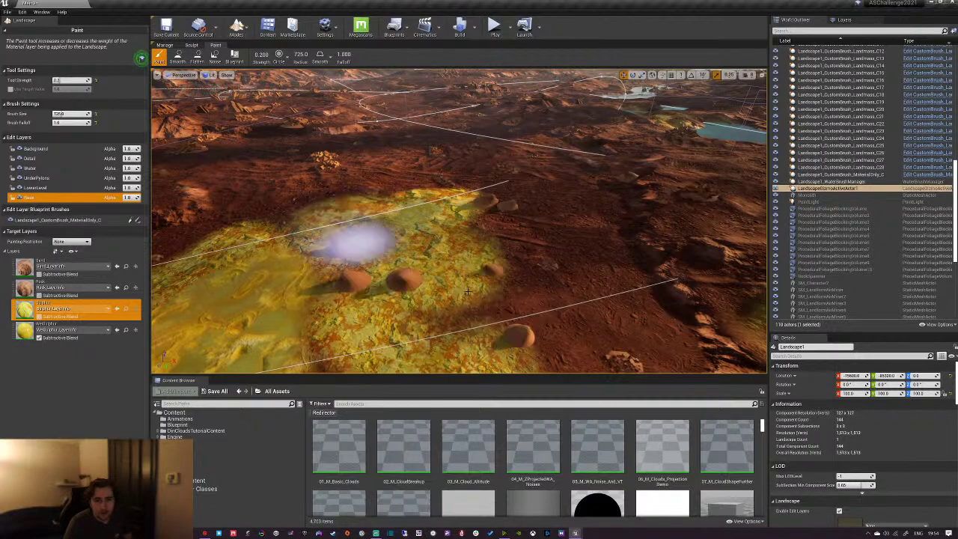
# Paint the Rock layer across the outer part of the sulphur patch and return to the Select editing mode
pyautogui.press('w')
pyautogui.moveTo(552, 282)
pyautogui.mouseDown(button='right')
pyautogui.moveTo(553, 292)
pyautogui.moveTo(552, 283)
pyautogui.mouseUp(button='right')
pyautogui.moveTo(500, 208)
pyautogui.mouseDown(button='right')
pyautogui.moveTo(462, 171)
pyautogui.moveTo(453, 206)
pyautogui.moveTo(465, 209)
pyautogui.mouseUp(button='right')
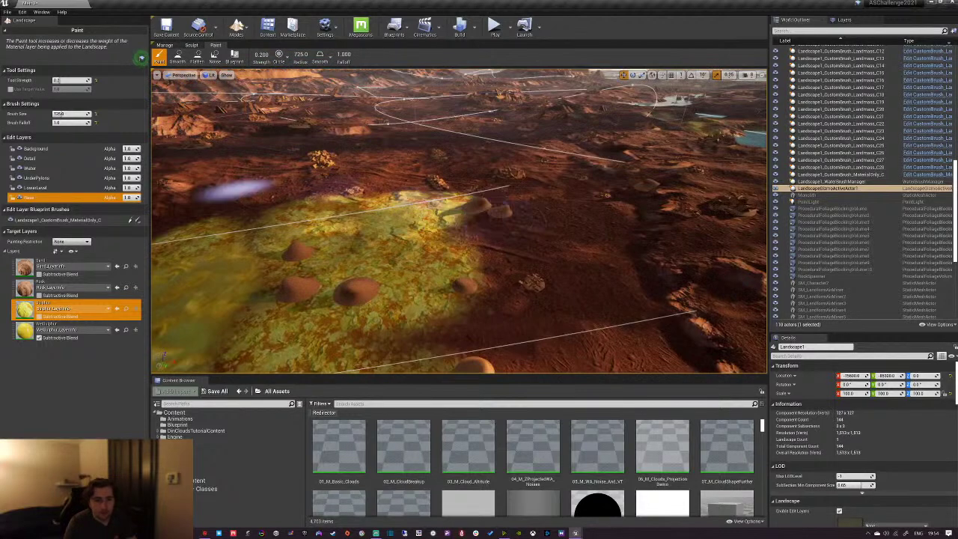
pyautogui.click(51, 271)
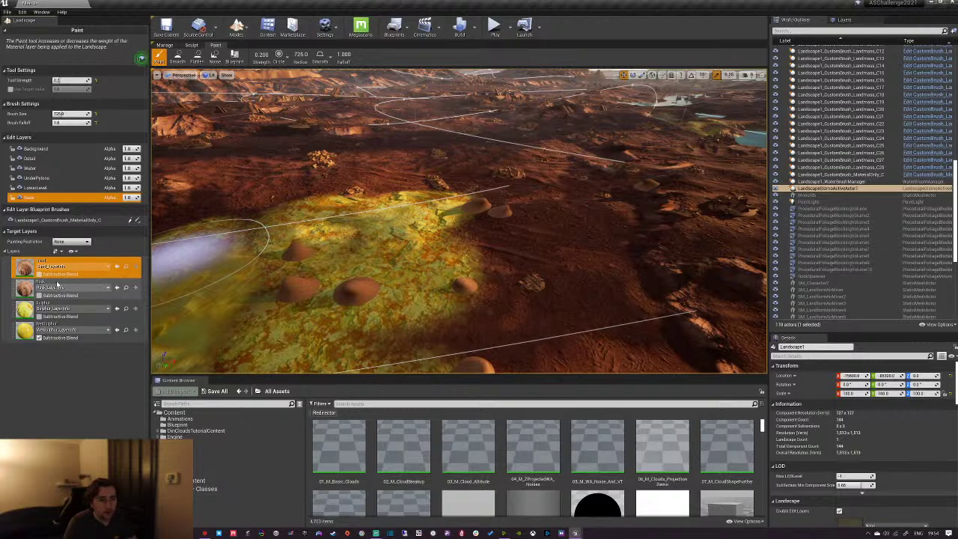
pyautogui.click(56, 286)
pyautogui.moveTo(448, 199)
pyautogui.mouseDown()
pyautogui.moveTo(457, 200)
pyautogui.moveTo(448, 242)
pyautogui.moveTo(442, 225)
pyautogui.moveTo(353, 203)
pyautogui.moveTo(505, 285)
pyautogui.moveTo(473, 332)
pyautogui.moveTo(359, 190)
pyautogui.moveTo(399, 235)
pyautogui.moveTo(449, 267)
pyautogui.moveTo(726, 256)
pyautogui.mouseUp()
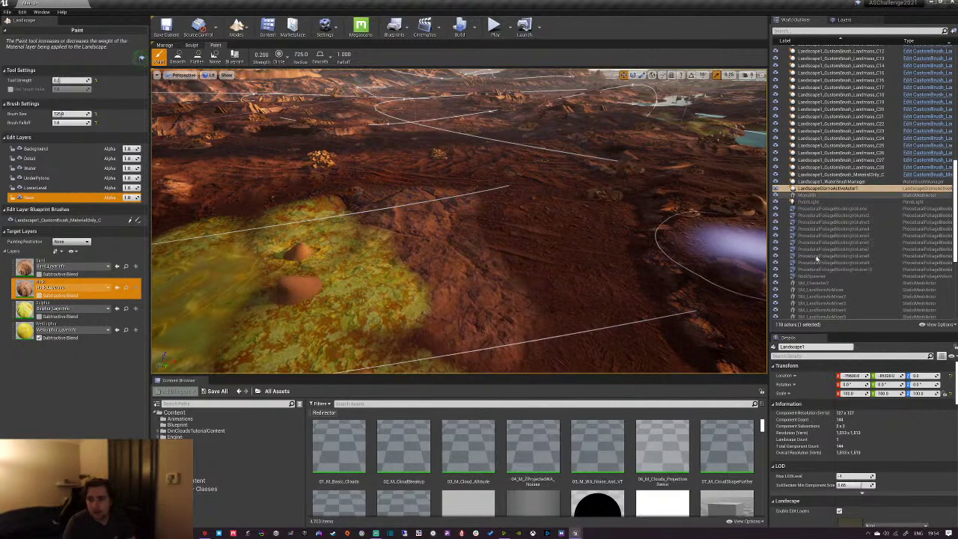
pyautogui.scroll(-3, 817, 258)
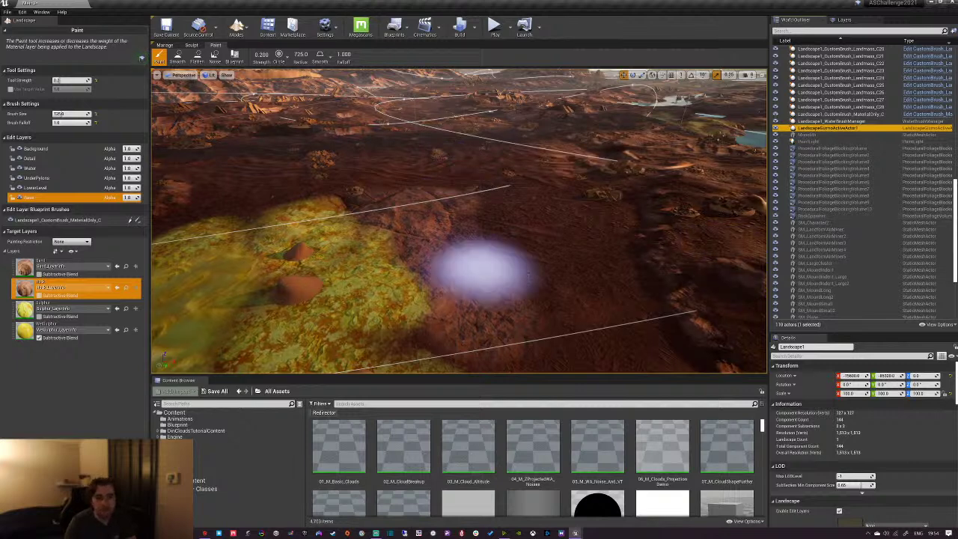
pyautogui.moveTo(528, 276); pyautogui.dragTo(514, 282, button='right')
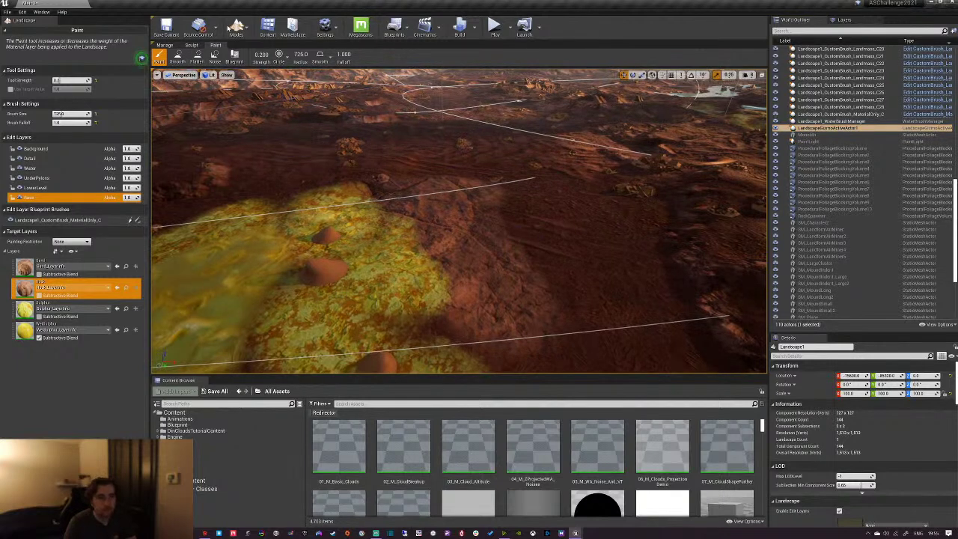
pyautogui.click(237, 28)
pyautogui.click(249, 49)
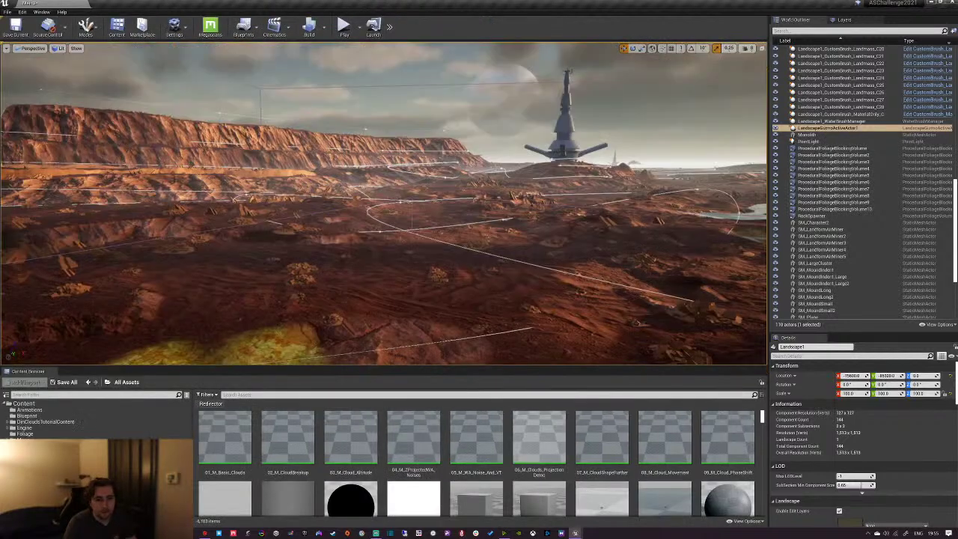
# Inspect the rock meshes scattered over the landscape and select the RockSpawner foliage volume
pyautogui.moveTo(384, 204); pyautogui.dragTo(374, 262, button='right')
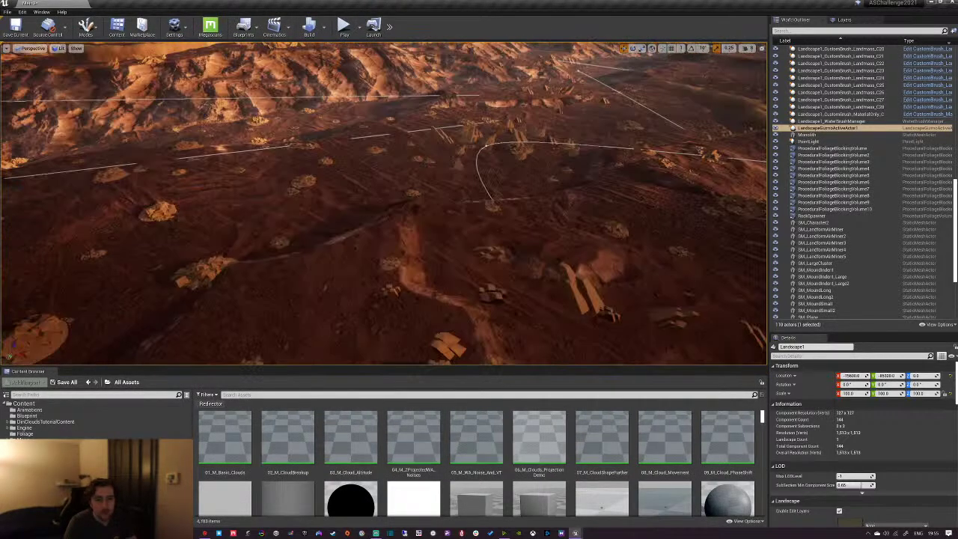
pyautogui.moveTo(384, 203); pyautogui.dragTo(427, 213, button='right')
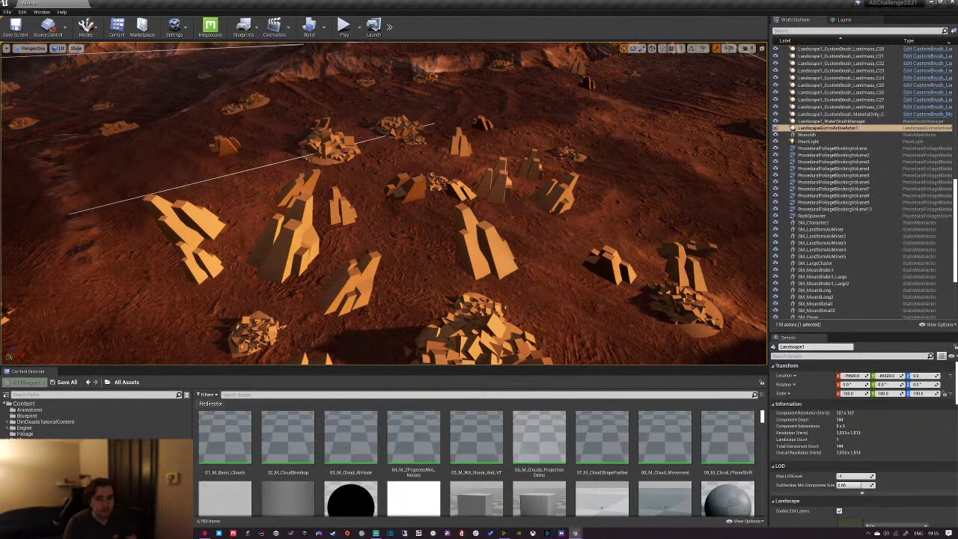
pyautogui.press('s')
pyautogui.moveTo(384, 217); pyautogui.dragTo(572, 217, button='right')
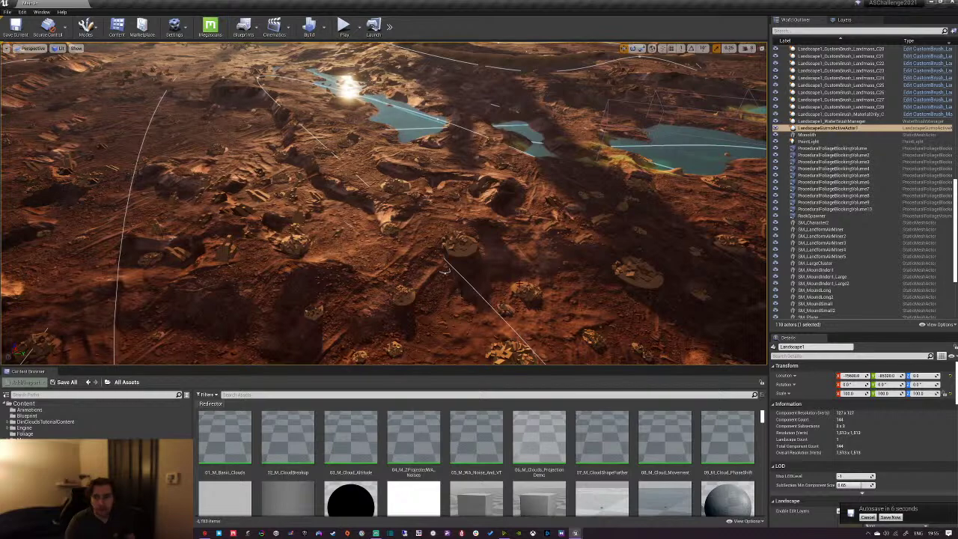
pyautogui.click(834, 217)
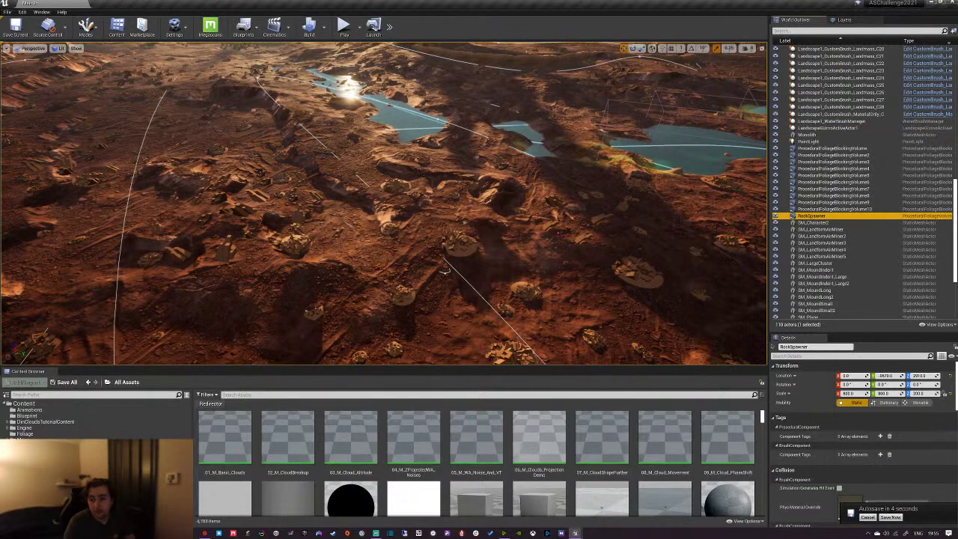
pyautogui.press('f')
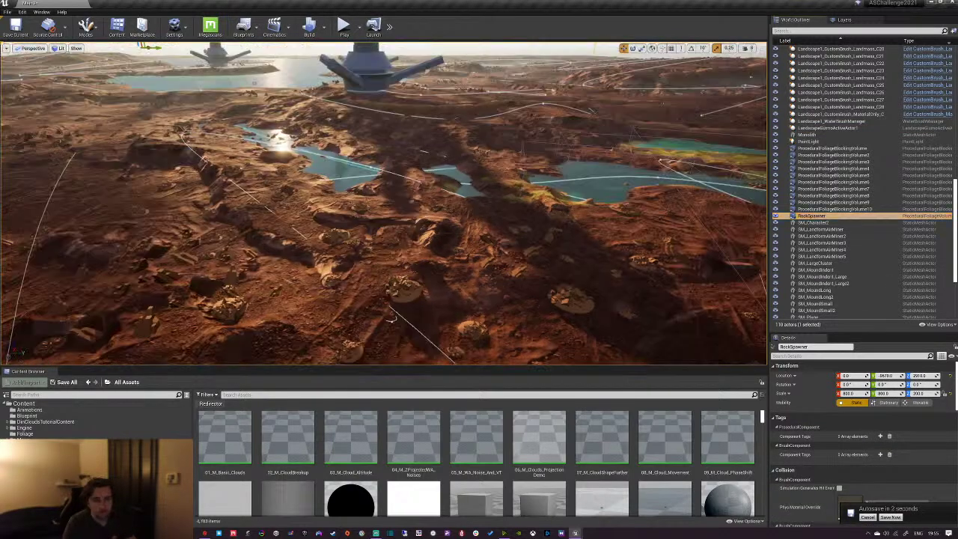
pyautogui.moveTo(383, 204); pyautogui.dragTo(228, 228, button='right')
# Open the M_Landscape material assigned to Landscape1 in a maximized editor and bring its whole node graph into view
pyautogui.click(384, 204)
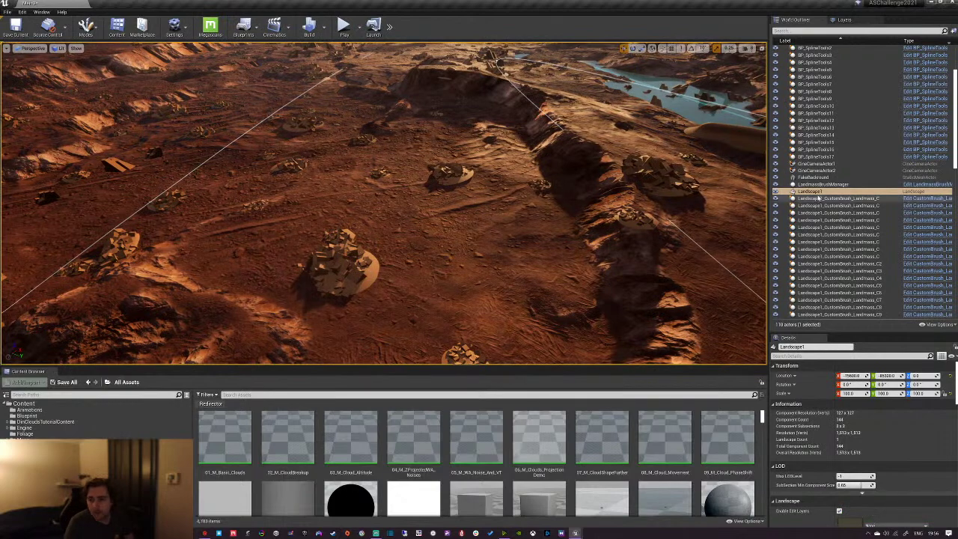
pyautogui.scroll(-4, 866, 454)
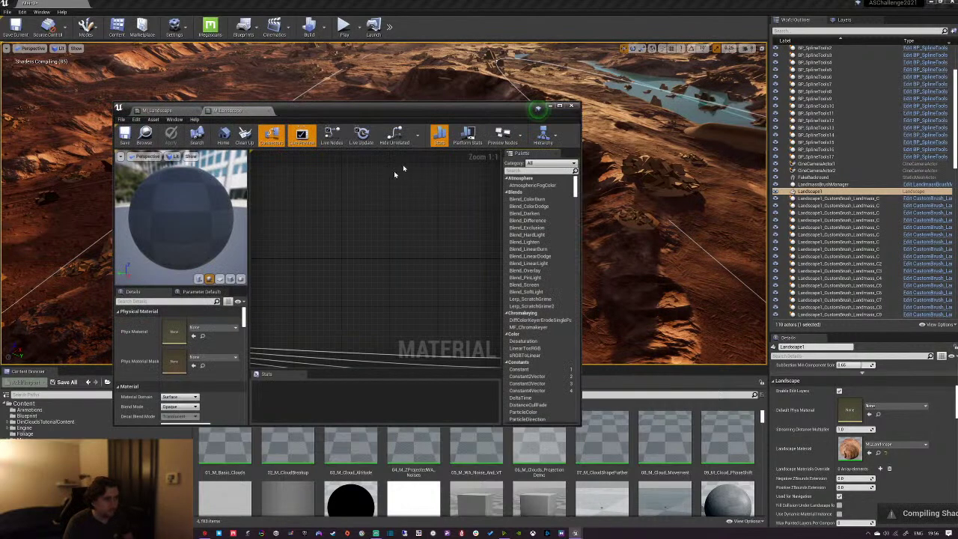
pyautogui.doubleClick(389, 110)
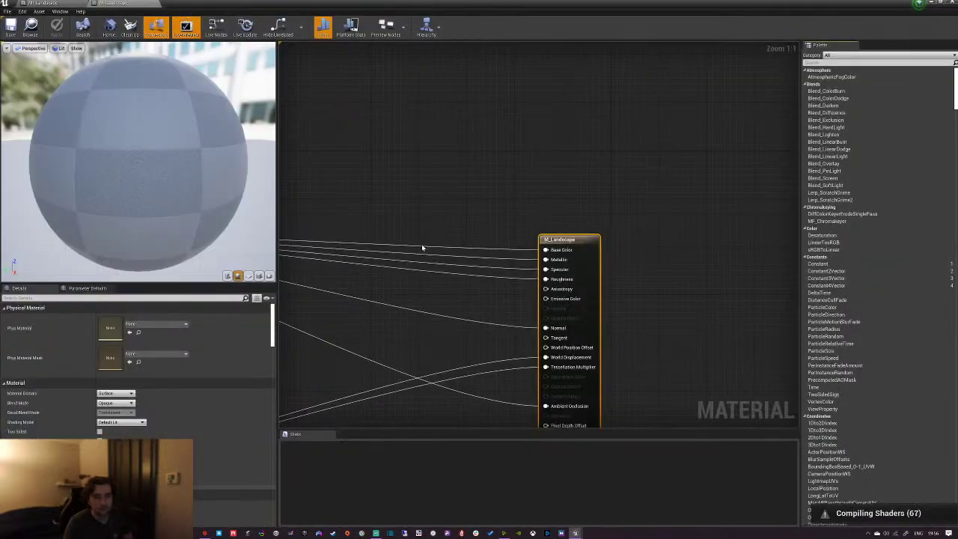
pyautogui.scroll(-9, 404, 214)
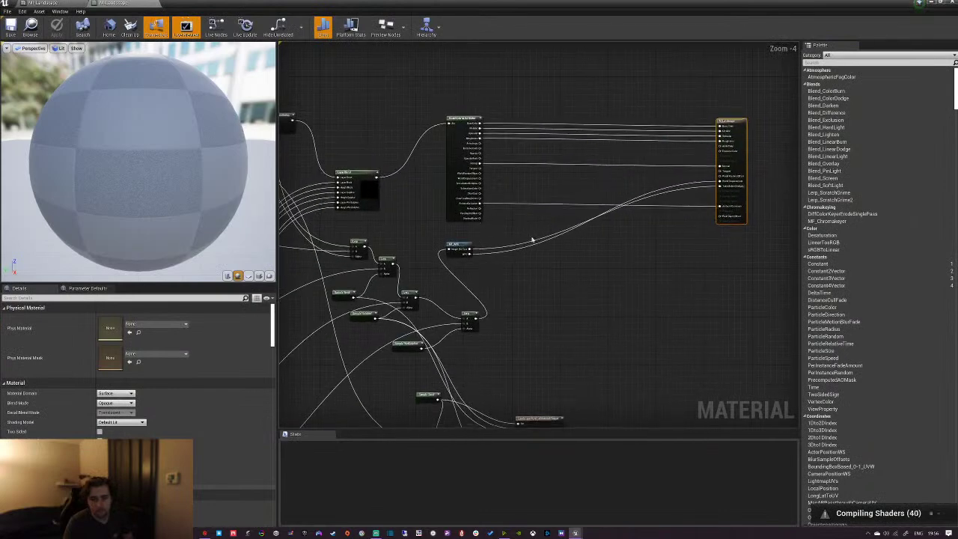
pyautogui.moveTo(612, 208); pyautogui.dragTo(613, 202, button='right')
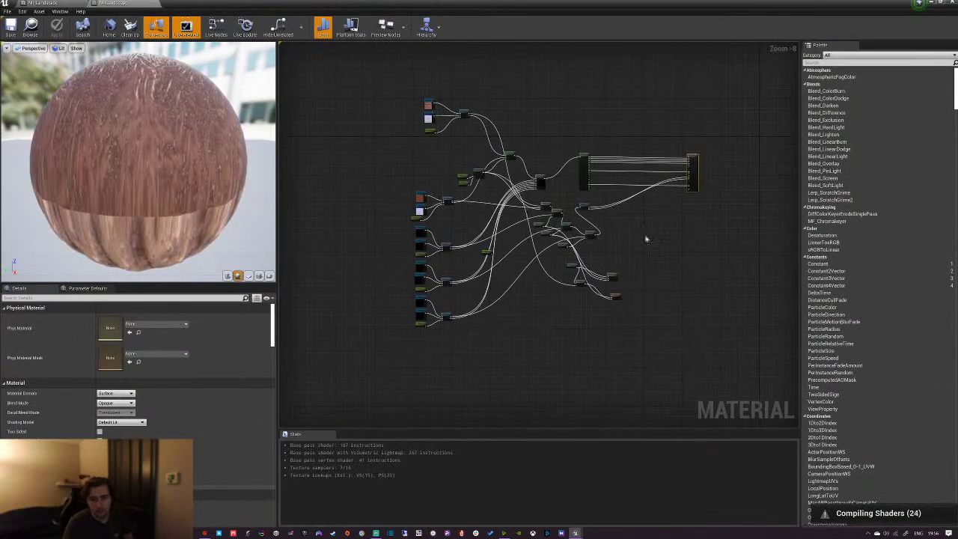
# Select the Landscape Physical Material Output node to inspect the physical materials assigned to its inputs
pyautogui.scroll(5, 650, 257)
pyautogui.moveTo(605, 289); pyautogui.dragTo(667, 346)
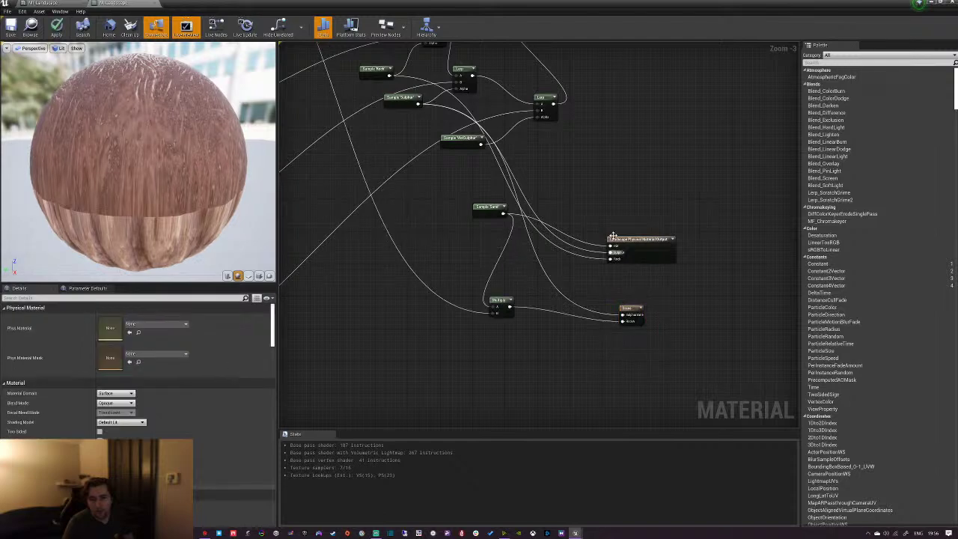
pyautogui.moveTo(594, 207); pyautogui.dragTo(701, 292)
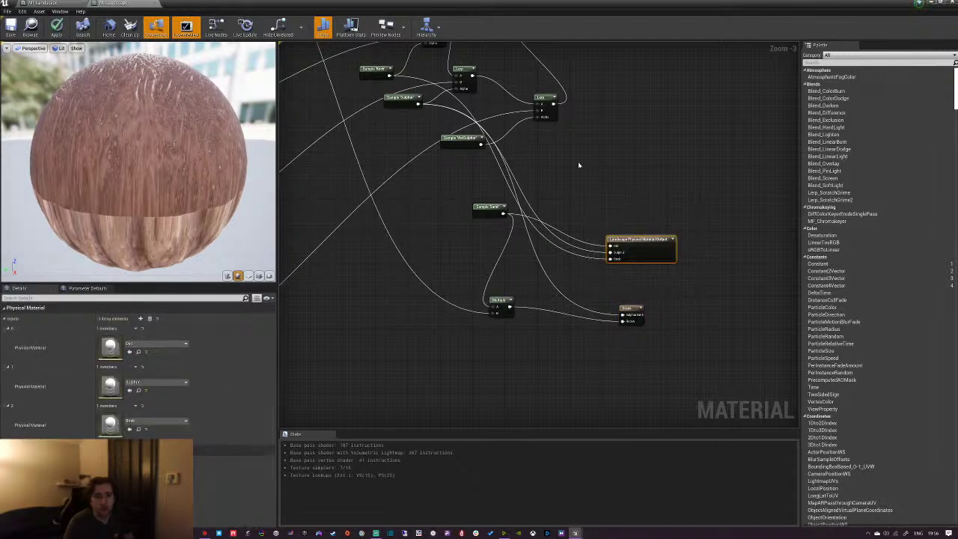
# Select the landscape grass output node and expand its first grass type to inspect its name and assigned asset
pyautogui.moveTo(607, 283); pyautogui.dragTo(663, 341)
pyautogui.moveTo(581, 298); pyautogui.dragTo(664, 362)
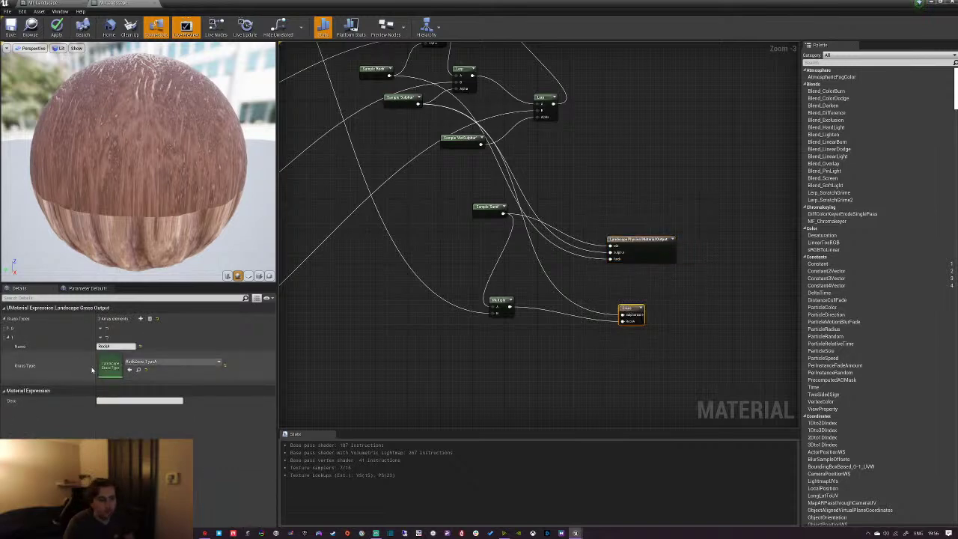
pyautogui.click(7, 328)
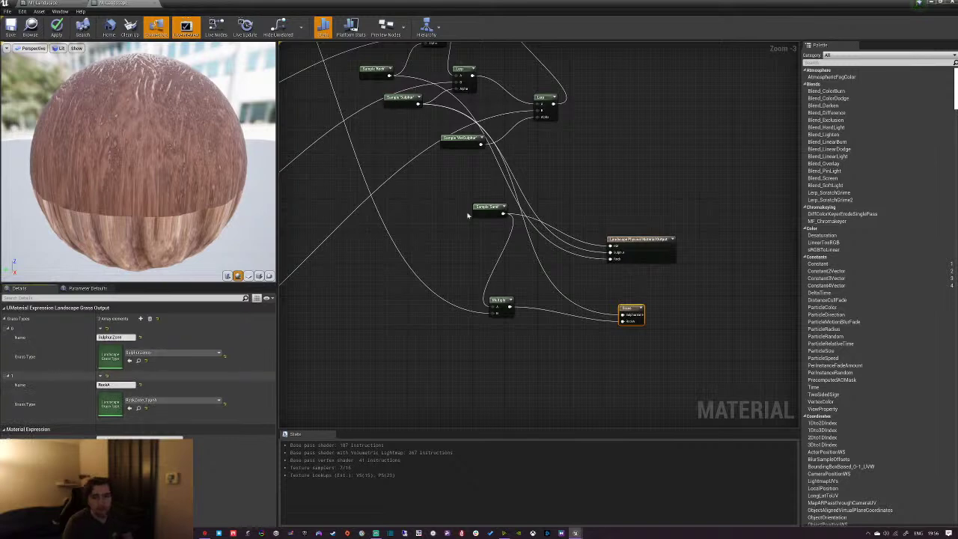
# Select the Sample 'Sand' layer weight node to inspect its settings and connections
pyautogui.scroll(-1, 484, 293)
pyautogui.moveTo(484, 294); pyautogui.dragTo(467, 263, button='right')
pyautogui.moveTo(467, 263); pyautogui.dragTo(472, 294)
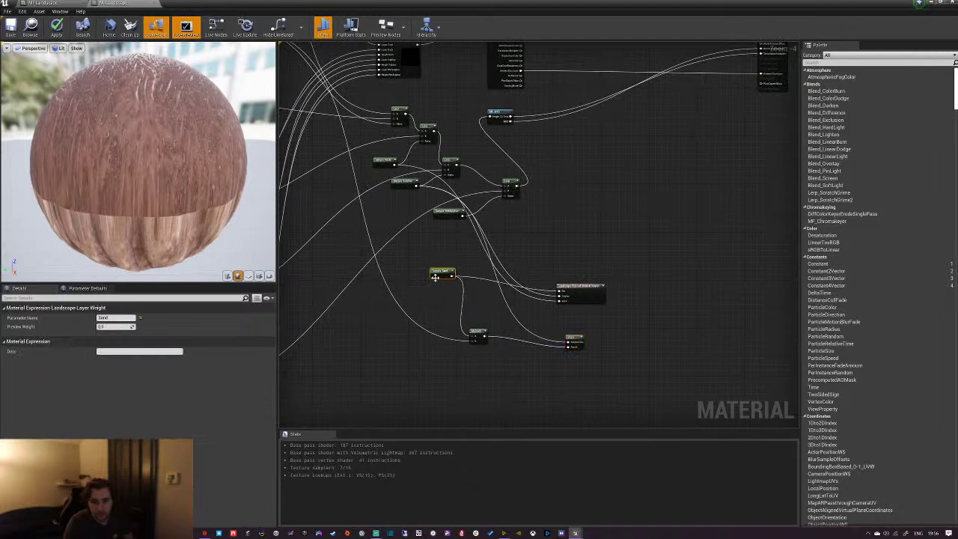
# Locate the Layer Blend node in the material graph and select it to inspect its layer and height inputs
pyautogui.scroll(3, 436, 277)
pyautogui.scroll(-6, 494, 275)
pyautogui.moveTo(495, 275); pyautogui.dragTo(530, 337, button='right')
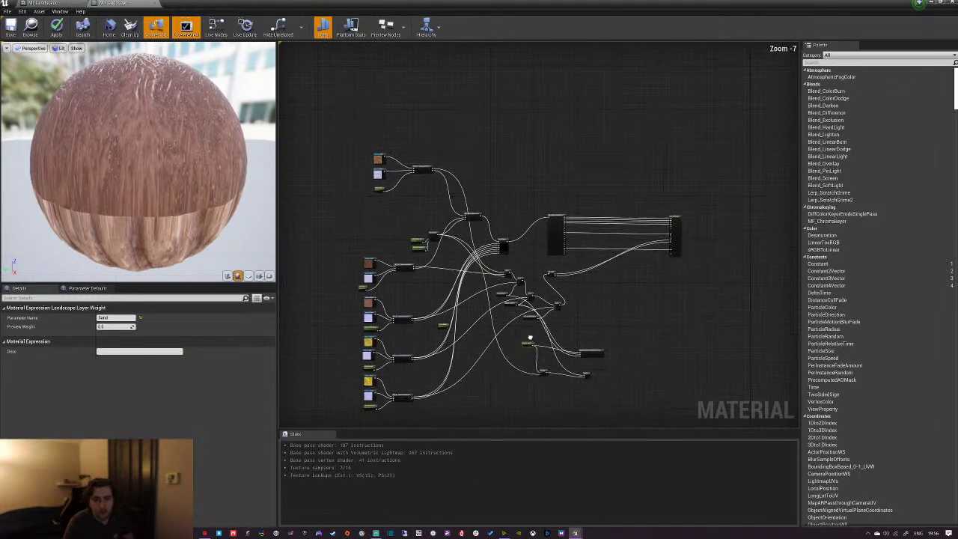
pyautogui.scroll(6, 510, 296)
pyautogui.moveTo(517, 184); pyautogui.dragTo(515, 222, button='right')
pyautogui.click(460, 119)
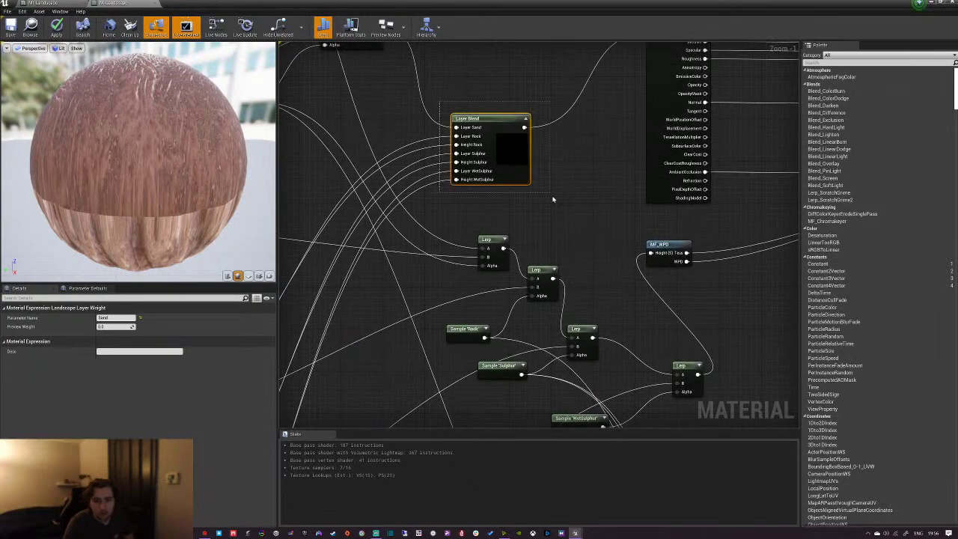
# Select the Sample 'Sand' node and the Multiply node it feeds to inspect the mask driving the rock scattering
pyautogui.scroll(-1, 554, 201)
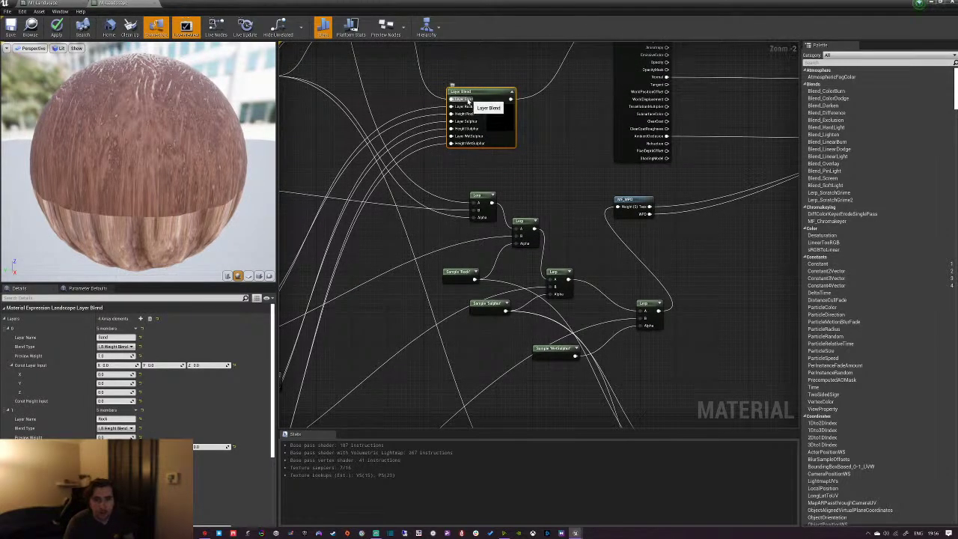
pyautogui.moveTo(584, 204); pyautogui.dragTo(494, 70, button='right')
pyautogui.moveTo(552, 223); pyautogui.dragTo(532, 143, button='right')
pyautogui.click(426, 231)
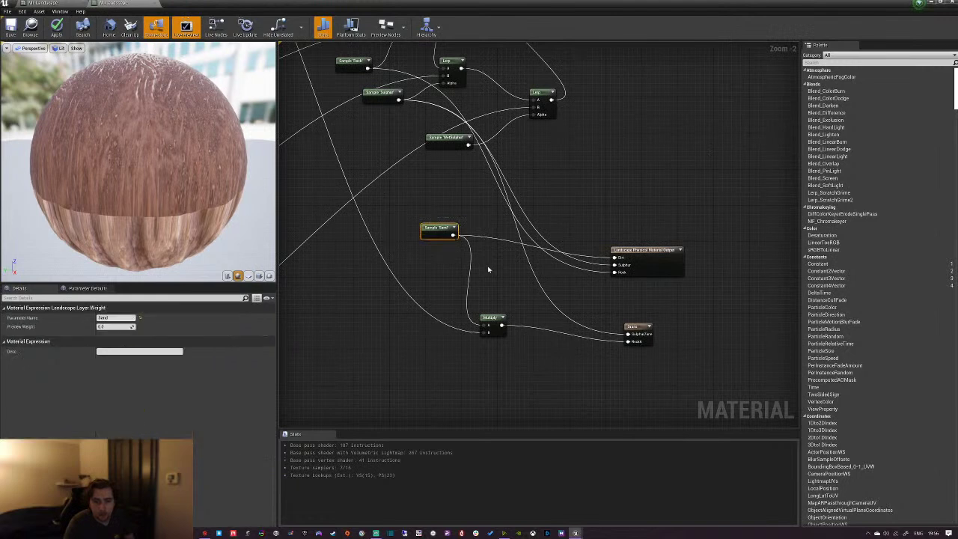
pyautogui.moveTo(488, 268); pyautogui.dragTo(437, 218, button='right')
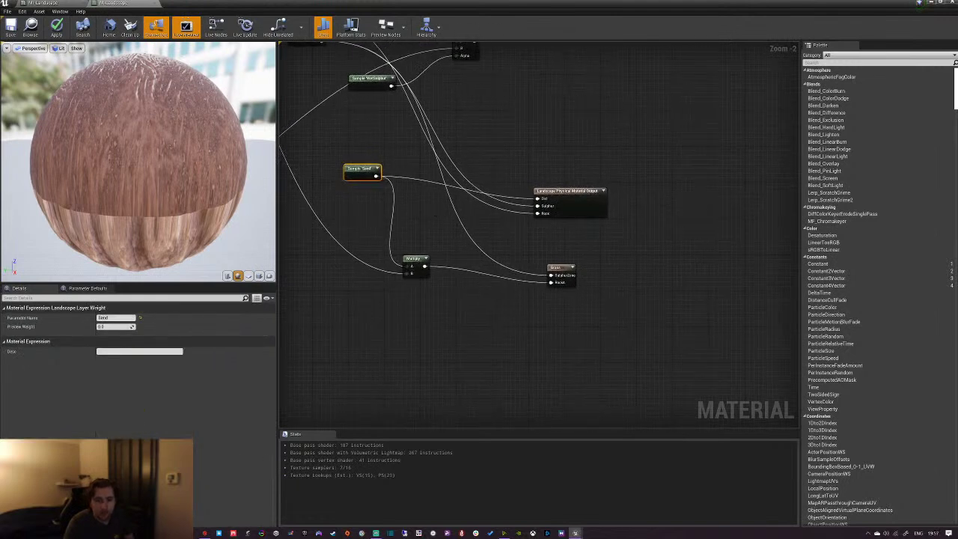
pyautogui.moveTo(500, 271); pyautogui.dragTo(530, 283, button='right')
pyautogui.click(447, 276)
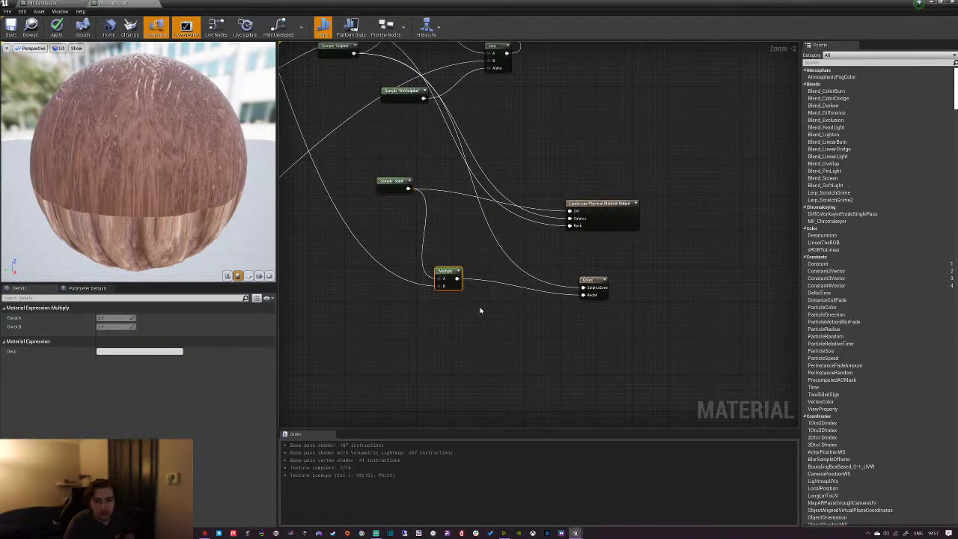
# Open the rock grass type assigned to the grass output node and expand varieties 1 and 2 to inspect their meshes and densities
pyautogui.click(594, 290)
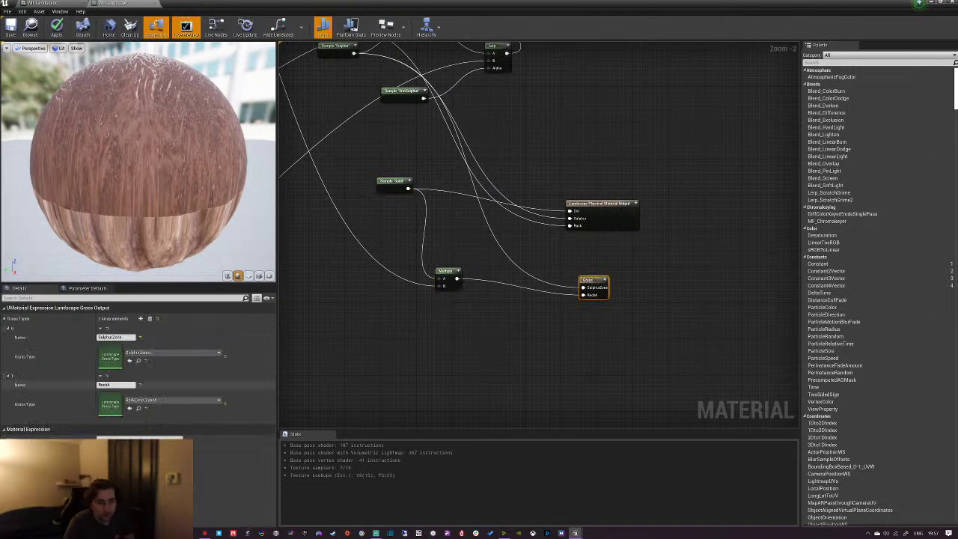
pyautogui.doubleClick(116, 402)
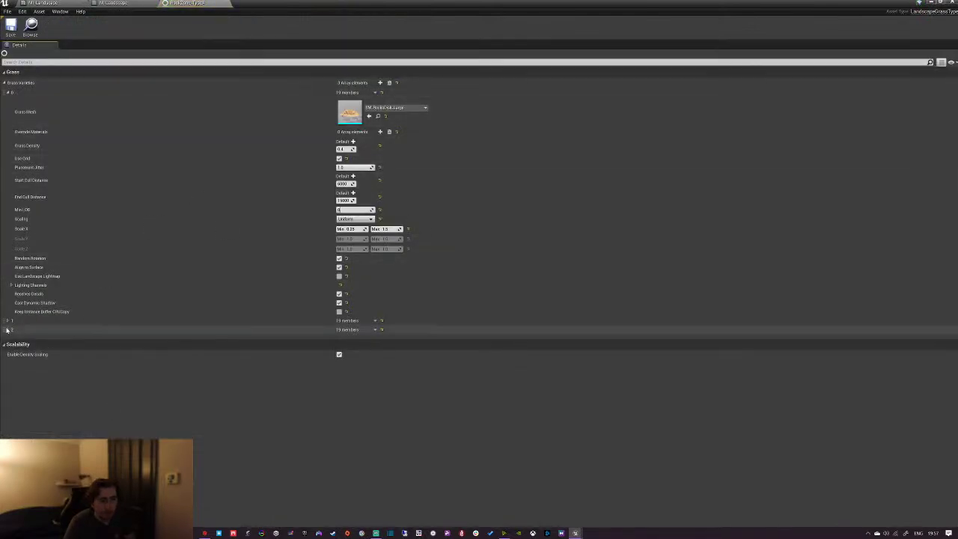
pyautogui.click(7, 330)
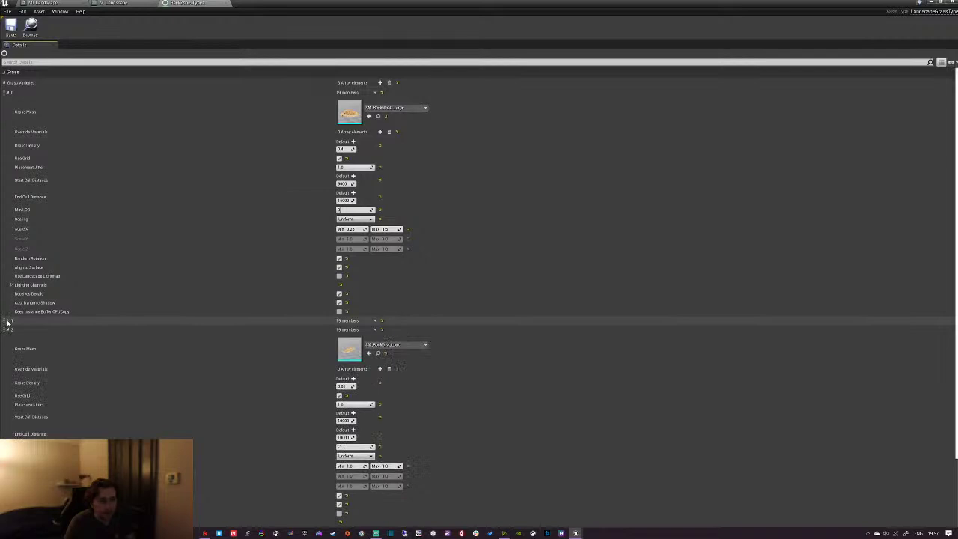
pyautogui.click(8, 321)
pyautogui.scroll(-3, 194, 308)
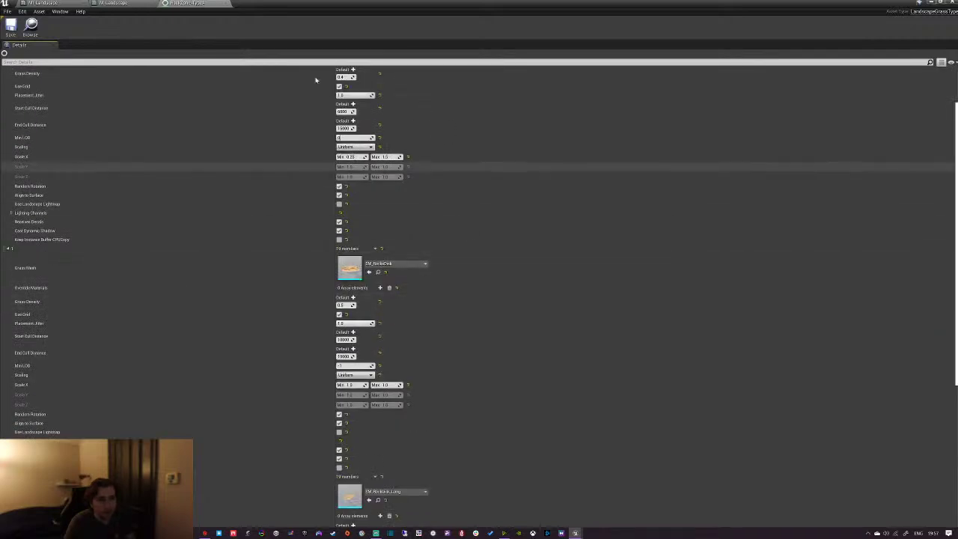
# Close the rock grass type and open the sulphur zone grass type to inspect its mesh and scattering settings
pyautogui.click(225, 3)
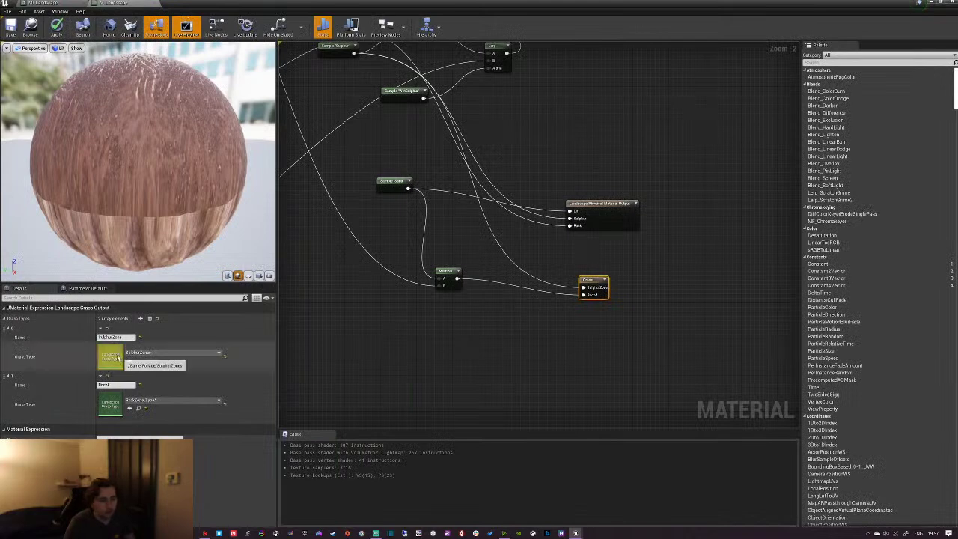
pyautogui.doubleClick(117, 357)
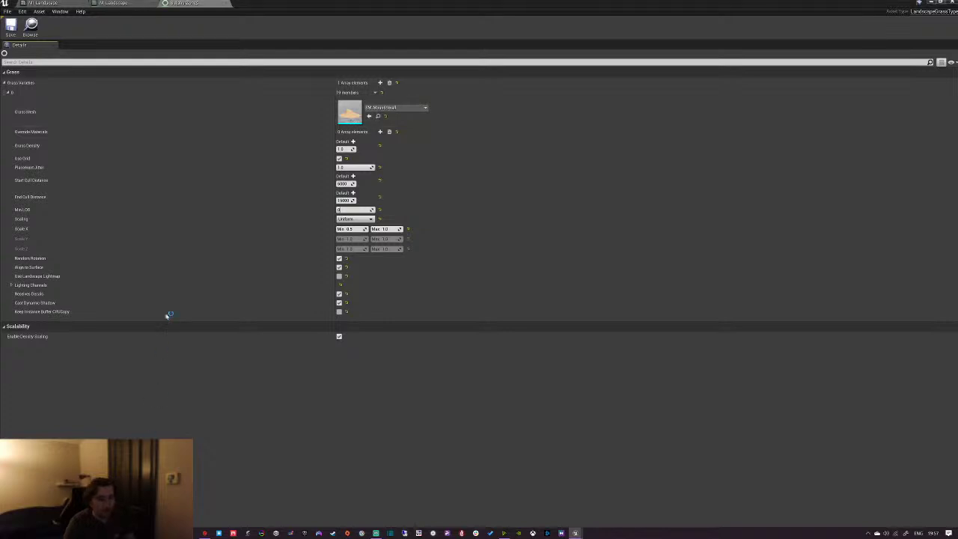
# Switch to PureRef and load the project's saved reference board into the empty canvas
pyautogui.moveTo(0, 185); pyautogui.dragTo(293, 235, button='right')
pyautogui.moveTo(424, 231); pyautogui.dragTo(805, 240)
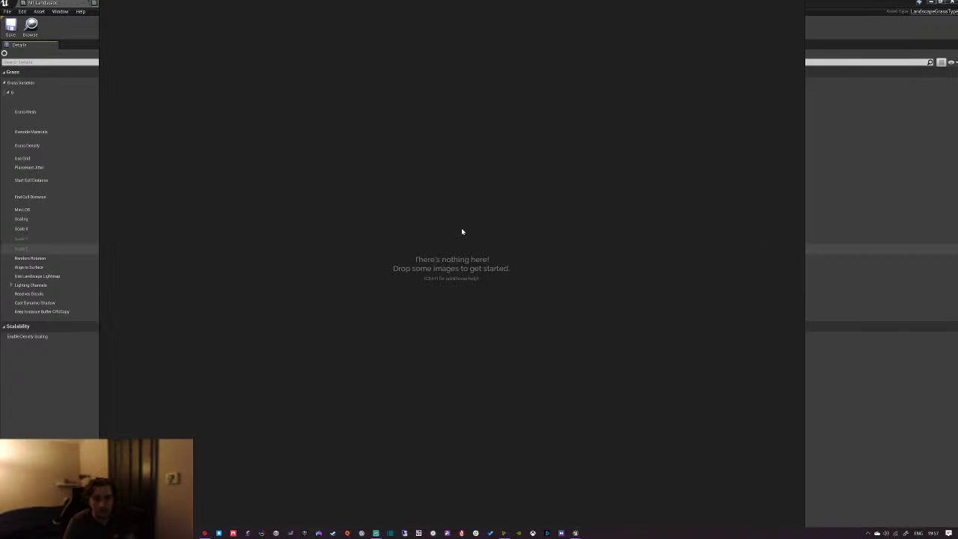
pyautogui.rightClick(369, 229)
pyautogui.moveTo(403, 352)
pyautogui.moveTo(479, 361)
pyautogui.click(535, 363)
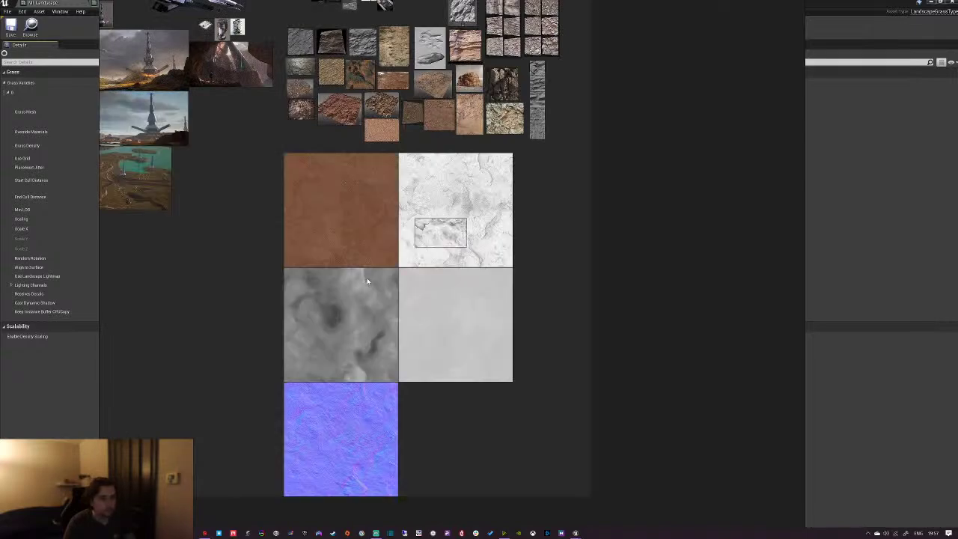
# Locate the rocket tower concept art on the reference board and examine its yellow-tinted landscape up close
pyautogui.moveTo(226, 247); pyautogui.dragTo(388, 268, button='middle')
pyautogui.moveTo(270, 201); pyautogui.dragTo(322, 366, button='middle')
pyautogui.scroll(8, 330, 272)
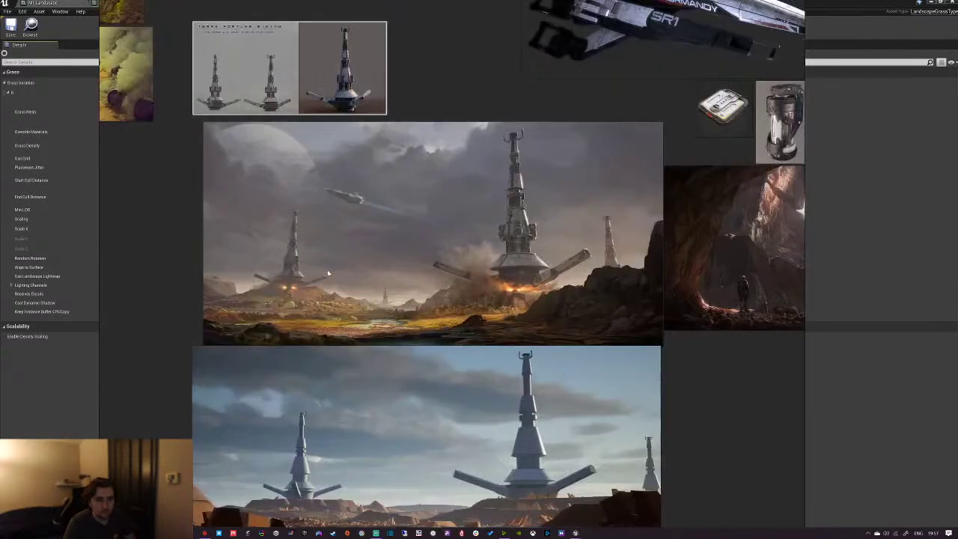
pyautogui.scroll(3, 342, 284)
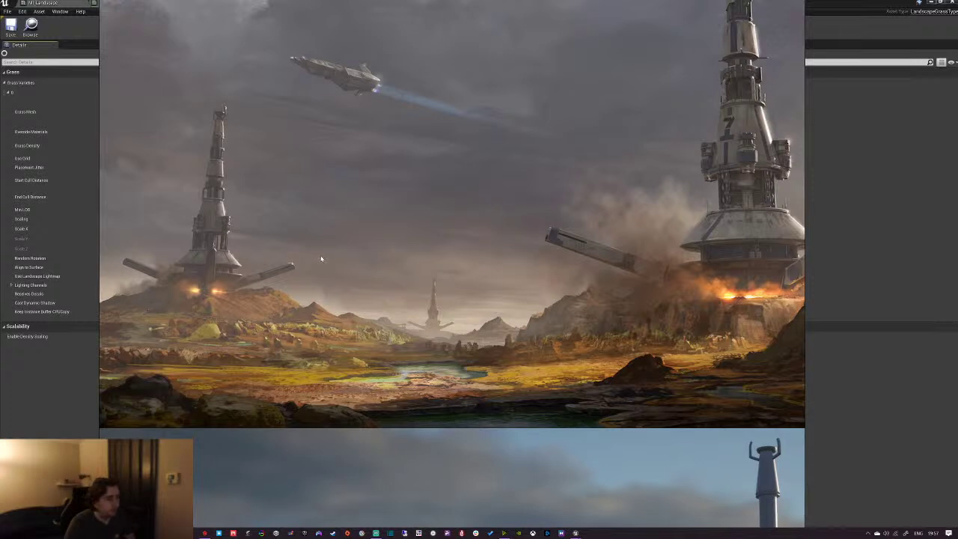
pyautogui.scroll(-5, 306, 256)
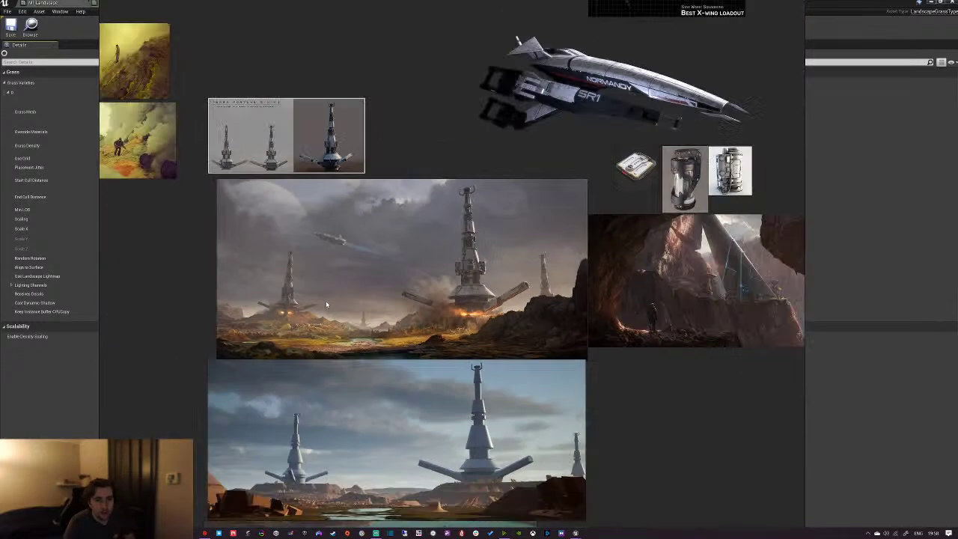
# Examine the cluster of green and yellow sulphur pool photos on the reference board up close
pyautogui.moveTo(293, 293); pyautogui.dragTo(456, 342, button='middle')
pyautogui.moveTo(333, 269); pyautogui.dragTo(599, 401, button='middle')
pyautogui.moveTo(359, 251); pyautogui.dragTo(411, 319, button='middle')
pyautogui.moveTo(445, 180); pyautogui.dragTo(411, 342, button='middle')
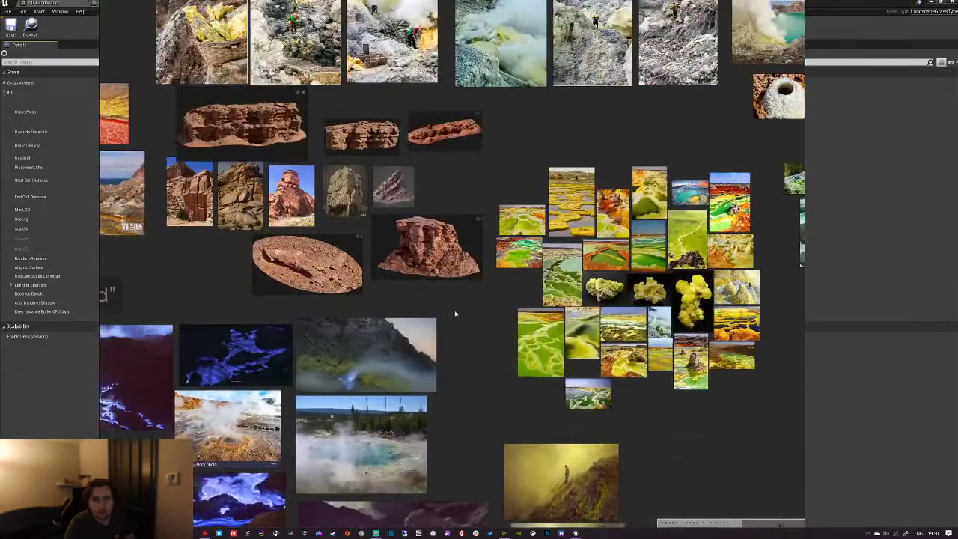
pyautogui.moveTo(464, 312); pyautogui.dragTo(333, 318, button='middle')
pyautogui.scroll(3, 659, 193)
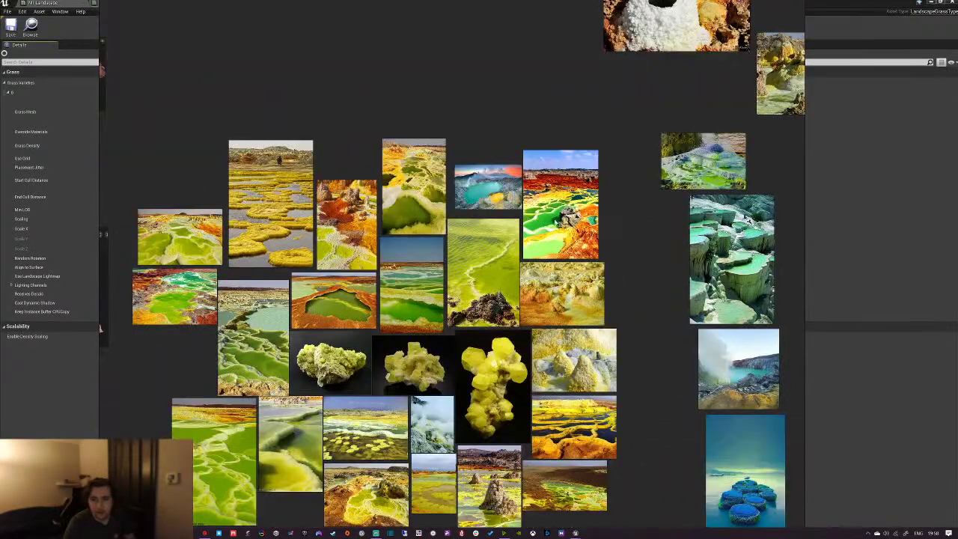
pyautogui.scroll(4, 554, 237)
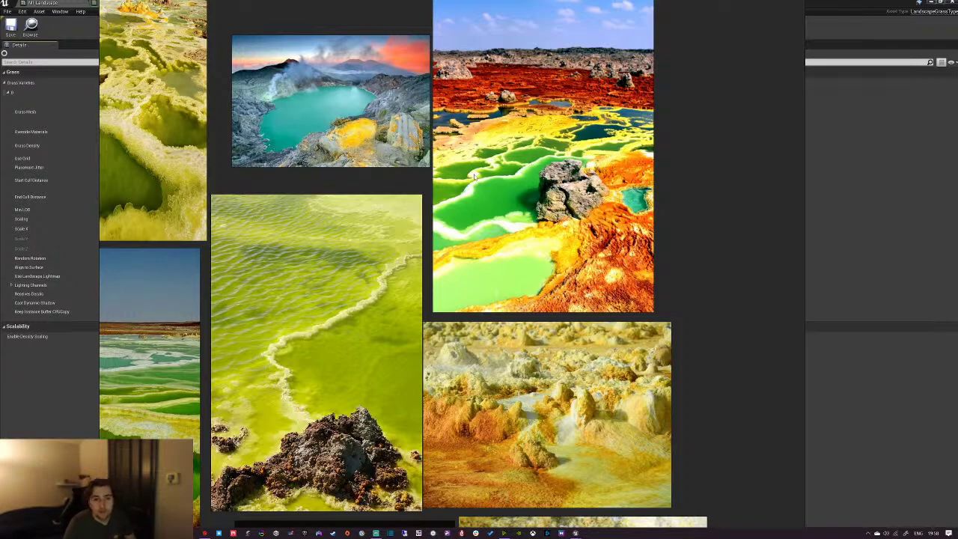
# Browse the remaining sulphur pool photos and the "Devil's Gold" group of blue-flame and steaming-vent references
pyautogui.scroll(-3, 523, 169)
pyautogui.moveTo(406, 180); pyautogui.dragTo(583, 184, button='middle')
pyautogui.moveTo(458, 295); pyautogui.dragTo(448, 204, button='middle')
pyautogui.scroll(-4, 491, 249)
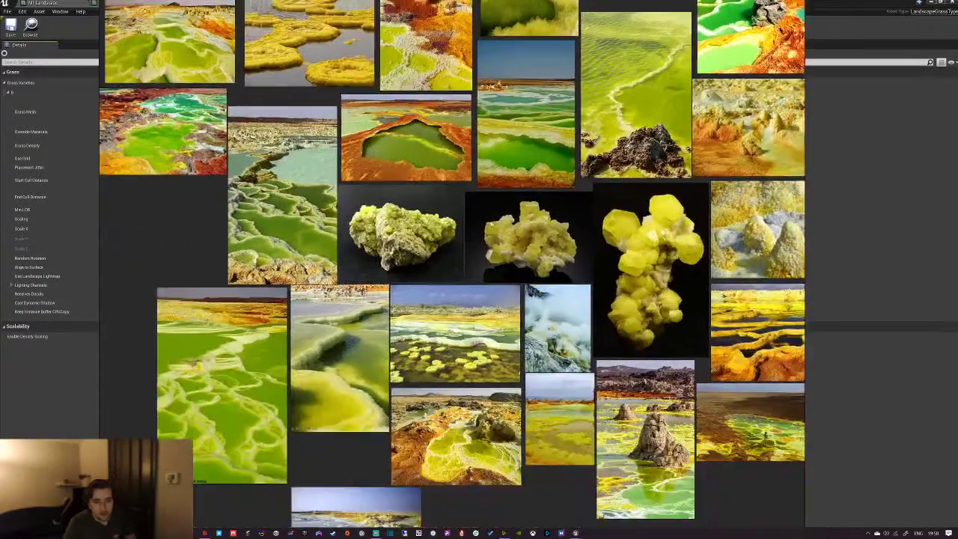
pyautogui.moveTo(491, 423); pyautogui.dragTo(527, 266, button='middle')
pyautogui.moveTo(257, 228); pyautogui.dragTo(563, 229, button='middle')
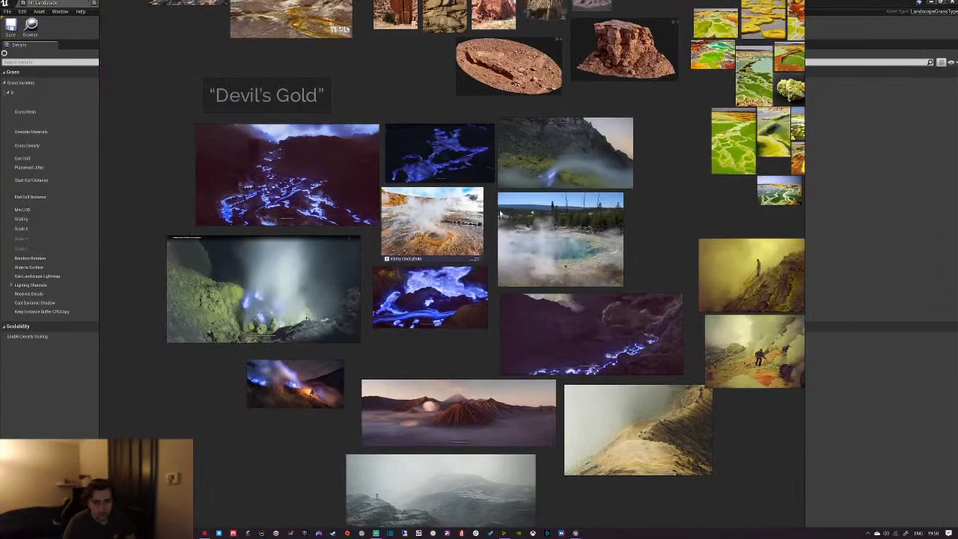
# Examine the white sulphur chimney photo and the neighbouring mineral mound reference up close
pyautogui.moveTo(461, 177); pyautogui.dragTo(435, 420, button='middle')
pyautogui.moveTo(339, 262); pyautogui.dragTo(478, 330, button='middle')
pyautogui.scroll(3, 368, 318)
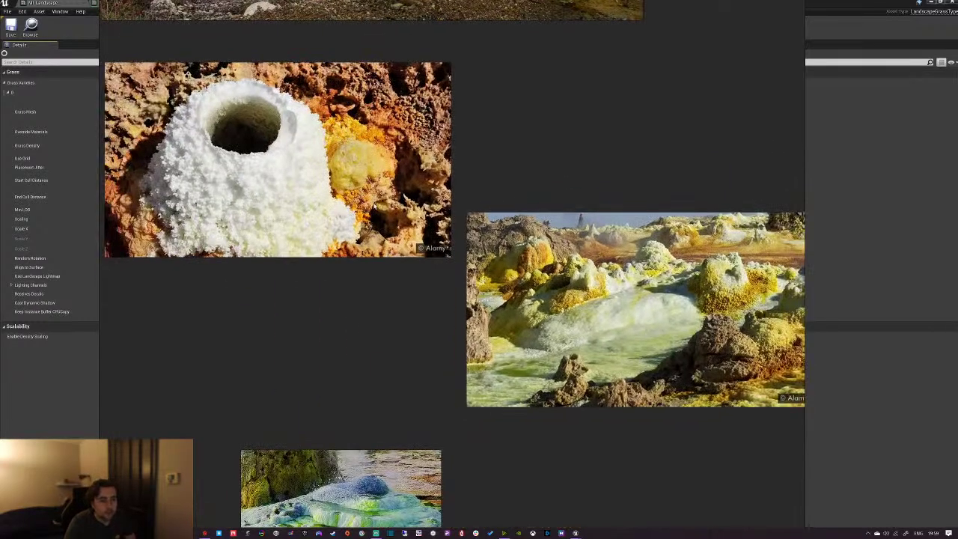
pyautogui.scroll(-6, 348, 198)
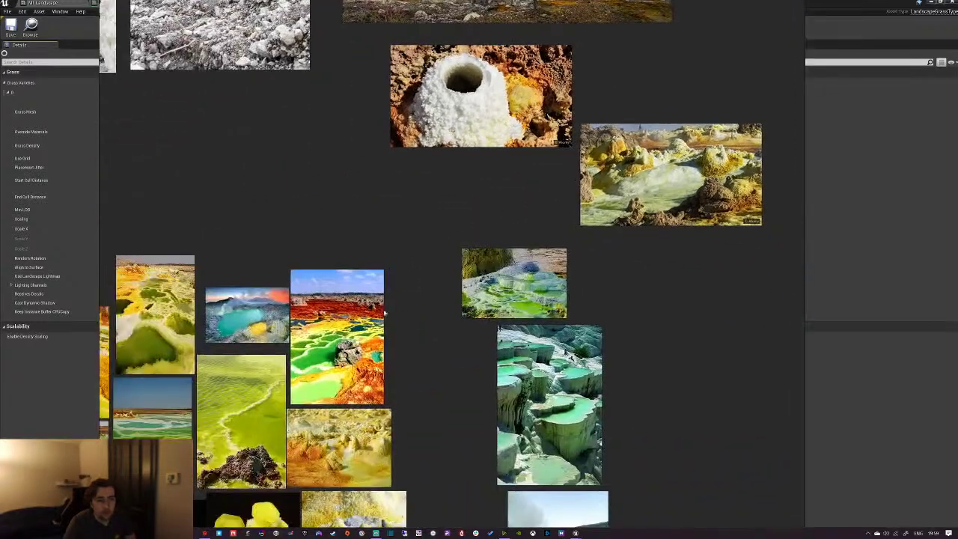
# Examine the yellow sulphur crystal photos and the surrounding mound references on the board
pyautogui.scroll(6, 536, 227)
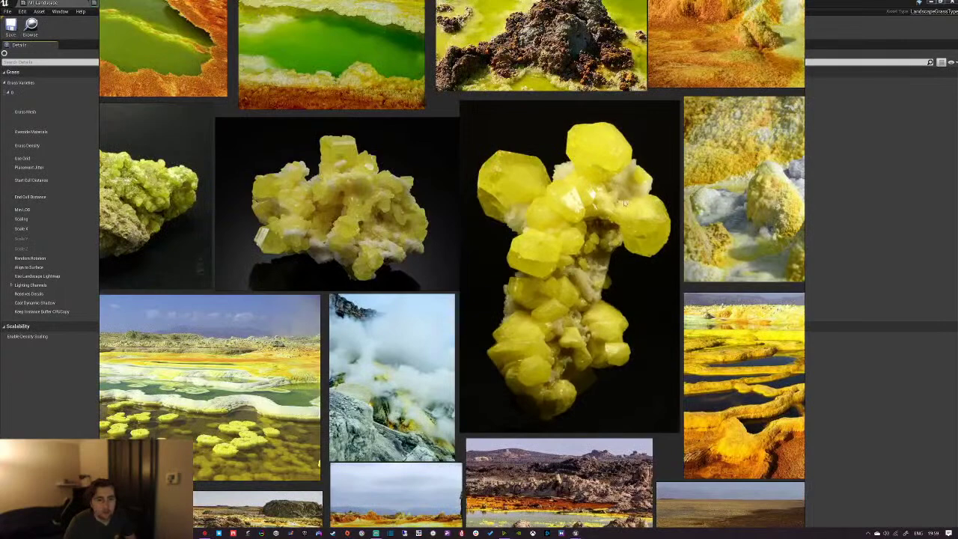
pyautogui.moveTo(413, 182); pyautogui.dragTo(458, 92, button='middle')
pyautogui.moveTo(511, 187); pyautogui.dragTo(480, 236, button='middle')
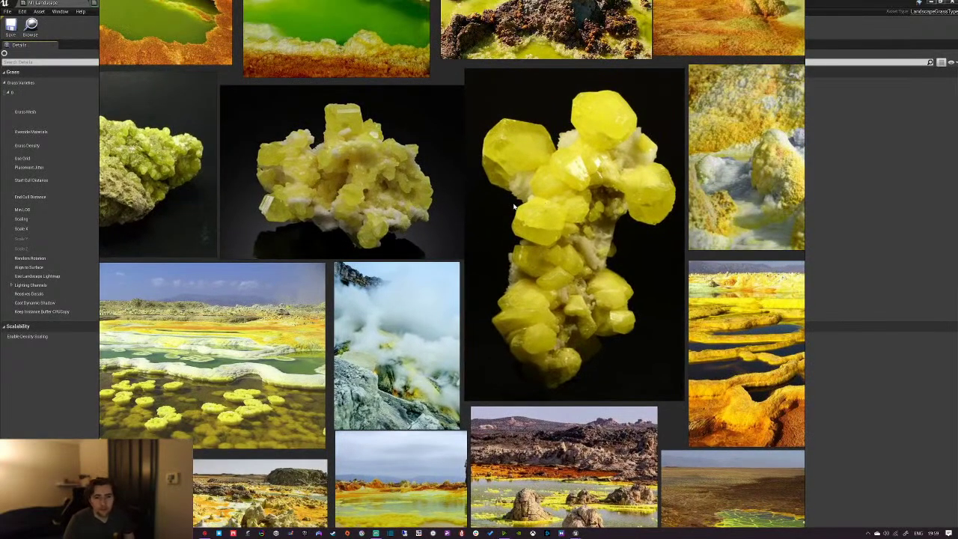
pyautogui.scroll(-3, 598, 212)
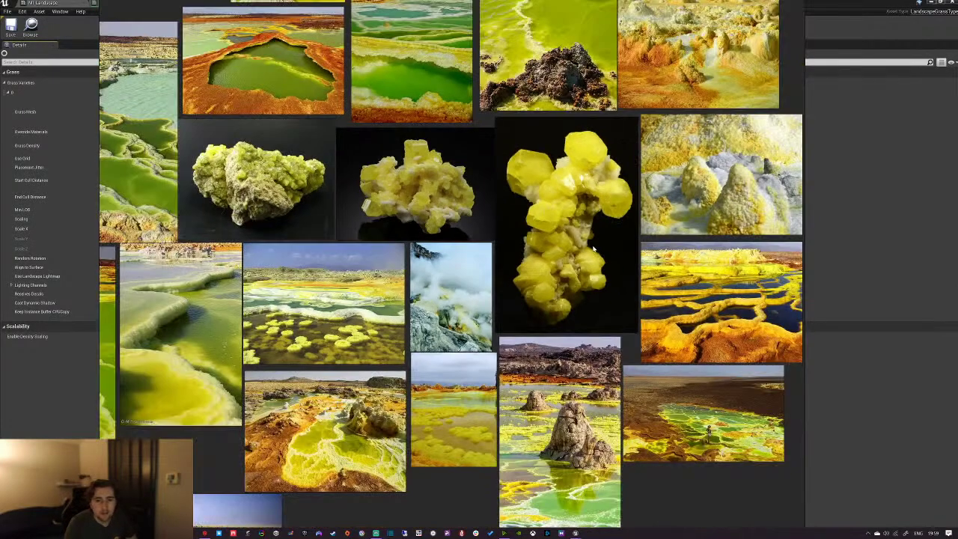
pyautogui.moveTo(557, 232); pyautogui.dragTo(518, 233, button='middle')
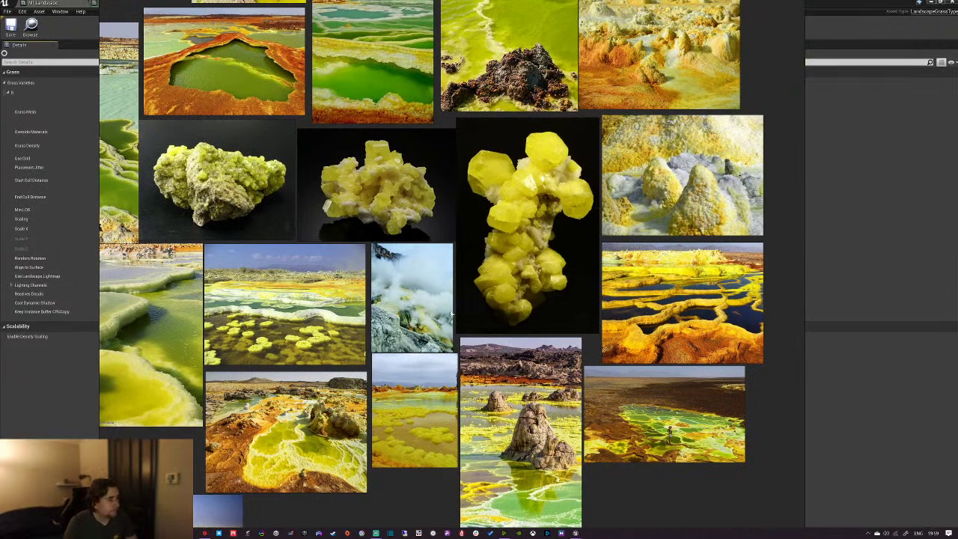
# Return to Unreal Editor and open the mound mesh used by the sulphur grass type to inspect its shape
pyautogui.click(575, 533)
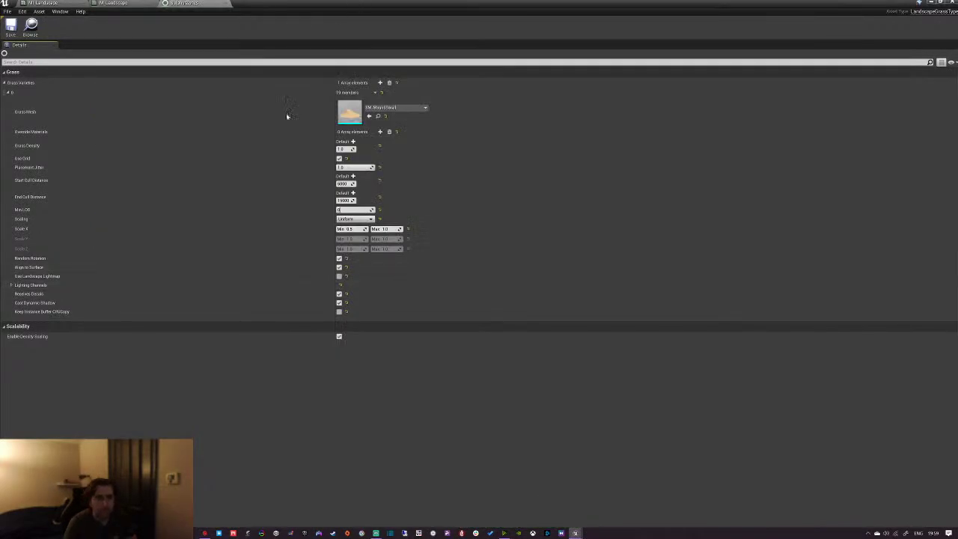
pyautogui.doubleClick(350, 112)
pyautogui.scroll(-5, 312, 213)
pyautogui.moveTo(312, 214); pyautogui.dragTo(304, 217, button='right')
pyautogui.moveTo(256, 179)
pyautogui.mouseDown()
pyautogui.moveTo(256, 247)
pyautogui.moveTo(257, 180)
pyautogui.mouseUp()
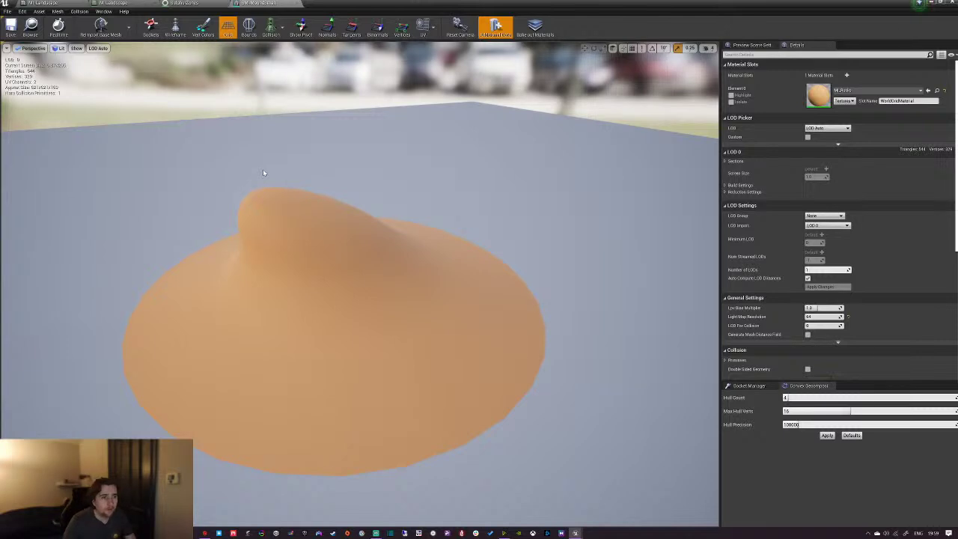
pyautogui.moveTo(306, 135); pyautogui.dragTo(360, 165)
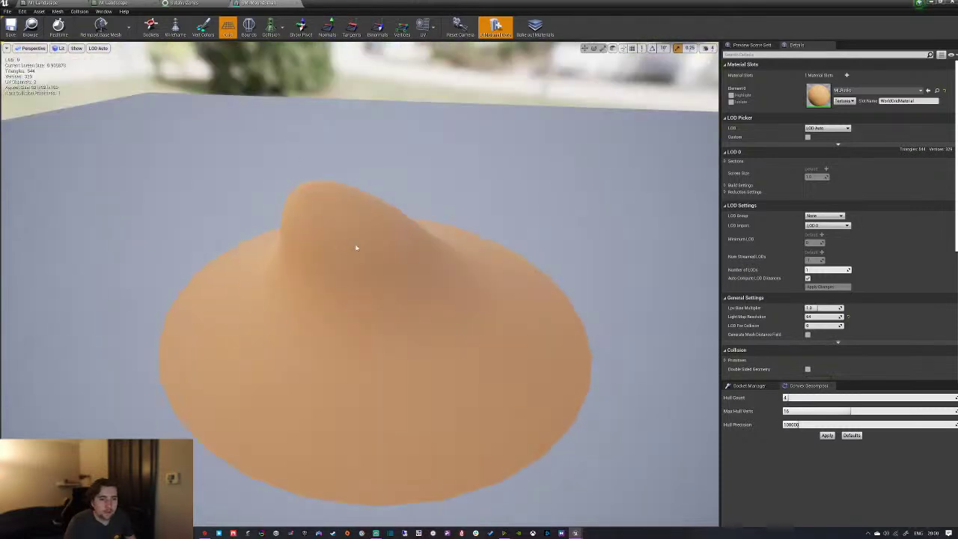
# Review the open grass type, mesh and landscape material editors, and close their window to return to the level
pyautogui.click(196, 3)
pyautogui.click(257, 3)
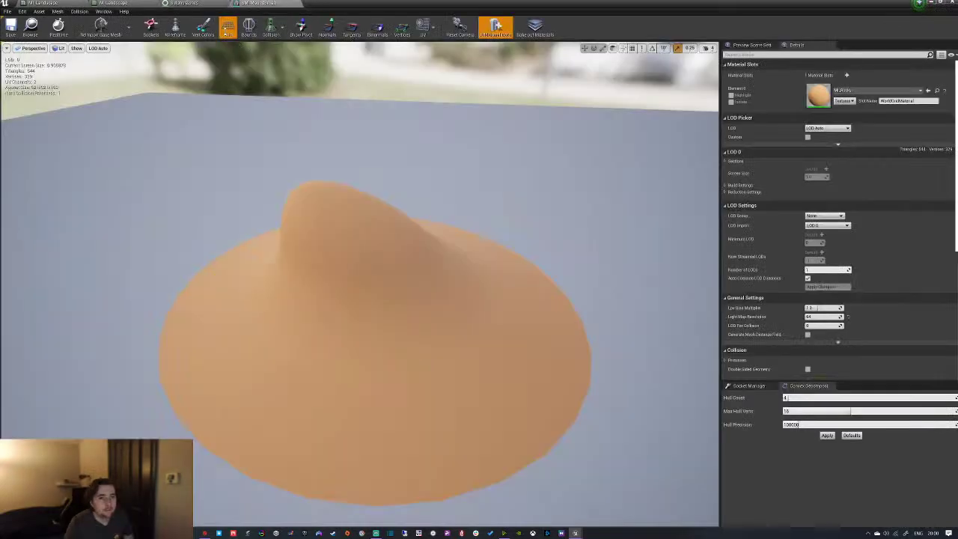
pyautogui.click(196, 3)
pyautogui.click(131, 3)
pyautogui.scroll(-5, 374, 154)
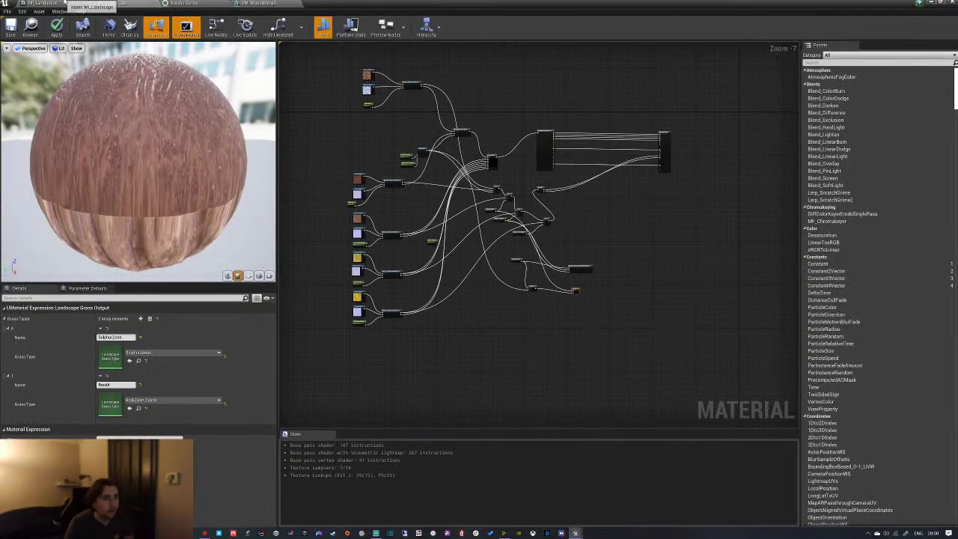
pyautogui.click(69, 3)
pyautogui.click(952, 2)
pyautogui.click(535, 293)
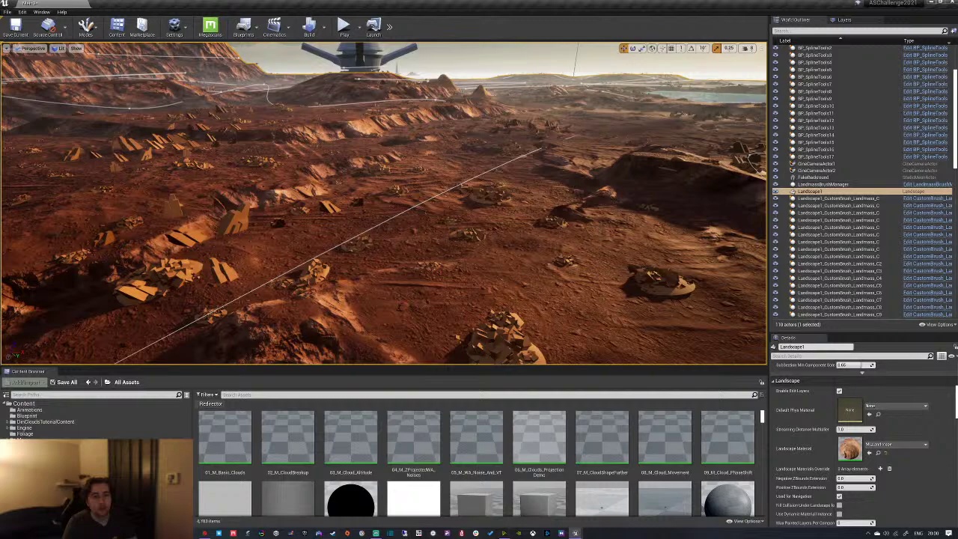
# Fly over the Martian landscape to examine the scattered rocks and mounds, and clear the landscape selection
pyautogui.moveTo(593, 137); pyautogui.dragTo(441, 180, button='right')
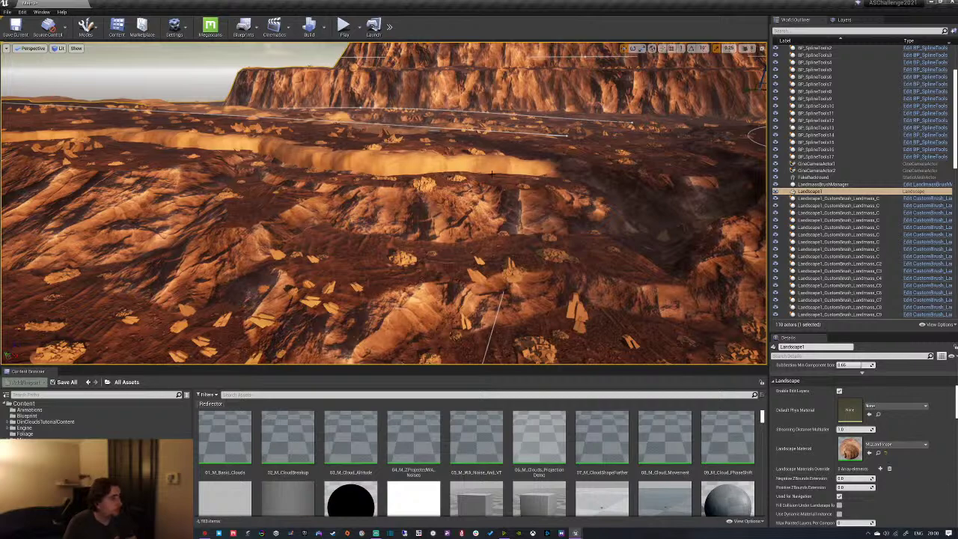
pyautogui.moveTo(442, 179); pyautogui.dragTo(542, 189, button='right')
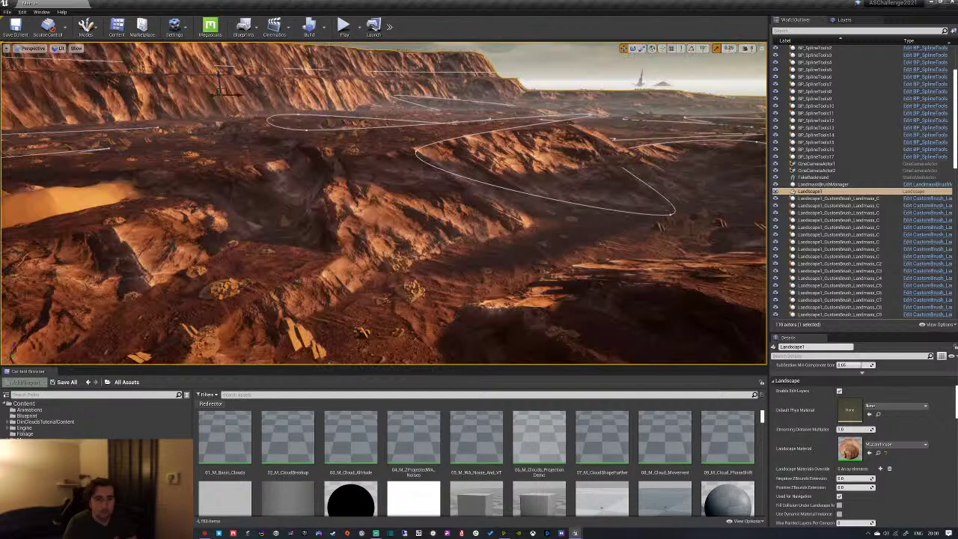
pyautogui.moveTo(543, 188); pyautogui.dragTo(640, 218, button='right')
pyautogui.click(404, 288)
pyautogui.press('Escape')
pyautogui.moveTo(405, 288); pyautogui.dragTo(463, 262, button='right')
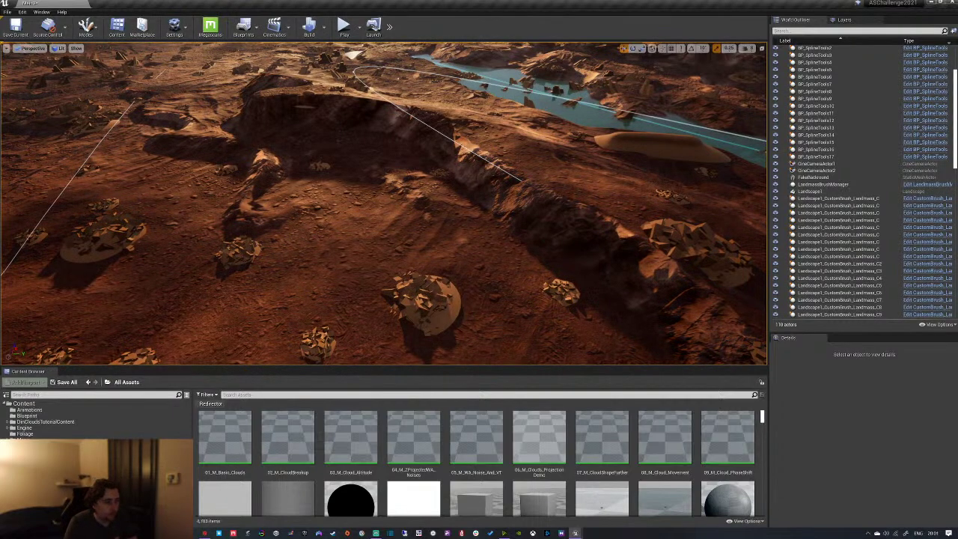
# Fly over the Martian terrain from the rocky ridges to the yellow sulphur pool to examine the scattered rocks and mounds
pyautogui.press('w')
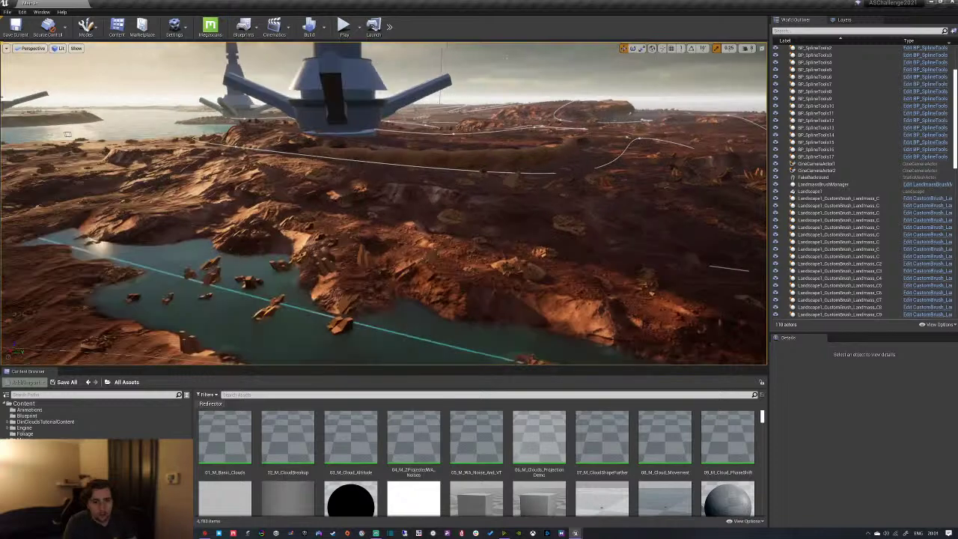
pyautogui.press('w')
pyautogui.press('w')
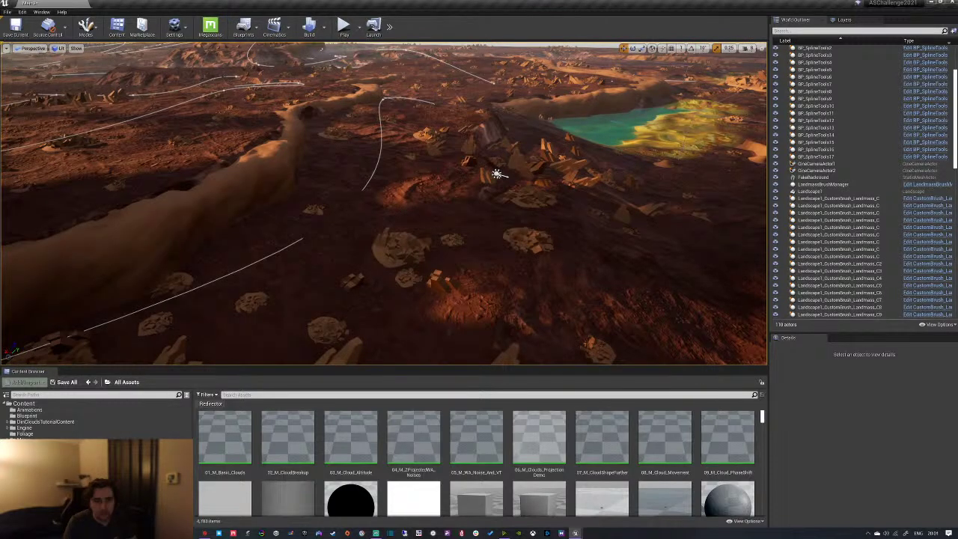
pyautogui.moveTo(415, 187); pyautogui.dragTo(322, 184, button='right')
pyautogui.press('w')
pyautogui.moveTo(437, 178); pyautogui.dragTo(337, 167, button='right')
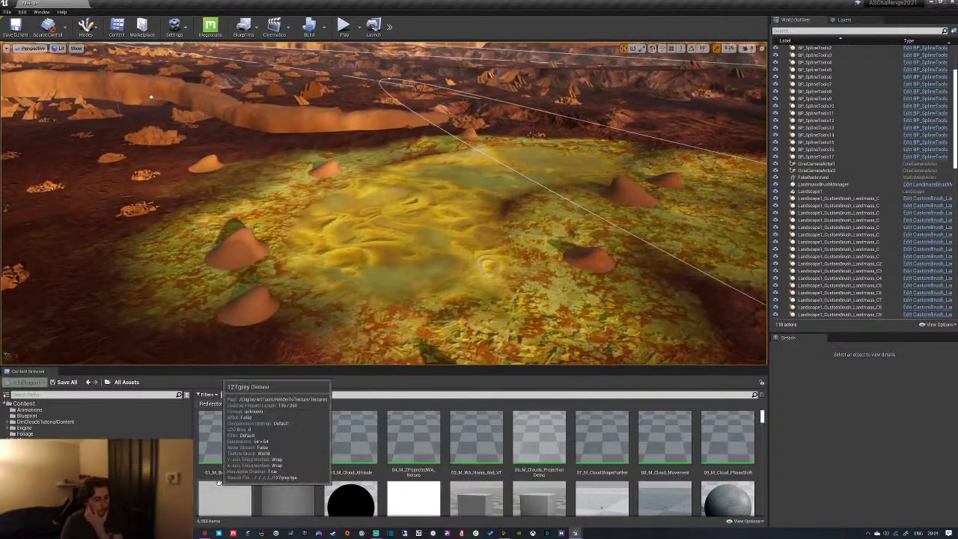
# Switch to Blender and open the Placeholder.blend file from the project's Meshes folder
pyautogui.click(347, 533)
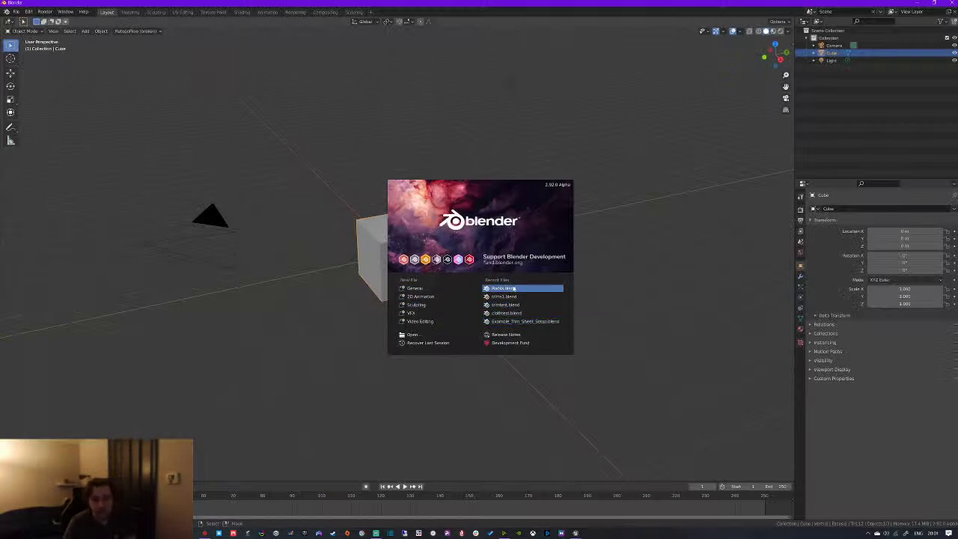
pyautogui.click(248, 193)
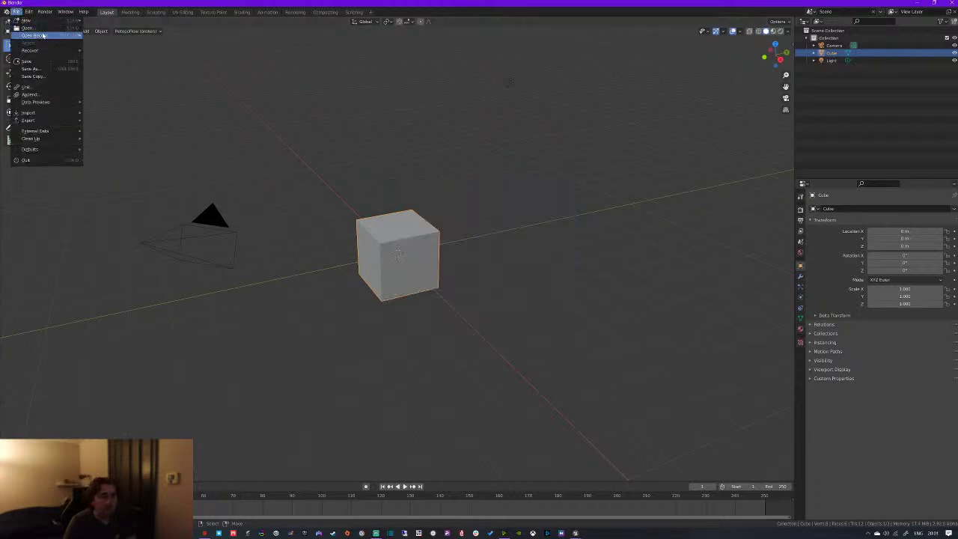
pyautogui.moveTo(37, 35)
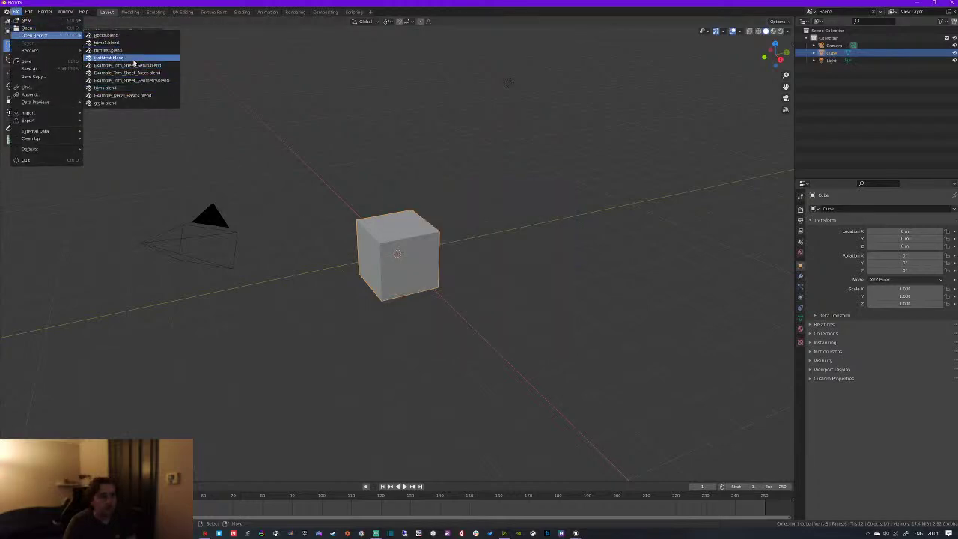
pyautogui.click(44, 30)
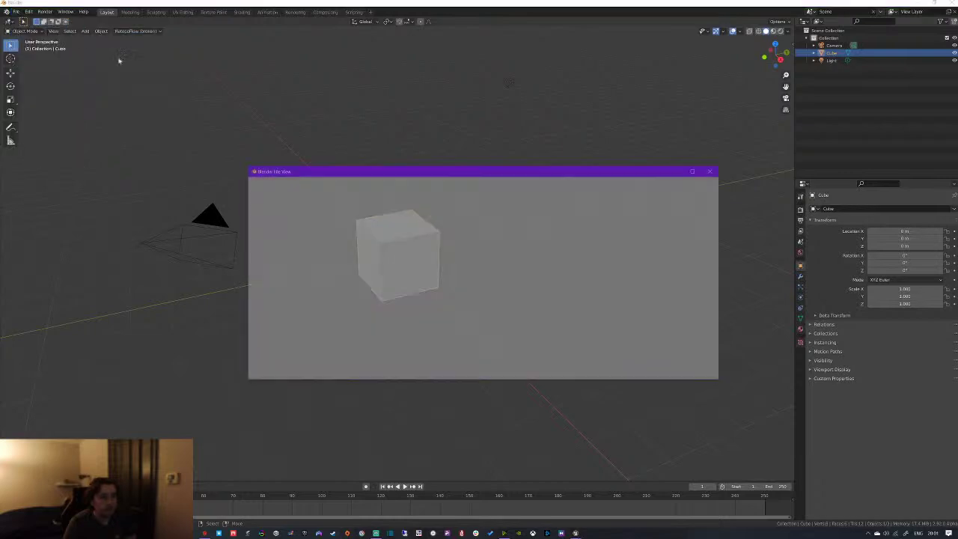
pyautogui.doubleClick(372, 238)
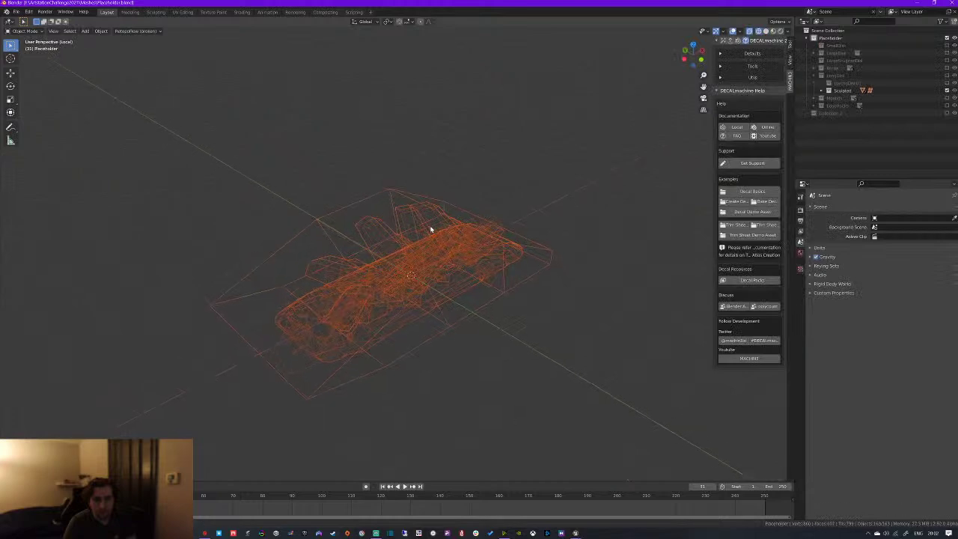
# Deselect all objects and view the Sculpted collection's rock cluster in solid shading to inspect its shape
pyautogui.hotkey('alt', 'a')
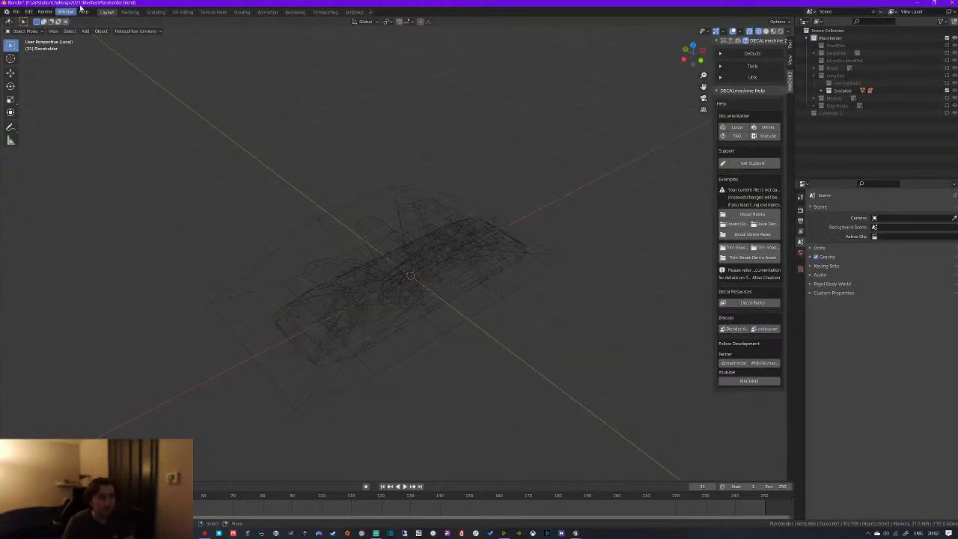
pyautogui.moveTo(370, 235); pyautogui.dragTo(350, 233, button='middle')
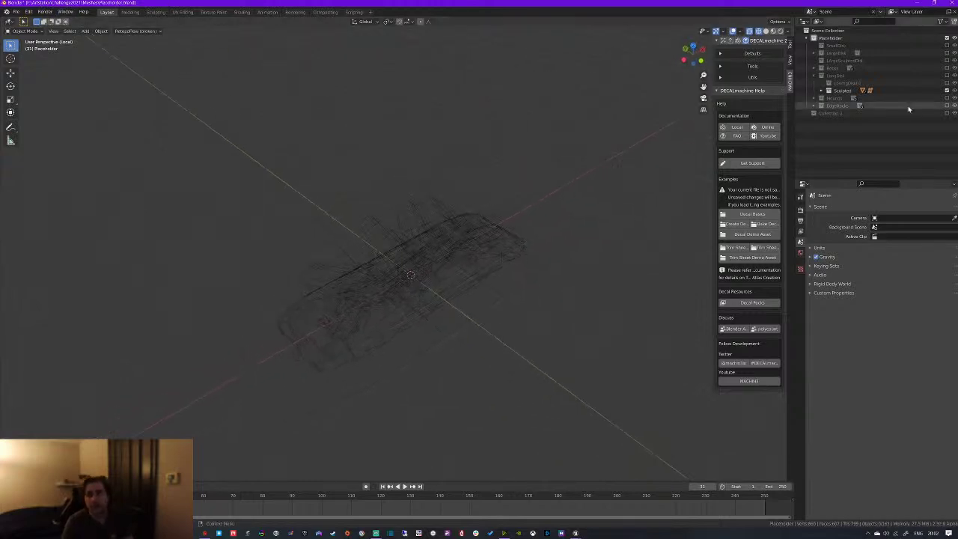
pyautogui.click(948, 90)
pyautogui.click(948, 90)
pyautogui.moveTo(464, 225); pyautogui.dragTo(437, 223, button='middle')
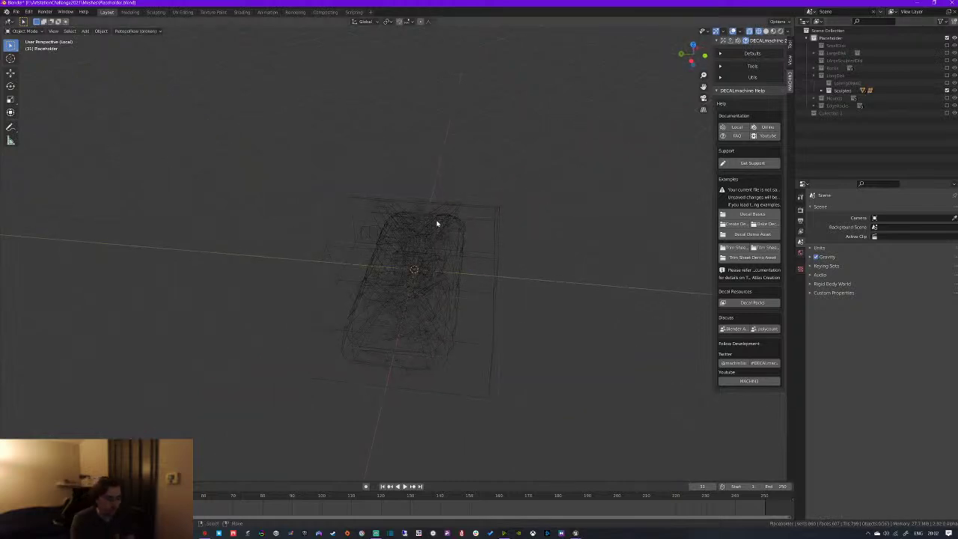
pyautogui.press('z')
pyautogui.click(477, 235)
pyautogui.moveTo(529, 210)
pyautogui.mouseDown(button='middle')
pyautogui.moveTo(444, 198)
pyautogui.moveTo(458, 203)
pyautogui.mouseUp(button='middle')
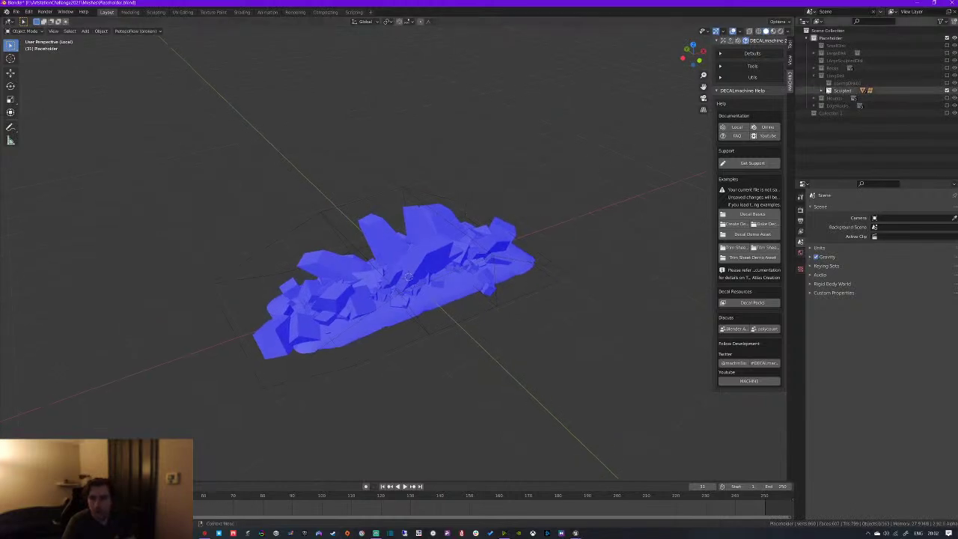
# Exclude the Sculpted collection, enable the other collection under LongDisk, and inspect its disk of scattered cubes
pyautogui.click(947, 90)
pyautogui.click(947, 83)
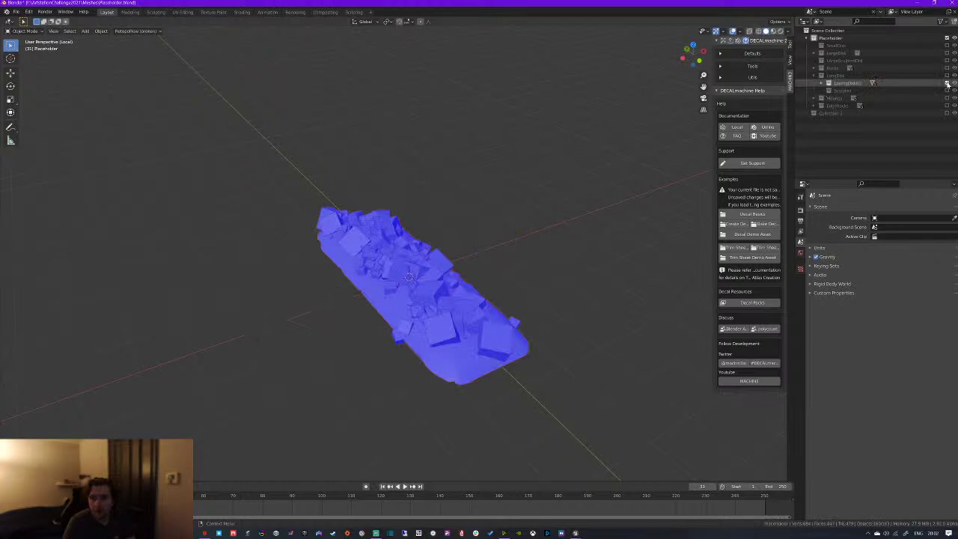
pyautogui.moveTo(514, 188); pyautogui.dragTo(494, 245, button='middle')
pyautogui.scroll(3, 513, 224)
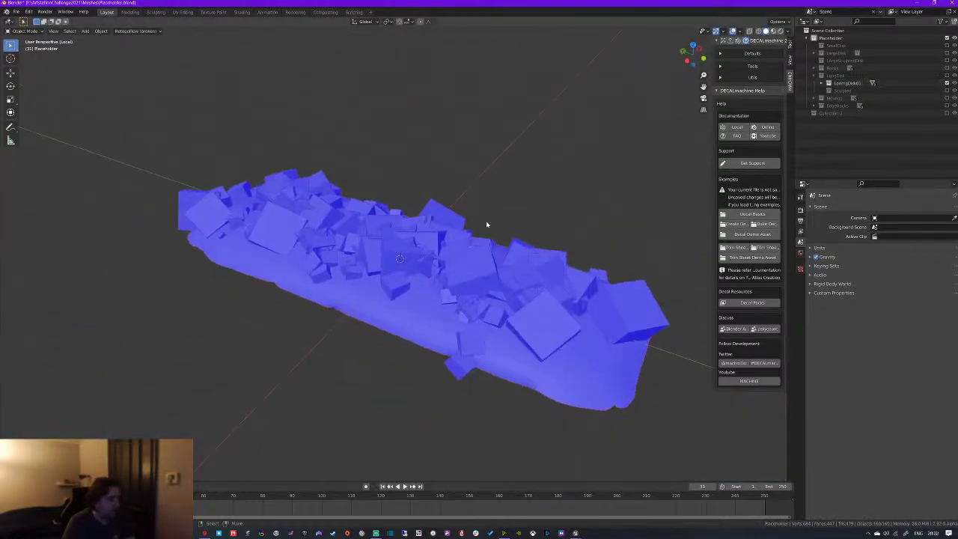
pyautogui.moveTo(435, 219); pyautogui.dragTo(322, 231, button='middle')
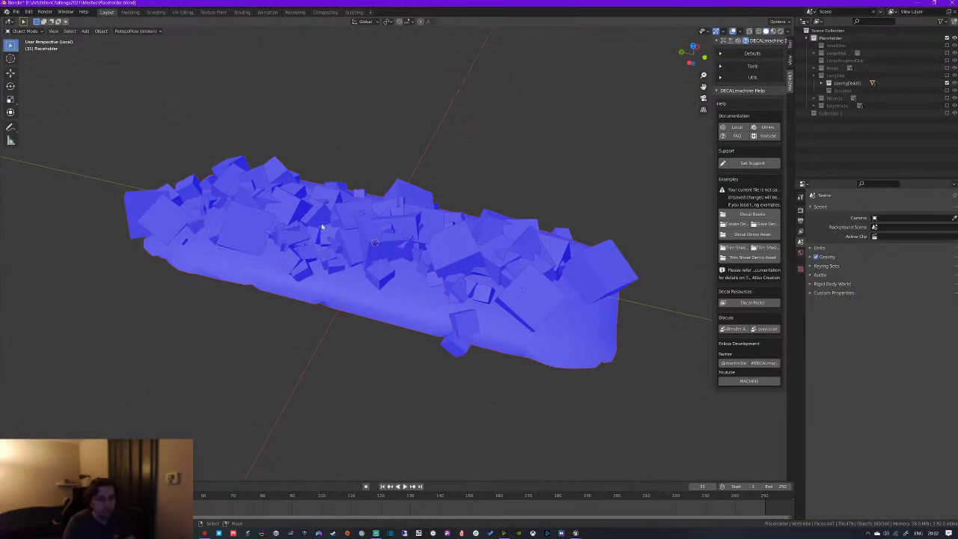
pyautogui.click(409, 250)
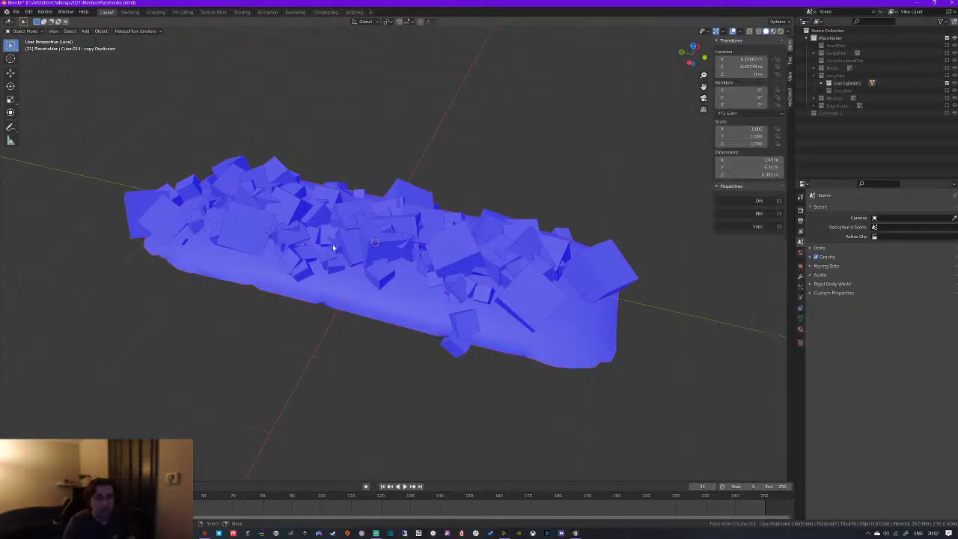
pyautogui.moveTo(363, 235)
pyautogui.mouseDown(button='middle')
pyautogui.moveTo(430, 222)
pyautogui.moveTo(477, 240)
pyautogui.moveTo(462, 242)
pyautogui.moveTo(449, 179)
pyautogui.moveTo(406, 248)
pyautogui.moveTo(428, 245)
pyautogui.mouseUp(button='middle')
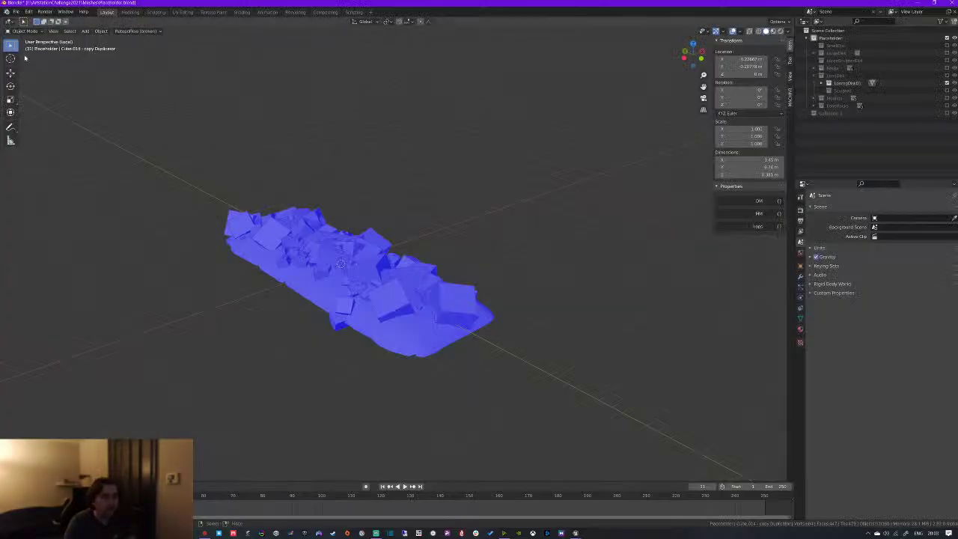
# Check this Blender build's version on the splash screen and close the program without saving
pyautogui.click(6, 12)
pyautogui.click(30, 20)
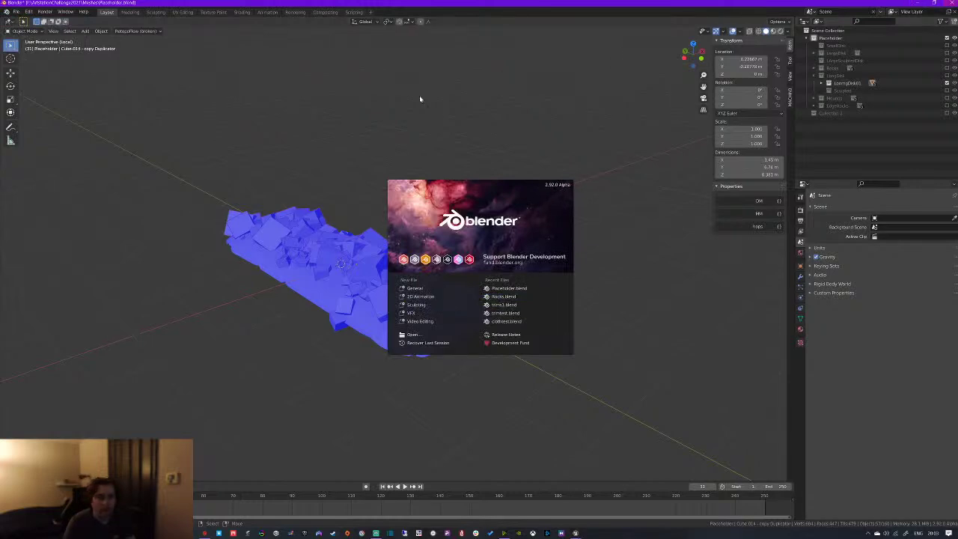
pyautogui.click(356, 116)
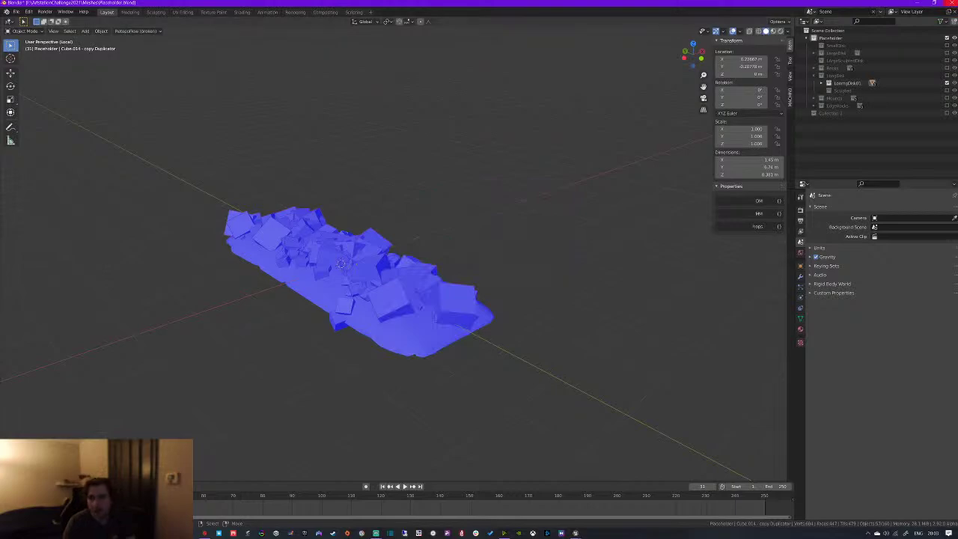
pyautogui.click(952, 2)
pyautogui.click(498, 283)
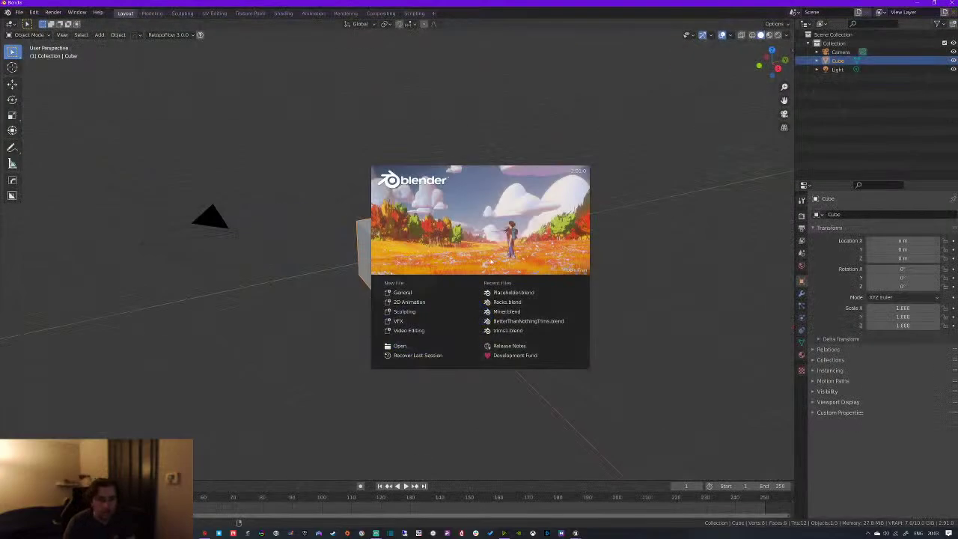
# Open the recent file Placeholder.blend in Blender 2.91
pyautogui.click(294, 202)
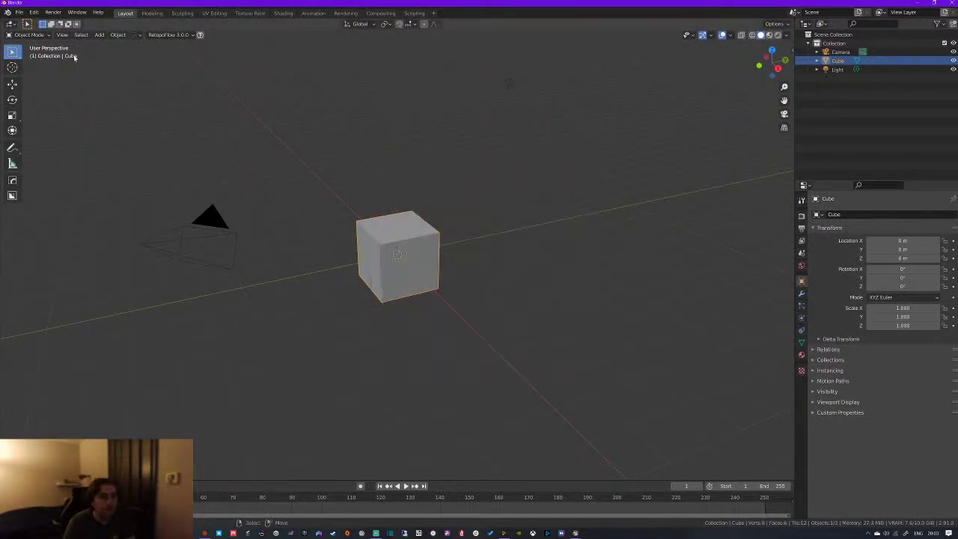
pyautogui.click(19, 13)
pyautogui.moveTo(42, 39)
pyautogui.click(131, 40)
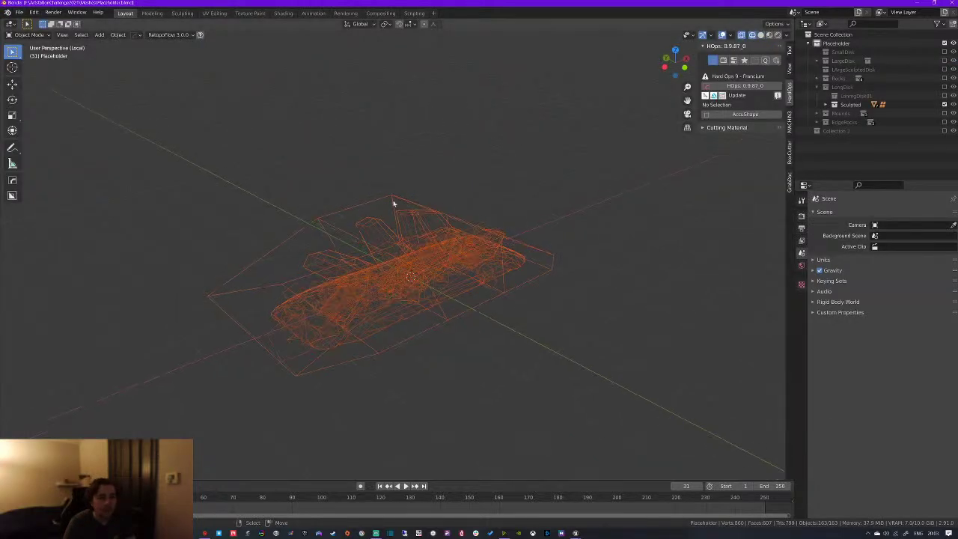
# Look through the viewport sidebar's add-on and tool settings for the Object Scatter options
pyautogui.click(169, 35)
pyautogui.click(789, 181)
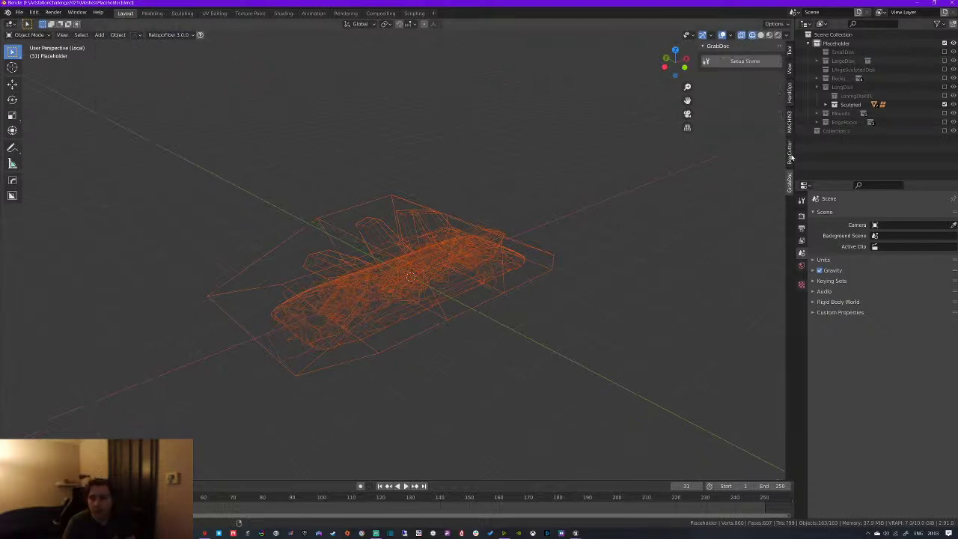
pyautogui.click(789, 116)
pyautogui.click(790, 98)
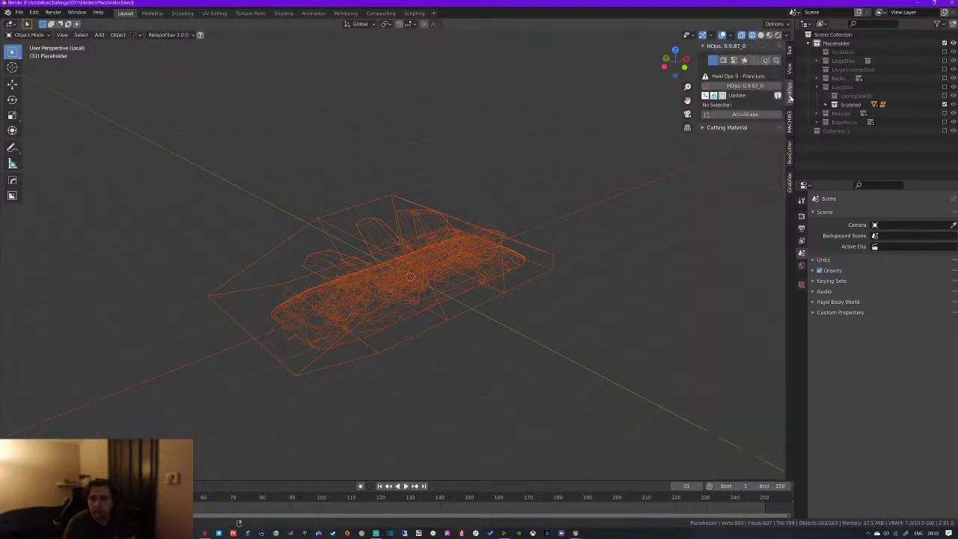
pyautogui.click(789, 69)
pyautogui.click(791, 53)
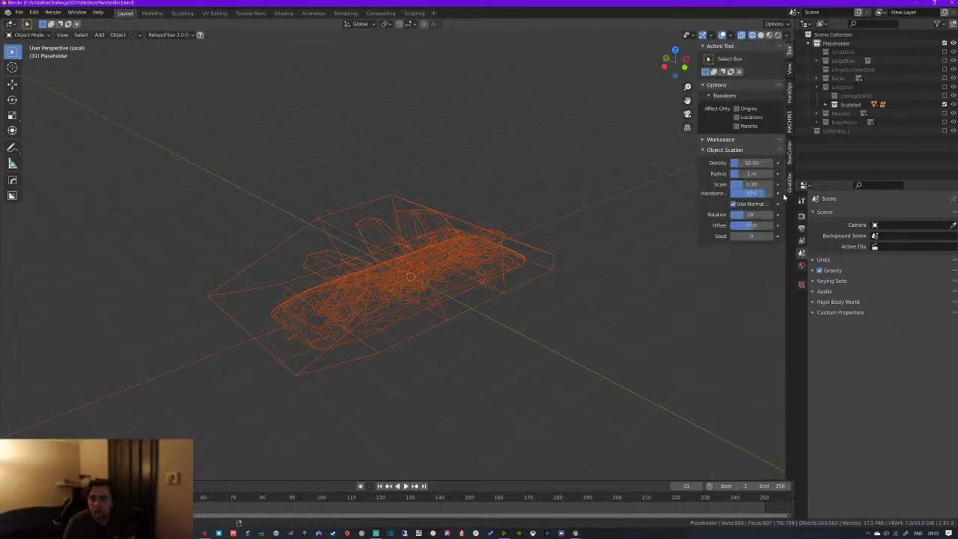
pyautogui.click(790, 182)
pyautogui.click(789, 150)
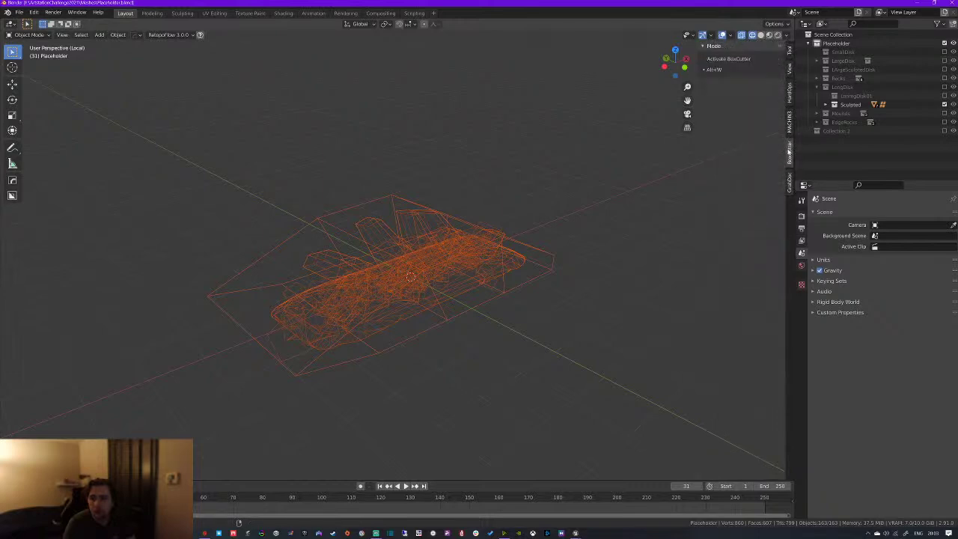
# Deselect all objects and exclude the Sculpted collection to leave the viewport empty
pyautogui.moveTo(658, 157); pyautogui.dragTo(529, 177, button='middle')
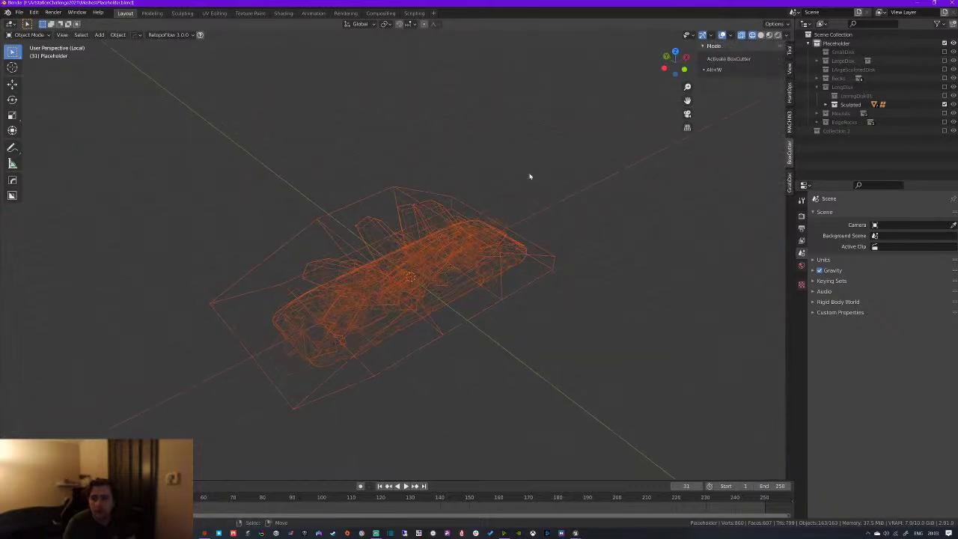
pyautogui.click(483, 229)
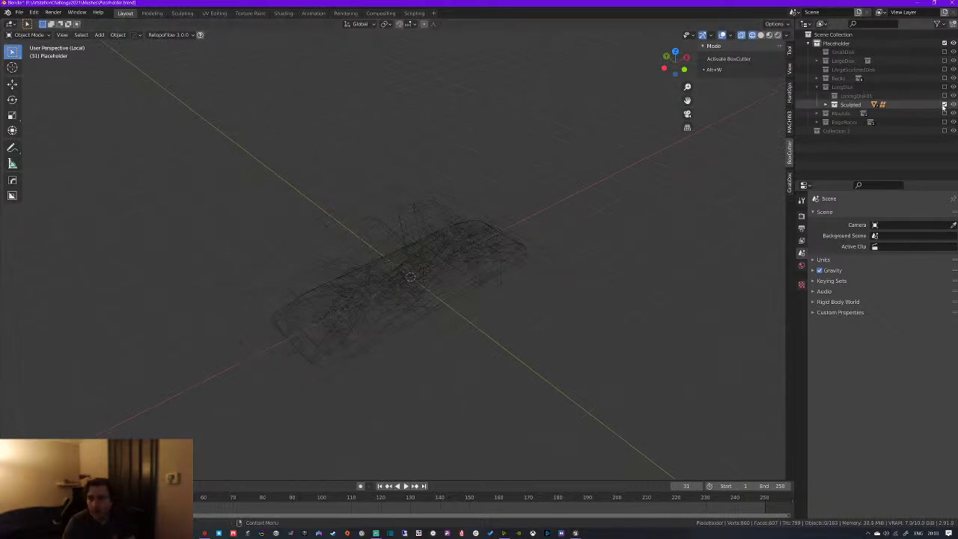
pyautogui.click(944, 105)
# Search the add-on preferences for "sca" to check the Scatter Objects add-on, and close the preferences
pyautogui.click(33, 13)
pyautogui.click(46, 146)
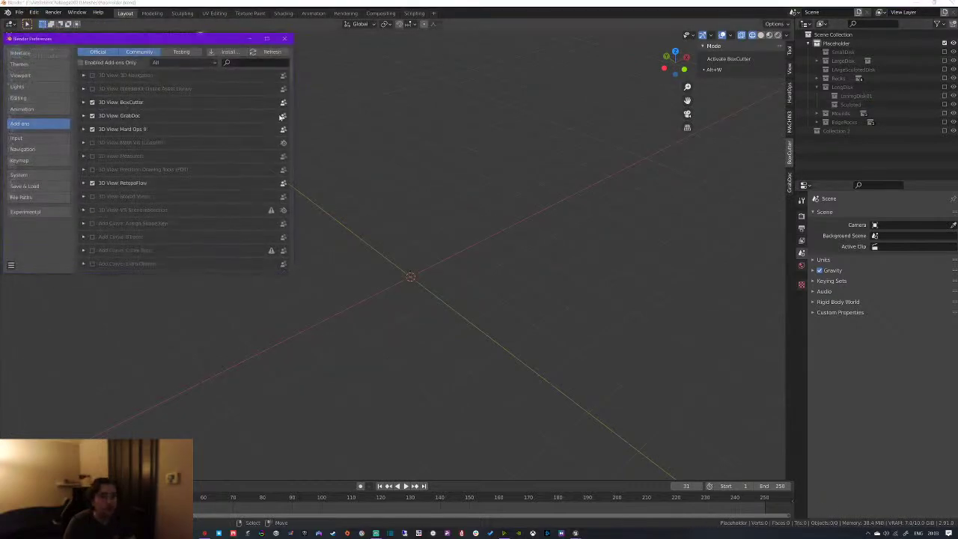
pyautogui.click(228, 63)
pyautogui.write('sca')
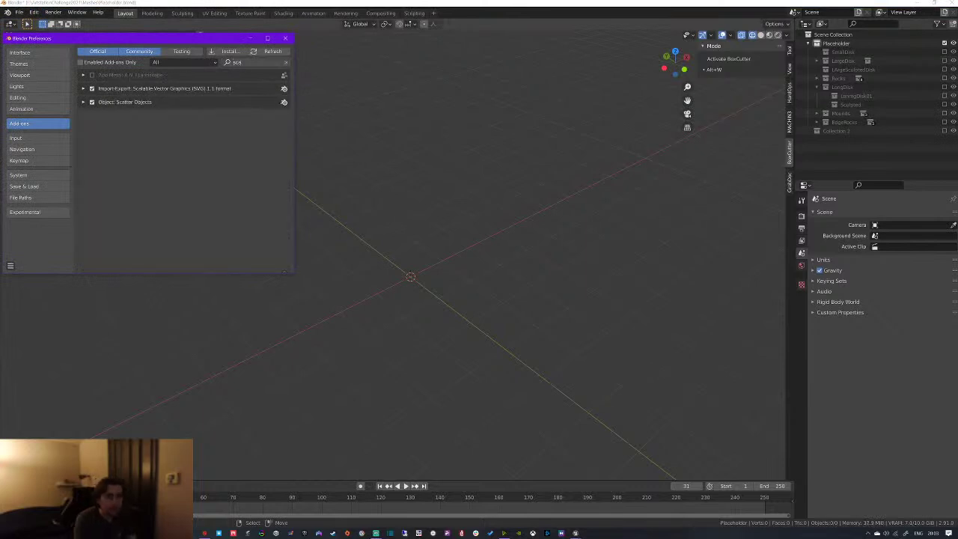
pyautogui.press('Return')
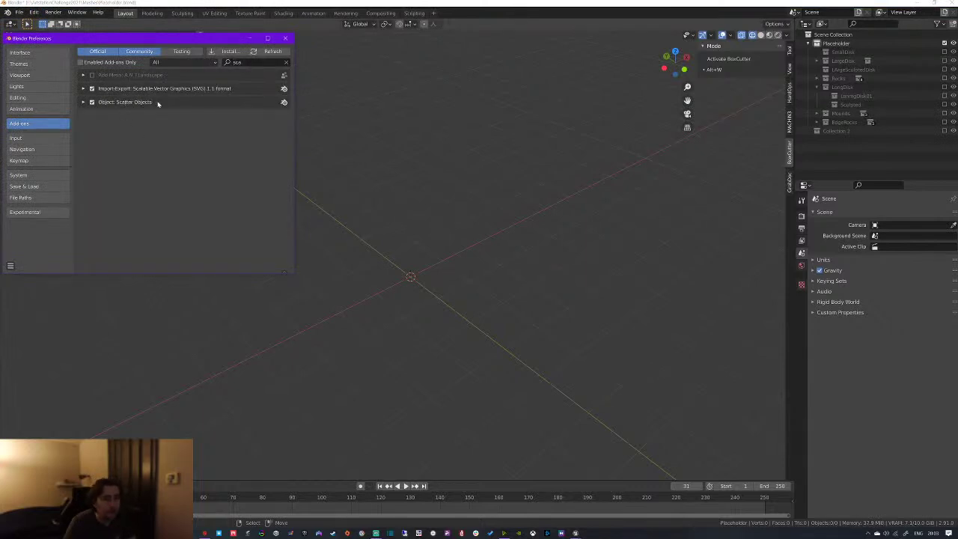
pyautogui.click(285, 38)
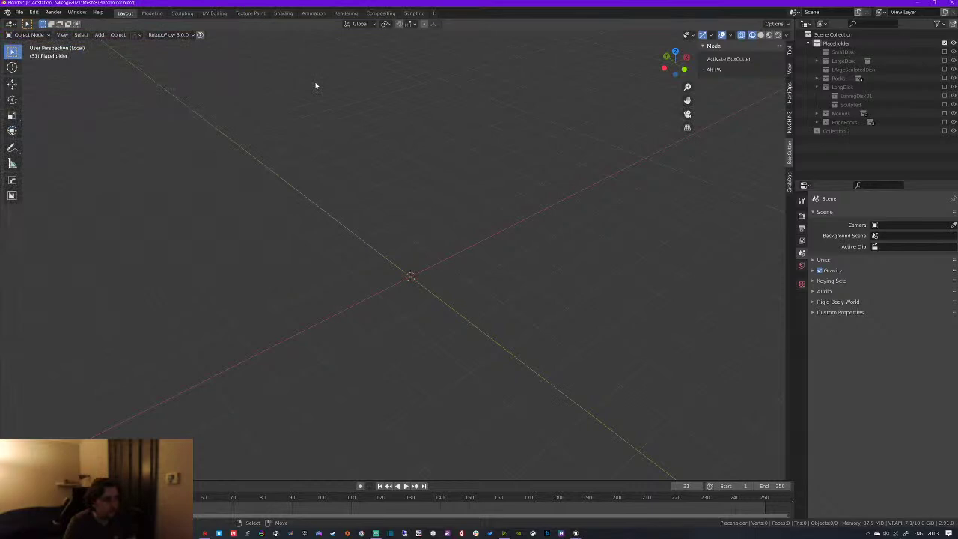
# Add a cube mesh at the origin and scale it down, switching the viewport to solid shading
pyautogui.moveTo(337, 168); pyautogui.dragTo(415, 235, button='middle')
pyautogui.hotkey('shift', 'a')
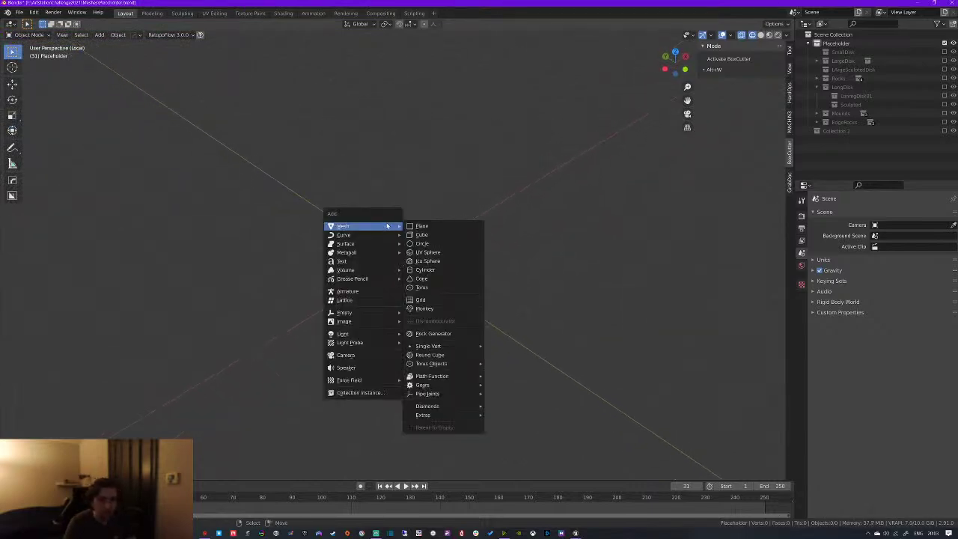
pyautogui.click(433, 236)
pyautogui.press('s')
pyautogui.click(458, 262)
pyautogui.press('z')
# Move the cube about 5.4 m along X, away from the origin, and apply its scale
pyautogui.moveTo(620, 259); pyautogui.dragTo(402, 249, button='middle')
pyautogui.press('g')
pyautogui.click(630, 185)
pyautogui.hotkey('ctrl', 'a')
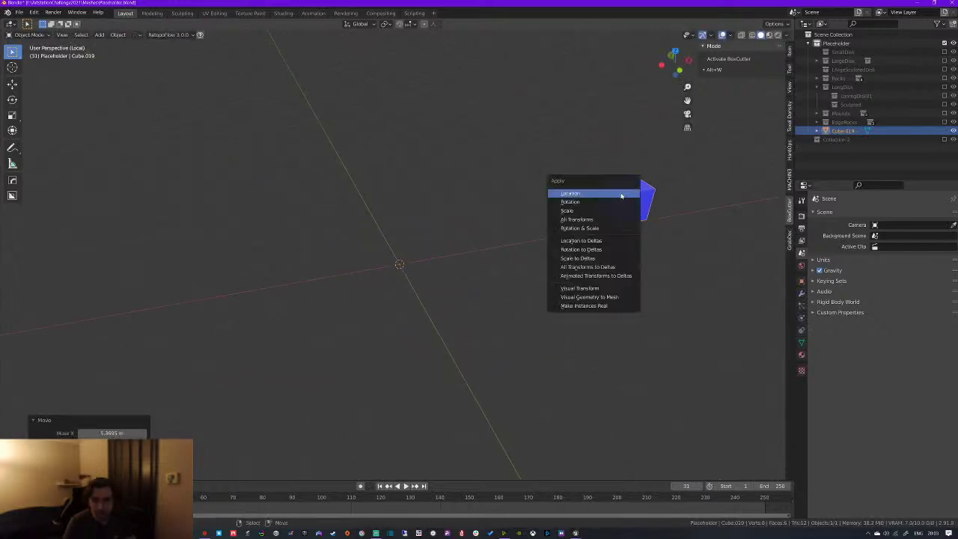
pyautogui.click(576, 210)
# Add a cylinder mesh at the origin, scale it about 2.2 times in X and Y, and flatten it along Z to about 0.37
pyautogui.moveTo(474, 227); pyautogui.dragTo(415, 263, button='middle')
pyautogui.hotkey('shift', 'a')
pyautogui.moveTo(420, 260)
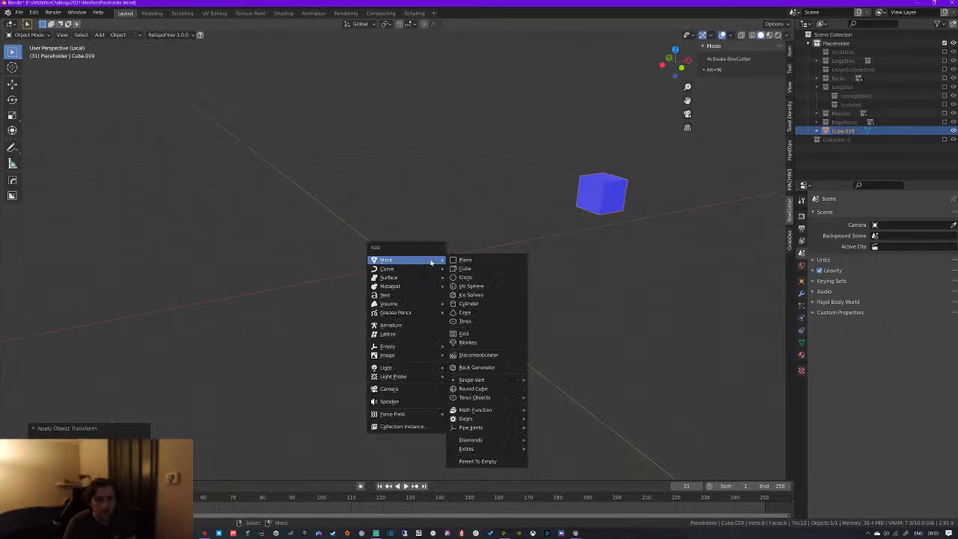
pyautogui.click(488, 303)
pyautogui.press('s')
pyautogui.hotkey('shift', 'z')
pyautogui.click(661, 305)
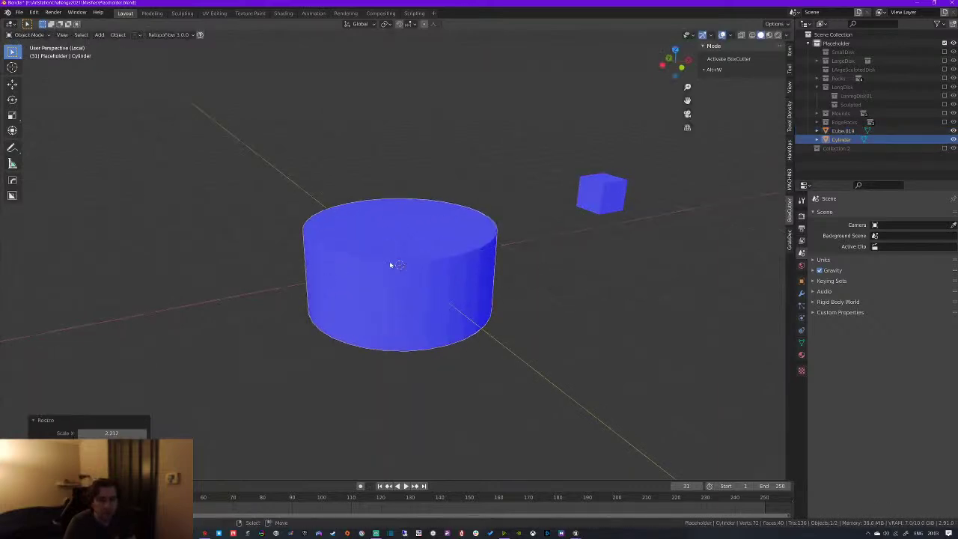
pyautogui.press('s')
pyautogui.press('z')
pyautogui.click(445, 284)
# Delete the cylinder's side faces and bottom face in Edit Mode, leaving only the top disk
pyautogui.press('Tab')
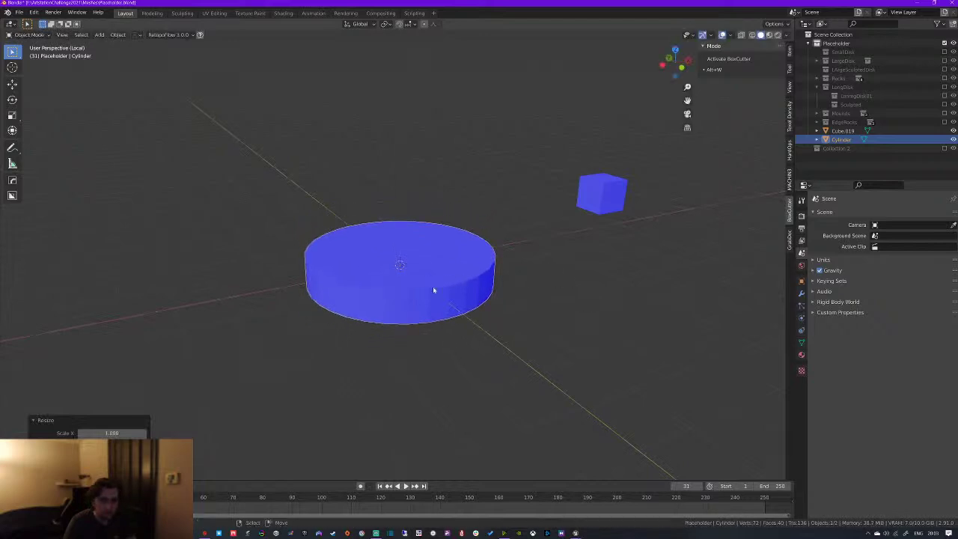
pyautogui.hotkey('alt', 'a')
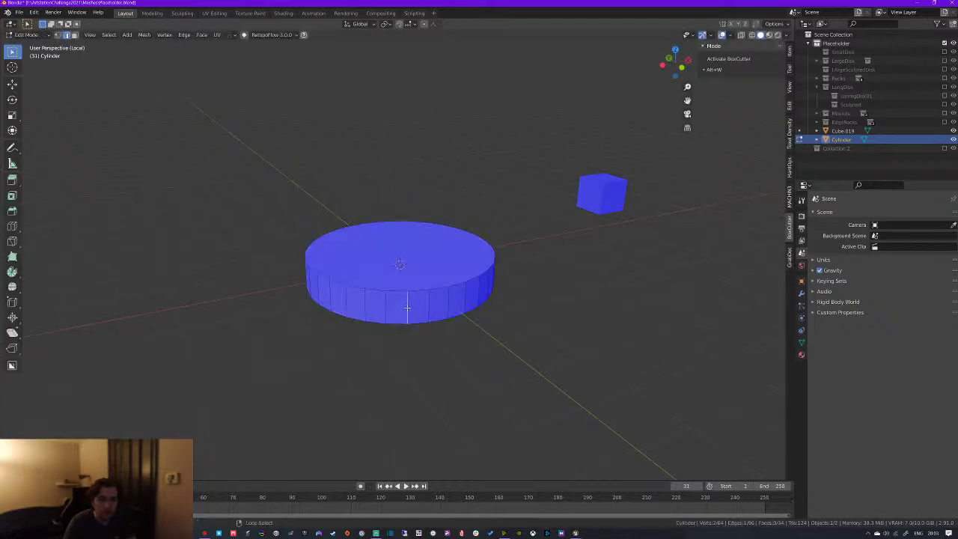
pyautogui.press('3')
pyautogui.keyDown('alt'); pyautogui.click(410, 313); pyautogui.keyUp('alt')
pyautogui.press('x')
pyautogui.click(399, 312)
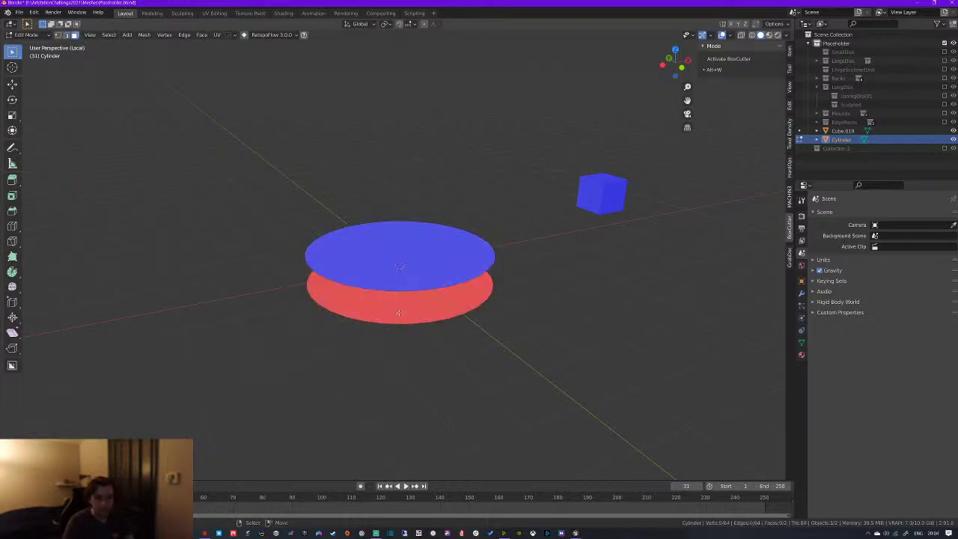
pyautogui.press('x')
pyautogui.click(396, 314)
pyautogui.press('a')
# Inset the disk's face and set the outer edge loop's Z position to 0 to form a shallow mound
pyautogui.press('2')
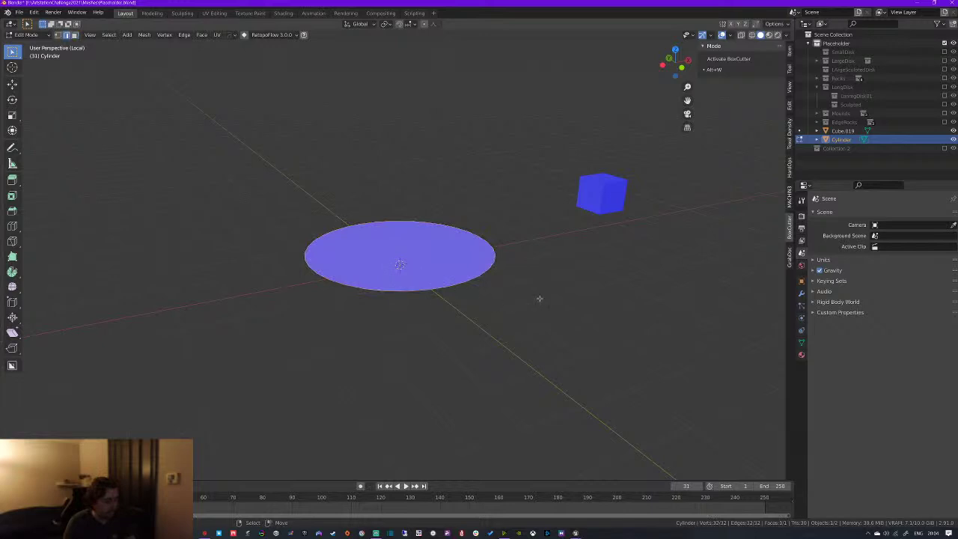
pyautogui.press('i')
pyautogui.click(477, 284)
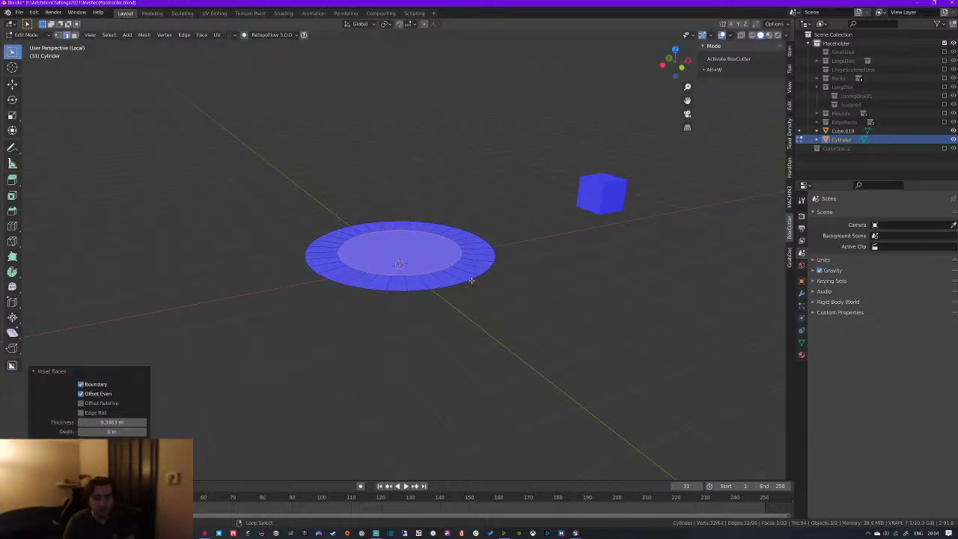
pyautogui.keyDown('alt'); pyautogui.click(472, 281); pyautogui.keyUp('alt')
pyautogui.click(790, 52)
pyautogui.click(763, 85)
pyautogui.write('0')
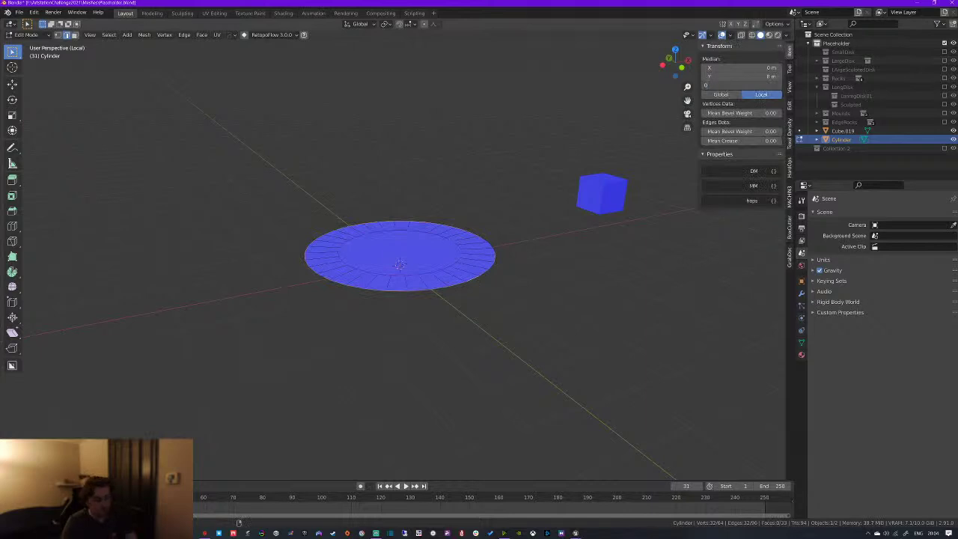
pyautogui.press('Return')
# Apply the mound's scale in Object Mode and bevel the inner edge loop around its flat top
pyautogui.press('Tab')
pyautogui.hotkey('ctrl', 'a')
pyautogui.click(425, 277)
pyautogui.click(412, 270)
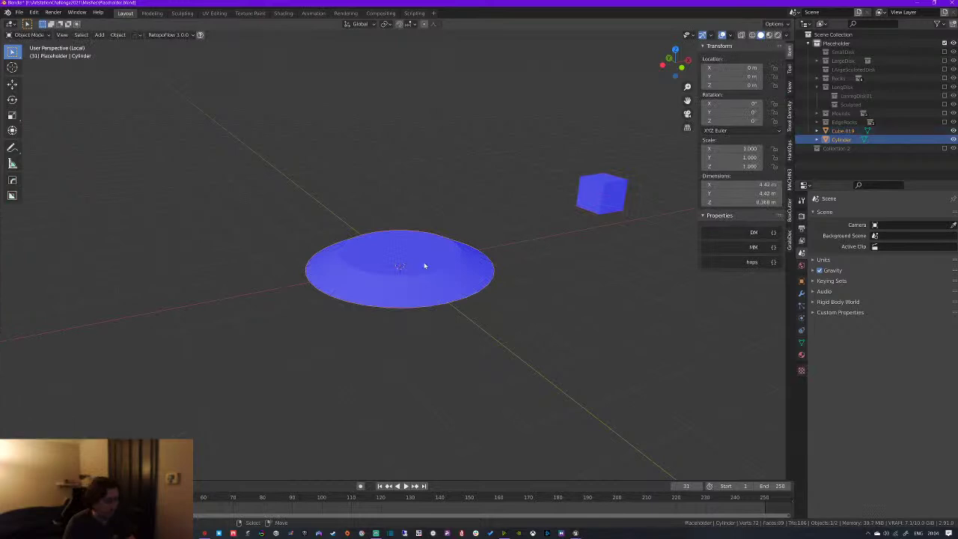
pyautogui.press('Tab')
pyautogui.keyDown('alt'); pyautogui.click(411, 274); pyautogui.keyUp('alt')
pyautogui.hotkey('ctrl', 'b')
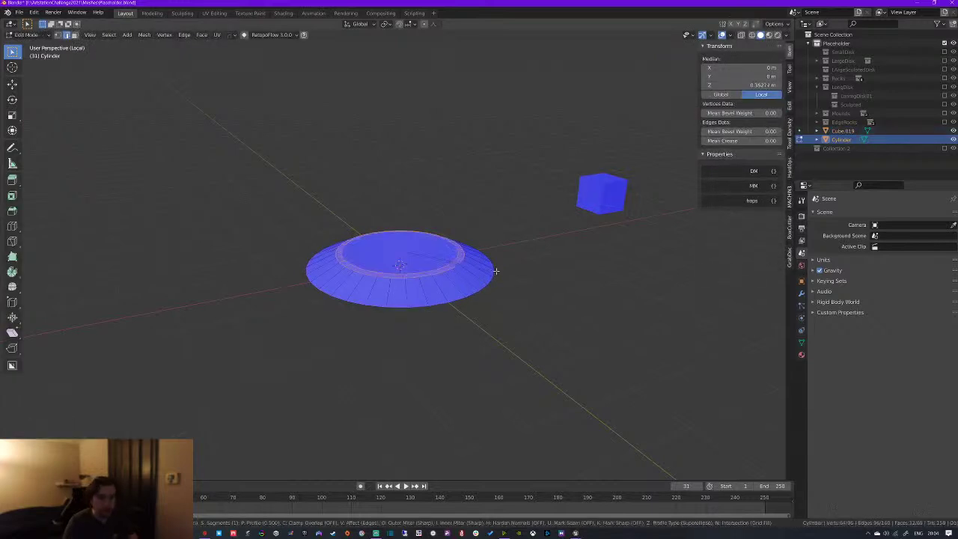
pyautogui.click(517, 275)
pyautogui.press('Tab')
pyautogui.moveTo(516, 276); pyautogui.dragTo(467, 284, button='middle')
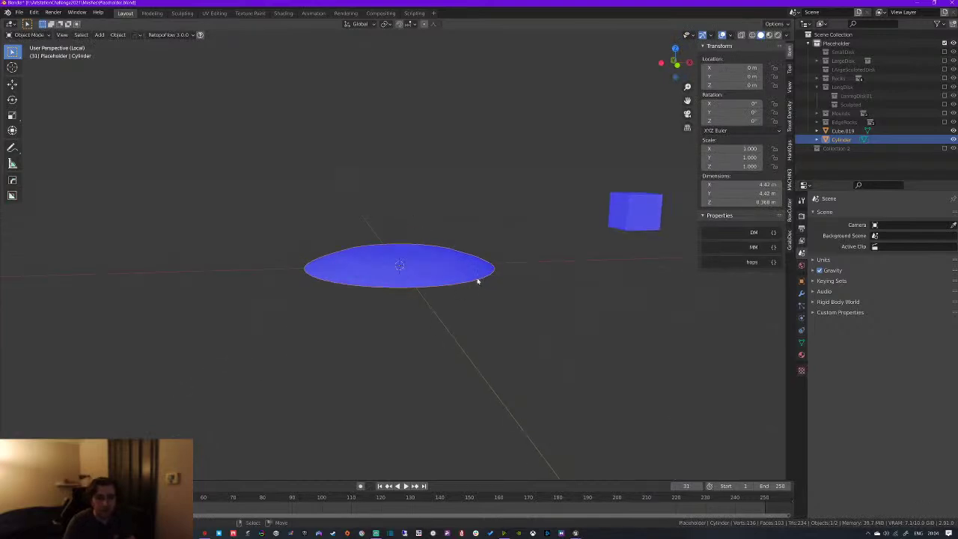
# Scale the mound's outer edge loop up about 1.22 times and lower it about 0.22 m along Z
pyautogui.press('Tab')
pyautogui.press('a')
pyautogui.press('s')
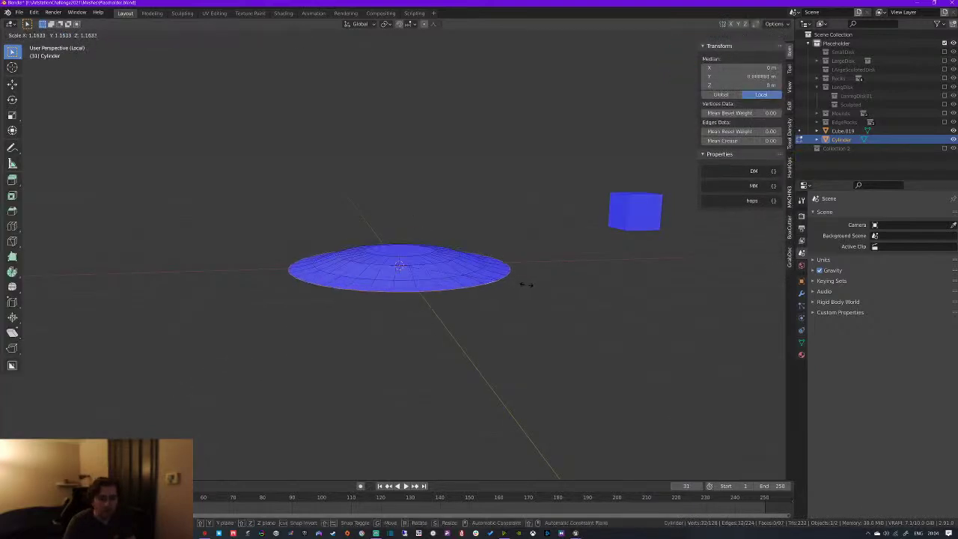
pyautogui.click(527, 286)
pyautogui.press('g')
pyautogui.press('z')
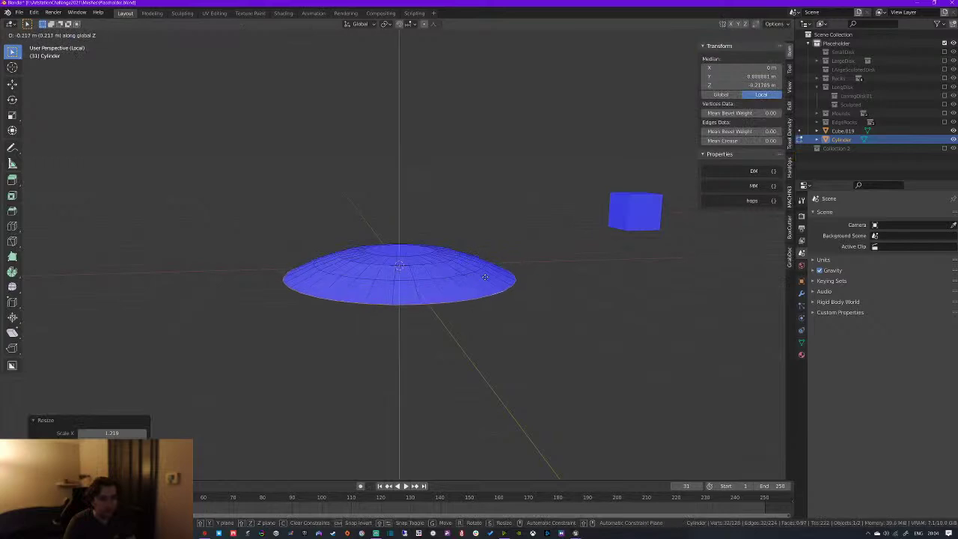
pyautogui.click(476, 278)
pyautogui.hotkey('alt', 'a')
pyautogui.press('Tab')
# Shade the mound smooth
pyautogui.moveTo(362, 267); pyautogui.dragTo(414, 264, button='middle')
pyautogui.rightClick(415, 263)
pyautogui.click(417, 263)
# Select the cube beside the mound and nudge it about 0.09 m closer along X
pyautogui.click(620, 194)
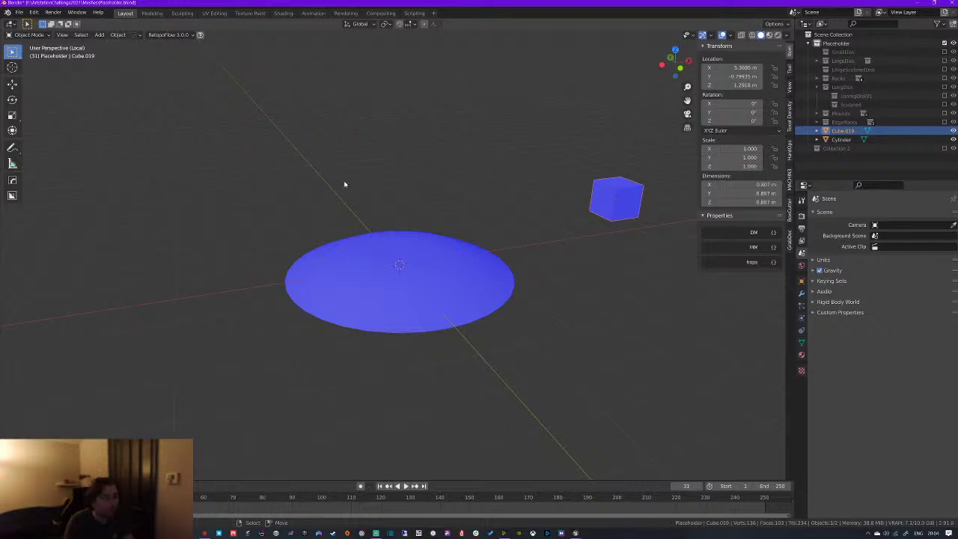
pyautogui.moveTo(370, 208); pyautogui.dragTo(460, 199, button='middle')
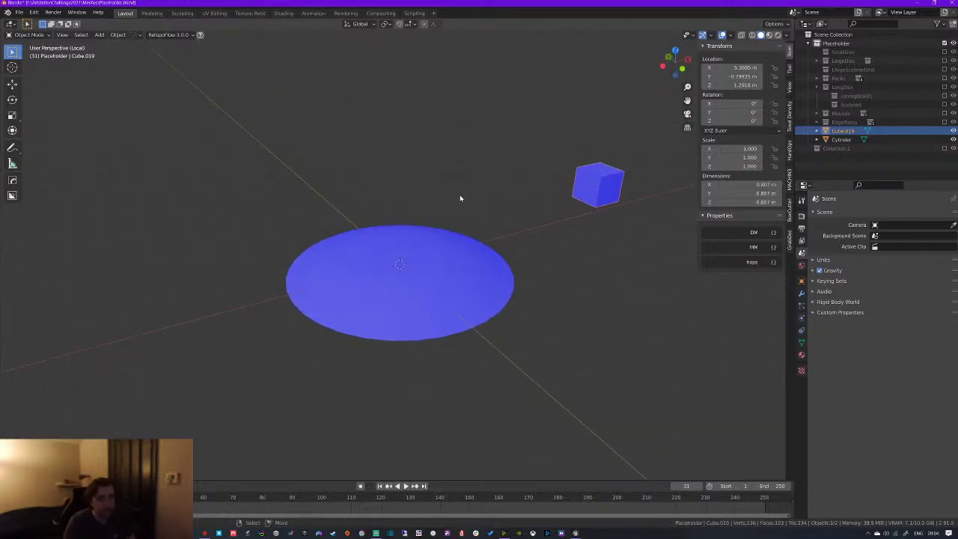
pyautogui.moveTo(443, 205); pyautogui.dragTo(501, 180, button='middle')
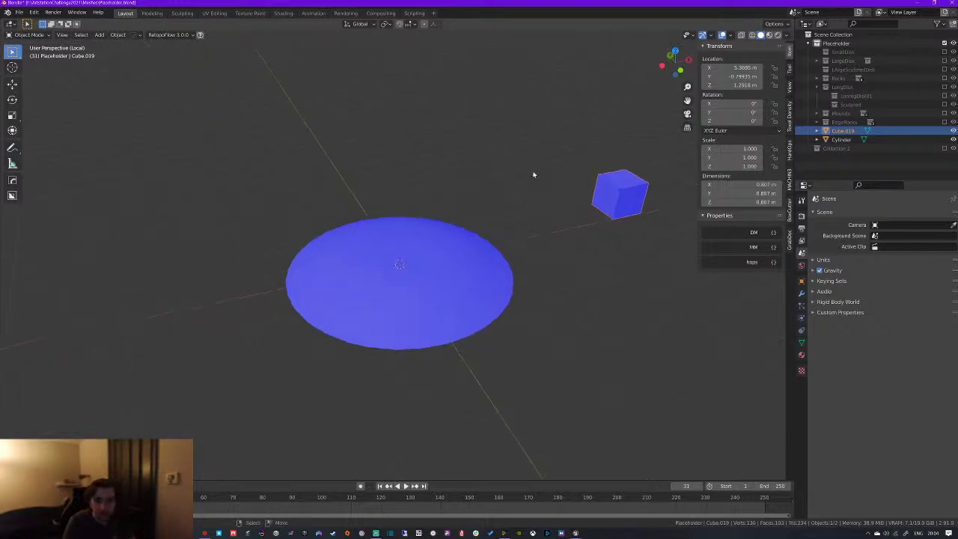
pyautogui.moveTo(441, 184); pyautogui.dragTo(460, 192, button='middle')
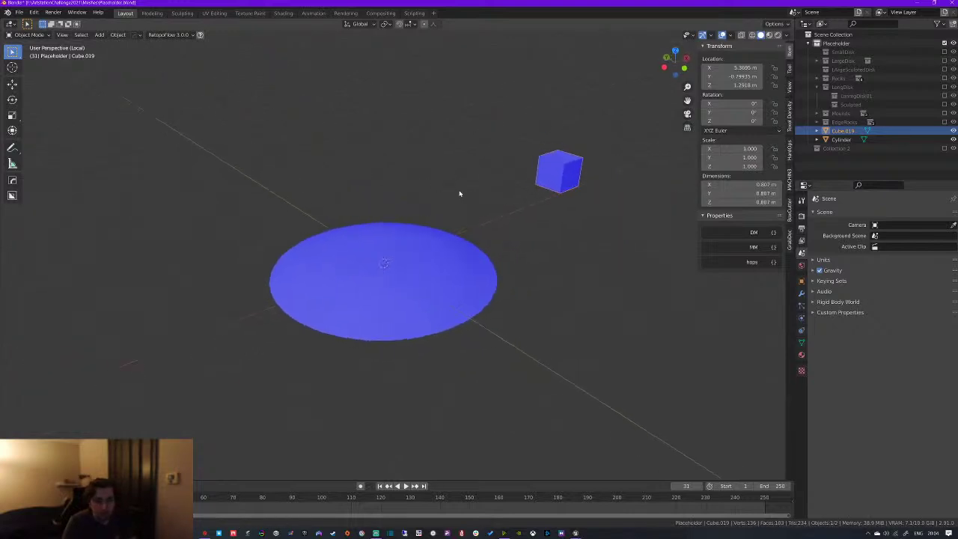
pyautogui.moveTo(340, 176); pyautogui.dragTo(355, 199, button='middle')
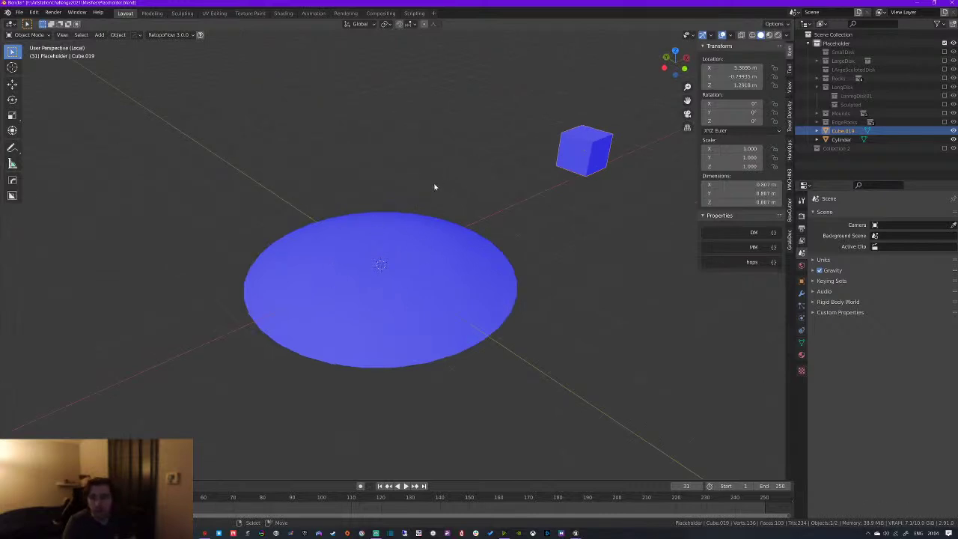
pyautogui.moveTo(369, 277); pyautogui.dragTo(355, 240, button='middle')
pyautogui.click(355, 250)
pyautogui.moveTo(614, 153); pyautogui.dragTo(544, 181)
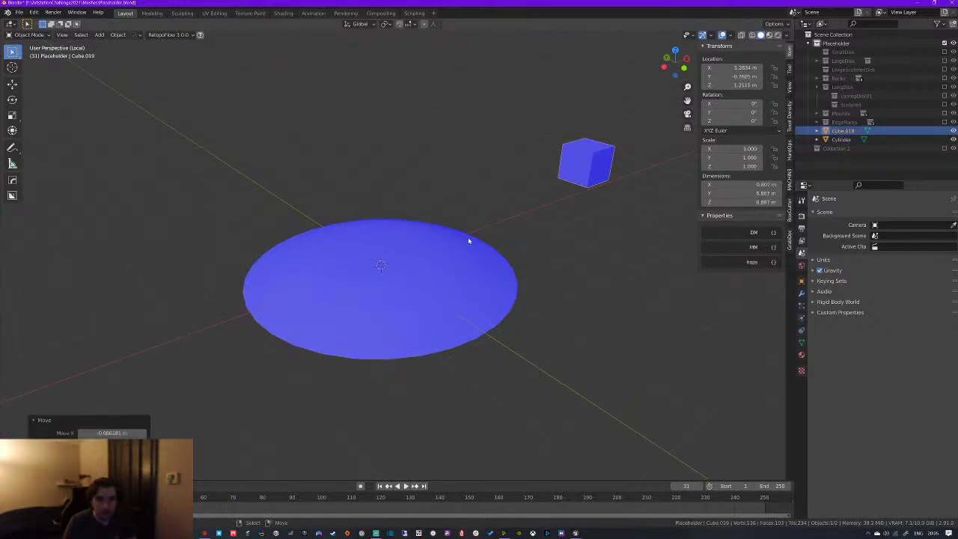
# Select the mound along with the cube as the active object, show the Object Scatter settings, and start Scatter Objects
pyautogui.keyDown('shift'); pyautogui.click(391, 262); pyautogui.keyUp('shift')
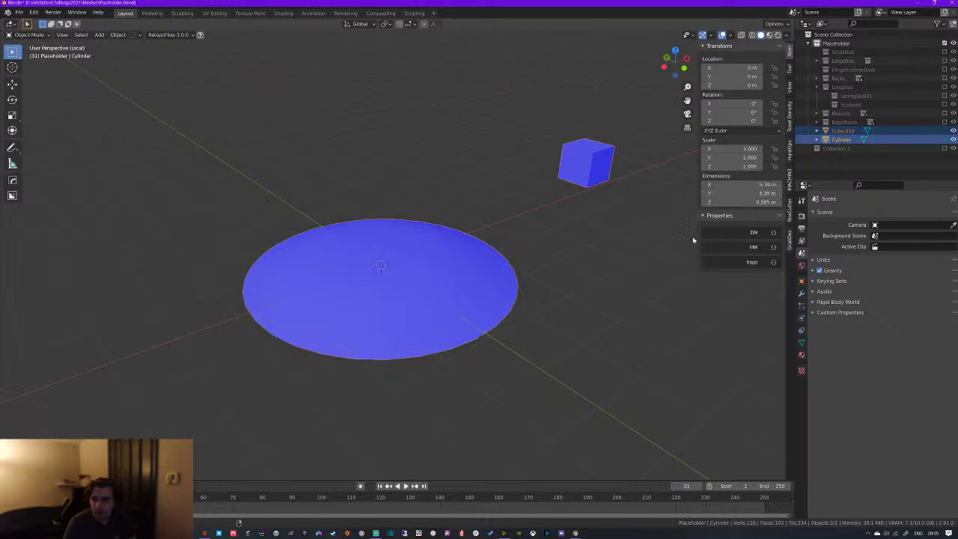
pyautogui.click(791, 75)
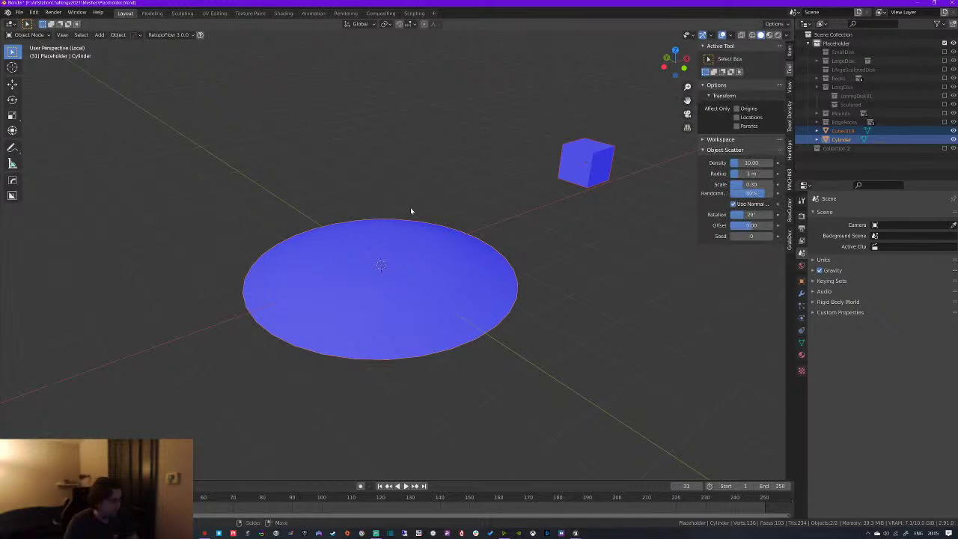
pyautogui.press('F3')
pyautogui.write('sca')
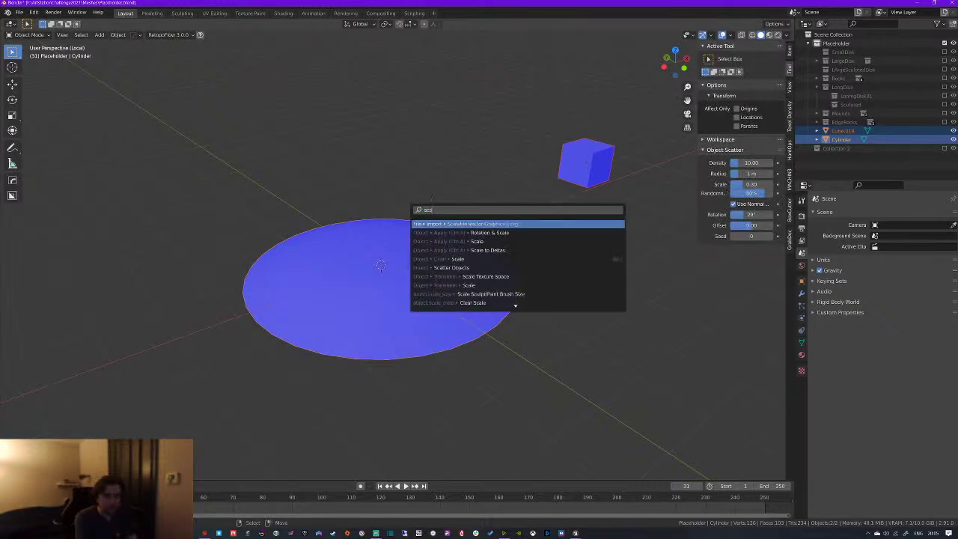
pyautogui.write('tter')
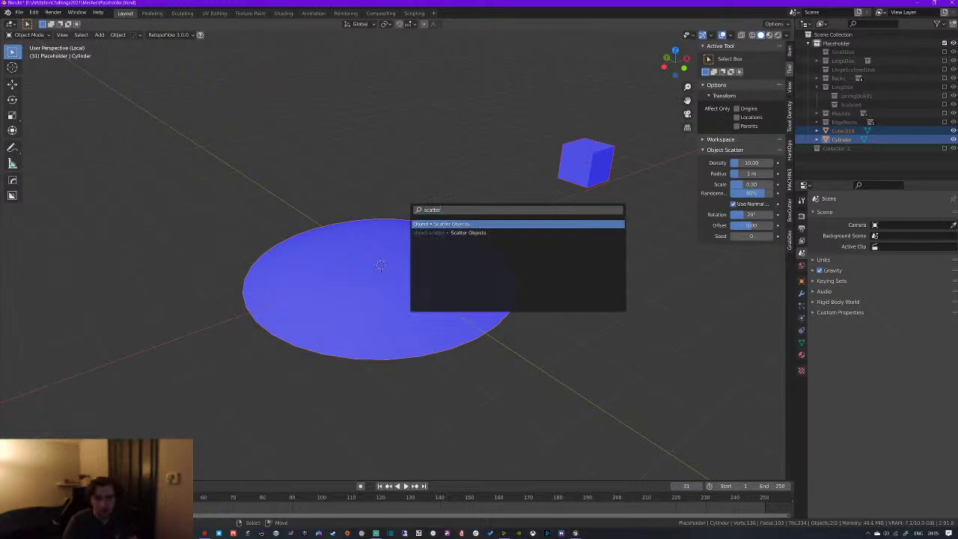
pyautogui.press('Down')
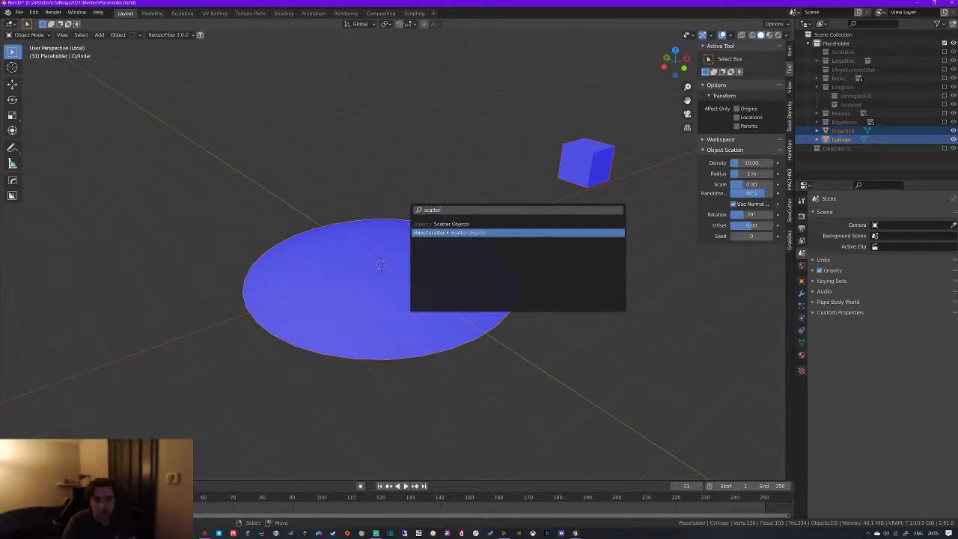
pyautogui.press('Return')
# Paint looping scatter strokes across the mound's surface from several sides and confirm the scattered cubes
pyautogui.moveTo(337, 255); pyautogui.dragTo(361, 260, button='middle')
pyautogui.moveTo(342, 253); pyautogui.dragTo(368, 269)
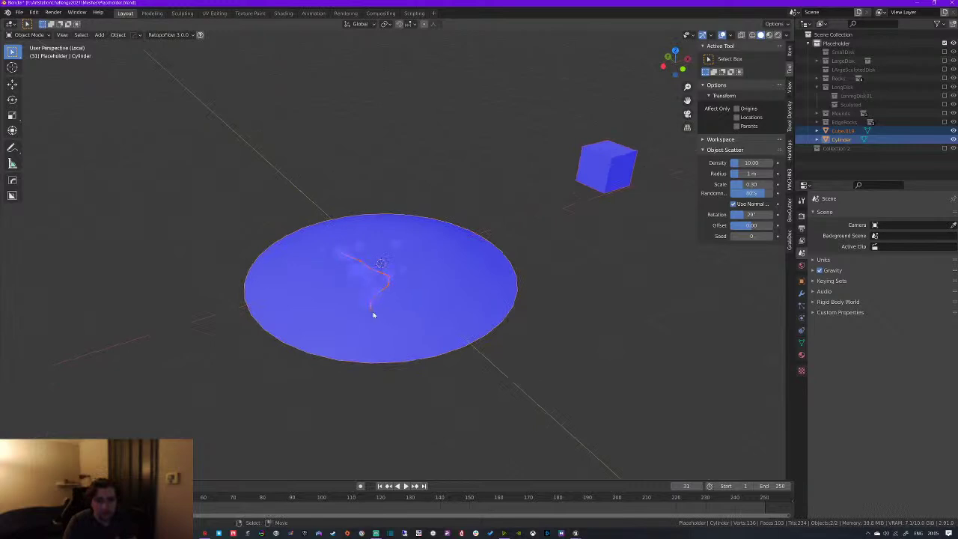
pyautogui.moveTo(449, 297)
pyautogui.mouseDown()
pyautogui.moveTo(462, 244)
pyautogui.moveTo(408, 226)
pyautogui.moveTo(348, 229)
pyautogui.mouseUp()
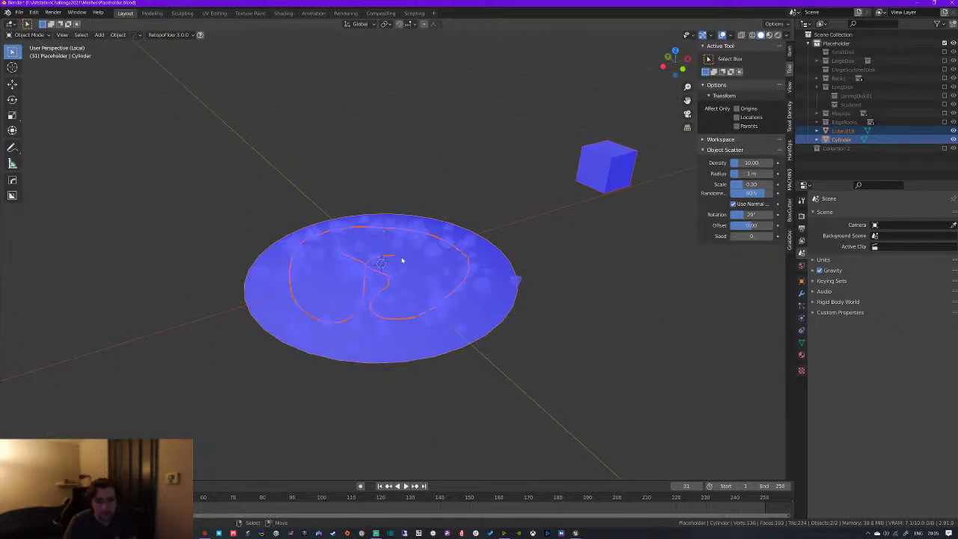
pyautogui.moveTo(395, 234); pyautogui.dragTo(416, 256, button='middle')
pyautogui.moveTo(440, 251); pyautogui.dragTo(489, 263)
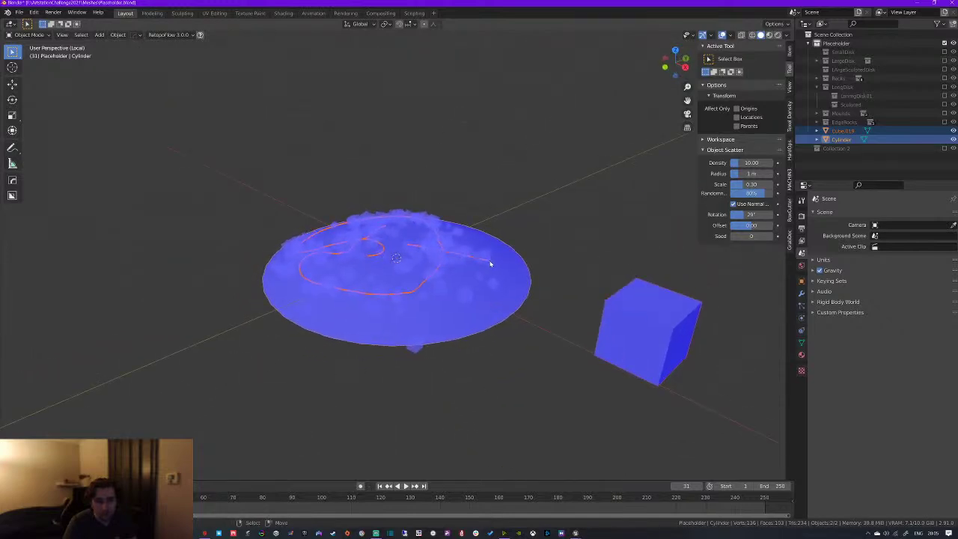
pyautogui.moveTo(398, 252); pyautogui.dragTo(445, 318, button='middle')
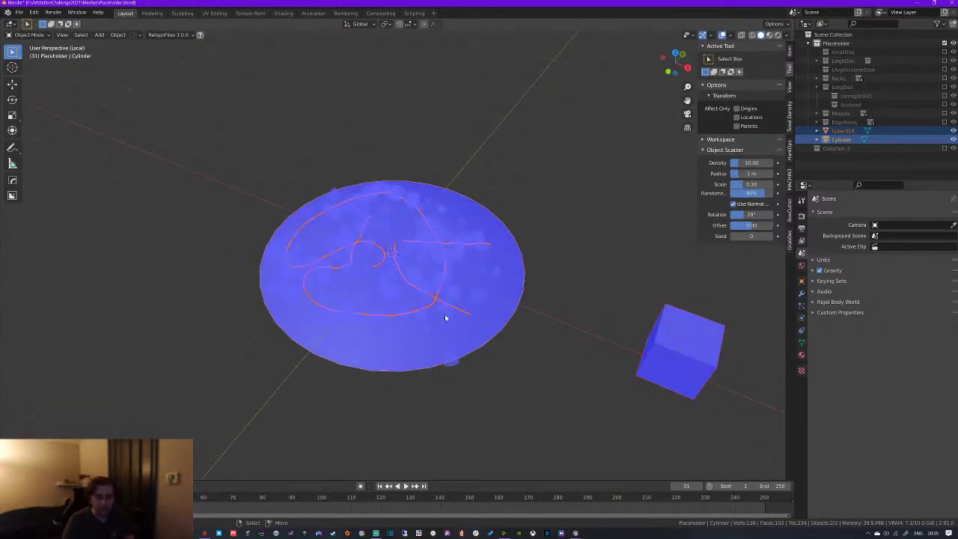
pyautogui.moveTo(370, 215); pyautogui.dragTo(388, 253, button='middle')
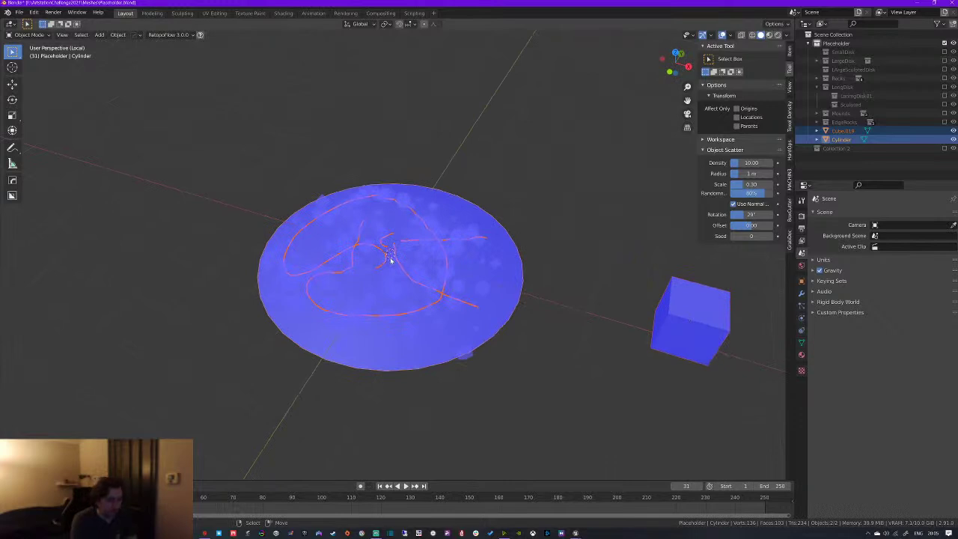
pyautogui.press('Return')
# Select the scatter's source cube copy in the middle of the mound
pyautogui.moveTo(390, 258); pyautogui.dragTo(385, 247, button='middle')
pyautogui.scroll(2, 383, 243)
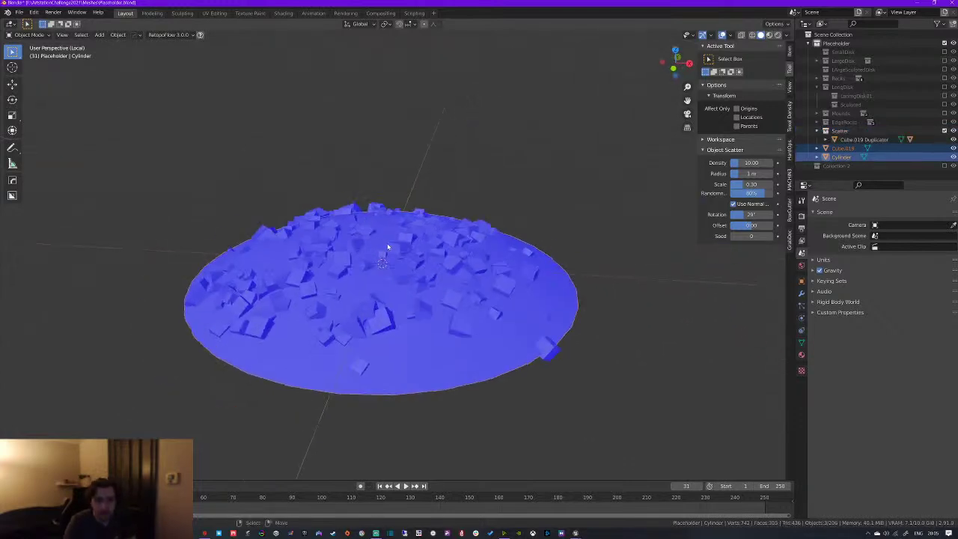
pyautogui.click(408, 243)
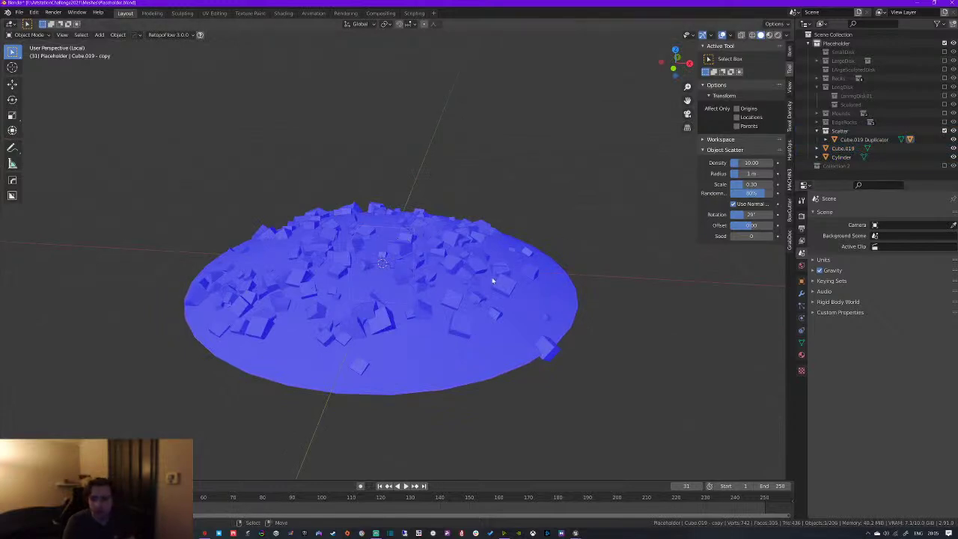
pyautogui.scroll(-2, 509, 241)
pyautogui.moveTo(510, 241); pyautogui.dragTo(466, 247, button='middle')
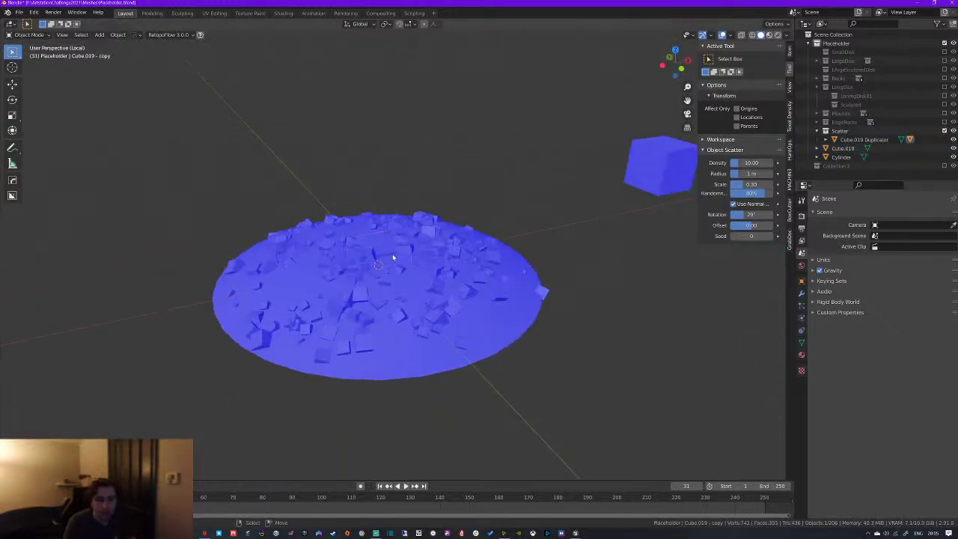
# Try toggling the source cube copy's viewport display in its object visibility settings, and restore it
pyautogui.click(802, 280)
pyautogui.click(827, 408)
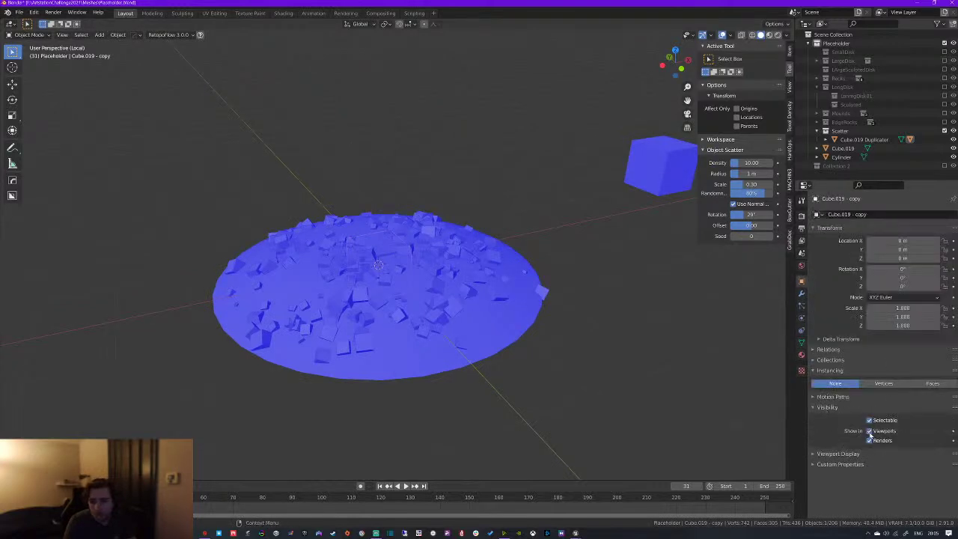
pyautogui.click(870, 431)
pyautogui.click(870, 431)
pyautogui.click(871, 440)
# Try scaling the source cube copy up to about 1.57 so that all the scattered cubes grow
pyautogui.moveTo(576, 308); pyautogui.dragTo(435, 257, button='middle')
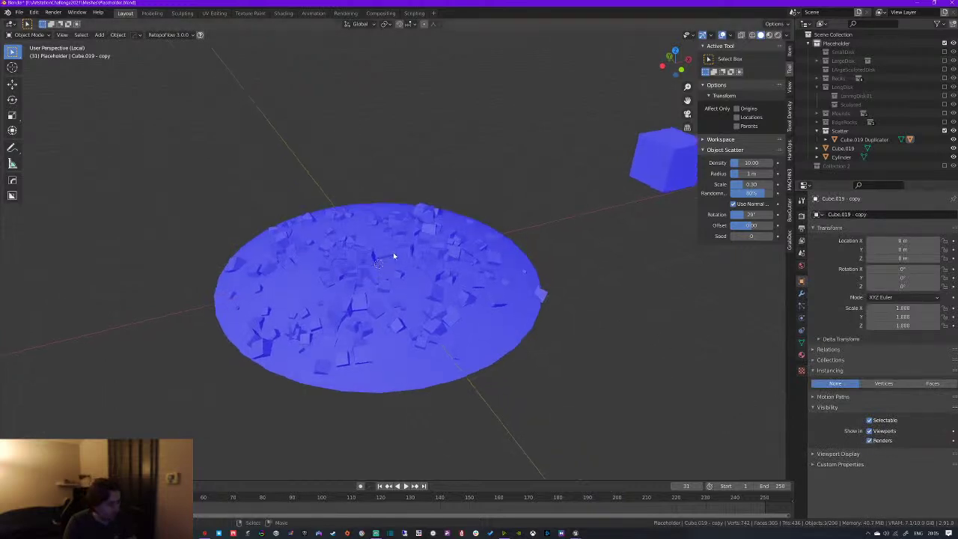
pyautogui.press('s')
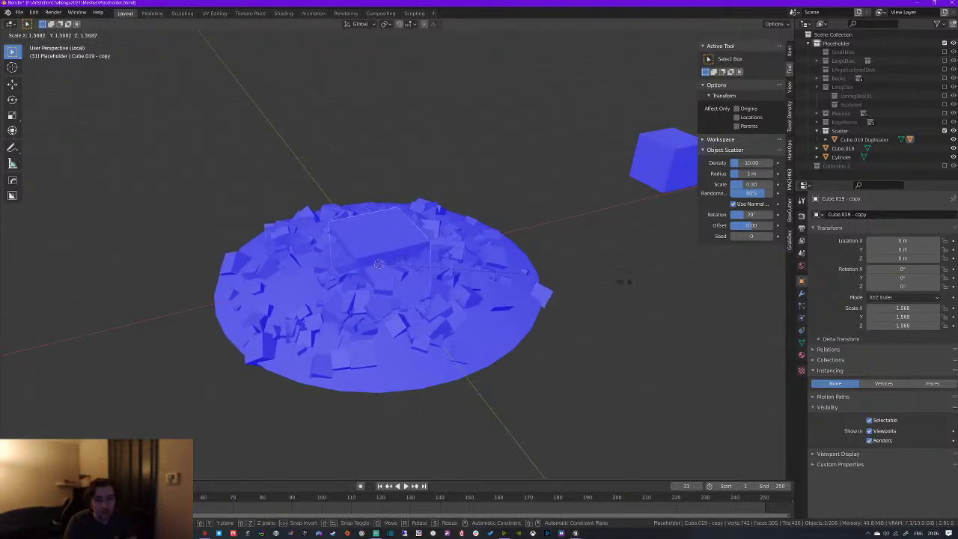
pyautogui.press('Escape')
# Select the scattered cubes' duplicator, enter Edit Mode in wireframe, and set the pivot point to Individual Origins
pyautogui.click(452, 277)
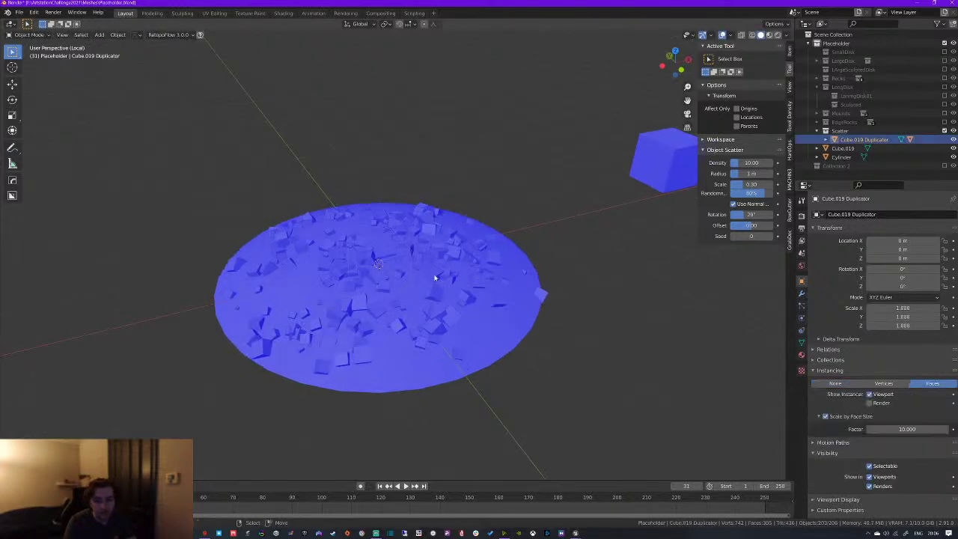
pyautogui.moveTo(438, 277); pyautogui.dragTo(459, 265, button='middle')
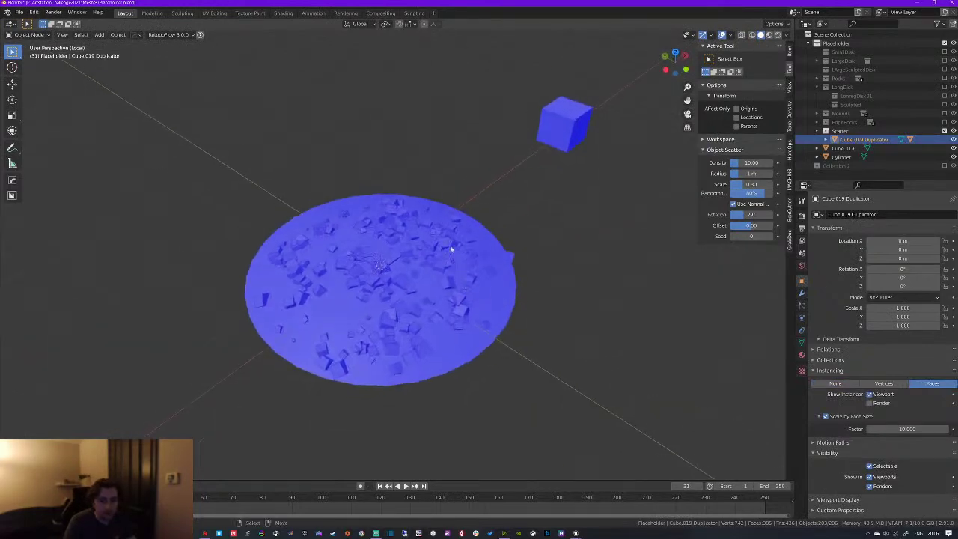
pyautogui.press('Tab')
pyautogui.scroll(5, 479, 274)
pyautogui.press('z')
pyautogui.click(518, 288)
pyautogui.moveTo(437, 322); pyautogui.dragTo(454, 305, button='middle')
pyautogui.press('s')
pyautogui.rightClick(461, 308)
pyautogui.press('.')
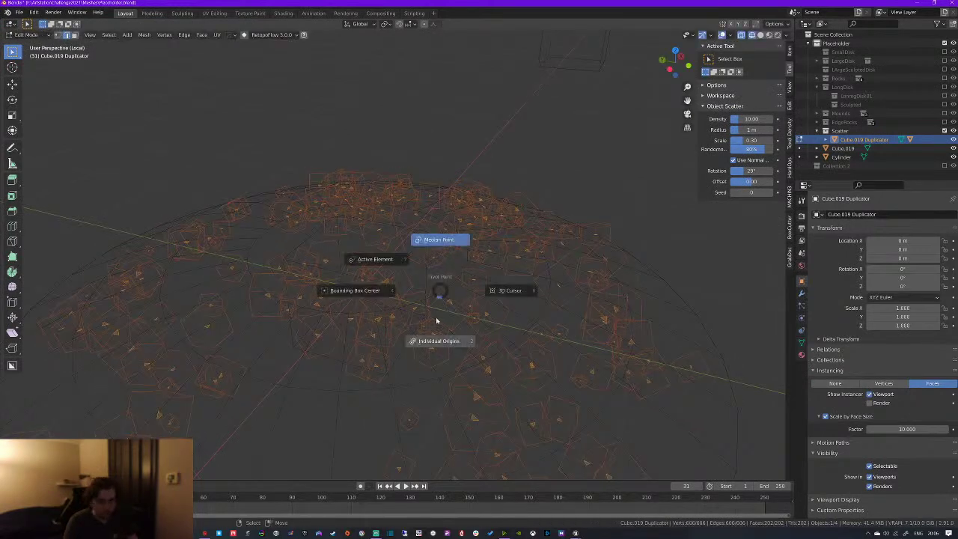
pyautogui.click(356, 290)
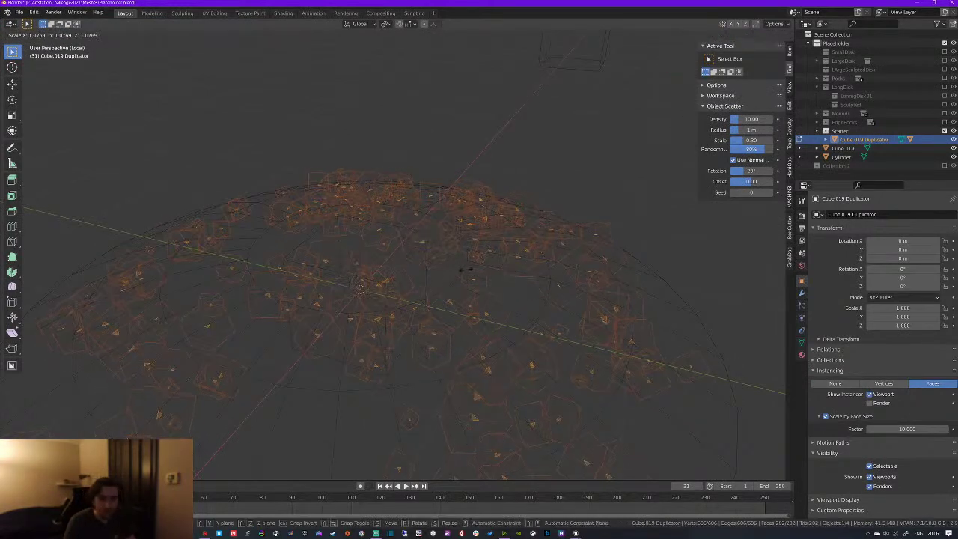
# Return to Object Mode with solid shading and reselect the duplicator of the scattered cubes on the mound
pyautogui.press('Tab')
pyautogui.press('z')
pyautogui.click(562, 299)
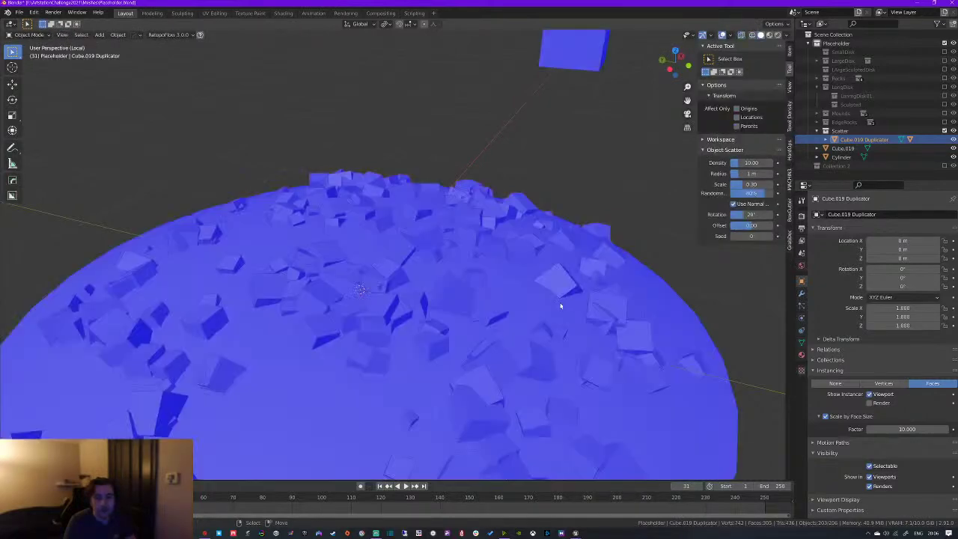
pyautogui.moveTo(562, 299); pyautogui.dragTo(501, 301, button='middle')
pyautogui.scroll(3, 353, 332)
pyautogui.click(355, 342)
pyautogui.click(355, 342)
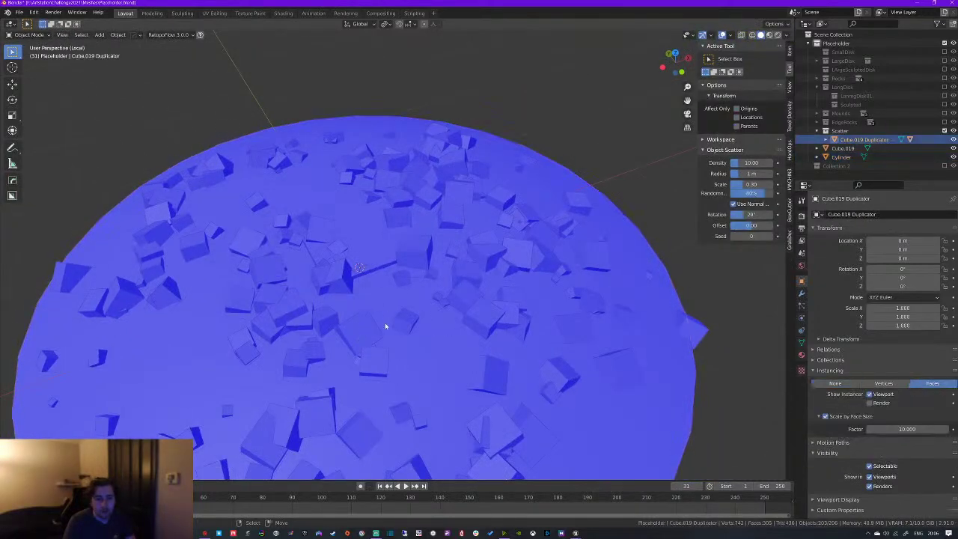
# Check the duplicator's mesh data settings, collapse Remesh, and set the instancing scale factor to 9.700
pyautogui.click(802, 343)
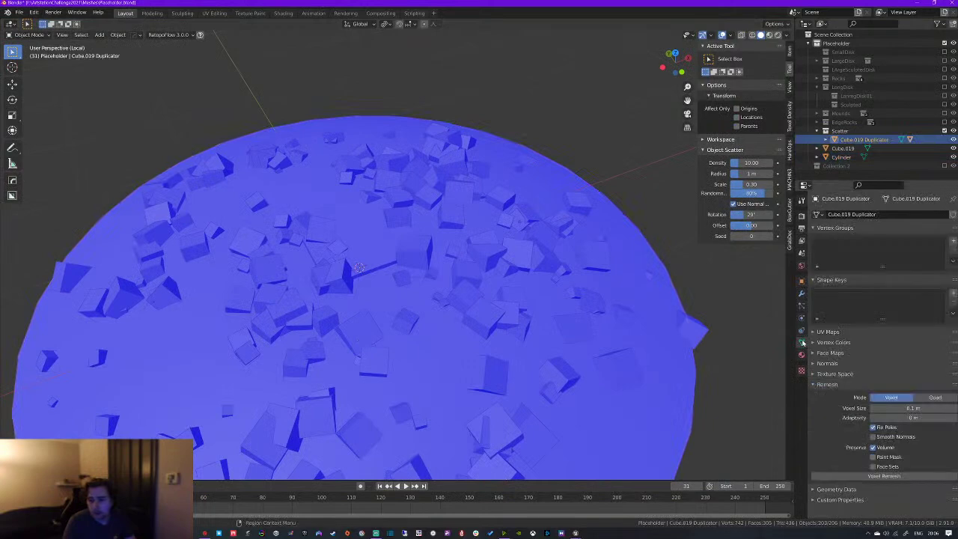
pyautogui.click(828, 384)
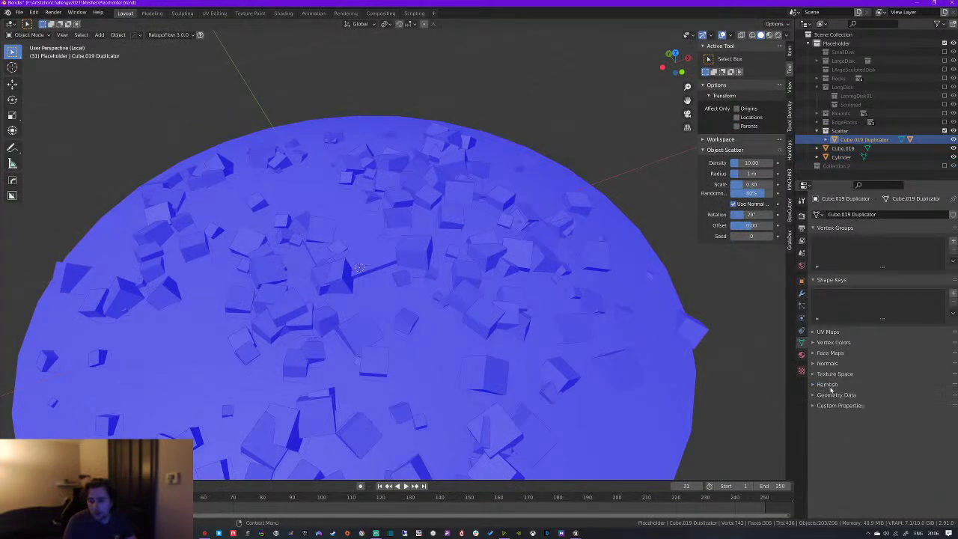
pyautogui.click(802, 281)
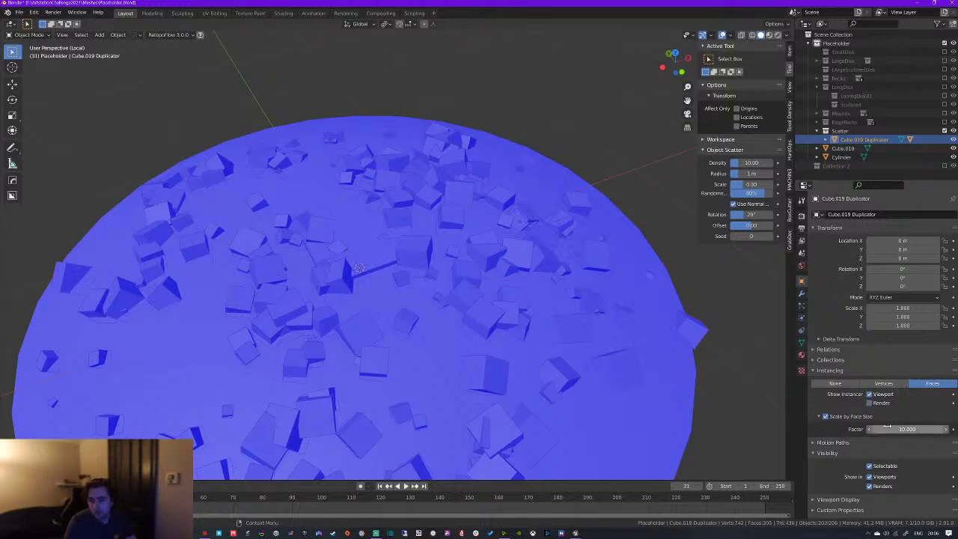
pyautogui.moveTo(898, 429)
pyautogui.mouseDown()
pyautogui.moveTo(937, 429)
pyautogui.moveTo(899, 429)
pyautogui.mouseUp()
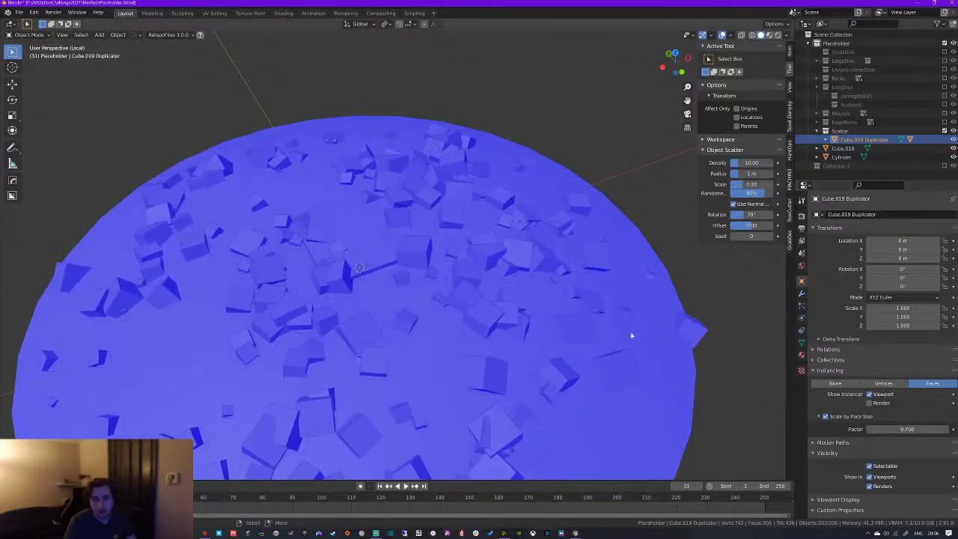
# Scale one linked triangle near the mound's centre by about 2.755 in Edit Mode and inspect the resulting cube in solid Object Mode
pyautogui.press('Tab')
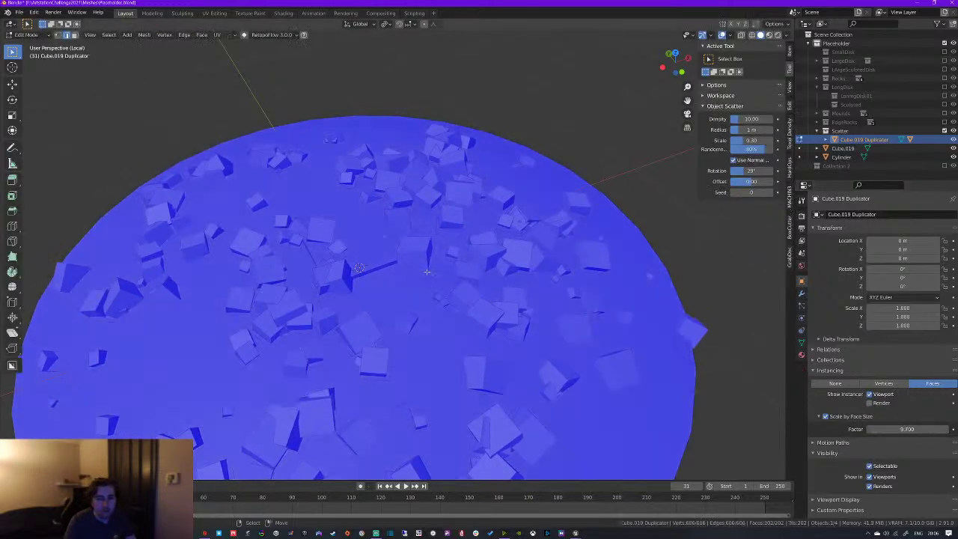
pyautogui.hotkey('shift', 'z')
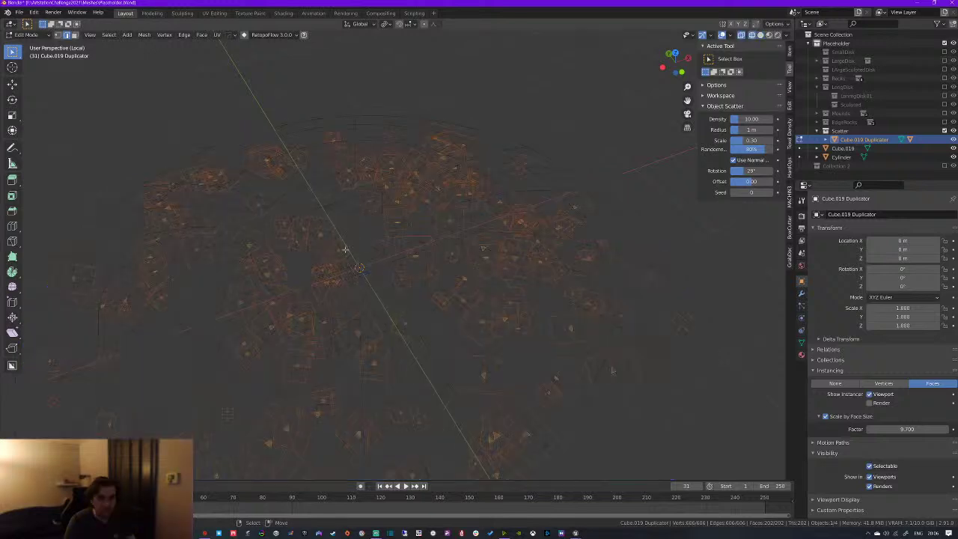
pyautogui.press('l')
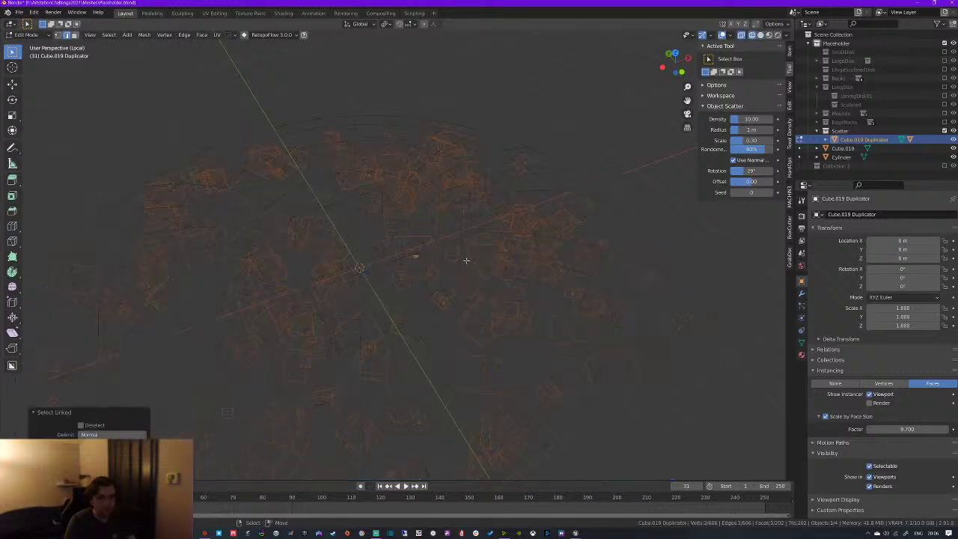
pyautogui.press('s')
pyautogui.click(524, 248)
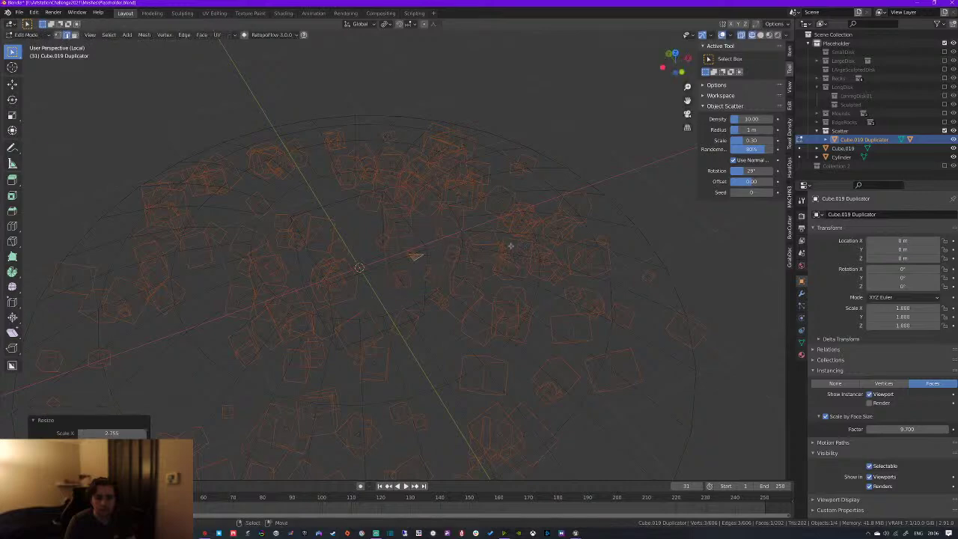
pyautogui.press('Tab')
pyautogui.hotkey('shift', 'z')
pyautogui.moveTo(533, 272)
pyautogui.mouseDown(button='middle')
pyautogui.moveTo(483, 250)
pyautogui.moveTo(520, 242)
pyautogui.moveTo(539, 285)
pyautogui.mouseUp(button='middle')
pyautogui.scroll(-4, 483, 250)
pyautogui.scroll(4, 539, 285)
# Rescale the same triangle of the duplicator mesh from the top view in wireframe Edit Mode
pyautogui.press('Tab')
pyautogui.hotkey('shift', 'z')
pyautogui.press('KP_7')
pyautogui.press('s')
pyautogui.click(447, 279)
# Circle-select the triangles around the mound's centre, scale them by about 2.879, and inspect the cubes in Object Mode
pyautogui.hotkey('alt', 'a')
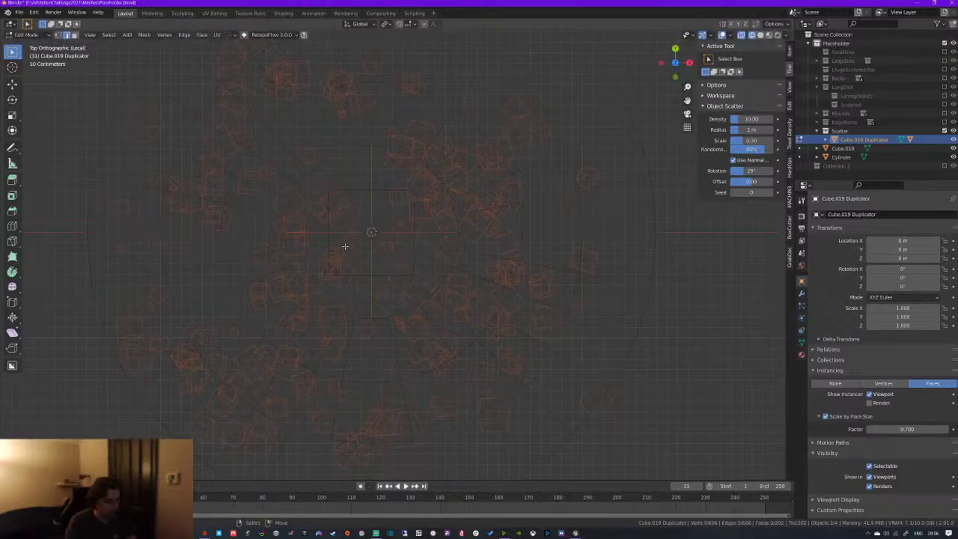
pyautogui.press('c')
pyautogui.scroll(-10, 367, 233)
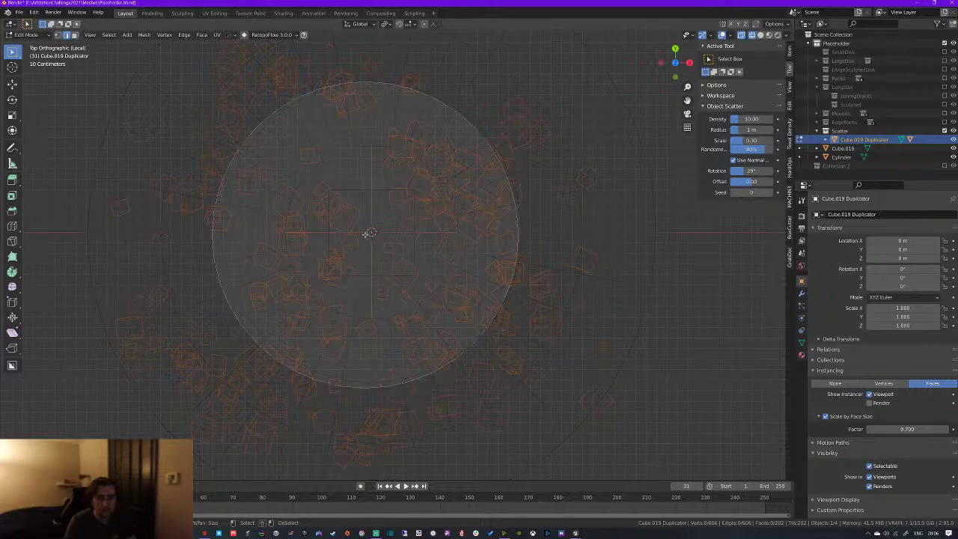
pyautogui.scroll(4, 369, 232)
pyautogui.scroll(-1, 370, 232)
pyautogui.click(371, 232)
pyautogui.rightClick(371, 232)
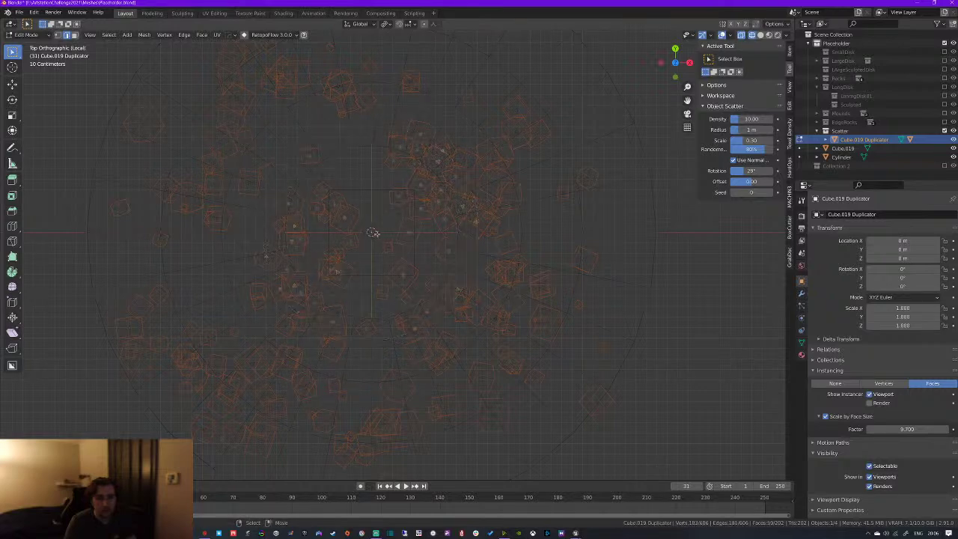
pyautogui.press('s')
pyautogui.click(498, 265)
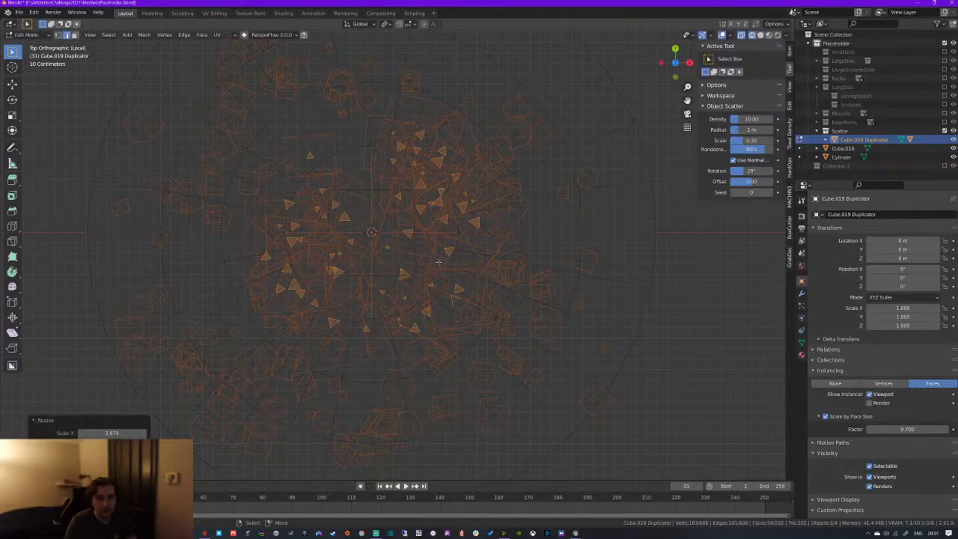
pyautogui.press('Tab')
pyautogui.moveTo(498, 265); pyautogui.dragTo(529, 238, button='middle')
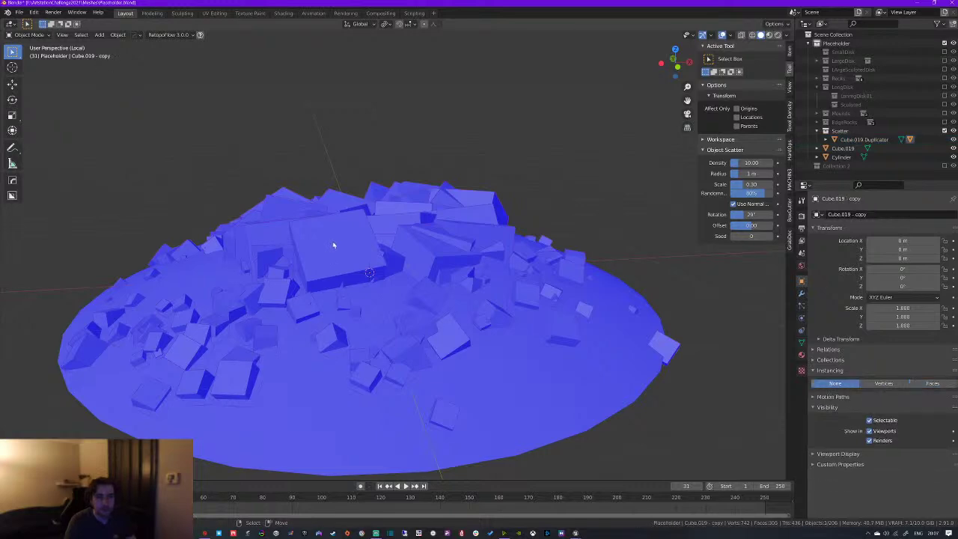
# Select a single vertex of the duplicator mesh, turn on proportional editing, and try moving it with an adjusted influence radius
pyautogui.press('Tab')
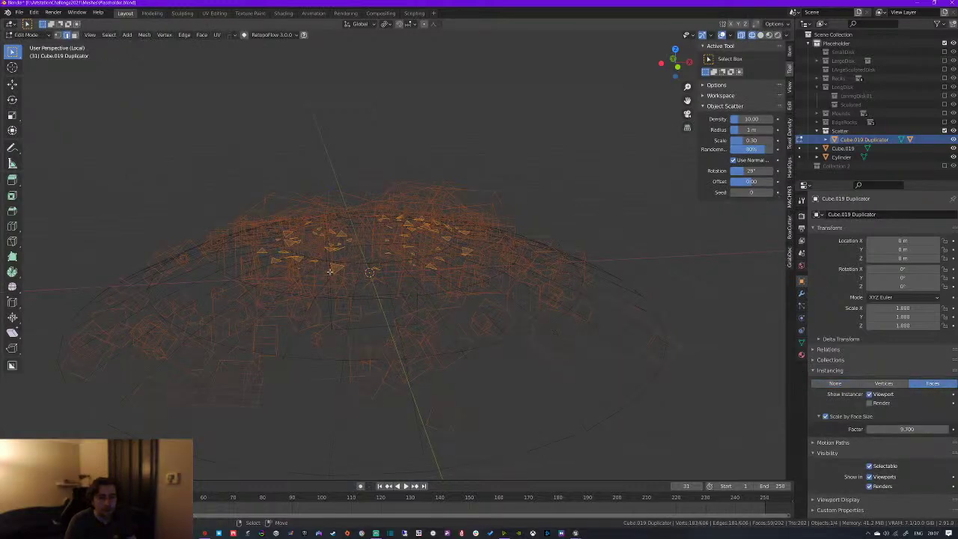
pyautogui.click(331, 280)
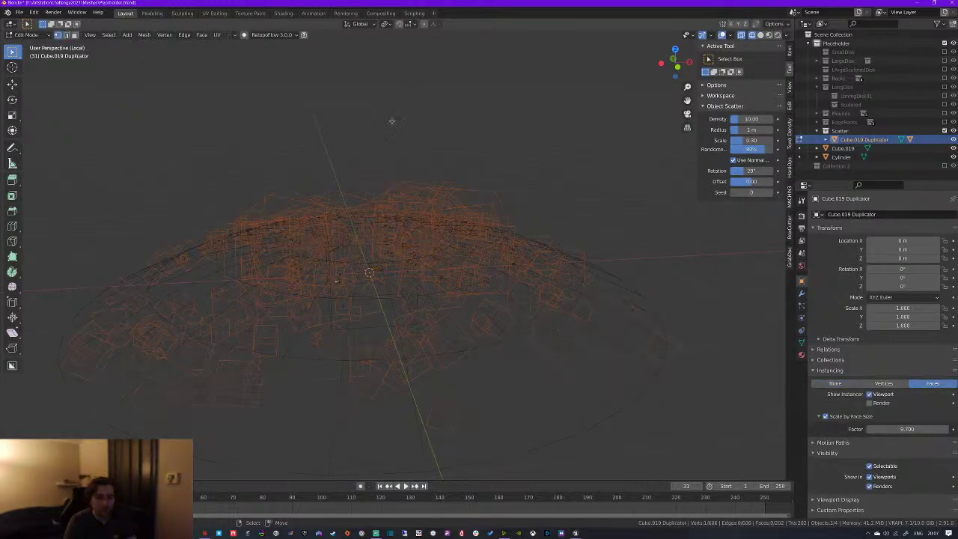
pyautogui.press('o')
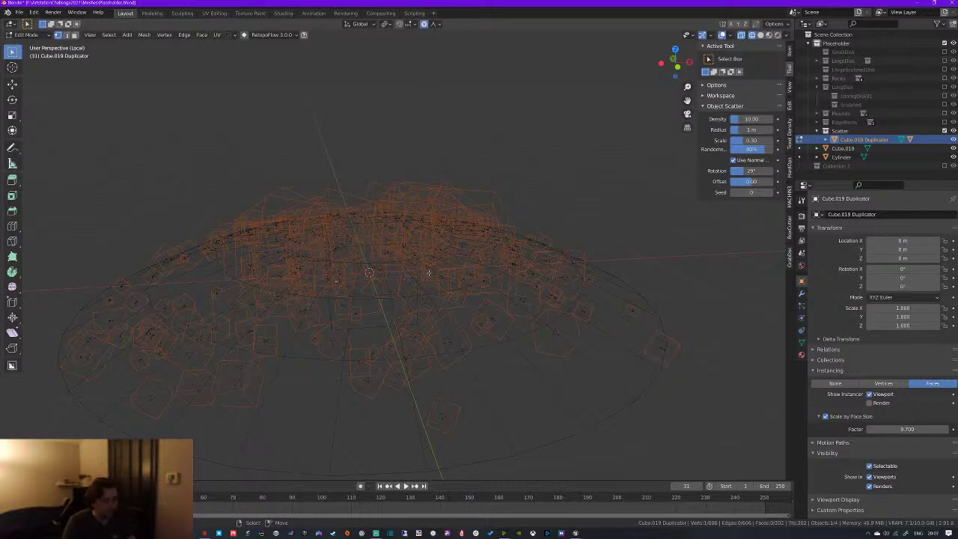
pyautogui.press('g')
pyautogui.scroll(20, 451, 267)
pyautogui.click(460, 267)
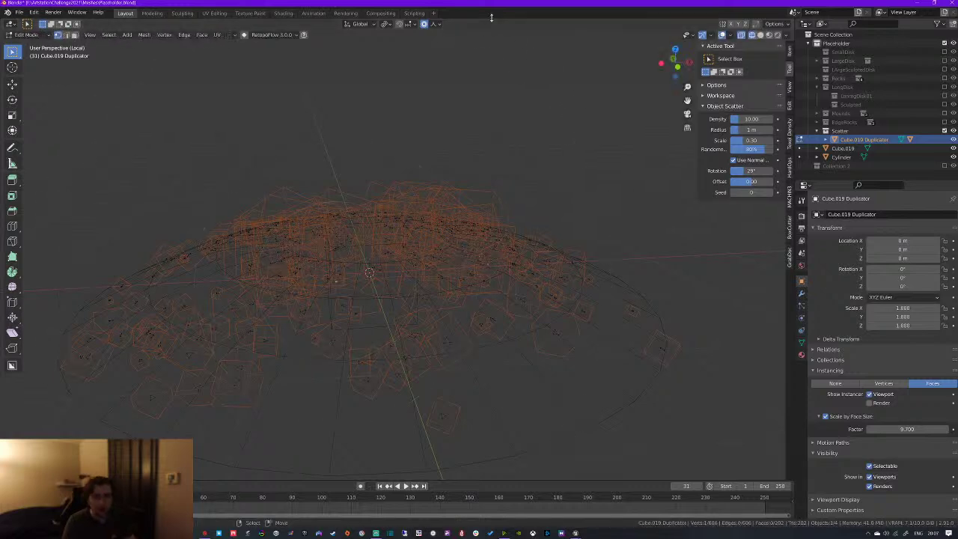
pyautogui.click(433, 24)
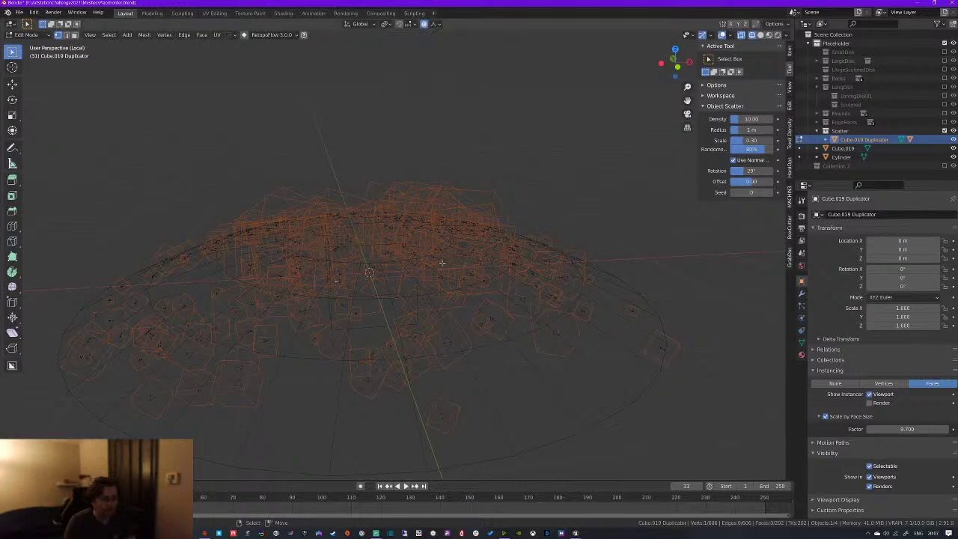
# Move the selected vertex again with proportional editing and switch the viewport to solid shading
pyautogui.press('g')
pyautogui.click(458, 241)
pyautogui.press('z')
pyautogui.click(482, 278)
pyautogui.scroll(-5, 482, 278)
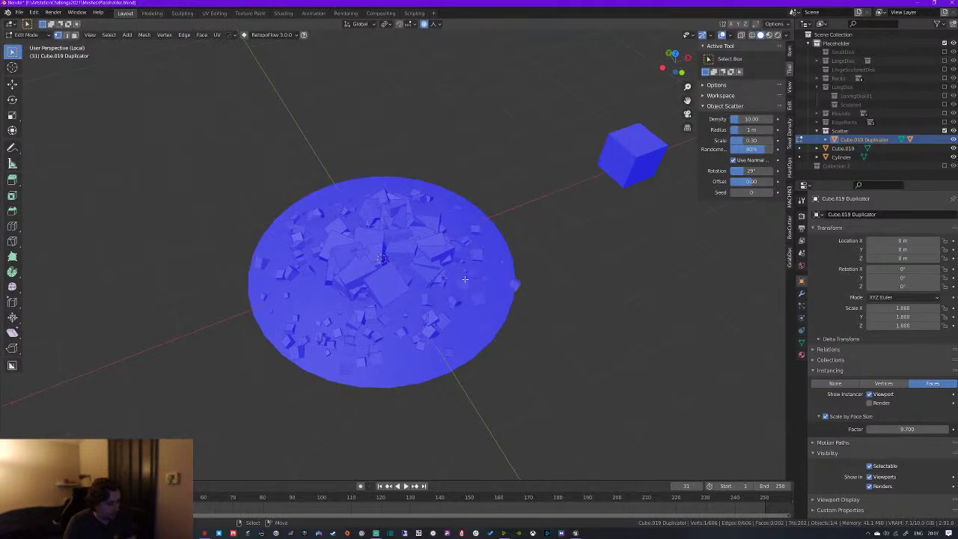
# Try moving part of the duplicator mesh far off the mound with a proportional size of 0.62
pyautogui.moveTo(464, 280); pyautogui.dragTo(458, 289, button='middle')
pyautogui.scroll(2, 460, 290)
pyautogui.press('g')
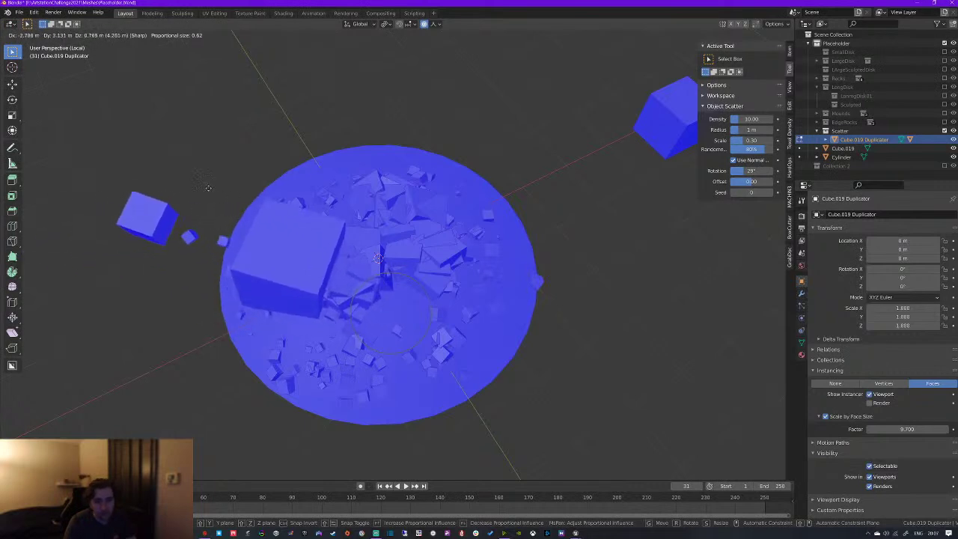
pyautogui.press('Escape')
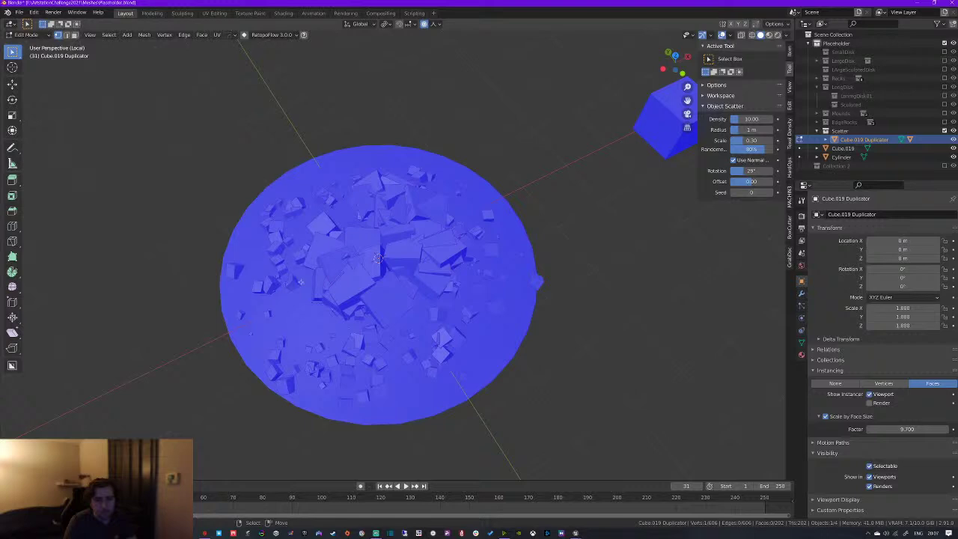
# Enlarge and shift several scattered cubes across the mound by moving duplicator mesh vertices with proportional editing, and return to Object Mode
pyautogui.press('g')
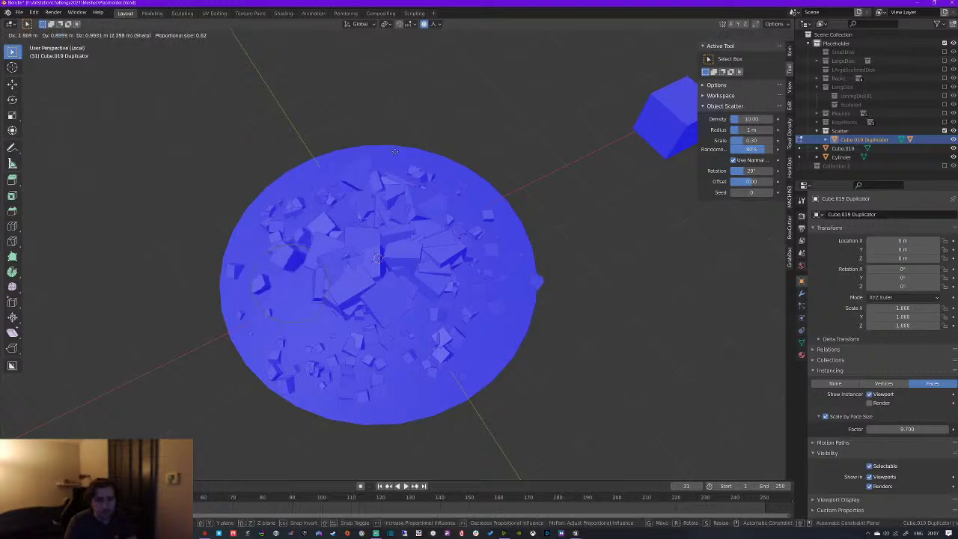
pyautogui.click(409, 212)
pyautogui.rightClick(452, 334)
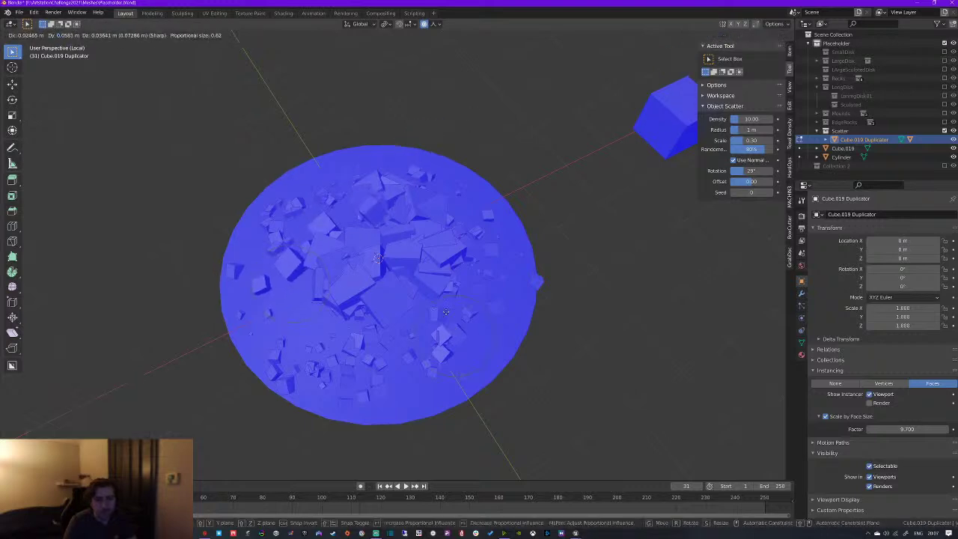
pyautogui.press('g')
pyautogui.click(403, 364)
pyautogui.press('g')
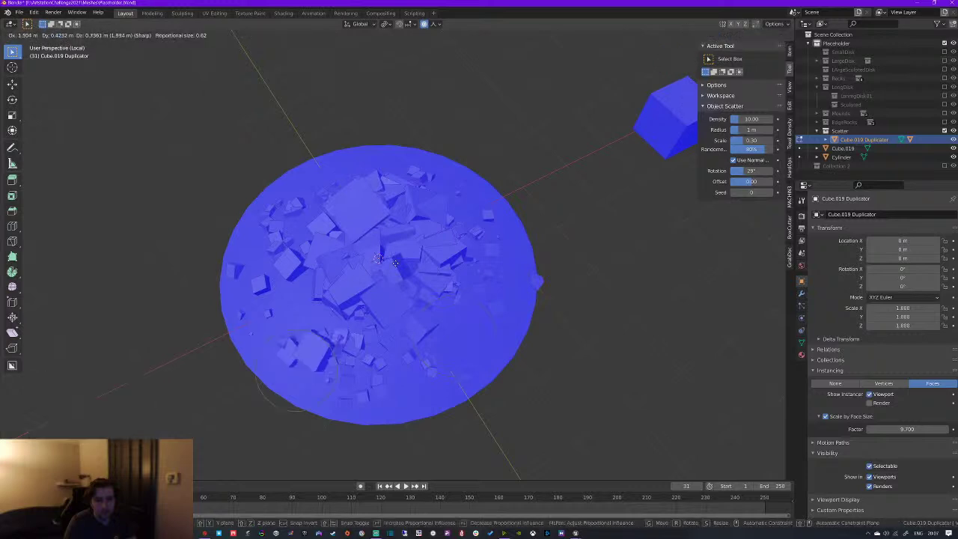
pyautogui.click(344, 306)
pyautogui.press('g')
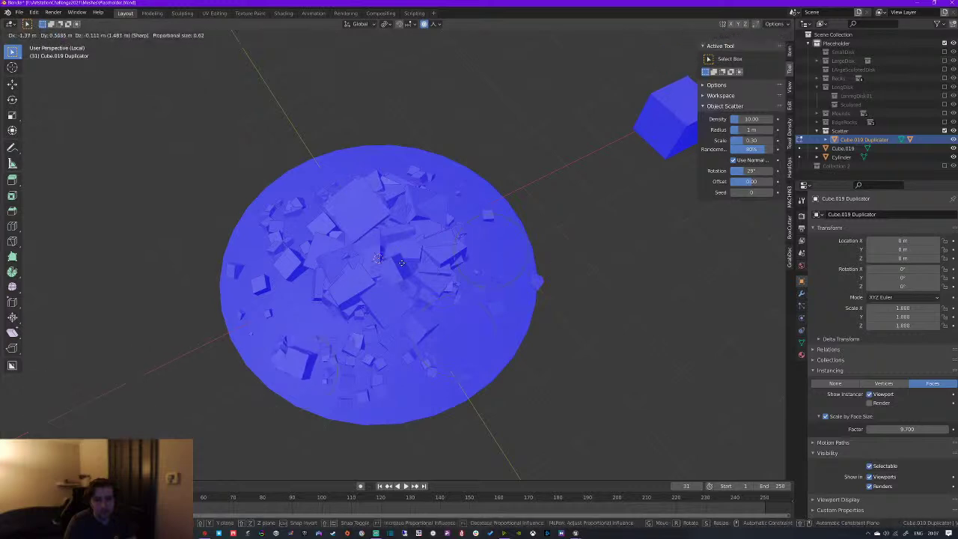
pyautogui.click(443, 196)
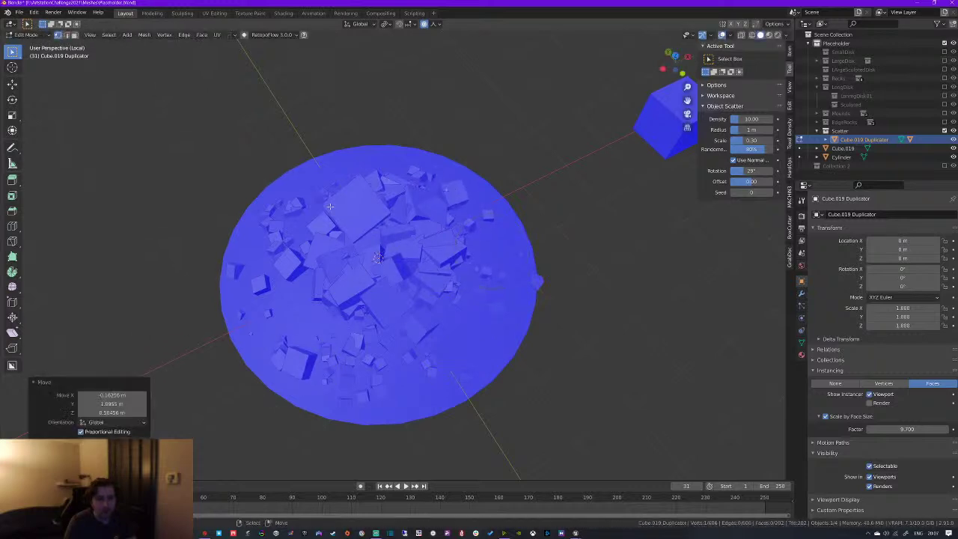
pyautogui.press('g')
pyautogui.click(387, 185)
pyautogui.moveTo(387, 185); pyautogui.dragTo(391, 253, button='middle')
pyautogui.press('Tab')
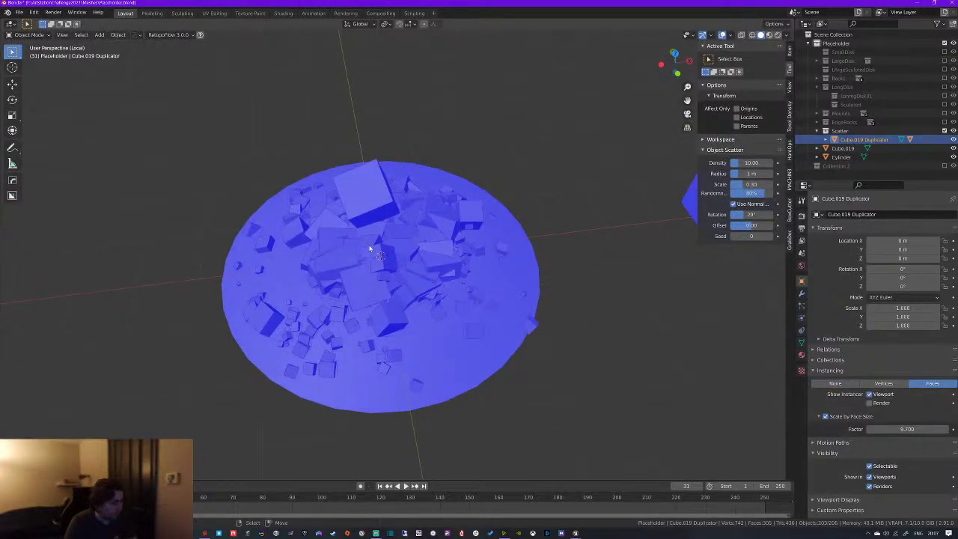
# Delete the cube duplicator, its copied cube and the mound cylinder from the Scatter collection
pyautogui.press('x')
pyautogui.click(369, 249)
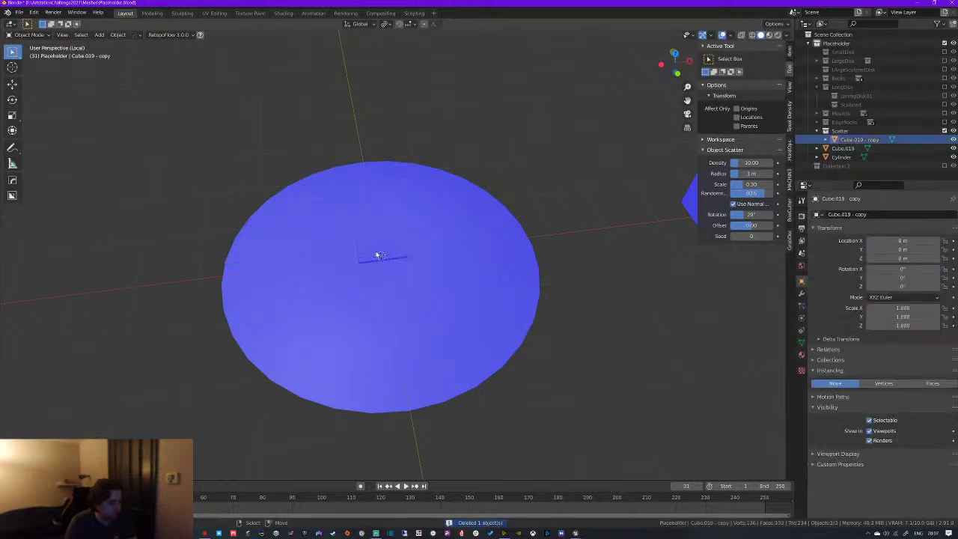
pyautogui.press('x')
pyautogui.click(374, 258)
pyautogui.click(374, 258)
pyautogui.press('x')
pyautogui.click(376, 251)
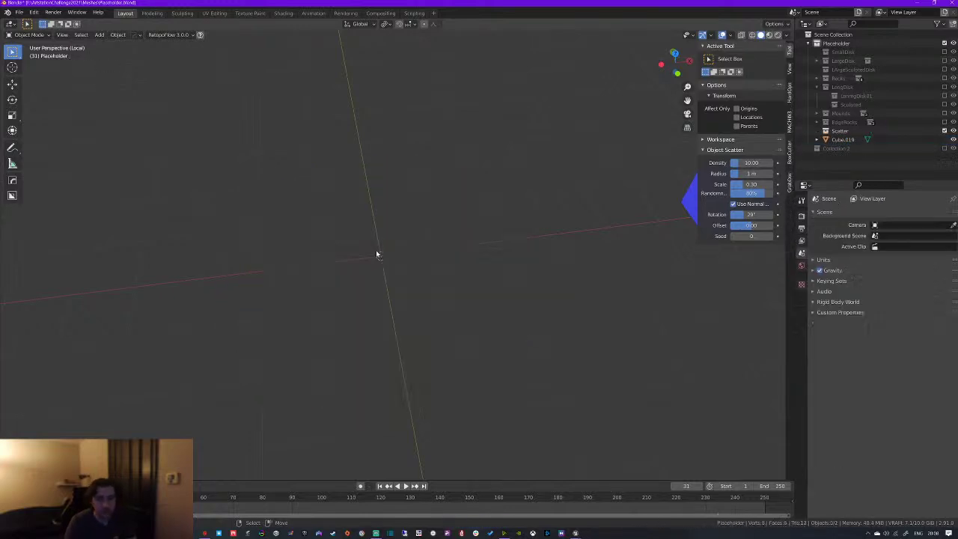
# Switch to Unreal Editor and examine the rock clusters scattered over the Martian landscape at ground level
pyautogui.moveTo(575, 533)
pyautogui.click(594, 498)
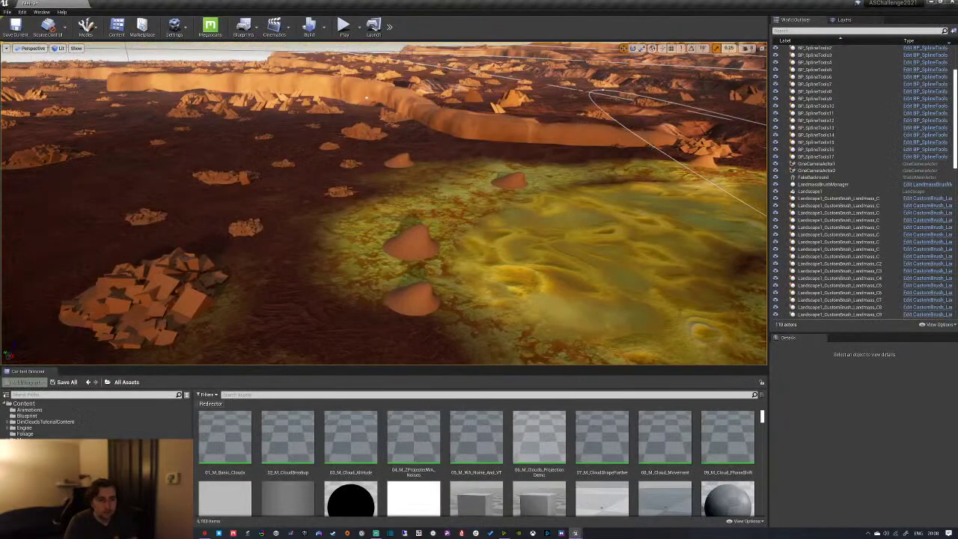
pyautogui.press('w')
pyautogui.moveTo(384, 204); pyautogui.dragTo(300, 262, button='right')
pyautogui.press('w')
pyautogui.moveTo(383, 203); pyautogui.dragTo(381, 150, button='right')
pyautogui.press('w')
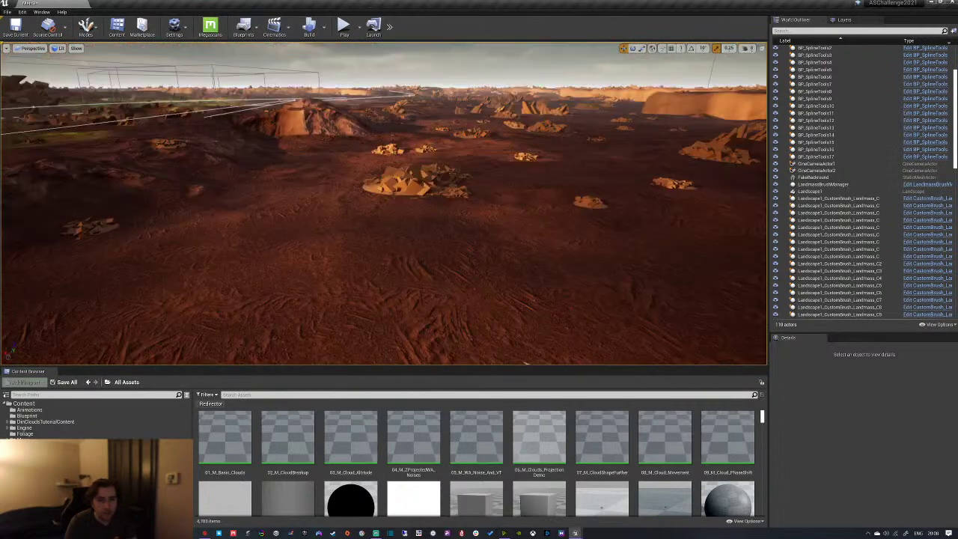
pyautogui.press('w')
pyautogui.moveTo(279, 253); pyautogui.dragTo(306, 303, button='right')
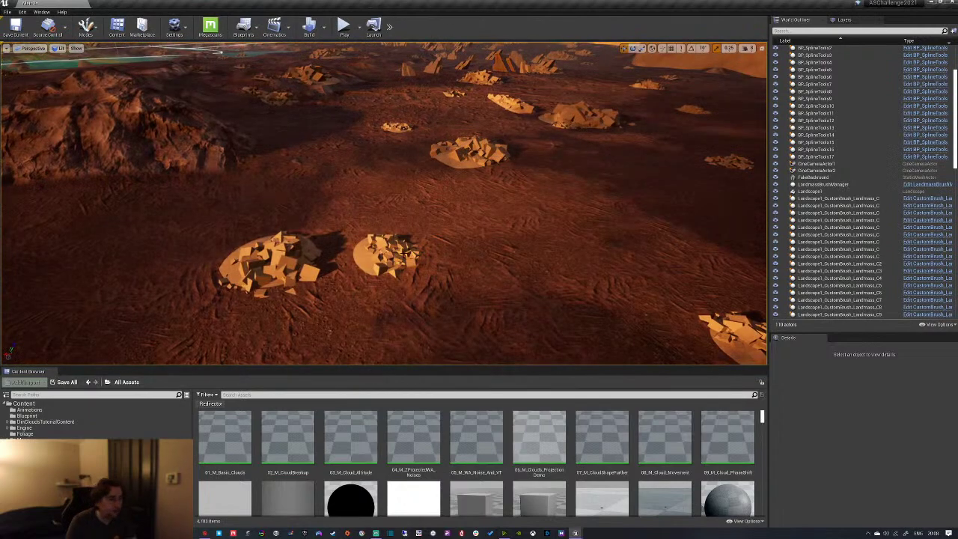
# Select the landscape and examine the rock mounds from above, out to the flooded canyon
pyautogui.click(279, 253)
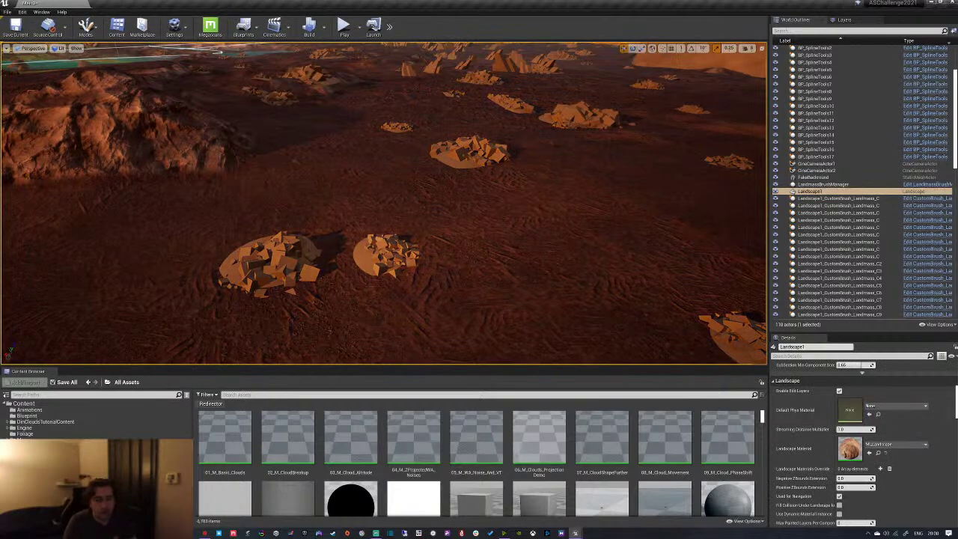
pyautogui.moveTo(279, 253); pyautogui.dragTo(310, 322, button='right')
pyautogui.press('s')
pyautogui.press('w')
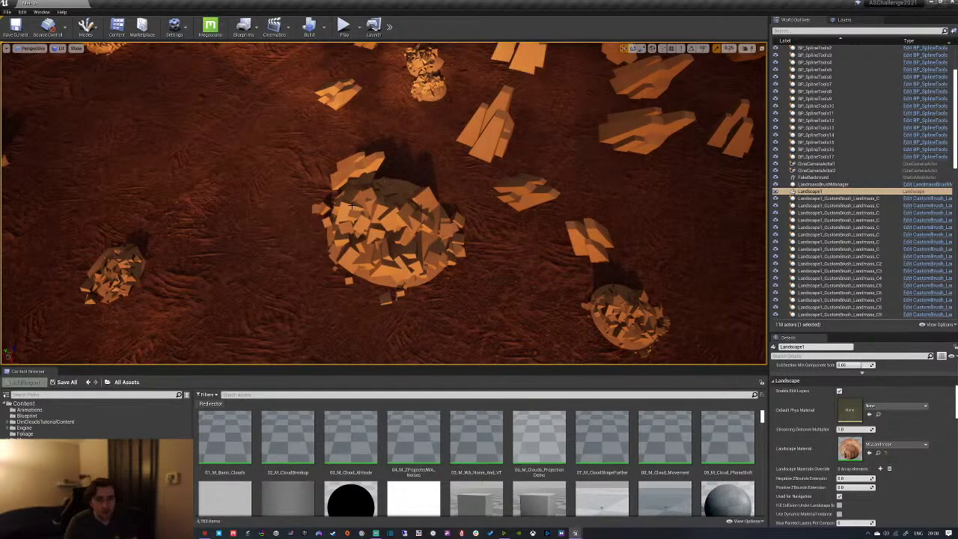
pyautogui.moveTo(364, 214); pyautogui.dragTo(469, 165, button='right')
pyautogui.moveTo(383, 203); pyautogui.dragTo(554, 232, button='right')
pyautogui.press('s')
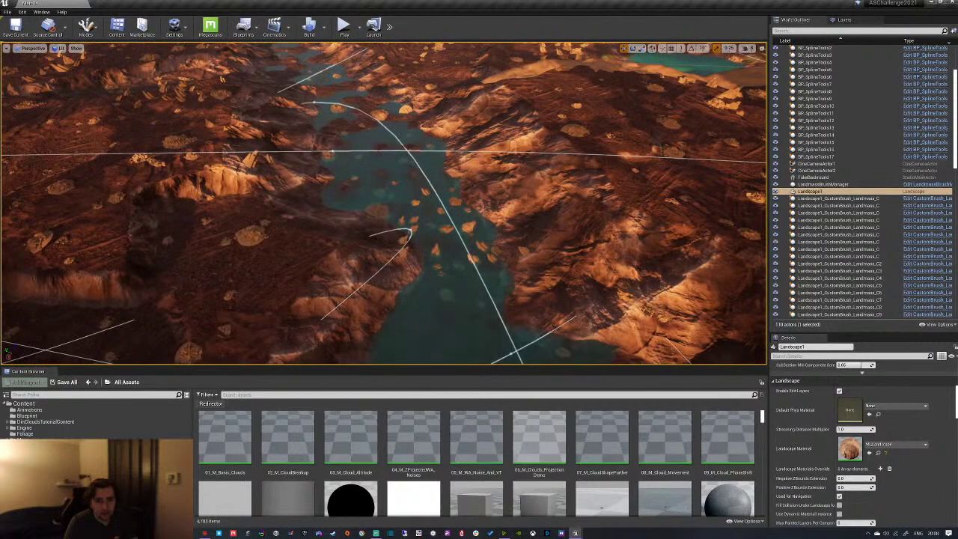
# Duplicate the water plane over the flooded canyon and place the copy over a neighbouring valley
pyautogui.moveTo(374, 225); pyautogui.dragTo(397, 239, button='right')
pyautogui.click(360, 239)
pyautogui.moveTo(353, 135); pyautogui.dragTo(341, 101, button='right')
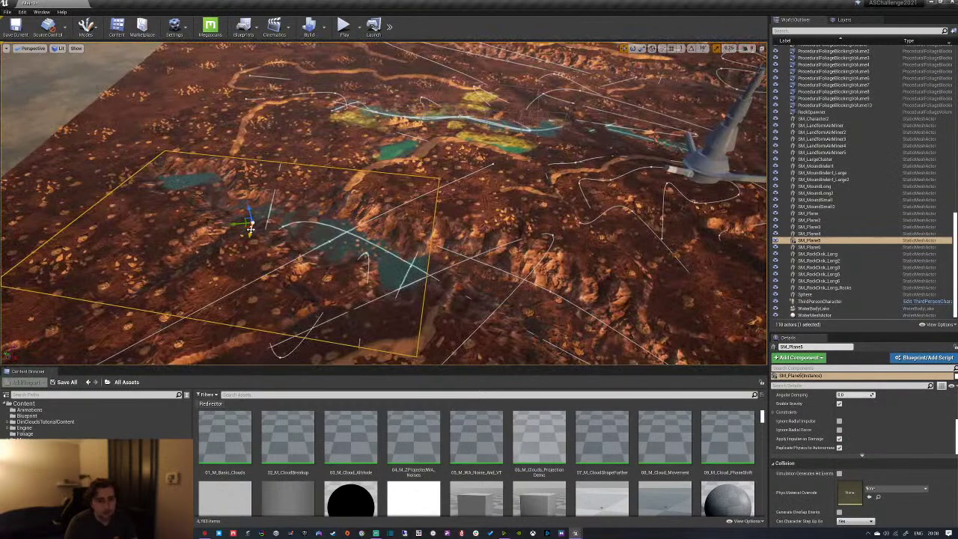
pyautogui.keyDown('alt'); pyautogui.moveTo(247, 227); pyautogui.dragTo(539, 318); pyautogui.keyUp('alt')
pyautogui.moveTo(539, 318); pyautogui.dragTo(491, 281, button='right')
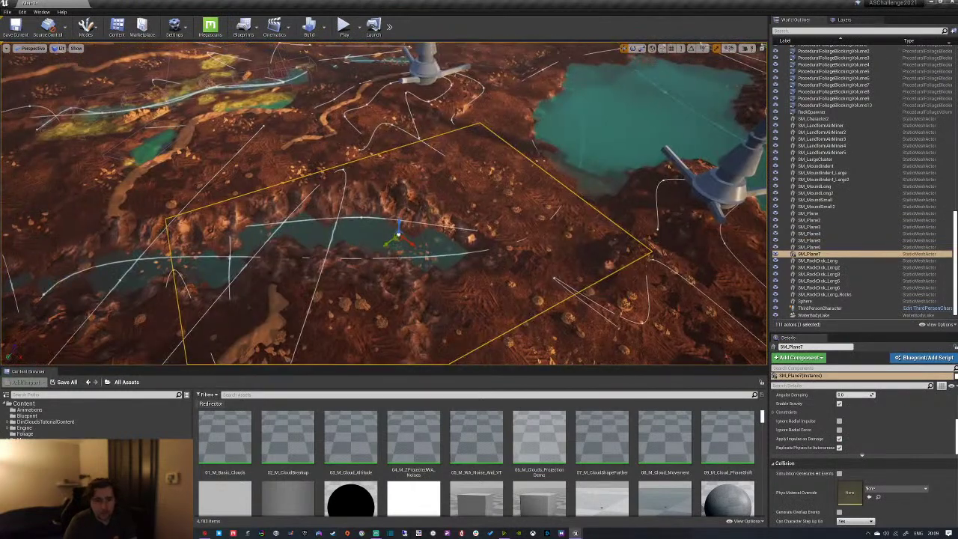
# Deselect the copied water plane and examine the rocks standing in the water up close
pyautogui.press('Escape')
pyautogui.press('w')
pyautogui.moveTo(383, 204); pyautogui.dragTo(427, 206, button='right')
pyautogui.click(398, 198)
pyautogui.press('w')
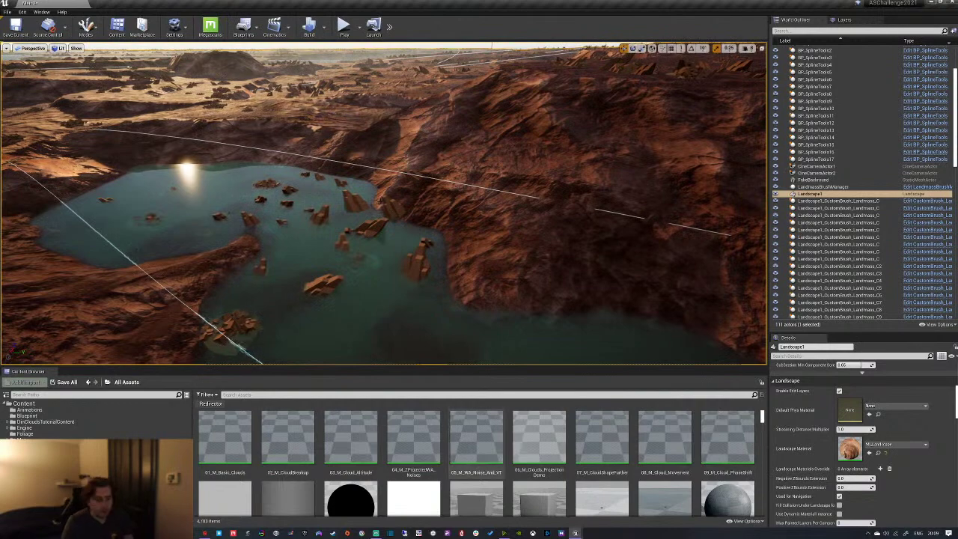
# Switch to Blender and delete the empty Scatter collection and the leftover source cube
pyautogui.hotkey('alt', 'Tab')
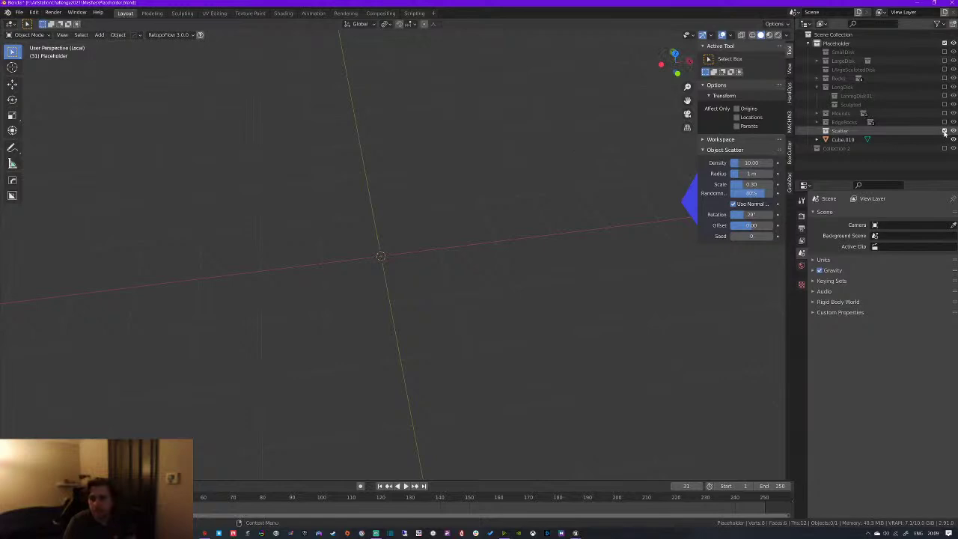
pyautogui.click(891, 131)
pyautogui.press('Delete')
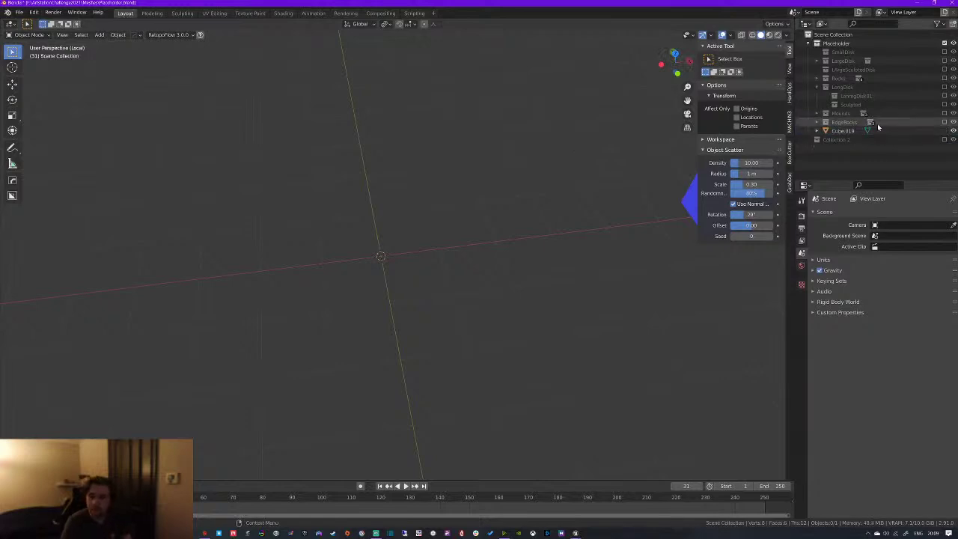
pyautogui.moveTo(471, 199); pyautogui.dragTo(481, 176, button='middle')
pyautogui.click(644, 149)
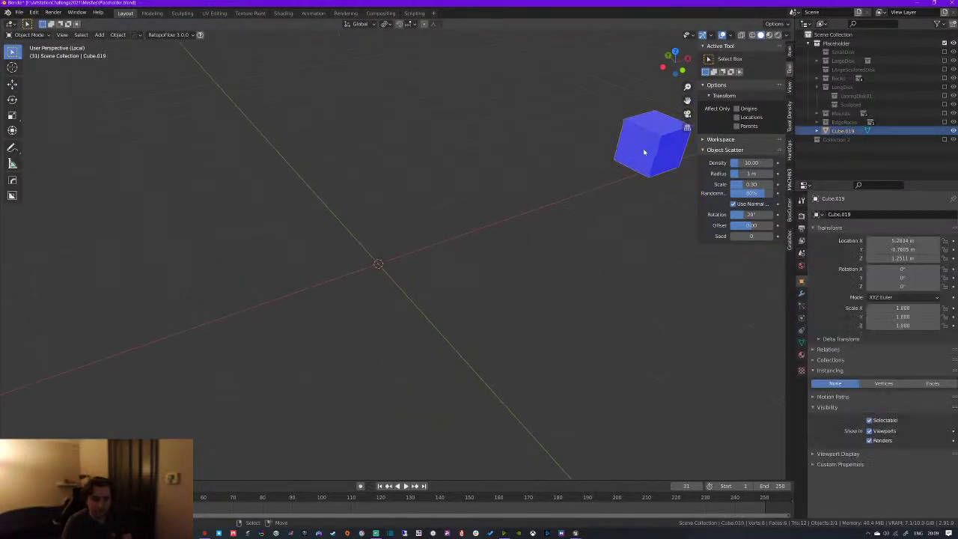
pyautogui.press('Delete')
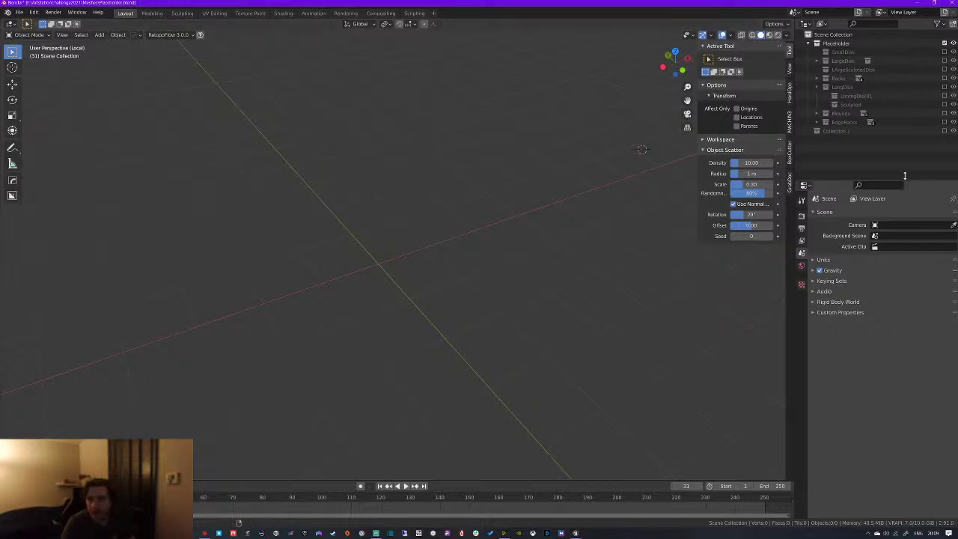
# Enable the Mounds Small collection and select the SmallMound mesh
pyautogui.click(817, 113)
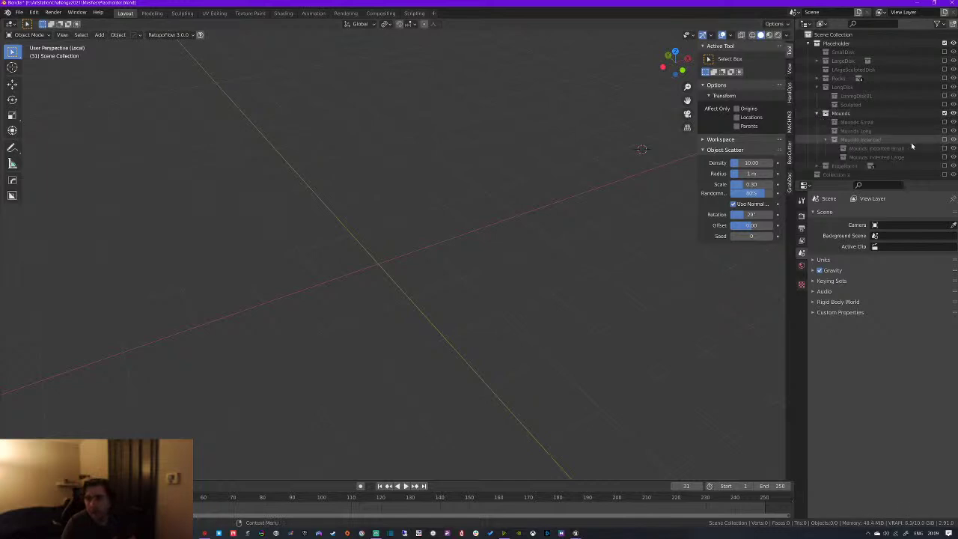
pyautogui.click(945, 122)
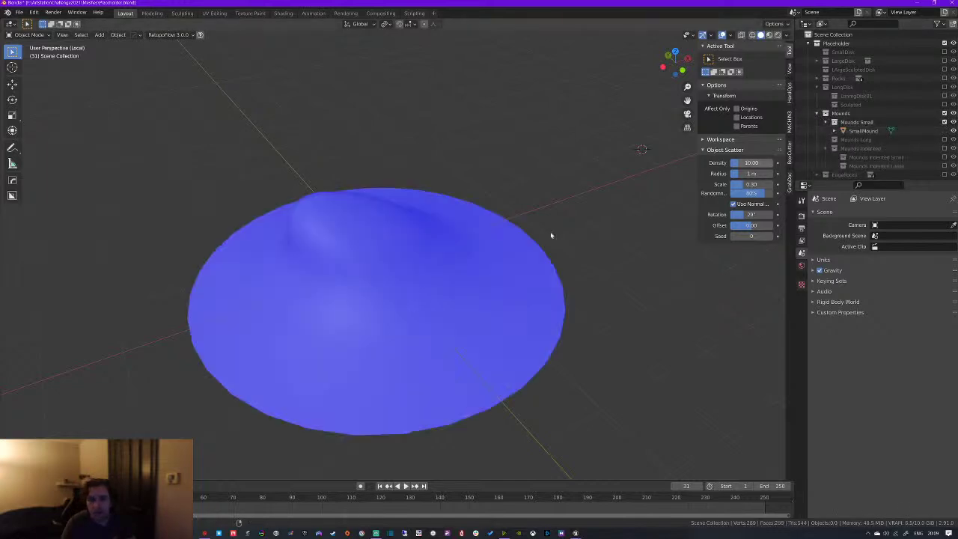
pyautogui.scroll(-3, 372, 325)
pyautogui.moveTo(372, 325); pyautogui.dragTo(410, 287, button='middle')
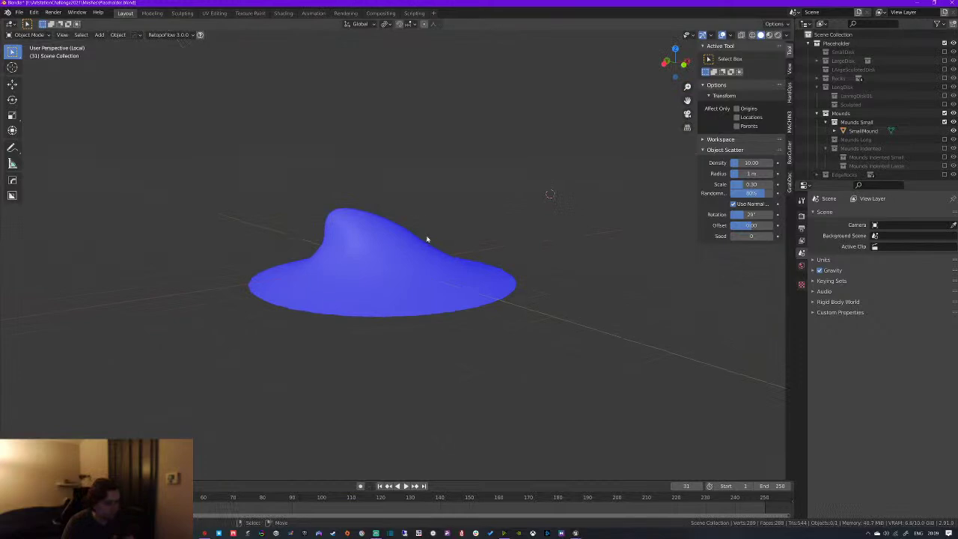
pyautogui.click(366, 264)
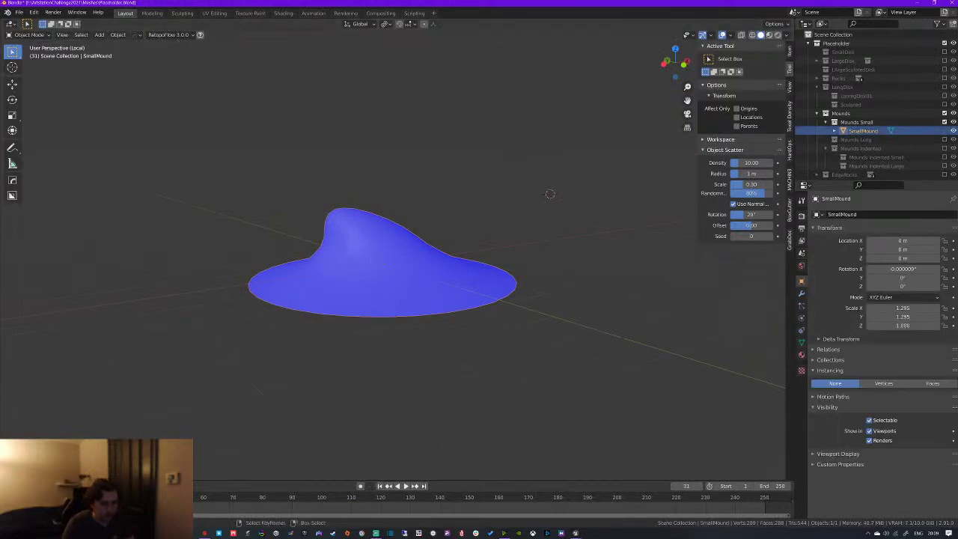
# Bring up the reference image board and examine the photos of yellow sulphur mounds and mineral formations
pyautogui.hotkey('alt', 'Tab')
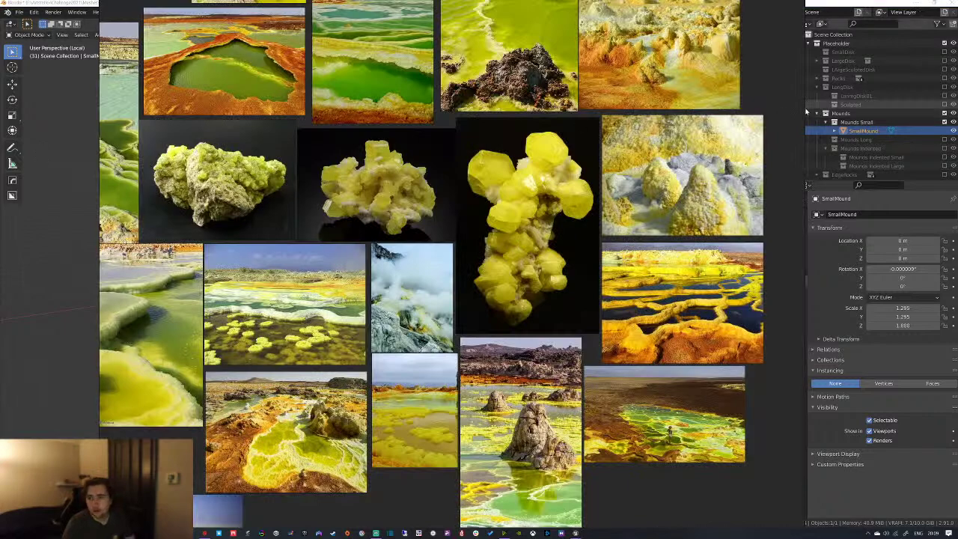
pyautogui.moveTo(801, 110); pyautogui.dragTo(627, 110)
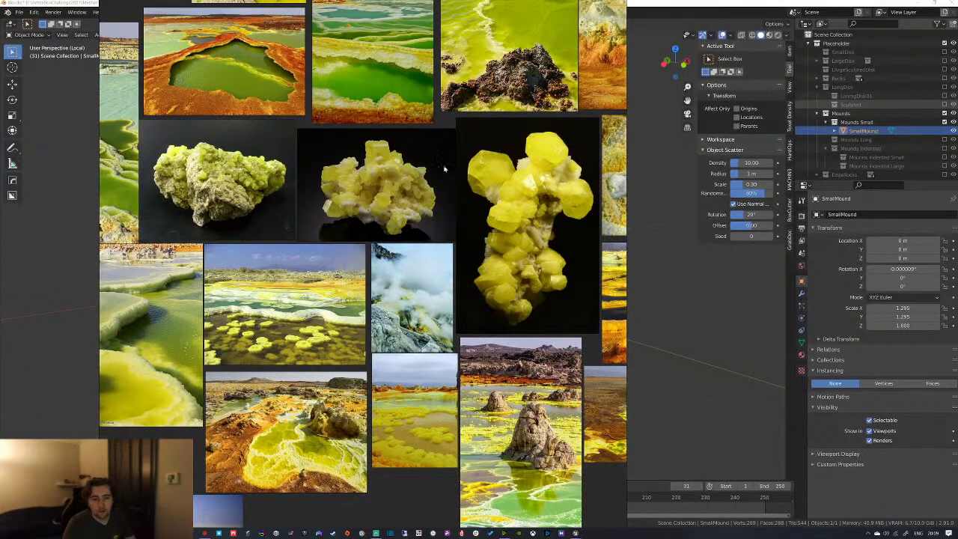
pyautogui.scroll(5, 500, 198)
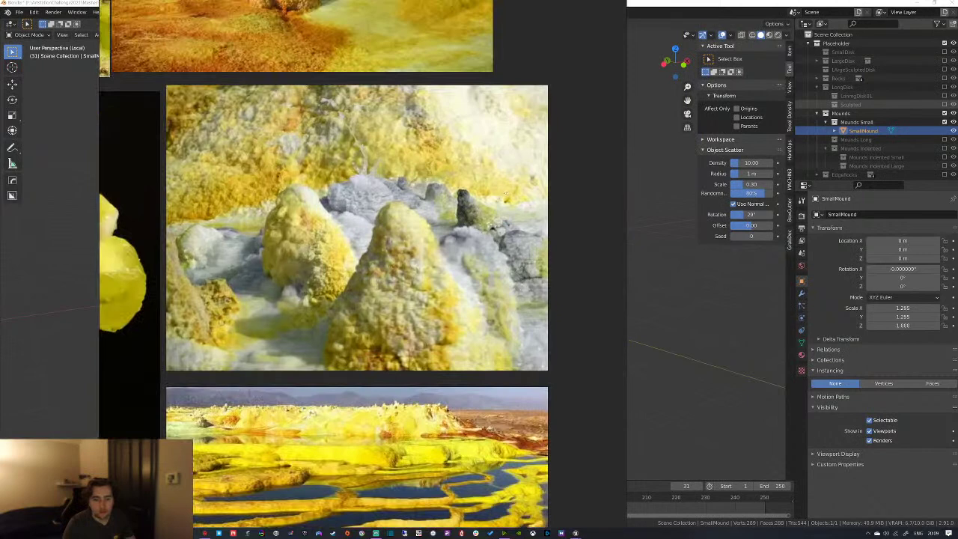
pyautogui.scroll(1, 541, 168)
pyautogui.scroll(-1, 388, 230)
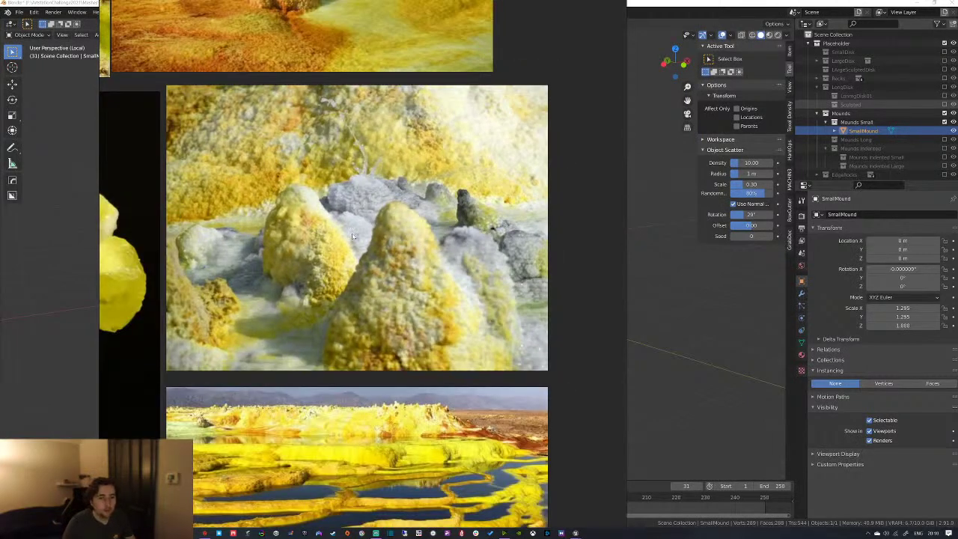
pyautogui.scroll(-4, 346, 293)
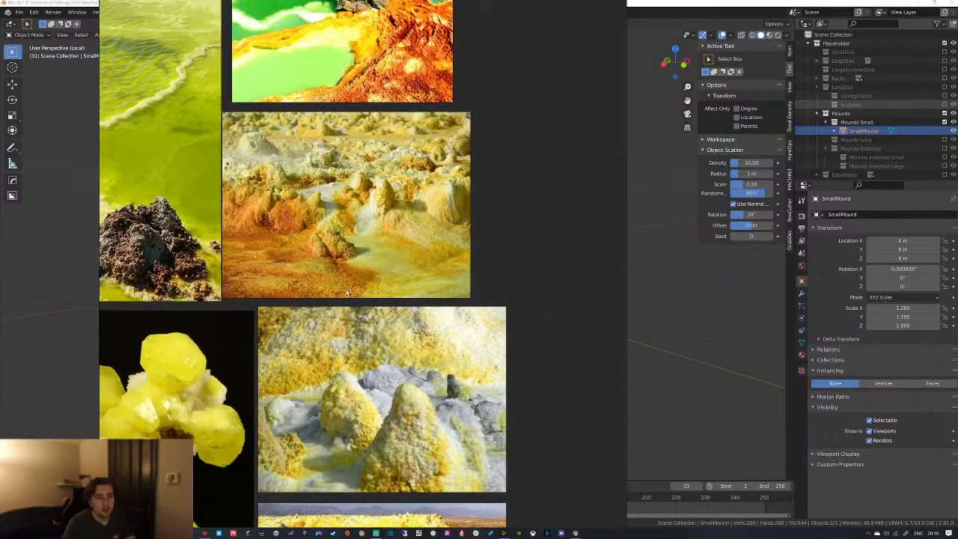
pyautogui.scroll(1, 348, 275)
pyautogui.moveTo(346, 293); pyautogui.dragTo(330, 242, button='middle')
pyautogui.scroll(-1, 348, 271)
pyautogui.scroll(1, 329, 242)
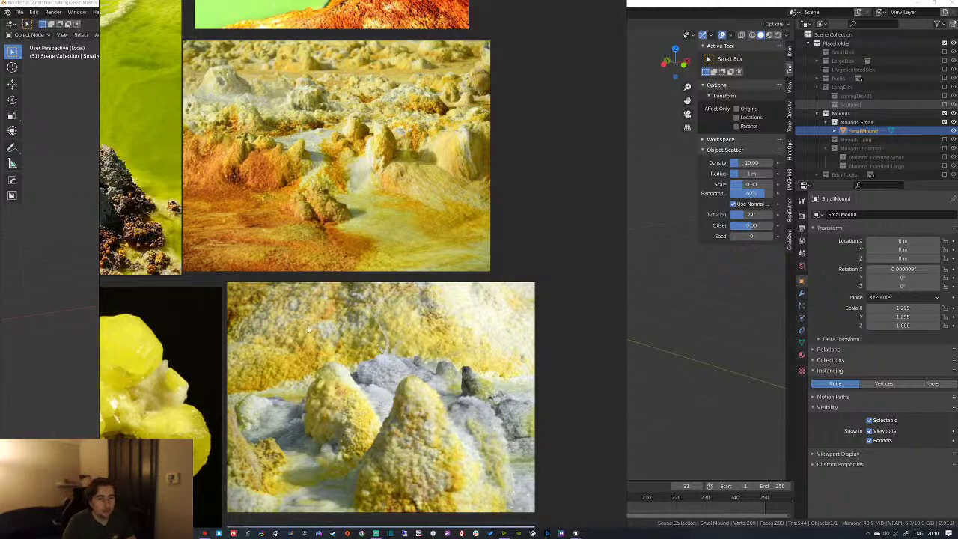
pyautogui.moveTo(427, 195); pyautogui.dragTo(0, 195, button='right')
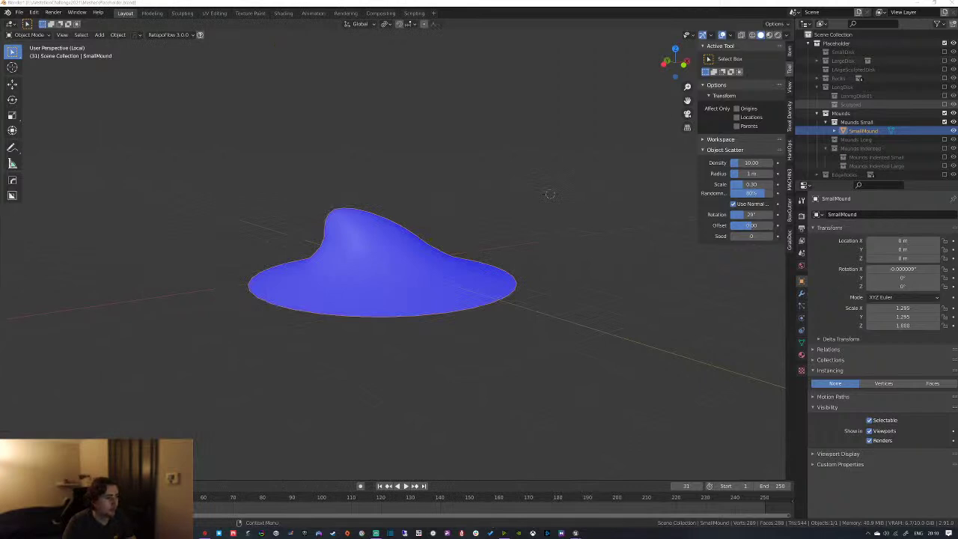
# Put SmallMound in Sculpt Mode, widen the brush toolbar to two columns, and choose the Mesh Filter tool
pyautogui.moveTo(372, 248); pyautogui.dragTo(377, 245, button='middle')
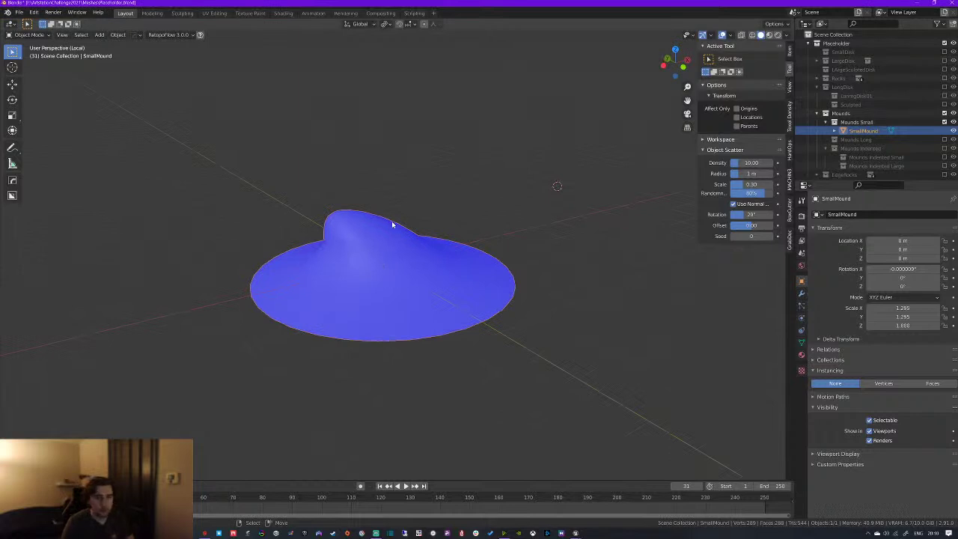
pyautogui.hotkey('ctrl', 'Tab')
pyautogui.click(366, 278)
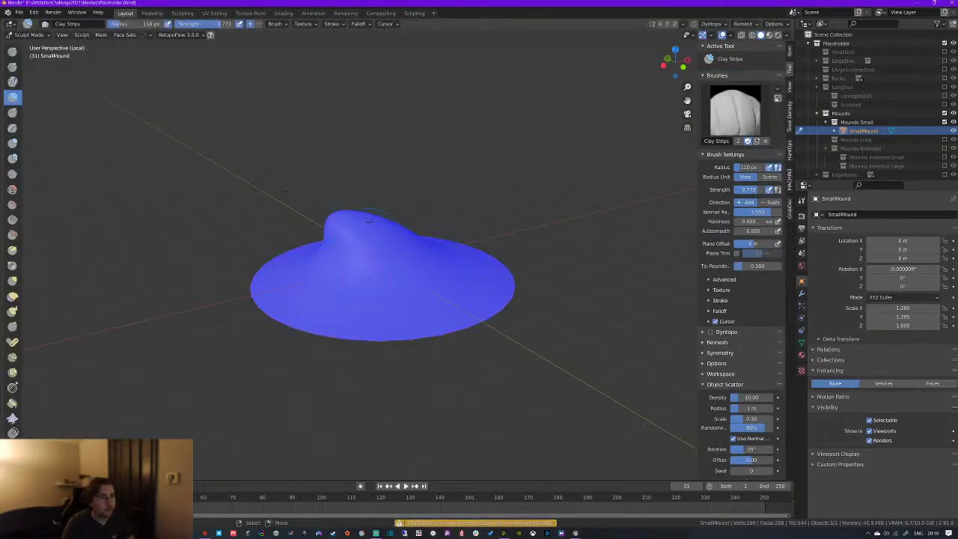
pyautogui.moveTo(23, 152)
pyautogui.mouseDown()
pyautogui.moveTo(62, 155)
pyautogui.moveTo(34, 158)
pyautogui.mouseUp()
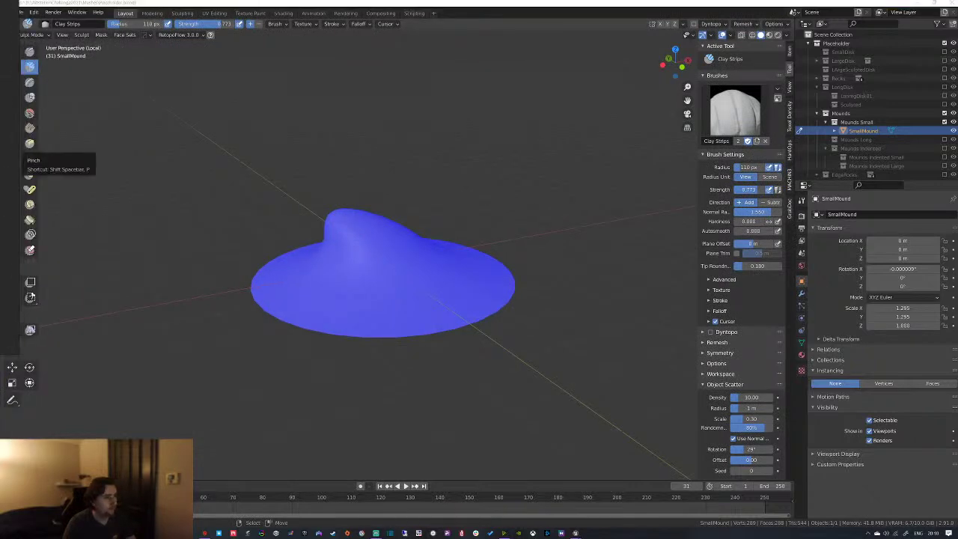
pyautogui.moveTo(18, 158); pyautogui.dragTo(0, 157)
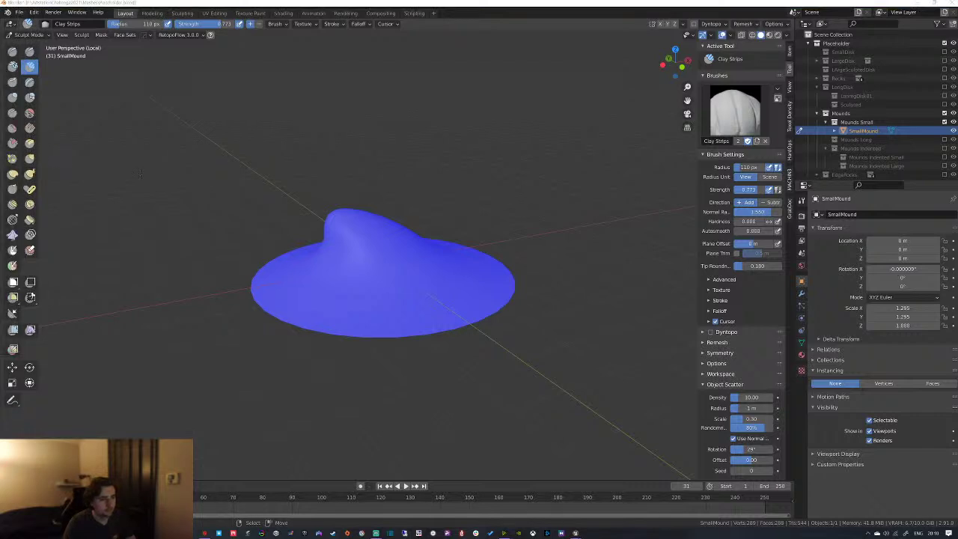
pyautogui.moveTo(401, 225); pyautogui.dragTo(384, 246, button='middle')
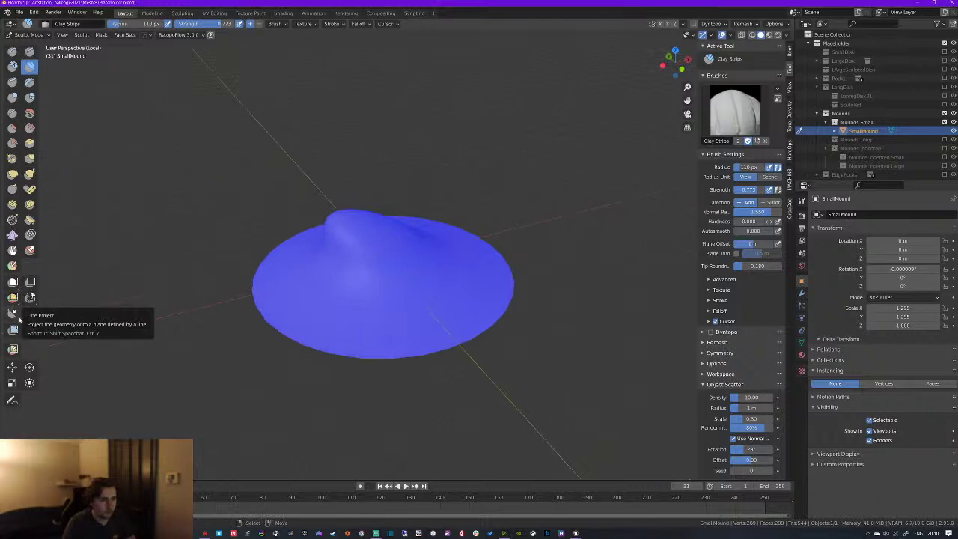
pyautogui.click(13, 329)
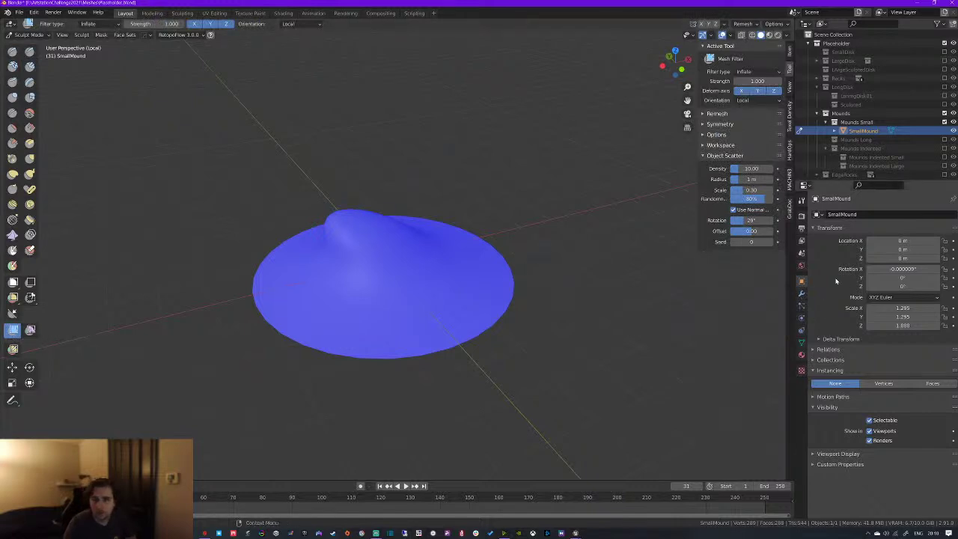
# Open SmallMound's modifier settings and look through the modifiers that can be added
pyautogui.click(802, 292)
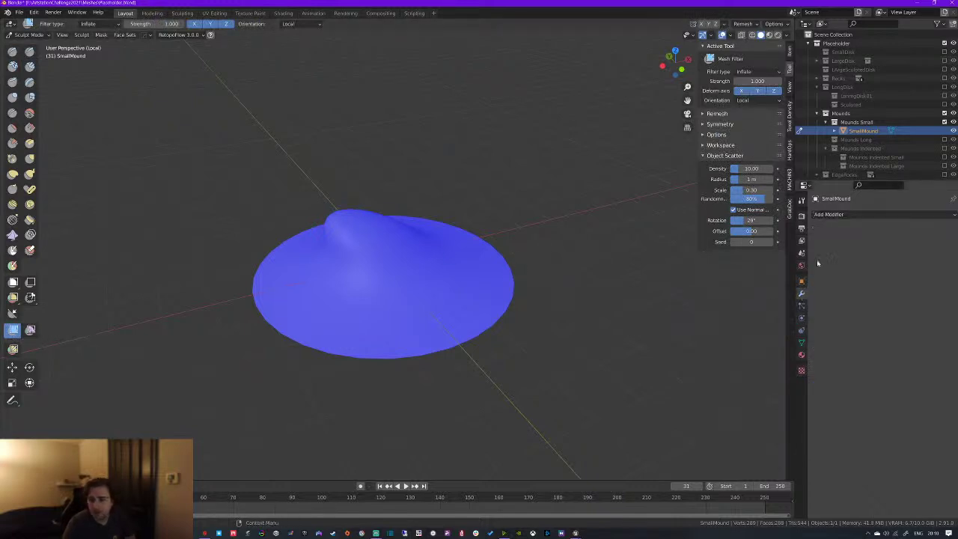
pyautogui.click(204, 533)
pyautogui.click(914, 278)
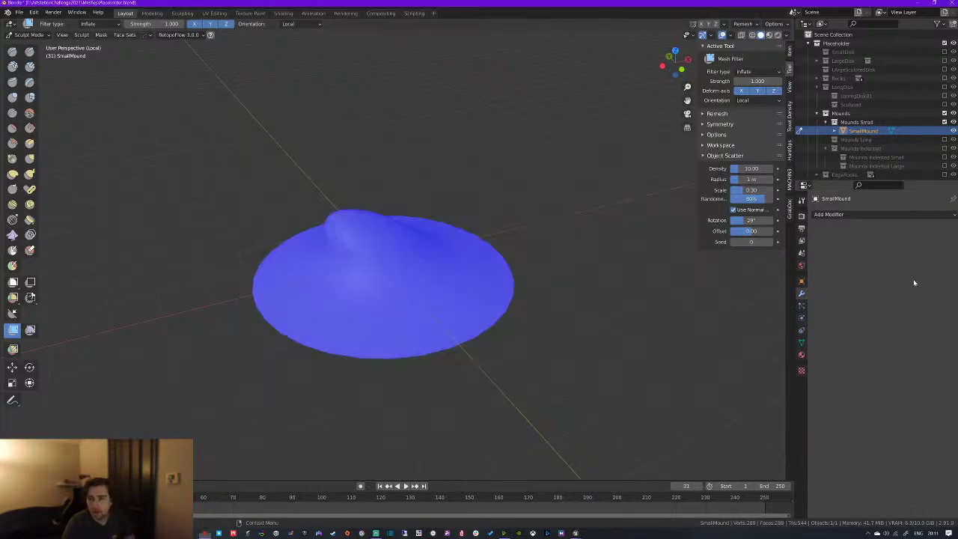
pyautogui.click(854, 214)
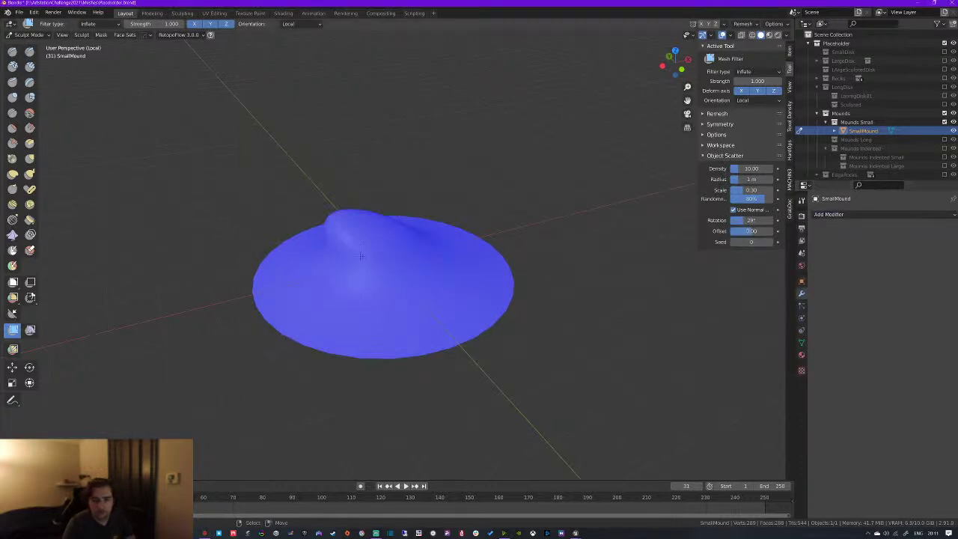
# Return SmallMound to Object Mode and add a Displace modifier to it
pyautogui.hotkey('ctrl', 'Tab')
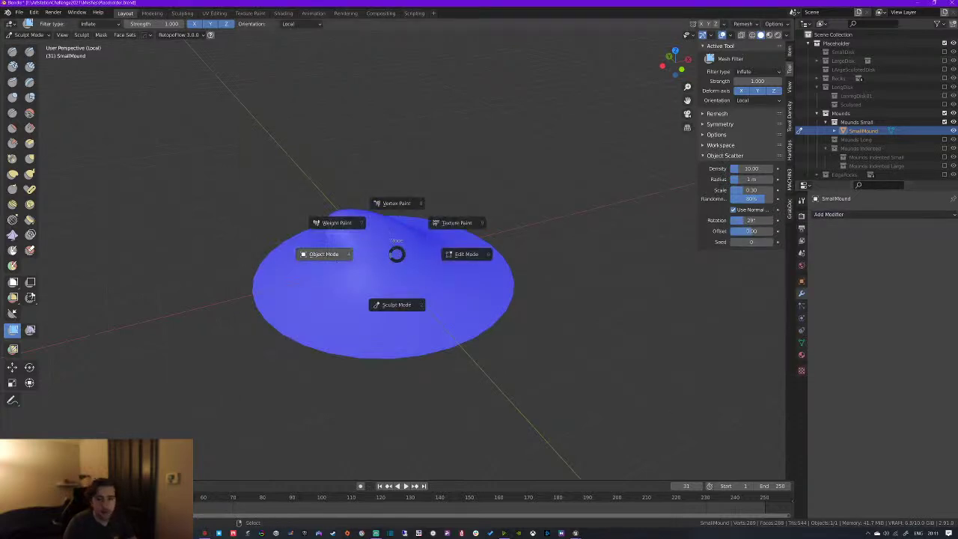
pyautogui.click(383, 259)
pyautogui.click(905, 215)
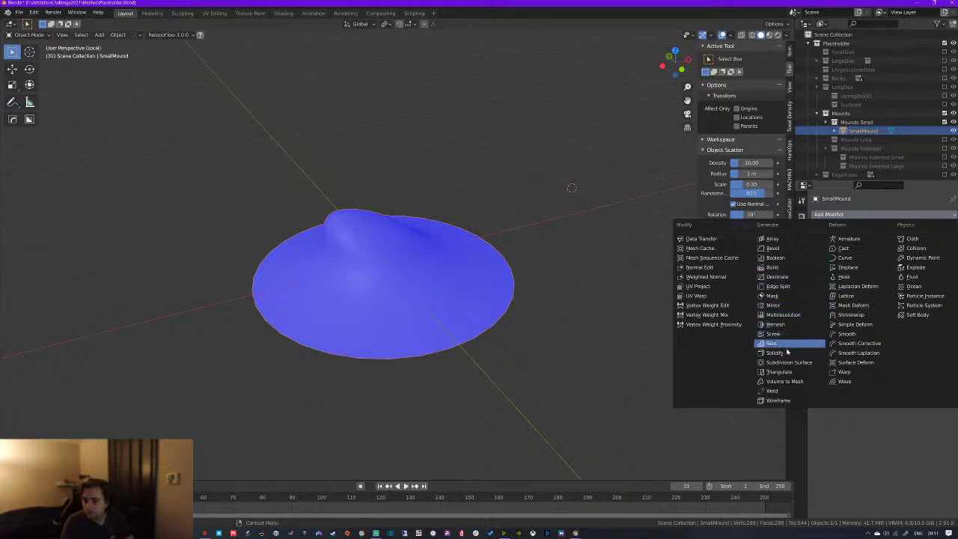
pyautogui.click(854, 267)
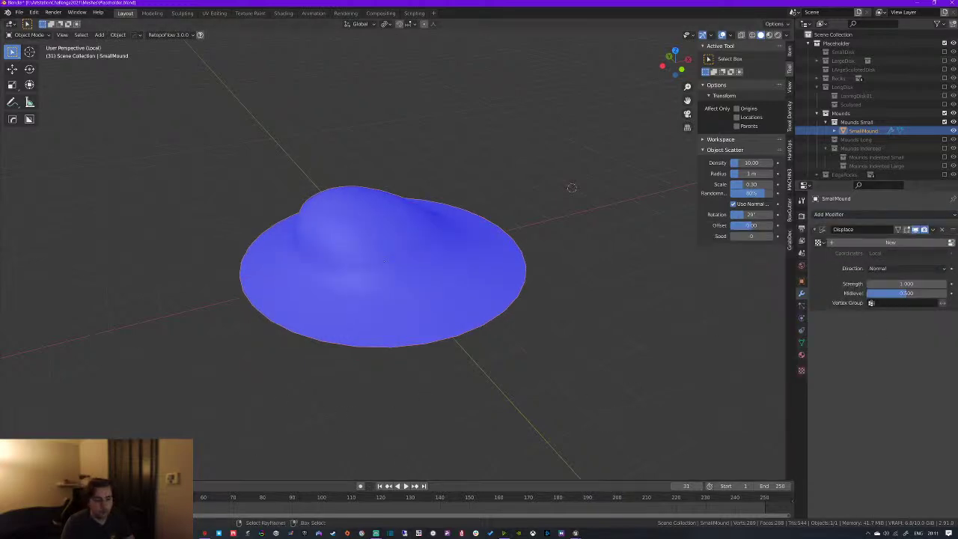
# Switch to Substance Designer by starting it from the Substance launcher, and dismiss its welcome window
pyautogui.click(204, 533)
pyautogui.click(338, 150)
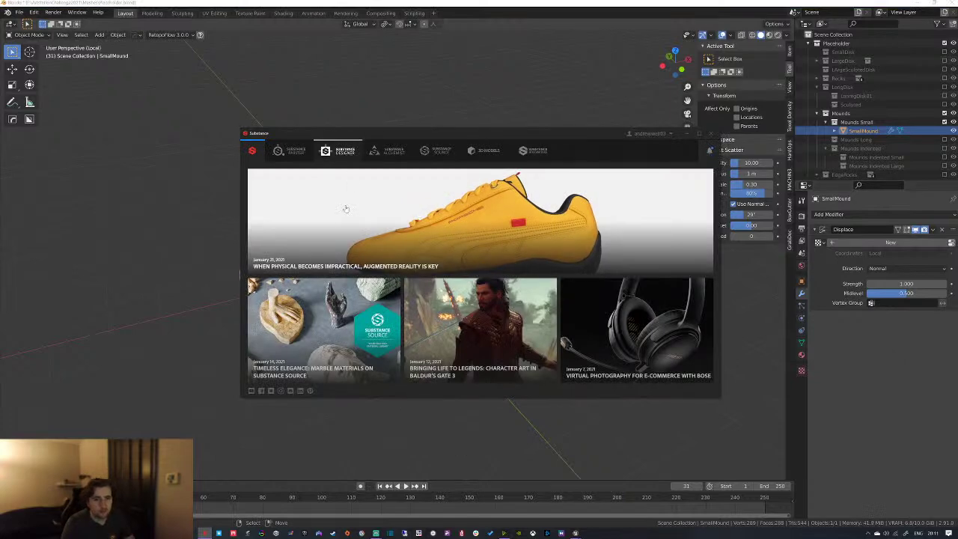
pyautogui.click(302, 186)
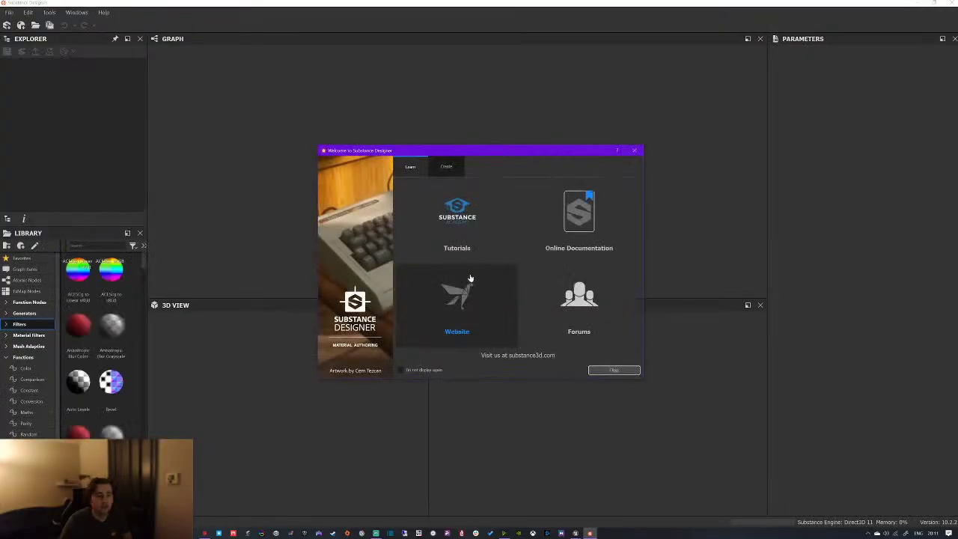
pyautogui.click(634, 151)
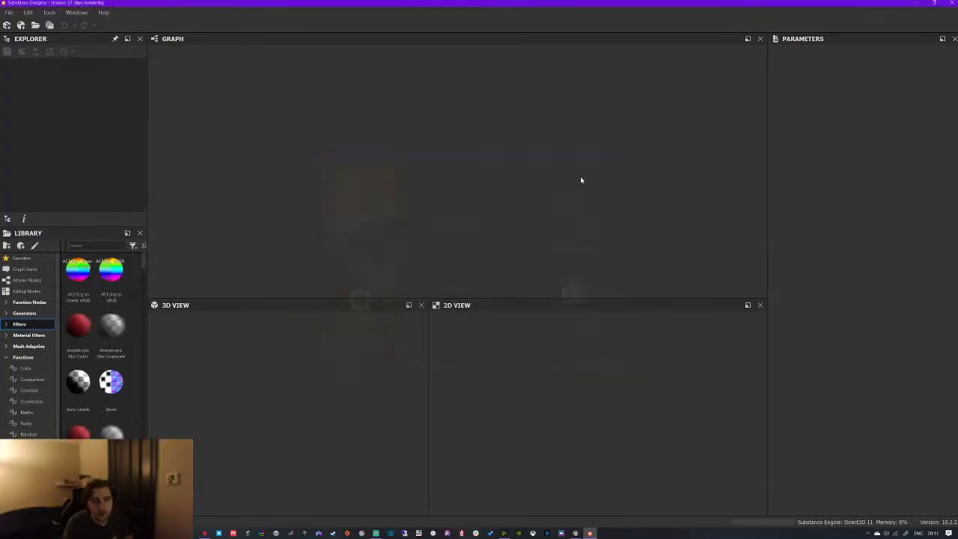
# Create a new Substance graph and rename it DisplaceMask
pyautogui.click(9, 12)
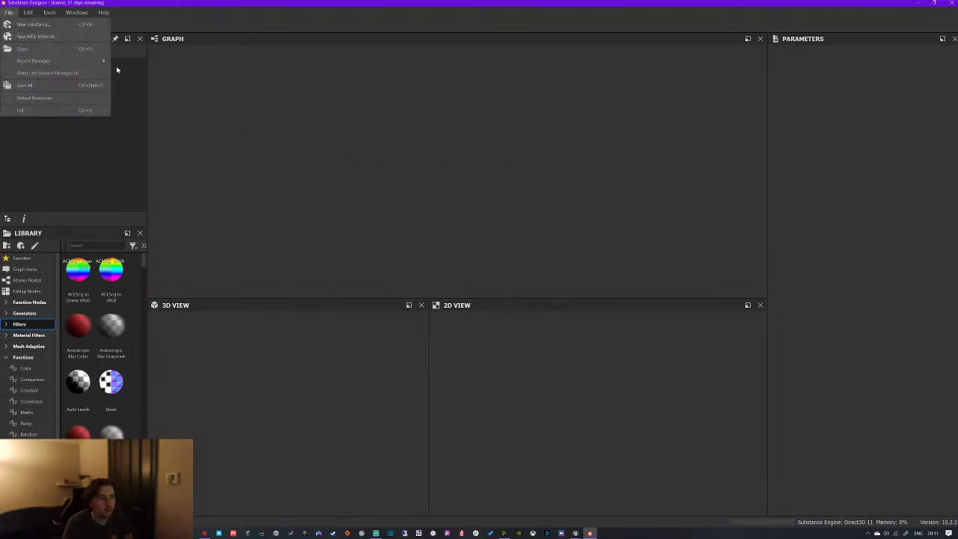
pyautogui.moveTo(112, 62)
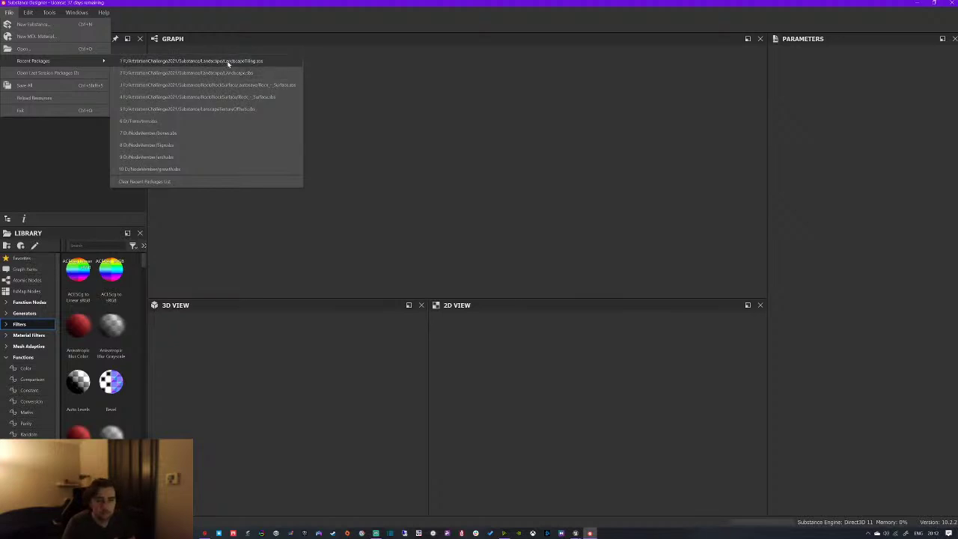
pyautogui.click(34, 24)
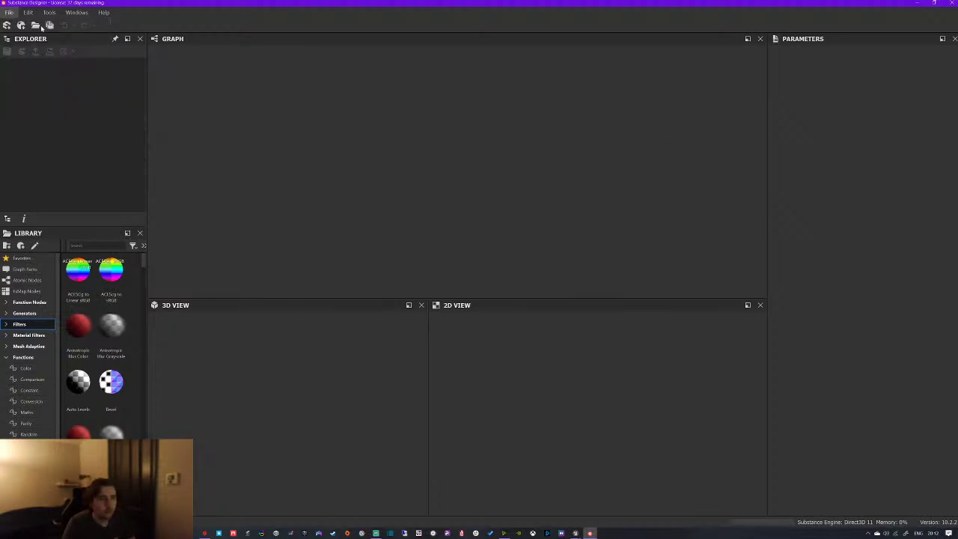
pyautogui.click(367, 176)
pyautogui.click(592, 373)
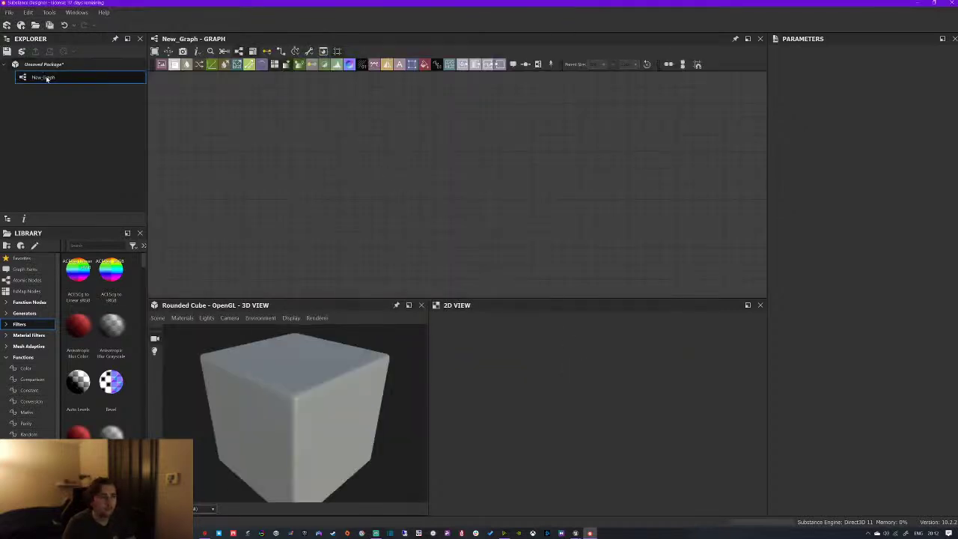
pyautogui.doubleClick(44, 78)
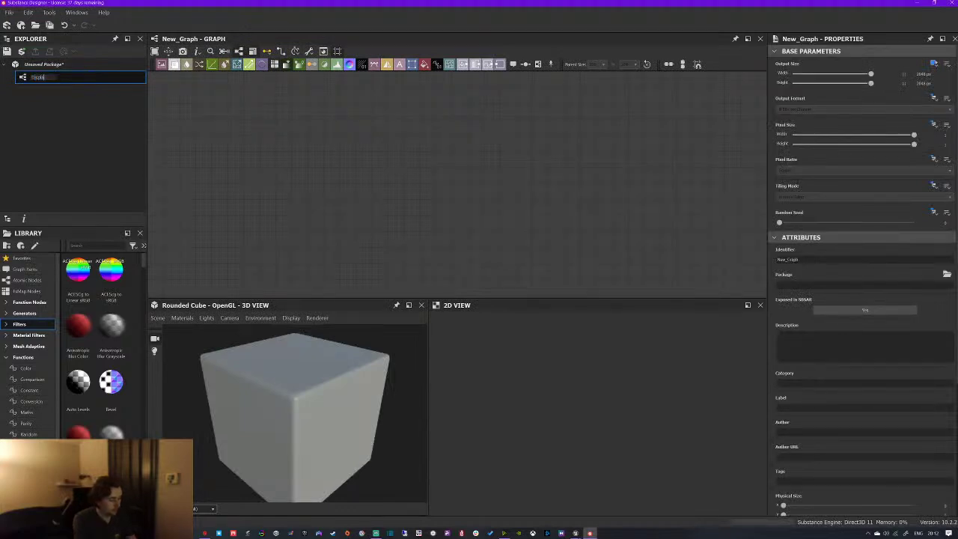
pyautogui.write('DisplaceMask')
pyautogui.press('Return')
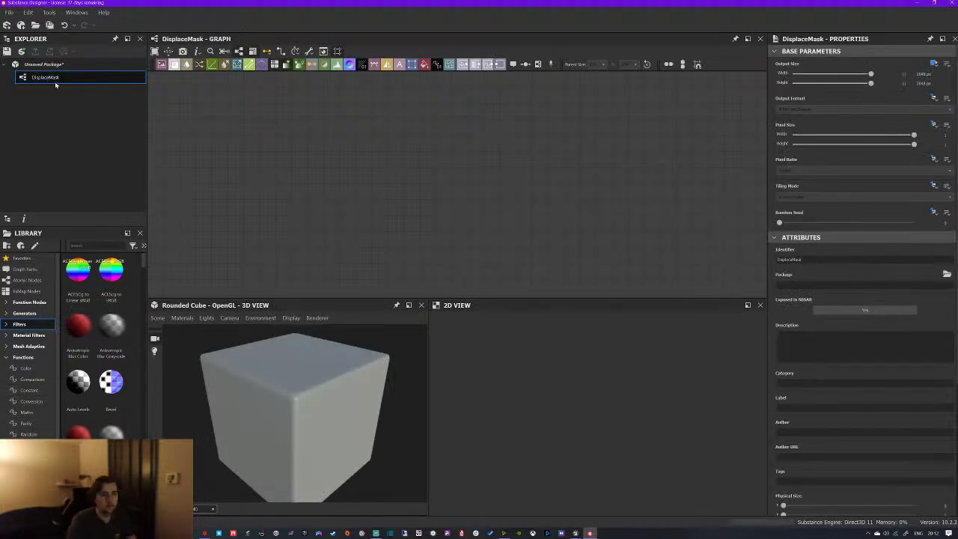
# Place an Output node and a Dirt 1 noise node in the DisplaceMask graph
pyautogui.press('o')
pyautogui.moveTo(352, 174); pyautogui.dragTo(399, 148, button='middle')
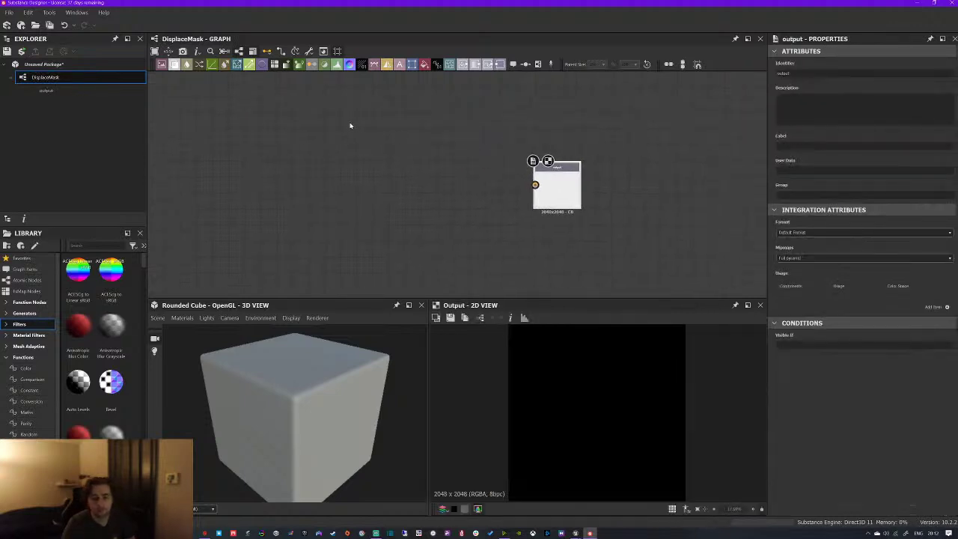
pyautogui.press('space')
pyautogui.write('dirt')
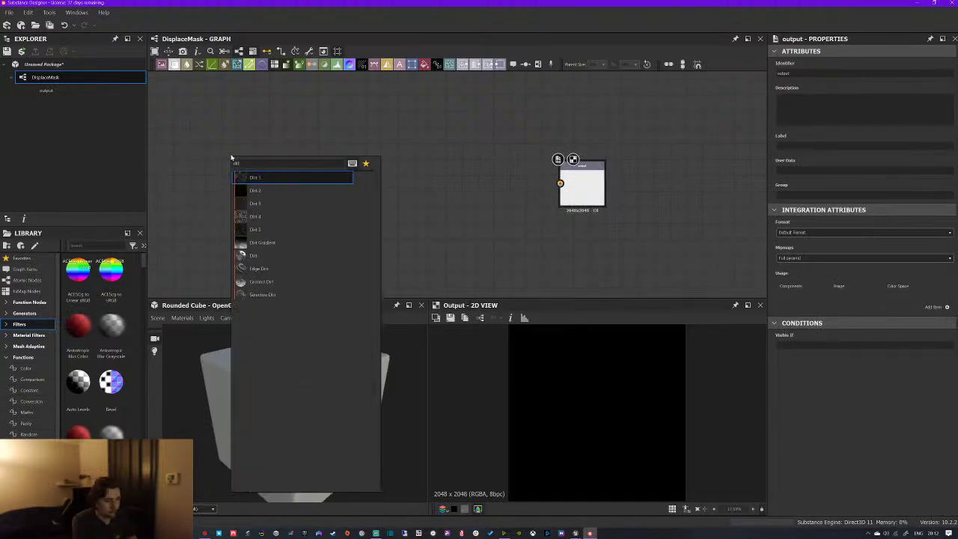
pyautogui.click(268, 179)
pyautogui.moveTo(220, 167); pyautogui.dragTo(333, 177)
# Add a Clouds 1 and a Clouds 2 noise node beneath the Dirt 1 node
pyautogui.press('space')
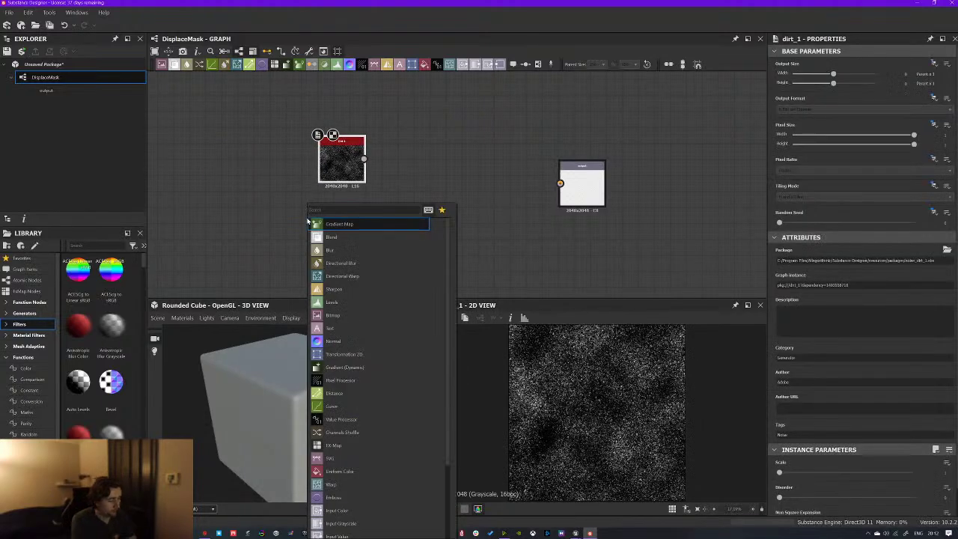
pyautogui.write('cloud')
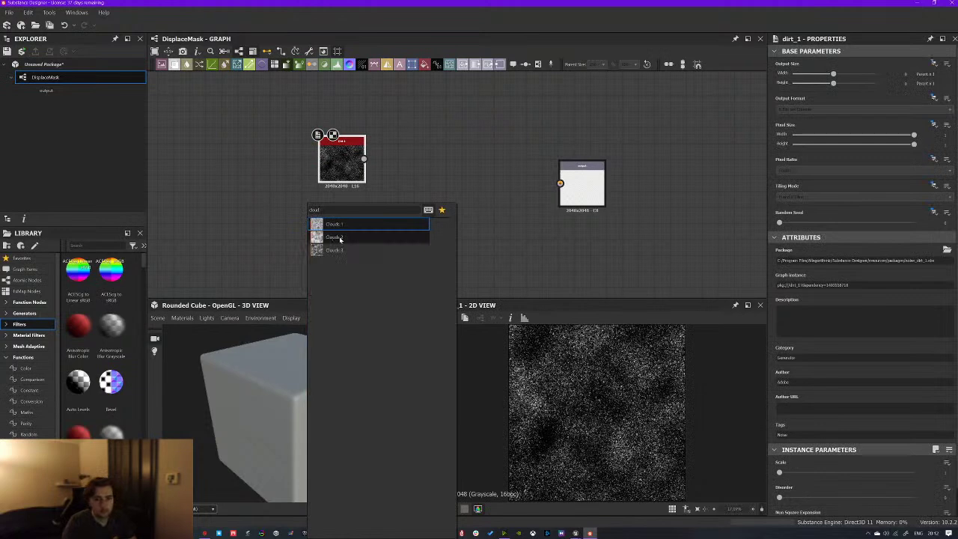
pyautogui.click(330, 224)
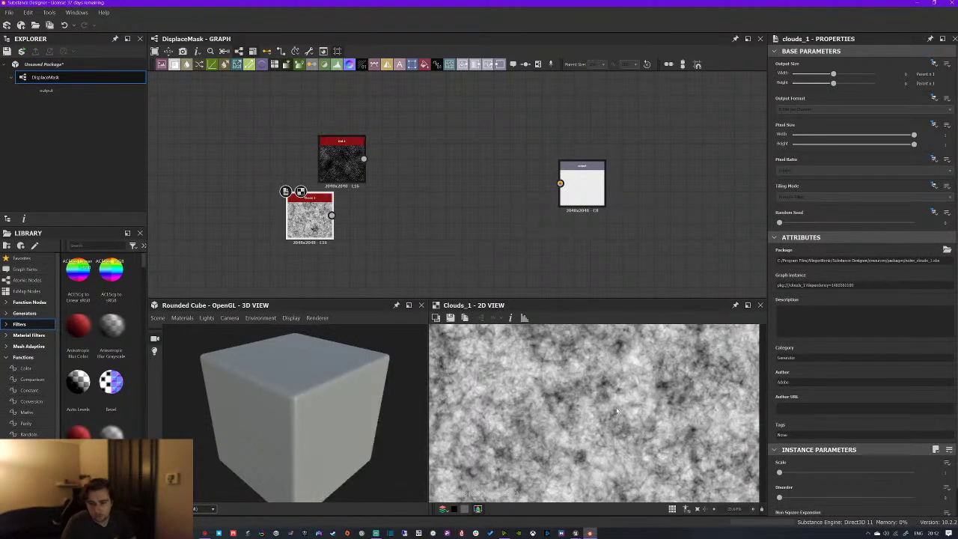
pyautogui.press('space')
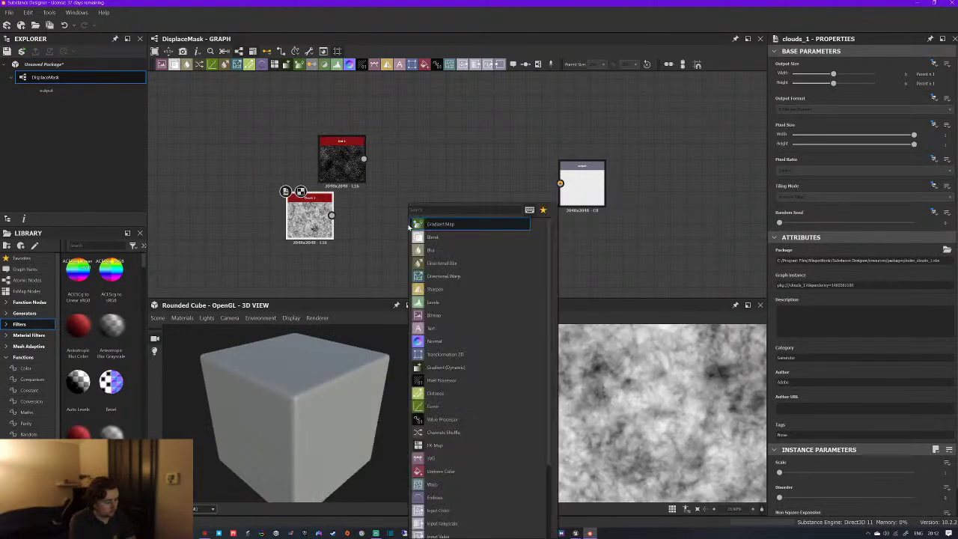
pyautogui.write('clo')
pyautogui.click(458, 239)
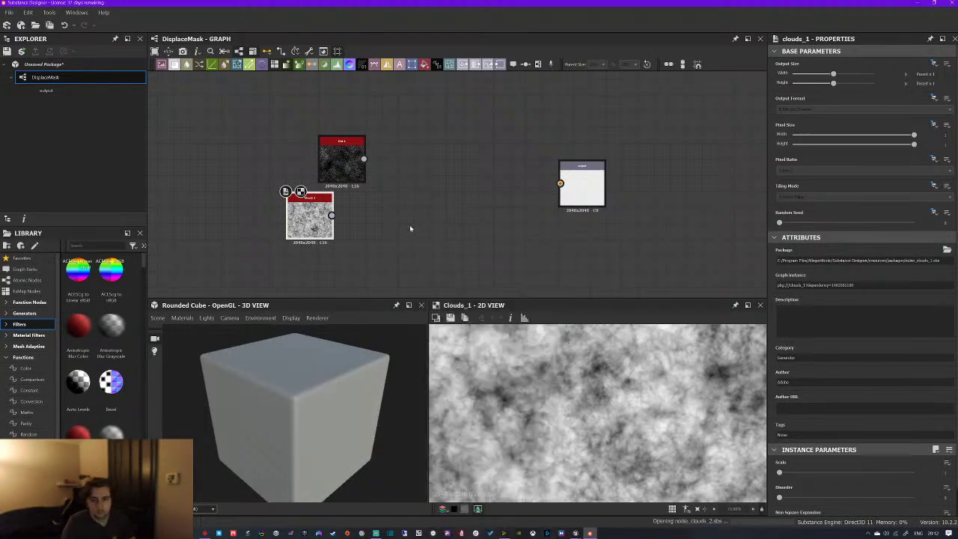
pyautogui.moveTo(397, 231); pyautogui.dragTo(309, 271)
# Combine Clouds 1 and Clouds 2 in a Blend node with an opacity of about 0.5
pyautogui.press('space')
pyautogui.click(344, 232)
pyautogui.moveTo(331, 215); pyautogui.dragTo(377, 259)
pyautogui.moveTo(408, 266); pyautogui.dragTo(387, 216, button='middle')
pyautogui.scroll(-1, 387, 215)
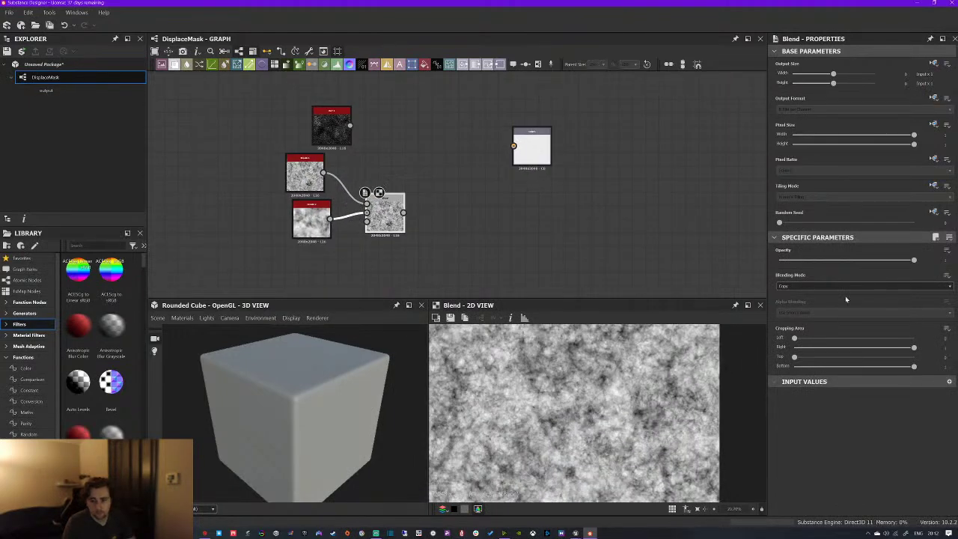
pyautogui.click(866, 260)
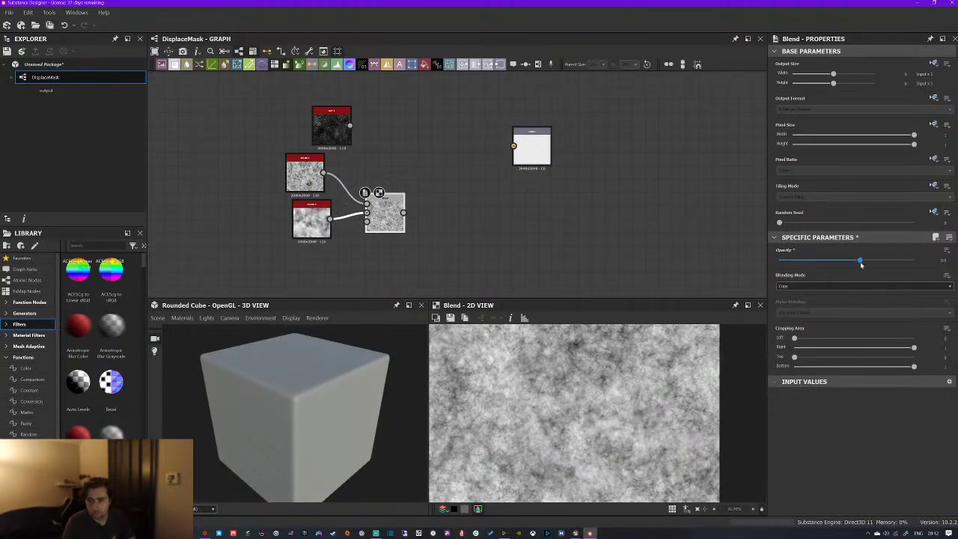
pyautogui.moveTo(866, 260); pyautogui.dragTo(857, 263)
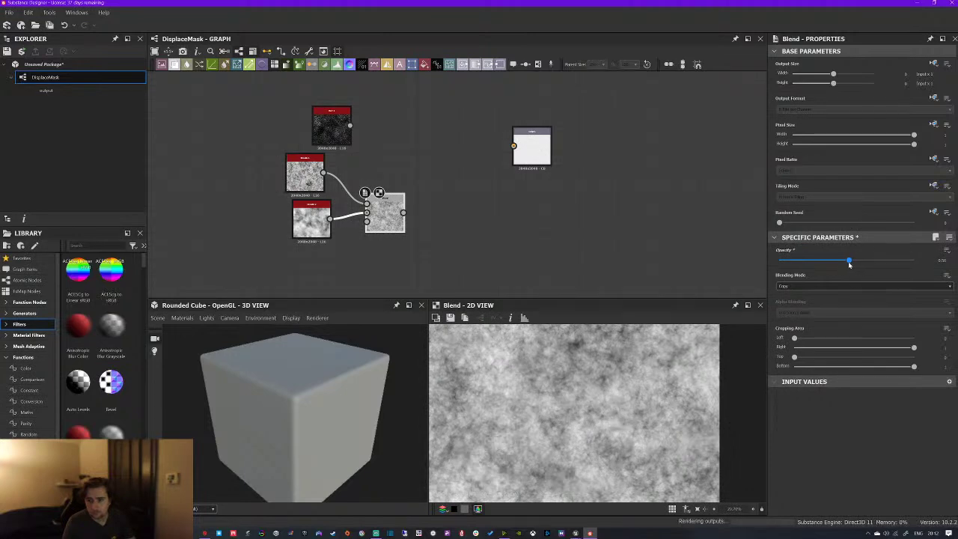
# Add an Auto Levels node after the clouds Blend and shift that node chain away from the output
pyautogui.press('space')
pyautogui.write('hist')
pyautogui.press('Return')
pyautogui.moveTo(277, 159); pyautogui.dragTo(494, 252)
pyautogui.moveTo(459, 220); pyautogui.dragTo(337, 221)
pyautogui.click(337, 222)
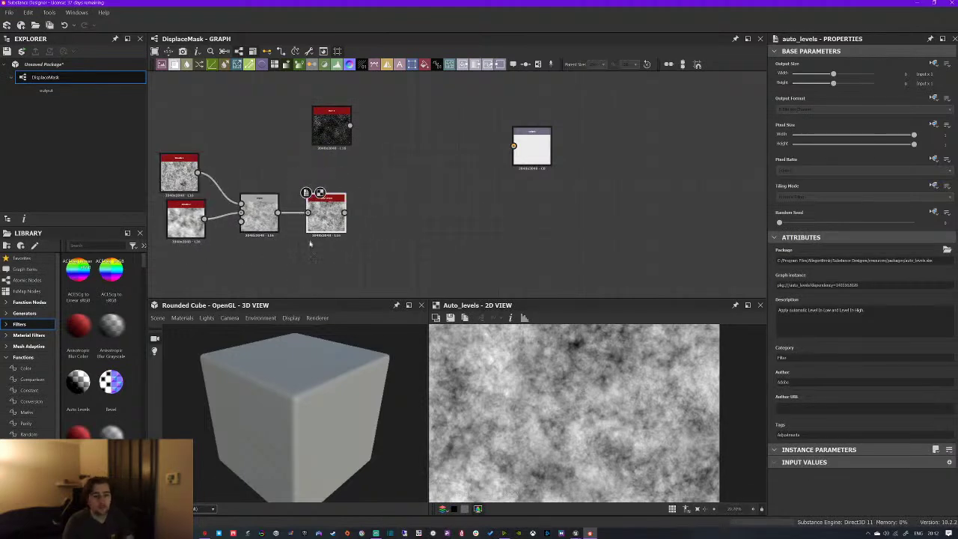
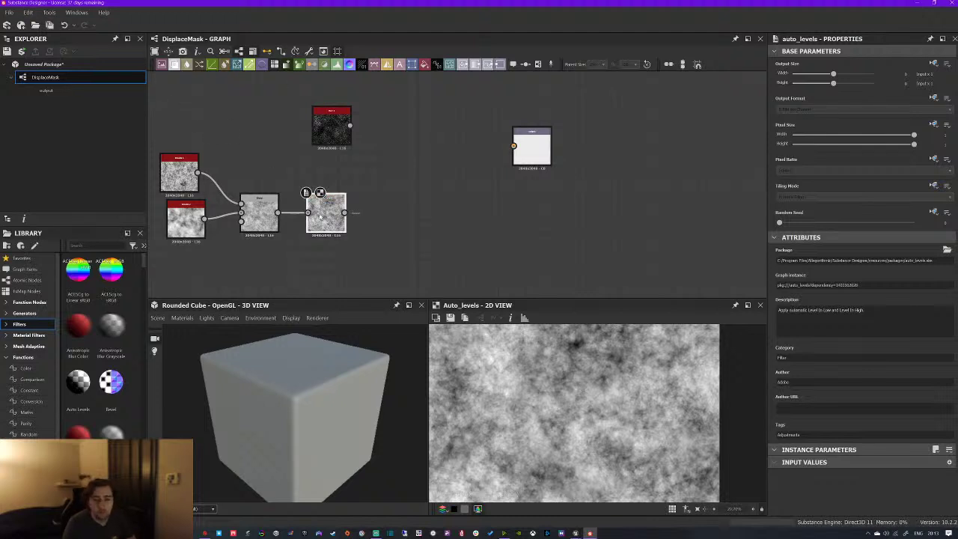
pyautogui.moveTo(349, 147); pyautogui.dragTo(310, 182)
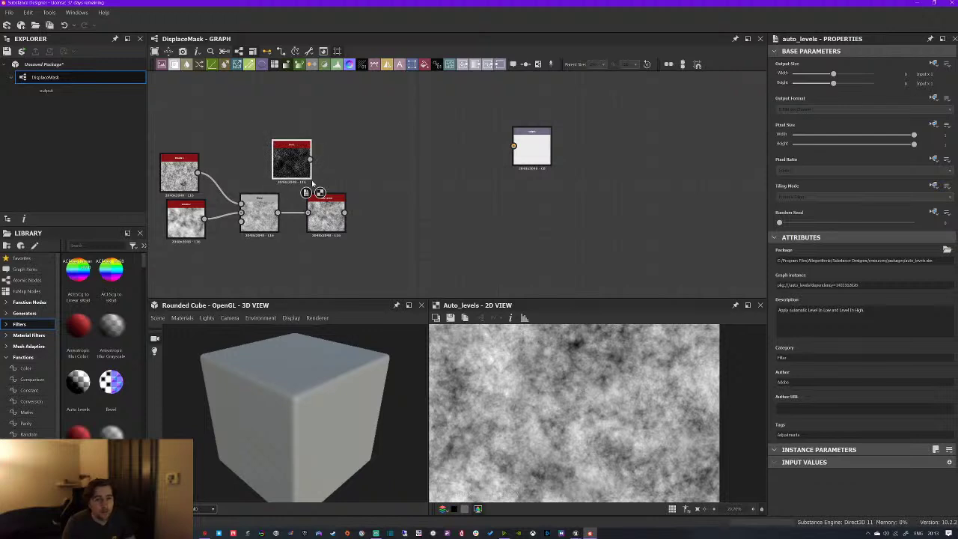
pyautogui.press('space')
pyautogui.write('hi')
pyautogui.press('BackSpace')
pyautogui.press('BackSpace')
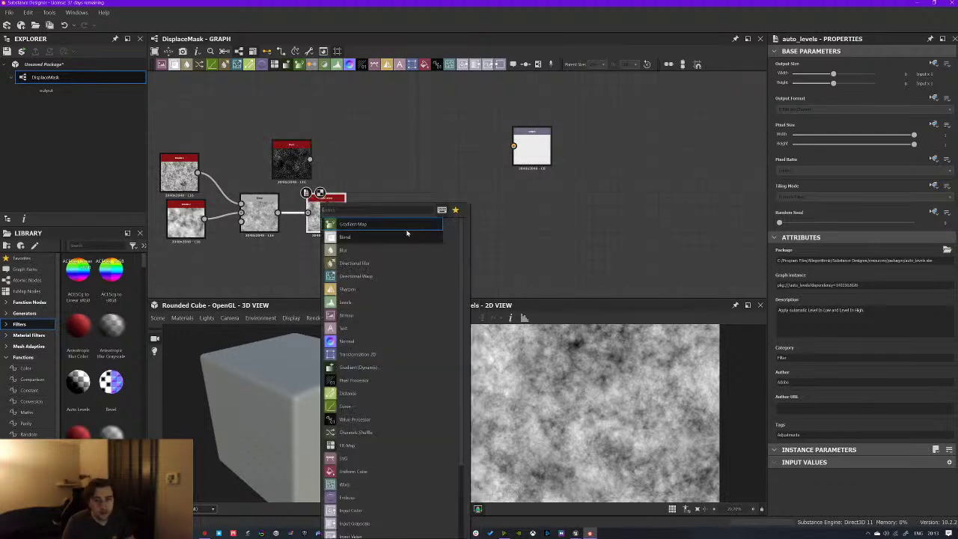
pyautogui.press('Escape')
# Move the Dirt 1 node above the Auto Levels node and preview its noise in the 2D view
pyautogui.scroll(2, 612, 372)
pyautogui.moveTo(557, 392); pyautogui.dragTo(663, 337, button='middle')
pyautogui.scroll(-2, 543, 328)
pyautogui.moveTo(297, 168); pyautogui.dragTo(323, 154)
pyautogui.doubleClick(321, 150)
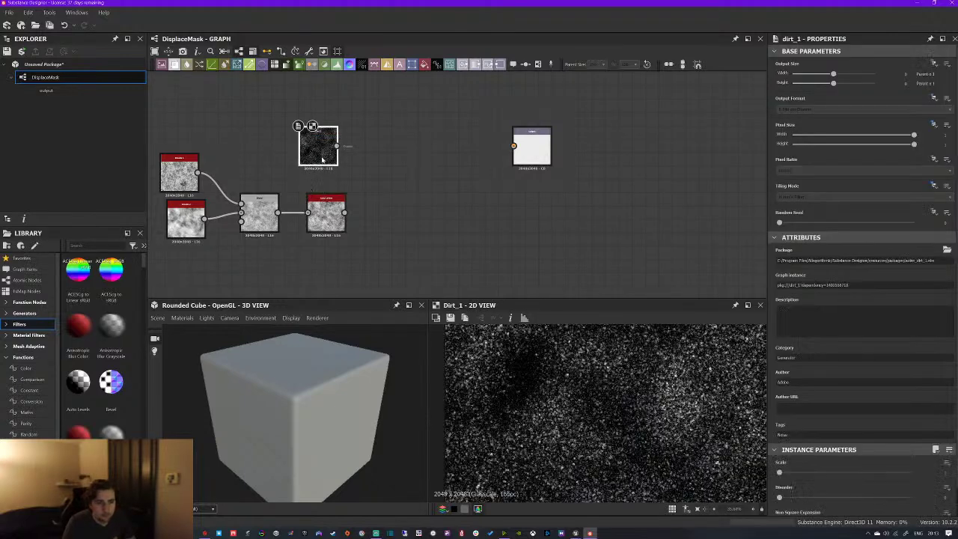
# Blend Dirt 1 over the Auto Levels result using Add (Linear Dodge) at an opacity of about 0.5
pyautogui.moveTo(345, 212); pyautogui.dragTo(351, 218)
pyautogui.click(355, 234)
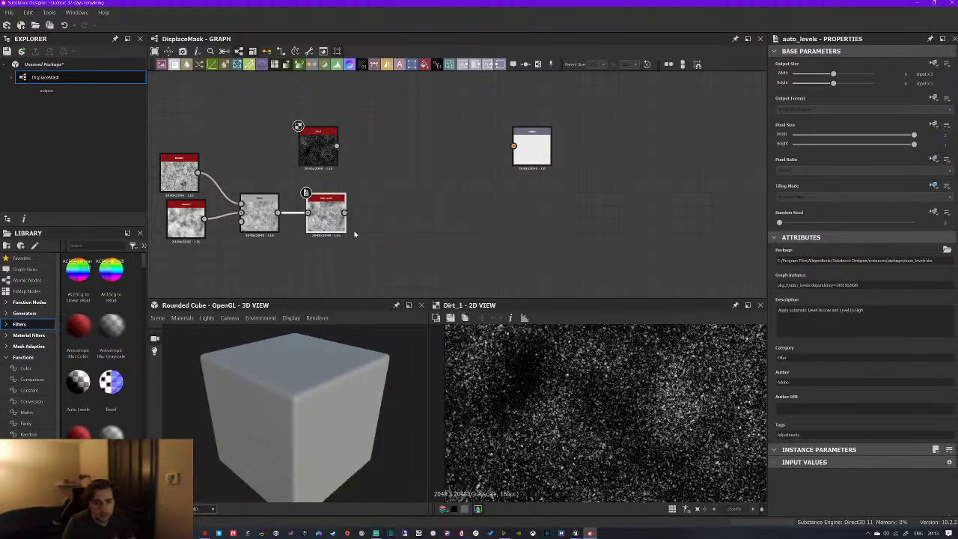
pyautogui.moveTo(336, 146); pyautogui.dragTo(426, 222)
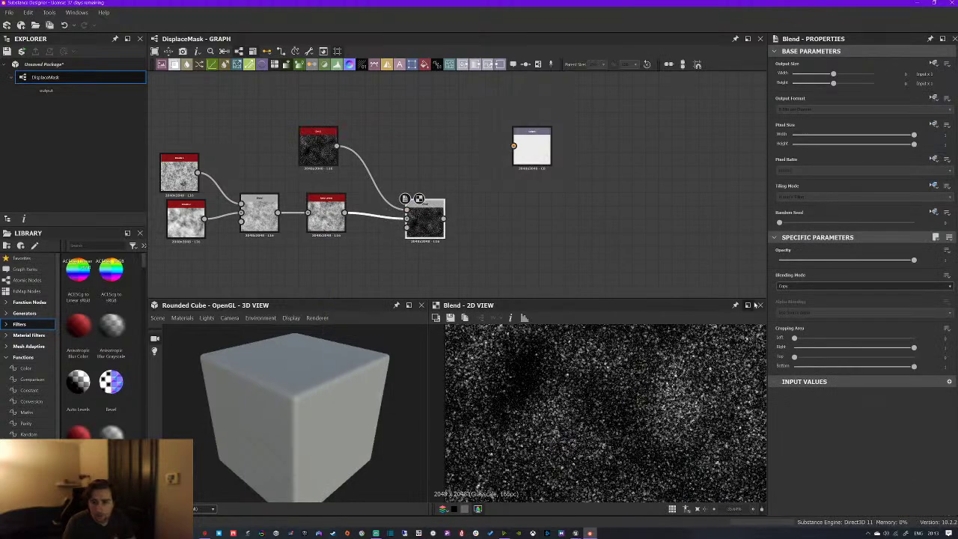
pyautogui.click(796, 286)
pyautogui.click(804, 302)
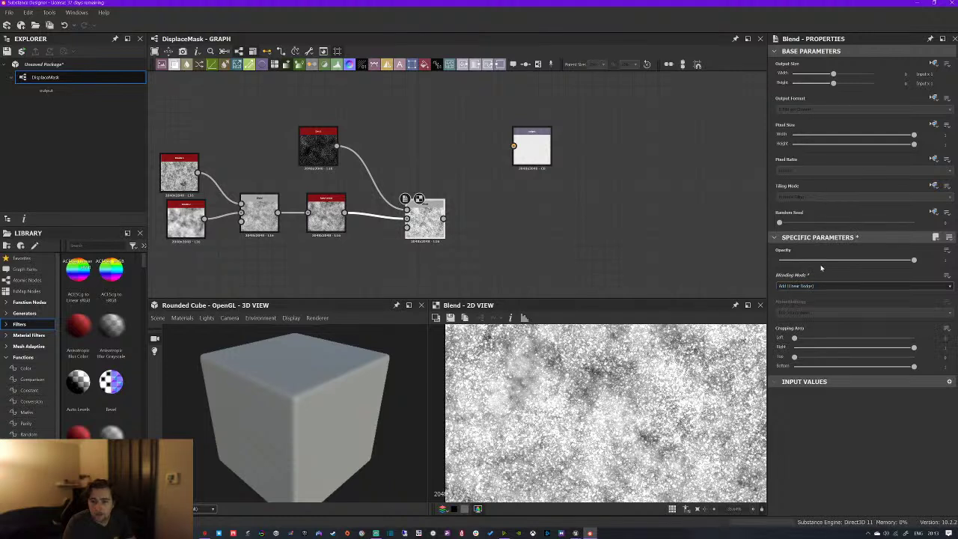
pyautogui.moveTo(824, 261)
pyautogui.mouseDown()
pyautogui.moveTo(801, 266)
pyautogui.moveTo(822, 274)
pyautogui.mouseUp()
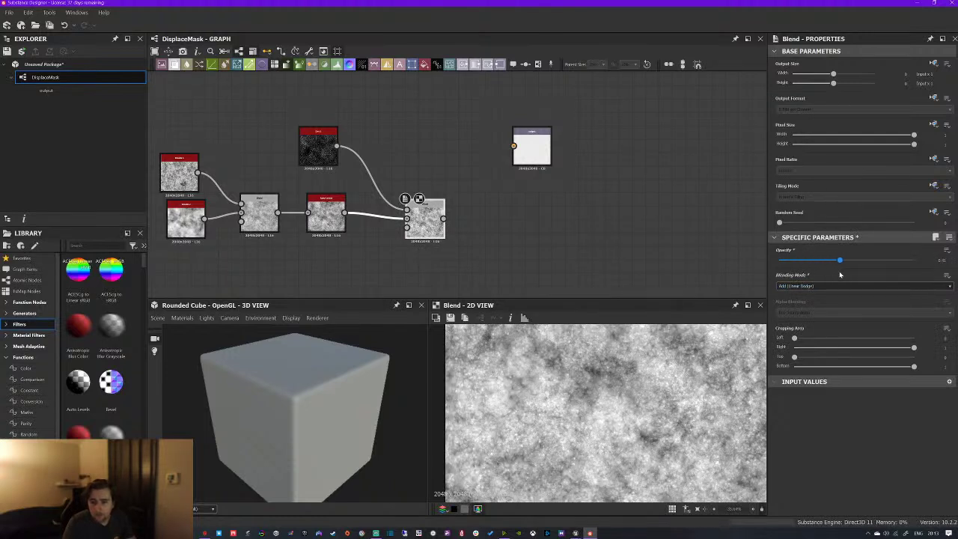
pyautogui.moveTo(845, 275); pyautogui.dragTo(849, 275)
# Add a Non Uniform Blur Grayscale node after the dirt Blend and connect its result to the output node
pyautogui.moveTo(156, 118); pyautogui.dragTo(327, 184)
pyautogui.press('space')
pyautogui.write('non')
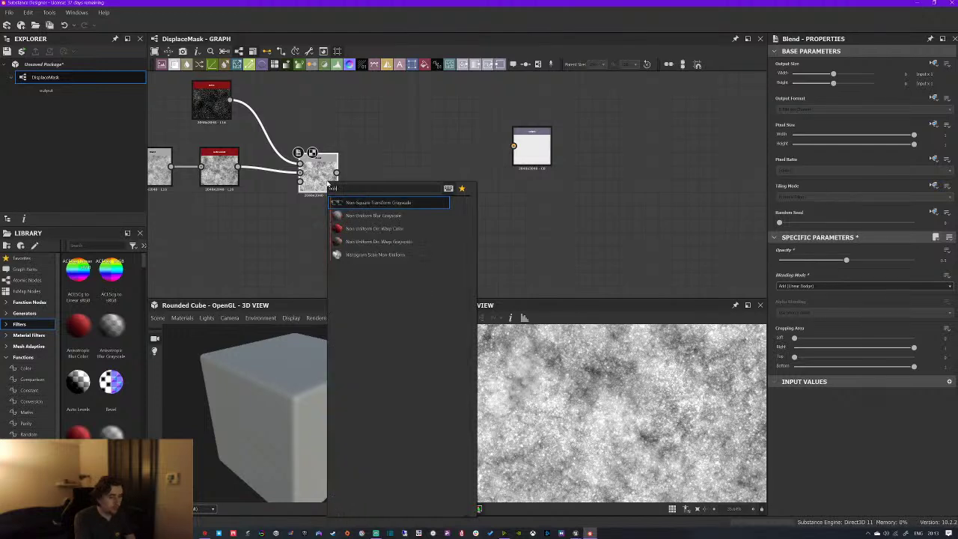
pyautogui.click(390, 217)
pyautogui.moveTo(417, 172); pyautogui.dragTo(513, 146)
# Add a Gaussian Noise node and place it below the dirt Blend node
pyautogui.moveTo(297, 235); pyautogui.dragTo(364, 214, button='middle')
pyautogui.press('space')
pyautogui.write('pixel')
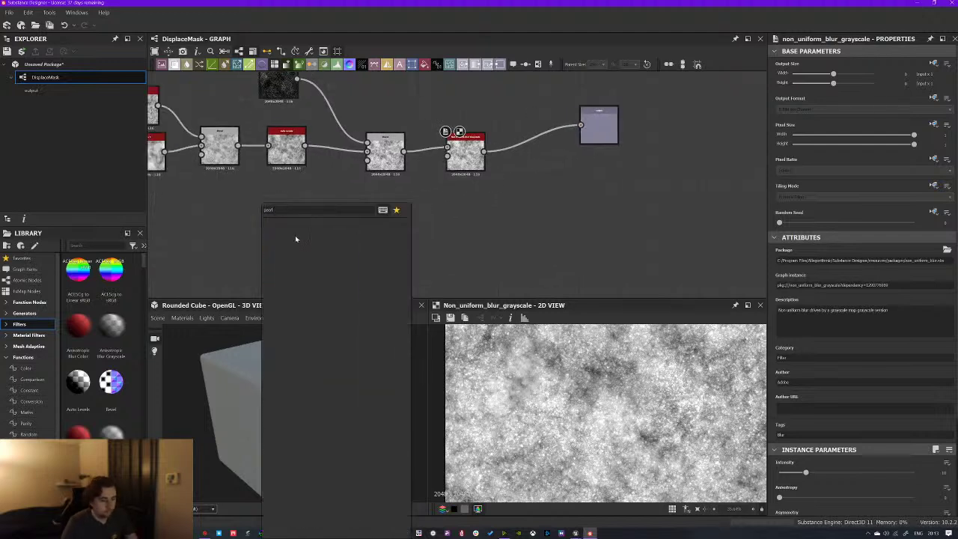
pyautogui.press('BackSpace')
pyautogui.press('BackSpace')
pyautogui.press('BackSpace')
pyautogui.press('BackSpace')
pyautogui.write('erl')
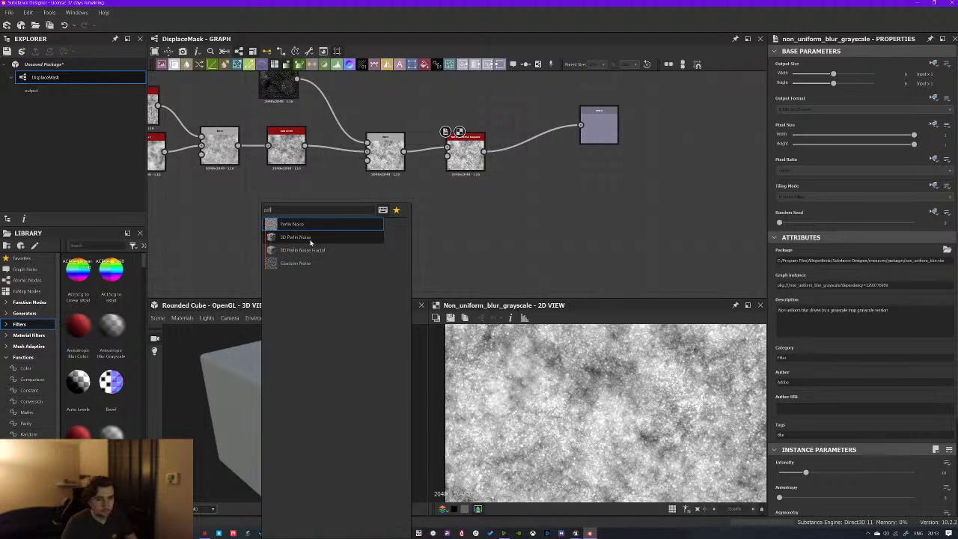
pyautogui.click(304, 264)
pyautogui.moveTo(262, 232); pyautogui.dragTo(359, 232)
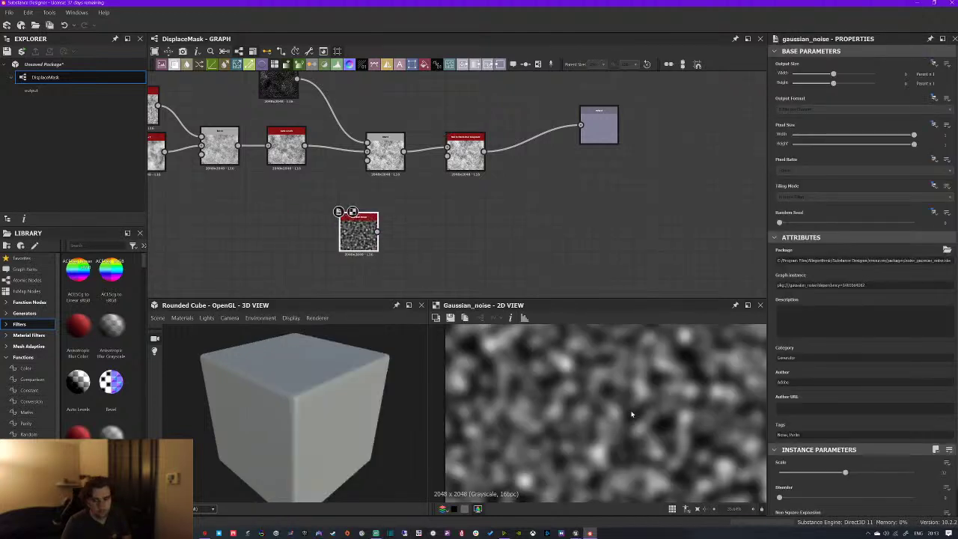
# Lower the Gaussian Noise node's scale for larger blotches and add an Auto Levels node after it
pyautogui.press('f')
pyautogui.moveTo(845, 477); pyautogui.dragTo(796, 472)
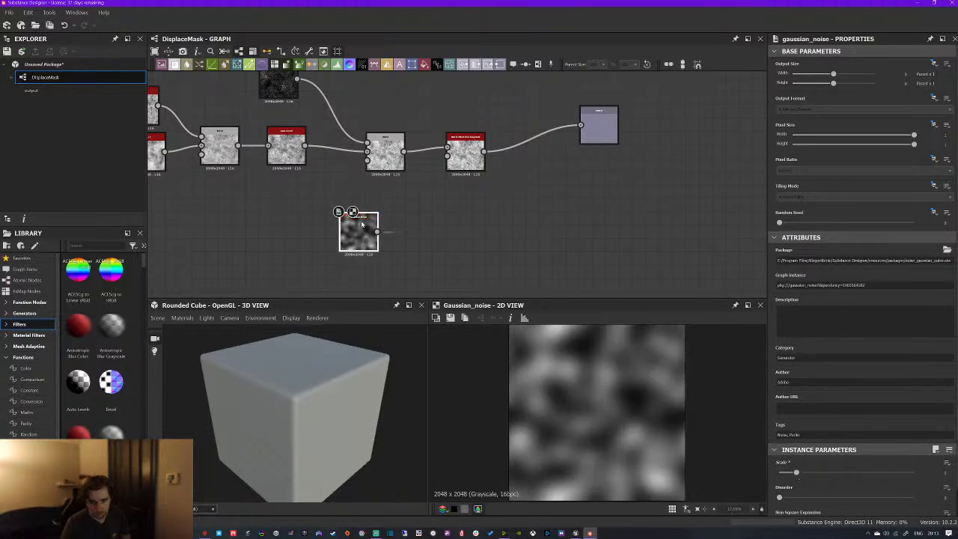
pyautogui.moveTo(354, 234); pyautogui.dragTo(301, 235)
pyautogui.press('space')
pyautogui.write('auto')
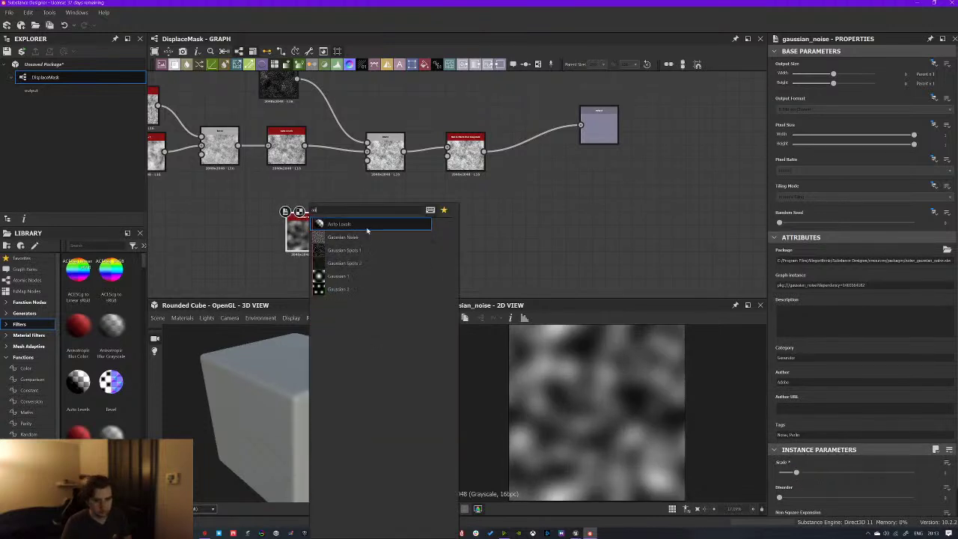
pyautogui.click(368, 227)
# Add a Levels node after the new Auto Levels and narrow its input range from both ends for stronger contrast
pyautogui.press('space')
pyautogui.press('Escape')
pyautogui.press('space')
pyautogui.write('levels')
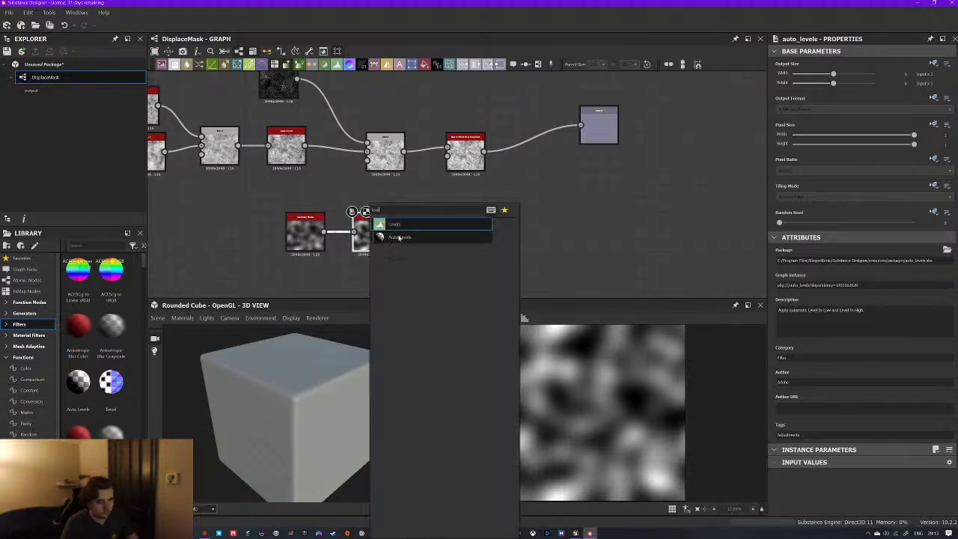
pyautogui.click(420, 222)
pyautogui.moveTo(785, 276); pyautogui.dragTo(807, 276)
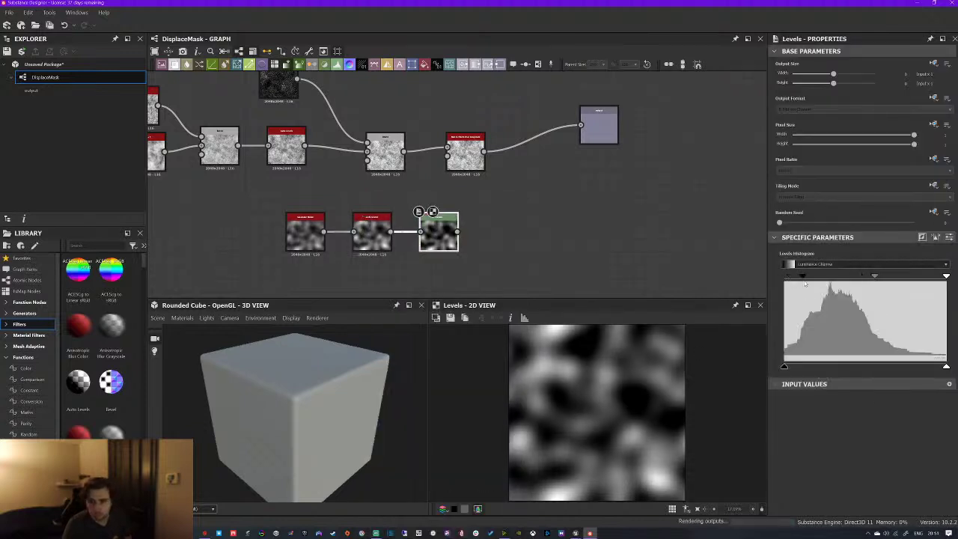
pyautogui.moveTo(947, 276); pyautogui.dragTo(915, 278)
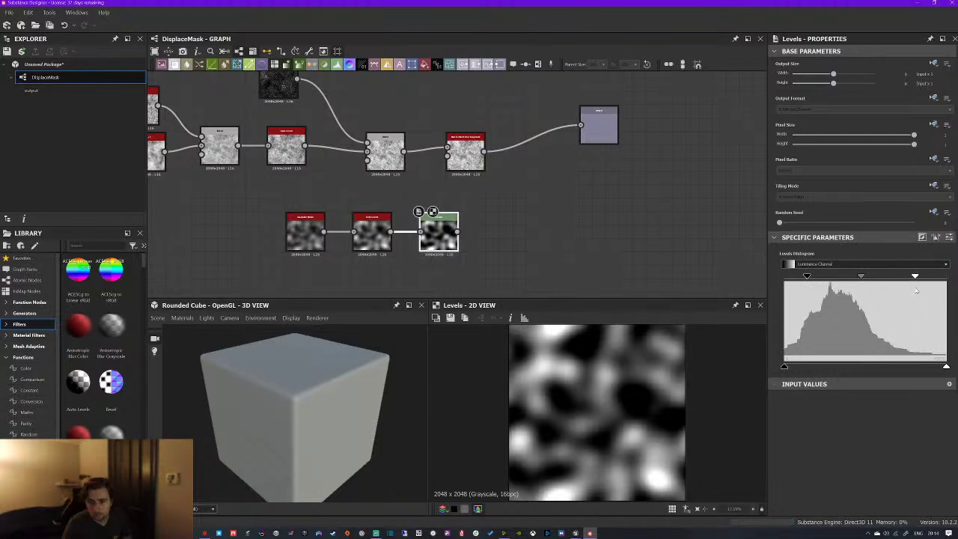
# Connect the Levels result to the Non Uniform Blur Grayscale node's second input and preview the blurred result in the 2D view
pyautogui.moveTo(458, 231); pyautogui.dragTo(446, 149)
pyautogui.doubleClick(465, 153)
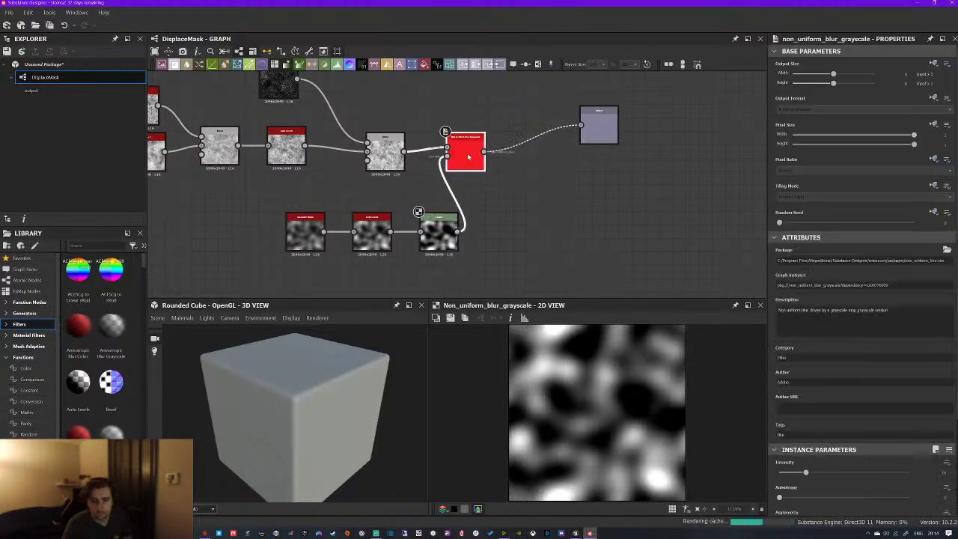
pyautogui.scroll(4, 608, 404)
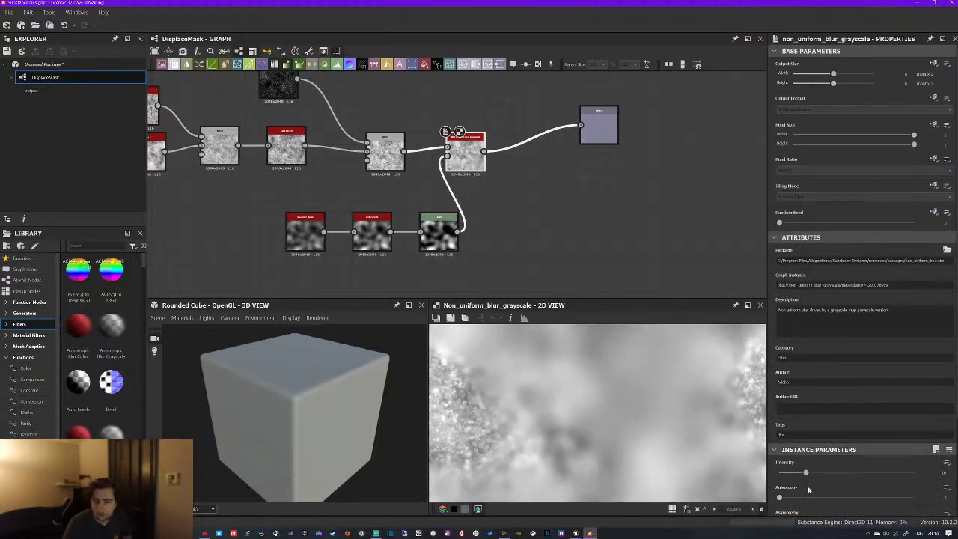
# Lower the Non Uniform Blur Grayscale node's intensity to about 0.3
pyautogui.moveTo(805, 473); pyautogui.dragTo(785, 473)
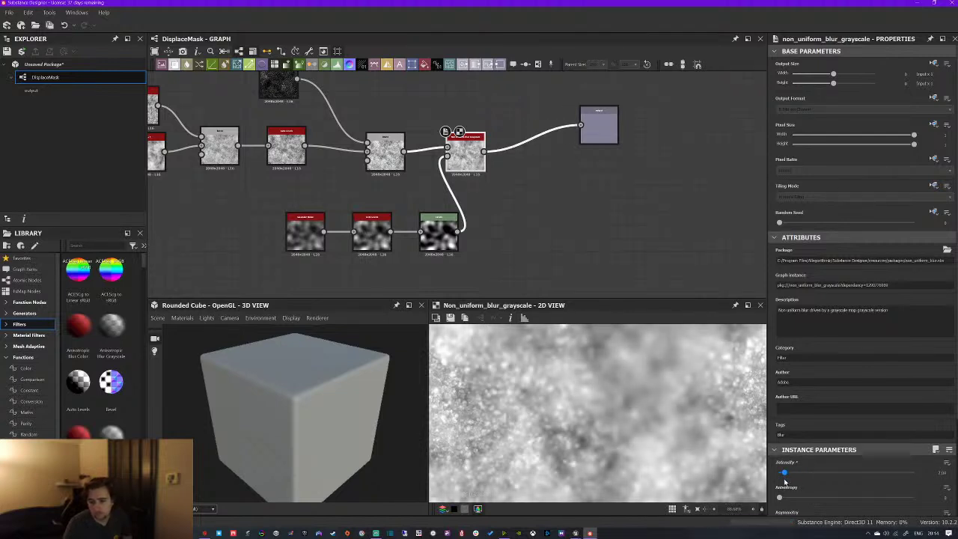
pyautogui.click(943, 472)
pyautogui.write('0')
pyautogui.press('Return')
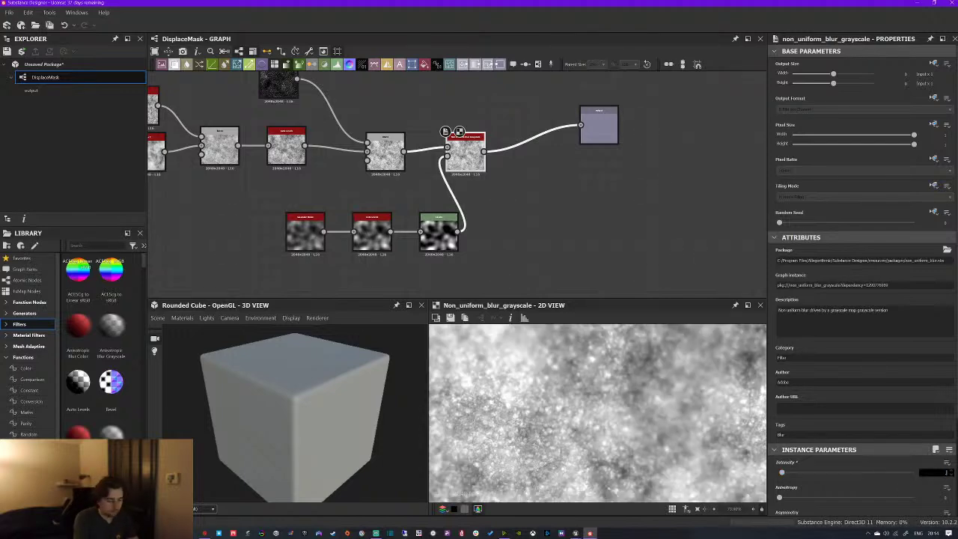
pyautogui.press('Return')
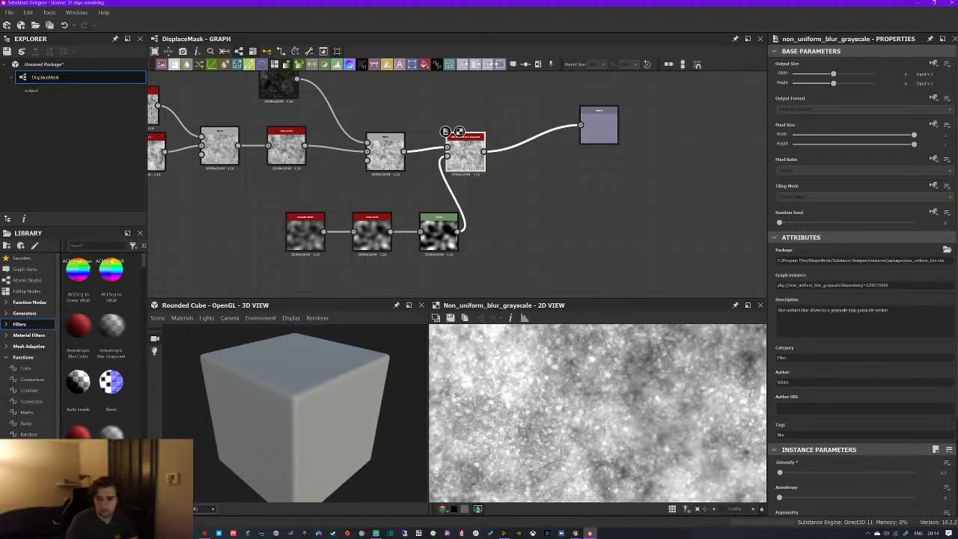
pyautogui.click(943, 473)
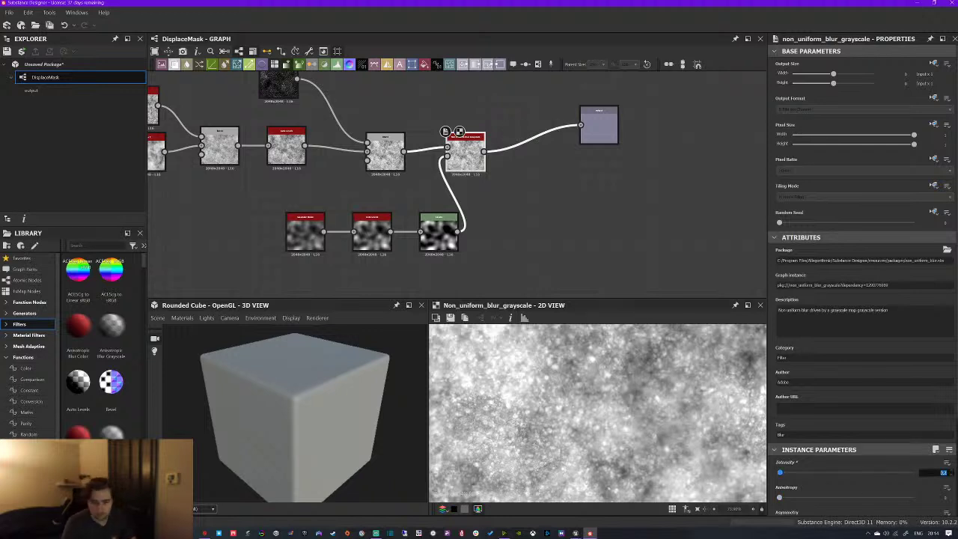
pyautogui.press('Return')
# Move the output node farther from the blur node and add a Normal node fed by the blur result
pyautogui.moveTo(490, 79); pyautogui.dragTo(448, 104, button='middle')
pyautogui.moveTo(548, 162); pyautogui.dragTo(628, 179)
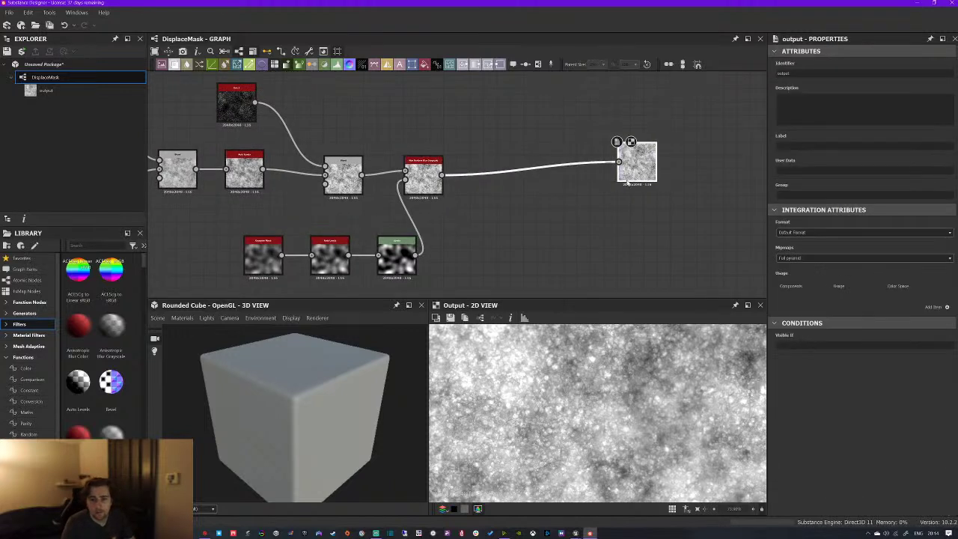
pyautogui.moveTo(543, 206); pyautogui.dragTo(522, 184, button='middle')
pyautogui.press('space')
pyautogui.write('norm')
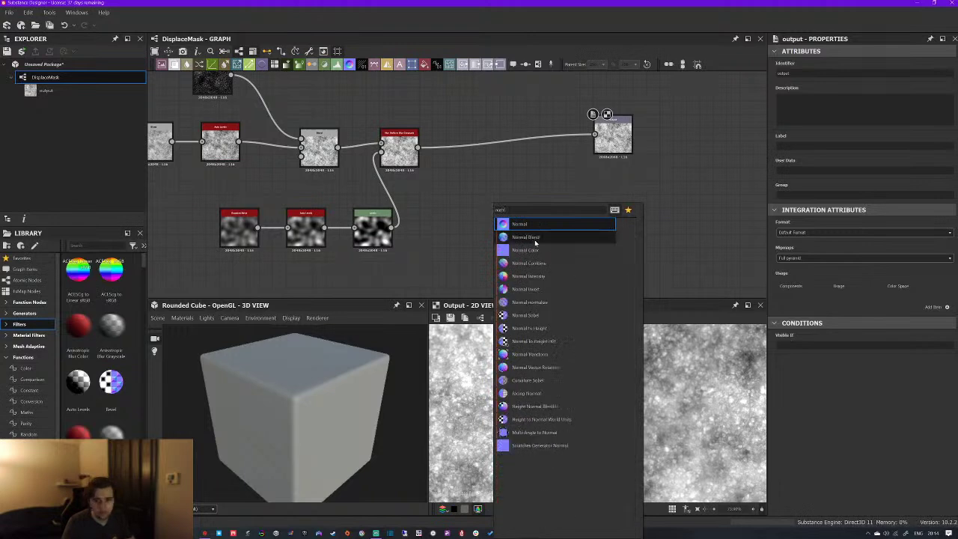
pyautogui.press('Escape')
pyautogui.moveTo(420, 148); pyautogui.dragTo(490, 216)
# Show the Normal node's result on the rounded cube in the 3D view and strongly raise its intensity
pyautogui.rightClick(490, 216)
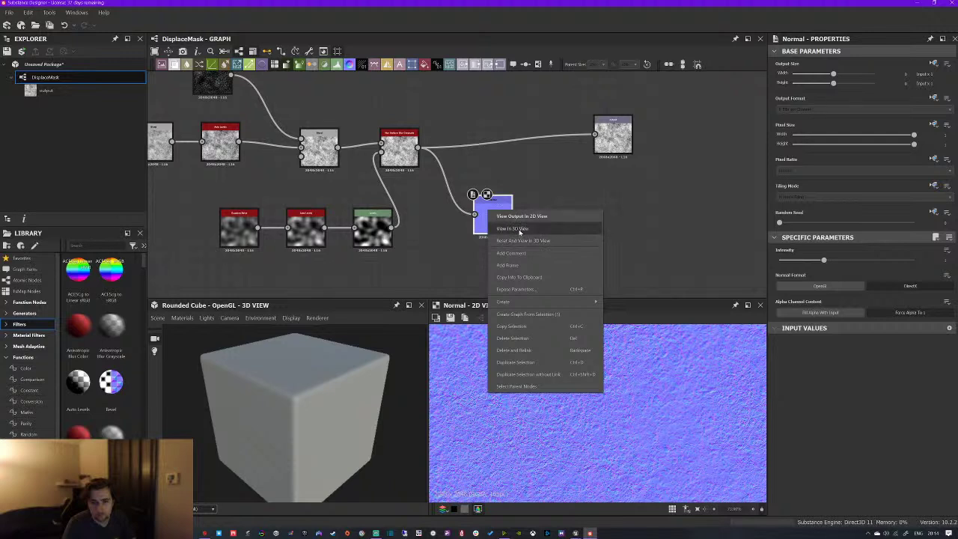
pyautogui.click(519, 230)
pyautogui.click(541, 330)
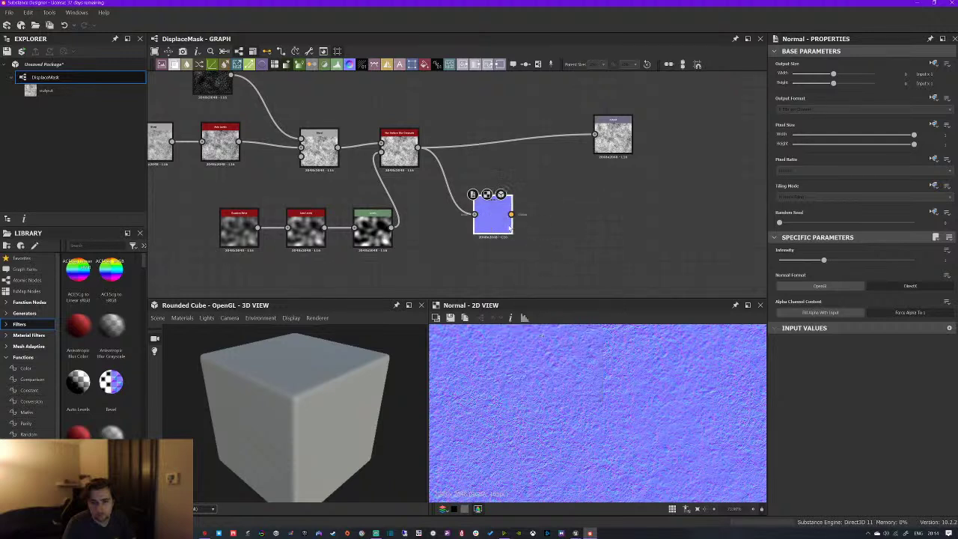
pyautogui.moveTo(329, 411); pyautogui.dragTo(303, 413)
pyautogui.scroll(5, 304, 412)
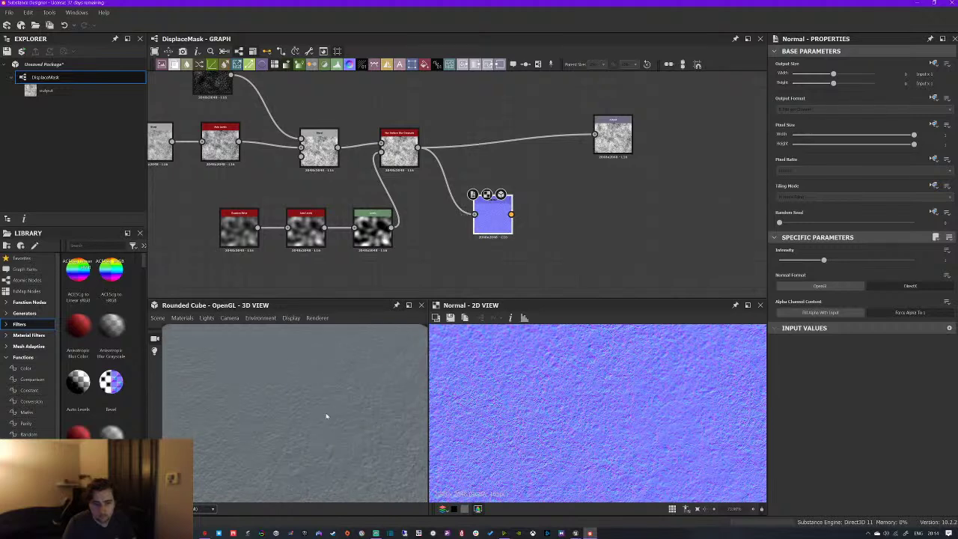
pyautogui.moveTo(824, 260); pyautogui.dragTo(913, 260)
pyautogui.moveTo(330, 396)
pyautogui.mouseDown()
pyautogui.moveTo(284, 381)
pyautogui.moveTo(303, 401)
pyautogui.moveTo(305, 385)
pyautogui.moveTo(300, 418)
pyautogui.moveTo(325, 446)
pyautogui.moveTo(336, 391)
pyautogui.moveTo(314, 397)
pyautogui.moveTo(336, 412)
pyautogui.moveTo(325, 392)
pyautogui.moveTo(349, 385)
pyautogui.moveTo(346, 366)
pyautogui.moveTo(309, 368)
pyautogui.moveTo(322, 389)
pyautogui.mouseUp()
# Try a Non Uniform Blur Grayscale intensity of 1 and inspect the surface in the 3D view
pyautogui.doubleClick(389, 155)
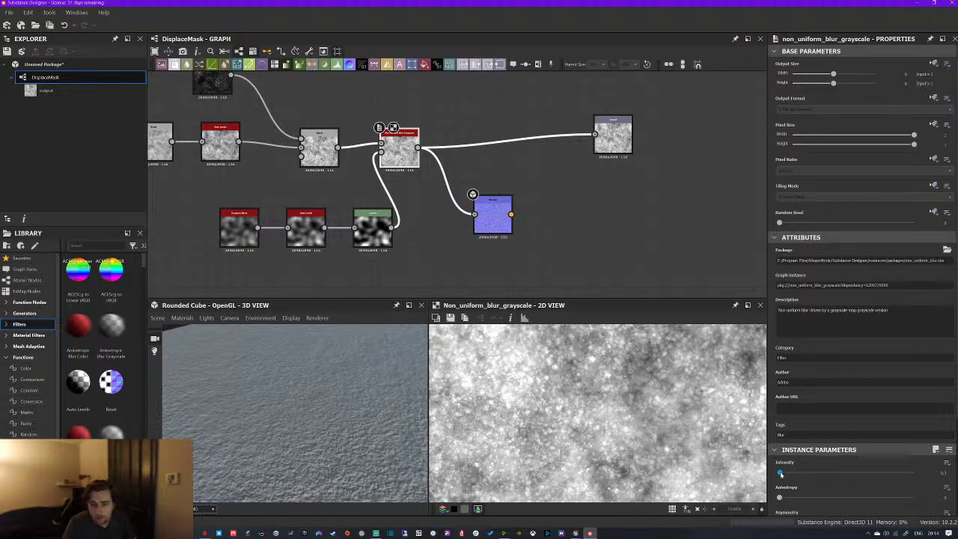
pyautogui.click(944, 473)
pyautogui.write('1')
pyautogui.press('Return')
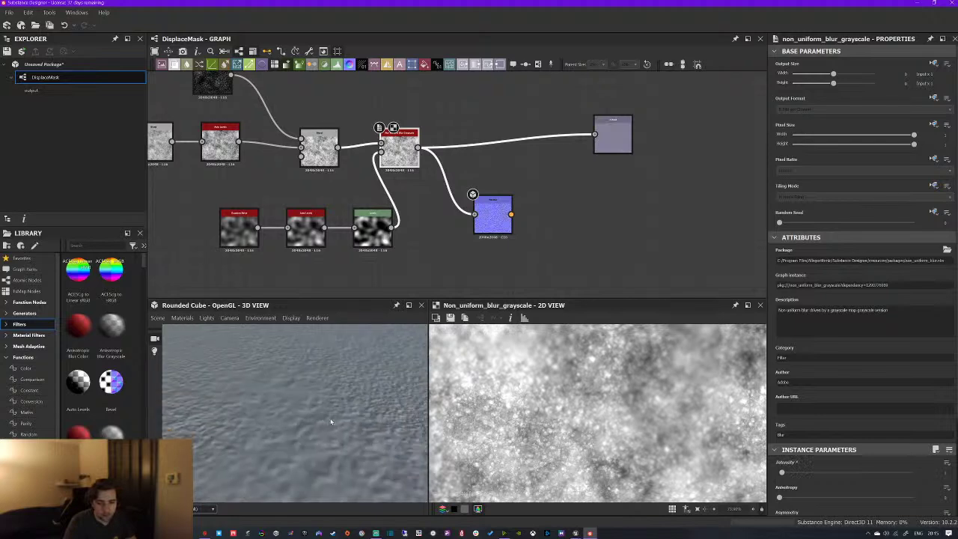
pyautogui.moveTo(325, 420); pyautogui.dragTo(335, 402)
pyautogui.scroll(-4, 336, 402)
pyautogui.scroll(3, 336, 402)
# Set the Non Uniform Blur Grayscale intensity to 0.5 and check the cube's surface relief in the 3D view
pyautogui.click(941, 473)
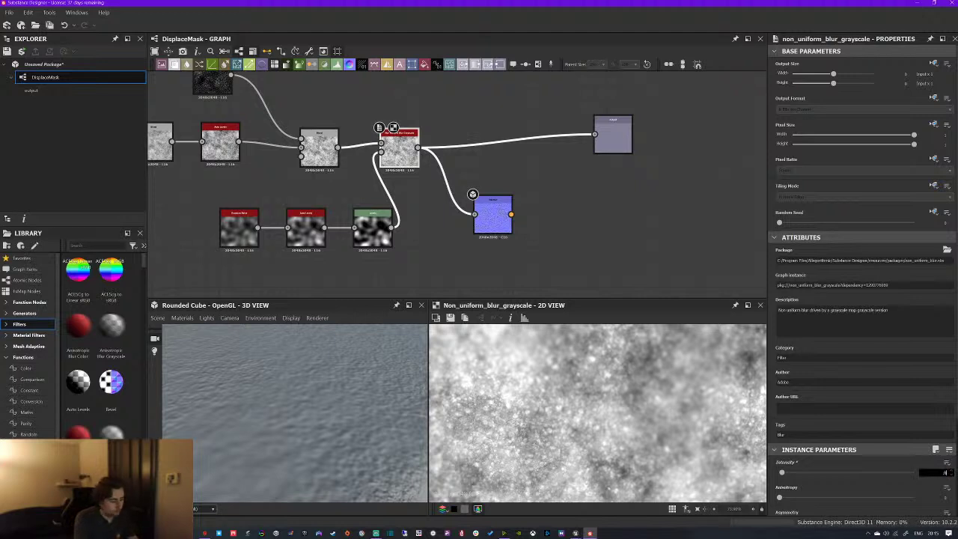
pyautogui.press('Return')
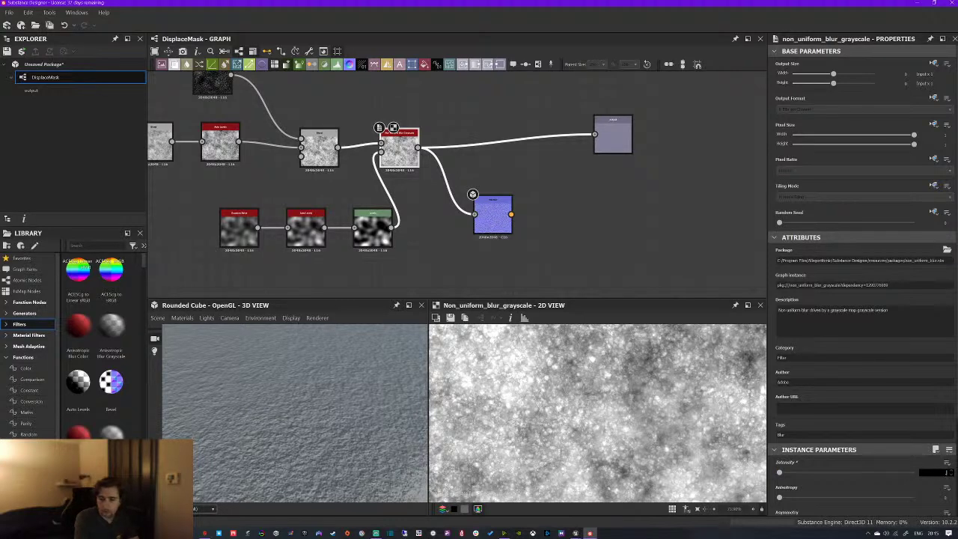
pyautogui.write('0.5')
pyautogui.press('Return')
pyautogui.scroll(3, 289, 467)
pyautogui.moveTo(289, 468); pyautogui.dragTo(307, 439)
# Select the output node and move it slightly closer to the blur node
pyautogui.moveTo(510, 214); pyautogui.dragTo(536, 187)
pyautogui.click(612, 142)
pyautogui.moveTo(611, 142); pyautogui.dragTo(597, 142)
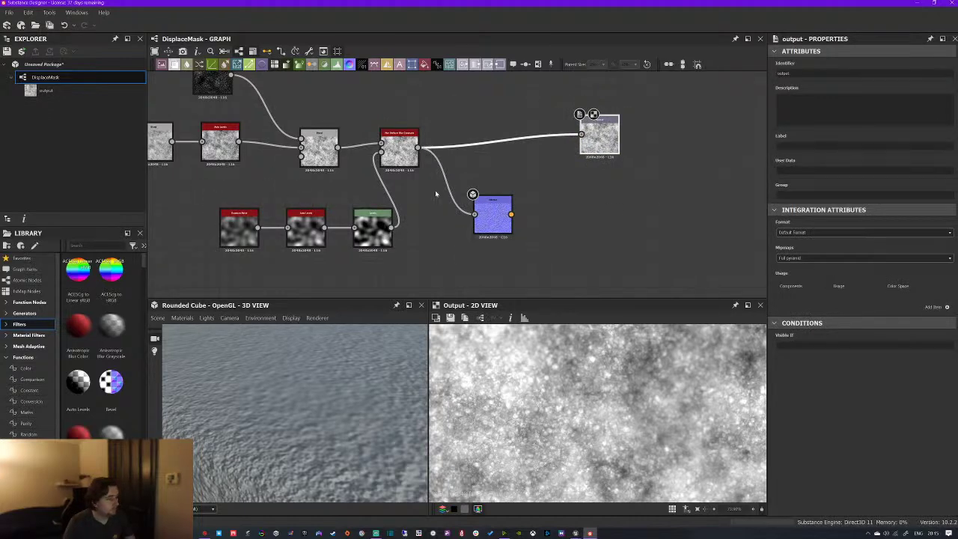
# Open the graph's output export and set the file name pattern to SulphurDisp
pyautogui.click(309, 51)
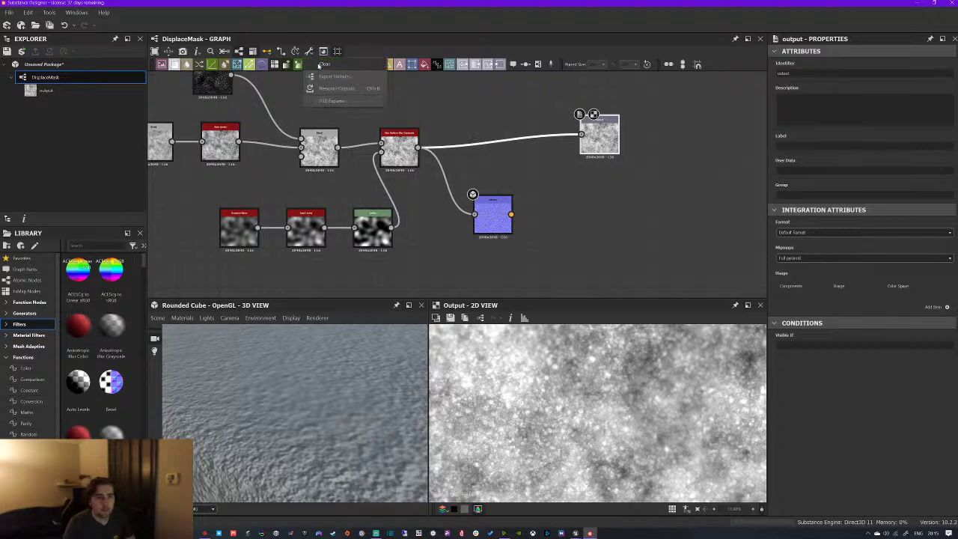
pyautogui.click(333, 77)
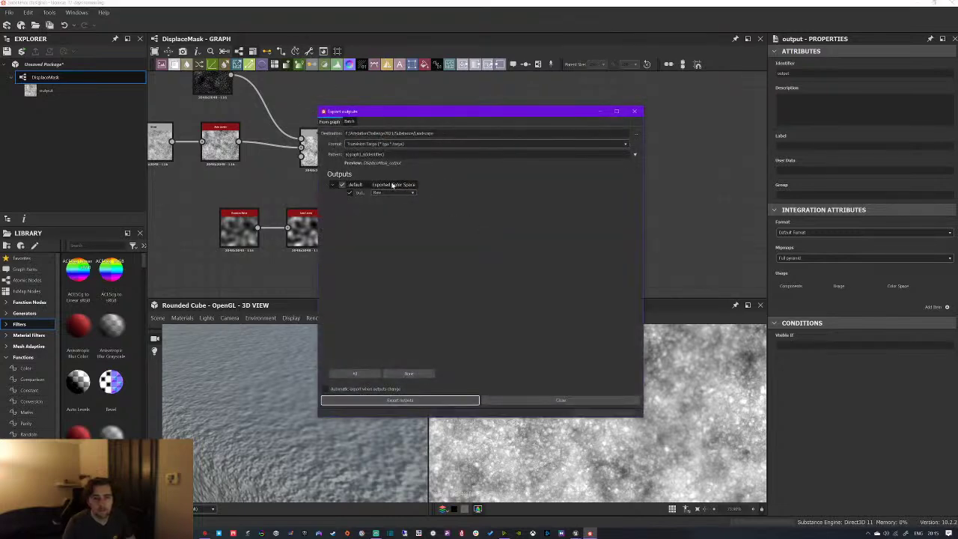
pyautogui.press('Tab')
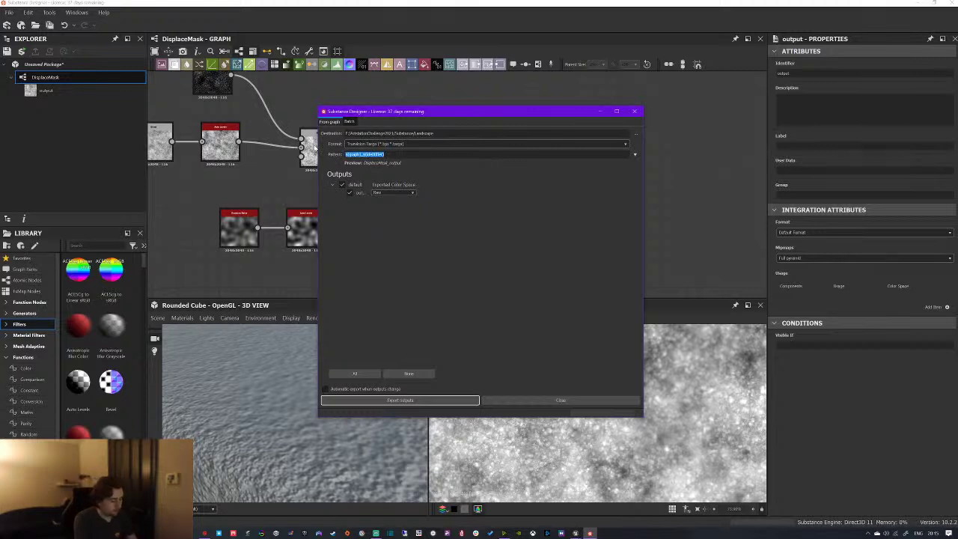
pyautogui.write('Sd')
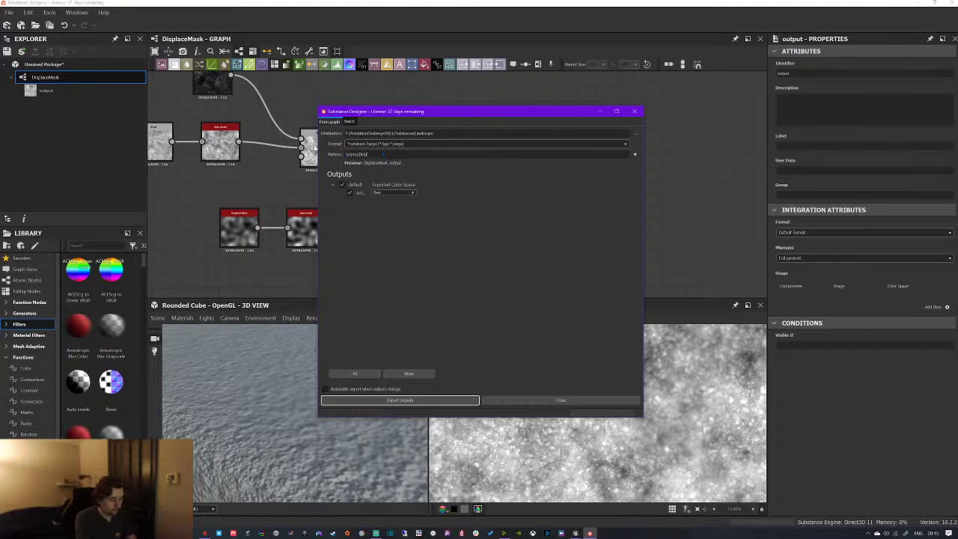
pyautogui.click(587, 229)
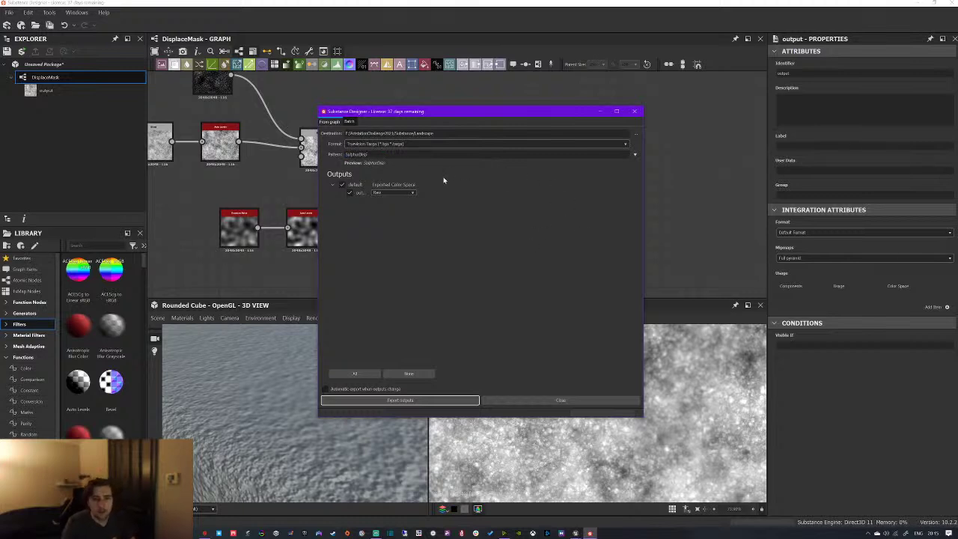
# Set the export destination to the Export folder inside Landscape/Sulphur
pyautogui.click(633, 135)
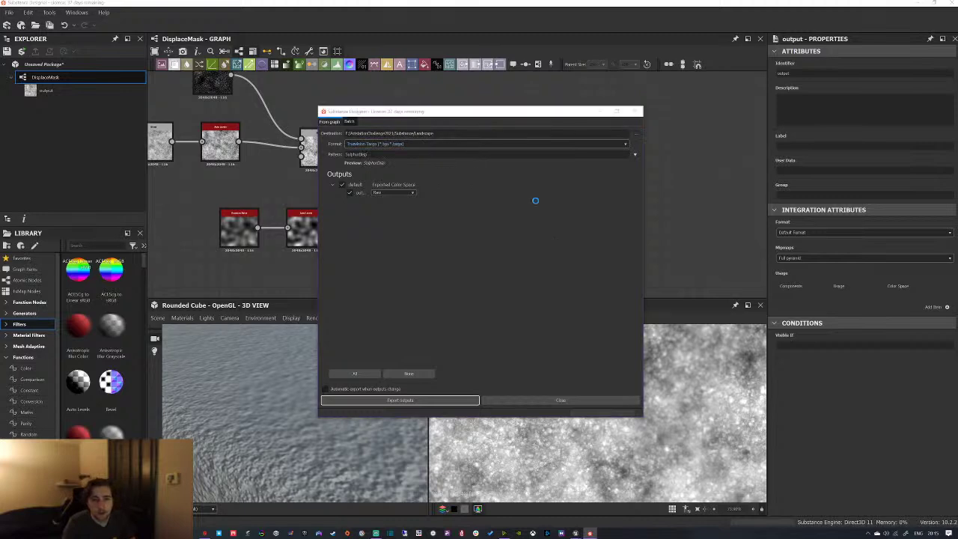
pyautogui.click(490, 179)
pyautogui.doubleClick(490, 183)
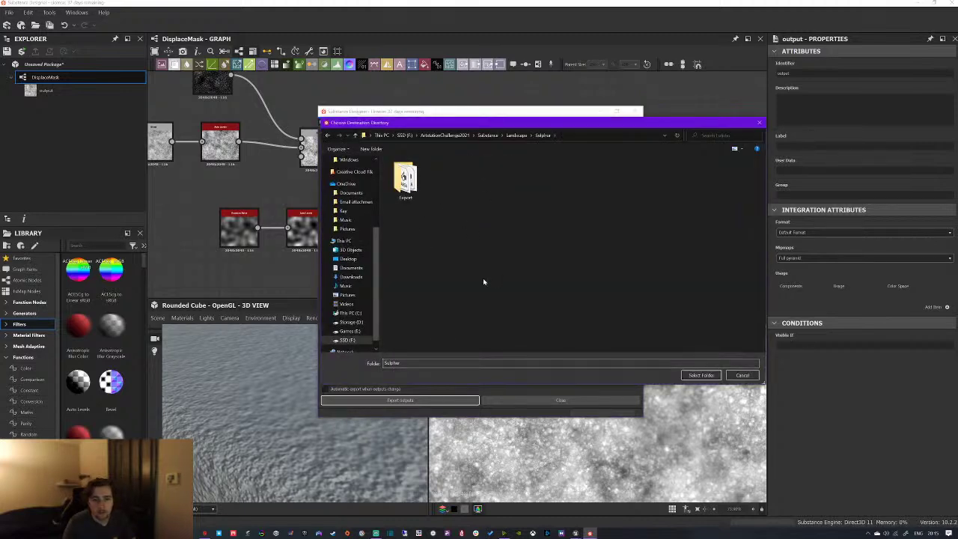
pyautogui.click(404, 181)
pyautogui.doubleClick(405, 182)
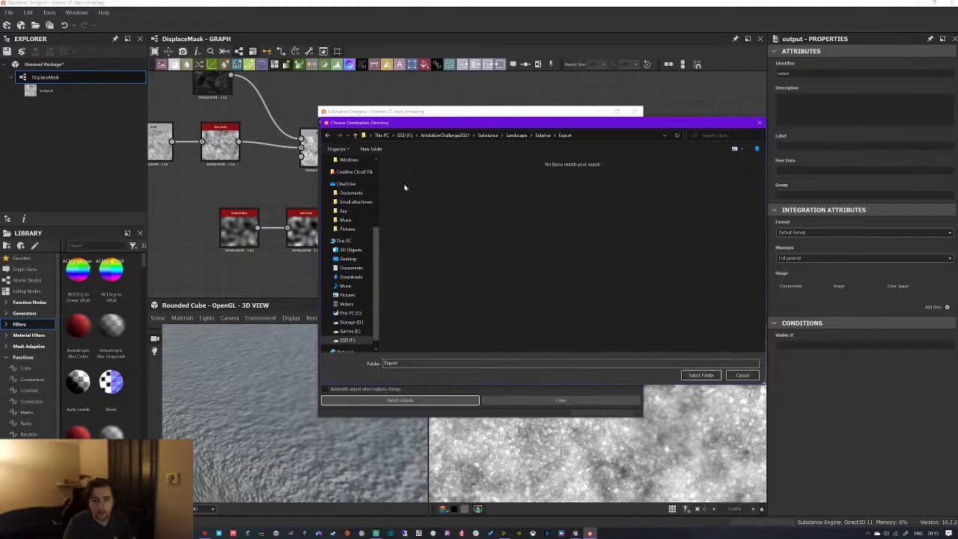
pyautogui.click(702, 375)
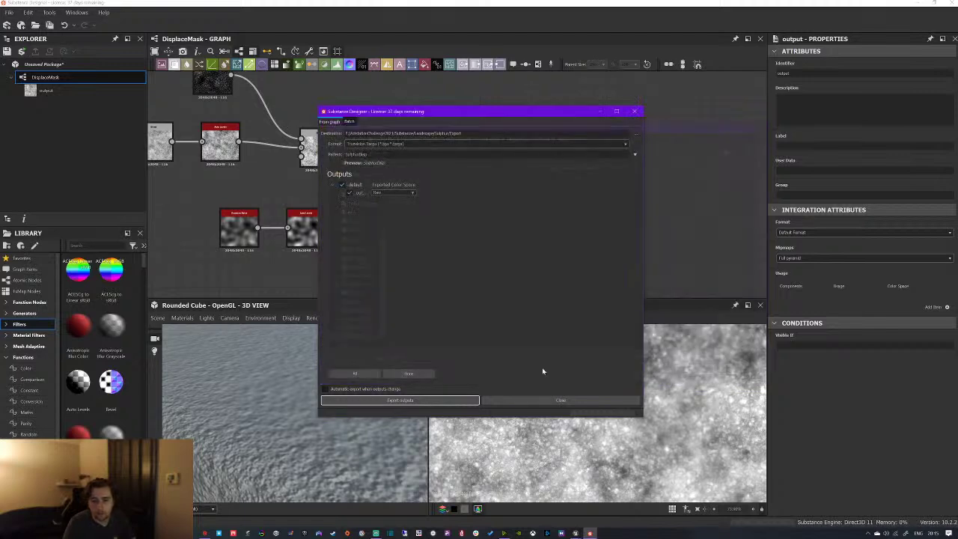
# Change the export name pattern to T_SulphurDisp, export the output as a Targa file and close the export window
pyautogui.click(431, 401)
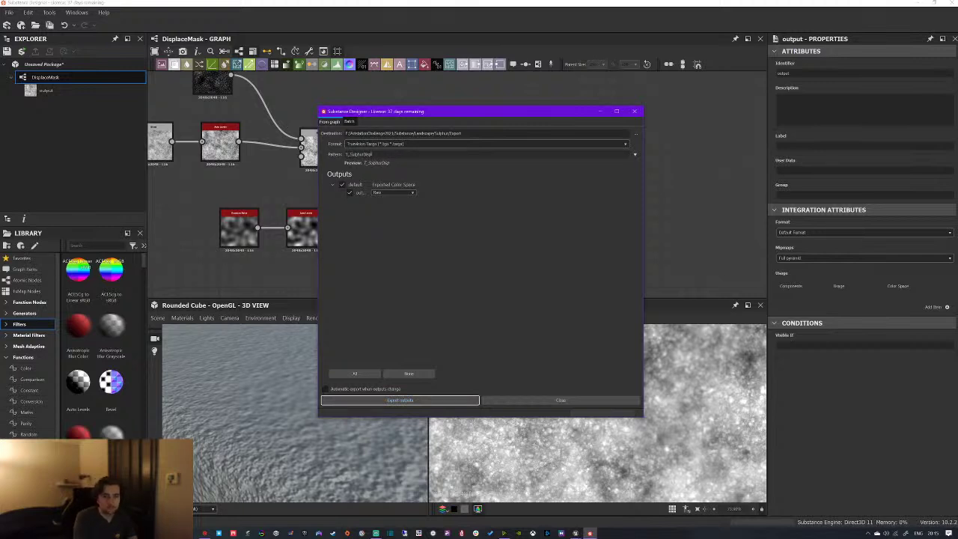
pyautogui.click(427, 399)
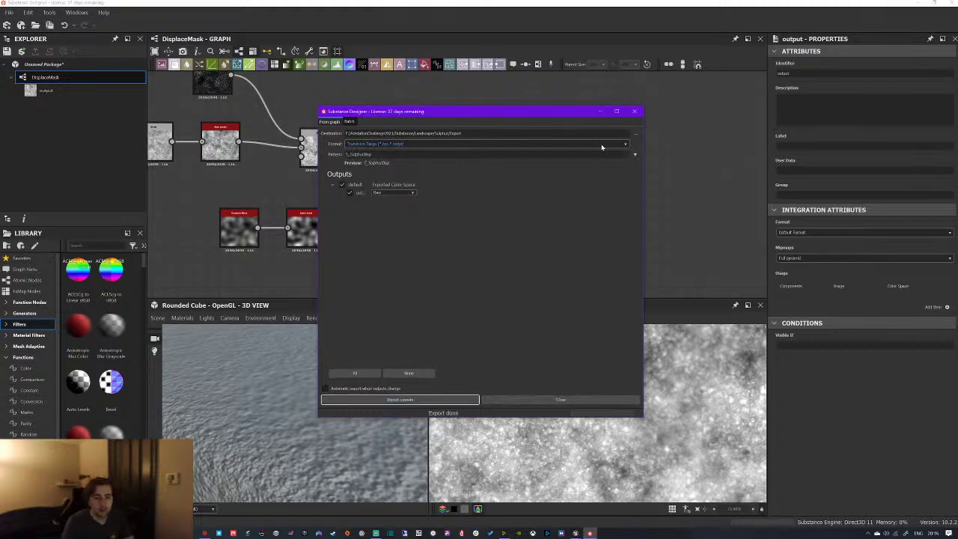
pyautogui.click(634, 110)
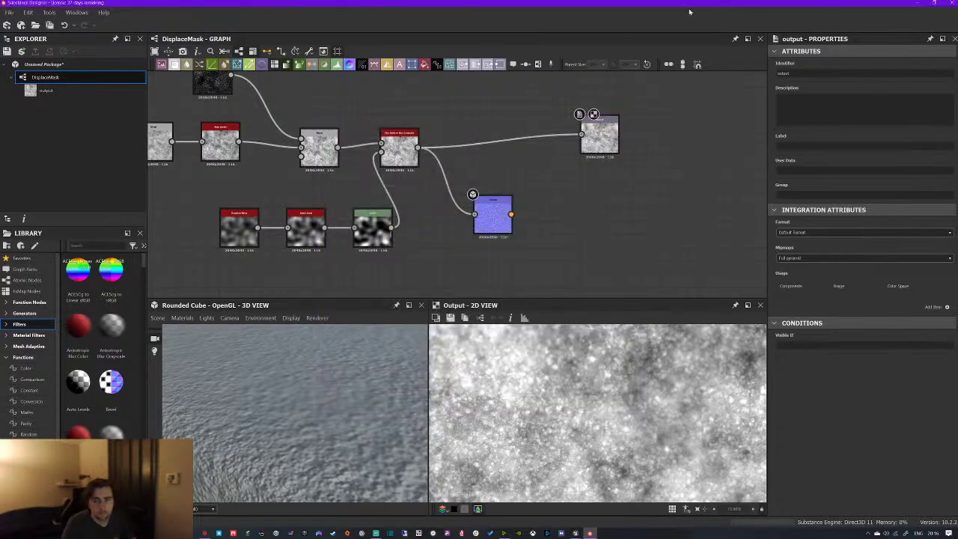
# Switch to Blender, create a new texture for SmallMound's Displace modifier and open the texture's settings
pyautogui.hotkey('alt', 'Tab')
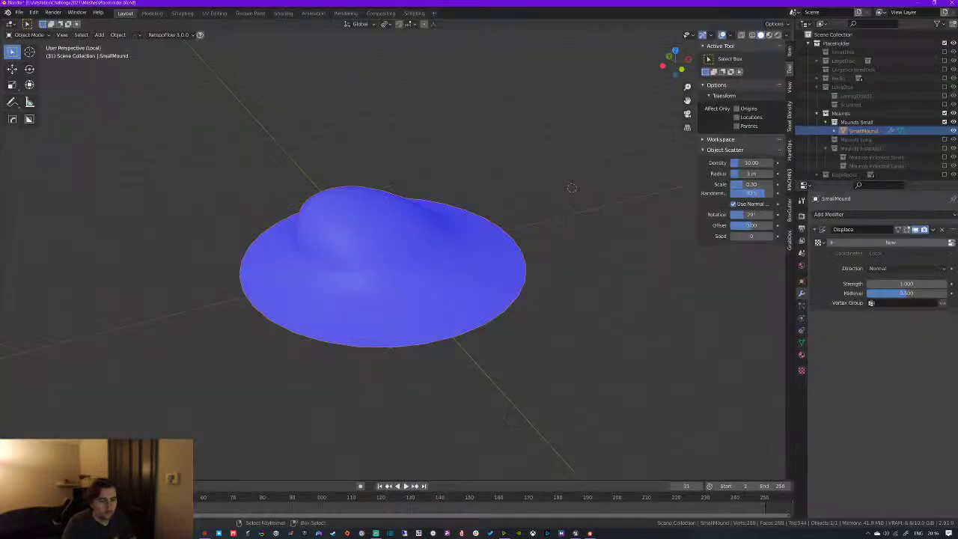
pyautogui.click(821, 244)
pyautogui.click(802, 355)
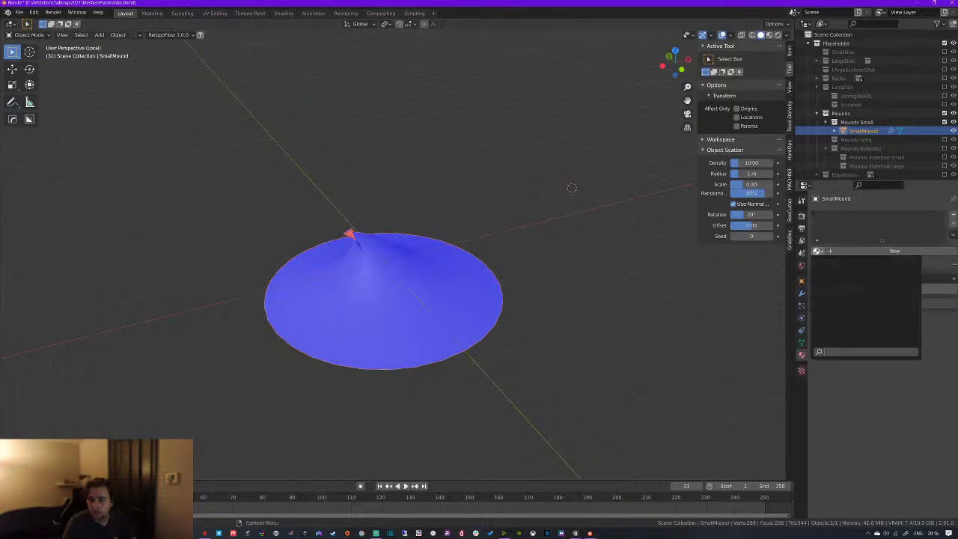
pyautogui.click(820, 252)
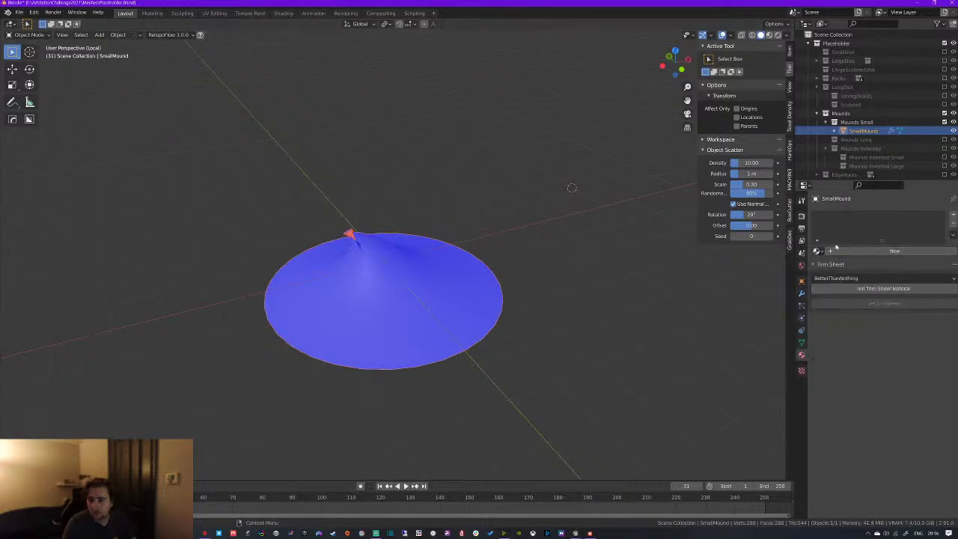
pyautogui.click(801, 371)
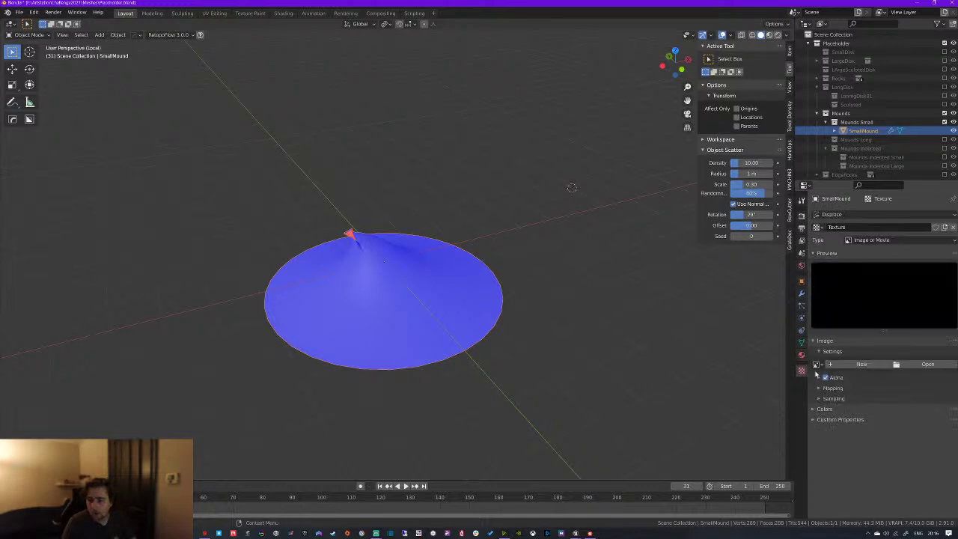
# Load T_SulphurDisp.tga from Substance/Landscape/Sulphur/Export as the displacement texture's image and inspect the displaced mound
pyautogui.click(928, 364)
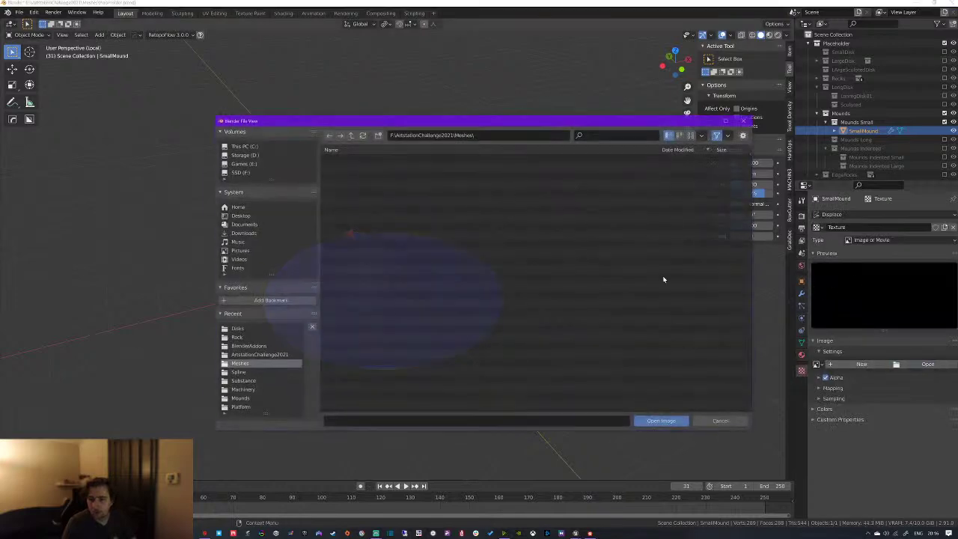
pyautogui.click(252, 356)
pyautogui.doubleClick(348, 187)
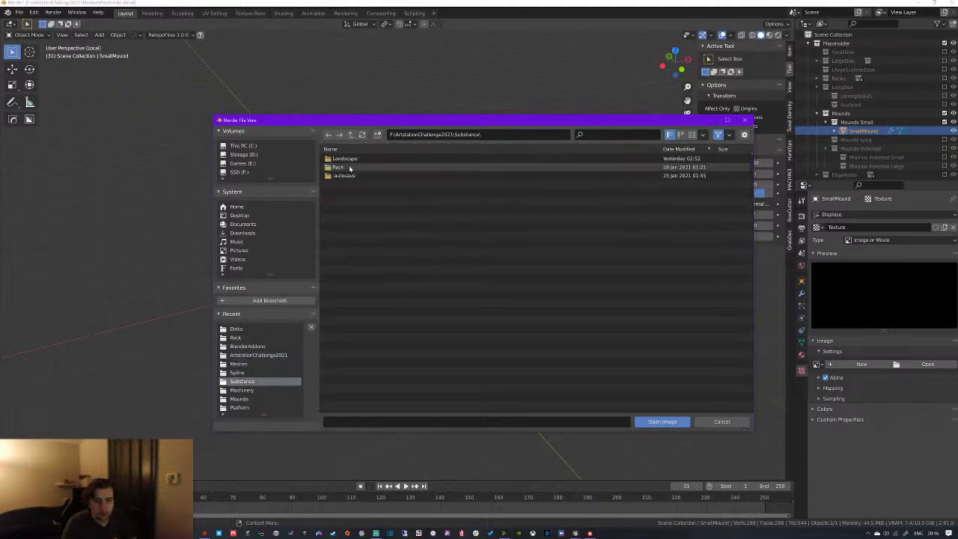
pyautogui.doubleClick(346, 158)
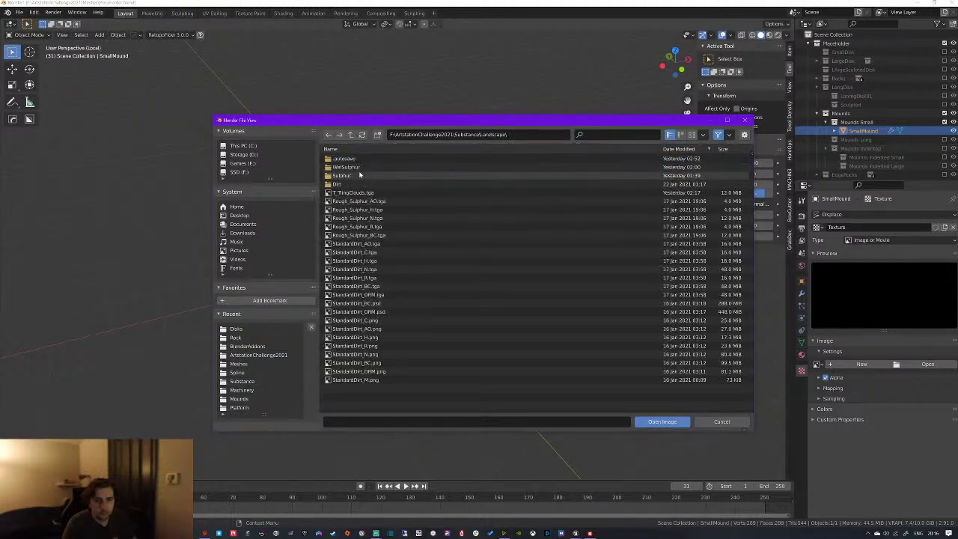
pyautogui.doubleClick(348, 175)
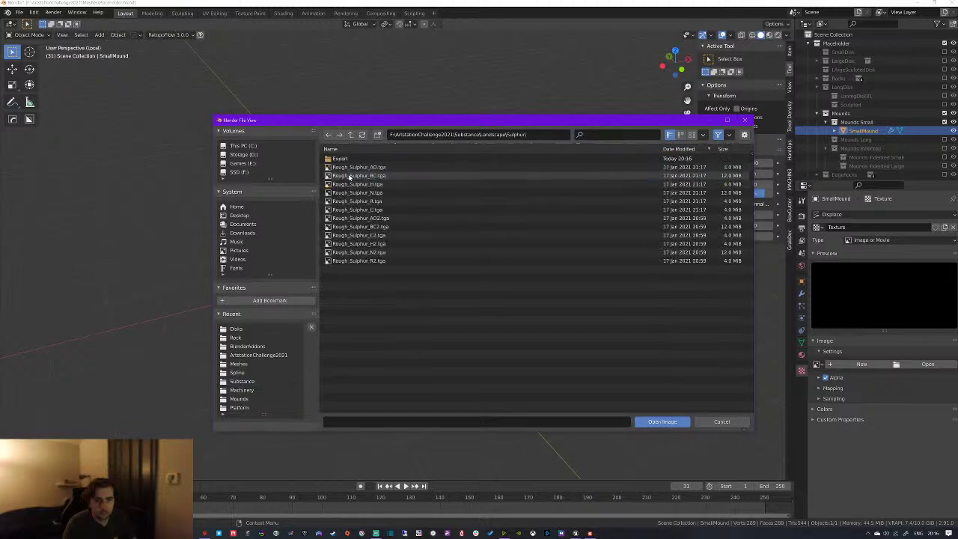
pyautogui.doubleClick(347, 159)
pyautogui.doubleClick(346, 159)
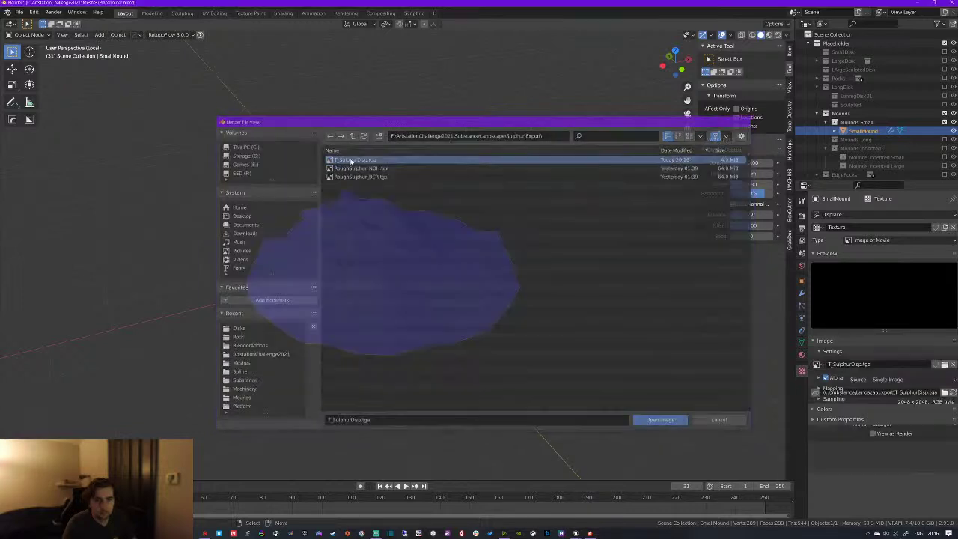
pyautogui.moveTo(594, 259); pyautogui.dragTo(382, 225, button='middle')
pyautogui.scroll(5, 483, 243)
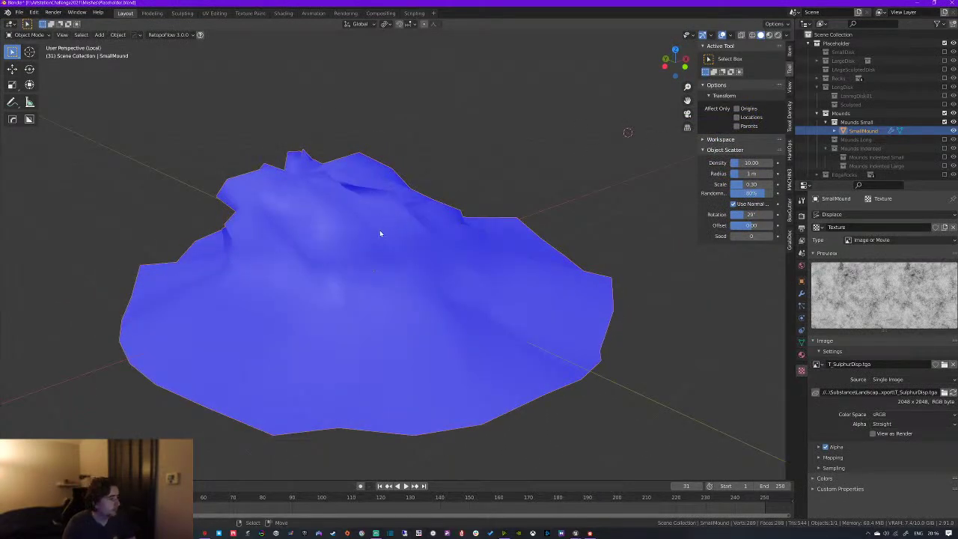
pyautogui.scroll(-2, 399, 222)
pyautogui.moveTo(427, 261); pyautogui.dragTo(405, 259, button='middle')
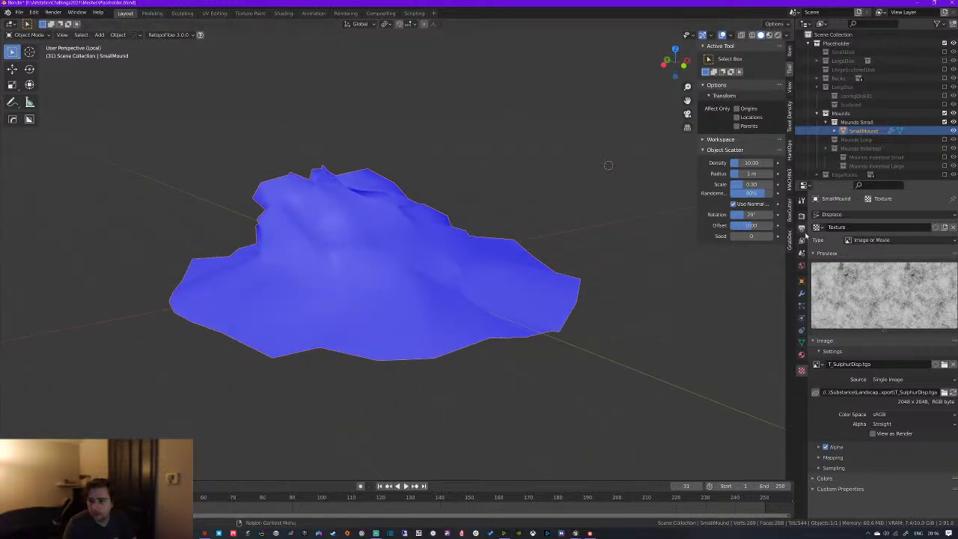
# Try a Multiresolution modifier above Displace on SmallMound, subdivided twice
pyautogui.click(802, 293)
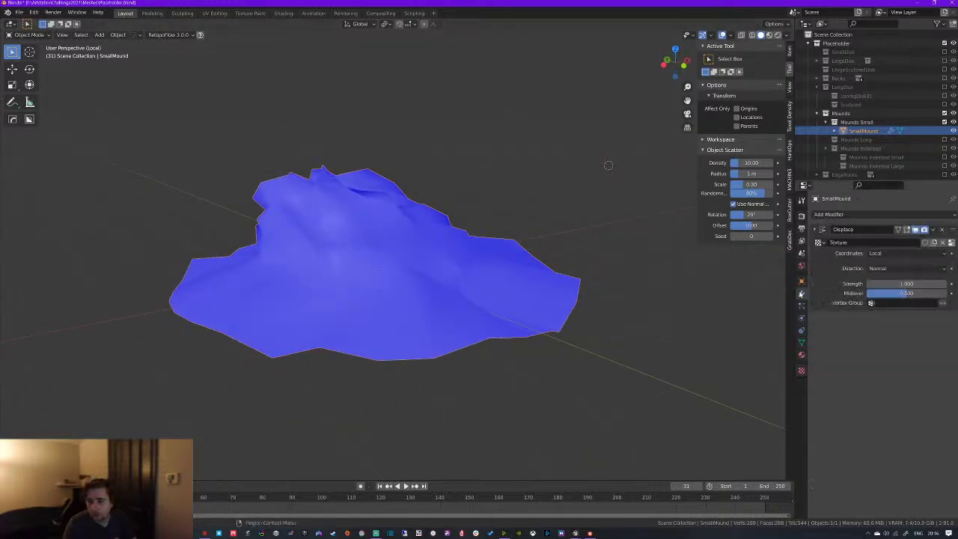
pyautogui.moveTo(388, 281); pyautogui.dragTo(385, 276)
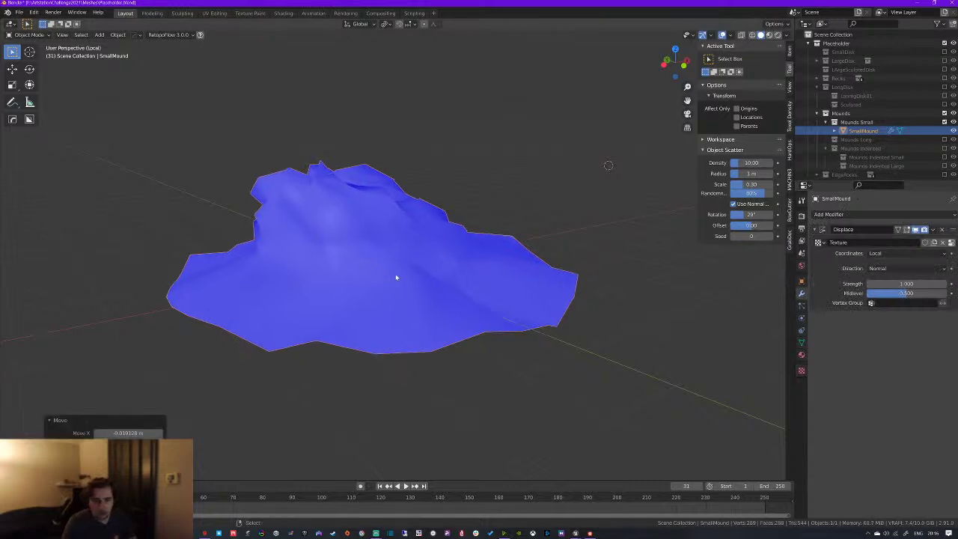
pyautogui.hotkey('ctrl', 'z')
pyautogui.click(857, 214)
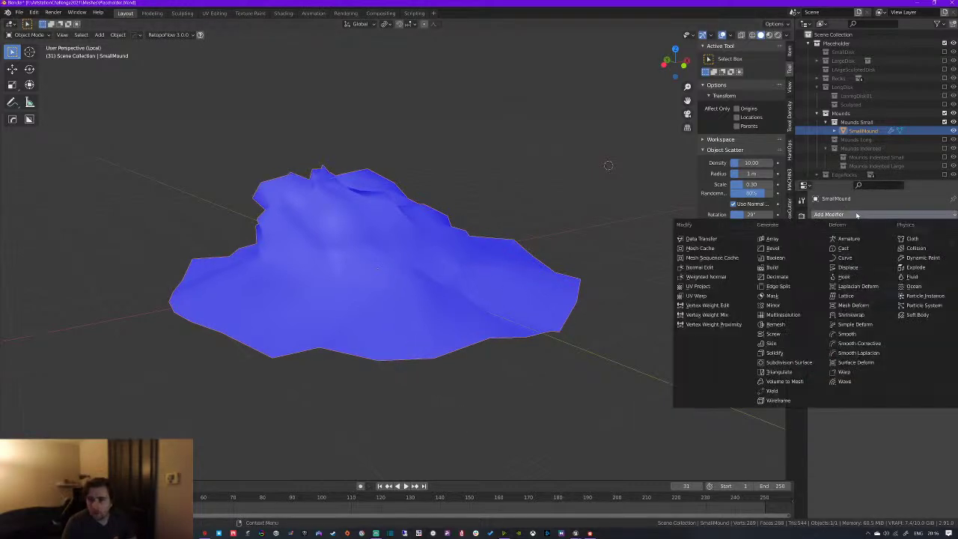
pyautogui.click(786, 314)
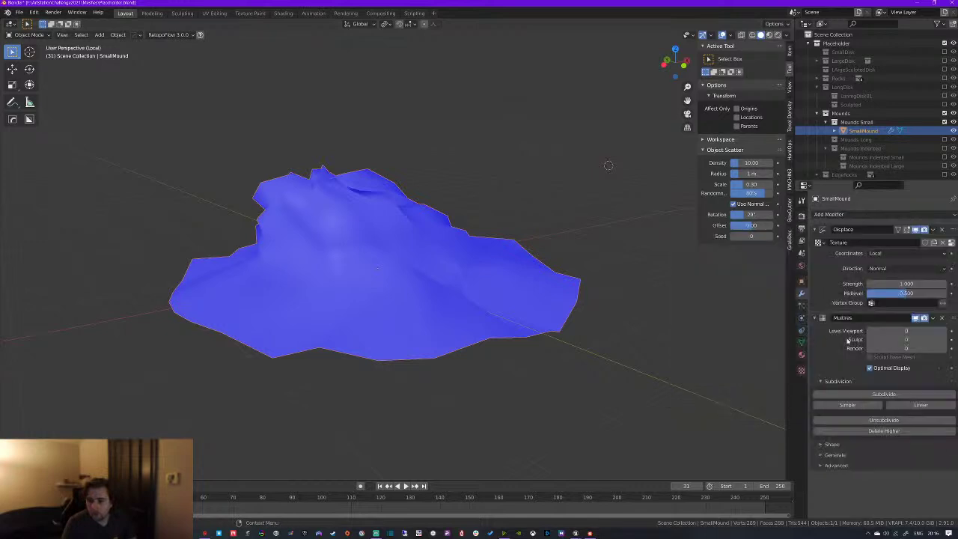
pyautogui.moveTo(951, 318); pyautogui.dragTo(951, 228)
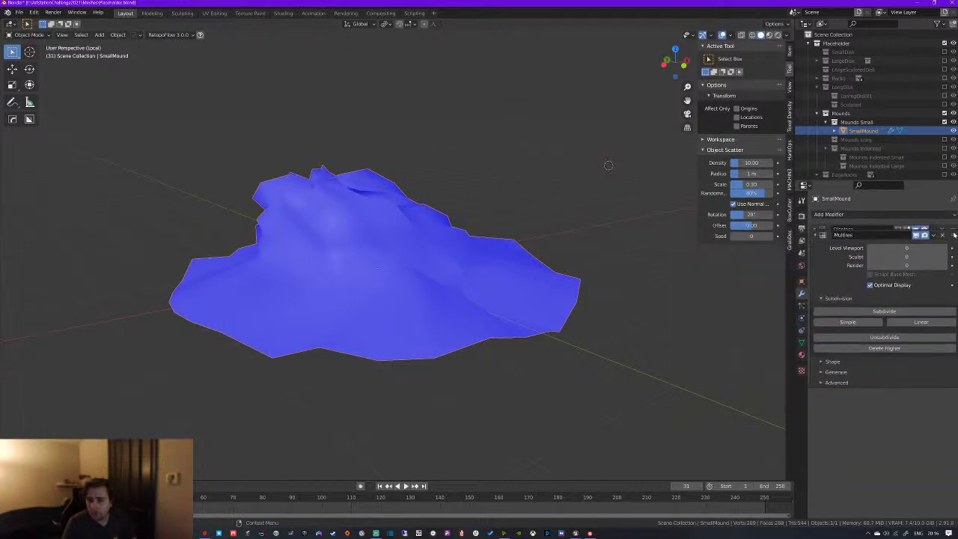
pyautogui.click(886, 306)
pyautogui.click(887, 306)
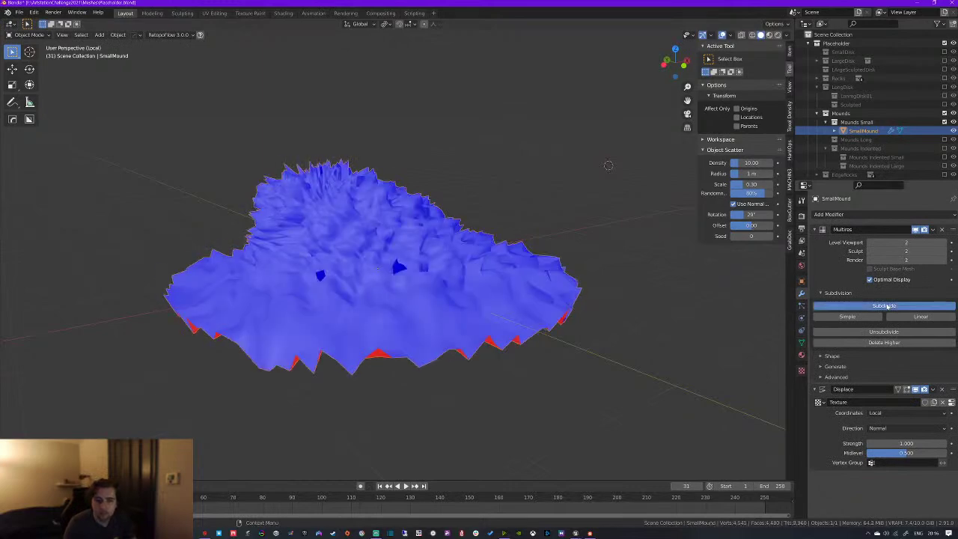
pyautogui.moveTo(589, 282); pyautogui.dragTo(475, 304, button='middle')
# Remove the Multiresolution and Displace modifiers from SmallMound and look at its topology in Edit Mode
pyautogui.click(942, 230)
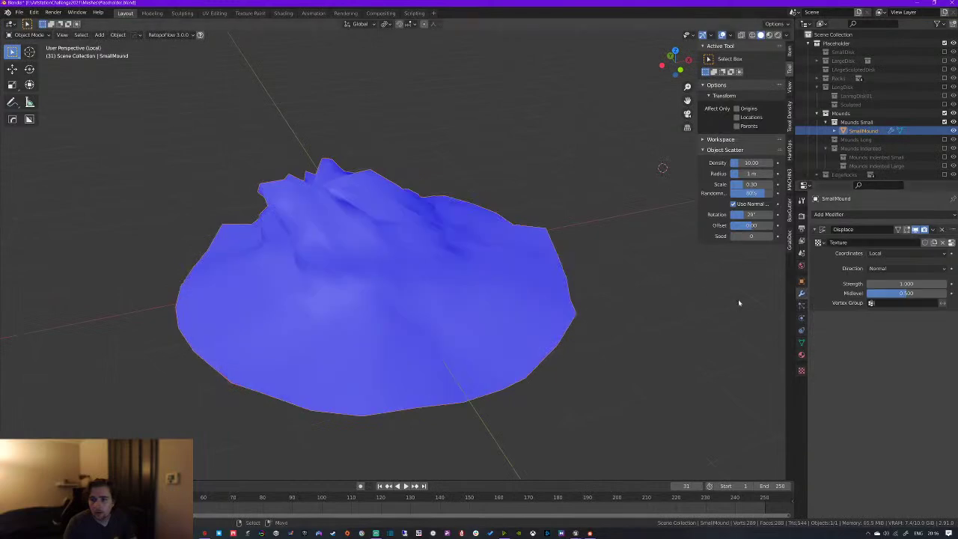
pyautogui.click(943, 230)
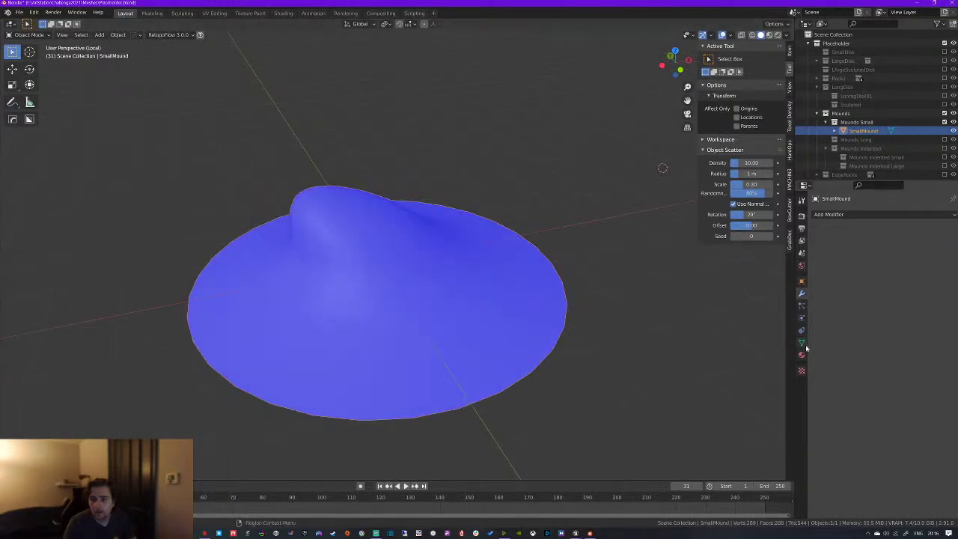
pyautogui.press('Tab')
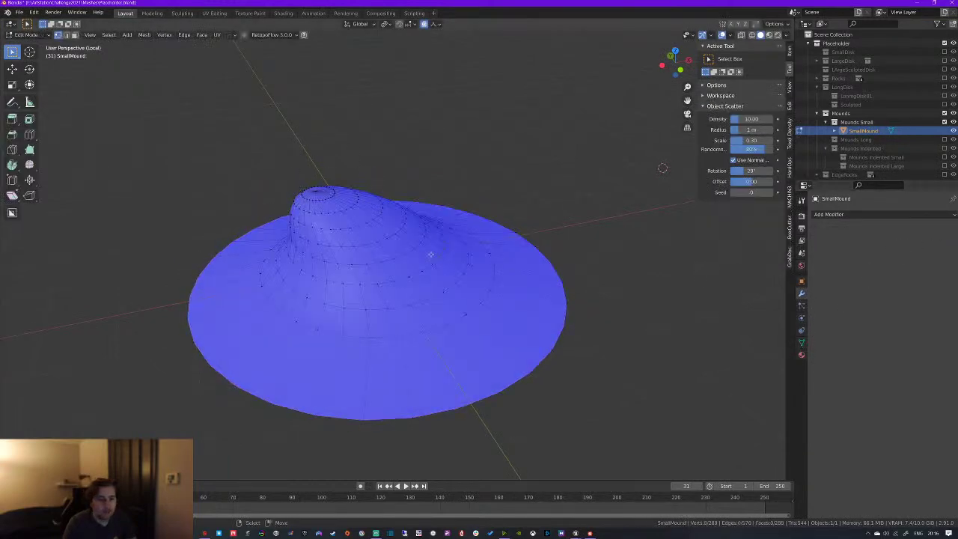
# Switch SmallMound to Sculpt Mode and sample the remesh voxel size from its surface
pyautogui.press('Tab')
pyautogui.click(744, 23)
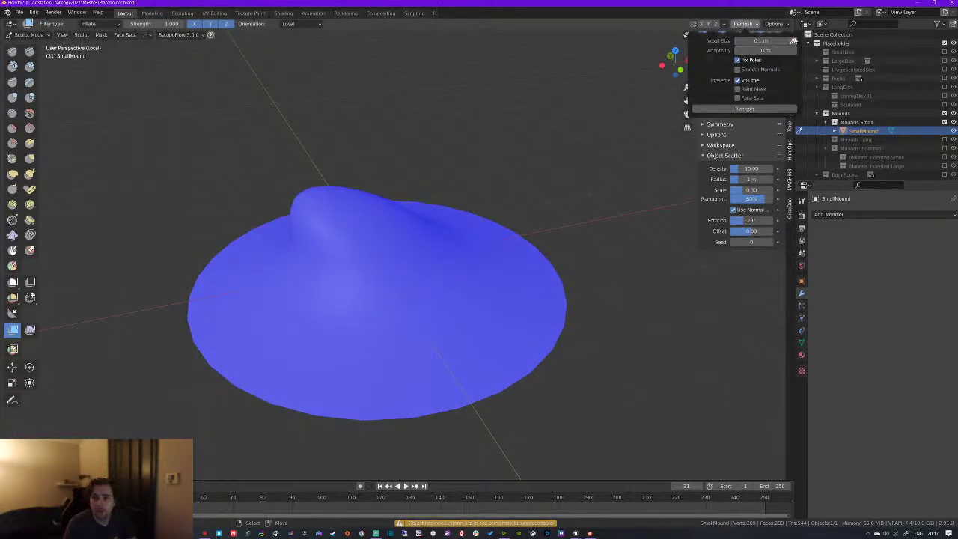
pyautogui.click(793, 42)
pyautogui.click(472, 232)
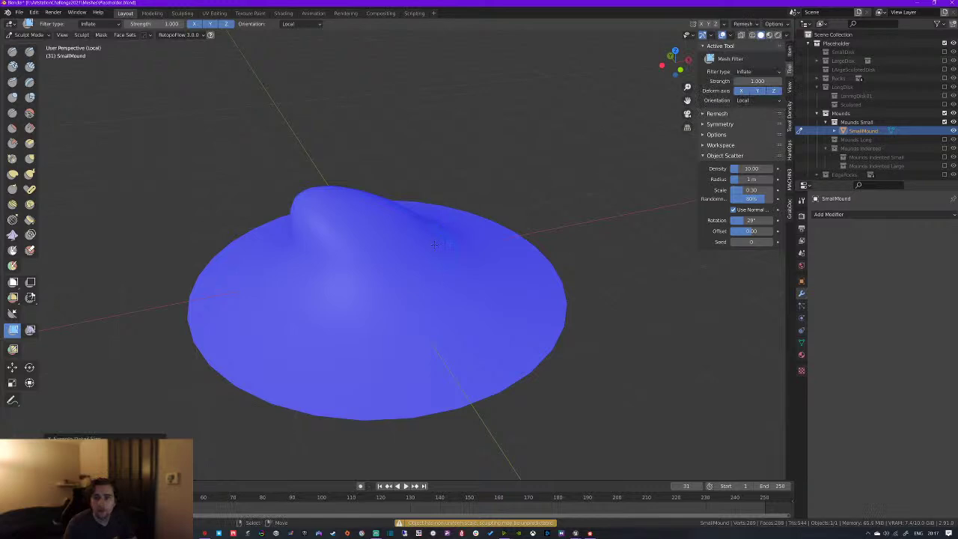
# Try a voxel remesh of SmallMound at a voxel size of 0.3 m
pyautogui.click(748, 24)
pyautogui.click(760, 42)
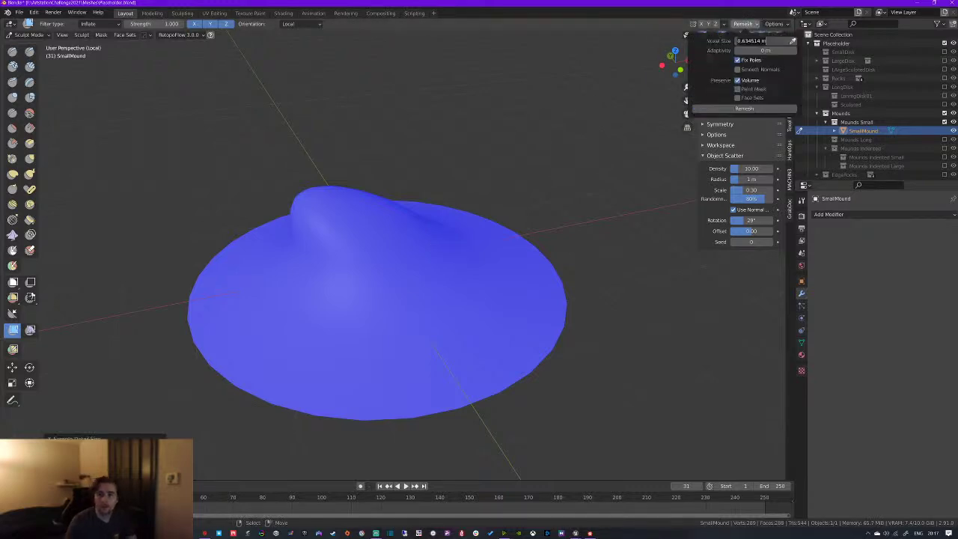
pyautogui.write('0')
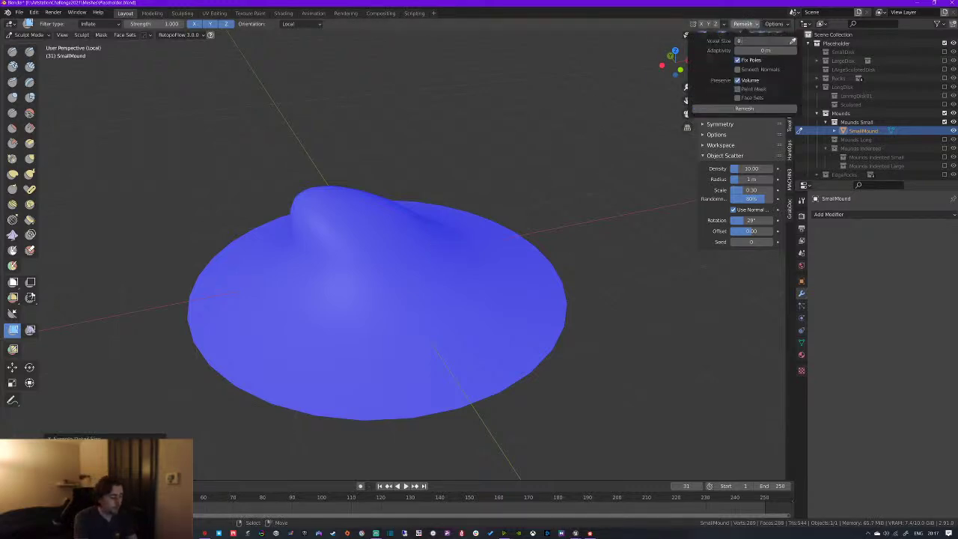
pyautogui.write('.3')
pyautogui.press('Return')
pyautogui.click(744, 109)
pyautogui.moveTo(550, 162); pyautogui.dragTo(437, 294, button='middle')
pyautogui.hotkey('ctrl', 'z')
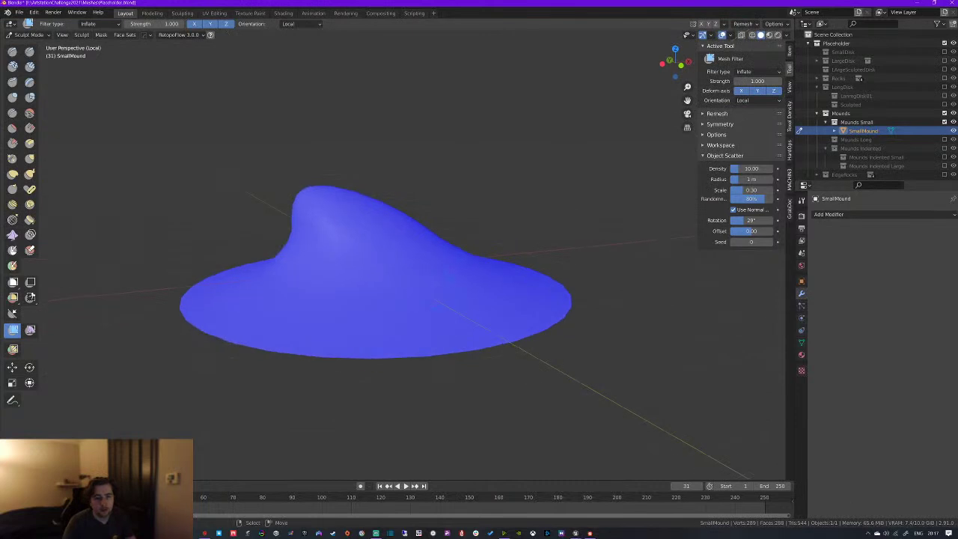
pyautogui.press('super')
pyautogui.press('super')
pyautogui.moveTo(389, 241); pyautogui.dragTo(358, 240, button='middle')
pyautogui.hotkey('alt', 'Tab')
pyautogui.hotkey('alt', 'Tab')
pyautogui.hotkey('alt', 'Tab')
pyautogui.hotkey('alt', 'Tab')
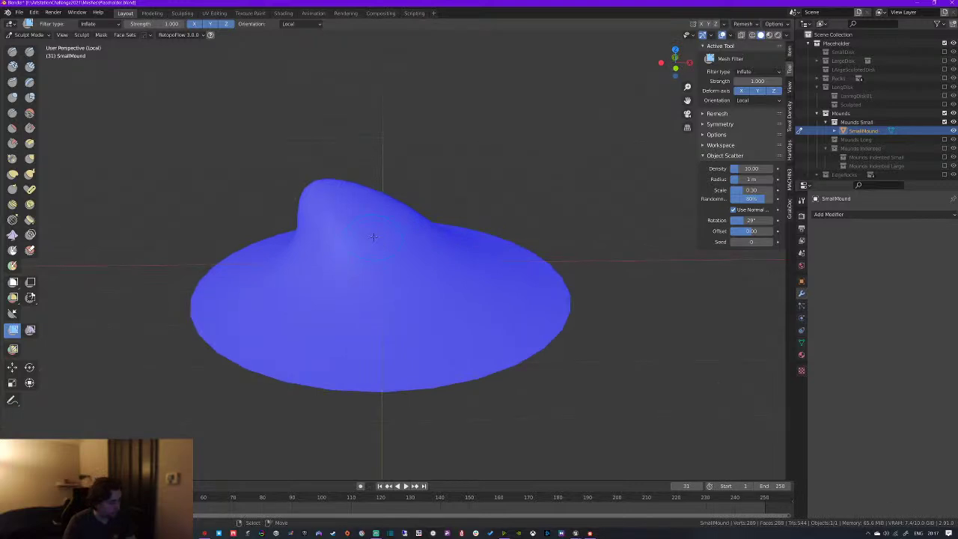
# Extrude SmallMound's flat base face downward in Edit Mode to give the mound a thick base, and return to Object Mode
pyautogui.hotkey('ctrl', 'Tab')
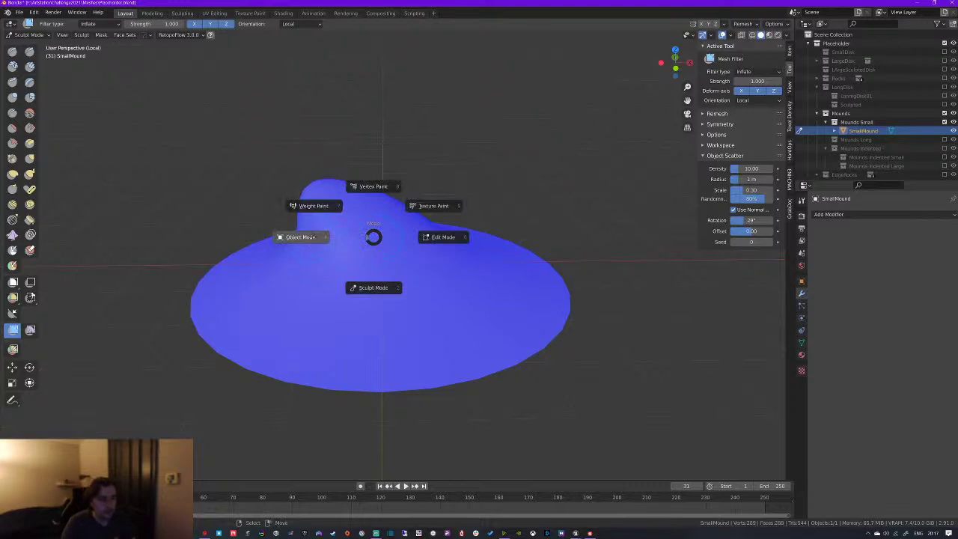
pyautogui.click(431, 238)
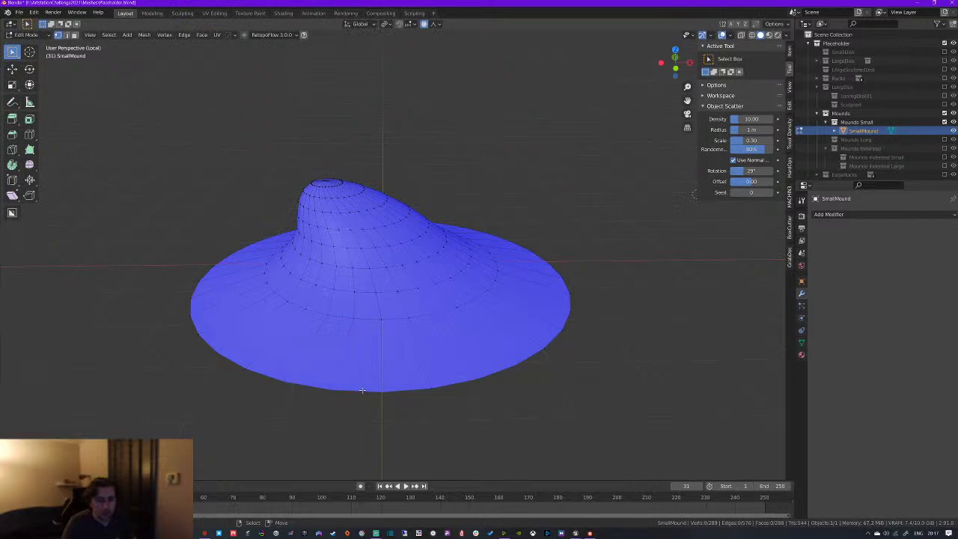
pyautogui.moveTo(363, 390); pyautogui.dragTo(612, 194, button='middle')
pyautogui.press('e')
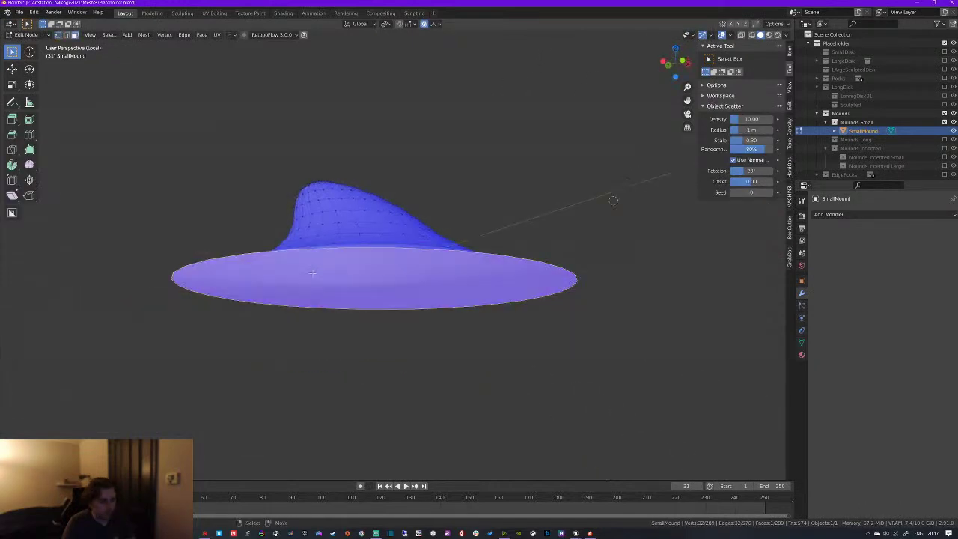
pyautogui.click(314, 291)
pyautogui.press('Tab')
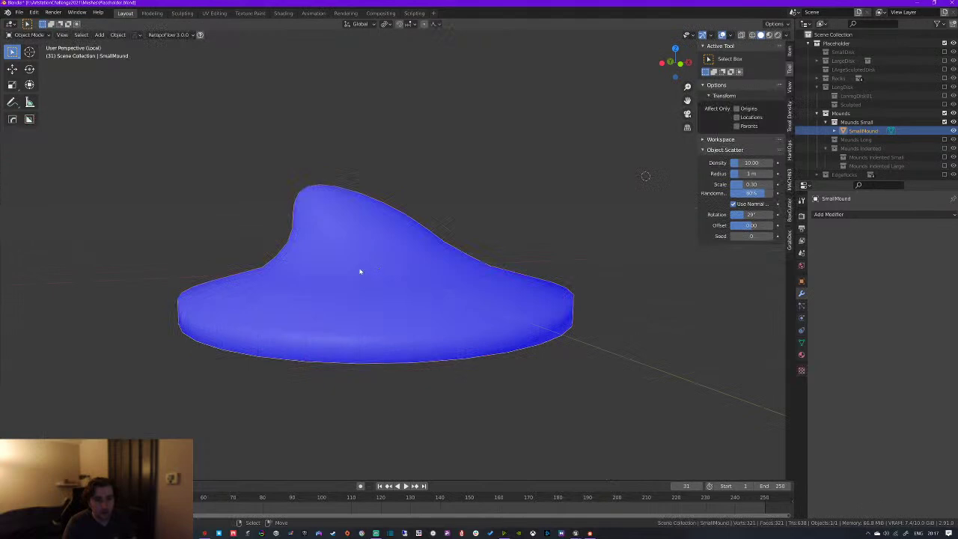
pyautogui.moveTo(359, 271); pyautogui.dragTo(377, 235, button='middle')
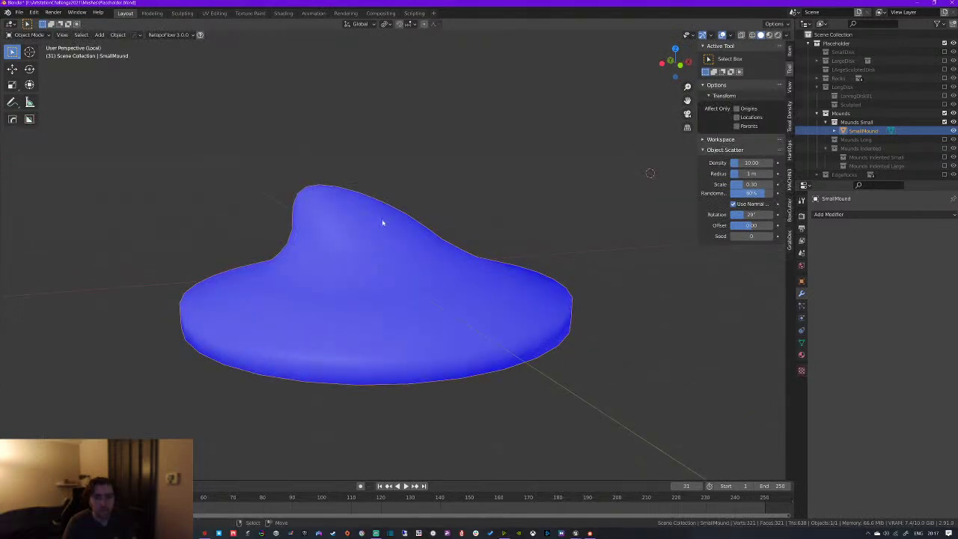
# Switch SmallMound to Sculpt Mode and try a voxel remesh at the current voxel size
pyautogui.hotkey('ctrl', 'Tab')
pyautogui.click(352, 282)
pyautogui.hotkey('ctrl', 'Tab')
pyautogui.click(380, 320)
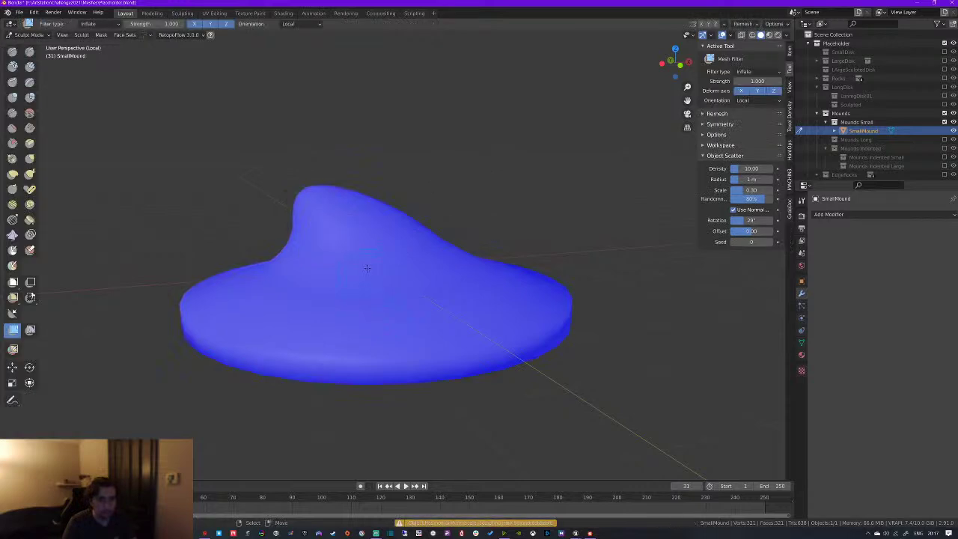
pyautogui.hotkey('ctrl', 'r')
pyautogui.hotkey('ctrl', 'z')
# Set the remesh voxel size to 0.2 m and voxel remesh SmallMound
pyautogui.click(749, 24)
pyautogui.click(762, 41)
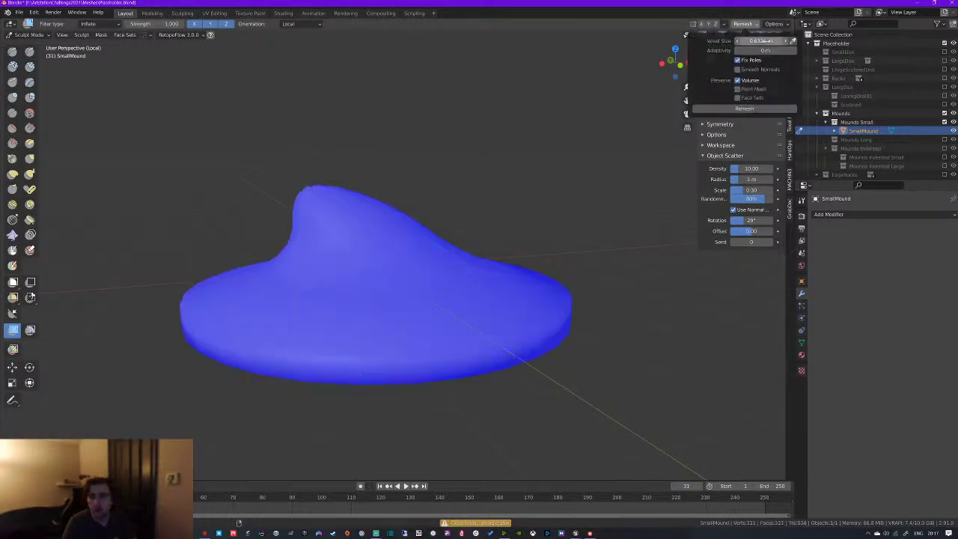
pyautogui.write('.1')
pyautogui.press('Return')
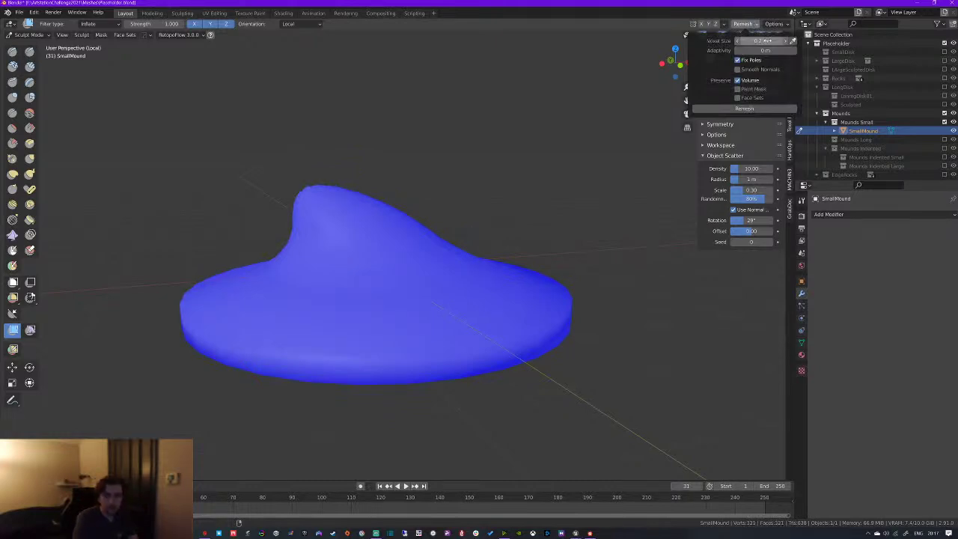
pyautogui.moveTo(389, 240); pyautogui.dragTo(352, 243, button='middle')
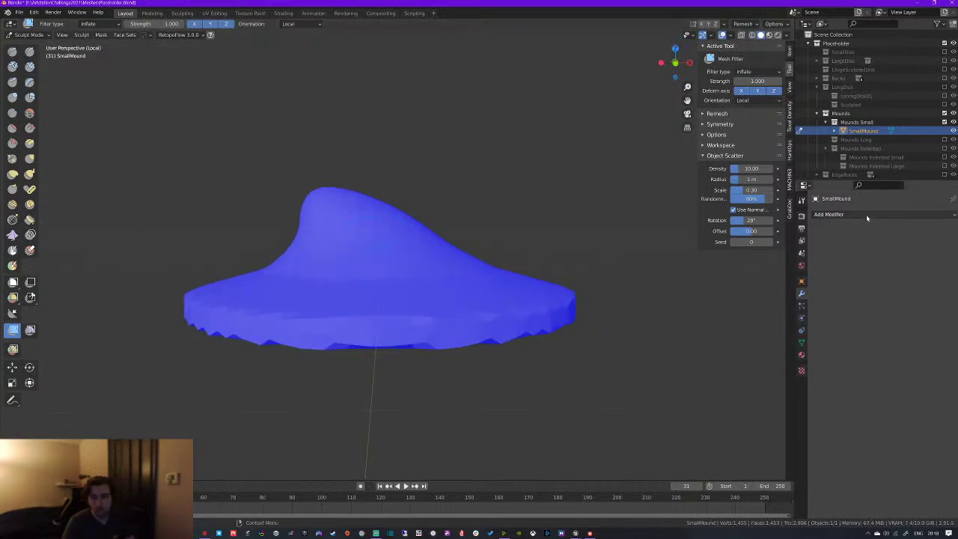
# Switch SmallMound from Sculpt Mode back to Object Mode
pyautogui.click(868, 215)
pyautogui.hotkey('ctrl', 'Tab')
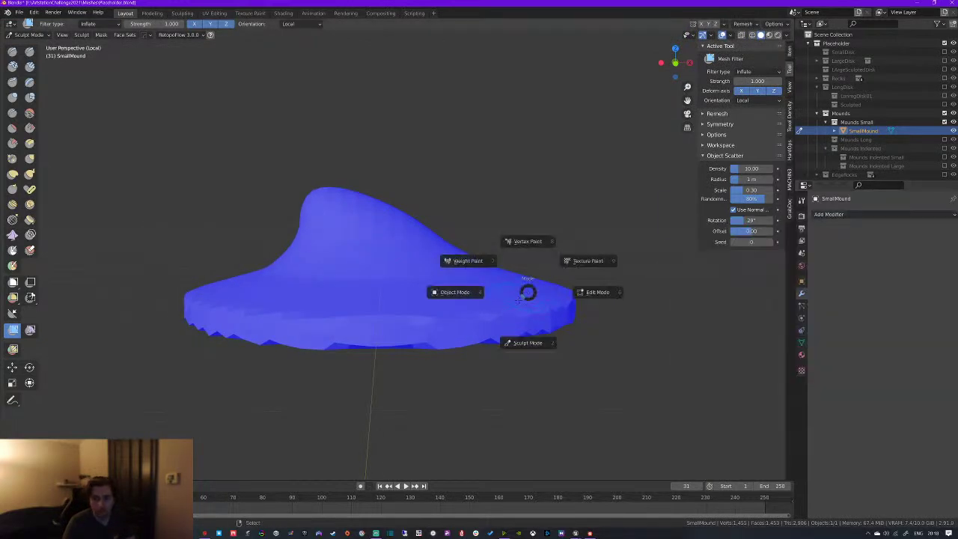
pyautogui.click(516, 333)
pyautogui.hotkey('ctrl', 'Tab')
pyautogui.click(490, 326)
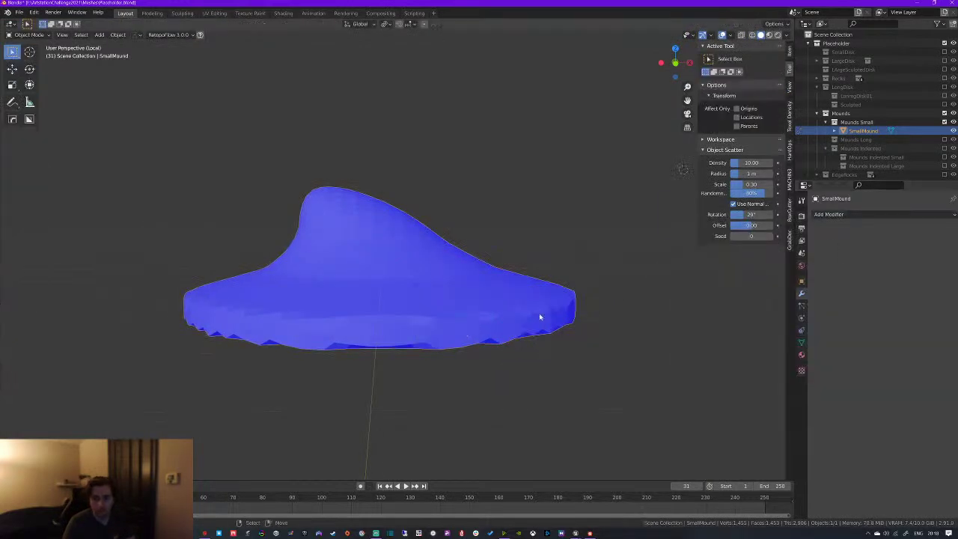
# Add a Multiresolution modifier to SmallMound and subdivide it twice
pyautogui.click(850, 216)
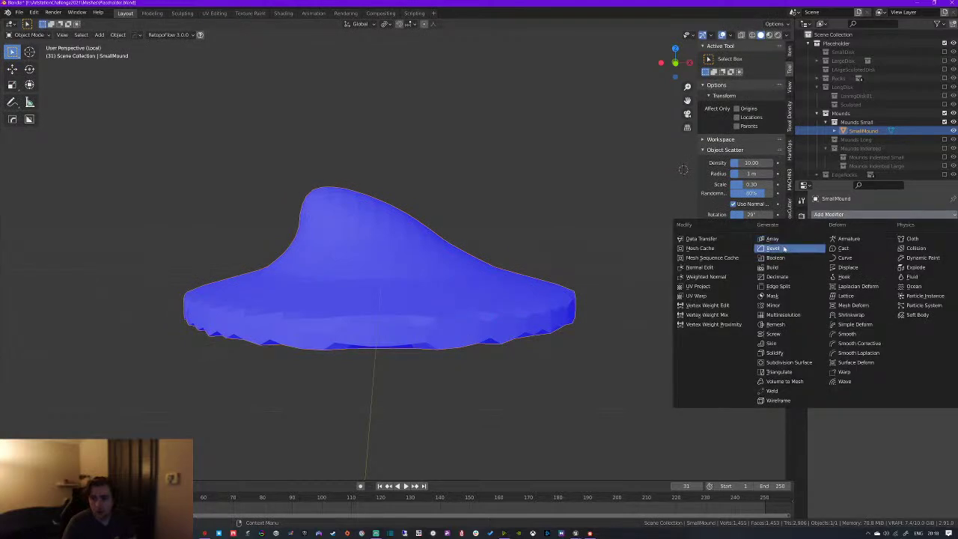
pyautogui.click(795, 315)
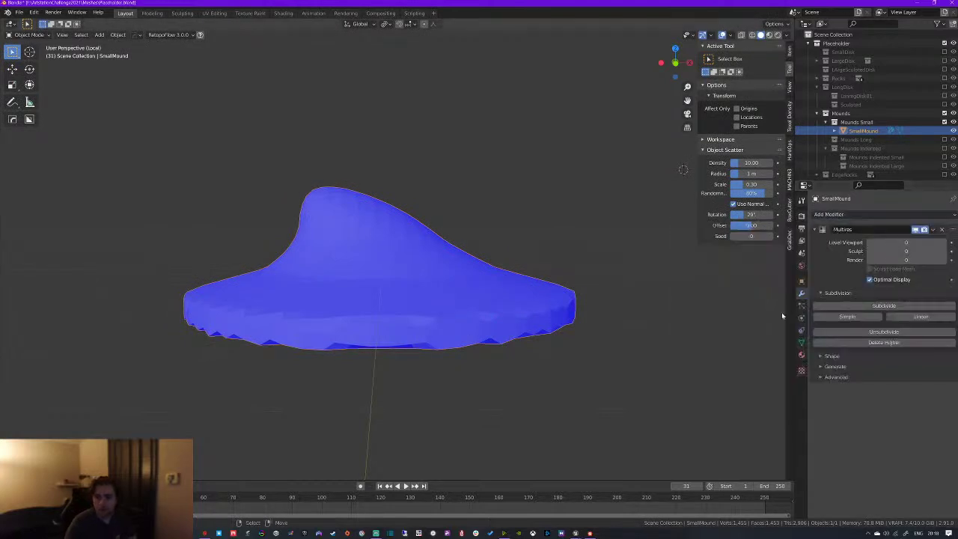
pyautogui.click(892, 307)
pyautogui.click(894, 307)
pyautogui.moveTo(507, 336)
pyautogui.mouseDown(button='middle')
pyautogui.moveTo(434, 349)
pyautogui.moveTo(480, 324)
pyautogui.moveTo(511, 327)
pyautogui.mouseUp(button='middle')
# Add a Displace modifier to SmallMound using the existing texture named Texture, with Local texture coordinates
pyautogui.click(862, 214)
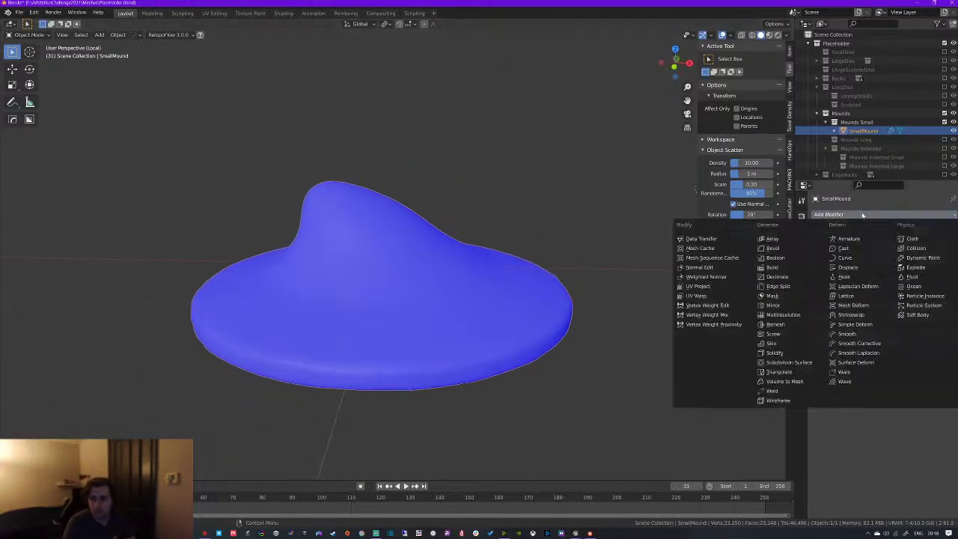
pyautogui.click(854, 268)
pyautogui.click(818, 402)
pyautogui.click(826, 417)
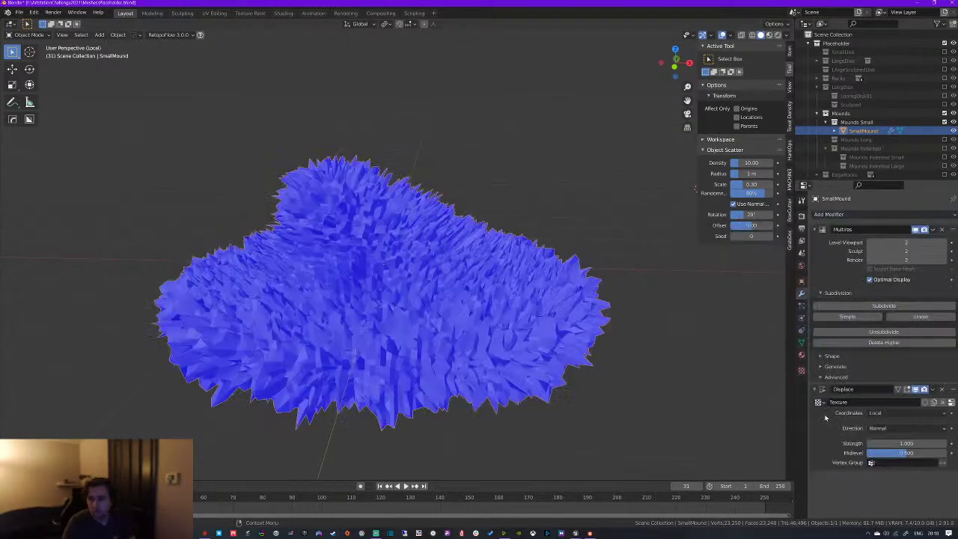
pyautogui.moveTo(540, 313); pyautogui.dragTo(597, 322, button='middle')
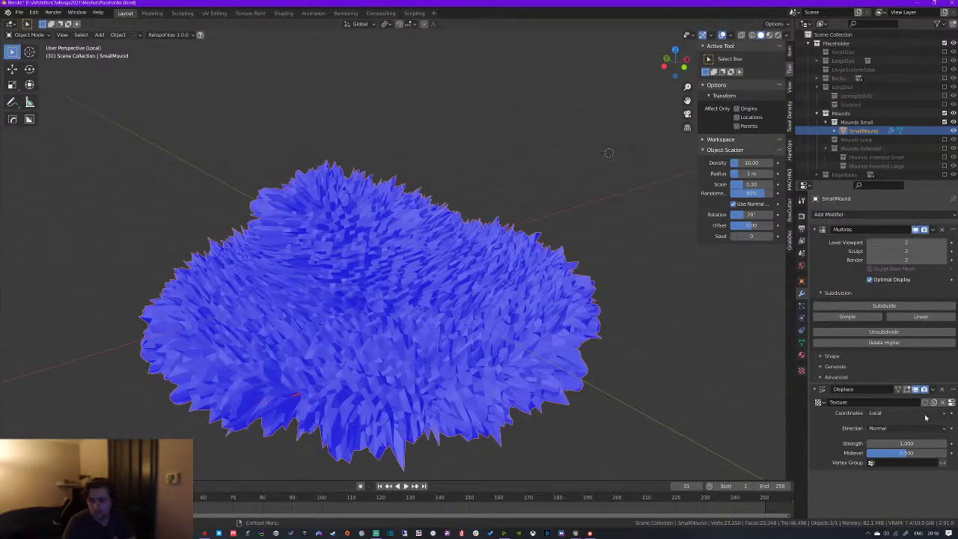
pyautogui.click(926, 414)
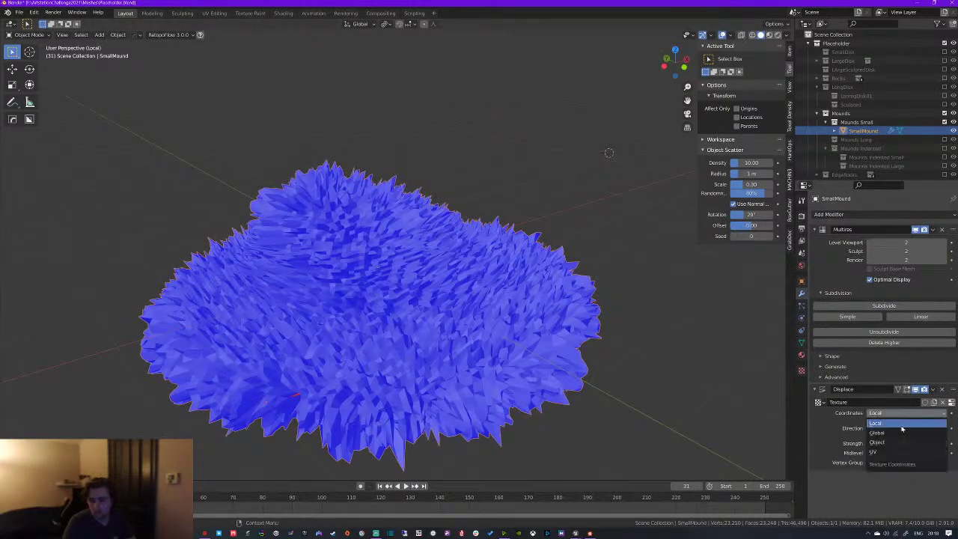
pyautogui.click(903, 424)
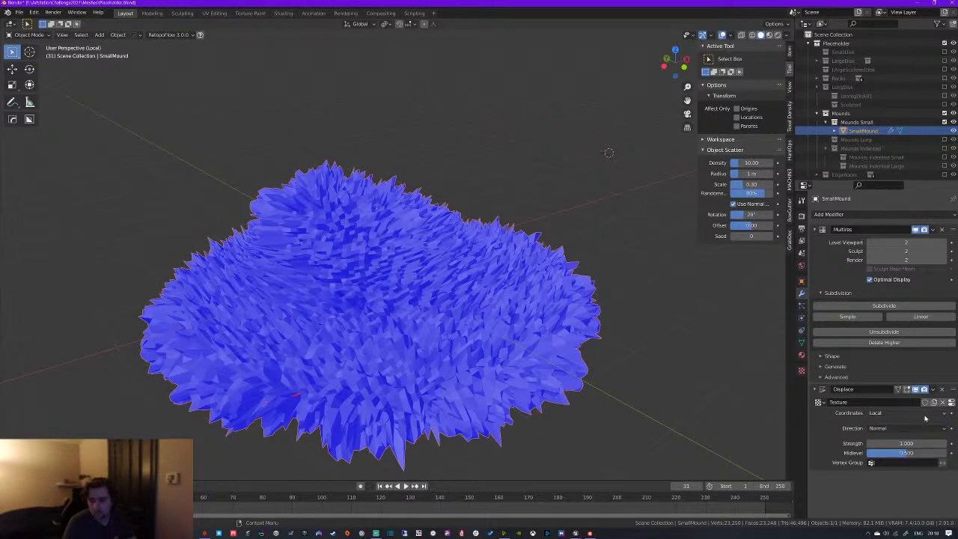
# Reduce the Displace modifier's strength to 0.1
pyautogui.moveTo(923, 443); pyautogui.dragTo(898, 444)
pyautogui.moveTo(479, 404); pyautogui.dragTo(453, 344, button='middle')
pyautogui.doubleClick(906, 443)
pyautogui.write('0.2')
pyautogui.moveTo(871, 443); pyautogui.dragTo(909, 444)
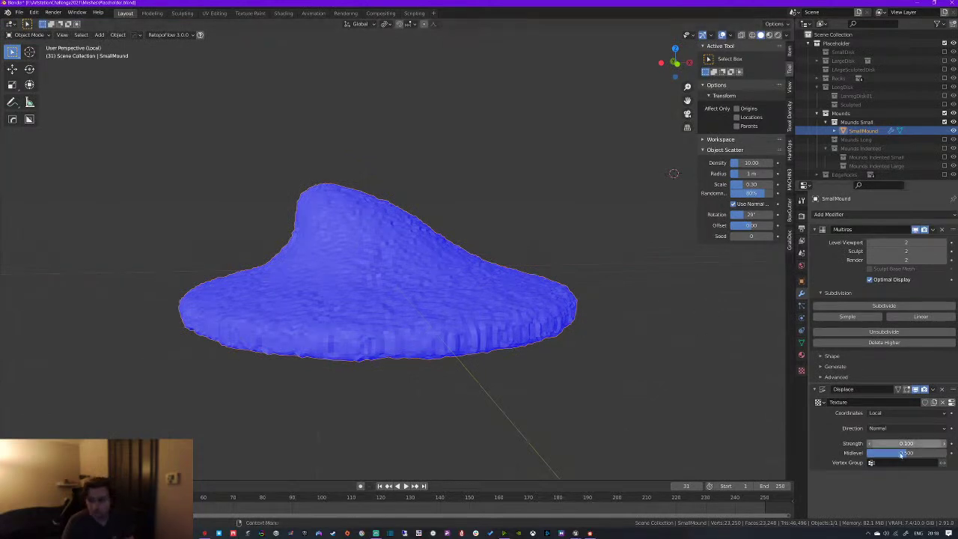
# Shade SmallMound smooth and set its Auto Smooth angle to 178°
pyautogui.scroll(3, 530, 321)
pyautogui.moveTo(529, 322); pyautogui.dragTo(417, 285, button='middle')
pyautogui.rightClick(402, 265)
pyautogui.click(389, 262)
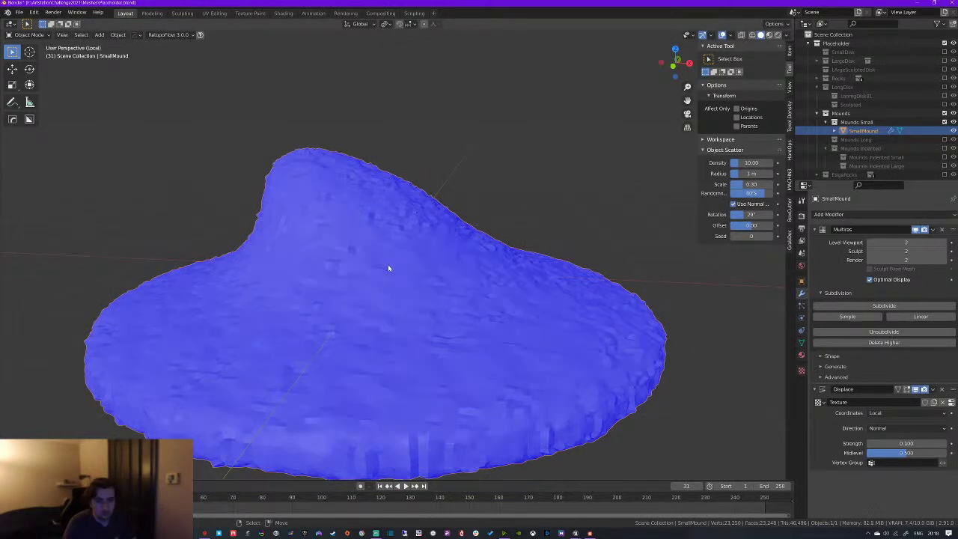
pyautogui.click(801, 342)
pyautogui.click(813, 363)
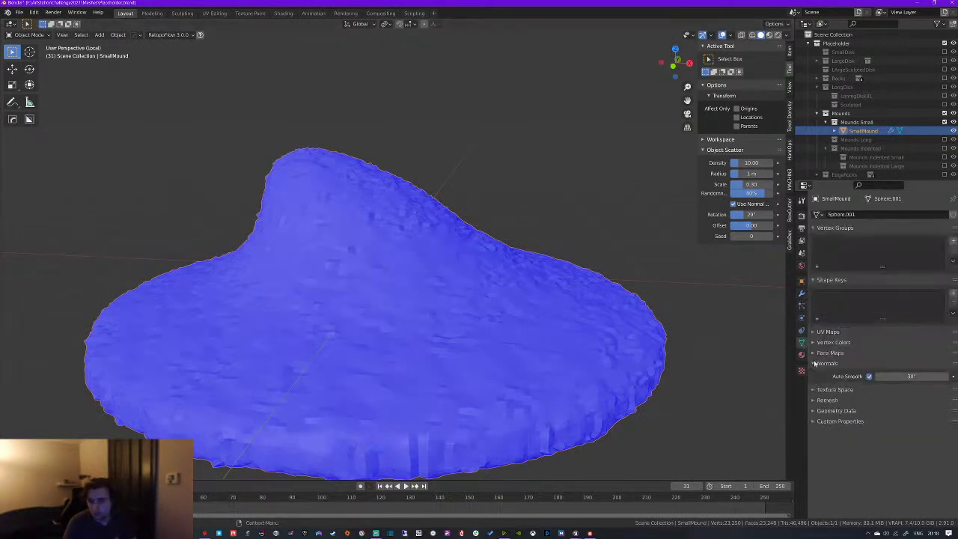
pyautogui.click(869, 376)
pyautogui.moveTo(661, 308); pyautogui.dragTo(372, 278, button='middle')
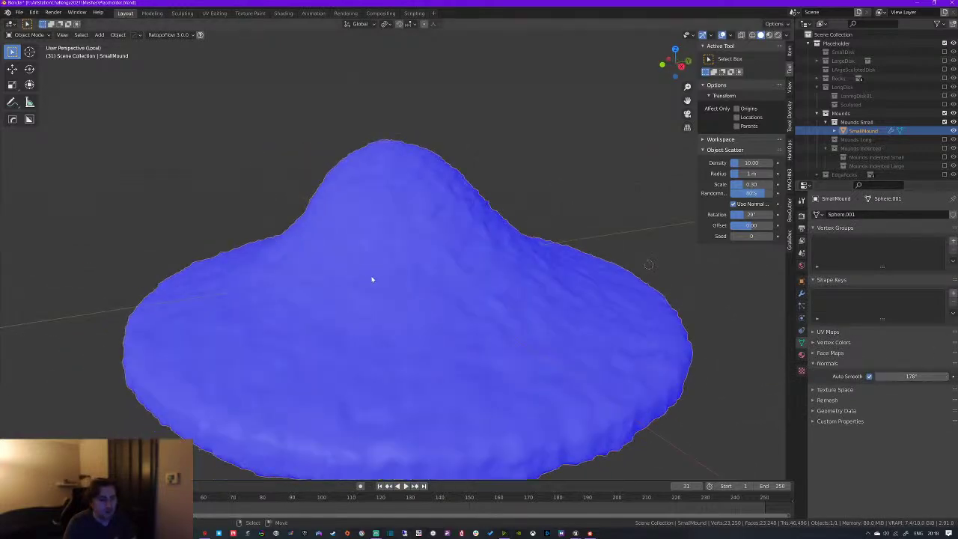
# Open SmallMound's material settings
pyautogui.click(801, 354)
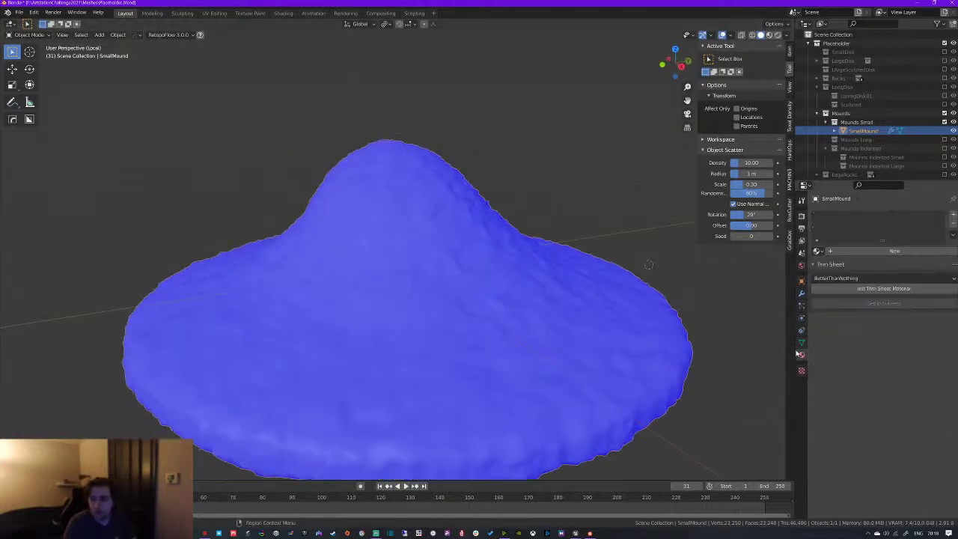
# Set the strength of SmallMound's Displace modifier to 0.3
pyautogui.click(802, 295)
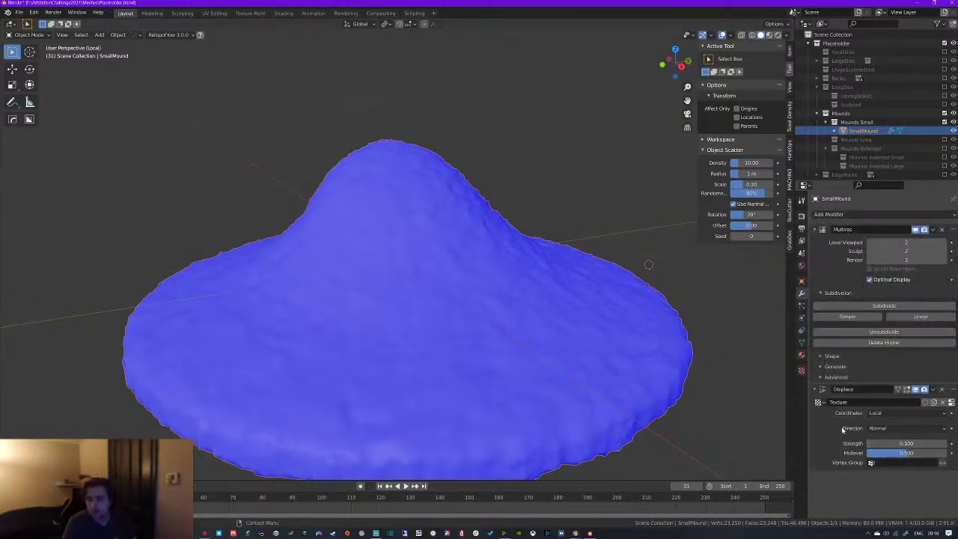
pyautogui.click(897, 428)
pyautogui.click(905, 443)
pyautogui.write('0.1')
pyautogui.write('0.3')
pyautogui.press('Return')
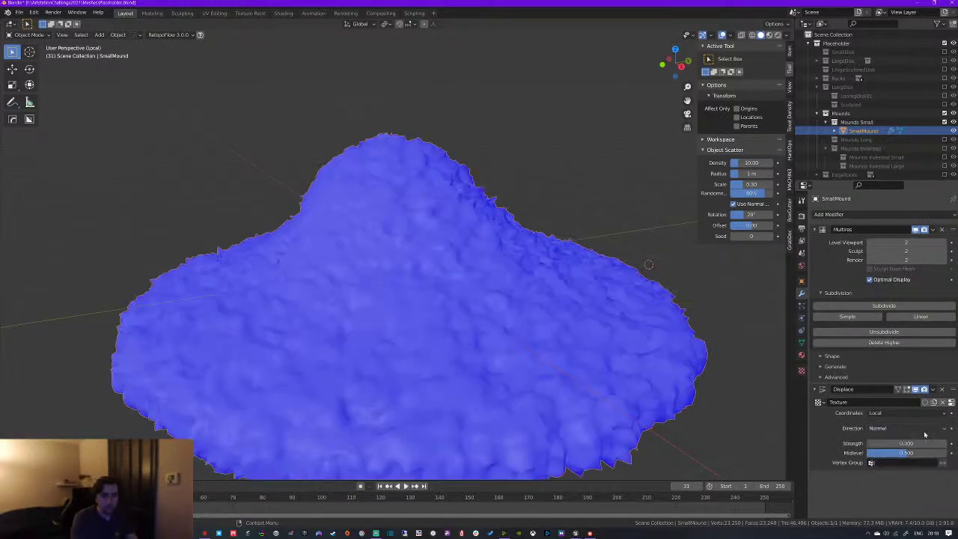
pyautogui.moveTo(576, 375); pyautogui.dragTo(374, 330, button='middle')
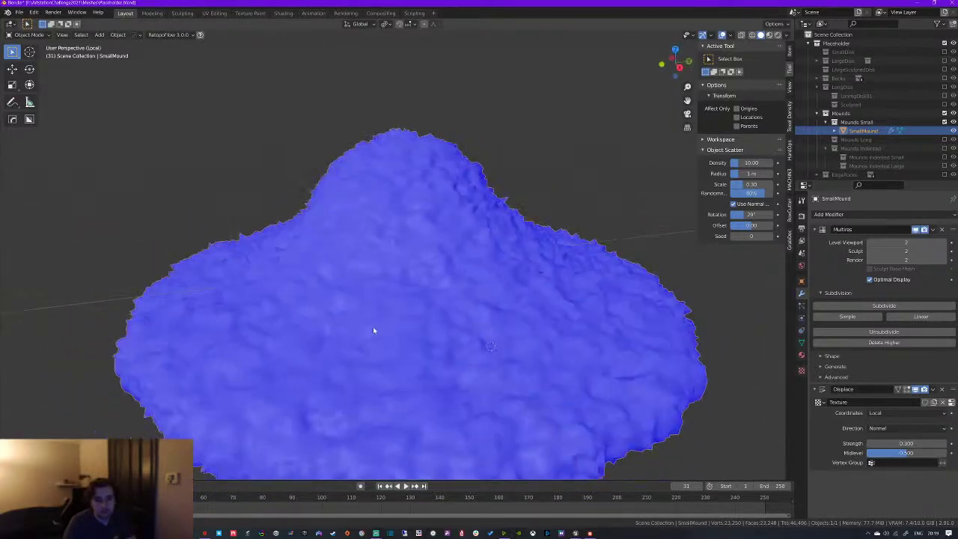
# Hide the Displace modifier's effect in the viewport and switch SmallMound to Sculpt Mode
pyautogui.click(916, 390)
pyautogui.click(916, 390)
pyautogui.click(916, 390)
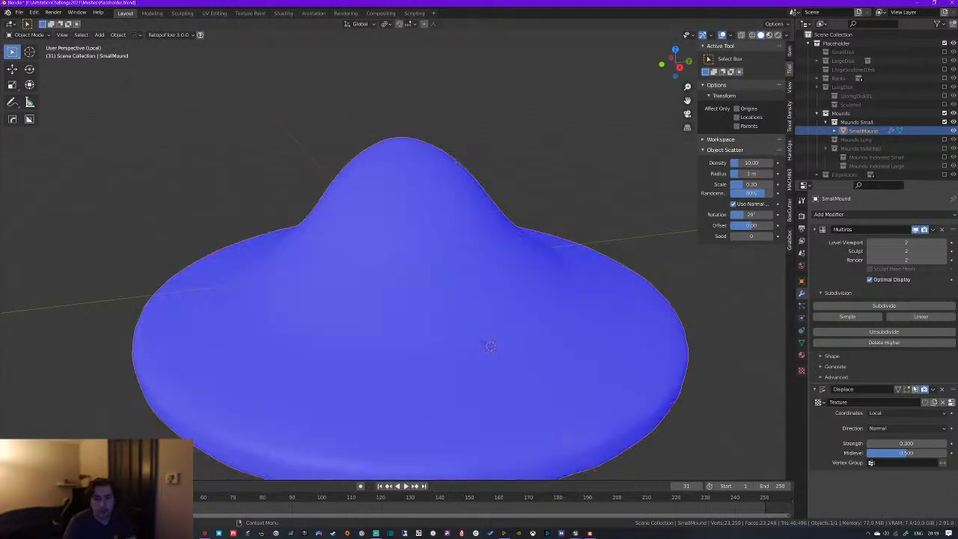
pyautogui.hotkey('ctrl', 'Tab')
pyautogui.click(417, 304)
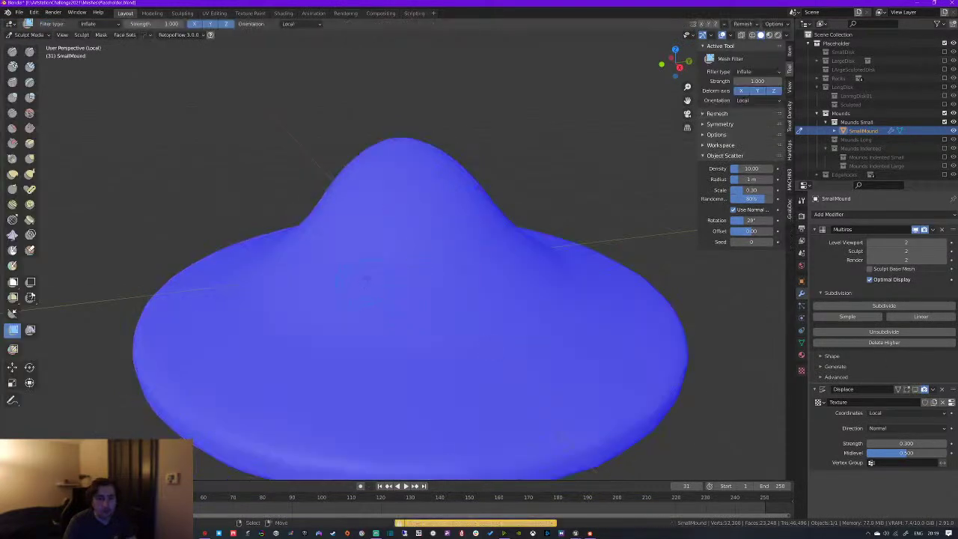
pyautogui.moveTo(417, 304); pyautogui.dragTo(375, 218, button='middle')
pyautogui.moveTo(376, 218)
pyautogui.mouseDown()
pyautogui.moveTo(350, 222)
pyautogui.moveTo(367, 225)
pyautogui.mouseUp()
pyautogui.hotkey('ctrl', 'z')
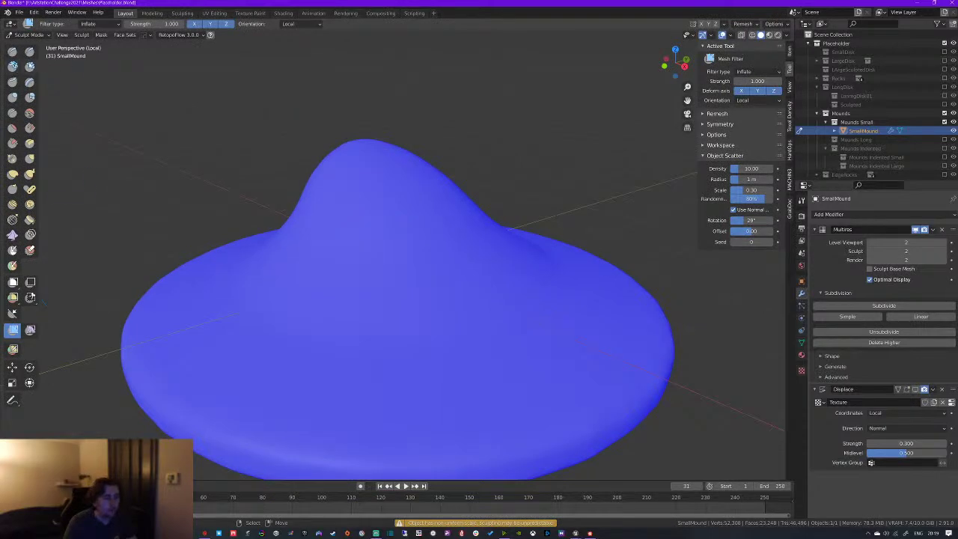
# Enlarge the Clay Strips brush radius to about 166 px and sculpt strokes on the slope beside the mound's peak
pyautogui.press('c')
pyautogui.moveTo(379, 300); pyautogui.dragTo(388, 197)
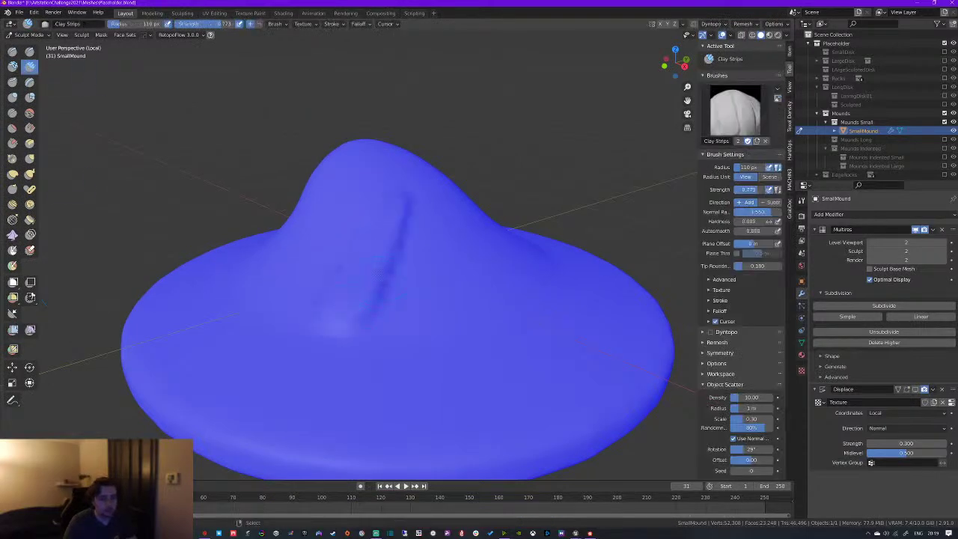
pyautogui.hotkey('ctrl', 'z')
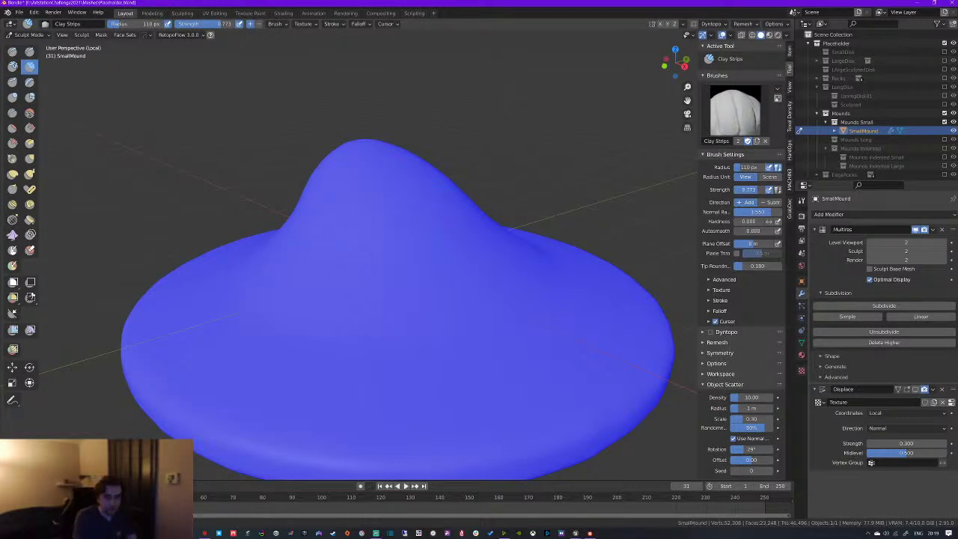
pyautogui.press(']')
pyautogui.press(']')
pyautogui.moveTo(327, 254)
pyautogui.mouseDown(button='middle')
pyautogui.moveTo(297, 264)
pyautogui.moveTo(325, 236)
pyautogui.mouseUp(button='middle')
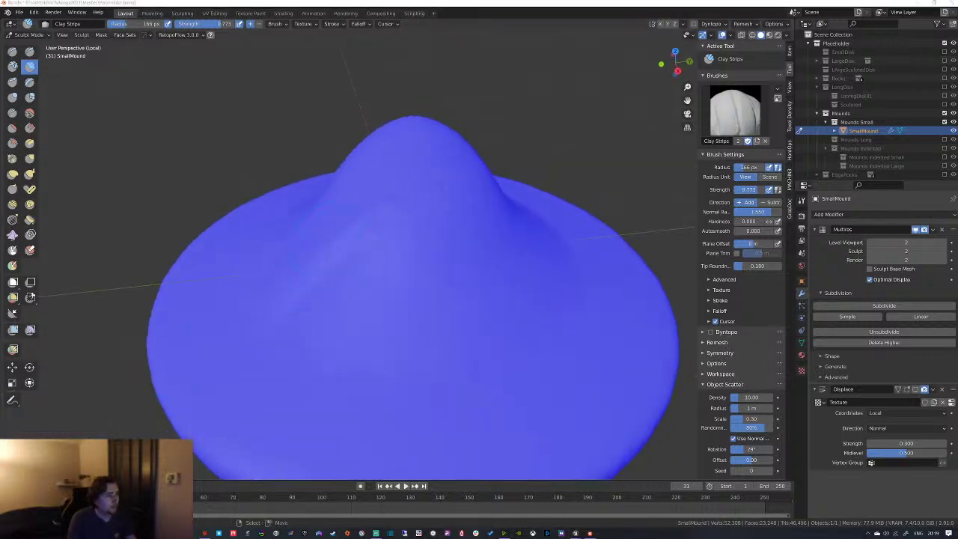
pyautogui.moveTo(385, 191); pyautogui.dragTo(400, 185, button='middle')
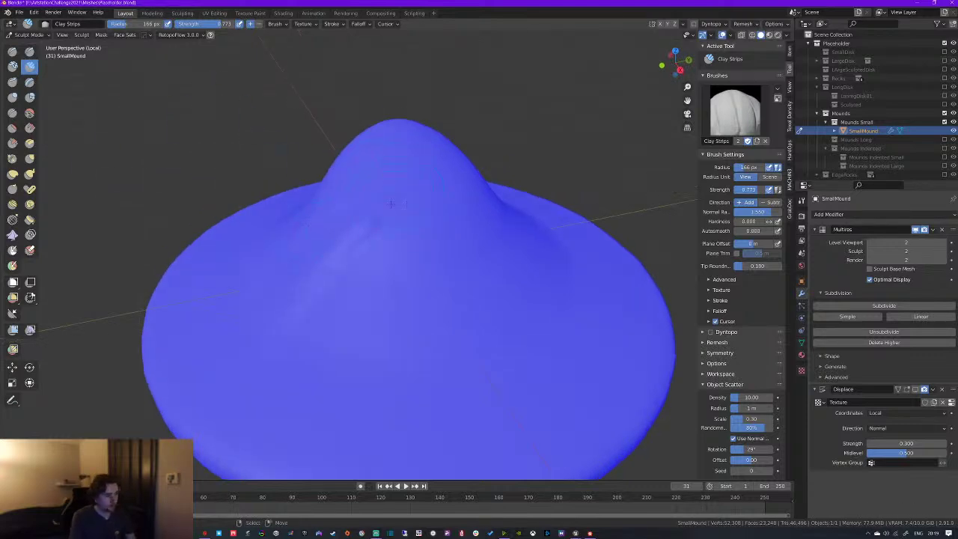
pyautogui.moveTo(307, 196); pyautogui.dragTo(328, 251)
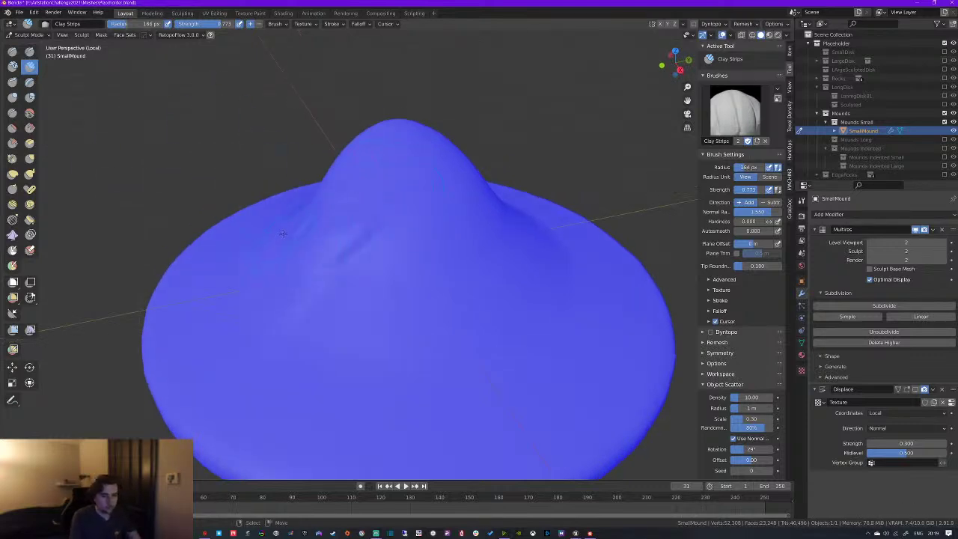
# Carve folds and creases all around the mound's peak and slopes with the Draw Sharp brush in subtract direction
pyautogui.click(30, 51)
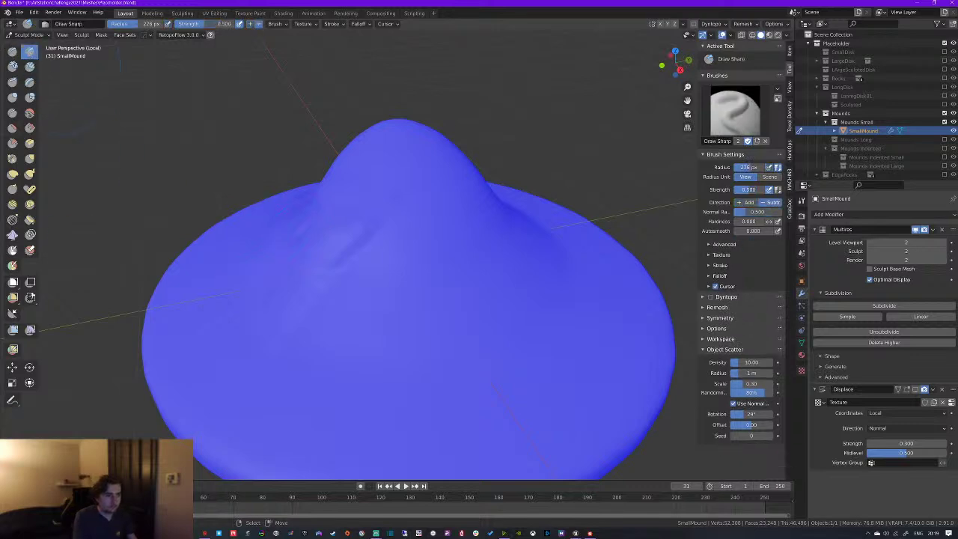
pyautogui.moveTo(390, 247); pyautogui.dragTo(471, 243, button='middle')
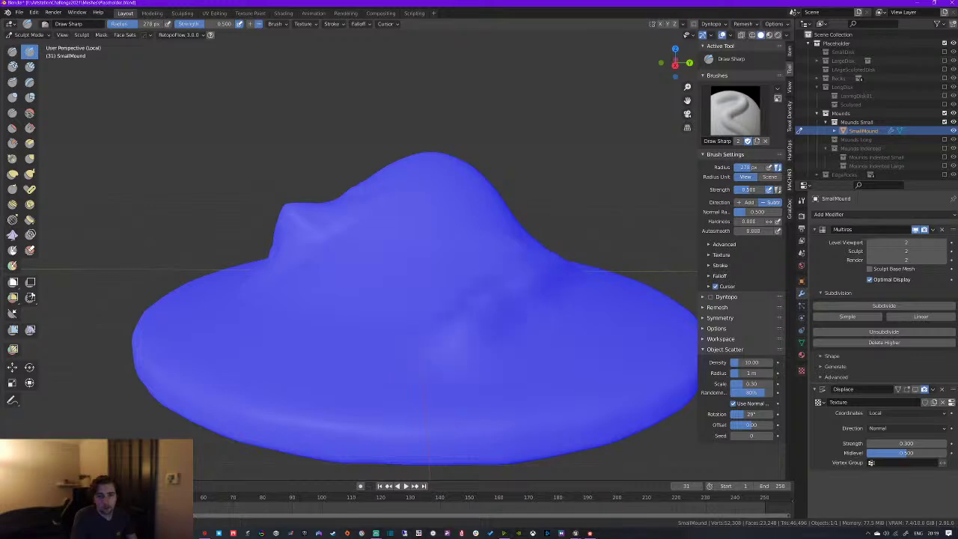
pyautogui.moveTo(423, 351)
pyautogui.mouseDown(button='middle')
pyautogui.moveTo(435, 419)
pyautogui.moveTo(341, 247)
pyautogui.moveTo(352, 297)
pyautogui.mouseUp(button='middle')
pyautogui.moveTo(370, 337); pyautogui.dragTo(517, 247)
pyautogui.moveTo(360, 336)
pyautogui.mouseDown(button='middle')
pyautogui.moveTo(285, 299)
pyautogui.moveTo(219, 291)
pyautogui.mouseUp(button='middle')
pyautogui.scroll(4, 248, 293)
pyautogui.moveTo(124, 283); pyautogui.dragTo(321, 172, button='middle')
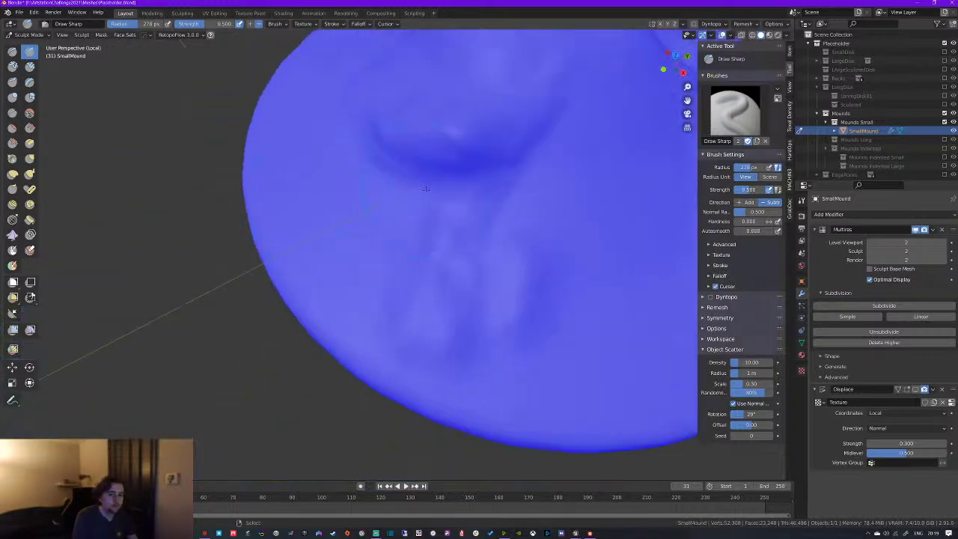
pyautogui.moveTo(385, 242); pyautogui.dragTo(400, 249)
pyautogui.scroll(-5, 401, 177)
pyautogui.moveTo(401, 176); pyautogui.dragTo(300, 209, button='middle')
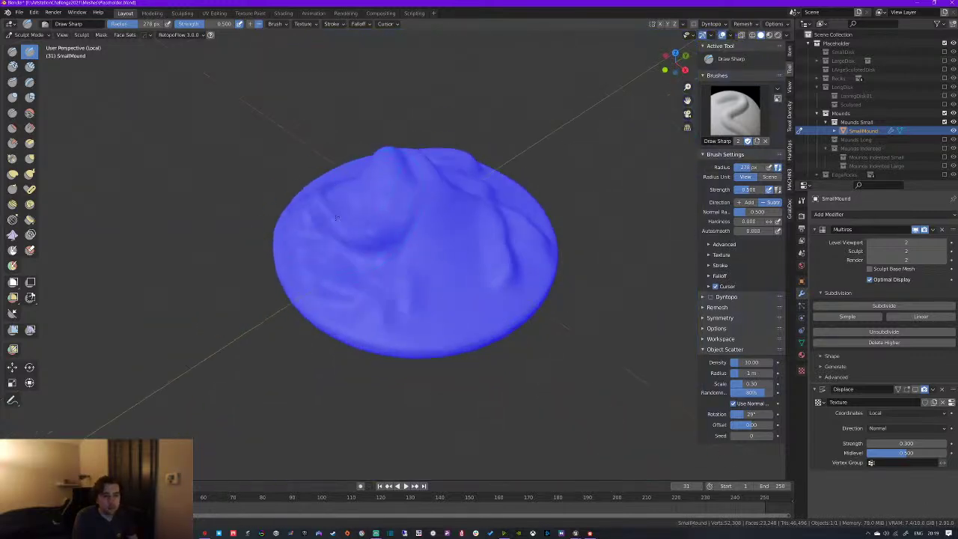
pyautogui.moveTo(384, 235); pyautogui.dragTo(449, 273)
pyautogui.moveTo(419, 247); pyautogui.dragTo(391, 211, button='middle')
pyautogui.moveTo(404, 176)
pyautogui.mouseDown()
pyautogui.moveTo(427, 157)
pyautogui.moveTo(416, 155)
pyautogui.mouseUp()
pyautogui.moveTo(462, 193); pyautogui.dragTo(459, 162, button='middle')
pyautogui.moveTo(419, 303); pyautogui.dragTo(397, 312)
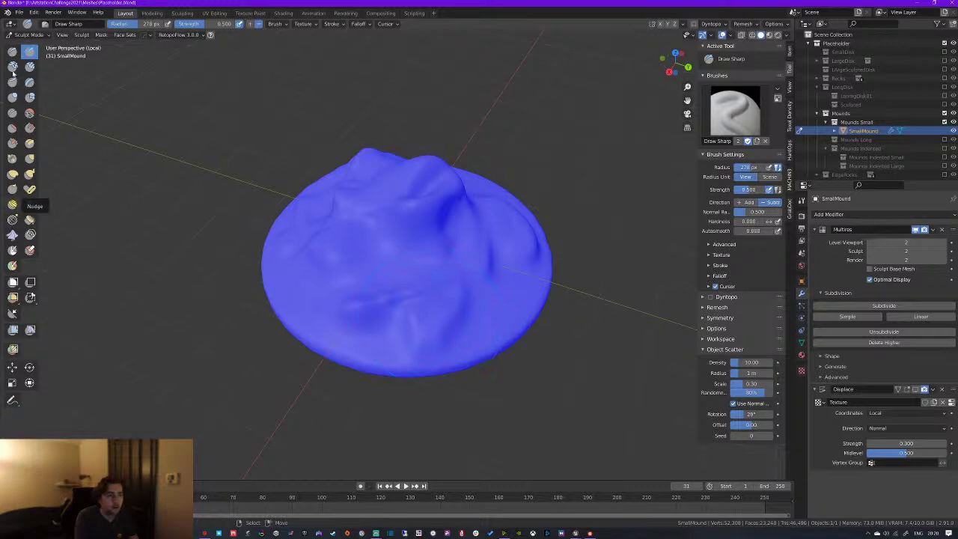
# Build up raised folds around the mound's peak and lower slopes with the Draw brush in add direction
pyautogui.click(13, 54)
pyautogui.moveTo(404, 300); pyautogui.dragTo(433, 308, button='middle')
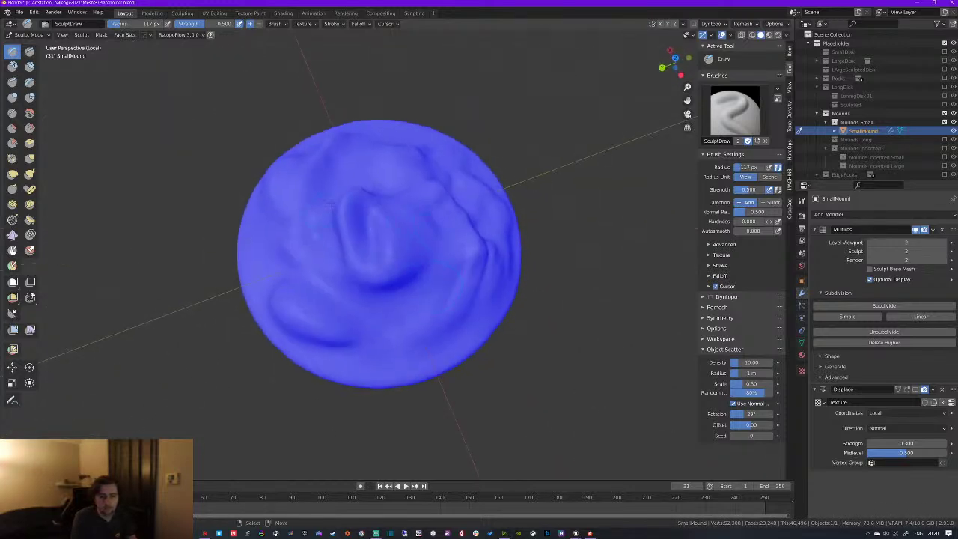
pyautogui.moveTo(344, 212); pyautogui.dragTo(372, 252, button='middle')
pyautogui.moveTo(379, 304); pyautogui.dragTo(384, 253, button='middle')
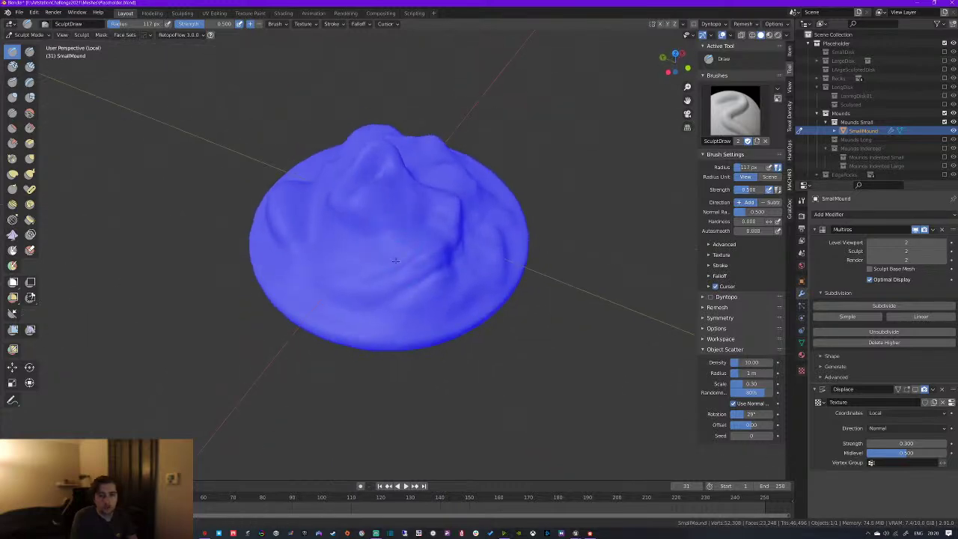
# Show the Displace modifier in the viewport again, return to Object Mode and inspect the displaced sculpt
pyautogui.click(916, 390)
pyautogui.click(916, 390)
pyautogui.click(916, 390)
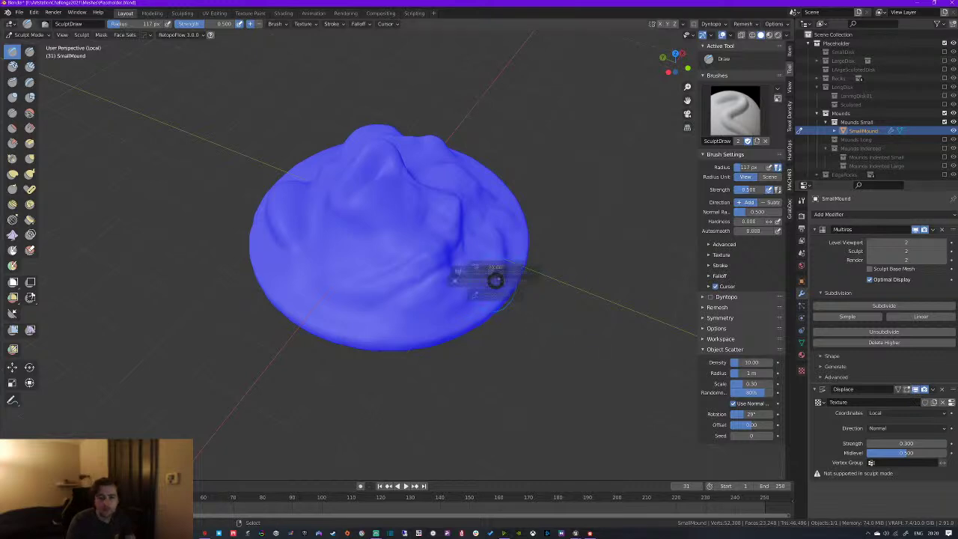
pyautogui.hotkey('ctrl', 'Tab')
pyautogui.click(422, 281)
pyautogui.moveTo(361, 291); pyautogui.dragTo(420, 289, button='middle')
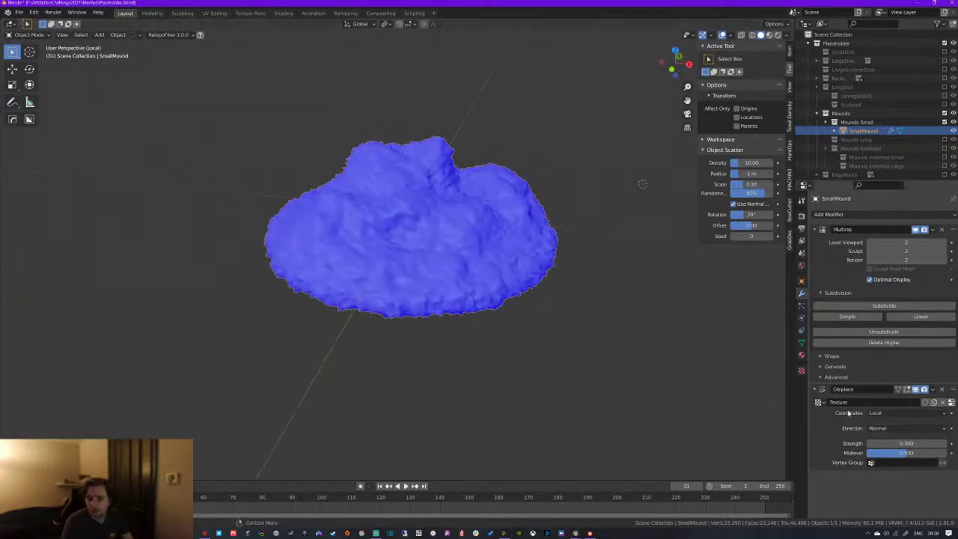
pyautogui.moveTo(719, 327); pyautogui.dragTo(410, 258, button='middle')
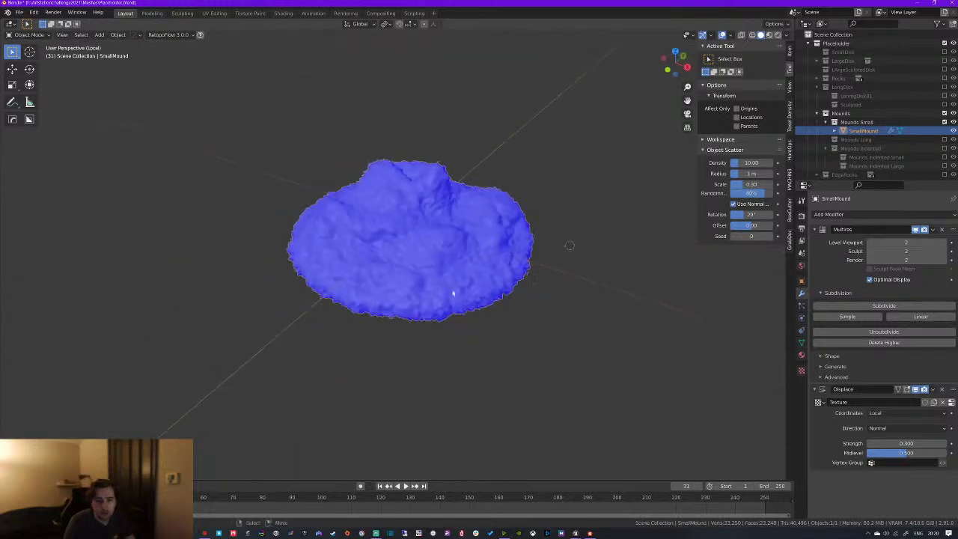
# Switch SmallMound to Edit Mode
pyautogui.click(876, 412)
pyautogui.click(877, 428)
pyautogui.click(878, 468)
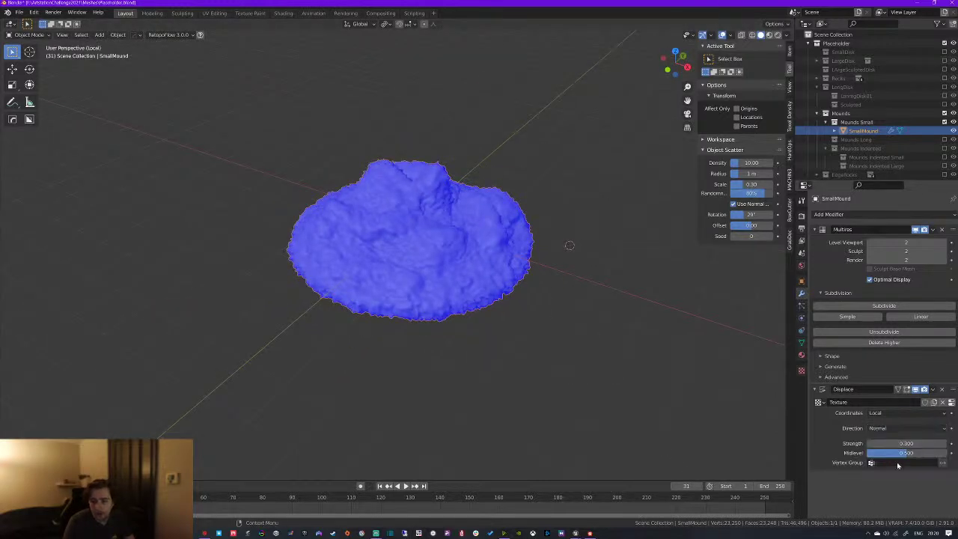
pyautogui.press('Tab')
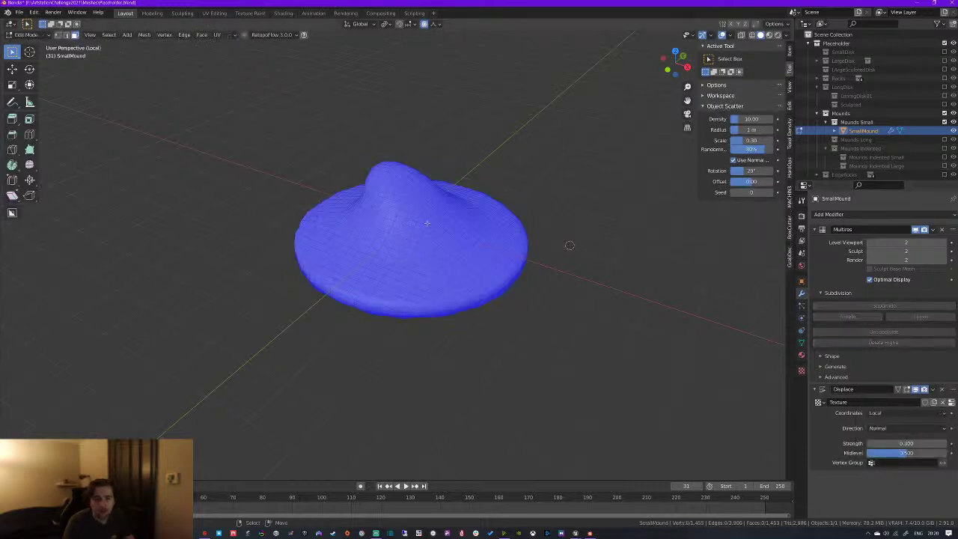
pyautogui.moveTo(427, 223); pyautogui.dragTo(424, 219, button='right')
pyautogui.press('z')
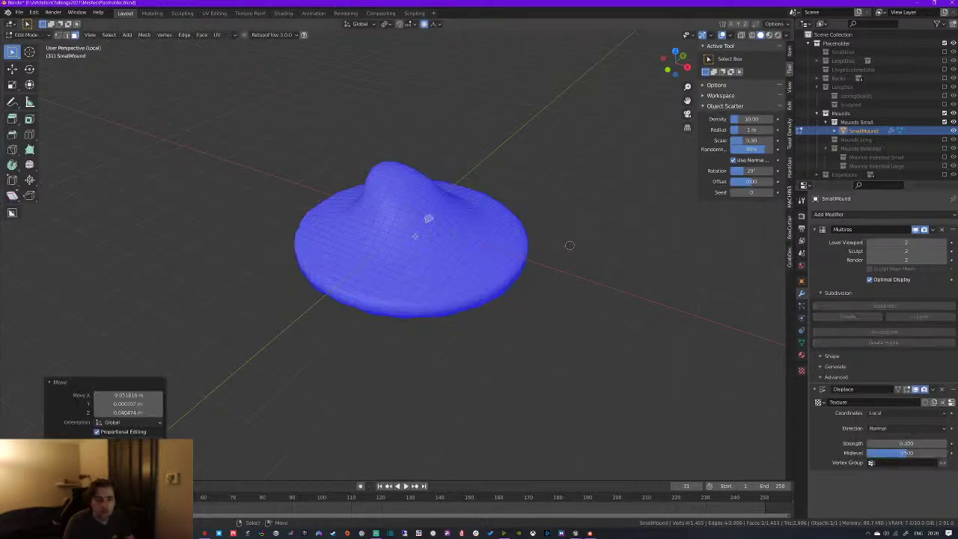
pyautogui.hotkey('ctrl', 'z')
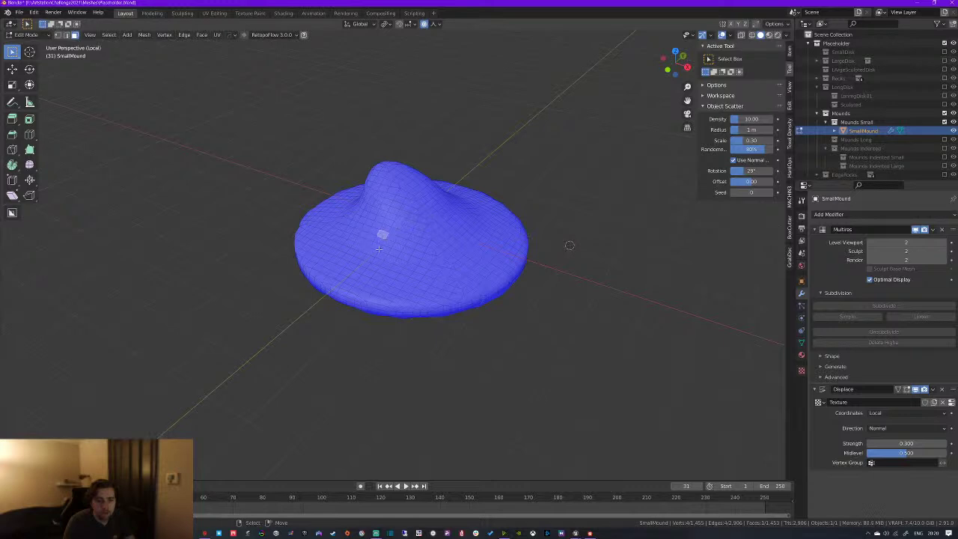
# Circle-select a round patch of faces on the mound's front slope and assign it to a new vertex group
pyautogui.press('c')
pyautogui.scroll(5, 381, 232)
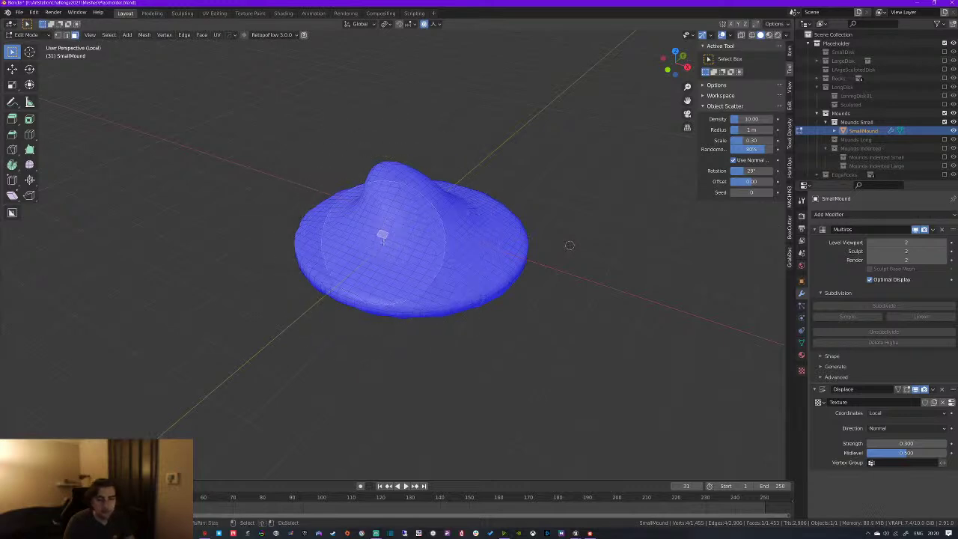
pyautogui.click(382, 238)
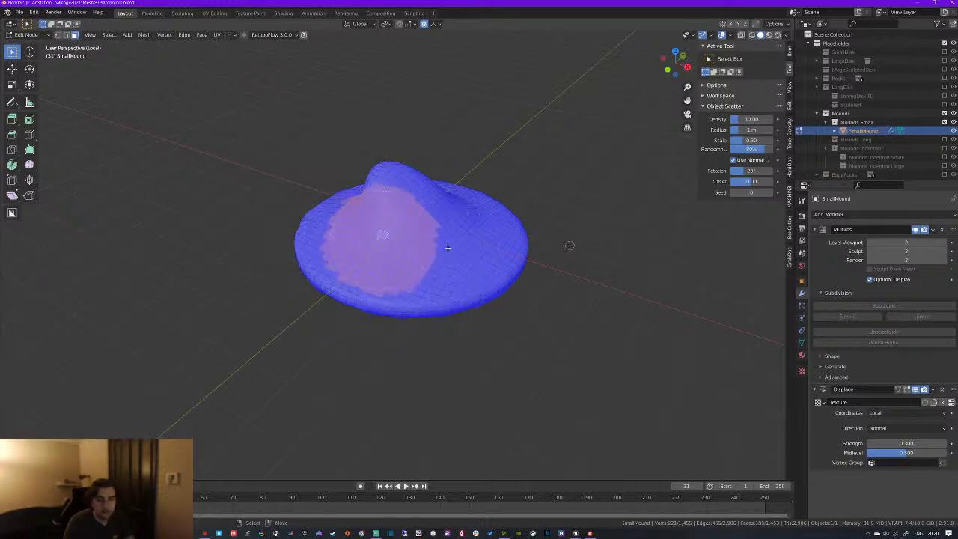
pyautogui.click(802, 355)
pyautogui.click(801, 316)
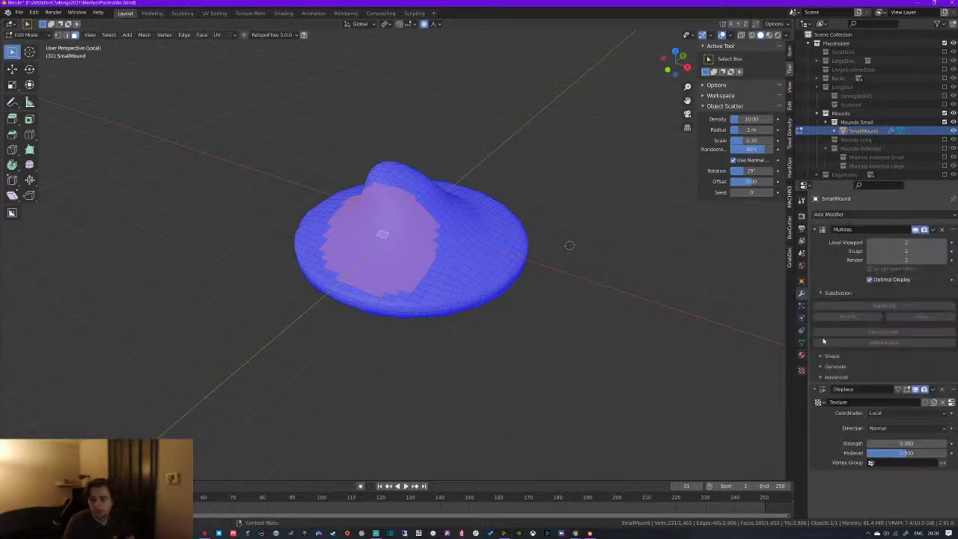
pyautogui.click(801, 342)
pyautogui.click(953, 241)
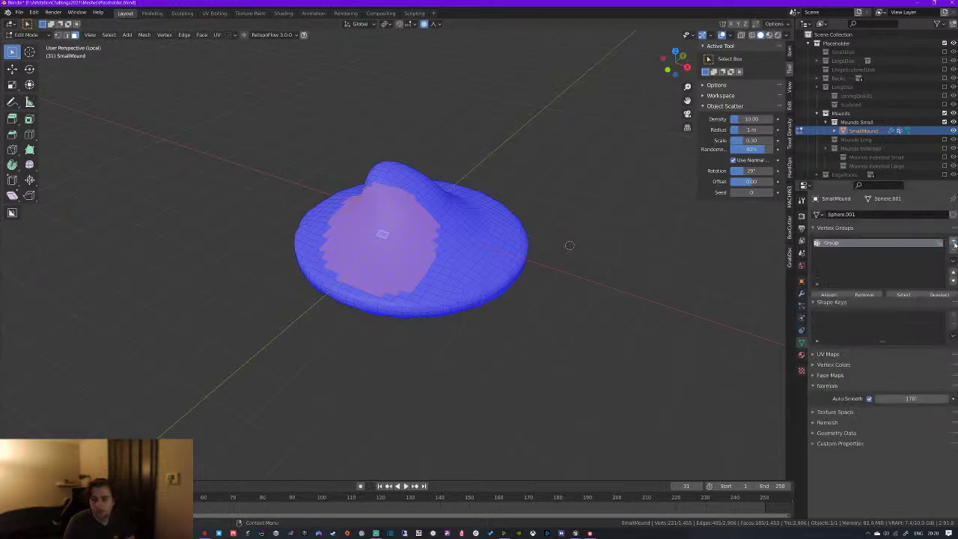
pyautogui.click(829, 296)
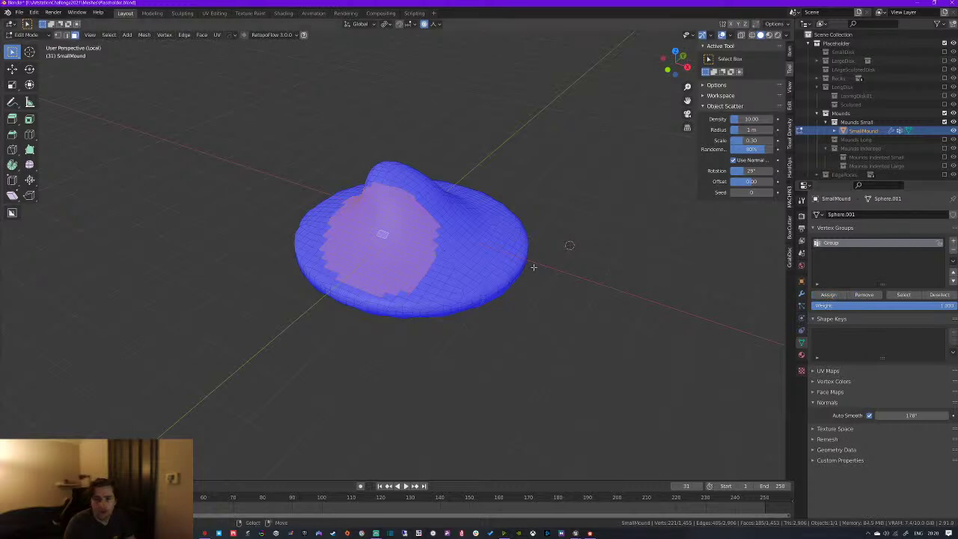
# Return to Object Mode, try limiting the Displace modifier to the vertex group "Group", and undo that assignment
pyautogui.click(802, 294)
pyautogui.press('Tab')
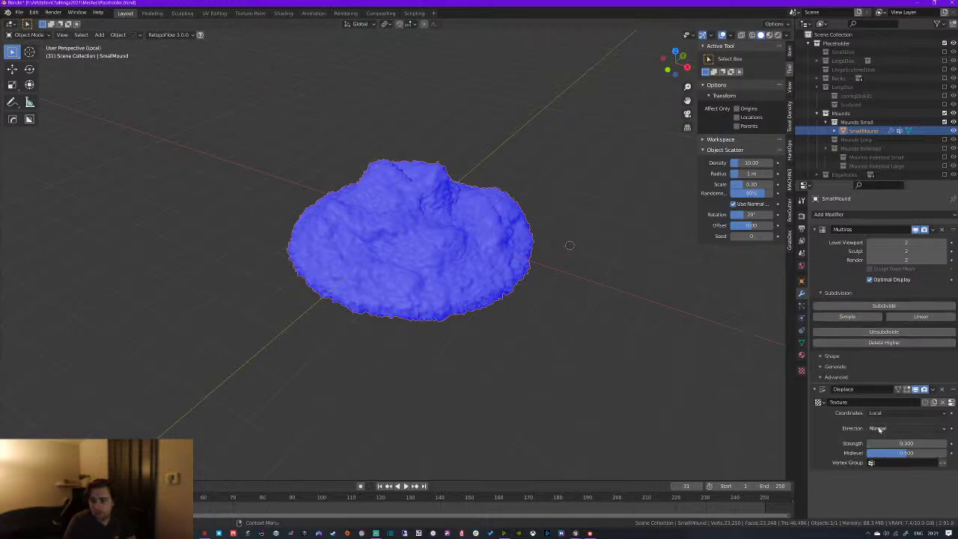
pyautogui.click(873, 463)
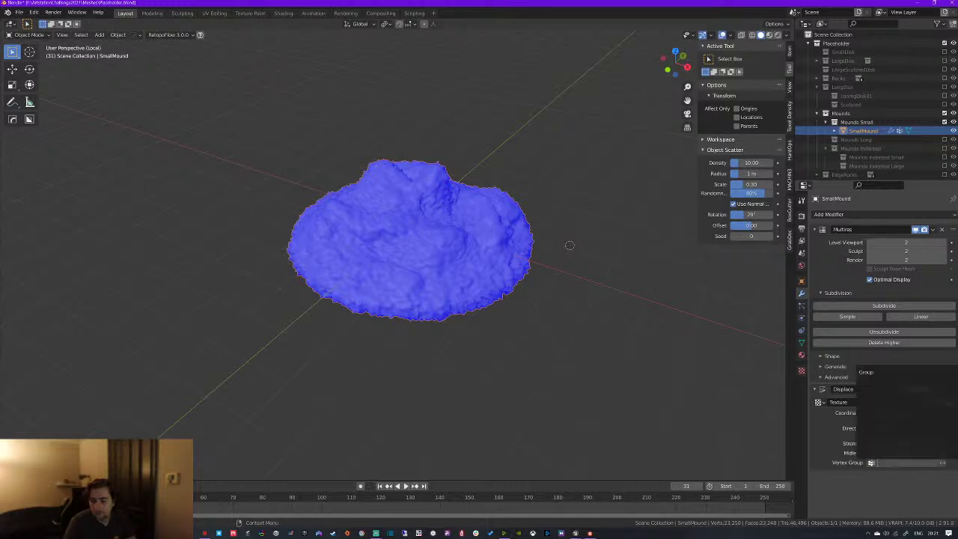
pyautogui.click(866, 372)
pyautogui.moveTo(483, 276); pyautogui.dragTo(715, 262, button='middle')
pyautogui.scroll(2, 463, 292)
pyautogui.hotkey('ctrl', 'z')
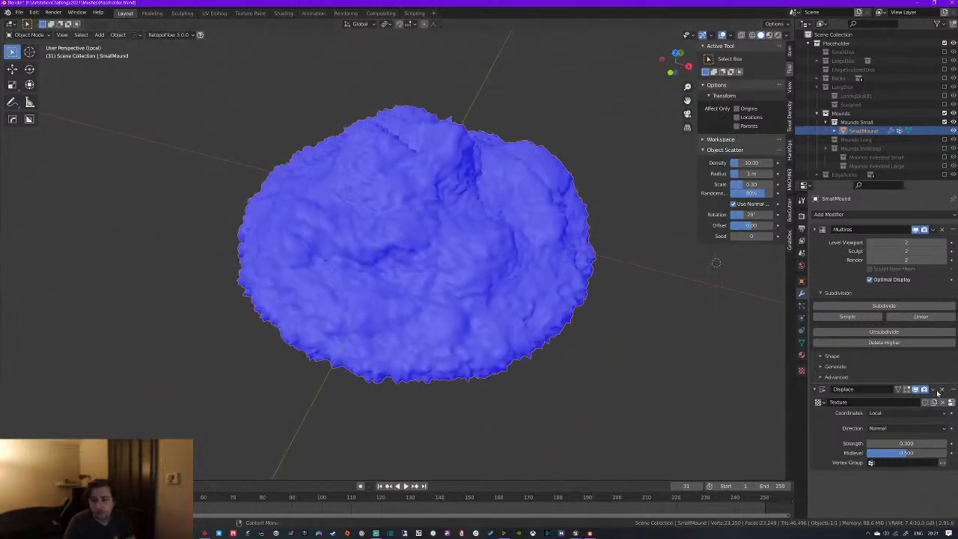
# Turn off the Displace modifier's viewport display and go back to Sculpt Mode to continue shaping the mound
pyautogui.click(916, 391)
pyautogui.hotkey('ctrl', 'Tab')
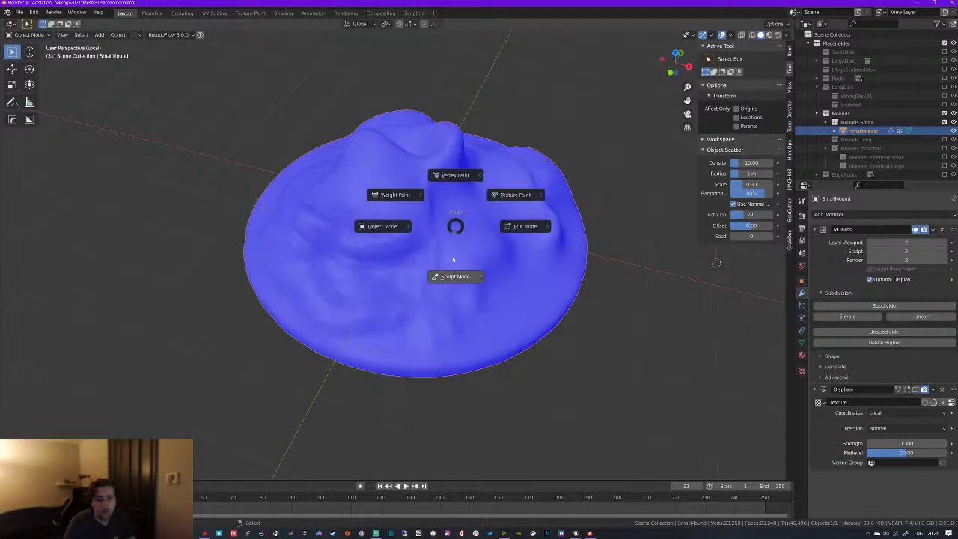
pyautogui.click(443, 277)
pyautogui.moveTo(441, 278); pyautogui.dragTo(363, 295, button='middle')
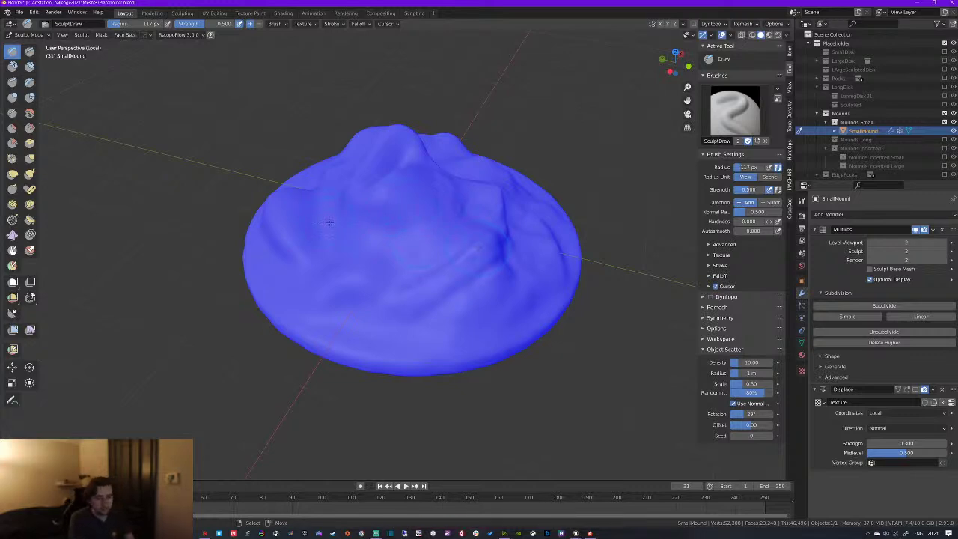
# Pull the mound's summit outward and upward into an overhanging peak with the Elastic Deform brush at 296 px radius
pyautogui.moveTo(382, 224); pyautogui.dragTo(408, 206, button='middle')
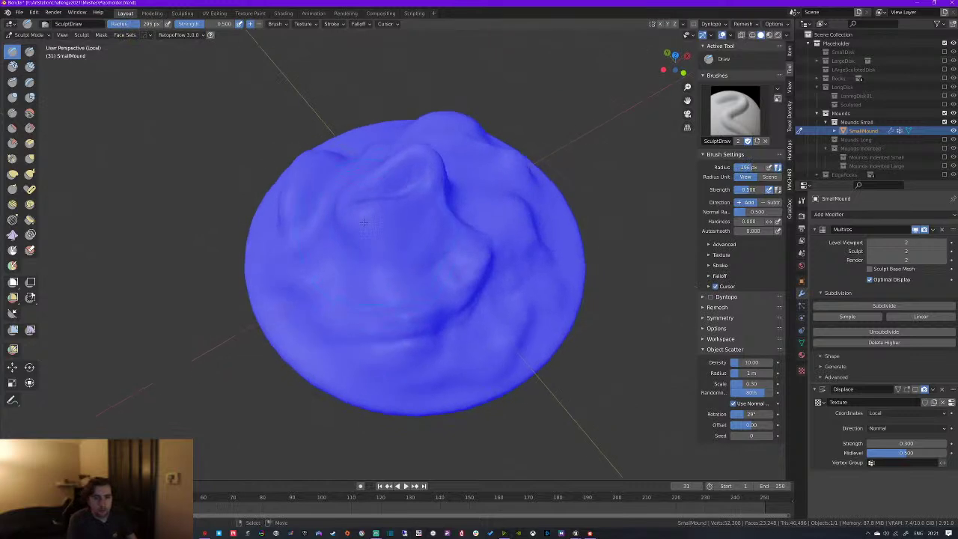
pyautogui.moveTo(442, 254)
pyautogui.mouseDown(button='middle')
pyautogui.moveTo(435, 210)
pyautogui.moveTo(479, 254)
pyautogui.moveTo(485, 238)
pyautogui.mouseUp(button='middle')
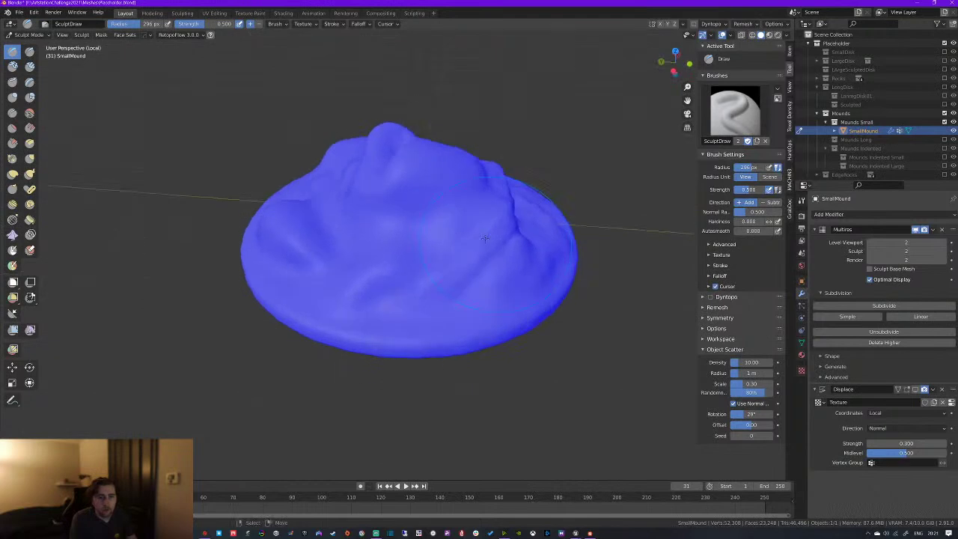
pyautogui.click(29, 158)
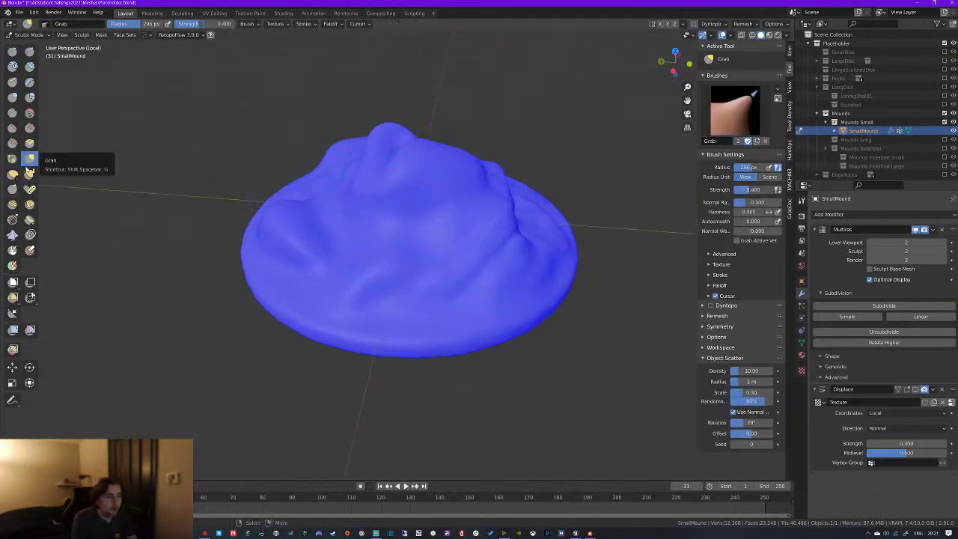
pyautogui.click(15, 175)
pyautogui.moveTo(392, 172); pyautogui.dragTo(225, 123)
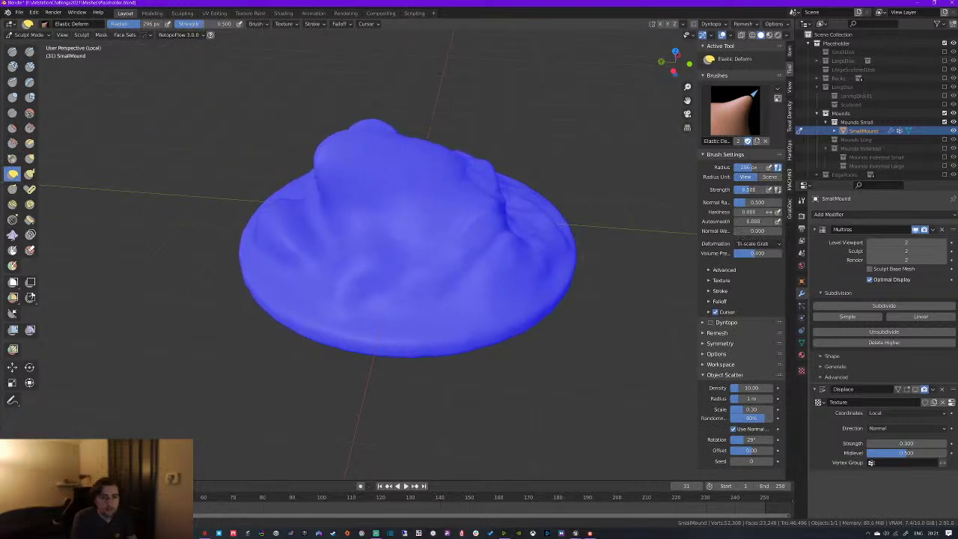
pyautogui.moveTo(274, 128); pyautogui.dragTo(399, 199, button='middle')
pyautogui.moveTo(398, 199); pyautogui.dragTo(392, 192)
pyautogui.moveTo(391, 193)
pyautogui.mouseDown(button='middle')
pyautogui.moveTo(465, 158)
pyautogui.moveTo(484, 135)
pyautogui.mouseUp(button='middle')
pyautogui.moveTo(359, 182)
pyautogui.mouseDown()
pyautogui.moveTo(360, 163)
pyautogui.moveTo(335, 125)
pyautogui.mouseUp()
pyautogui.moveTo(317, 160); pyautogui.dragTo(285, 136)
# Raise the mound's upper slopes and stretch the peak further sideways with more Elastic Deform strokes
pyautogui.moveTo(285, 136)
pyautogui.mouseDown(button='middle')
pyautogui.moveTo(389, 165)
pyautogui.moveTo(432, 154)
pyautogui.mouseUp(button='middle')
pyautogui.moveTo(454, 192)
pyautogui.mouseDown()
pyautogui.moveTo(482, 164)
pyautogui.moveTo(455, 159)
pyautogui.mouseUp()
pyautogui.moveTo(424, 157); pyautogui.dragTo(427, 172, button='middle')
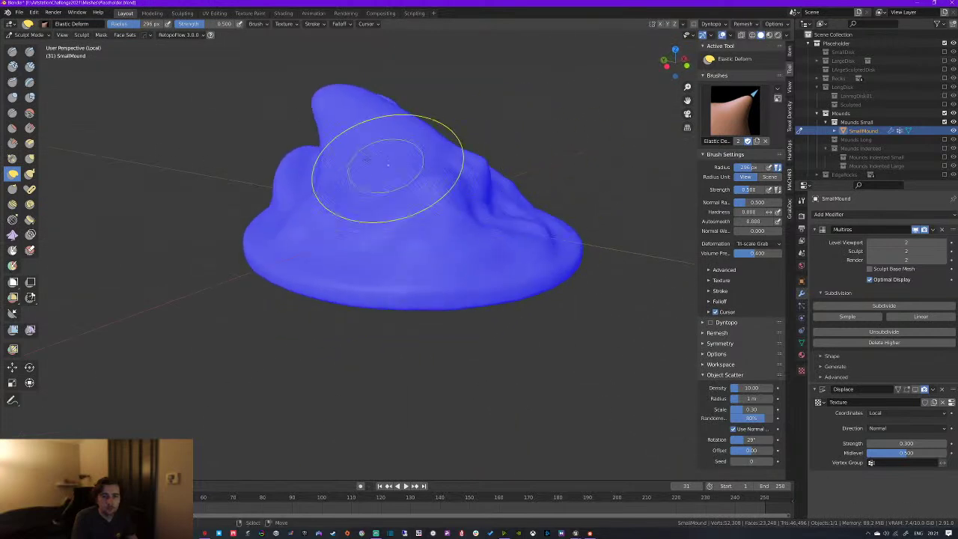
pyautogui.moveTo(403, 188); pyautogui.dragTo(407, 172)
pyautogui.moveTo(351, 133); pyautogui.dragTo(285, 156)
pyautogui.moveTo(322, 150)
pyautogui.mouseDown(button='middle')
pyautogui.moveTo(580, 161)
pyautogui.moveTo(555, 112)
pyautogui.mouseUp(button='middle')
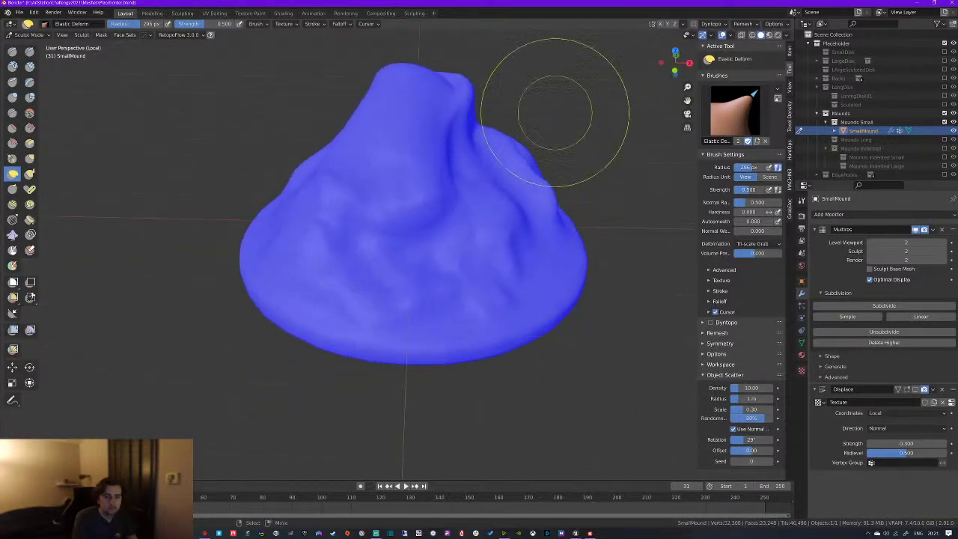
# Switch to the Clay Strips brush, set its radius to 112 px and build up ridges down the mound's slopes
pyautogui.click(13, 67)
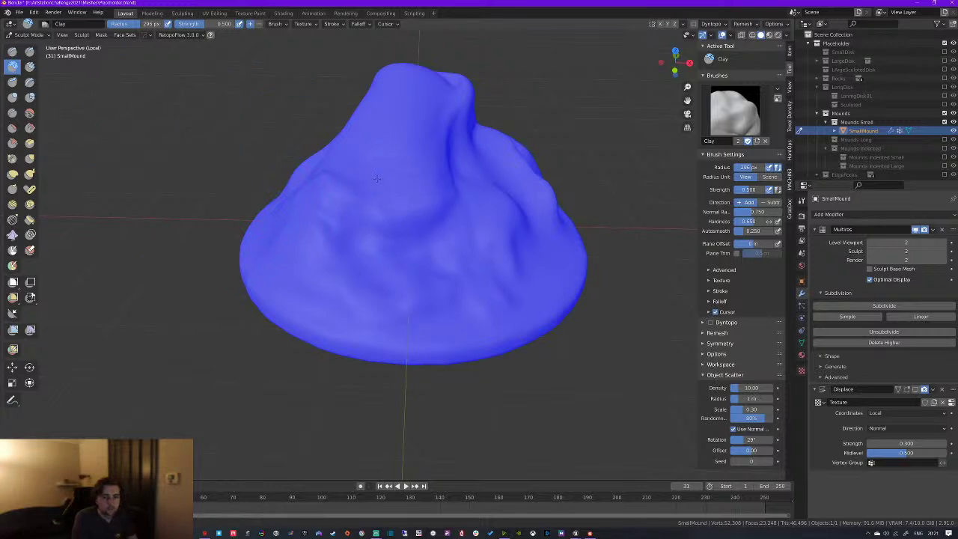
pyautogui.moveTo(428, 125); pyautogui.dragTo(417, 201, button='middle')
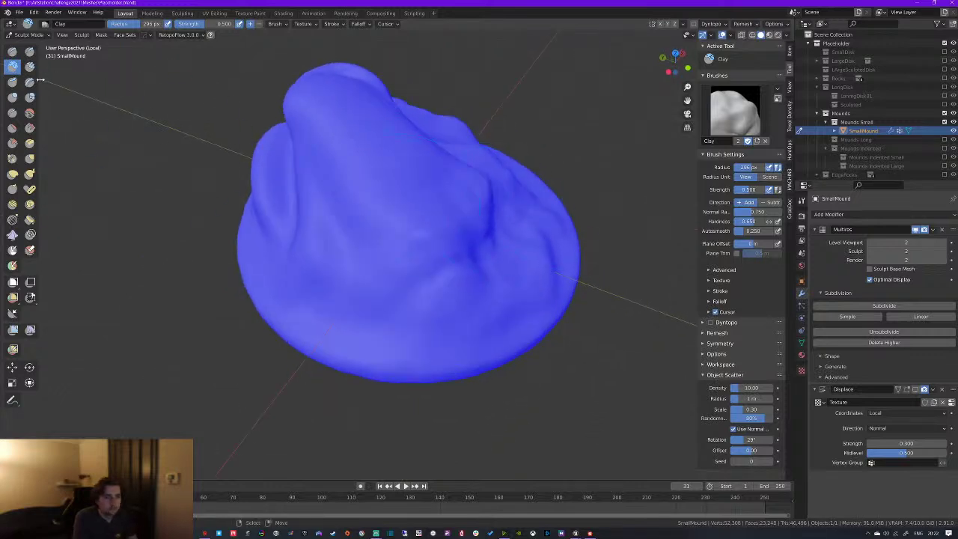
pyautogui.click(30, 66)
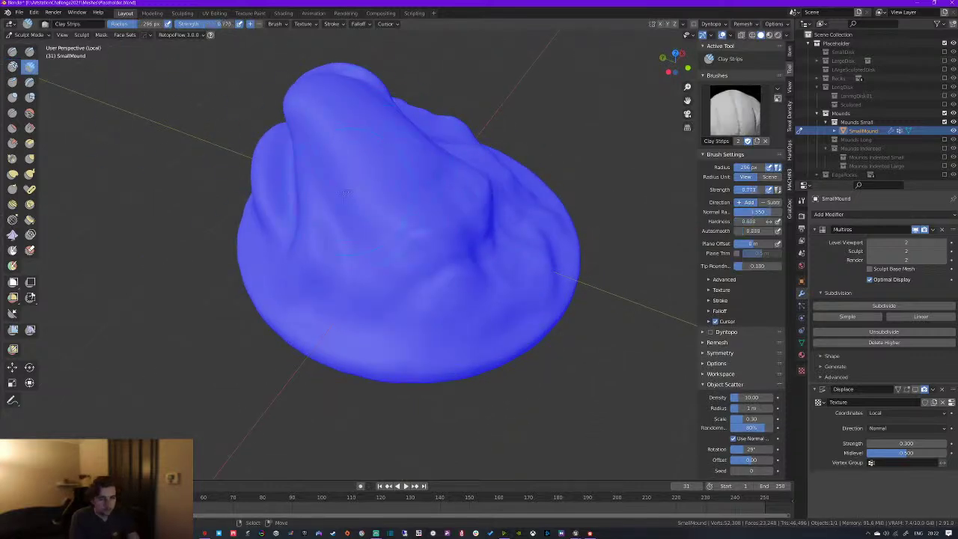
pyautogui.moveTo(449, 284)
pyautogui.mouseDown(button='middle')
pyautogui.moveTo(486, 228)
pyautogui.moveTo(394, 234)
pyautogui.mouseUp(button='middle')
pyautogui.moveTo(442, 202); pyautogui.dragTo(329, 294, button='middle')
pyautogui.moveTo(394, 244); pyautogui.dragTo(421, 219, button='middle')
pyautogui.moveTo(474, 271)
pyautogui.mouseDown(button='middle')
pyautogui.moveTo(449, 247)
pyautogui.moveTo(476, 269)
pyautogui.mouseUp(button='middle')
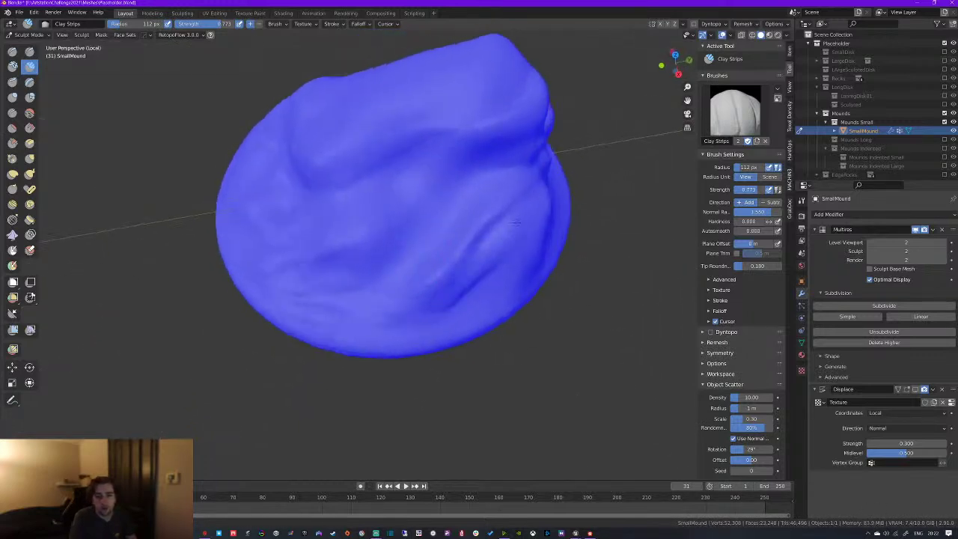
# Work around the mound's remaining sides, adding folds and ridges with Clay Strips
pyautogui.moveTo(514, 223); pyautogui.dragTo(378, 221, button='middle')
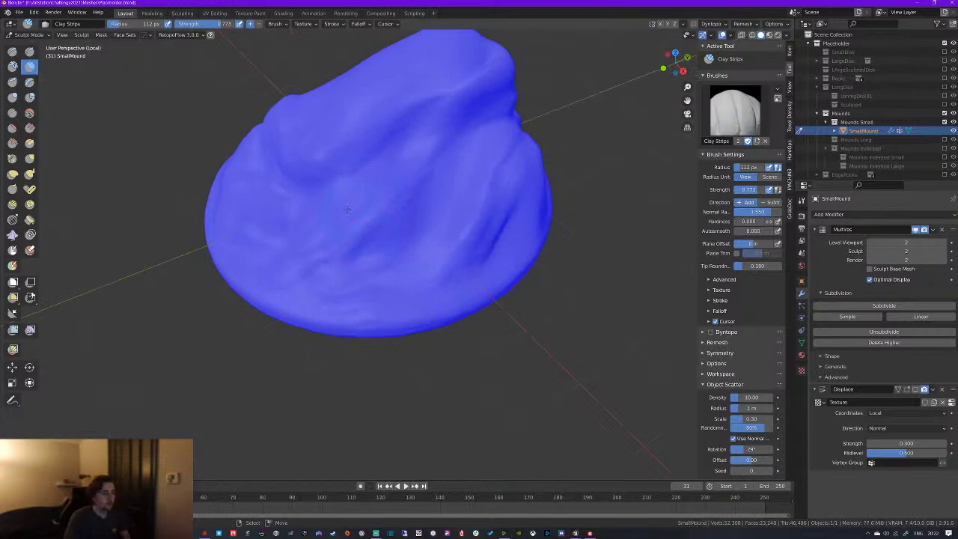
pyautogui.moveTo(346, 210); pyautogui.dragTo(349, 173, button='middle')
pyautogui.moveTo(326, 139); pyautogui.dragTo(464, 227, button='middle')
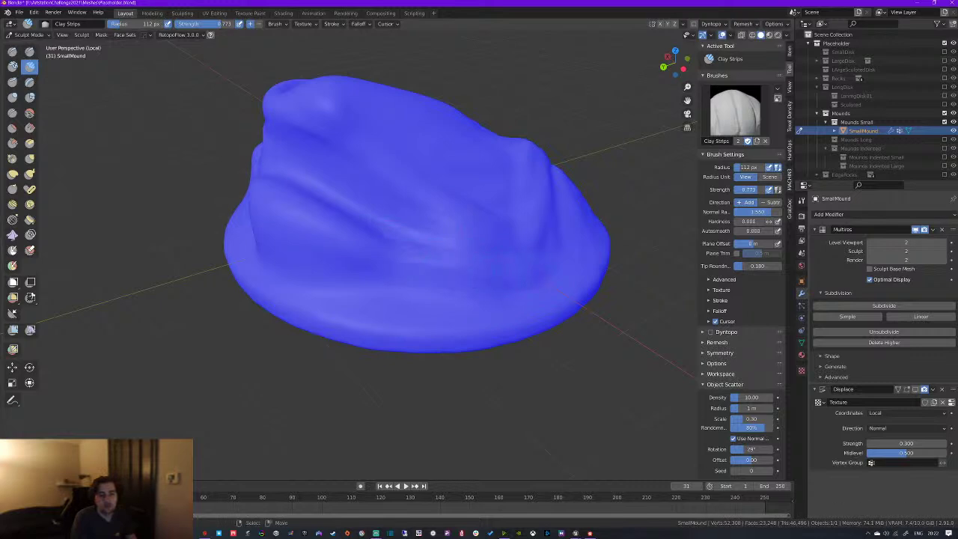
pyautogui.moveTo(360, 239); pyautogui.dragTo(397, 272, button='middle')
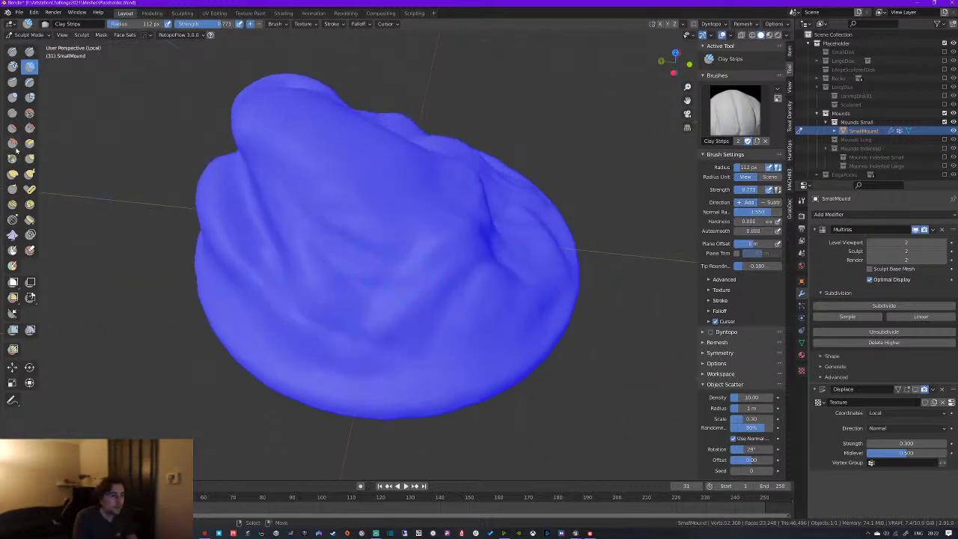
pyautogui.moveTo(303, 272); pyautogui.dragTo(341, 237, button='middle')
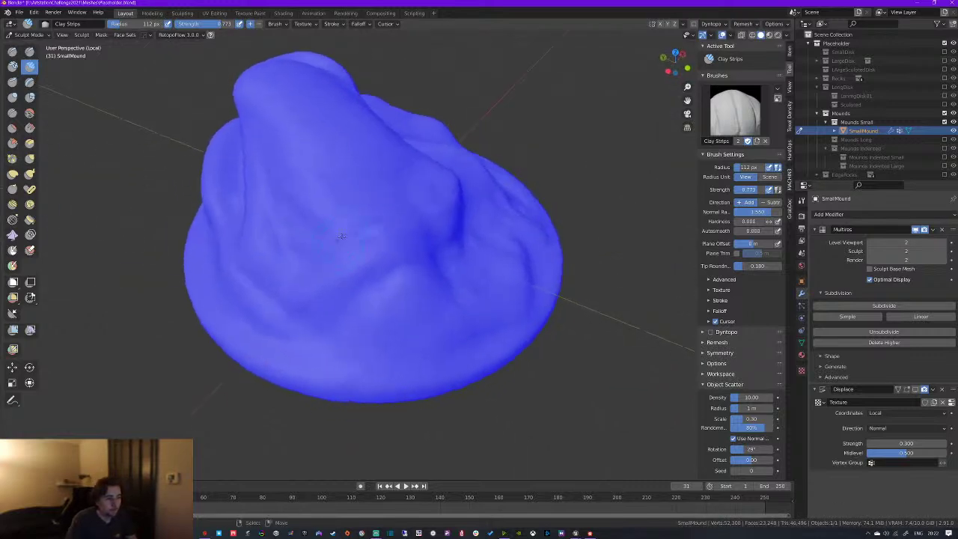
# Turn the Displace modifier's viewport display back on and return to Object Mode
pyautogui.click(916, 391)
pyautogui.hotkey('ctrl', 'Tab')
pyautogui.click(404, 292)
pyautogui.moveTo(401, 299); pyautogui.dragTo(458, 267, button='middle')
# In Edit Mode, select all mound faces above the rim by box-selecting the base in a wireframe side view and inverting the selection
pyautogui.press('Tab')
pyautogui.press('a')
pyautogui.press('a')
pyautogui.moveTo(294, 236); pyautogui.dragTo(302, 218, button='middle')
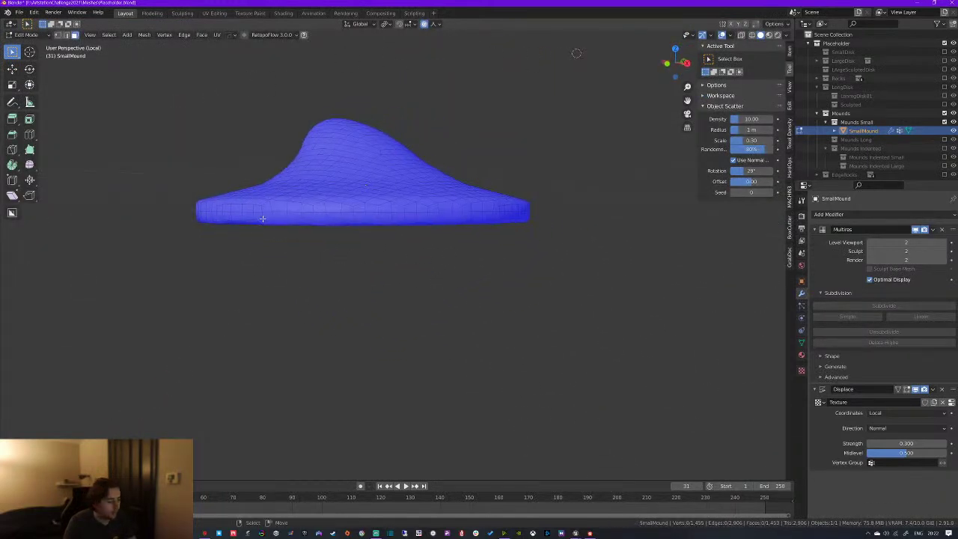
pyautogui.press('c')
pyautogui.scroll(6, 229, 221)
pyautogui.press('Escape')
pyautogui.press('KP_3')
pyautogui.hotkey('shift', 'z')
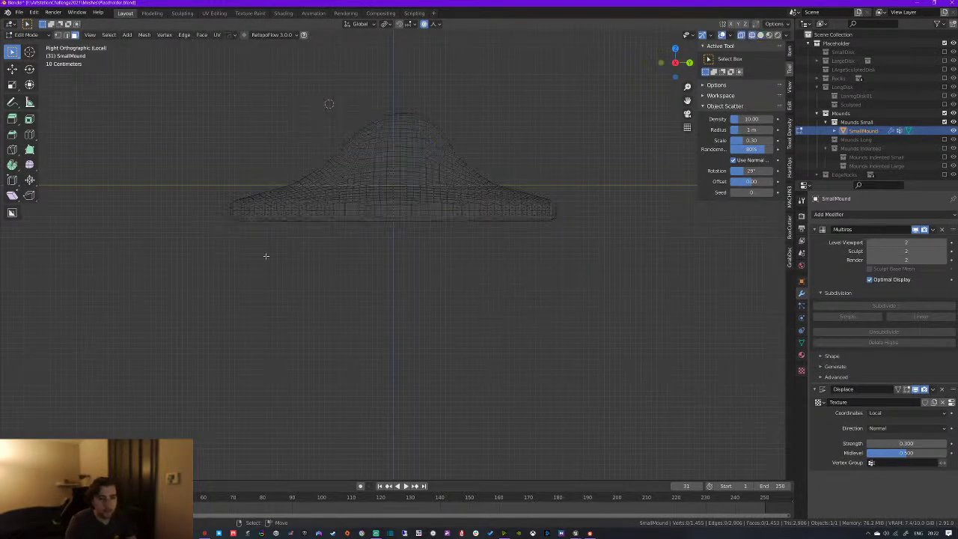
pyautogui.moveTo(150, 202); pyautogui.dragTo(633, 307)
pyautogui.hotkey('ctrl', 'i')
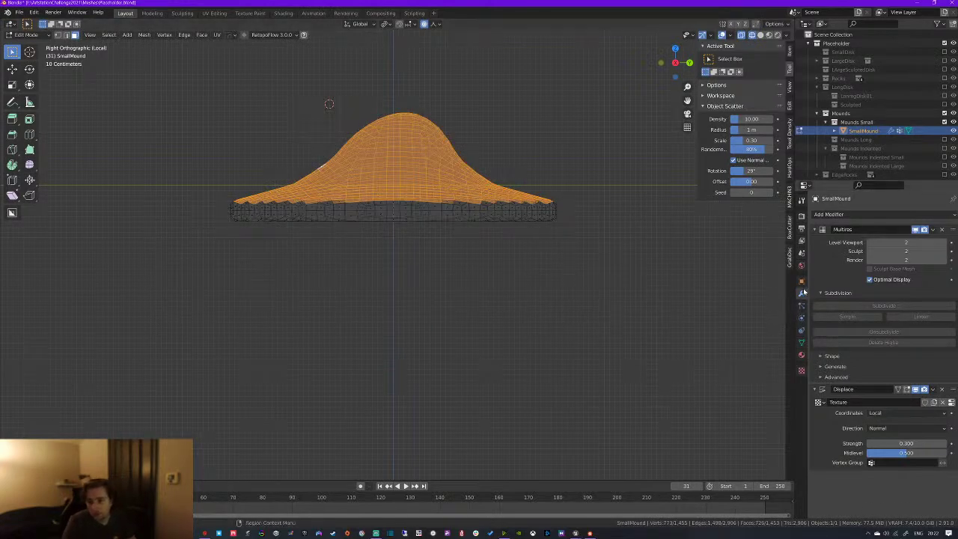
# Assign the selected upper faces to the vertex group "Group" and return to Object Mode with solid shading
pyautogui.click(801, 342)
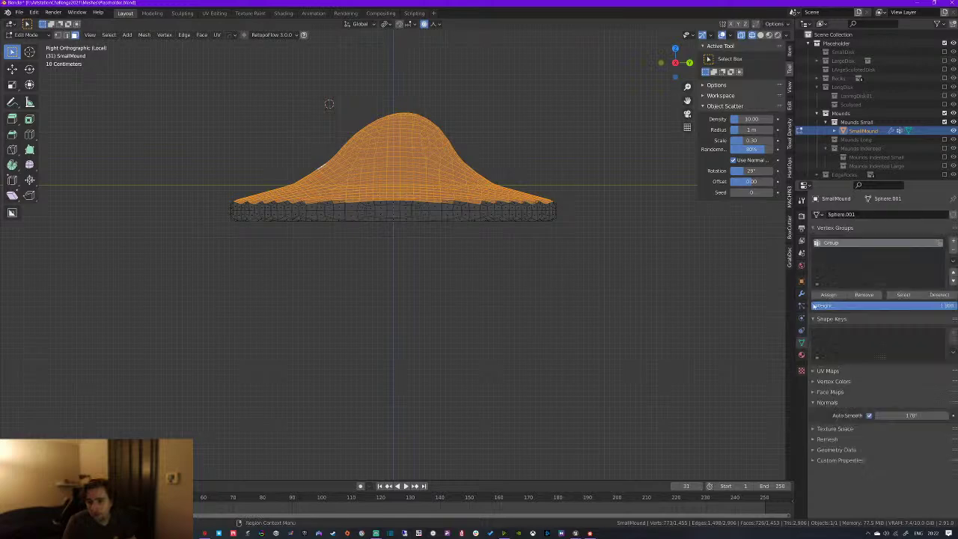
pyautogui.click(829, 295)
pyautogui.hotkey('ctrl', 'Tab')
pyautogui.click(449, 281)
pyautogui.hotkey('shift', 'z')
pyautogui.moveTo(498, 267); pyautogui.dragTo(469, 210, button='middle')
# Limit the Displace modifier to the vertex group "Group"
pyautogui.click(801, 356)
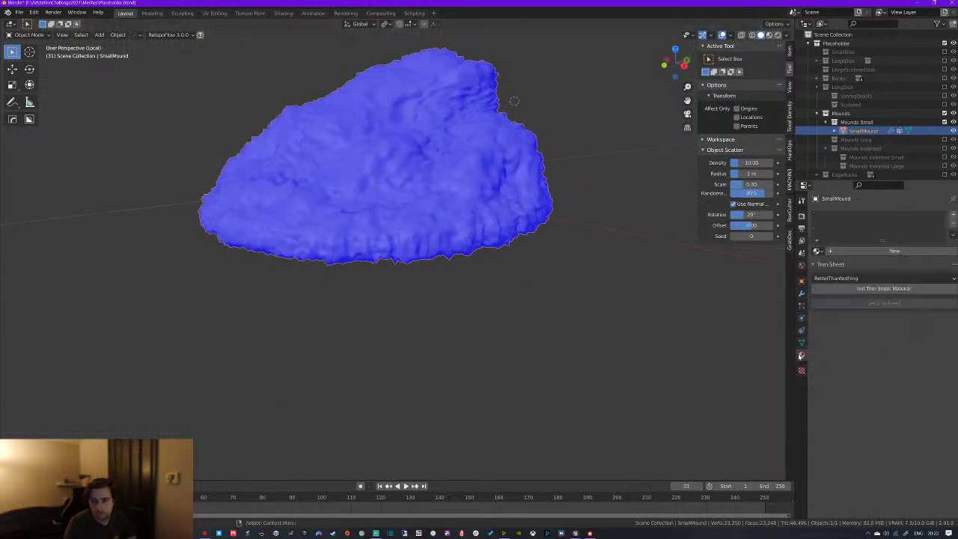
pyautogui.click(802, 291)
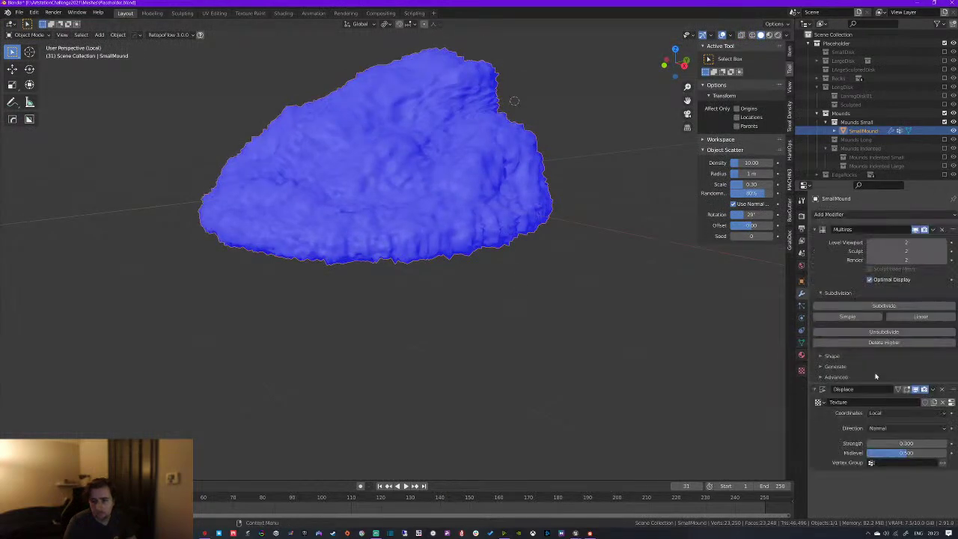
pyautogui.click(894, 462)
pyautogui.click(898, 372)
pyautogui.moveTo(591, 345); pyautogui.dragTo(380, 229, button='middle')
# Subdivide the mound's Multires modifier once more, to level 3
pyautogui.click(883, 305)
pyautogui.hotkey('ctrl', 'a')
pyautogui.moveTo(514, 246); pyautogui.dragTo(481, 229, button='middle')
pyautogui.hotkey('ctrl', 'a')
pyautogui.click(417, 222)
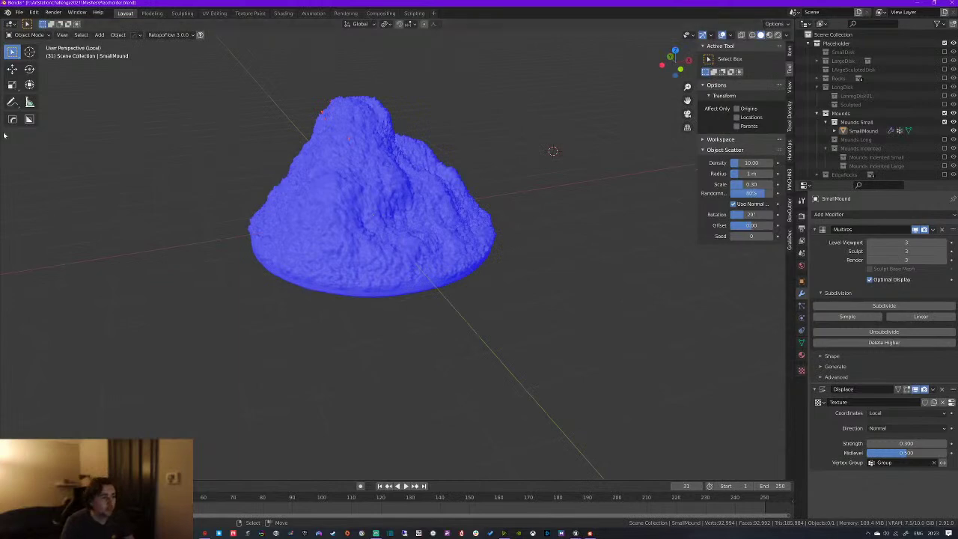
pyautogui.moveTo(353, 179); pyautogui.dragTo(364, 207, button='middle')
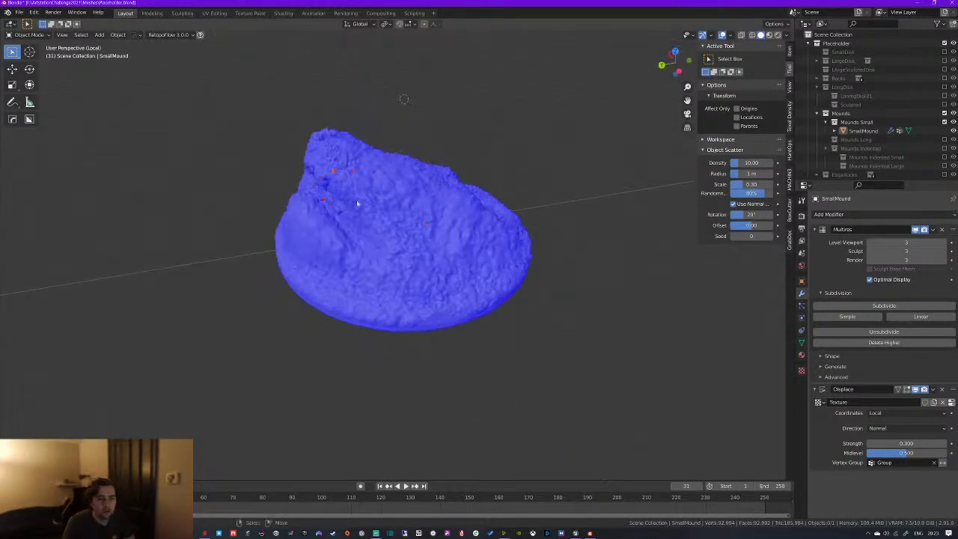
# Set the Displace modifier's midlevel to 0.463 and its strength to 0.200, checking the surface detail up close
pyautogui.scroll(6, 364, 208)
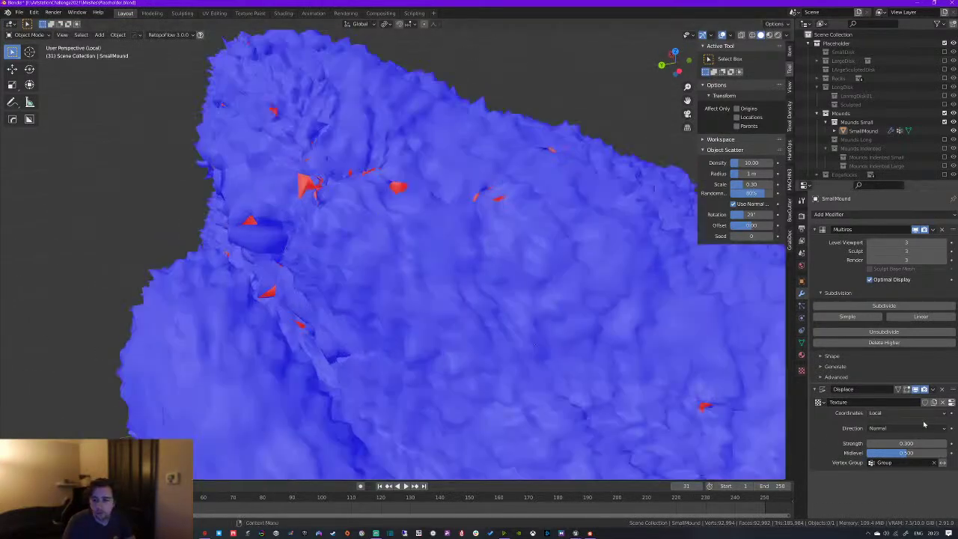
pyautogui.moveTo(914, 457)
pyautogui.mouseDown()
pyautogui.moveTo(933, 462)
pyautogui.moveTo(911, 458)
pyautogui.moveTo(908, 443)
pyautogui.moveTo(922, 444)
pyautogui.moveTo(913, 443)
pyautogui.mouseUp()
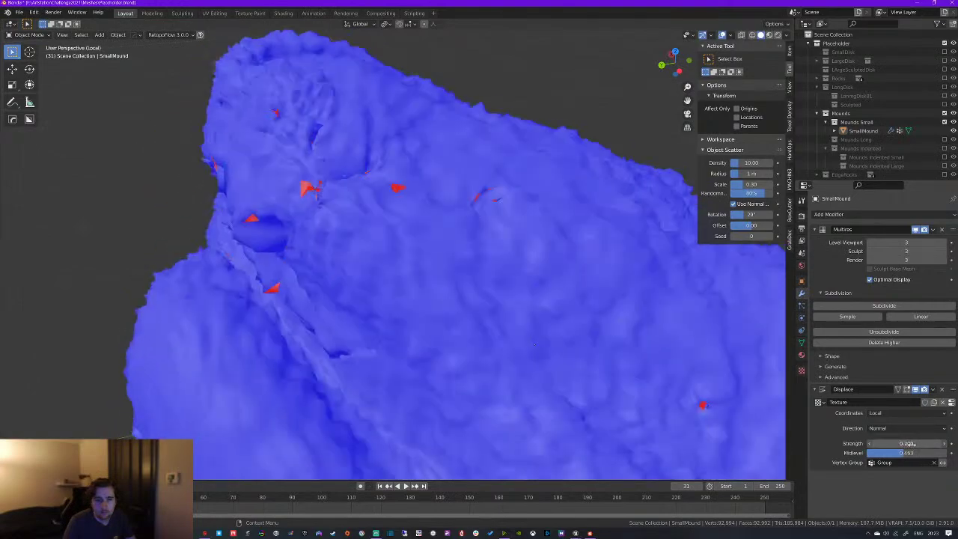
pyautogui.scroll(-10, 568, 355)
pyautogui.moveTo(567, 355); pyautogui.dragTo(517, 345, button='middle')
pyautogui.scroll(5, 517, 344)
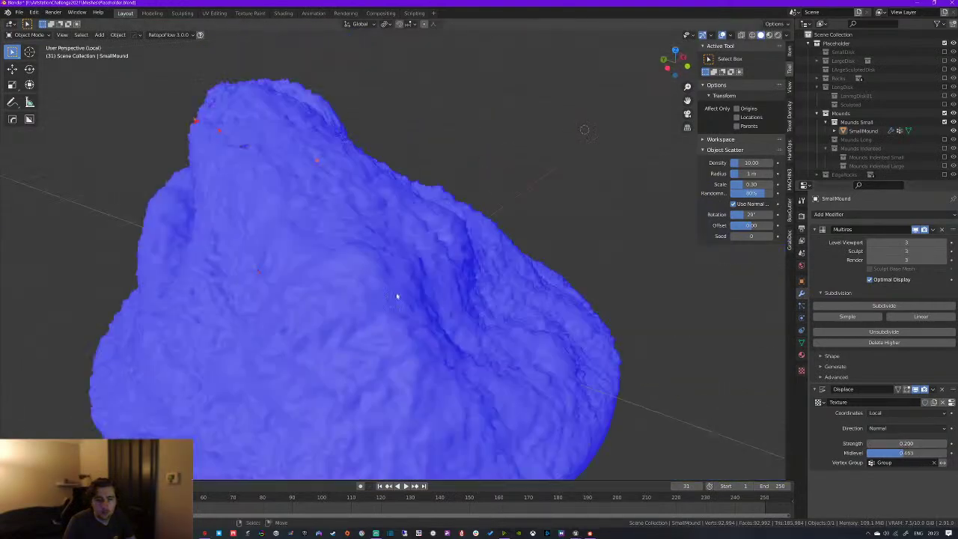
pyautogui.scroll(-5, 451, 321)
pyautogui.moveTo(451, 321); pyautogui.dragTo(472, 330, button='middle')
# Examine the options in the Multires modifier's Shape, Generate and Advanced sections
pyautogui.moveTo(956, 390)
pyautogui.mouseDown()
pyautogui.moveTo(949, 270)
pyautogui.moveTo(946, 404)
pyautogui.mouseUp()
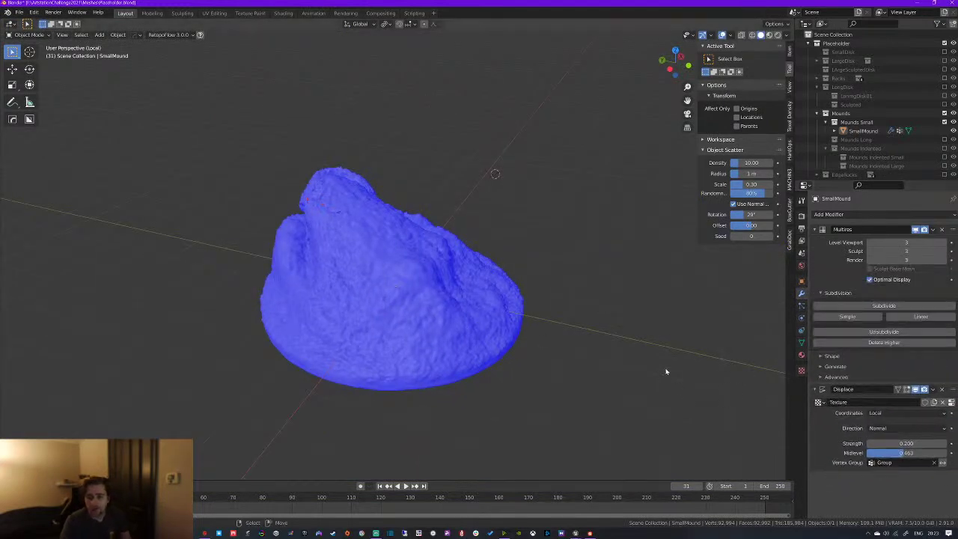
pyautogui.click(823, 368)
pyautogui.click(823, 369)
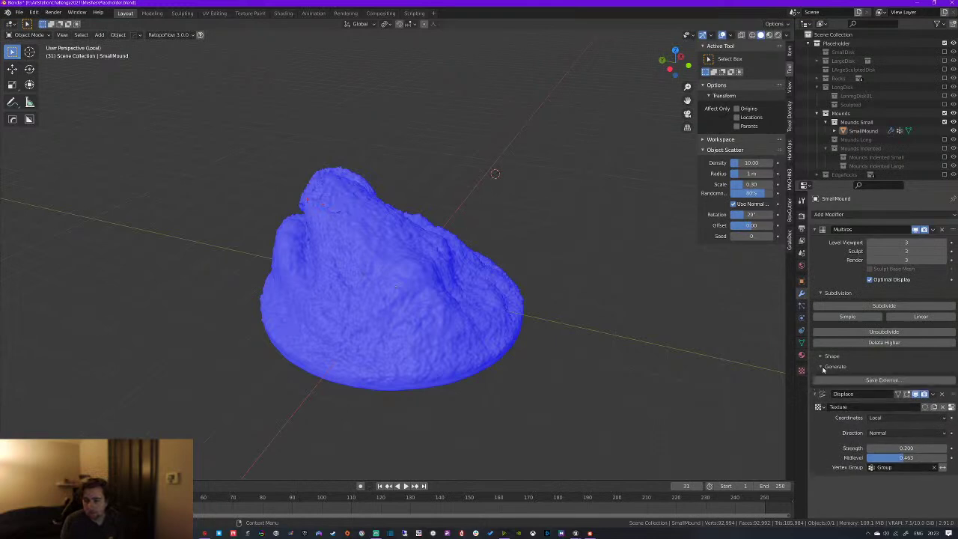
pyautogui.click(825, 367)
pyautogui.click(826, 359)
pyautogui.click(826, 358)
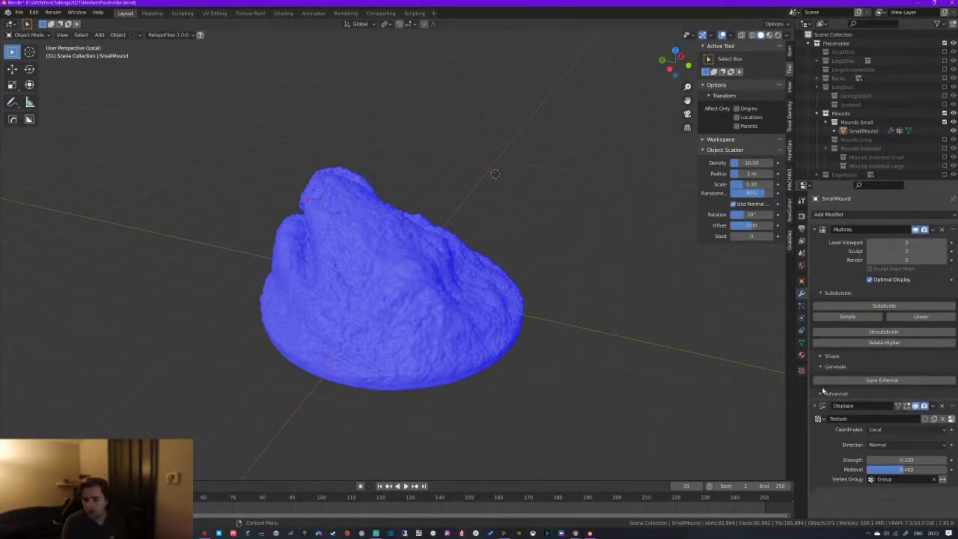
pyautogui.click(824, 394)
pyautogui.click(822, 394)
pyautogui.click(824, 367)
# Select SmallMound and switch it to Sculpt Mode
pyautogui.moveTo(411, 284); pyautogui.dragTo(417, 318, button='middle')
pyautogui.moveTo(352, 247); pyautogui.dragTo(328, 263, button='middle')
pyautogui.click(327, 264)
pyautogui.hotkey('ctrl', 'Tab')
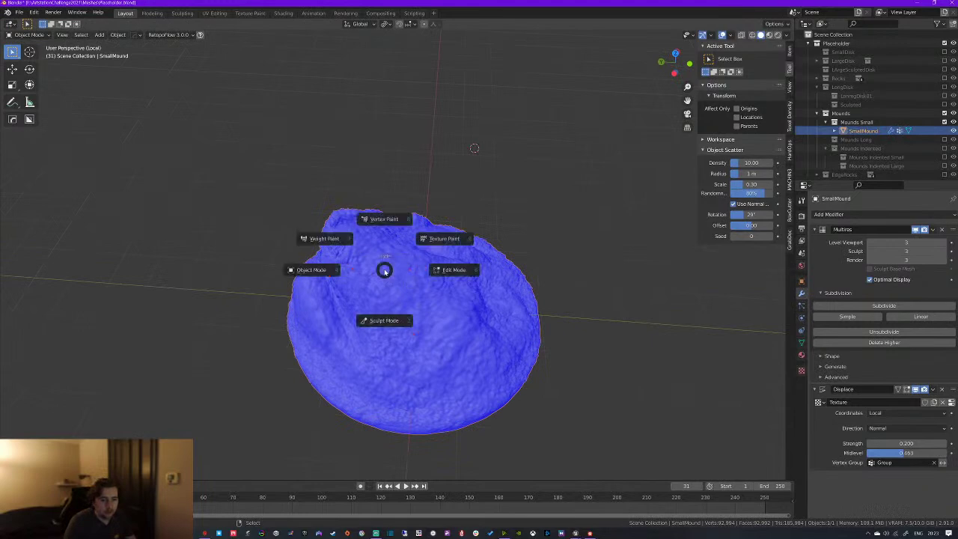
pyautogui.hotkey('ctrl', 'Tab')
pyautogui.click(385, 334)
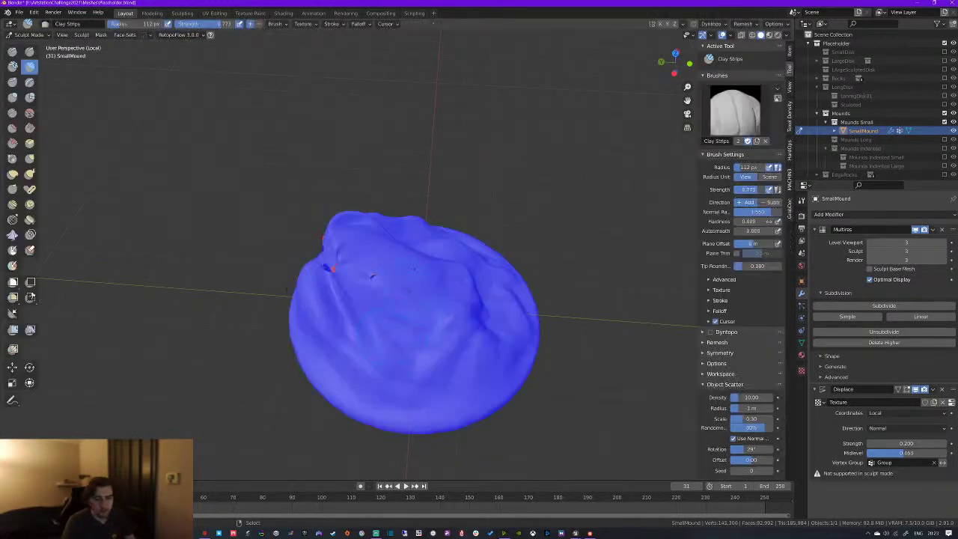
# Check the sculpting Remesh options and switch to the Draw brush
pyautogui.moveTo(370, 252)
pyautogui.mouseDown(button='middle')
pyautogui.moveTo(397, 277)
pyautogui.moveTo(374, 259)
pyautogui.mouseUp(button='middle')
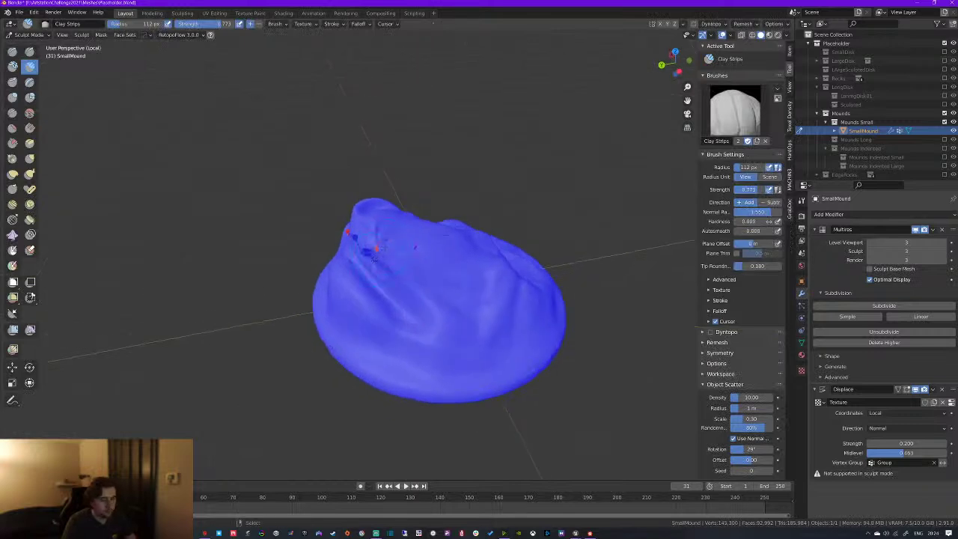
pyautogui.click(756, 24)
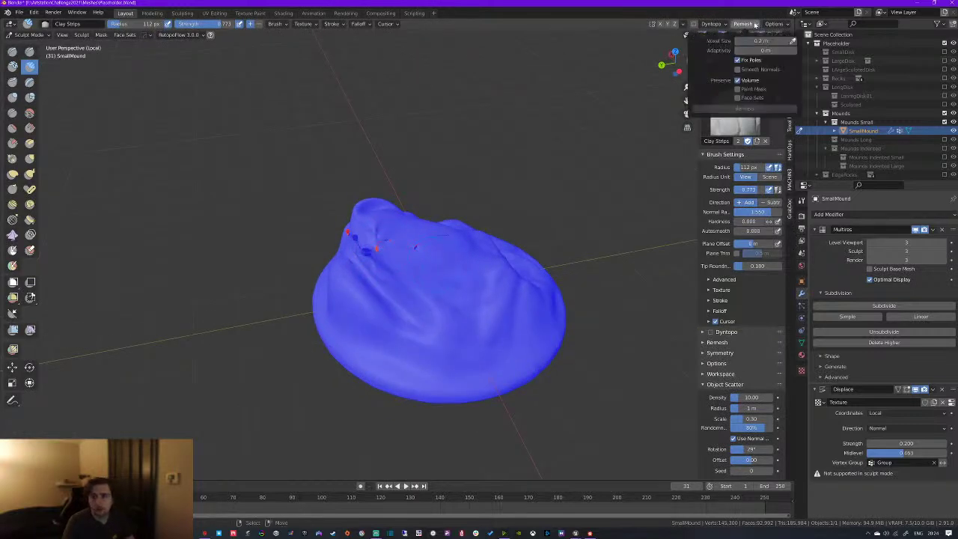
pyautogui.moveTo(352, 255)
pyautogui.mouseDown(button='middle')
pyautogui.moveTo(332, 252)
pyautogui.moveTo(360, 247)
pyautogui.moveTo(344, 226)
pyautogui.mouseUp(button='middle')
pyautogui.click(12, 51)
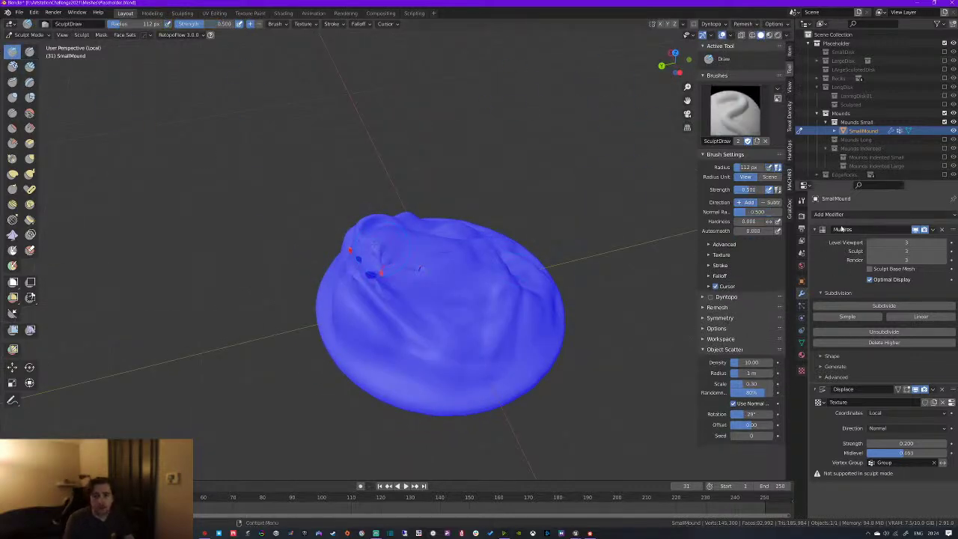
# Set the Multires modifier's viewport, sculpt and render levels to 0
pyautogui.scroll(-1, 569, 270)
pyautogui.moveTo(569, 277); pyautogui.dragTo(535, 279, button='middle')
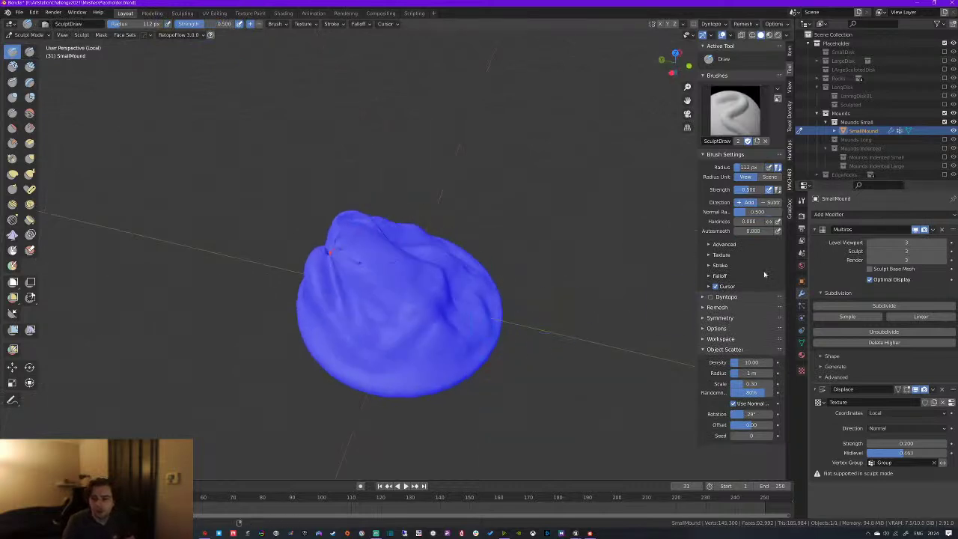
pyautogui.moveTo(902, 246); pyautogui.dragTo(876, 259)
pyautogui.click(757, 25)
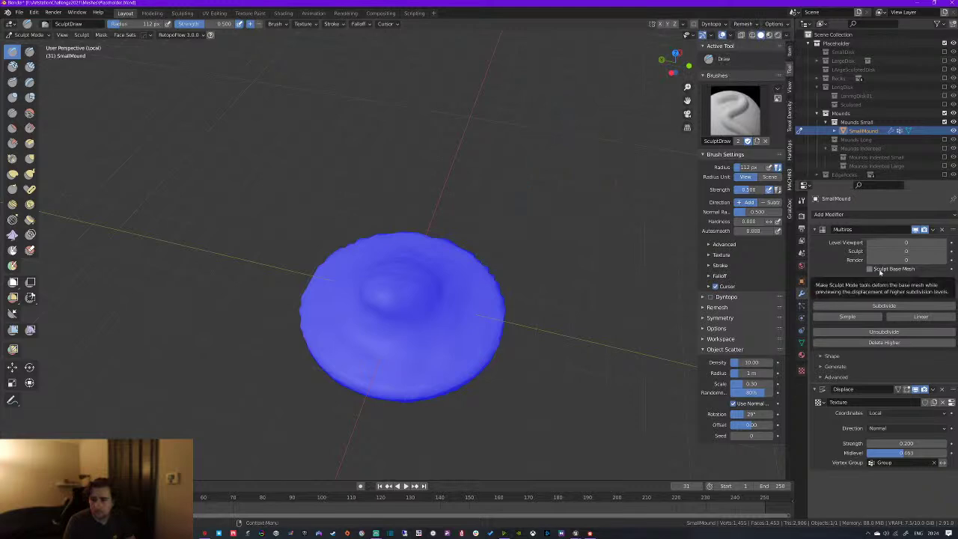
# Set the Multires modifier's render, sculpt and viewport levels to 3
pyautogui.click(947, 259)
pyautogui.click(948, 260)
pyautogui.click(945, 252)
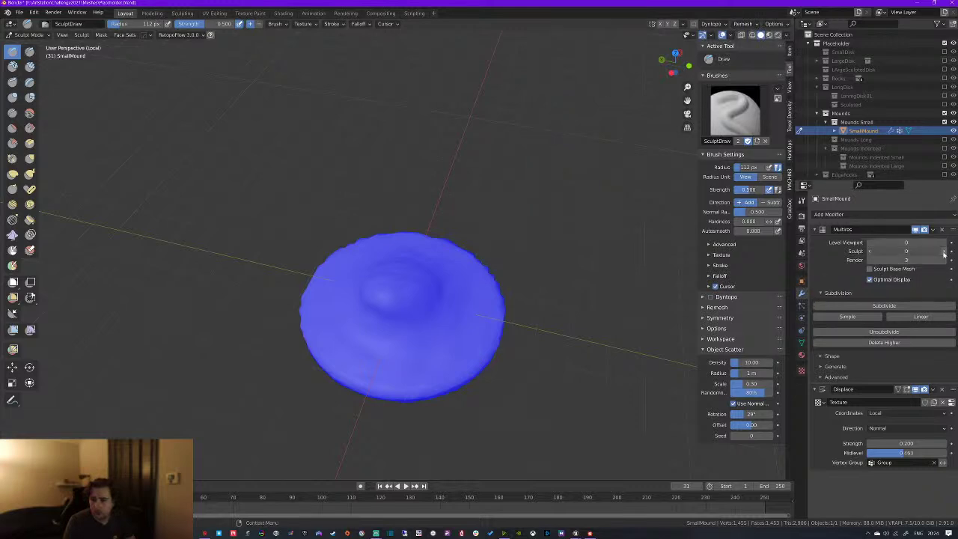
pyautogui.click(945, 252)
pyautogui.click(945, 252)
pyautogui.click(946, 242)
pyautogui.click(945, 242)
# Set the Draw brush radius to 152 px and inspect the mound's sculpted surface from several sides
pyautogui.moveTo(449, 300); pyautogui.dragTo(464, 285, button='middle')
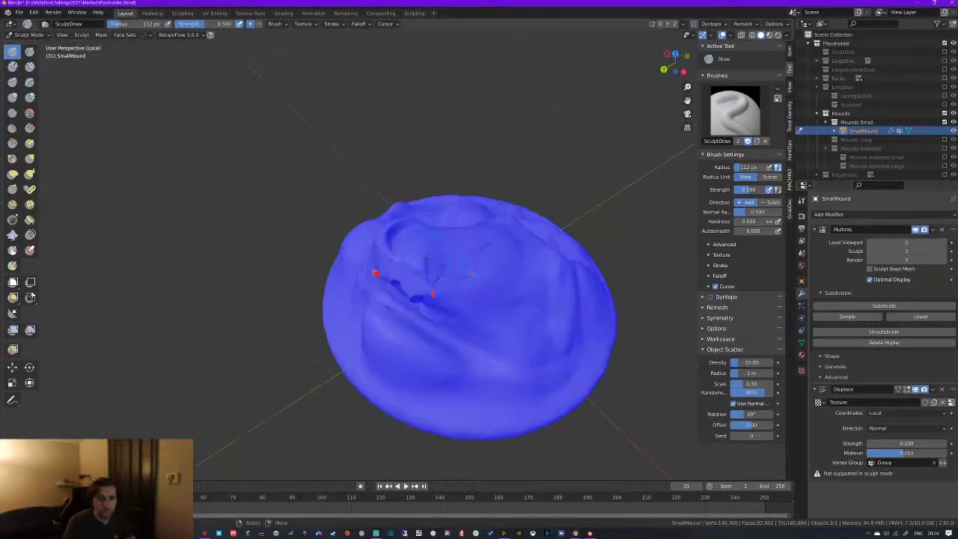
pyautogui.press('f')
pyautogui.click(461, 260)
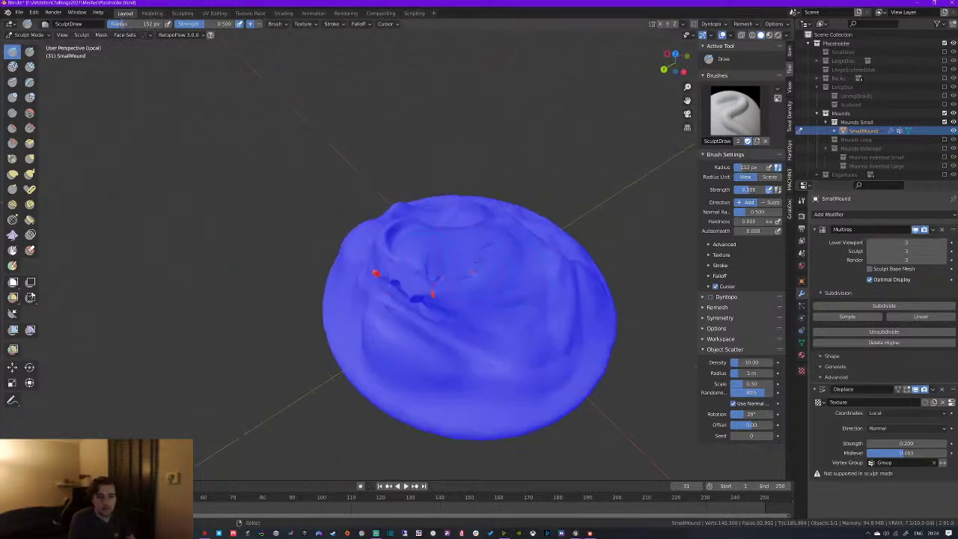
pyautogui.moveTo(397, 272); pyautogui.dragTo(464, 322, button='middle')
pyautogui.moveTo(414, 245); pyautogui.dragTo(355, 369, button='middle')
pyautogui.moveTo(435, 349); pyautogui.dragTo(384, 175, button='middle')
pyautogui.moveTo(314, 208); pyautogui.dragTo(445, 191, button='middle')
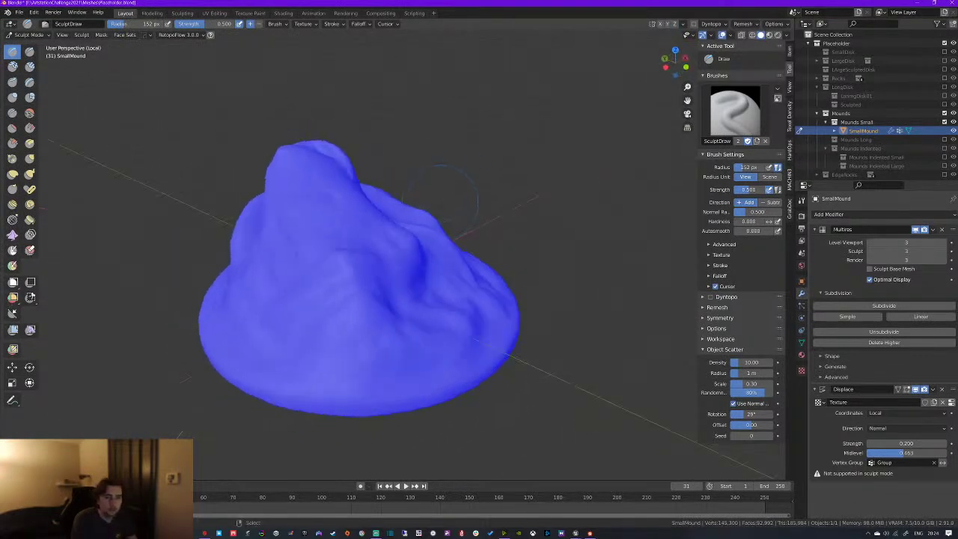
pyautogui.moveTo(375, 233); pyautogui.dragTo(388, 243, button='middle')
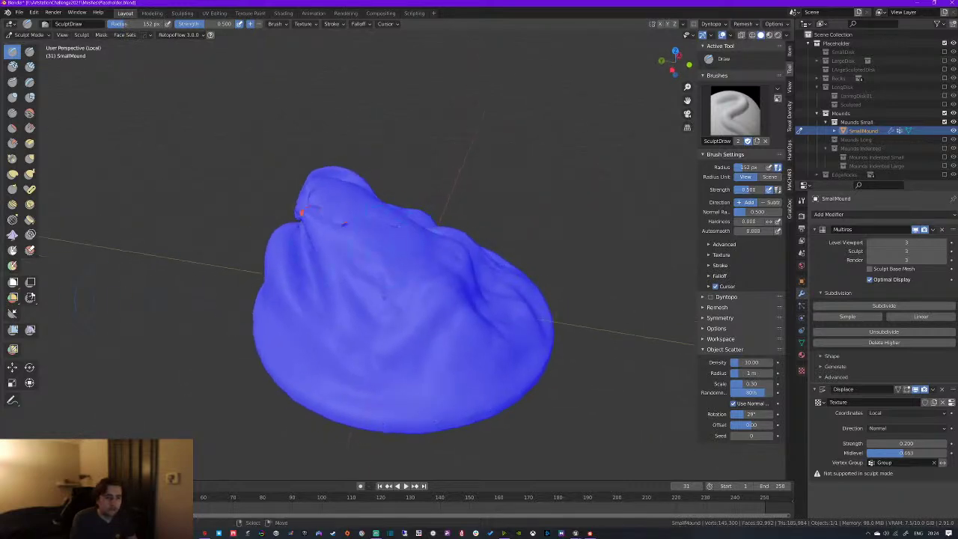
# Relax the pinched surface around the mound's peak with the Slide Relax brush
pyautogui.click(11, 220)
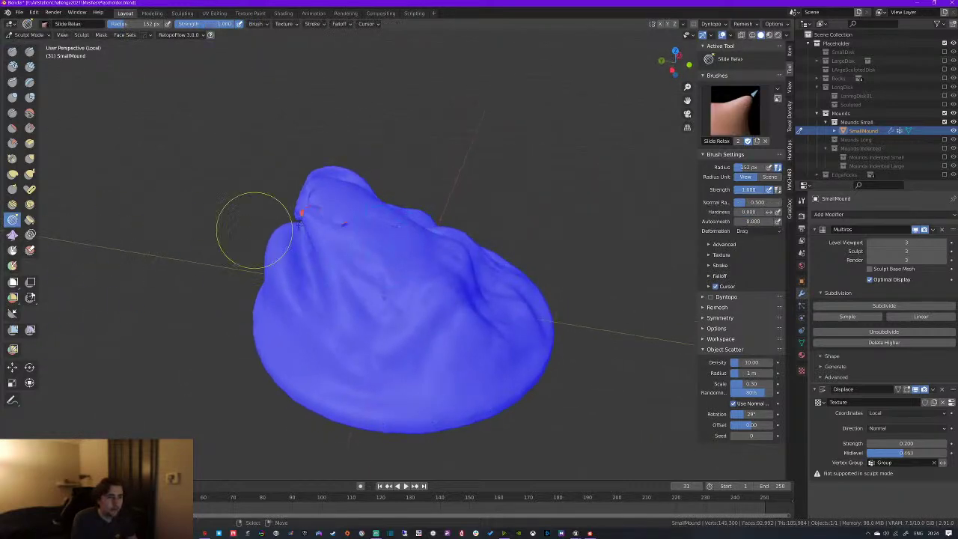
pyautogui.moveTo(319, 219); pyautogui.dragTo(395, 214, button='middle')
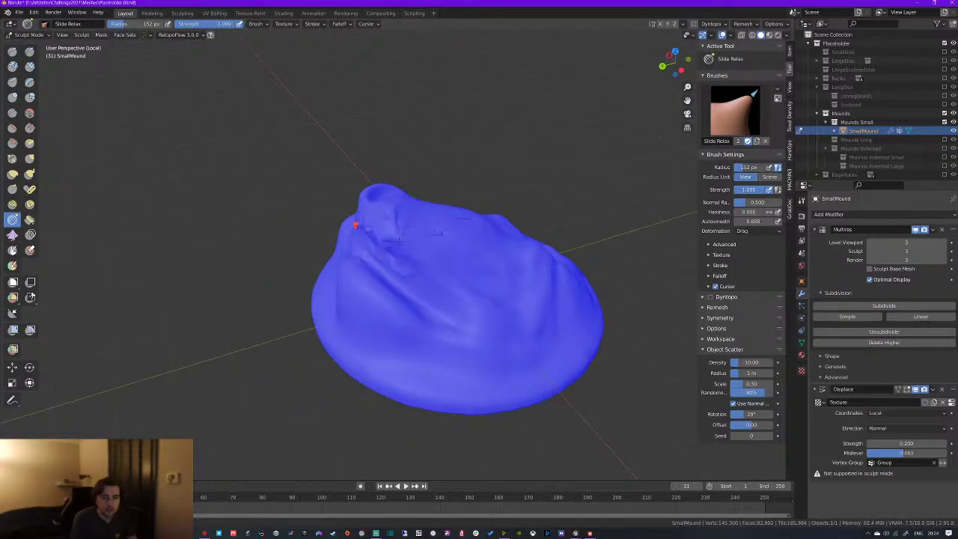
pyautogui.moveTo(396, 214); pyautogui.dragTo(504, 214, button='middle')
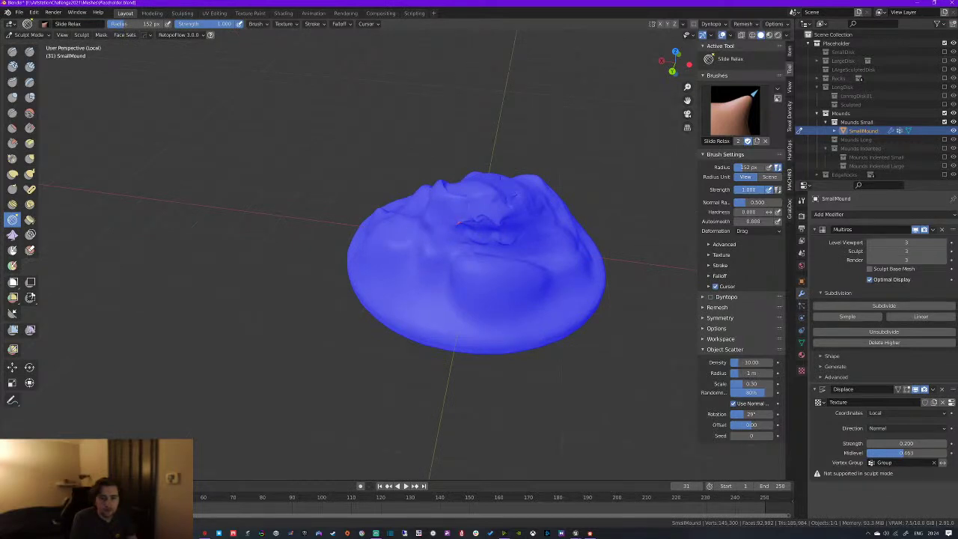
pyautogui.moveTo(457, 210); pyautogui.dragTo(489, 214, button='middle')
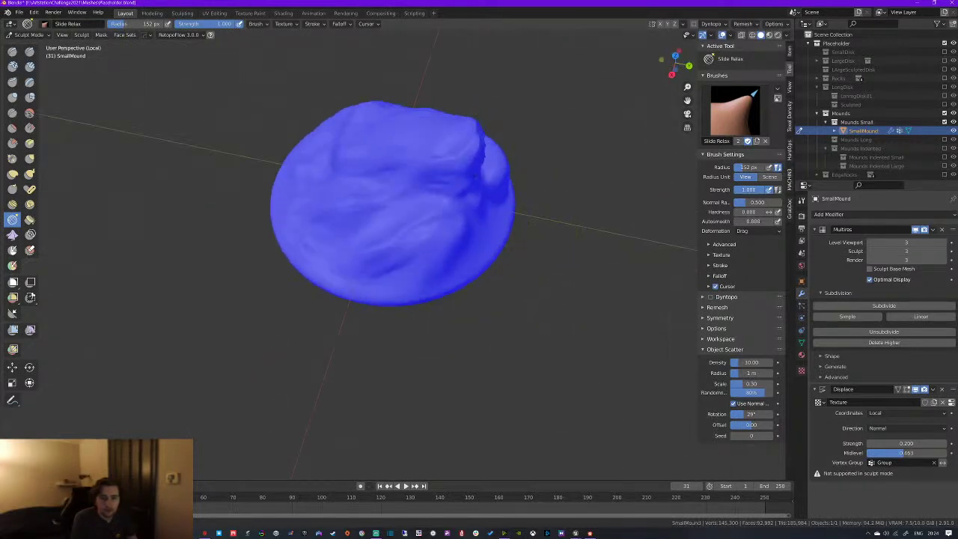
# Smooth the rough and pinched areas around the mound's peak and slopes with the Smooth brush
pyautogui.click(29, 112)
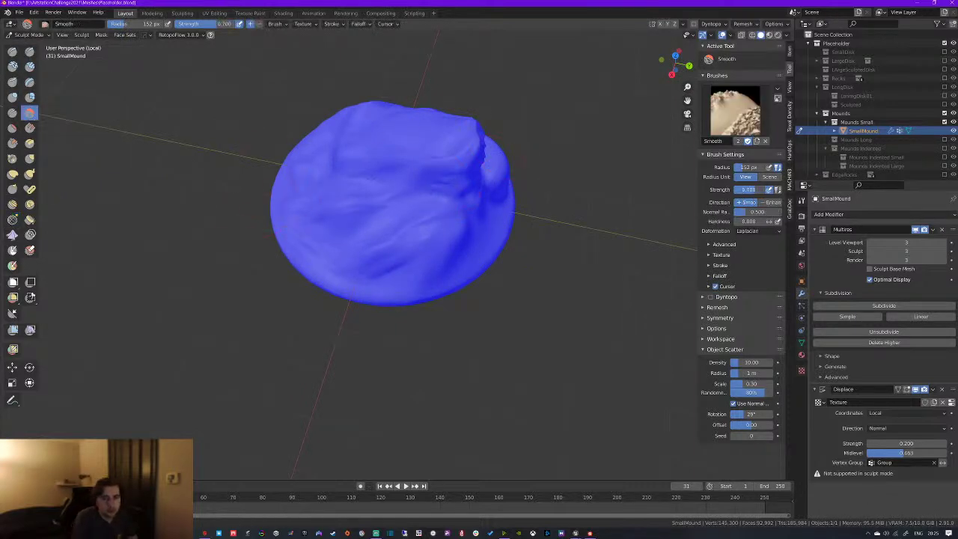
pyautogui.moveTo(430, 156)
pyautogui.mouseDown(button='middle')
pyautogui.moveTo(325, 210)
pyautogui.moveTo(489, 173)
pyautogui.mouseUp(button='middle')
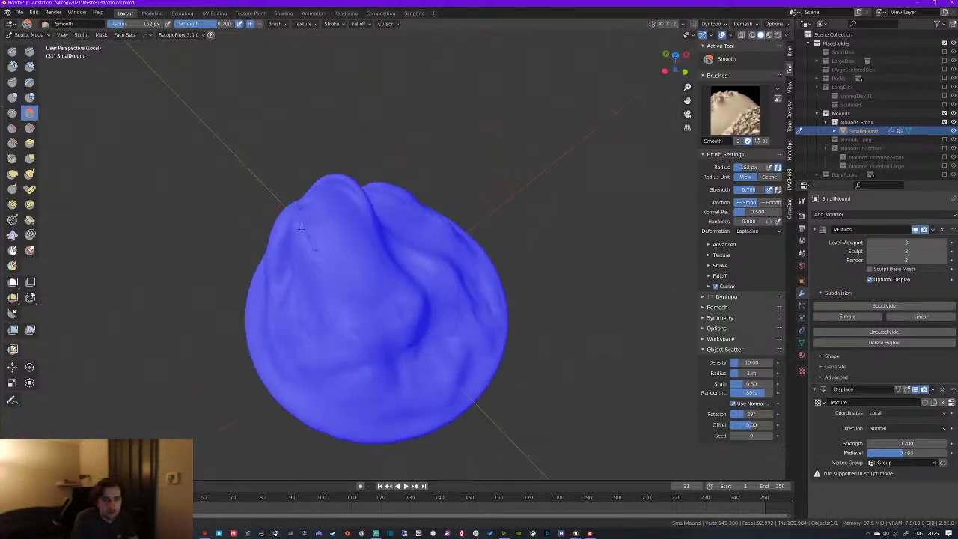
pyautogui.moveTo(294, 226); pyautogui.dragTo(389, 244, button='middle')
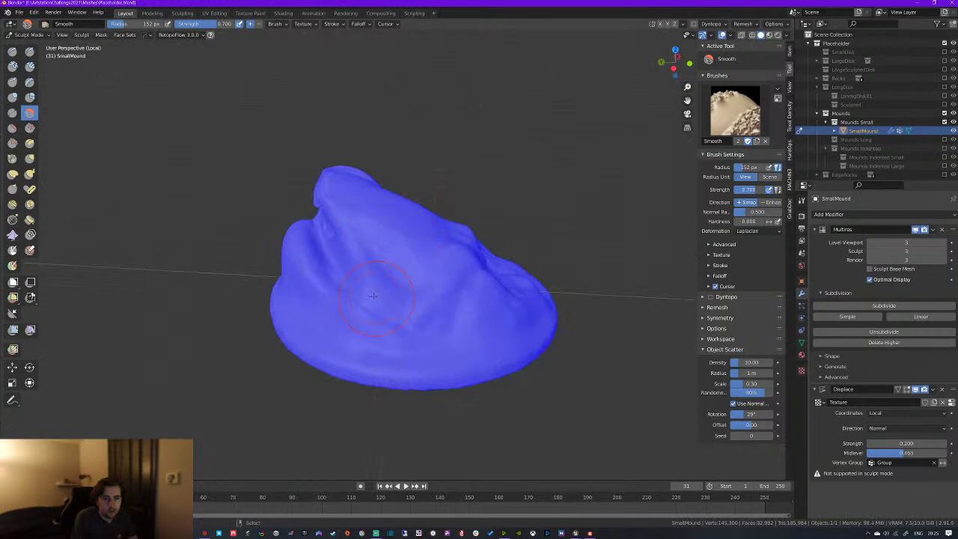
pyautogui.moveTo(374, 288); pyautogui.dragTo(479, 262, button='middle')
pyautogui.moveTo(498, 248)
pyautogui.mouseDown(button='middle')
pyautogui.moveTo(430, 310)
pyautogui.moveTo(389, 277)
pyautogui.mouseUp(button='middle')
# Build up the ridges on the mound's slopes with the Clay Strips brush
pyautogui.click(29, 65)
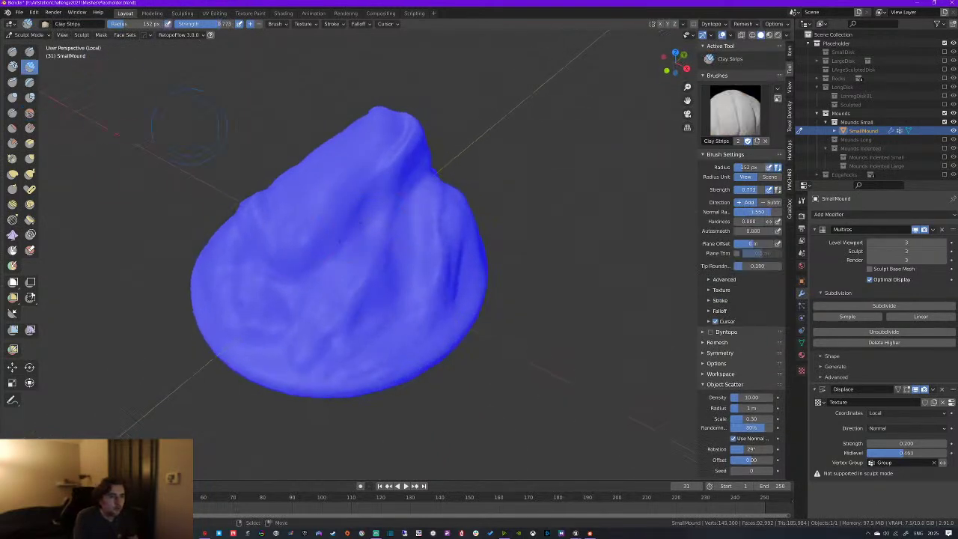
pyautogui.moveTo(343, 286)
pyautogui.mouseDown(button='middle')
pyautogui.moveTo(377, 238)
pyautogui.moveTo(329, 222)
pyautogui.moveTo(294, 289)
pyautogui.moveTo(303, 315)
pyautogui.moveTo(313, 303)
pyautogui.mouseUp(button='middle')
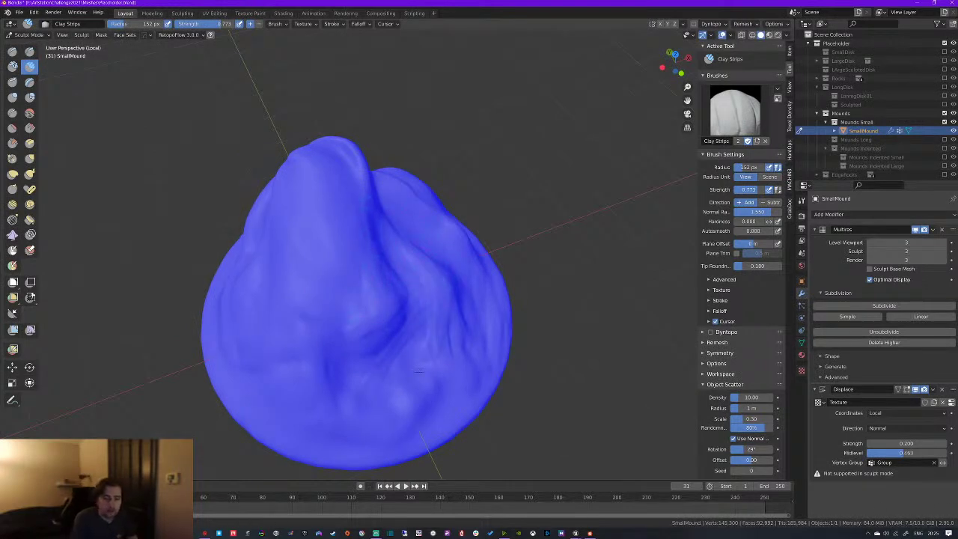
pyautogui.moveTo(430, 352); pyautogui.dragTo(442, 220, button='middle')
pyautogui.moveTo(457, 251)
pyautogui.mouseDown(button='middle')
pyautogui.moveTo(483, 255)
pyautogui.moveTo(486, 277)
pyautogui.moveTo(493, 258)
pyautogui.moveTo(466, 251)
pyautogui.mouseUp(button='middle')
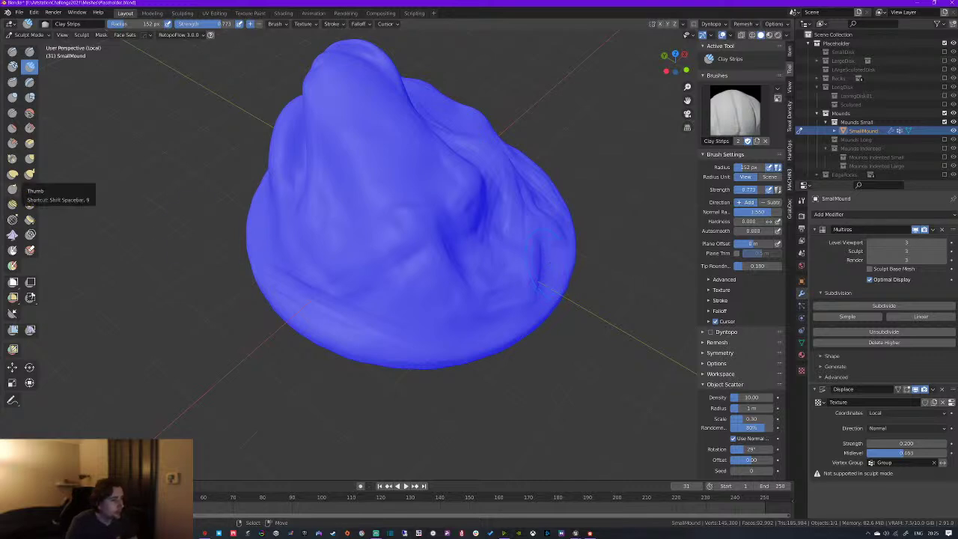
pyautogui.moveTo(131, 134); pyautogui.dragTo(105, 142, button='middle')
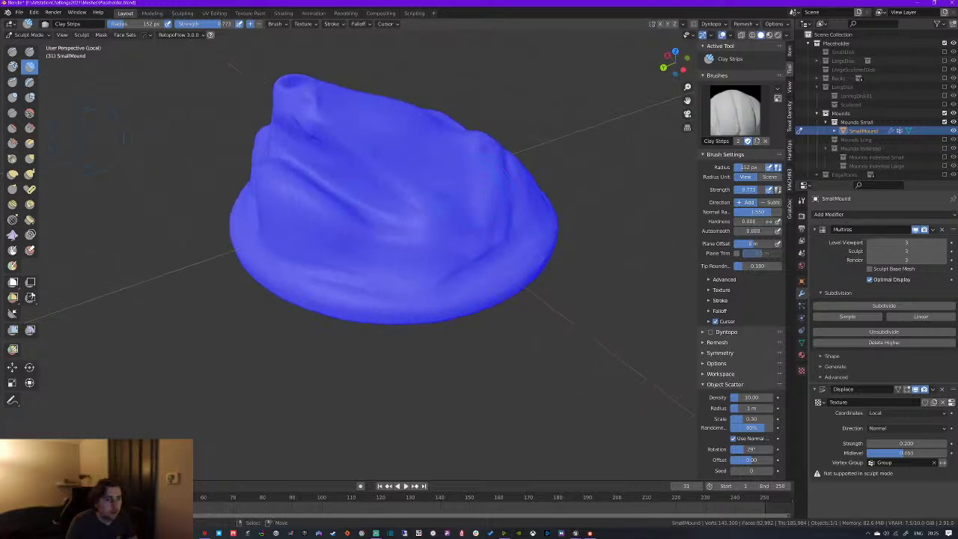
# Carve creases into the folds of the mound's slopes with the Crease brush
pyautogui.hotkey('shift', 'c')
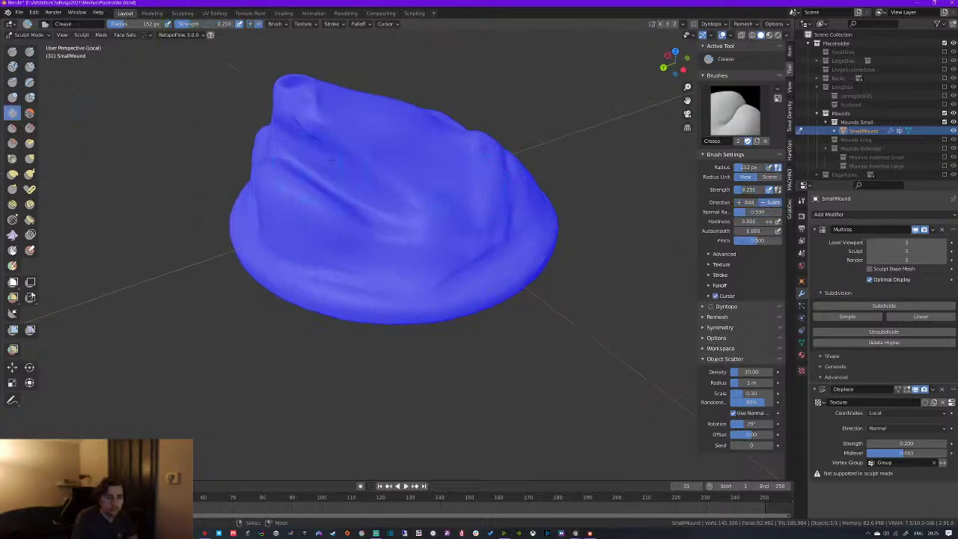
pyautogui.moveTo(306, 192); pyautogui.dragTo(414, 254, button='middle')
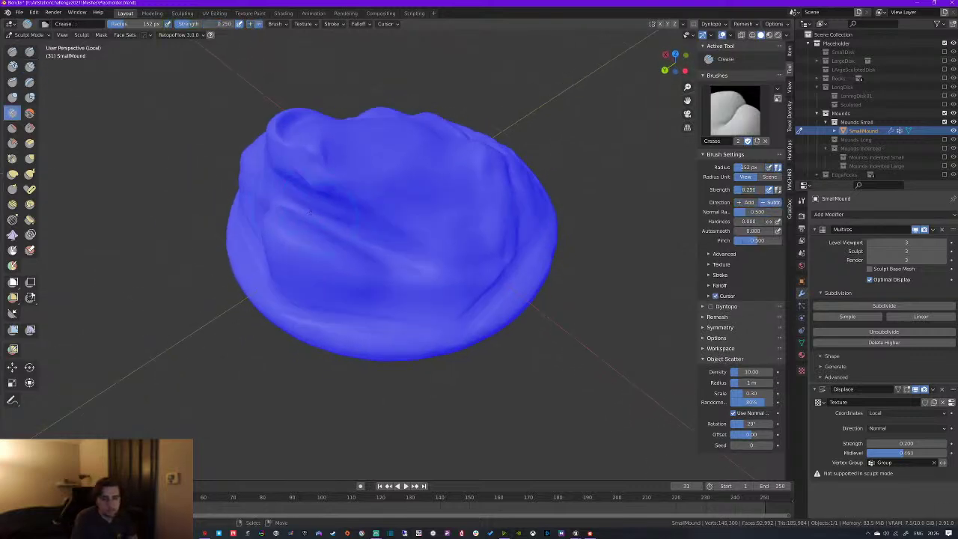
pyautogui.moveTo(341, 299); pyautogui.dragTo(340, 223, button='middle')
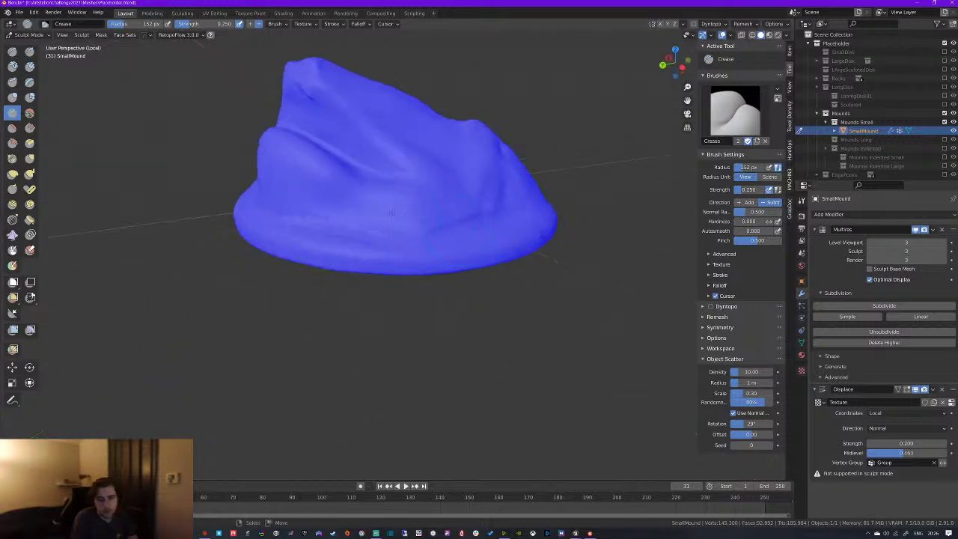
pyautogui.moveTo(451, 231)
pyautogui.mouseDown(button='middle')
pyautogui.moveTo(417, 248)
pyautogui.moveTo(447, 272)
pyautogui.moveTo(414, 294)
pyautogui.mouseUp(button='middle')
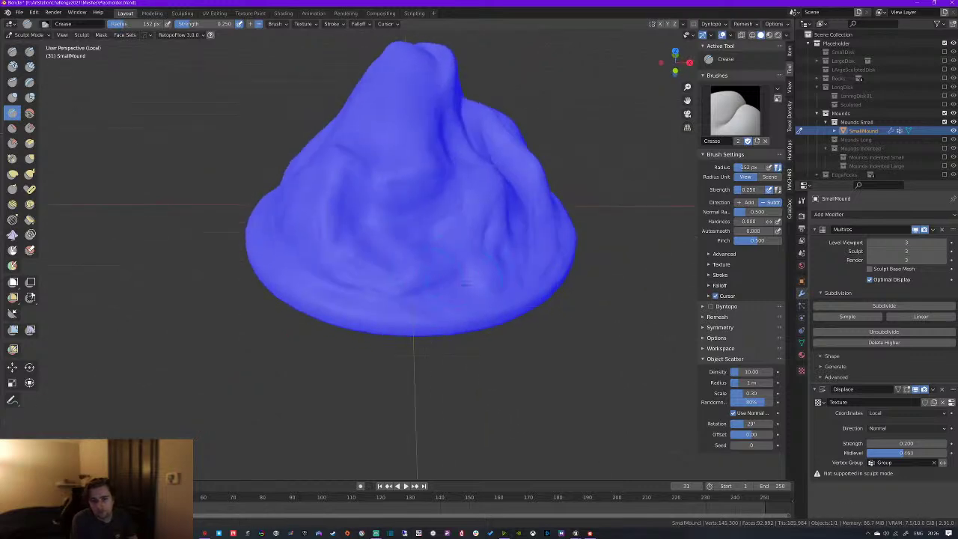
pyautogui.moveTo(527, 266)
pyautogui.mouseDown(button='middle')
pyautogui.moveTo(404, 307)
pyautogui.moveTo(464, 253)
pyautogui.moveTo(420, 253)
pyautogui.moveTo(443, 238)
pyautogui.moveTo(398, 254)
pyautogui.mouseUp(button='middle')
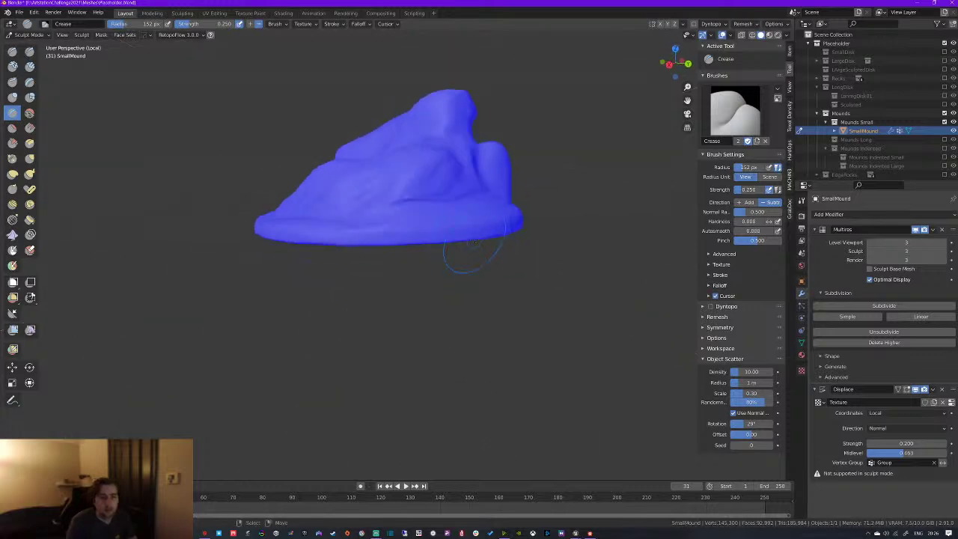
# Try to flatten the mound's underside in the right orthographic view with Line Project cuts along its base
pyautogui.press('KP_3')
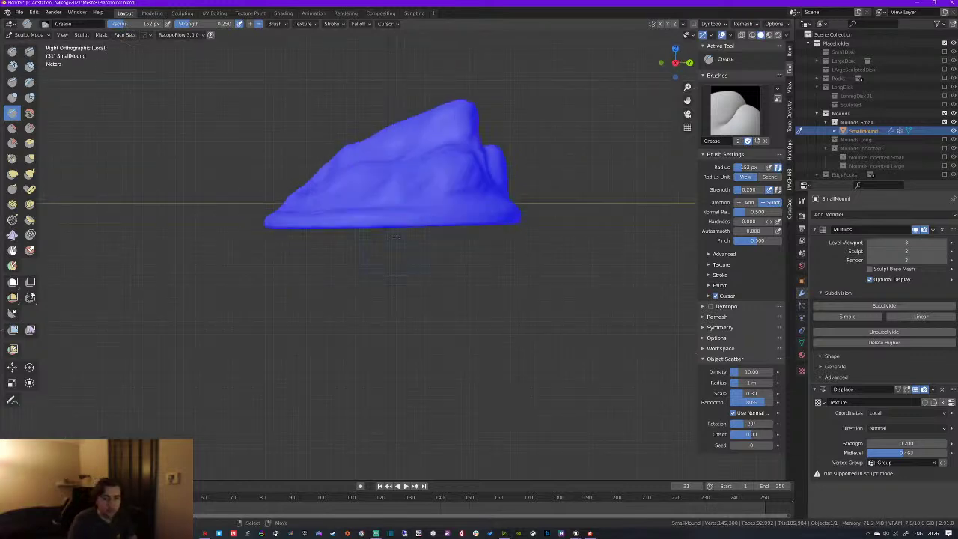
pyautogui.click(12, 313)
pyautogui.moveTo(233, 218); pyautogui.dragTo(599, 208)
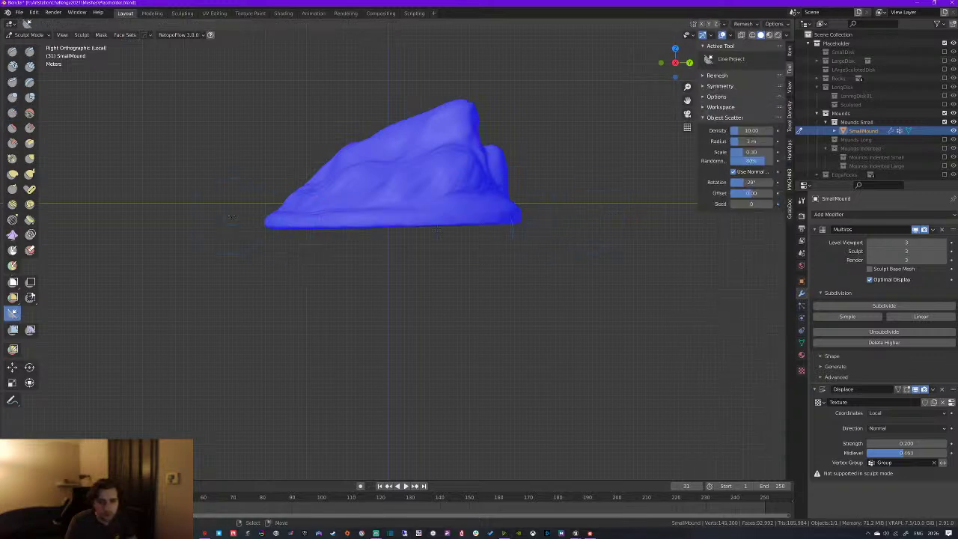
pyautogui.moveTo(240, 215)
pyautogui.mouseDown()
pyautogui.moveTo(540, 218)
pyautogui.moveTo(605, 204)
pyautogui.mouseUp()
pyautogui.moveTo(315, 236); pyautogui.dragTo(352, 255, button='middle')
pyautogui.press('KP_3')
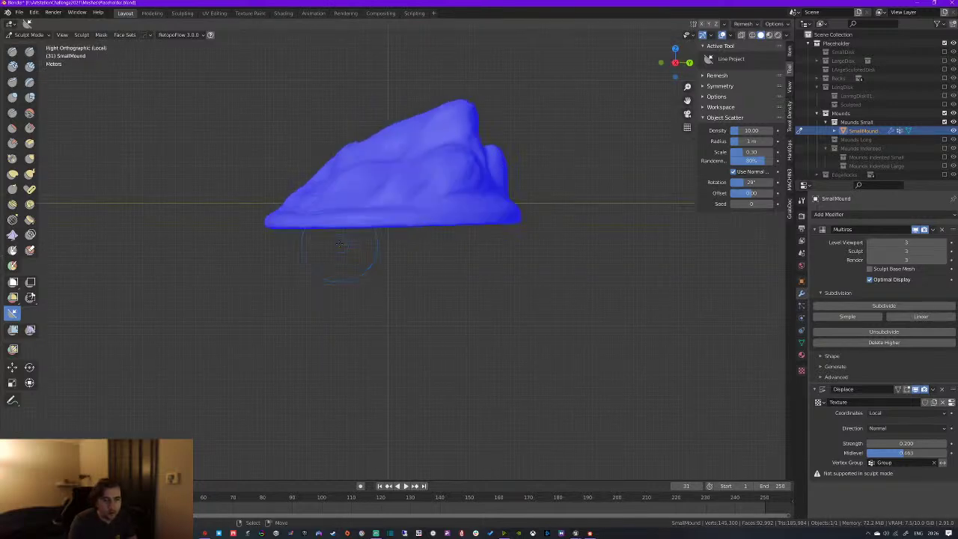
pyautogui.moveTo(214, 219); pyautogui.dragTo(604, 208)
pyautogui.moveTo(273, 221); pyautogui.dragTo(352, 258, button='middle')
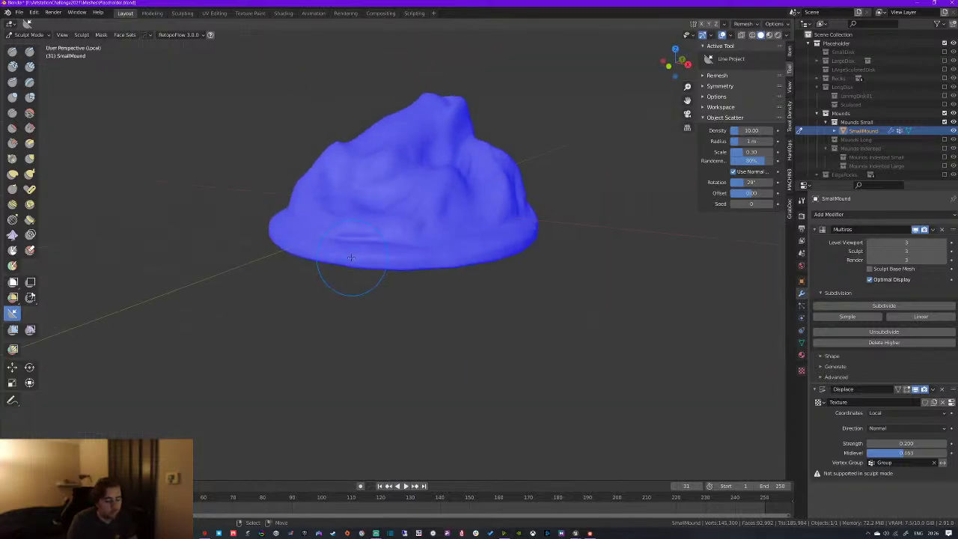
pyautogui.press('KP_3')
pyautogui.moveTo(217, 222); pyautogui.dragTo(265, 222)
pyautogui.moveTo(591, 223); pyautogui.dragTo(591, 223)
pyautogui.moveTo(203, 193); pyautogui.dragTo(385, 277)
pyautogui.moveTo(224, 217); pyautogui.dragTo(591, 210)
pyautogui.moveTo(592, 210); pyautogui.dragTo(629, 247, button='middle')
# Examine the mound's base and slopes from several angles and in the right orthographic view
pyautogui.moveTo(554, 376); pyautogui.dragTo(477, 266, button='middle')
pyautogui.moveTo(425, 250)
pyautogui.mouseDown(button='middle')
pyautogui.moveTo(386, 258)
pyautogui.moveTo(382, 277)
pyautogui.moveTo(412, 296)
pyautogui.moveTo(419, 255)
pyautogui.mouseUp(button='middle')
pyautogui.moveTo(356, 277); pyautogui.dragTo(391, 283, button='middle')
pyautogui.moveTo(225, 251); pyautogui.dragTo(453, 245, button='middle')
pyautogui.moveTo(292, 202); pyautogui.dragTo(295, 237, button='middle')
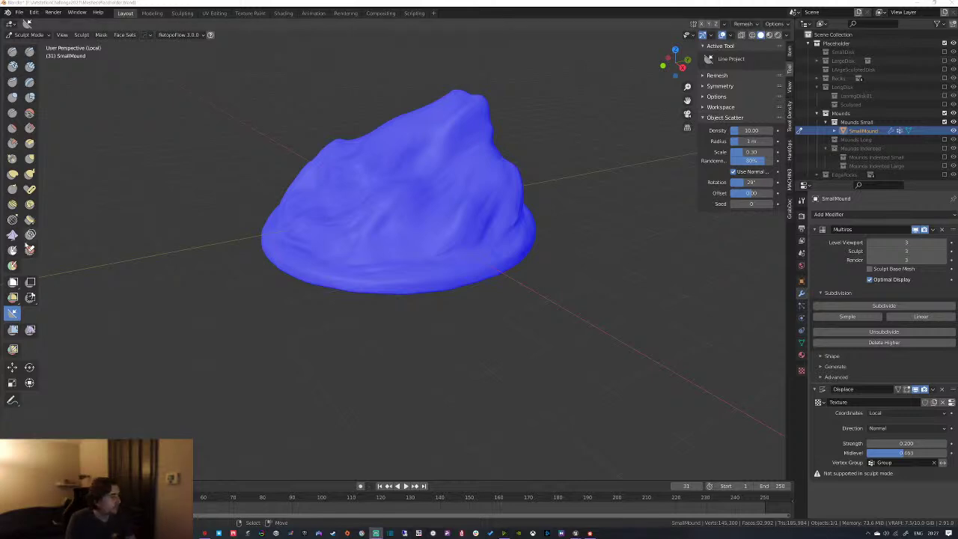
pyautogui.moveTo(428, 260); pyautogui.dragTo(387, 267, button='middle')
pyautogui.press('KP_3')
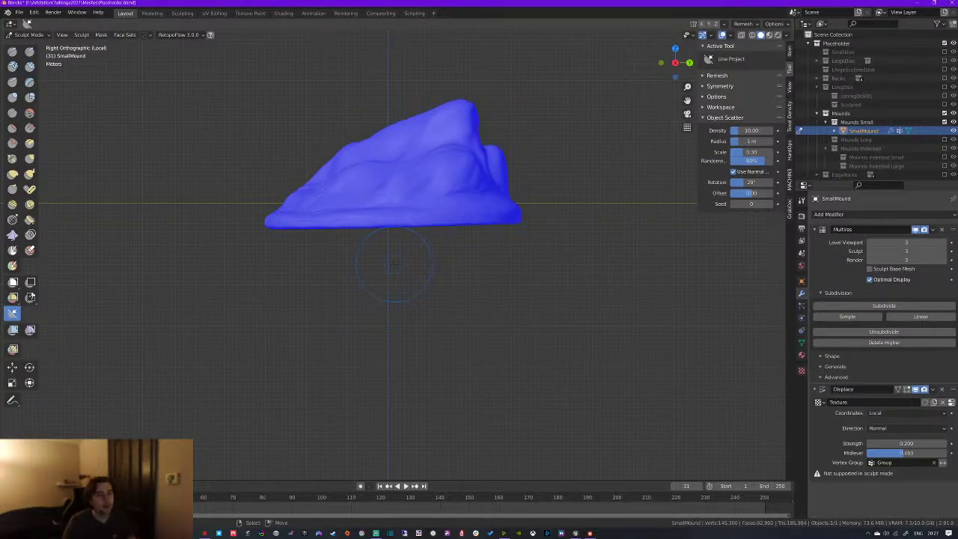
pyautogui.keyDown('shift'); pyautogui.moveTo(379, 158); pyautogui.dragTo(362, 223, button='middle'); pyautogui.keyUp('shift')
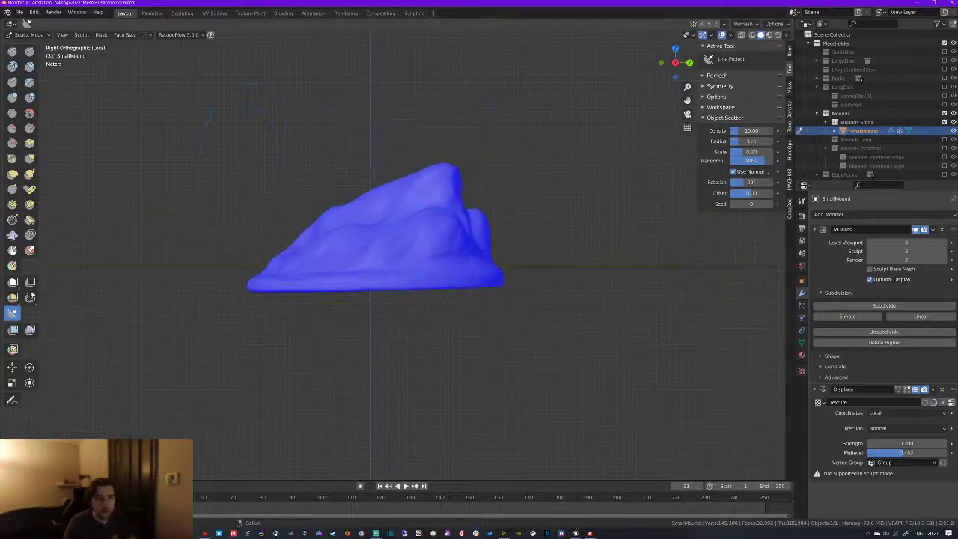
# Switch SmallMound to Object Mode and deselect it
pyautogui.hotkey('ctrl', 'Tab')
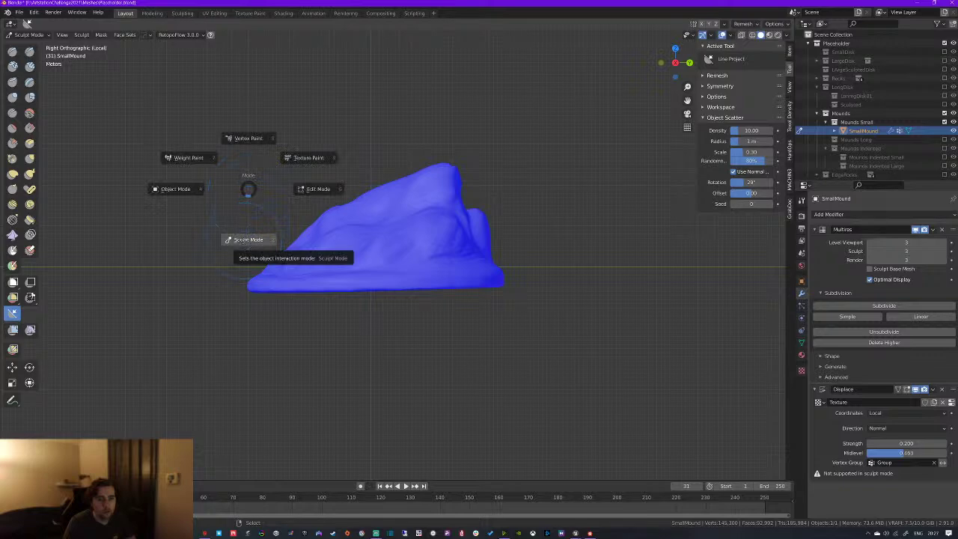
pyautogui.click(191, 196)
pyautogui.moveTo(295, 235); pyautogui.dragTo(409, 280, button='middle')
pyautogui.hotkey('ctrl', 'a')
pyautogui.click(405, 274)
# Examine the reference photo of the yellow mineral cones and compare its surface with the displaced mound
pyautogui.moveTo(0, 101); pyautogui.dragTo(520, 183, button='right')
pyautogui.scroll(3, 556, 358)
pyautogui.moveTo(565, 354); pyautogui.dragTo(494, 265, button='middle')
pyautogui.scroll(-2, 495, 265)
pyautogui.moveTo(432, 170); pyautogui.dragTo(542, 152, button='middle')
pyautogui.moveTo(537, 248); pyautogui.dragTo(475, 281, button='middle')
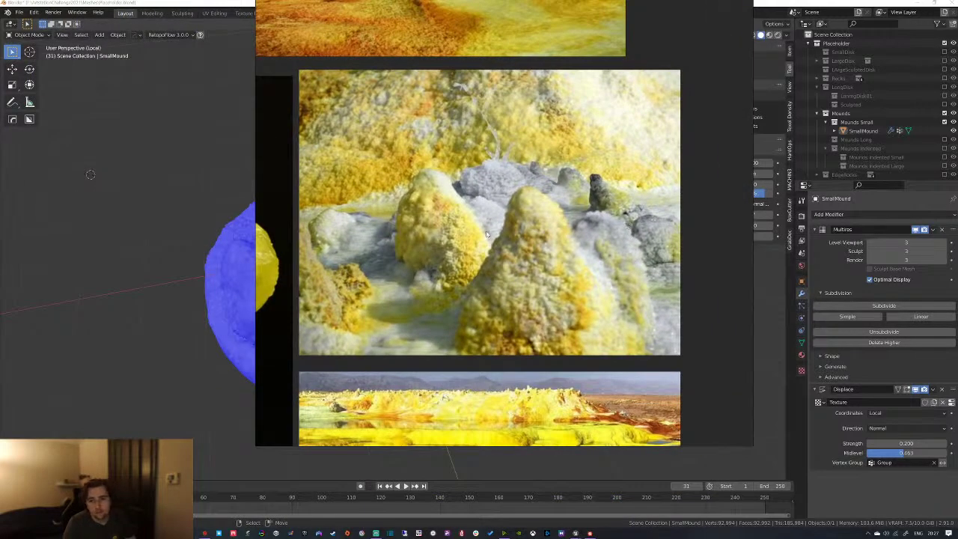
pyautogui.scroll(-2, 527, 283)
pyautogui.moveTo(529, 279); pyautogui.dragTo(0, 217, button='right')
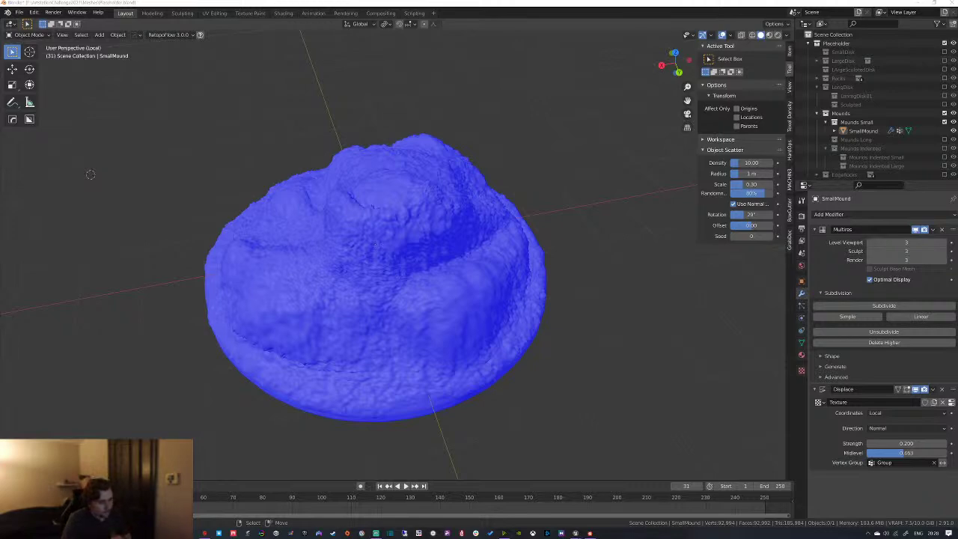
pyautogui.moveTo(375, 195); pyautogui.dragTo(423, 288, button='middle')
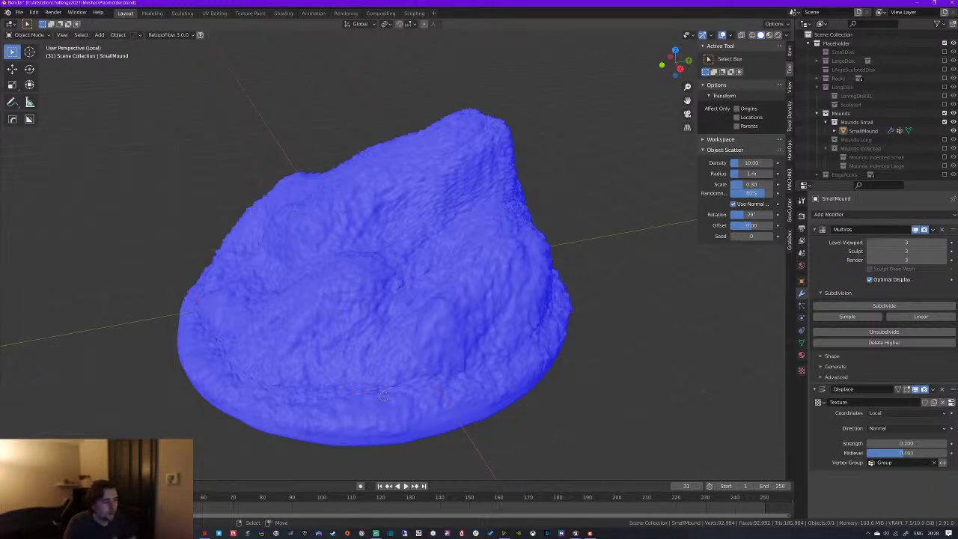
# Switch to Substance Designer and preview the Non Uniform Blur Grayscale node in the DisplaceMask graph
pyautogui.click(590, 533)
pyautogui.scroll(-3, 494, 148)
pyautogui.moveTo(483, 99); pyautogui.dragTo(448, 195, button='middle')
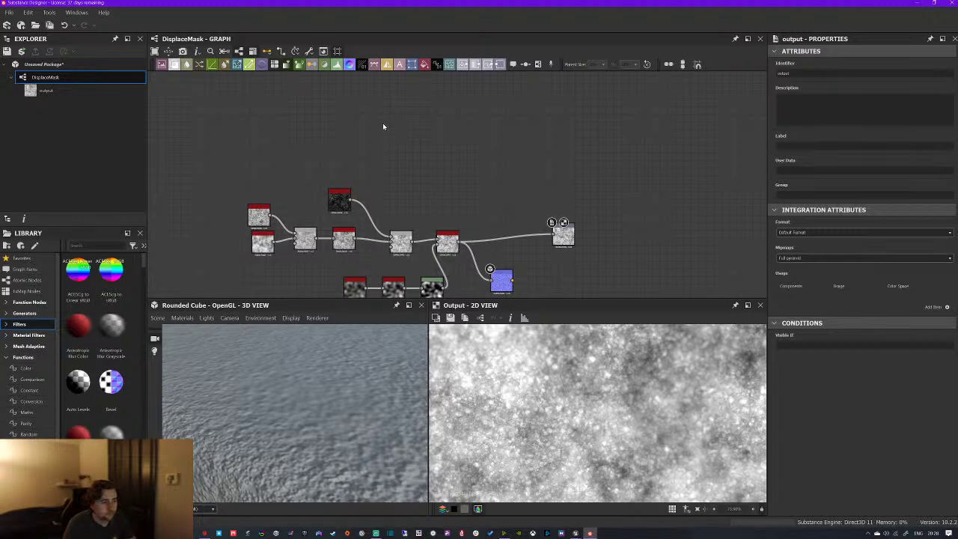
pyautogui.moveTo(452, 233); pyautogui.dragTo(428, 230, button='middle')
pyautogui.doubleClick(423, 223)
# Add a Clouds 2 node in the empty area above the existing node chain
pyautogui.click(363, 141)
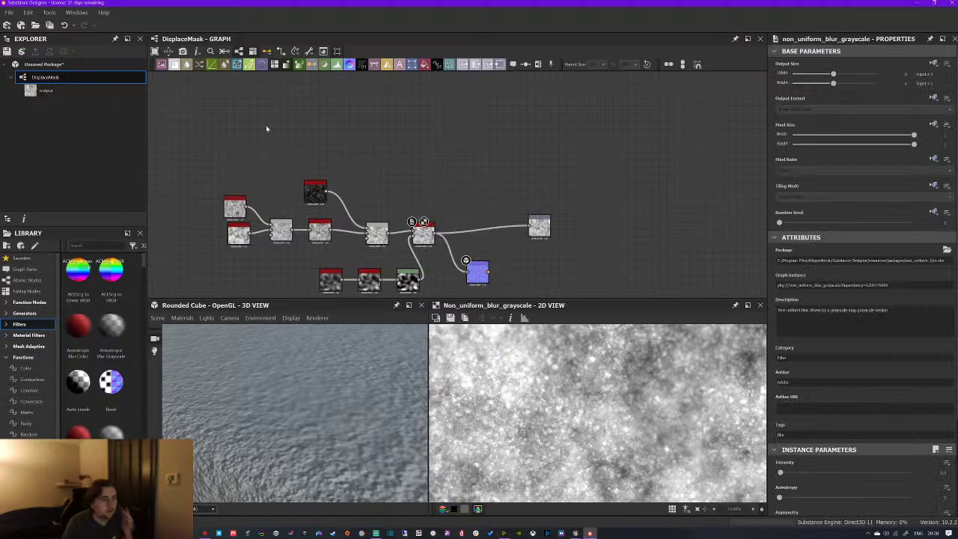
pyautogui.press('space')
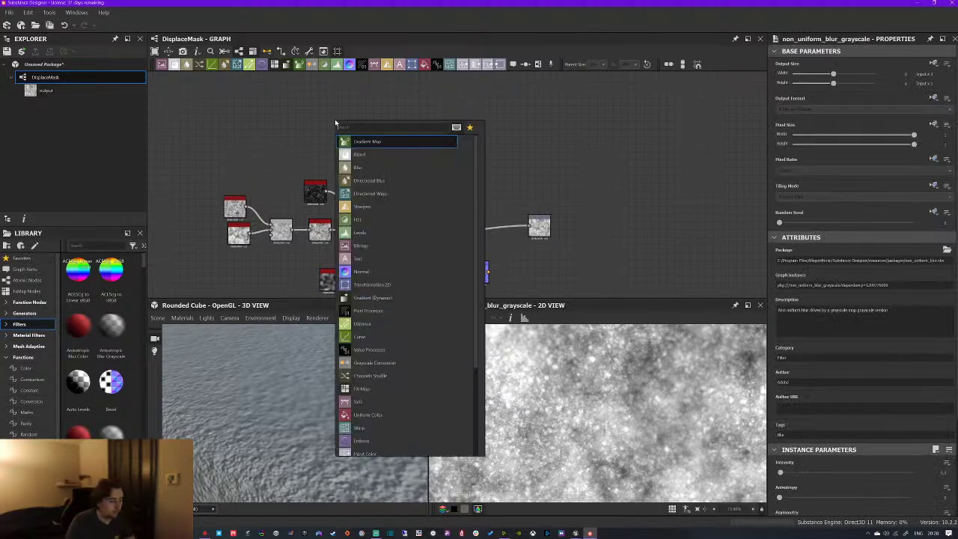
pyautogui.write('cloud')
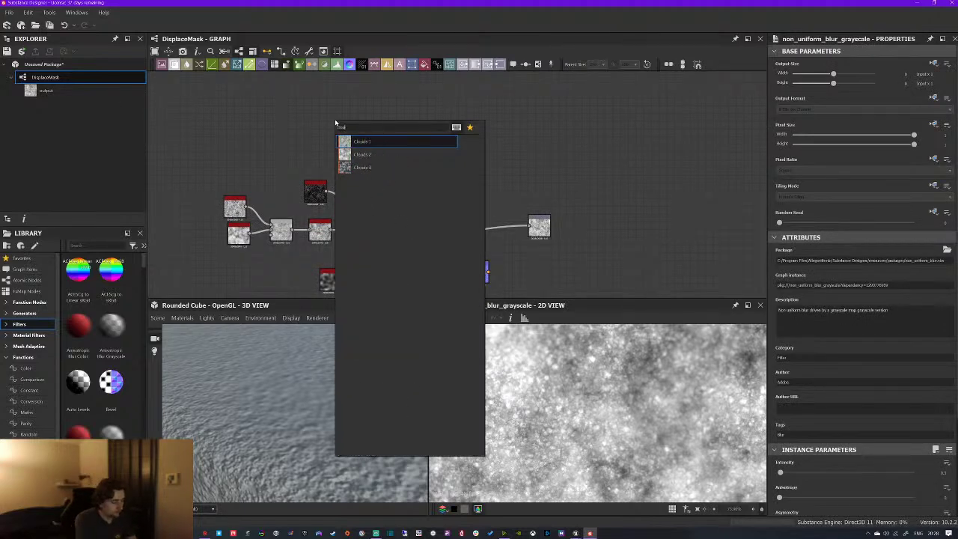
pyautogui.click(366, 154)
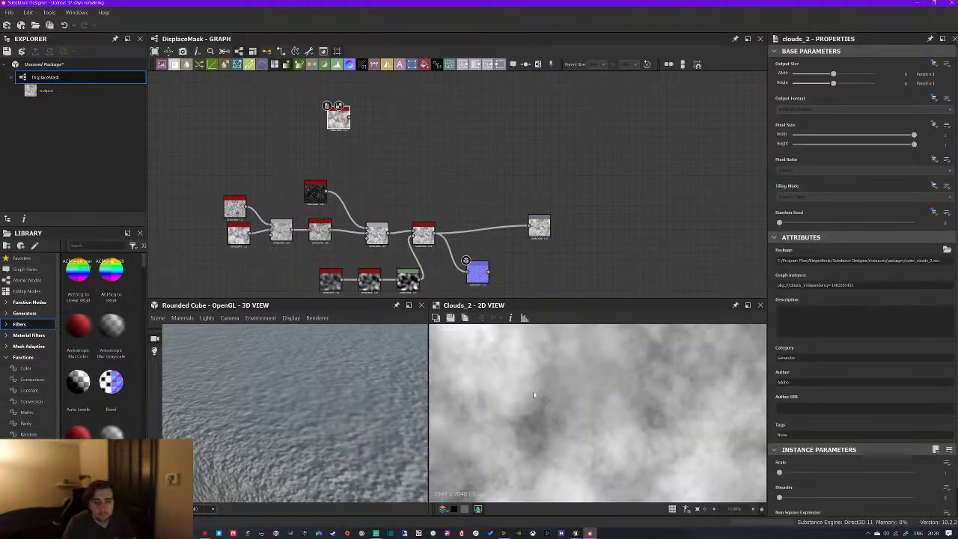
# Feed Clouds 2 into a new Histogram Scan node and set its position to about 0.27
pyautogui.scroll(-3, 585, 386)
pyautogui.press('space')
pyautogui.write('hist')
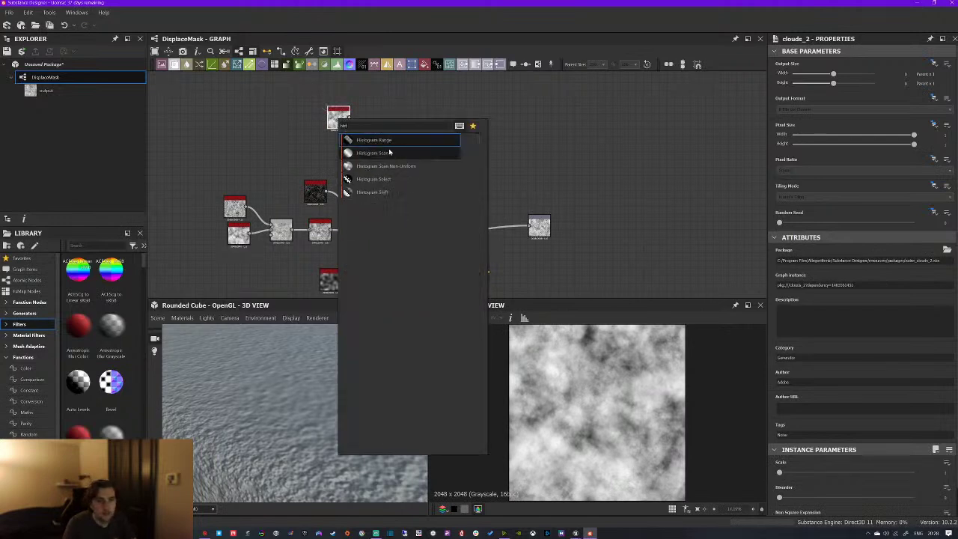
pyautogui.click(390, 153)
pyautogui.moveTo(788, 472); pyautogui.dragTo(815, 473)
# Make room by the output node, add an RGBA Merge node, and connect Histogram Scan to its first input
pyautogui.moveTo(552, 226); pyautogui.dragTo(591, 226)
pyautogui.moveTo(477, 180); pyautogui.dragTo(486, 181, button='middle')
pyautogui.press('space')
pyautogui.write('rgba')
pyautogui.click(528, 175)
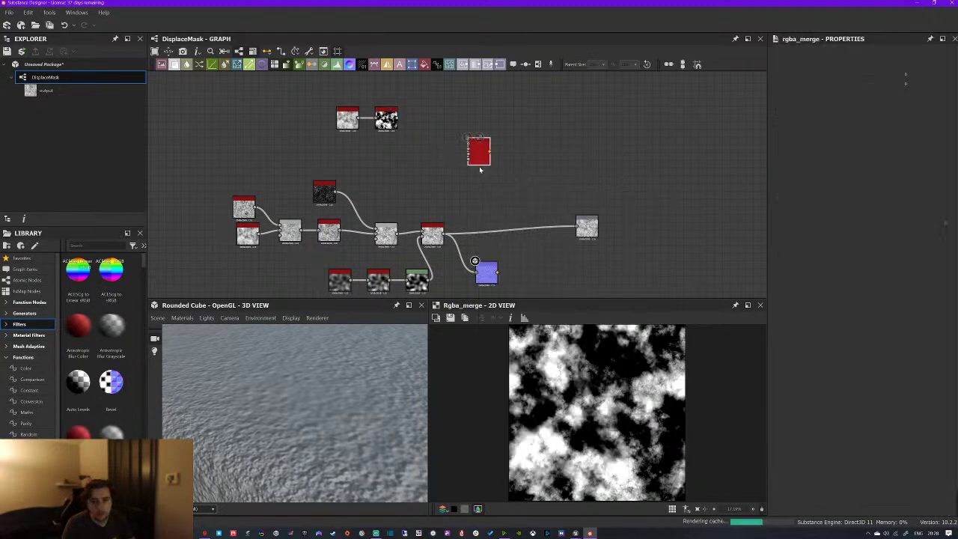
pyautogui.moveTo(401, 118); pyautogui.dragTo(470, 144)
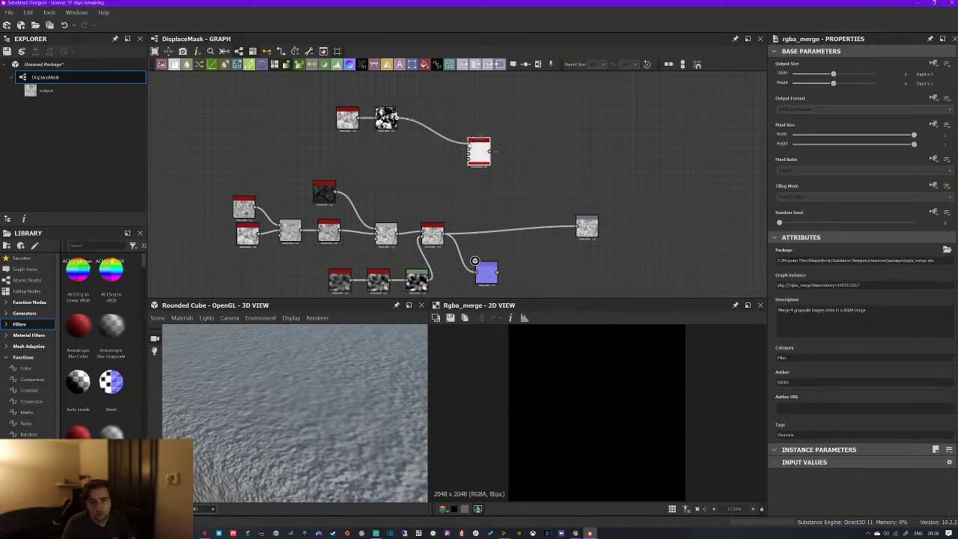
# Move RGBA Merge farther from Histogram Scan and set the scan's position to 0.25 and contrast to about 0.33
pyautogui.doubleClick(386, 118)
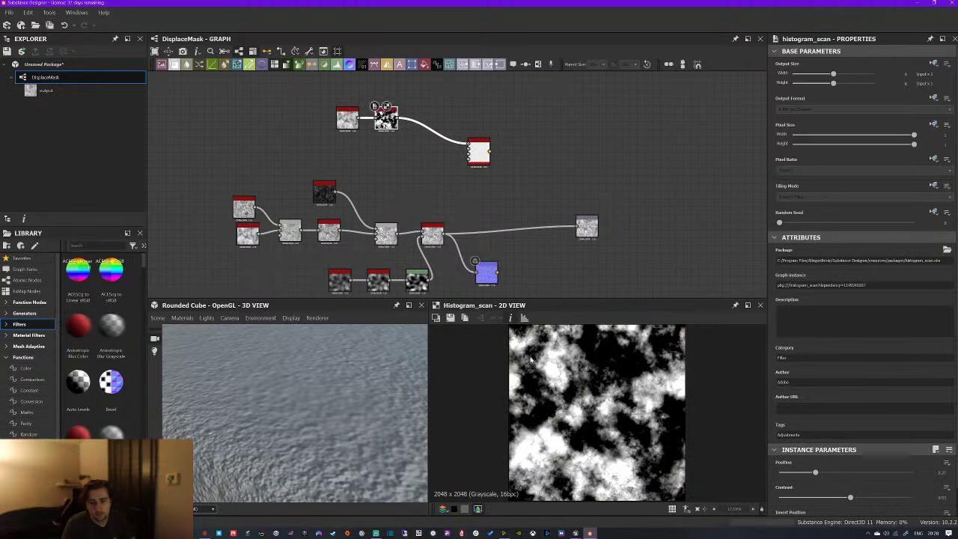
pyautogui.moveTo(453, 244); pyautogui.dragTo(448, 257, button='middle')
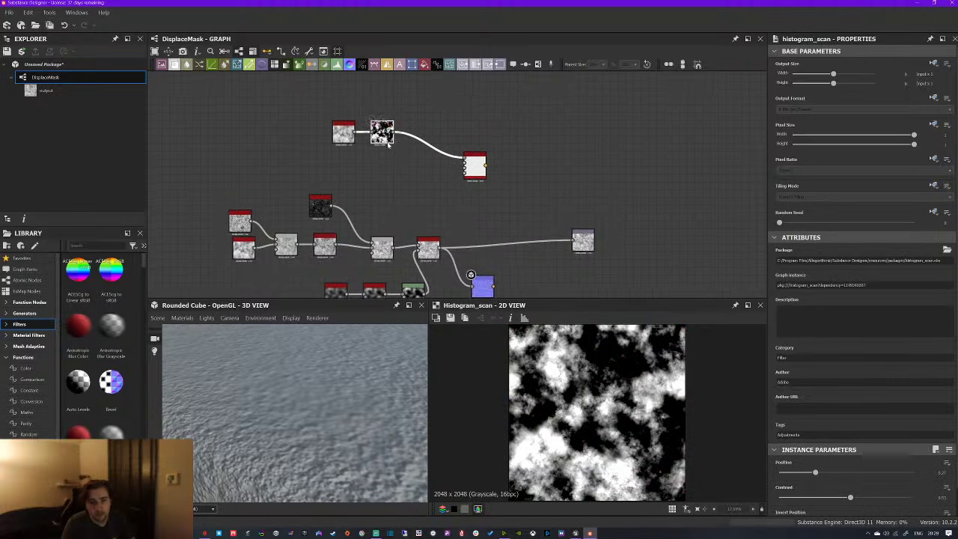
pyautogui.moveTo(472, 169); pyautogui.dragTo(534, 172)
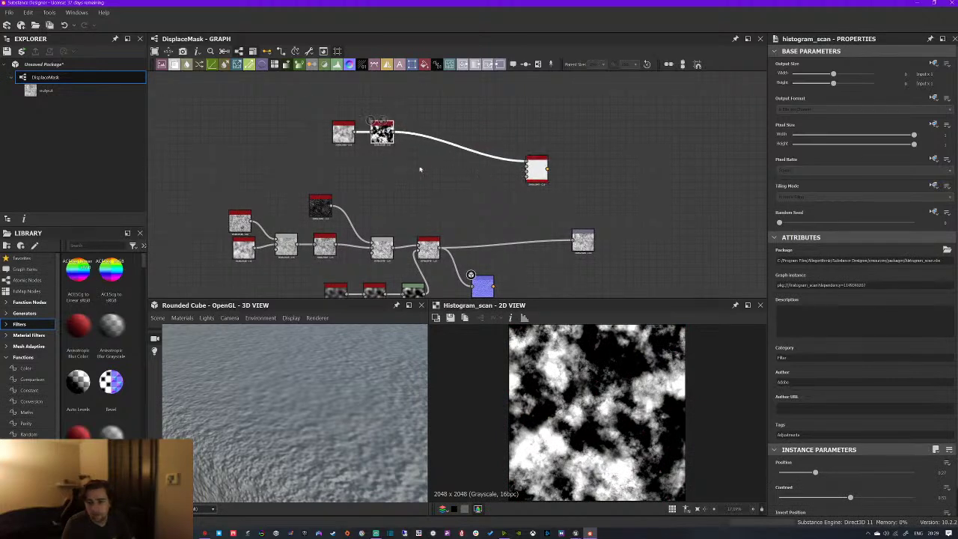
pyautogui.moveTo(850, 497); pyautogui.dragTo(814, 474)
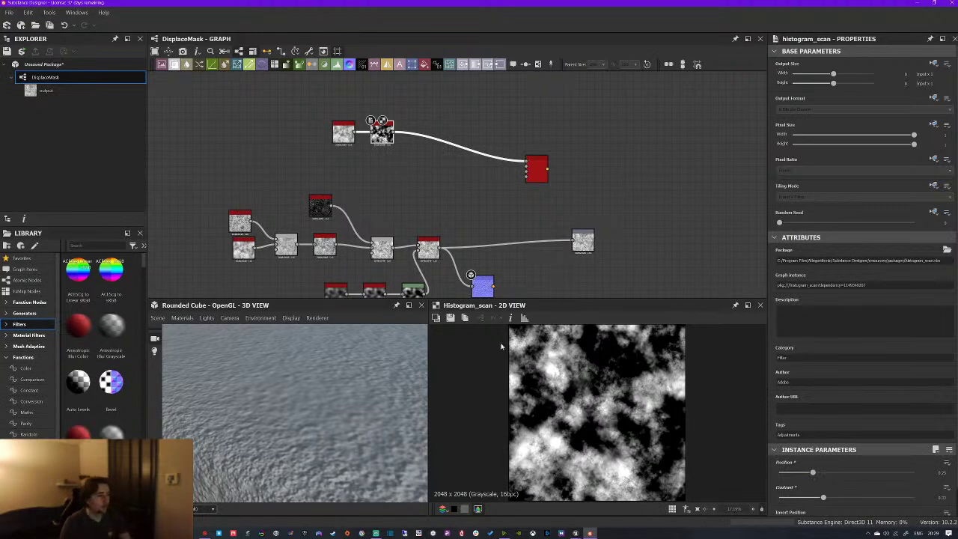
# Connect Non Uniform Blur Grayscale to the second RGBA Merge input, preview the merged result, and reposition the merge node
pyautogui.moveTo(424, 159); pyautogui.dragTo(429, 185, button='middle')
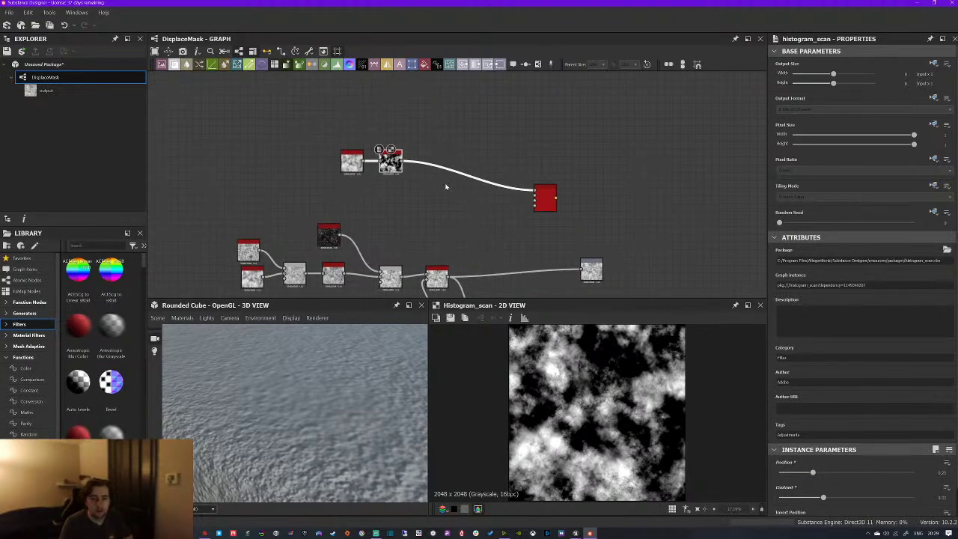
pyautogui.moveTo(502, 212); pyautogui.dragTo(473, 177, button='middle')
pyautogui.doubleClick(461, 280)
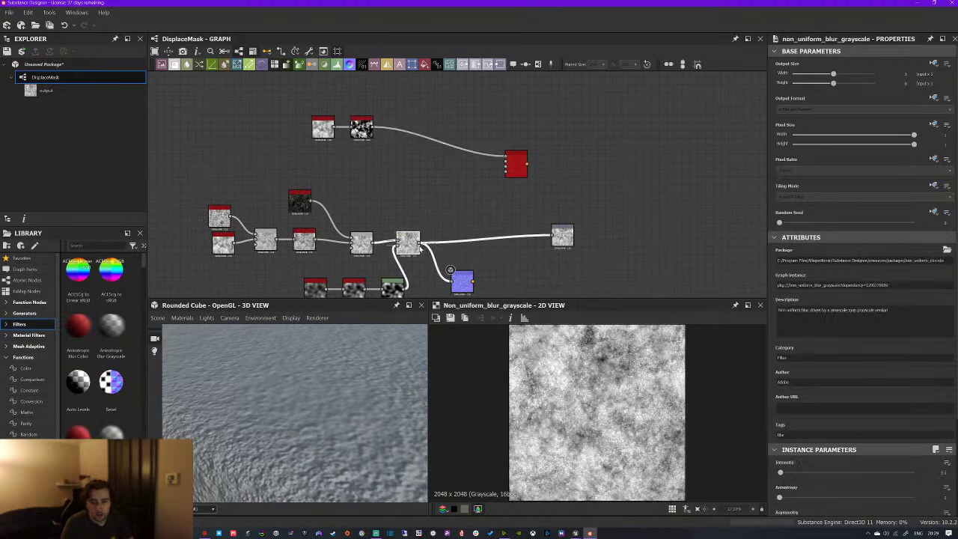
pyautogui.moveTo(420, 242); pyautogui.dragTo(513, 160)
pyautogui.doubleClick(515, 163)
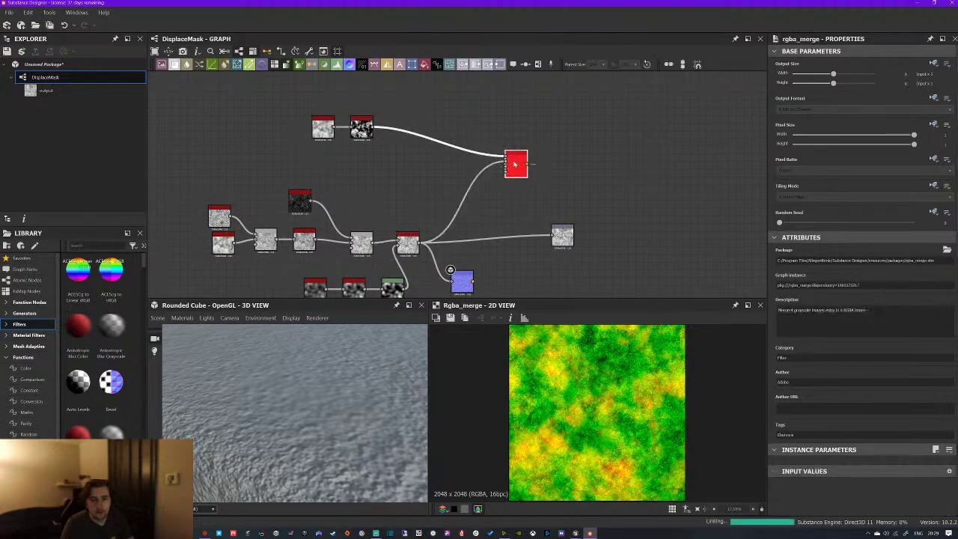
pyautogui.moveTo(514, 163); pyautogui.dragTo(532, 180, button='middle')
pyautogui.moveTo(534, 181); pyautogui.dragTo(557, 164)
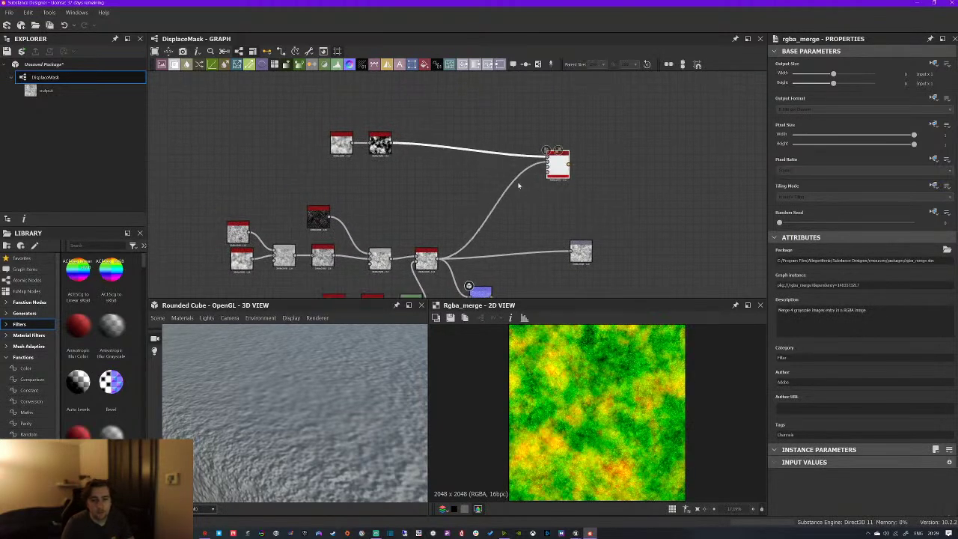
# Spread the source nodes and grayscale output away from RGBA Merge, and preview the Histogram Scan
pyautogui.moveTo(304, 139); pyautogui.dragTo(305, 107, button='middle')
pyautogui.moveTo(215, 86); pyautogui.dragTo(418, 251)
pyautogui.moveTo(583, 220); pyautogui.dragTo(571, 236)
pyautogui.moveTo(480, 198); pyautogui.dragTo(466, 225, button='middle')
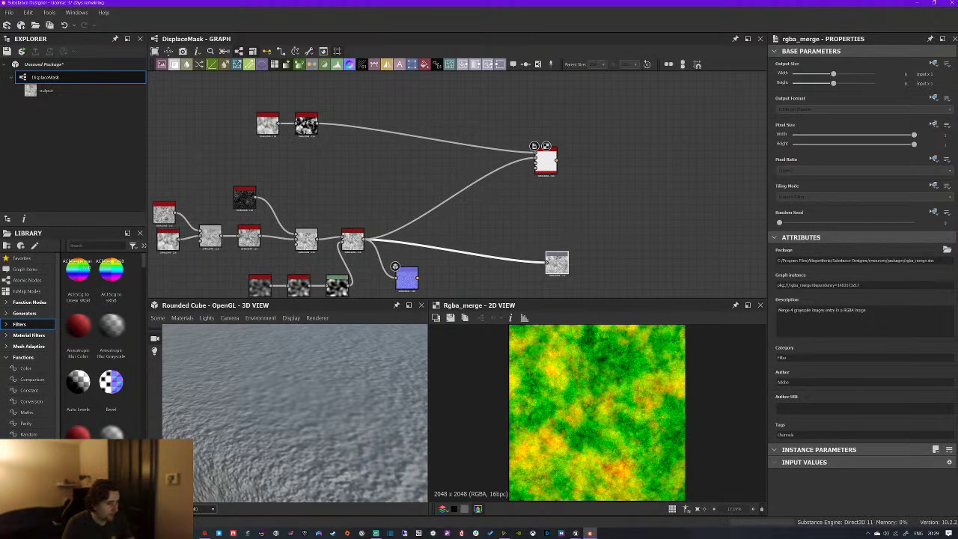
pyautogui.doubleClick(307, 123)
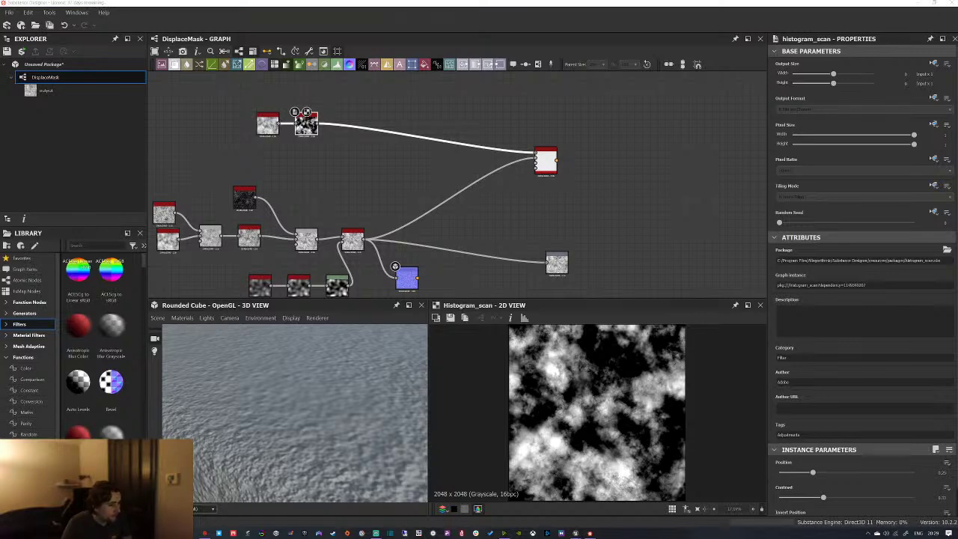
# Move the Normal node between RGBA Merge and the grayscale output, and attach a new Output node to it
pyautogui.moveTo(640, 166); pyautogui.dragTo(595, 130, button='middle')
pyautogui.moveTo(361, 243); pyautogui.dragTo(480, 177)
pyautogui.doubleClick(481, 181)
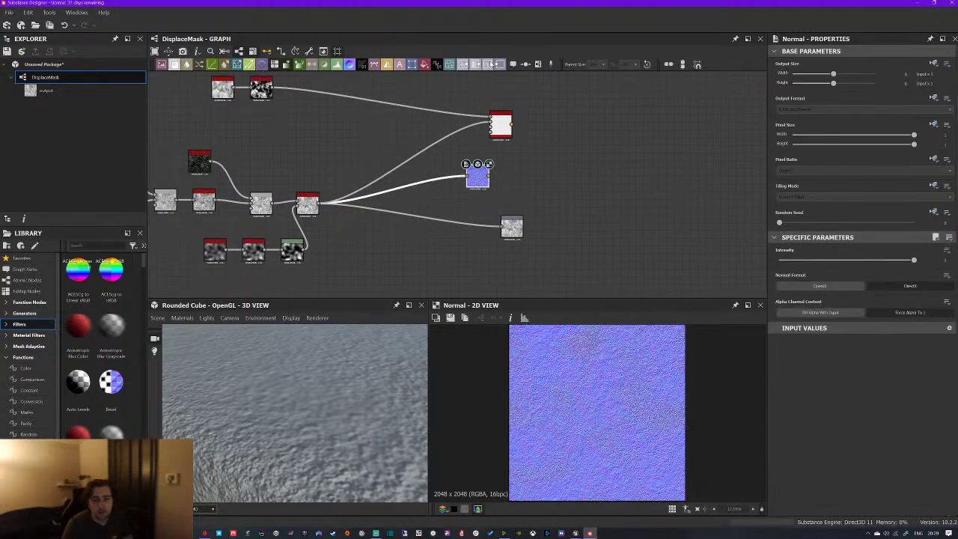
pyautogui.click(499, 65)
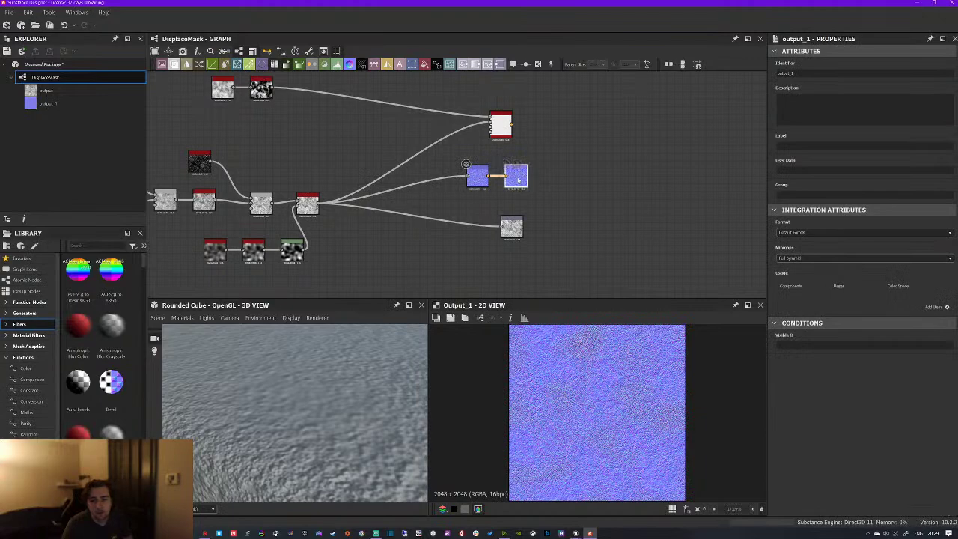
# Check the normal map up close and on the rounded cube, and widen the gap between Normal and its output
pyautogui.scroll(2, 612, 385)
pyautogui.scroll(2, 607, 365)
pyautogui.moveTo(539, 197); pyautogui.dragTo(536, 214, button='middle')
pyautogui.moveTo(516, 200); pyautogui.dragTo(516, 196)
pyautogui.moveTo(254, 378); pyautogui.dragTo(353, 408)
pyautogui.moveTo(520, 194); pyautogui.dragTo(459, 188)
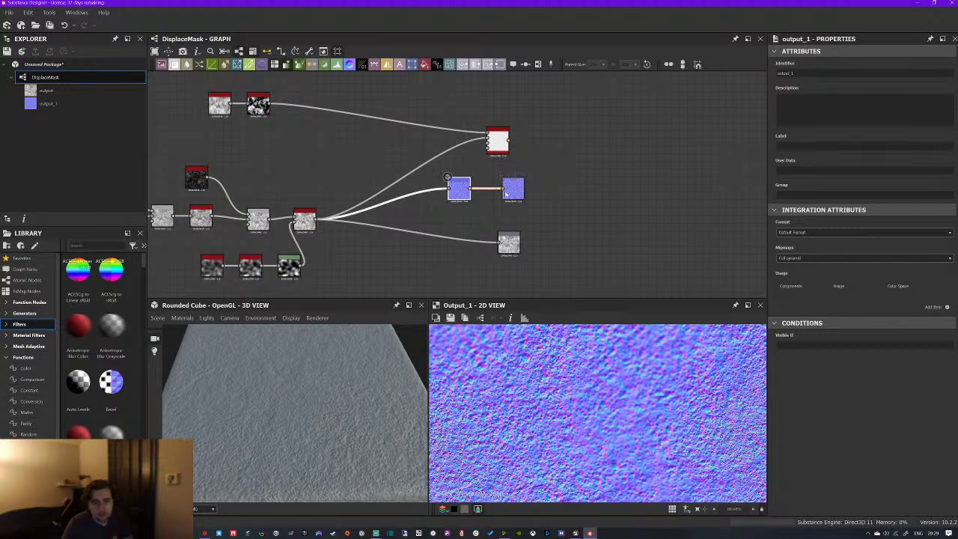
pyautogui.moveTo(393, 197); pyautogui.dragTo(399, 203, button='middle')
pyautogui.moveTo(502, 146); pyautogui.dragTo(493, 126)
# Switch to the reference board and examine the acid pool, salt terrace and mineral photos up close
pyautogui.hotkey('alt', 'Tab')
pyautogui.moveTo(323, 223); pyautogui.dragTo(317, 259, button='right')
pyautogui.moveTo(218, 209); pyautogui.dragTo(488, 212, button='middle')
pyautogui.moveTo(300, 209); pyautogui.dragTo(483, 173, button='middle')
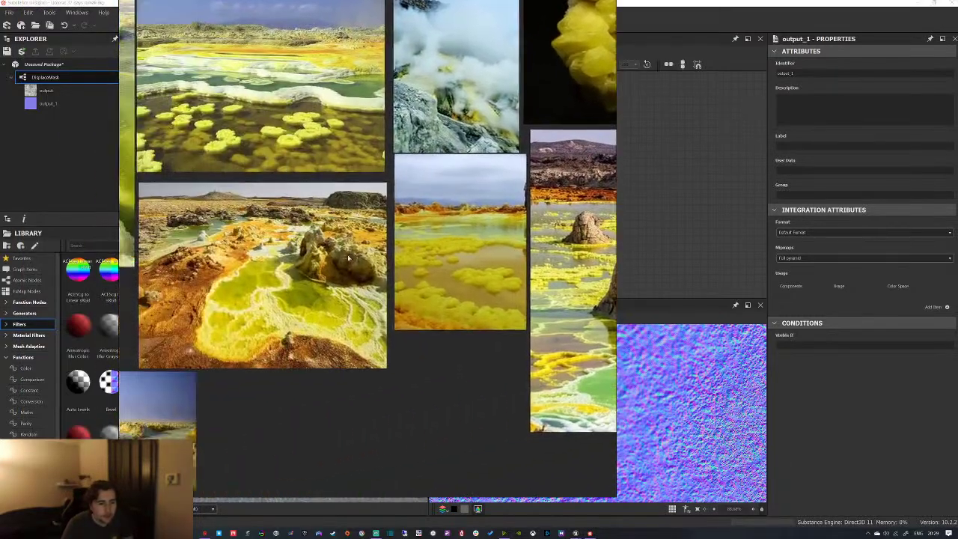
pyautogui.scroll(5, 237, 338)
pyautogui.scroll(-2, 224, 331)
pyautogui.moveTo(161, 313); pyautogui.dragTo(362, 297, button='middle')
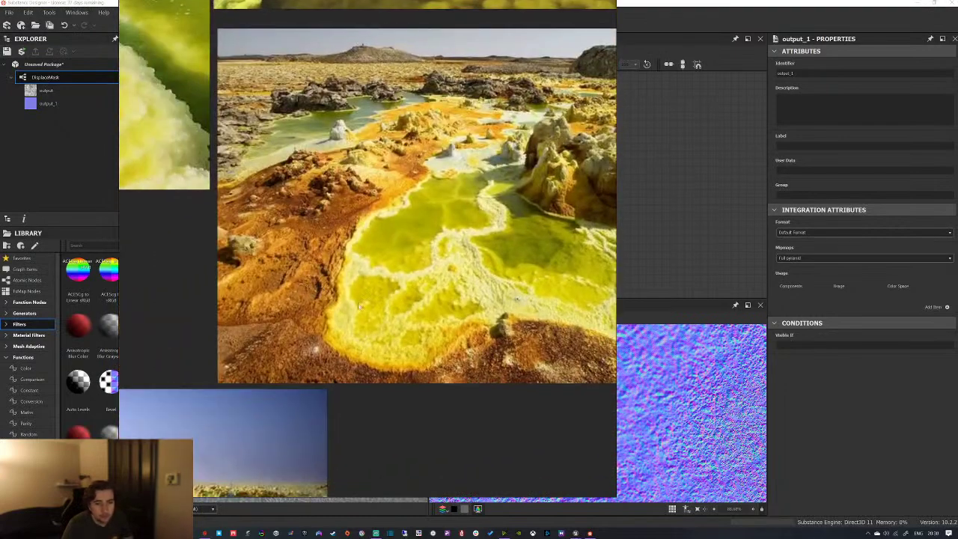
pyautogui.moveTo(225, 150); pyautogui.dragTo(469, 385, button='middle')
pyautogui.moveTo(131, 259); pyautogui.dragTo(324, 311, button='middle')
pyautogui.scroll(4, 283, 299)
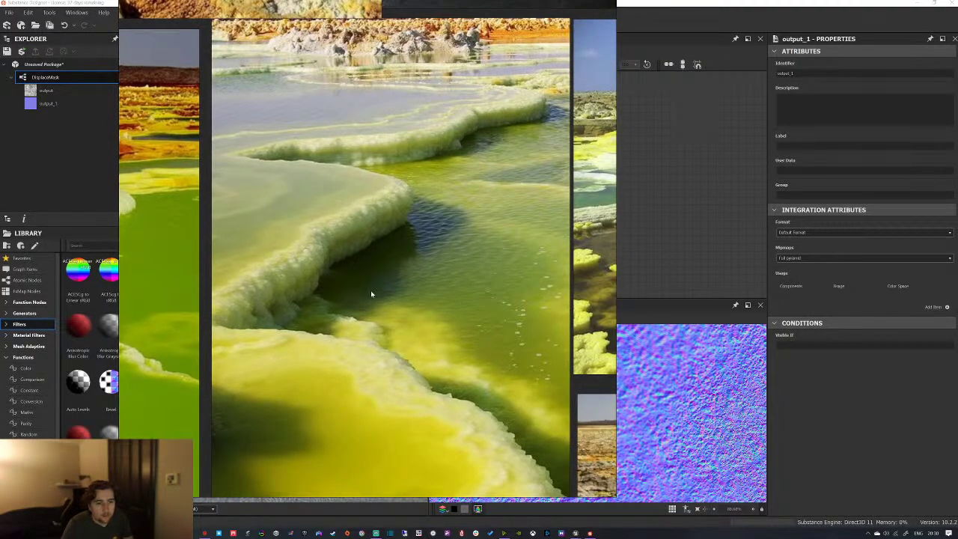
pyautogui.scroll(-3, 312, 289)
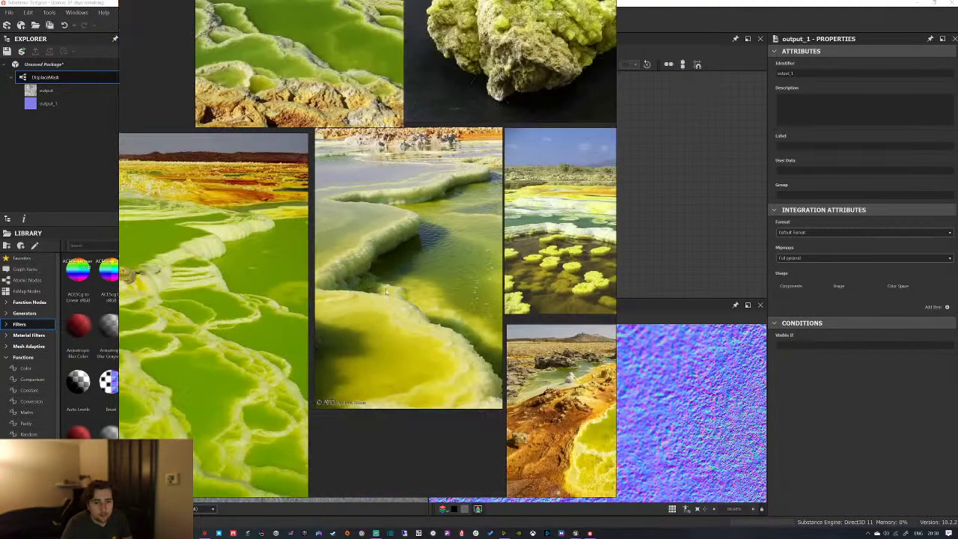
pyautogui.moveTo(359, 309); pyautogui.dragTo(355, 524, button='middle')
pyautogui.moveTo(555, 266); pyautogui.dragTo(422, 416, button='middle')
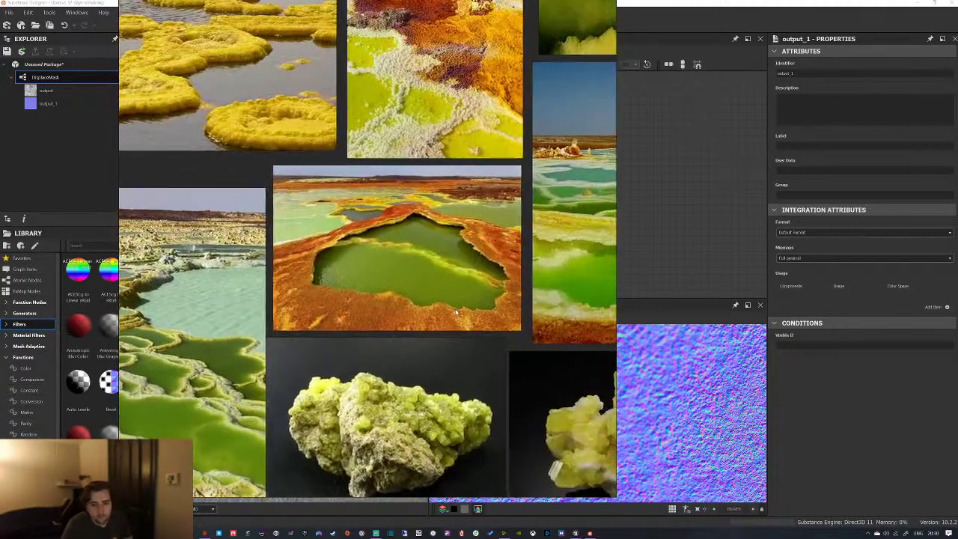
pyautogui.moveTo(572, 455); pyautogui.dragTo(422, 353, button='middle')
pyautogui.moveTo(341, 306); pyautogui.dragTo(366, 429, button='middle')
pyautogui.moveTo(241, 168); pyautogui.dragTo(420, 262, button='middle')
pyautogui.scroll(3, 333, 229)
pyautogui.moveTo(309, 253); pyautogui.dragTo(357, 283, button='middle')
pyautogui.scroll(-3, 360, 255)
pyautogui.scroll(5, 375, 250)
# Return to Substance Designer, separate RGBA Merge from the Normal and output nodes, and preview Non Uniform Blur Grayscale
pyautogui.click(630, 198)
pyautogui.moveTo(387, 209); pyautogui.dragTo(388, 220, button='middle')
pyautogui.moveTo(495, 139); pyautogui.dragTo(472, 116)
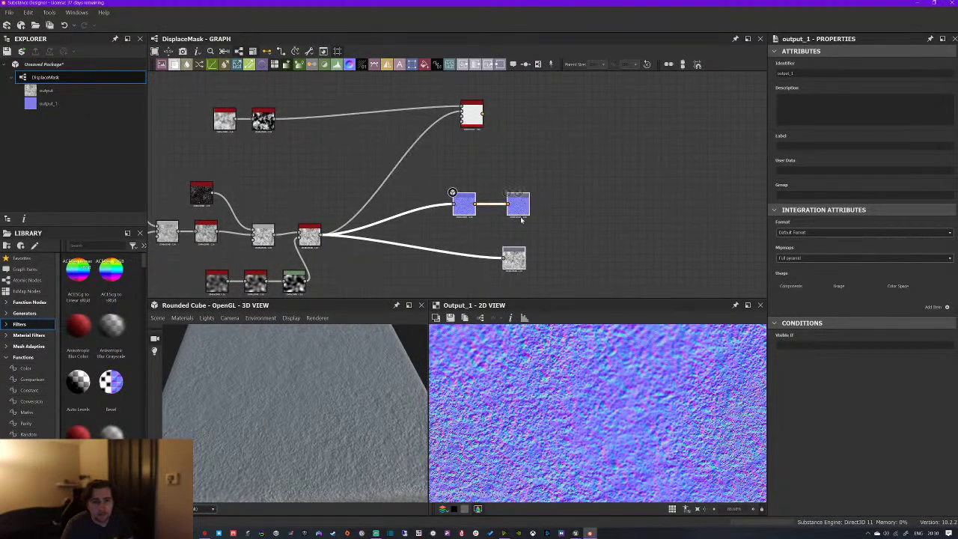
pyautogui.moveTo(464, 202); pyautogui.dragTo(472, 257)
pyautogui.doubleClick(309, 234)
pyautogui.scroll(3, 397, 215)
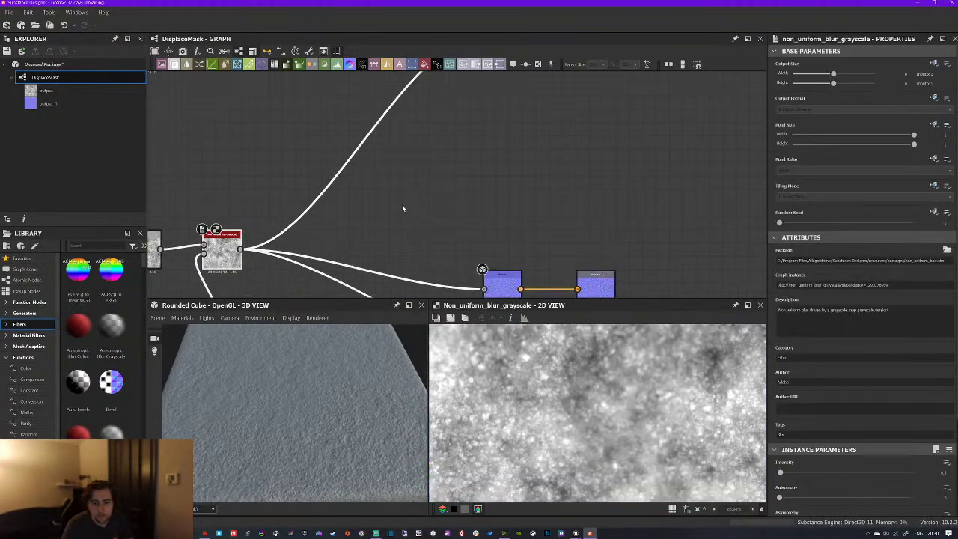
pyautogui.press('space')
pyautogui.write('v')
pyautogui.press('BackSpace')
pyautogui.write('blur')
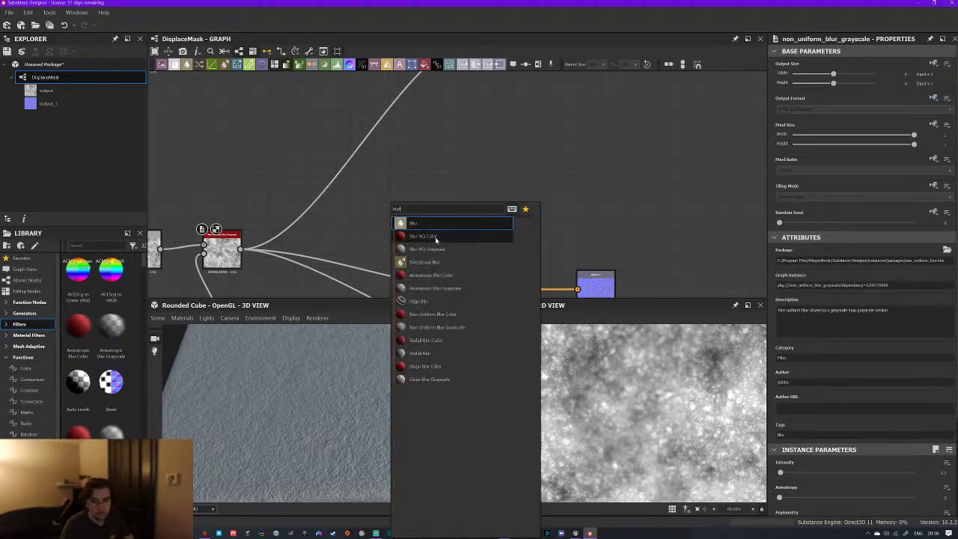
pyautogui.click(441, 234)
pyautogui.moveTo(240, 248); pyautogui.dragTo(363, 210)
pyautogui.press('Delete')
# Add a Blur HQ Grayscale node fed by Non Uniform Blur Grayscale and set its intensity to about 2.7
pyautogui.press('space')
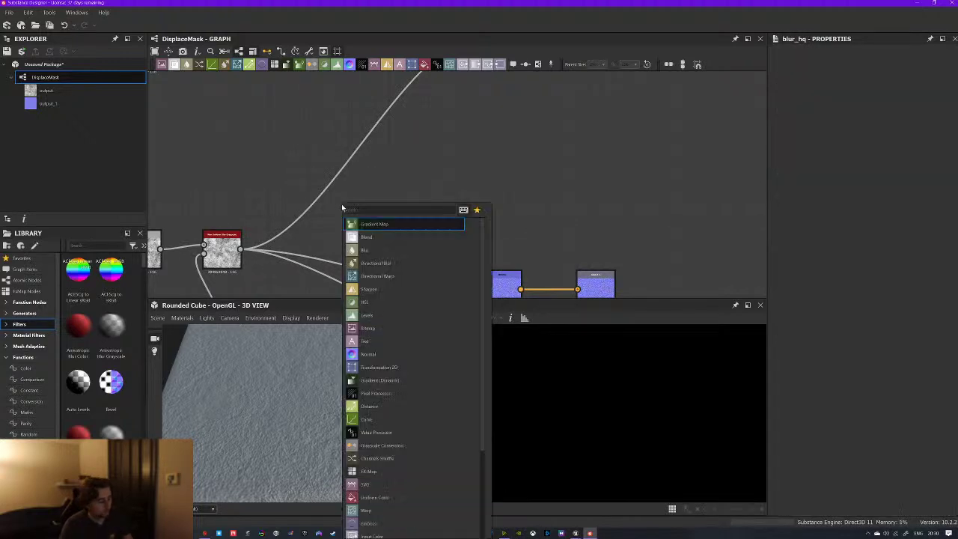
pyautogui.write('blur')
pyautogui.click(414, 258)
pyautogui.moveTo(344, 210); pyautogui.dragTo(384, 197)
pyautogui.moveTo(240, 248); pyautogui.dragTo(452, 182)
pyautogui.scroll(3, 622, 435)
pyautogui.moveTo(863, 472); pyautogui.dragTo(796, 486)
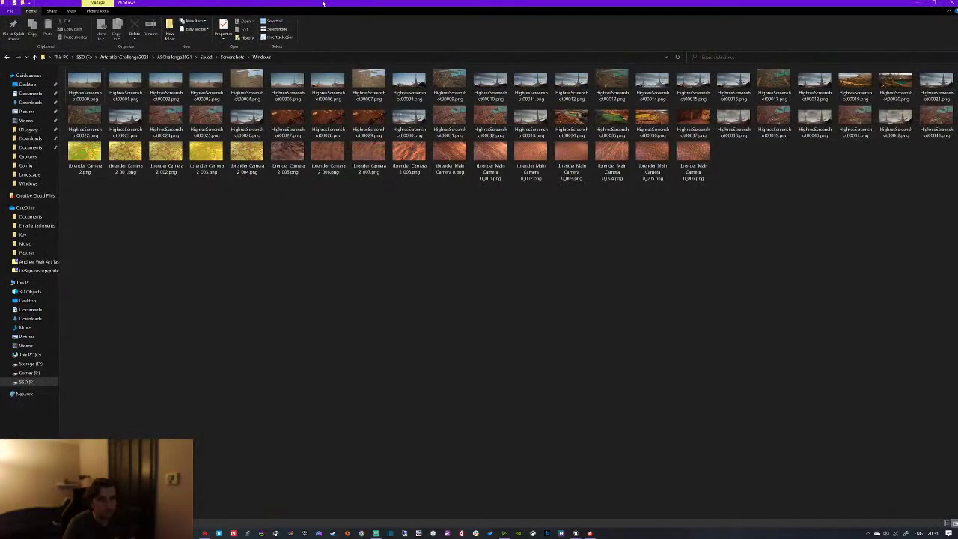
pyautogui.moveTo(323, 3); pyautogui.dragTo(0, 114)
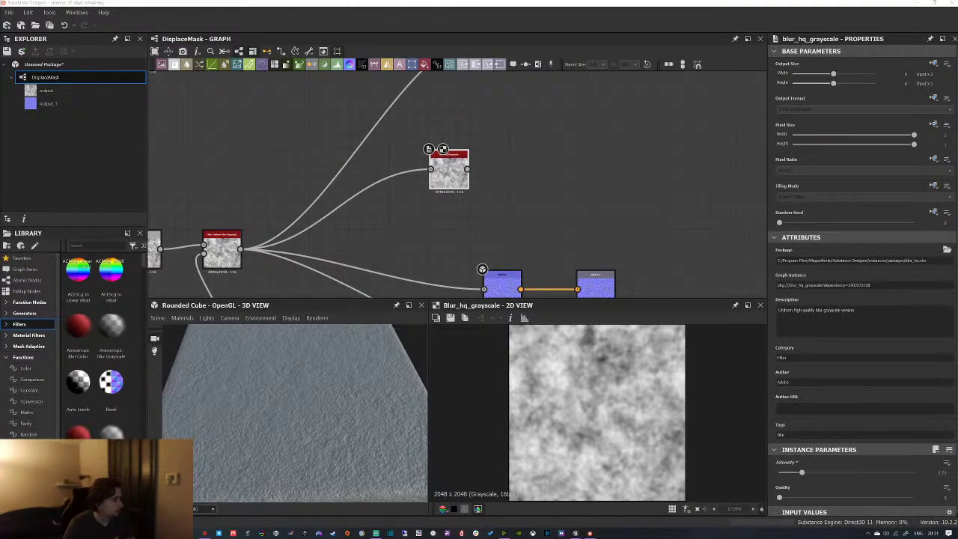
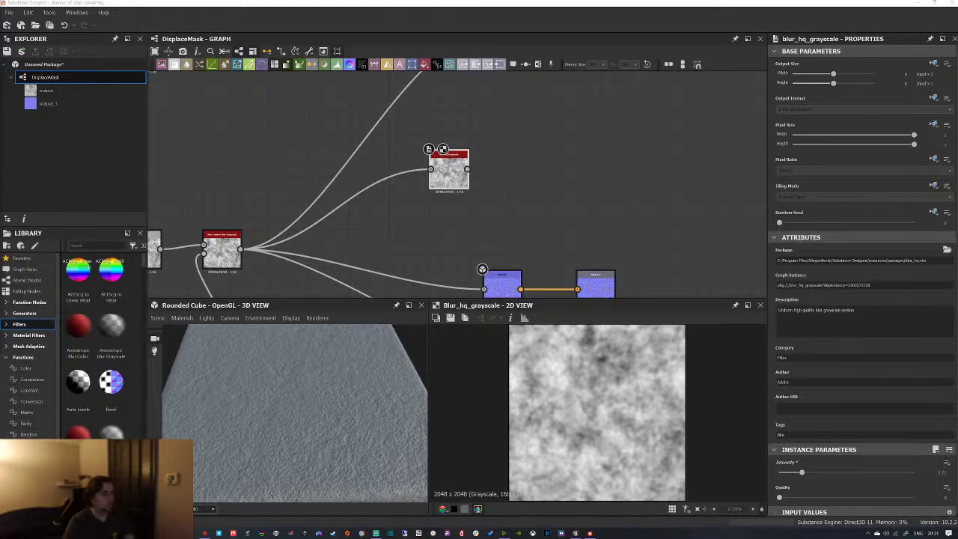
pyautogui.click(502, 198)
pyautogui.scroll(-1, 494, 198)
pyautogui.rightClick(494, 196)
pyautogui.moveTo(502, 160); pyautogui.dragTo(502, 189, button='middle')
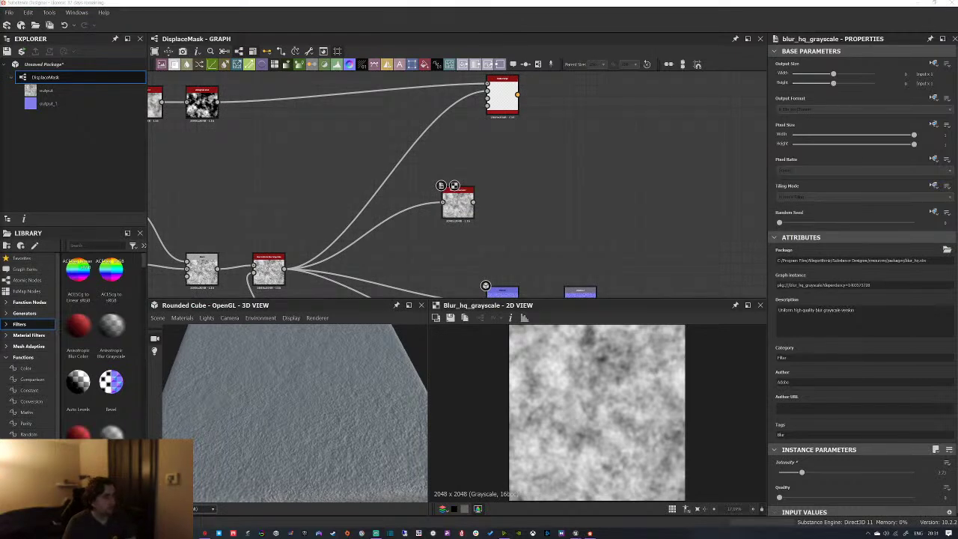
pyautogui.scroll(-5, 420, 202)
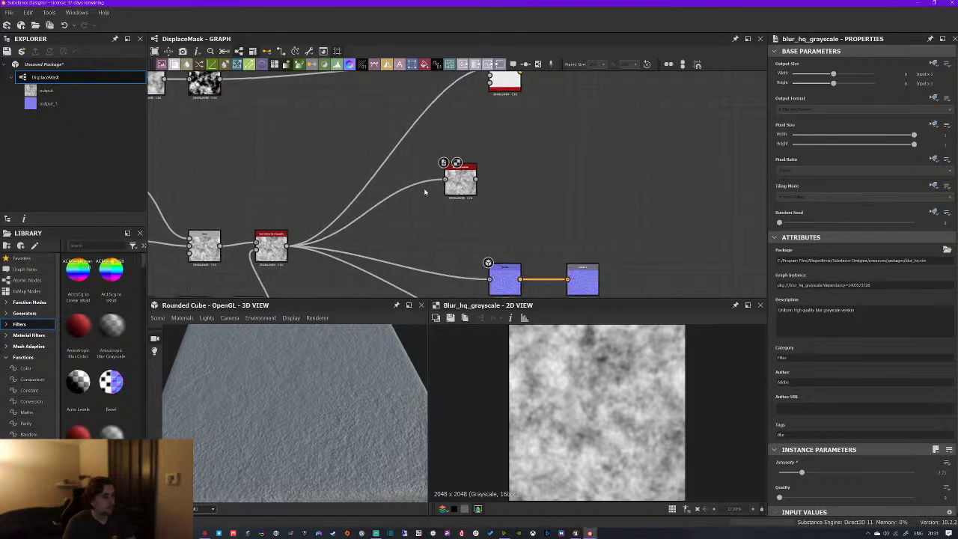
pyautogui.scroll(3, 393, 201)
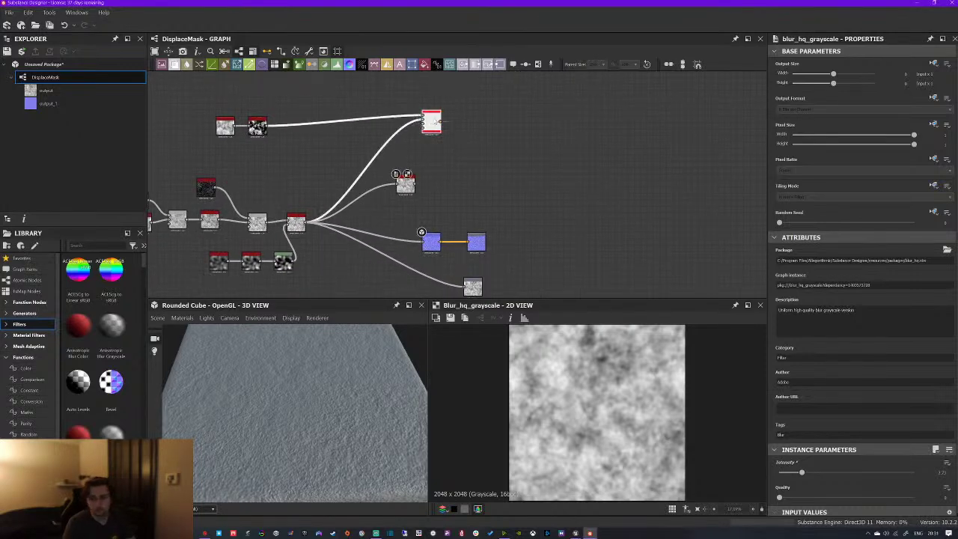
# Add a Slope Blur Grayscale node with both inputs fed by Blur HQ Grayscale, and space the two nodes apart
pyautogui.doubleClick(425, 129)
pyautogui.moveTo(425, 132); pyautogui.dragTo(428, 161, button='middle')
pyautogui.moveTo(404, 229); pyautogui.dragTo(375, 241)
pyautogui.doubleClick(375, 241)
pyautogui.scroll(1, 376, 240)
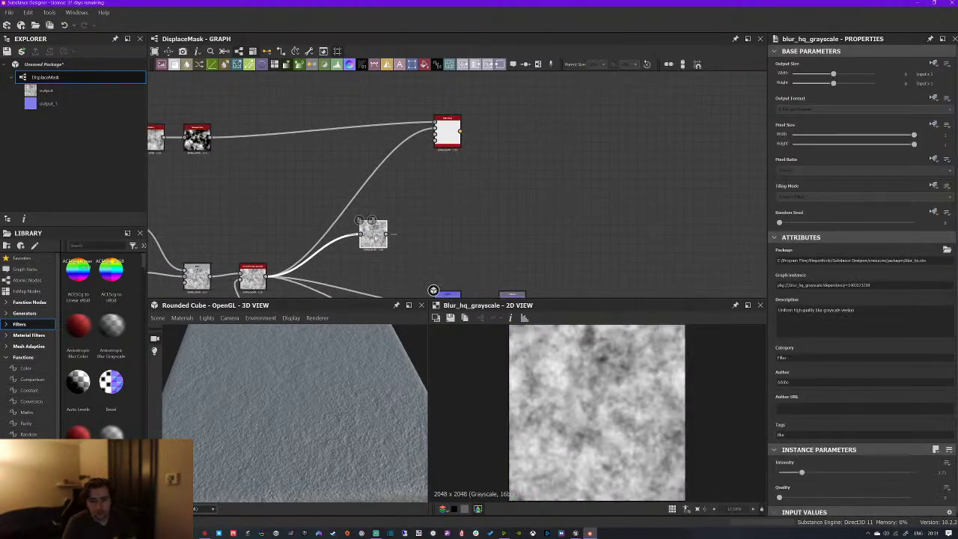
pyautogui.press('space')
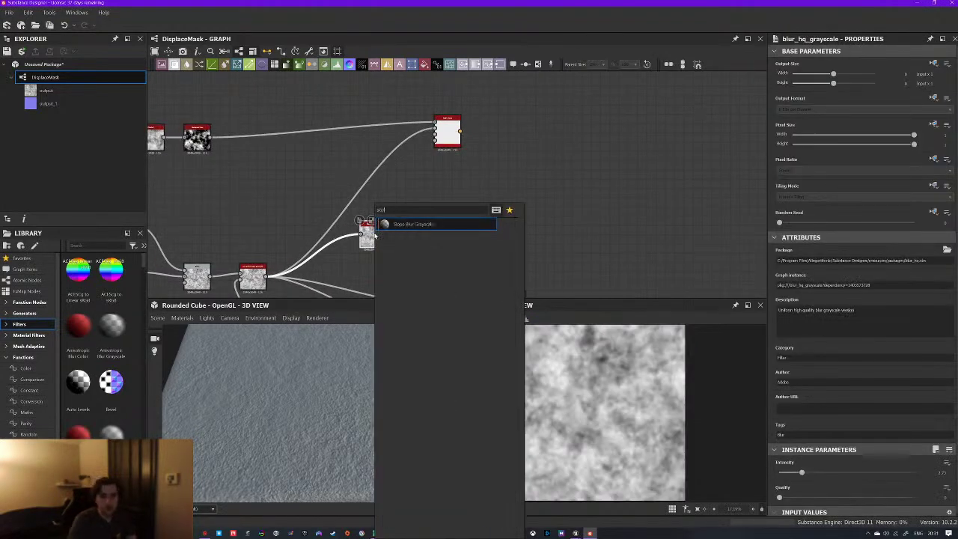
pyautogui.click(401, 225)
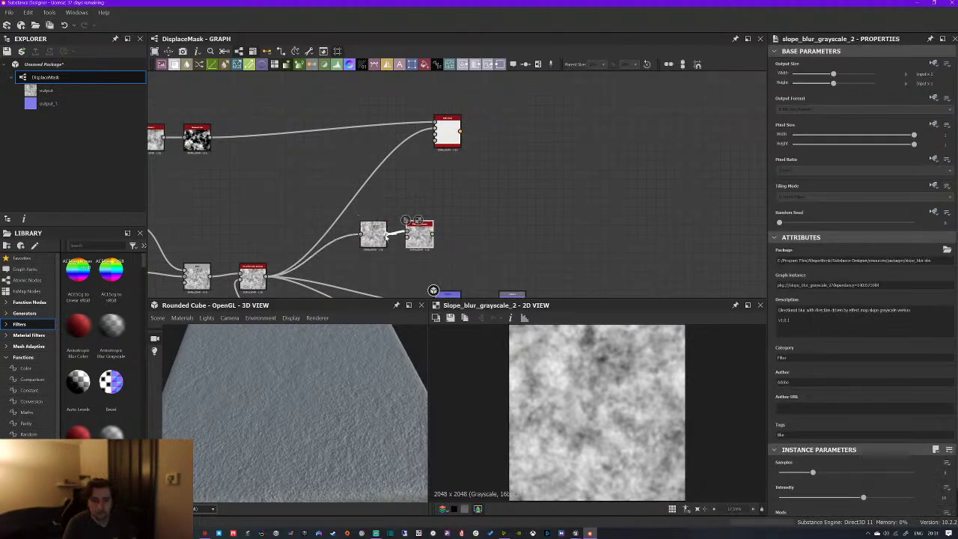
pyautogui.moveTo(412, 241); pyautogui.dragTo(440, 238)
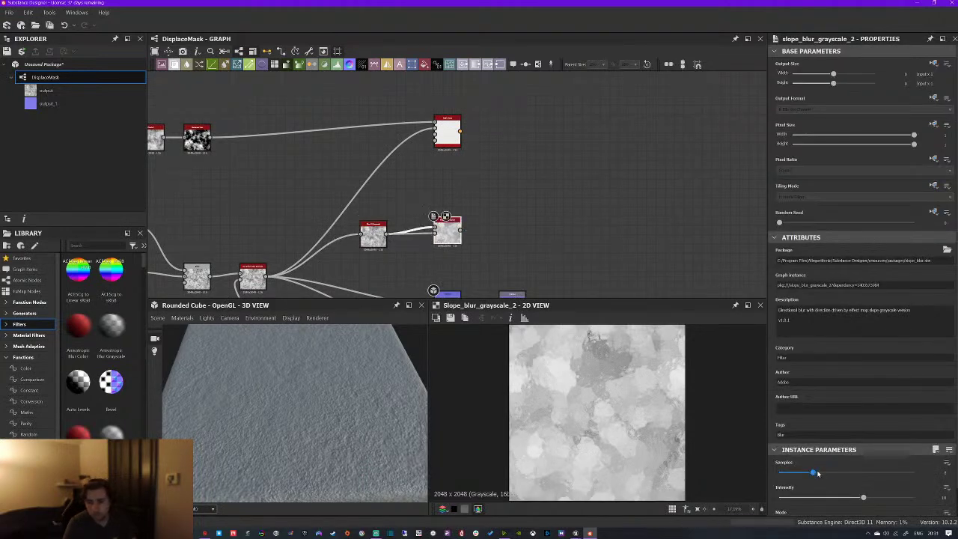
# Set Slope Blur Grayscale to 32 samples with intensity just above zero, and inspect the result up close
pyautogui.moveTo(819, 474); pyautogui.dragTo(914, 473)
pyautogui.moveTo(863, 498); pyautogui.dragTo(779, 497)
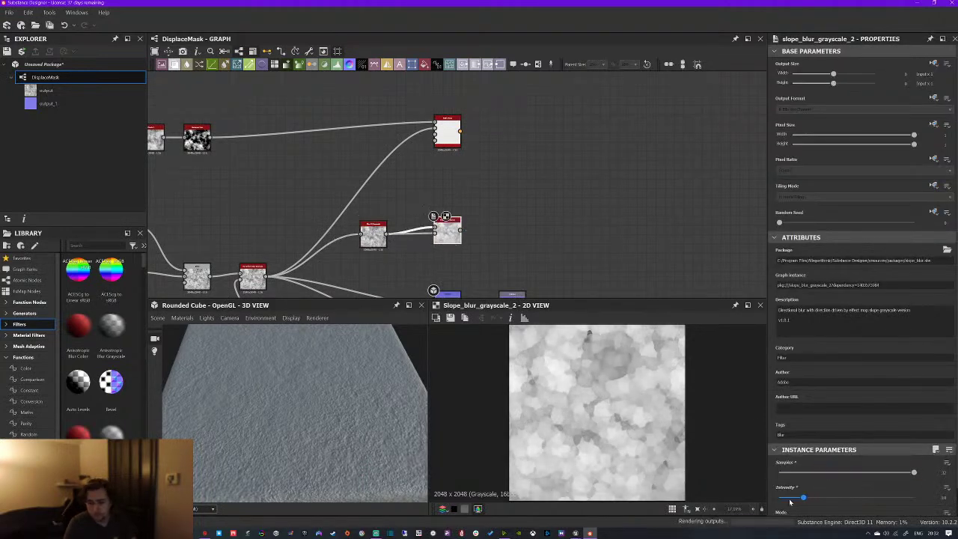
pyautogui.scroll(3, 588, 405)
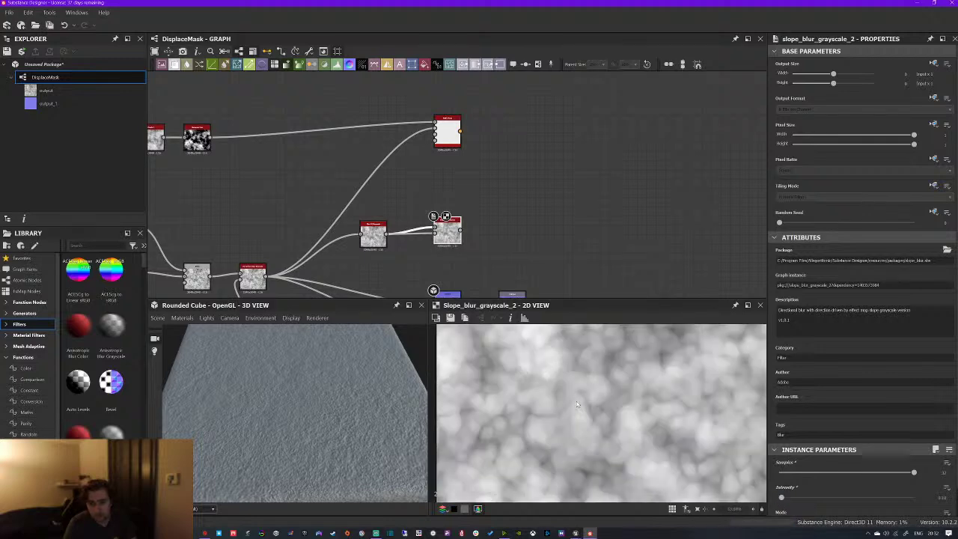
pyautogui.scroll(2, 589, 397)
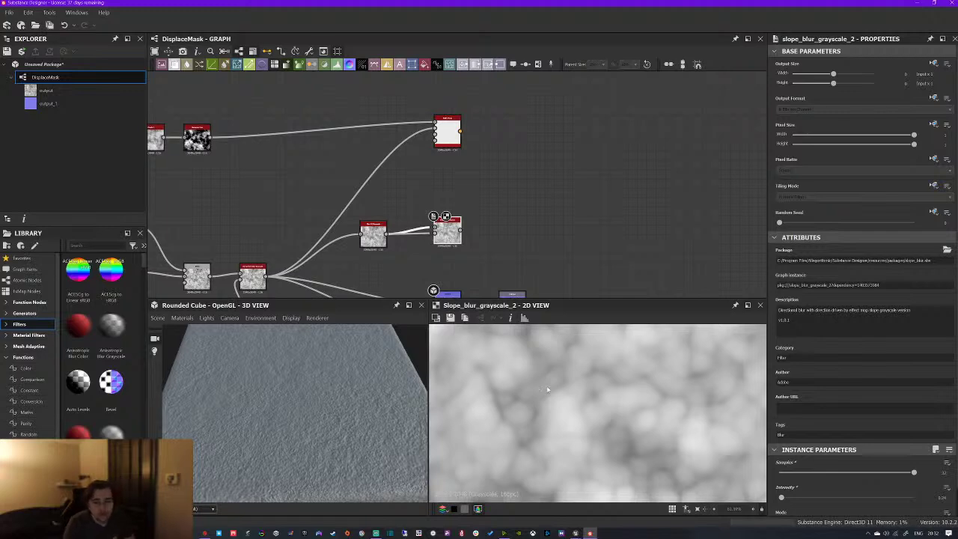
pyautogui.scroll(2, 596, 406)
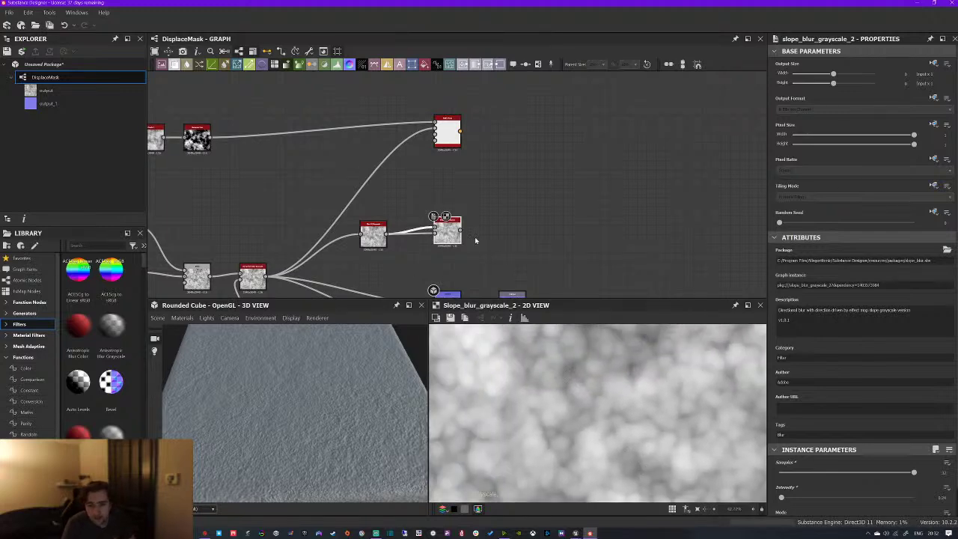
# Try a Non Uniform Dir. Warp Grayscale node with its first two inputs fed by Slope Blur Grayscale
pyautogui.press('space')
pyautogui.write('wae')
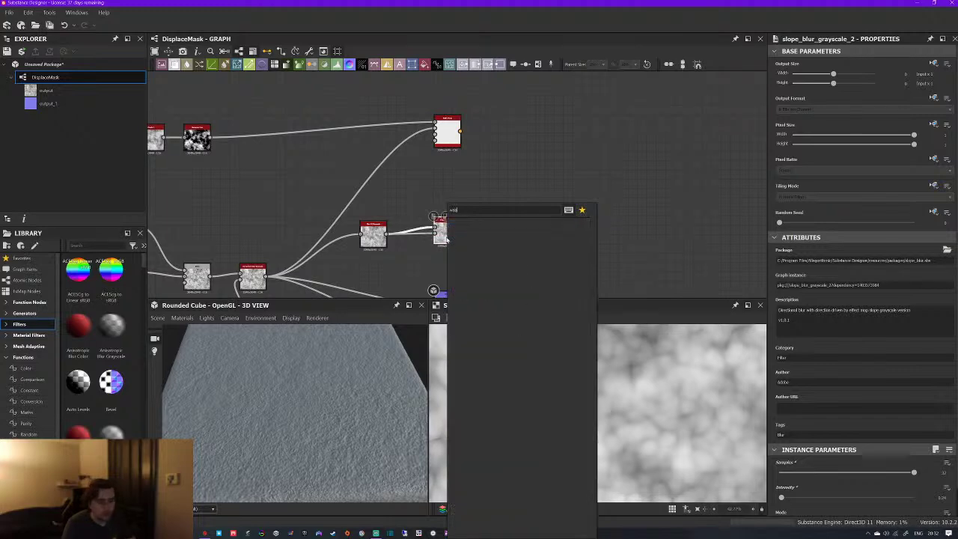
pyautogui.press('Escape')
pyautogui.press('space')
pyautogui.write('b')
pyautogui.press('BackSpace')
pyautogui.write('non')
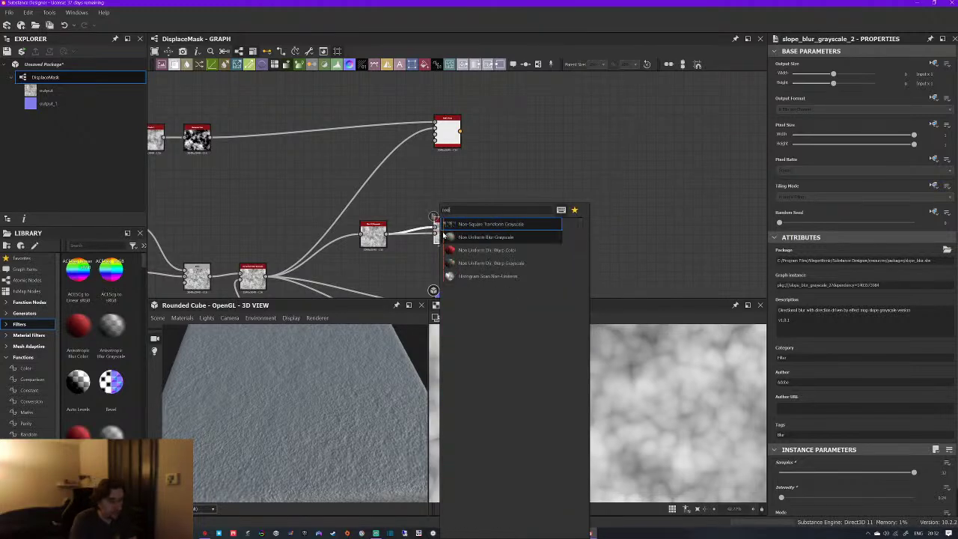
pyautogui.click(488, 263)
pyautogui.scroll(5, 500, 234)
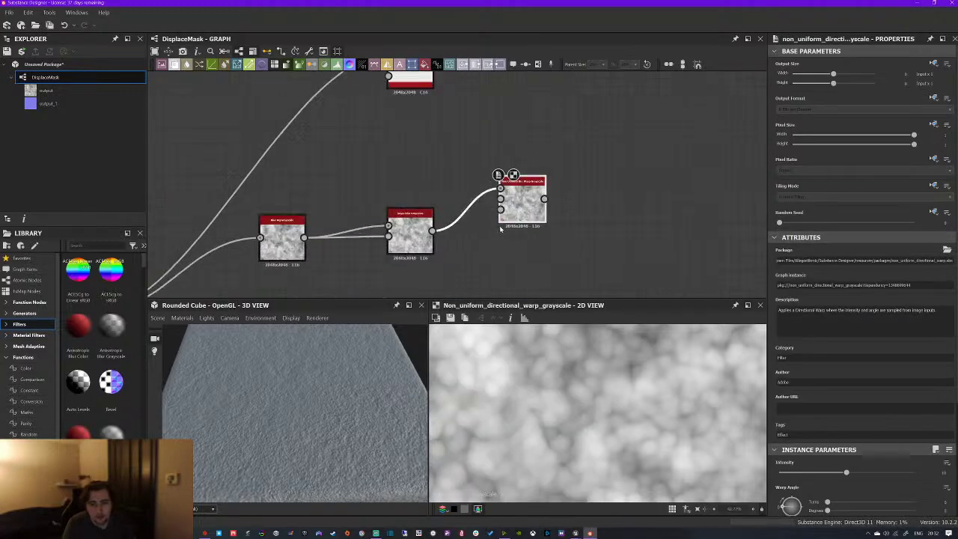
pyautogui.moveTo(392, 235); pyautogui.dragTo(537, 243)
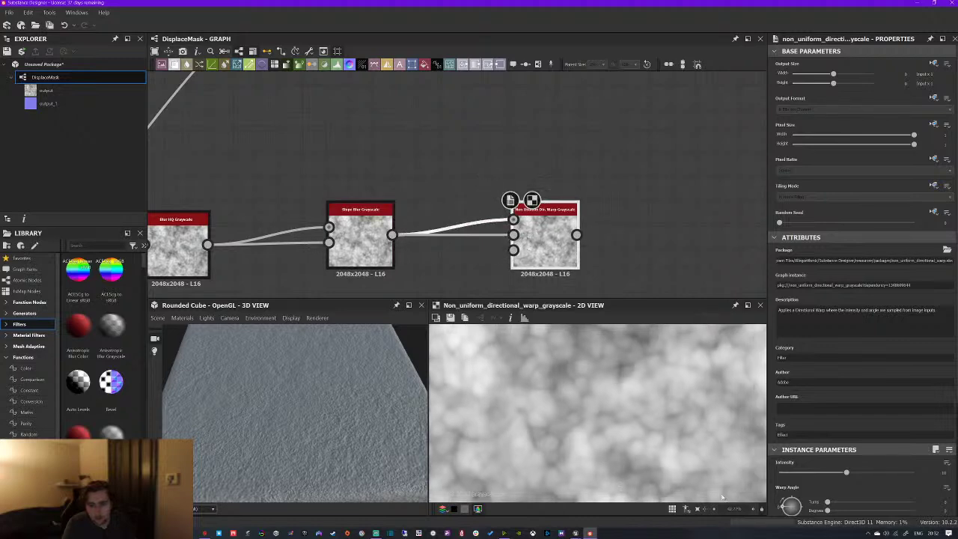
# Try a warp angle of about 0.47 turns, a short trail length and minimum trail fade, and delete the warp node
pyautogui.moveTo(784, 507); pyautogui.dragTo(809, 497)
pyautogui.scroll(-3, 809, 497)
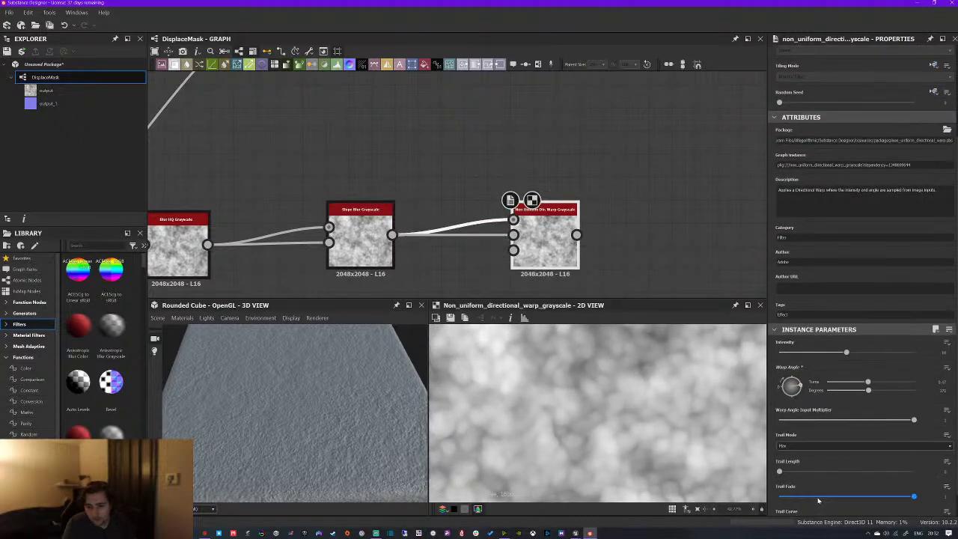
pyautogui.moveTo(881, 471); pyautogui.dragTo(779, 509)
pyautogui.moveTo(590, 409); pyautogui.dragTo(631, 409, button='middle')
pyautogui.moveTo(831, 472); pyautogui.dragTo(821, 491)
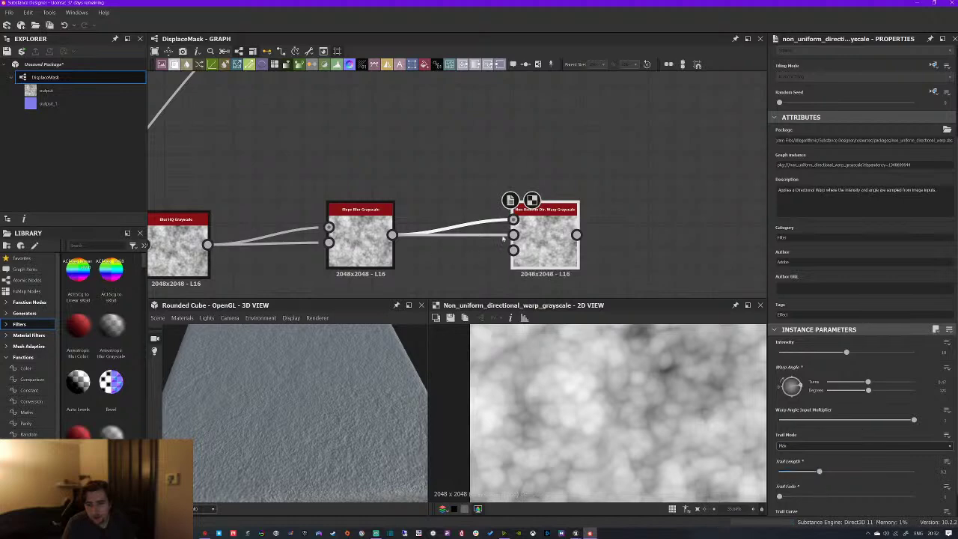
pyautogui.press('Delete')
# Add a Multi Dir. Warp Grayscale node with both inputs fed by Slope Blur Grayscale
pyautogui.doubleClick(357, 225)
pyautogui.press('space')
pyautogui.write('mul')
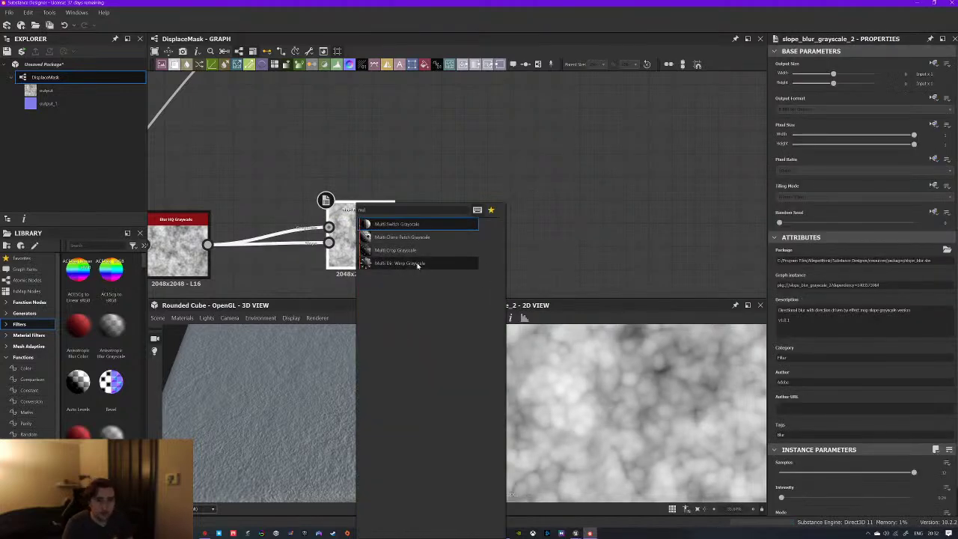
pyautogui.click(419, 265)
pyautogui.moveTo(458, 240); pyautogui.dragTo(526, 246)
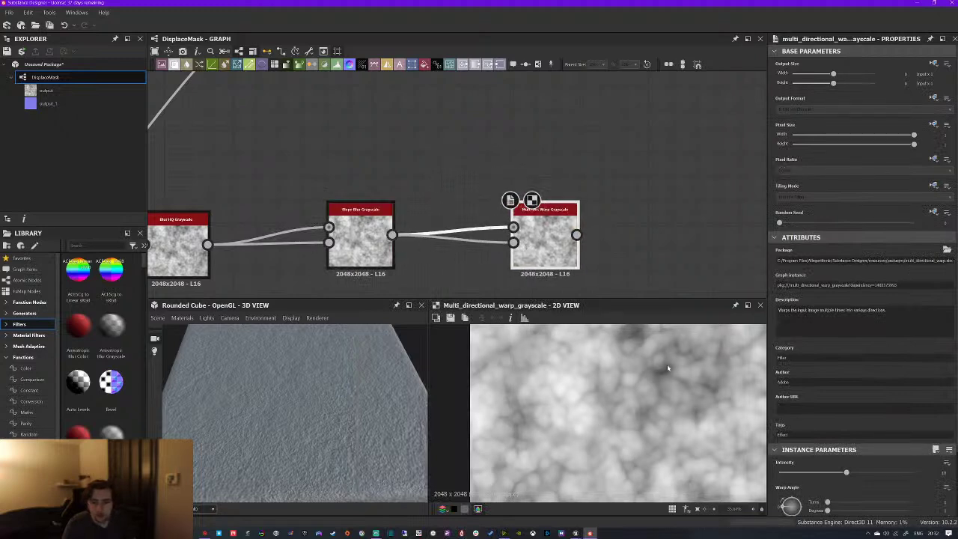
# Insert a Transformation 2D node between Slope Blur Grayscale and the second warp input, and spread out the three nodes
pyautogui.press('space')
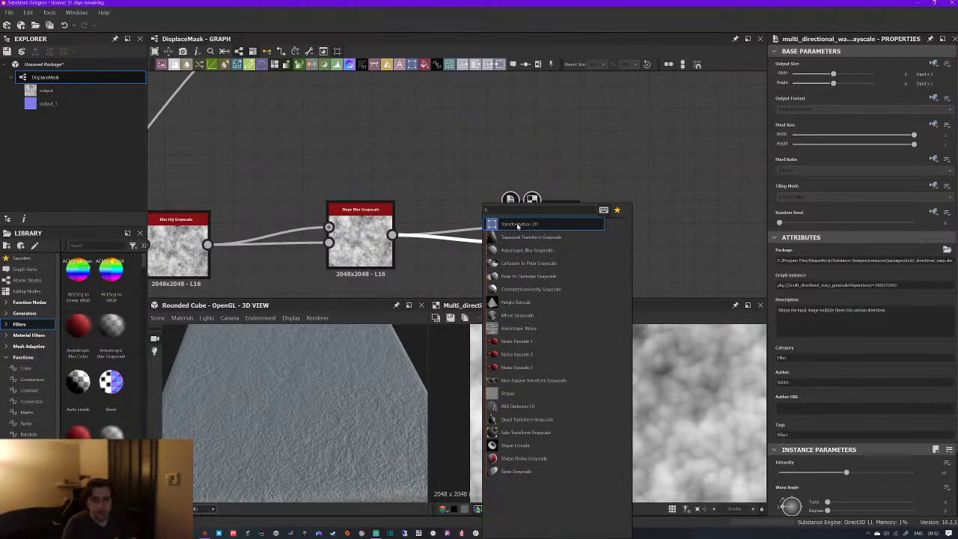
pyautogui.press('Return')
pyautogui.moveTo(372, 240); pyautogui.dragTo(359, 217)
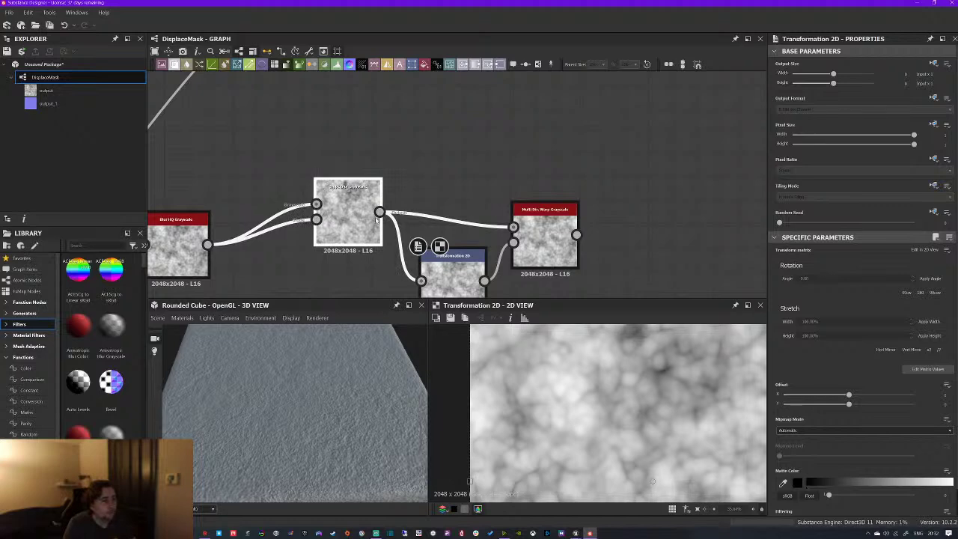
pyautogui.click(467, 145)
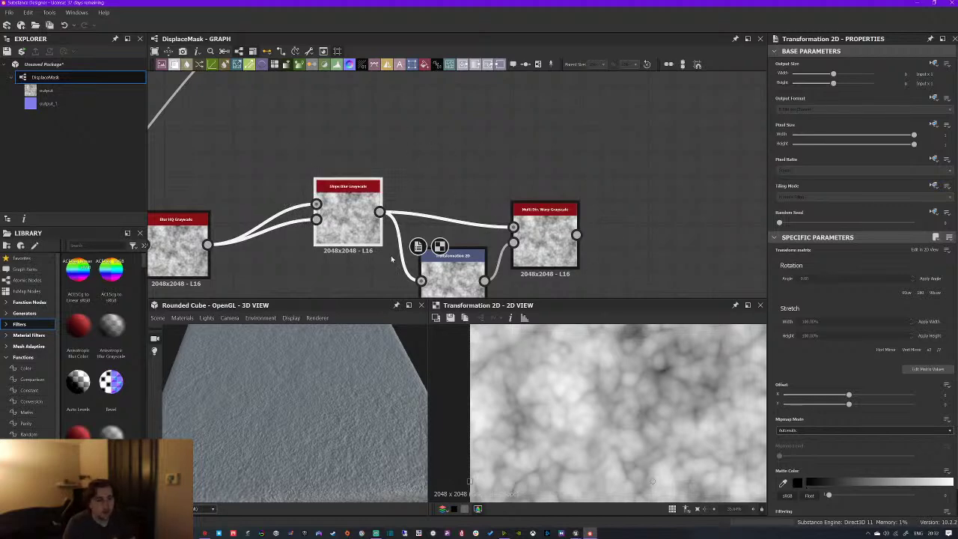
pyautogui.moveTo(554, 252); pyautogui.dragTo(599, 229)
pyautogui.moveTo(352, 224); pyautogui.dragTo(340, 215)
pyautogui.moveTo(470, 294); pyautogui.dragTo(494, 281)
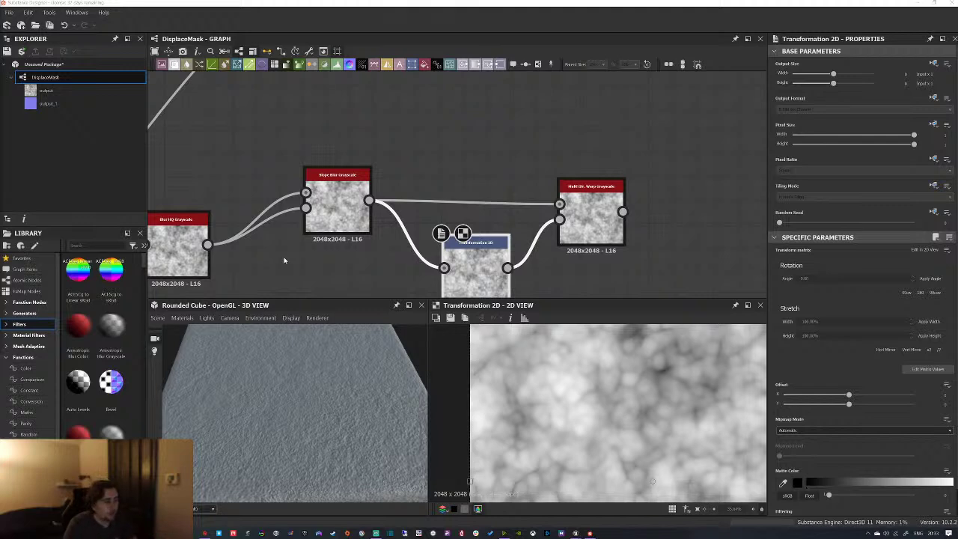
# Switch to Unreal Editor and examine the landscape's pools and terrain, and inspect the displaced SmallMound mesh in Blender
pyautogui.click(590, 534)
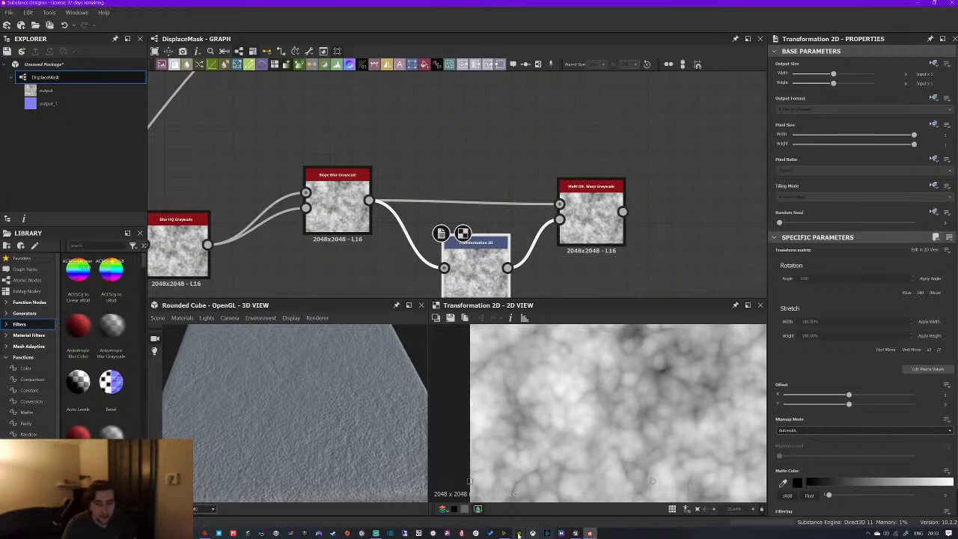
pyautogui.click(575, 533)
pyautogui.moveTo(440, 179); pyautogui.dragTo(625, 176, button='right')
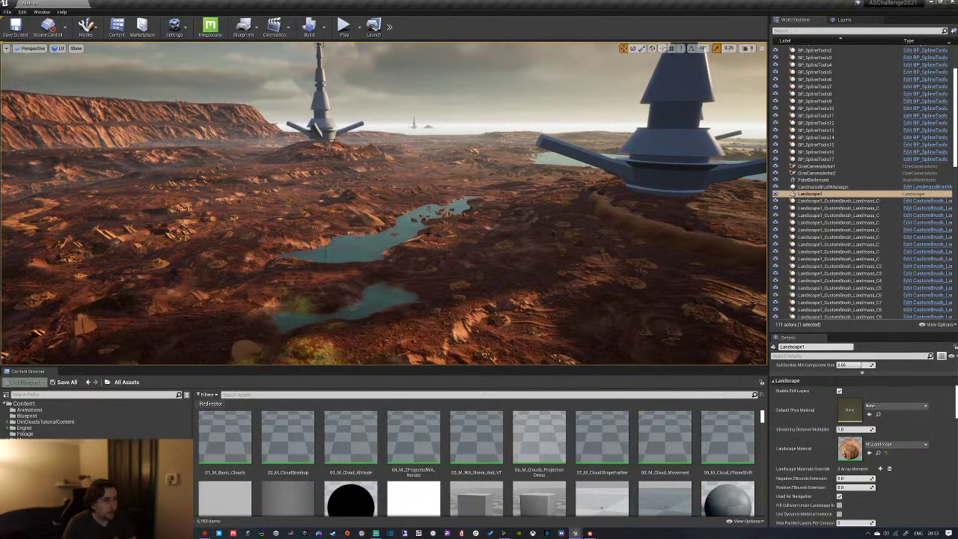
pyautogui.moveTo(384, 204); pyautogui.dragTo(419, 229, button='right')
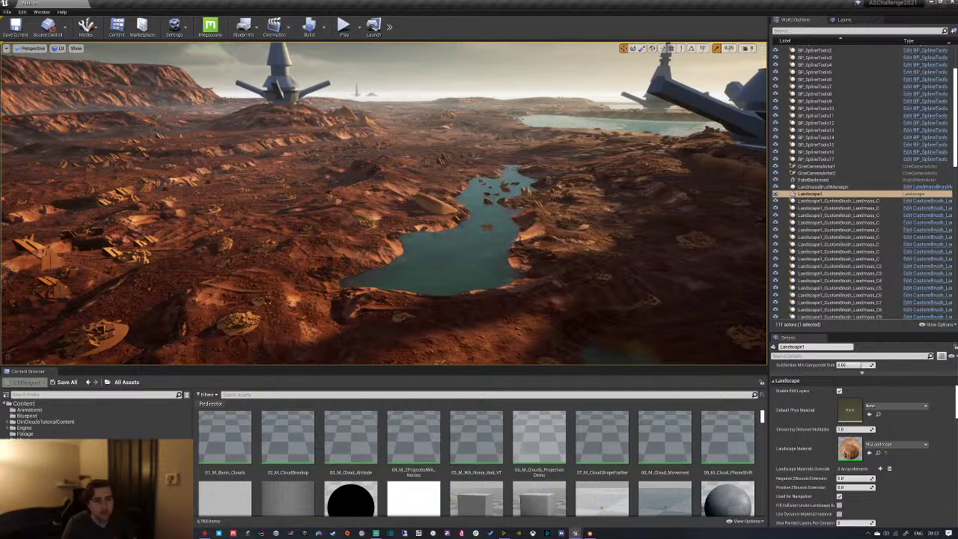
pyautogui.moveTo(383, 217); pyautogui.dragTo(404, 213, button='right')
pyautogui.moveTo(436, 241); pyautogui.dragTo(369, 271, button='right')
pyautogui.moveTo(436, 241); pyautogui.dragTo(435, 231, button='right')
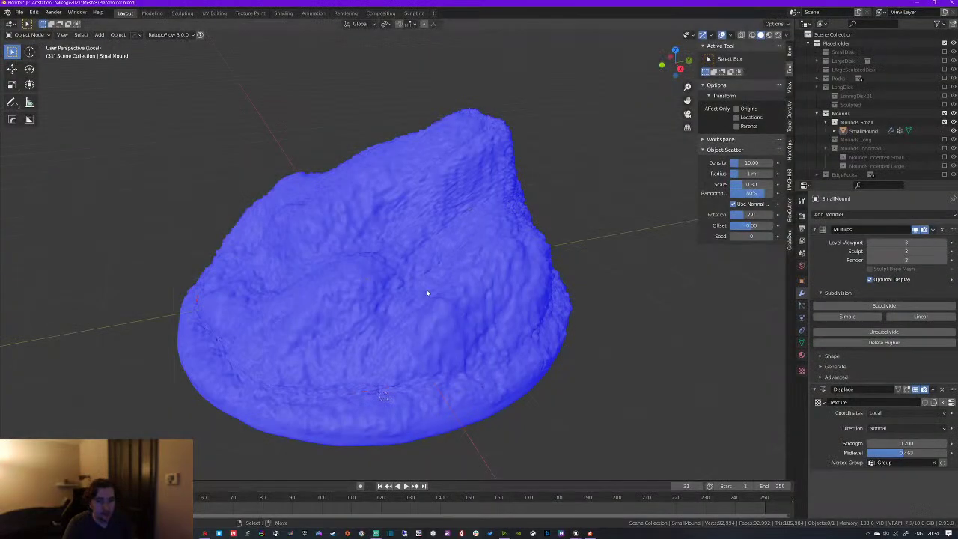
pyautogui.moveTo(428, 293)
pyautogui.mouseDown(button='middle')
pyautogui.moveTo(466, 310)
pyautogui.moveTo(581, 289)
pyautogui.moveTo(577, 323)
pyautogui.moveTo(458, 280)
pyautogui.moveTo(409, 280)
pyautogui.moveTo(459, 296)
pyautogui.mouseUp(button='middle')
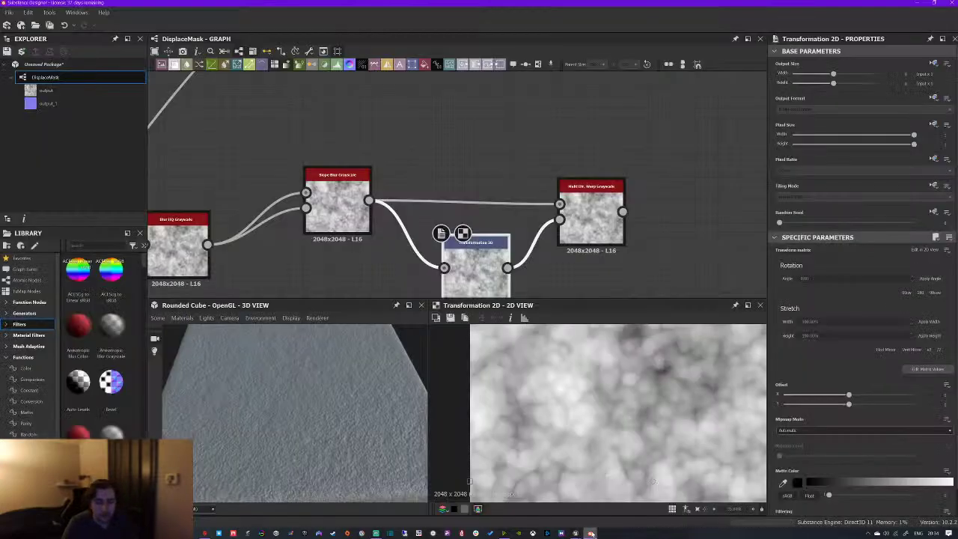
# Return to Substance Designer and compare the Transformation 2D and Multi Dir. Warp Grayscale outputs up close
pyautogui.click(591, 534)
pyautogui.moveTo(490, 172); pyautogui.dragTo(475, 164, button='middle')
pyautogui.click(576, 208)
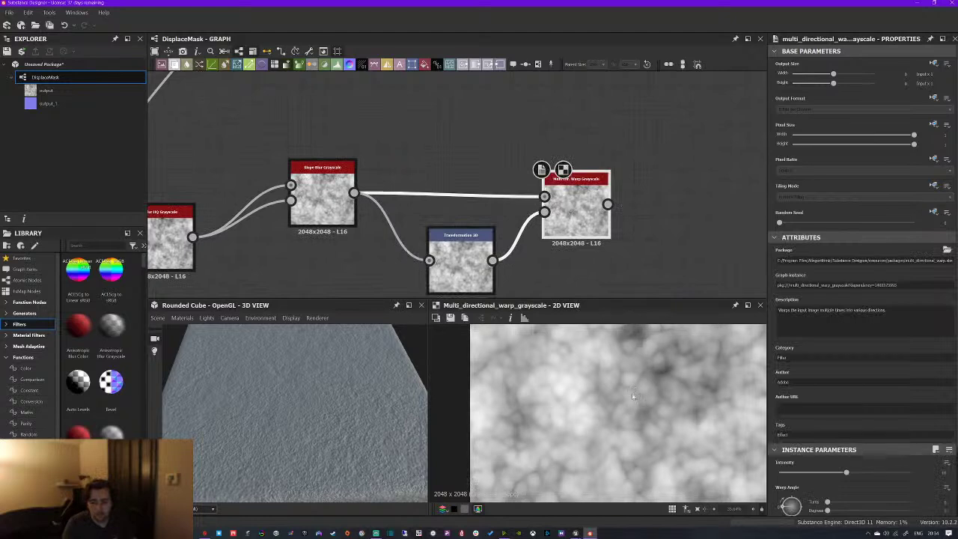
pyautogui.scroll(-3, 638, 427)
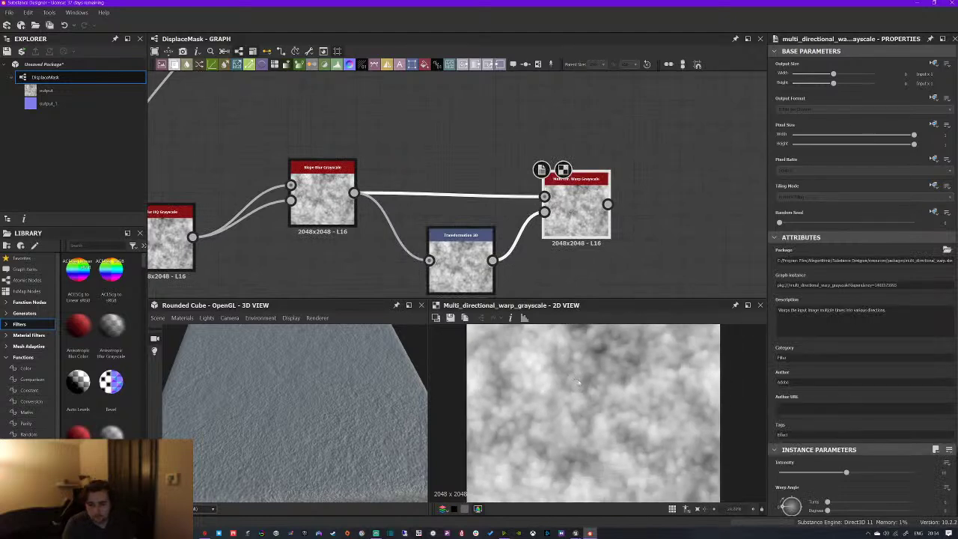
pyautogui.doubleClick(456, 257)
pyautogui.doubleClick(570, 223)
pyautogui.click(470, 262)
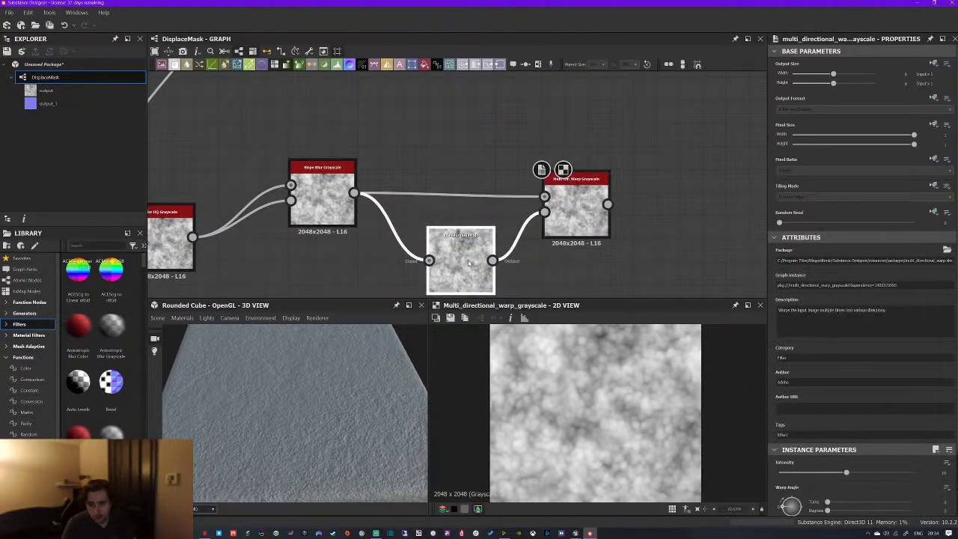
pyautogui.moveTo(654, 397); pyautogui.dragTo(629, 389)
pyautogui.doubleClick(580, 217)
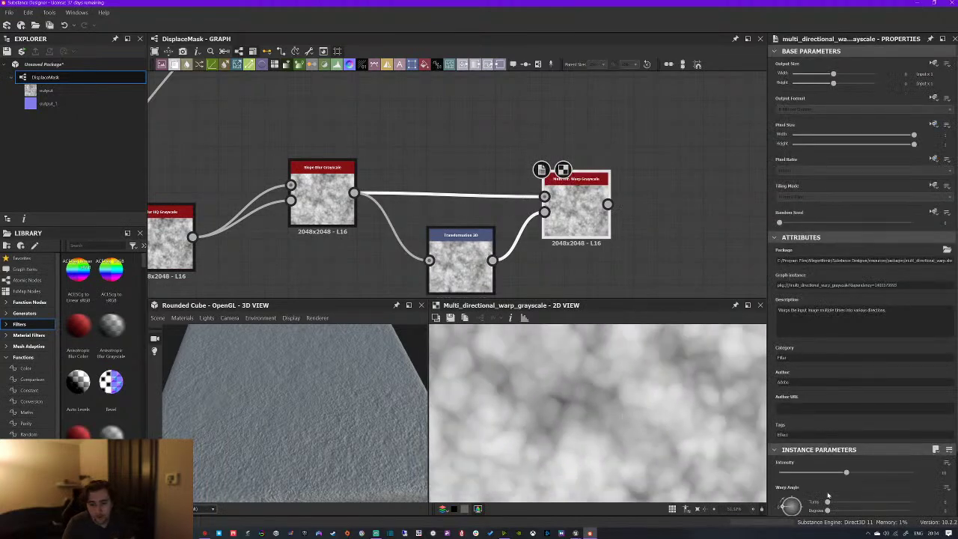
# Set Multi Dir. Warp Grayscale to Chain mode with intensity about 5 and 4 directions, and check the full texture
pyautogui.scroll(-2, 798, 483)
pyautogui.click(792, 469)
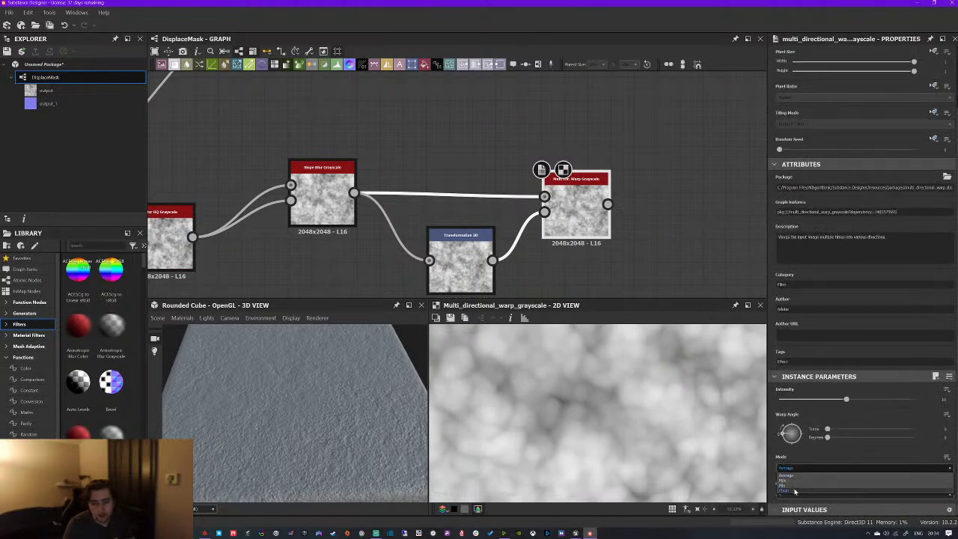
pyautogui.click(795, 484)
pyautogui.moveTo(845, 399); pyautogui.dragTo(814, 399)
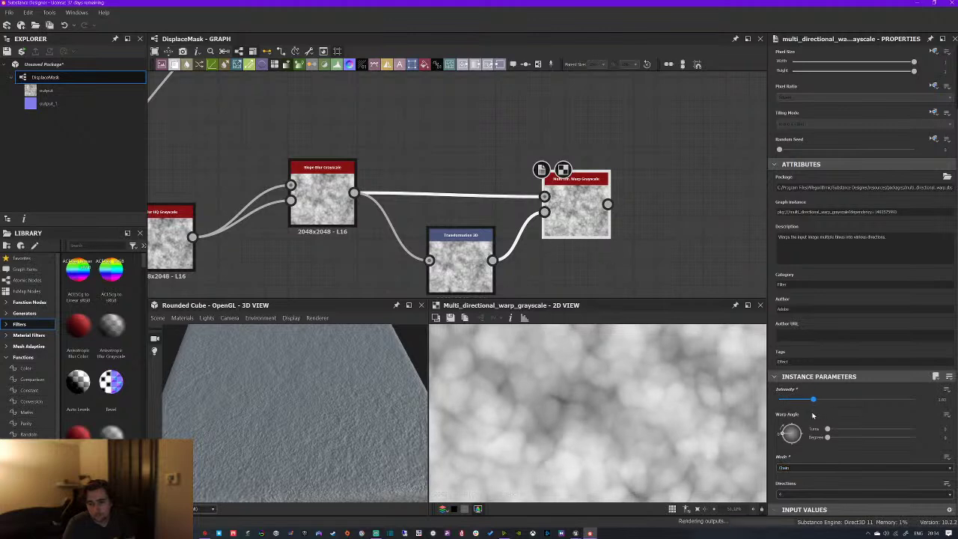
pyautogui.click(812, 495)
pyautogui.click(799, 511)
pyautogui.click(803, 468)
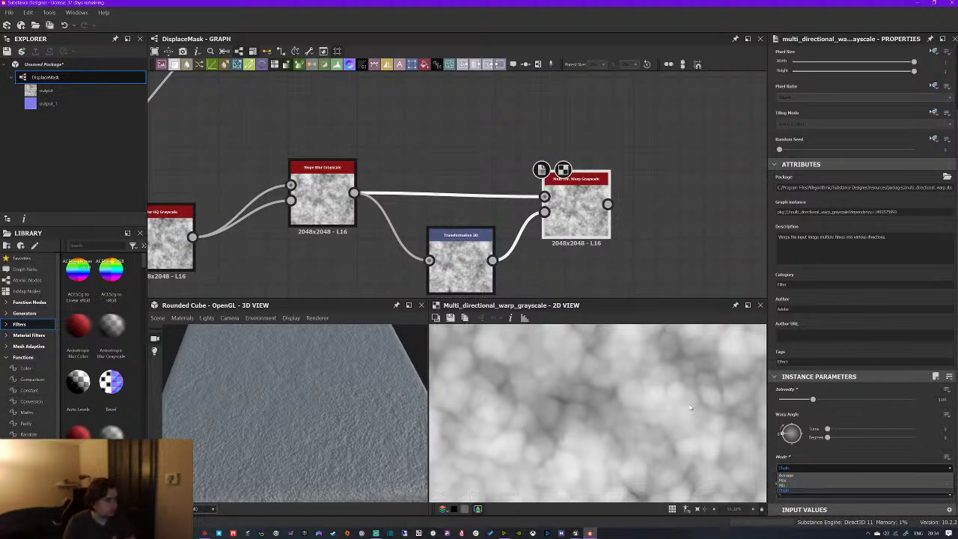
pyautogui.scroll(-2, 462, 193)
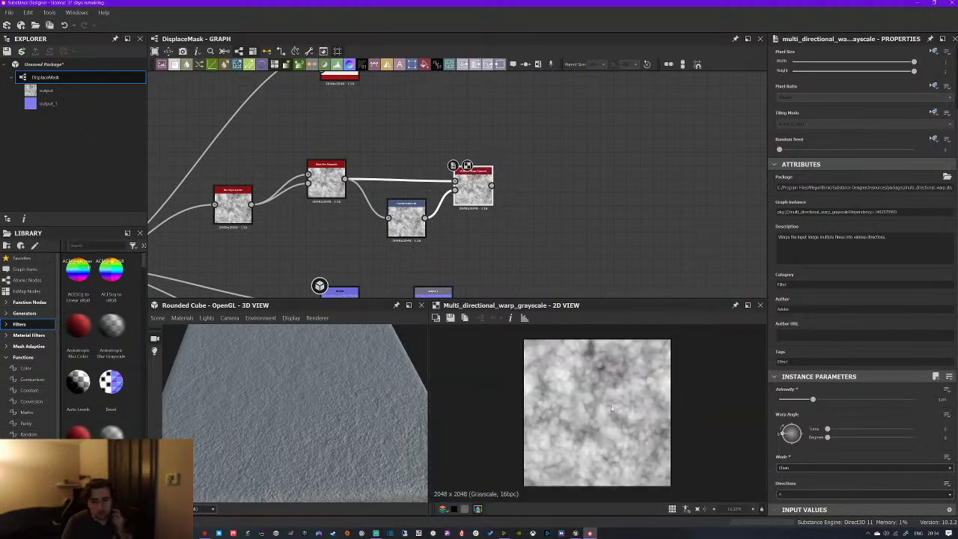
# Add a Blend node with Multi Dir. Warp Grayscale as background and Blur HQ Grayscale as foreground
pyautogui.press('space')
pyautogui.click(493, 215)
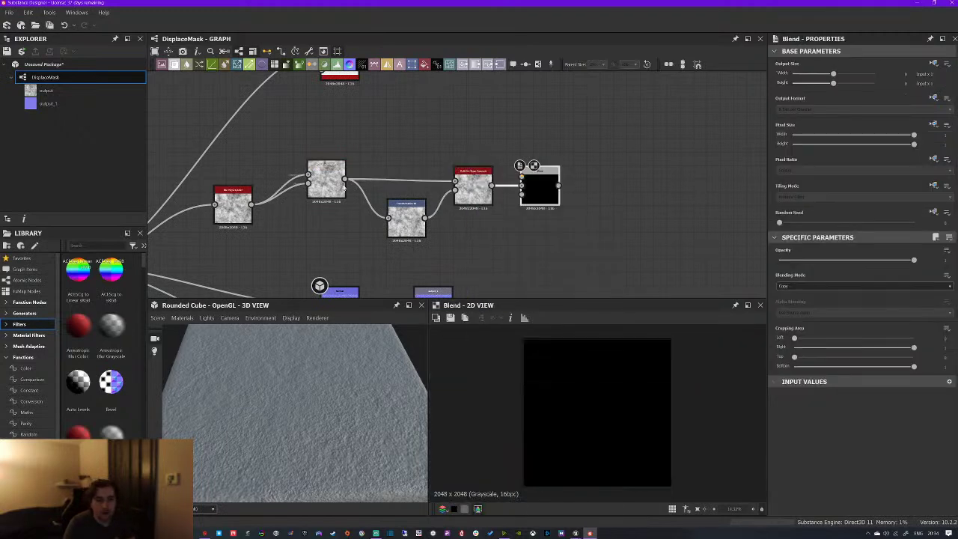
pyautogui.moveTo(512, 161); pyautogui.dragTo(522, 177)
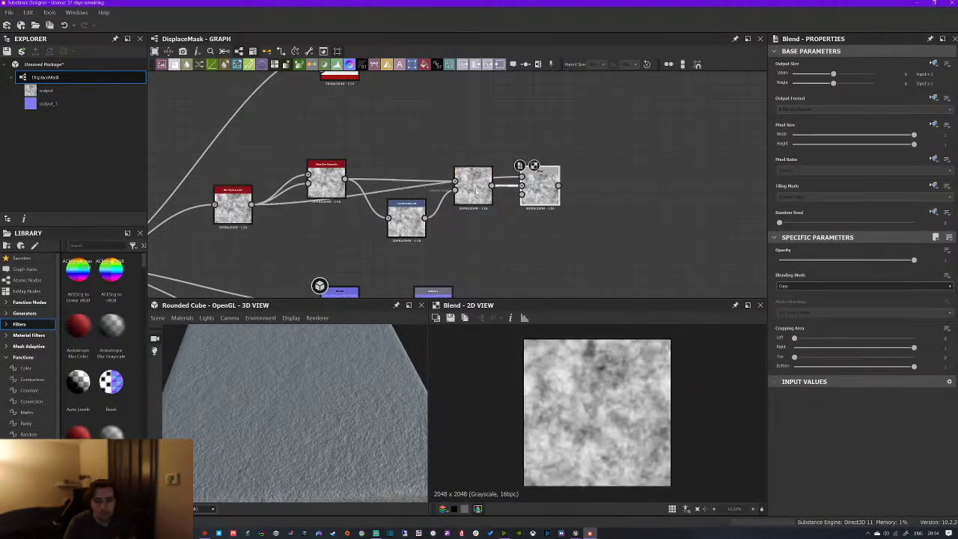
# Try the Multiply blending mode on the new Blend node and test it at reduced opacity
pyautogui.moveTo(541, 192); pyautogui.dragTo(641, 150, button='middle')
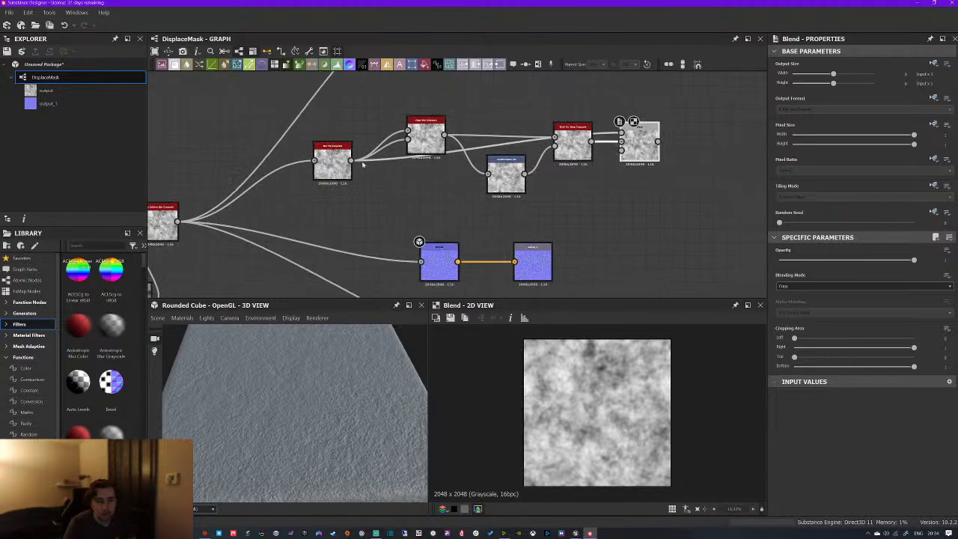
pyautogui.click(856, 286)
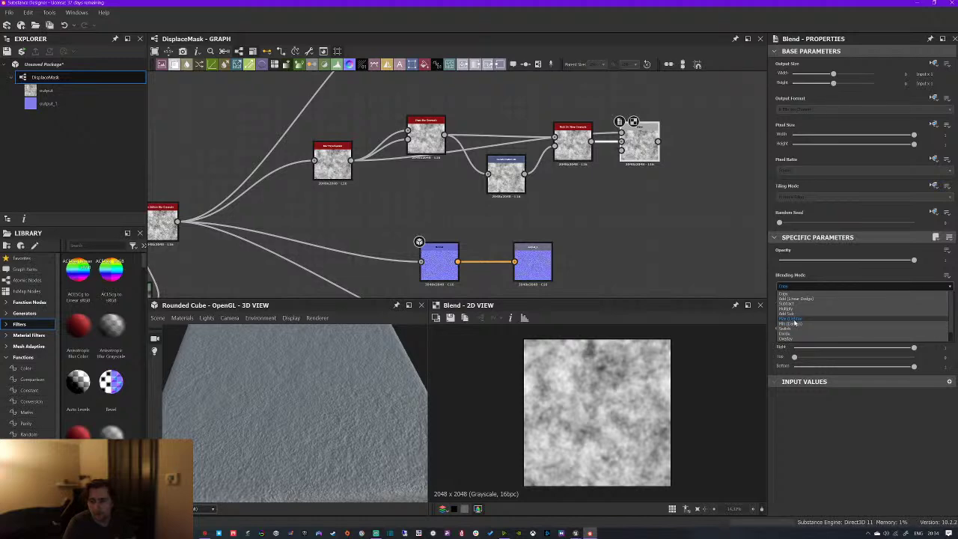
pyautogui.click(795, 309)
pyautogui.scroll(5, 605, 399)
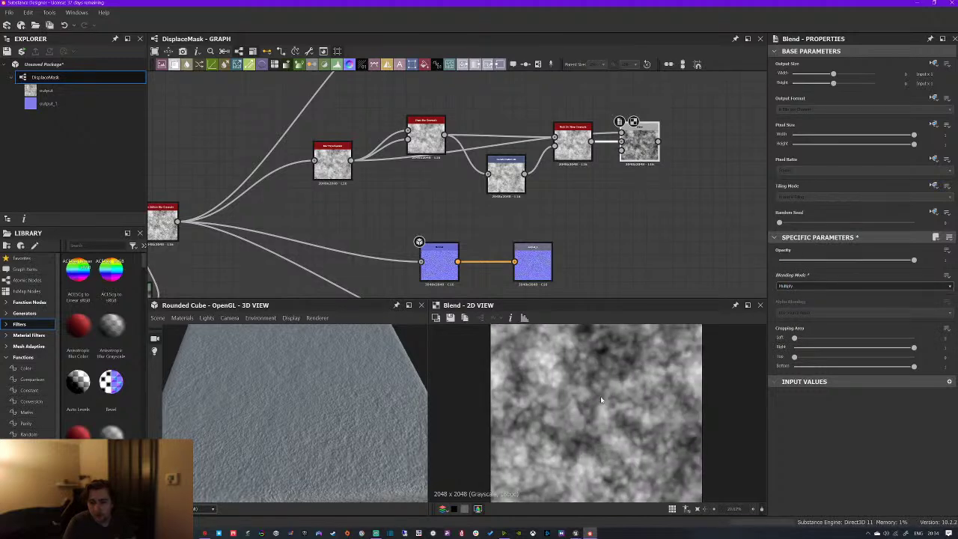
pyautogui.moveTo(876, 260); pyautogui.dragTo(845, 260)
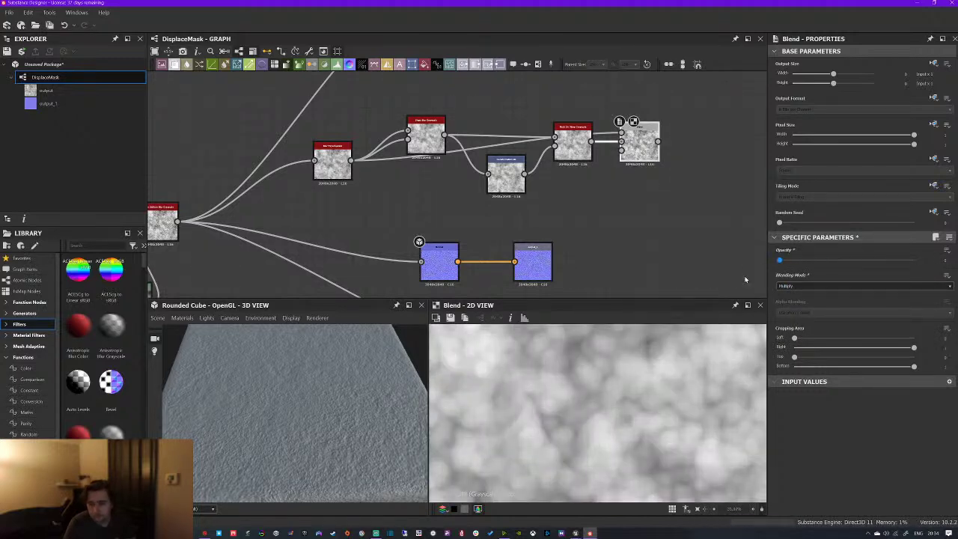
pyautogui.moveTo(846, 301); pyautogui.dragTo(856, 301)
# Try the Min (Darken) blending mode on the Blend node at full opacity
pyautogui.click(831, 287)
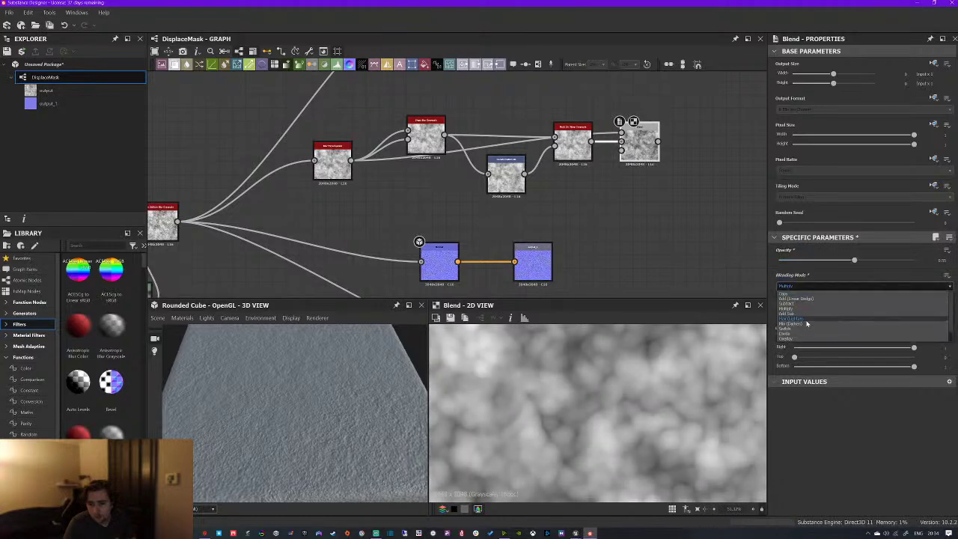
pyautogui.click(799, 324)
pyautogui.moveTo(854, 260); pyautogui.dragTo(914, 260)
pyautogui.scroll(-2, 651, 365)
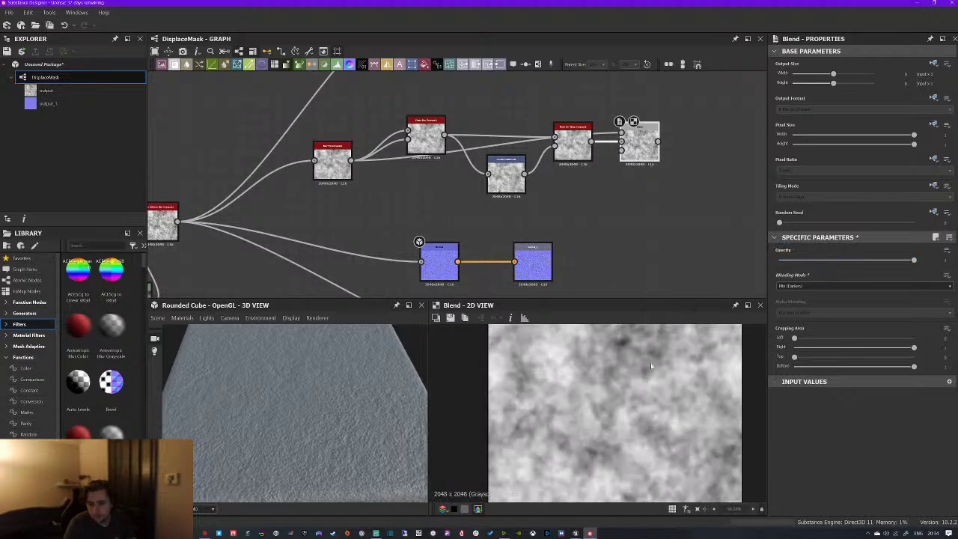
# Set the Blend node's blending mode to Multiply with an opacity of about 0.27
pyautogui.click(840, 287)
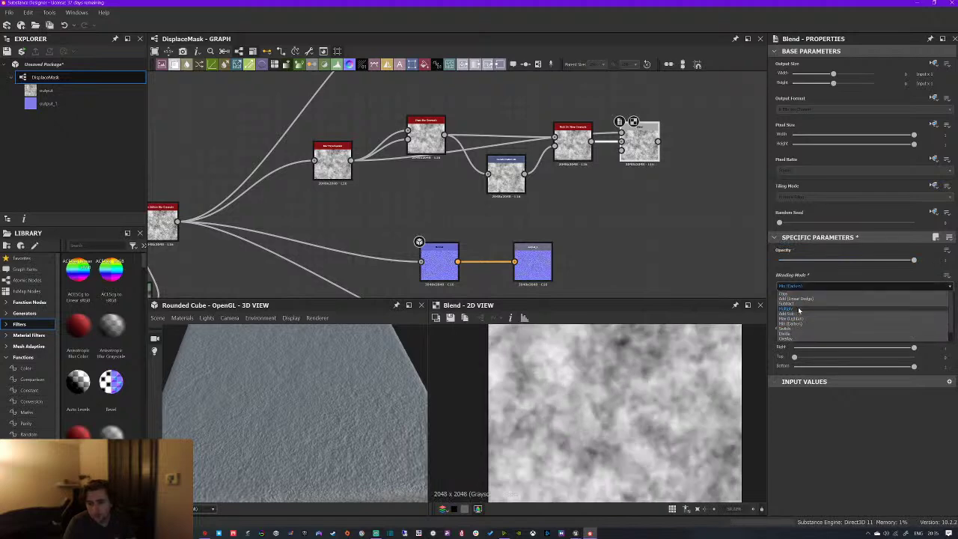
pyautogui.click(798, 307)
pyautogui.click(842, 261)
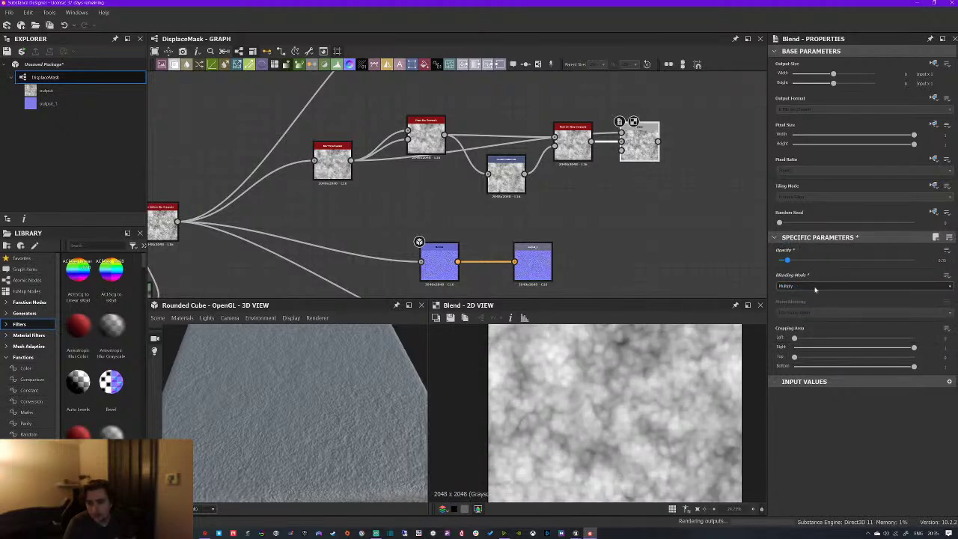
pyautogui.moveTo(840, 298); pyautogui.dragTo(822, 333)
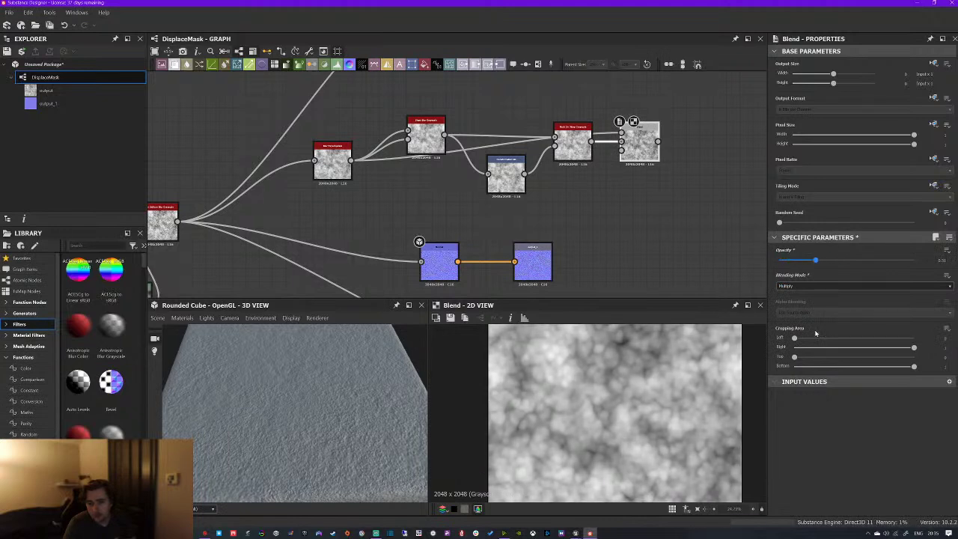
# Rearrange the Slope Blur, Transformation 2D and Multi Dir. Warp Grayscale nodes into a compact row below the Blend node
pyautogui.moveTo(552, 200); pyautogui.dragTo(510, 192, button='middle')
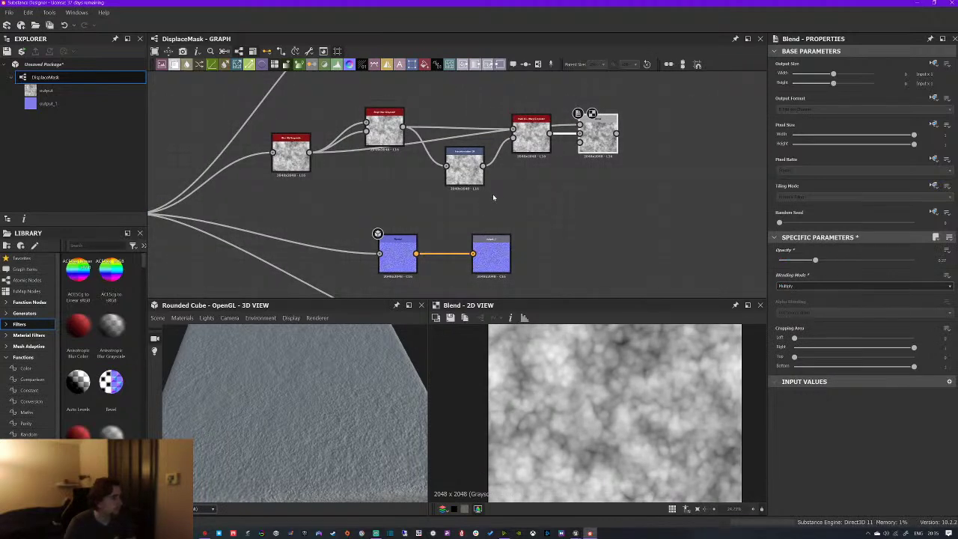
pyautogui.moveTo(602, 153); pyautogui.dragTo(601, 126)
pyautogui.moveTo(533, 143); pyautogui.dragTo(533, 156)
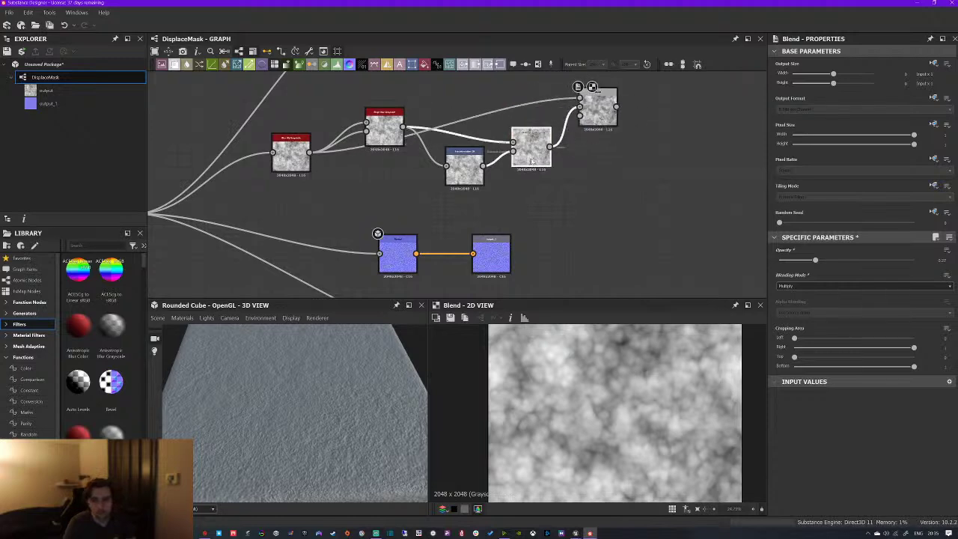
pyautogui.moveTo(465, 176); pyautogui.dragTo(465, 195)
pyautogui.moveTo(388, 144); pyautogui.dragTo(401, 178)
pyautogui.moveTo(532, 148); pyautogui.dragTo(532, 177)
pyautogui.click(458, 196)
pyautogui.moveTo(470, 180)
pyautogui.mouseDown()
pyautogui.moveTo(472, 194)
pyautogui.moveTo(478, 184)
pyautogui.mouseUp()
pyautogui.moveTo(544, 177)
pyautogui.mouseDown()
pyautogui.moveTo(546, 163)
pyautogui.moveTo(534, 185)
pyautogui.moveTo(530, 176)
pyautogui.mouseUp()
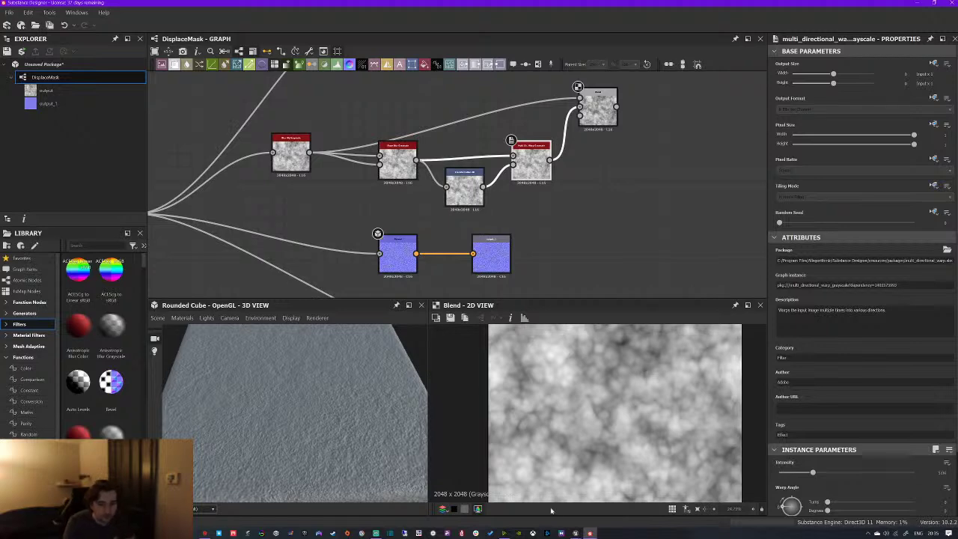
# Move Blur HQ Grayscale up so it sits roughly level with the Blend node, above the warp branch
pyautogui.moveTo(463, 262); pyautogui.dragTo(419, 279, button='middle')
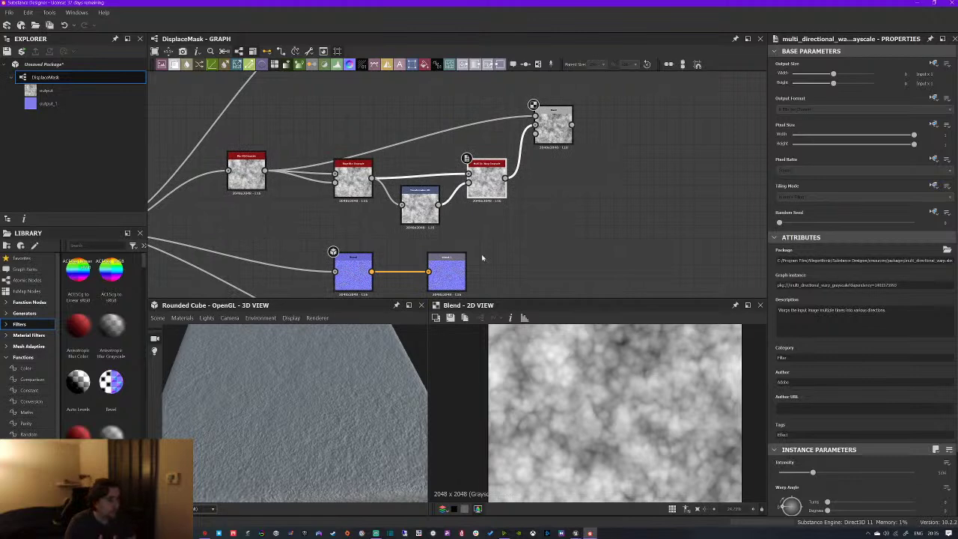
pyautogui.click(554, 127)
pyautogui.moveTo(264, 181); pyautogui.dragTo(263, 135)
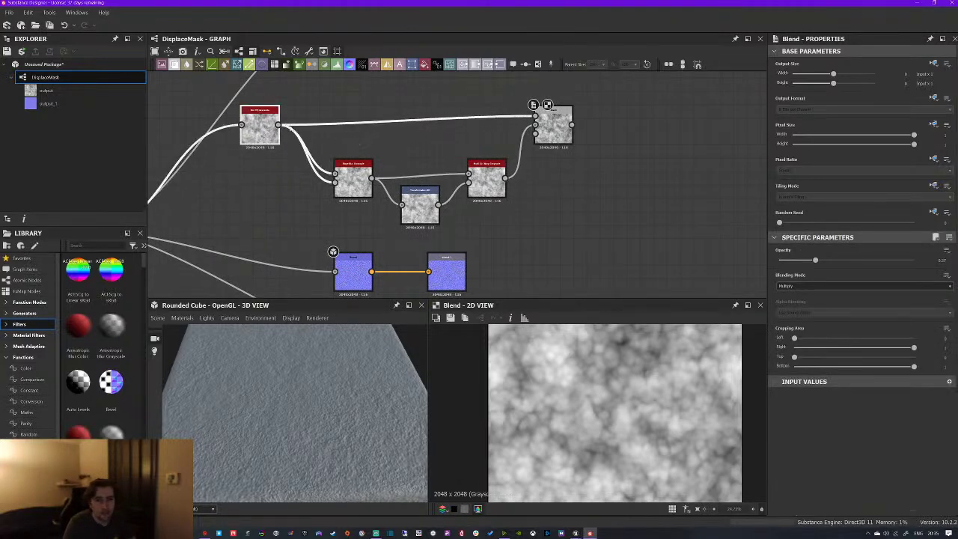
pyautogui.moveTo(545, 187); pyautogui.dragTo(503, 207, button='middle')
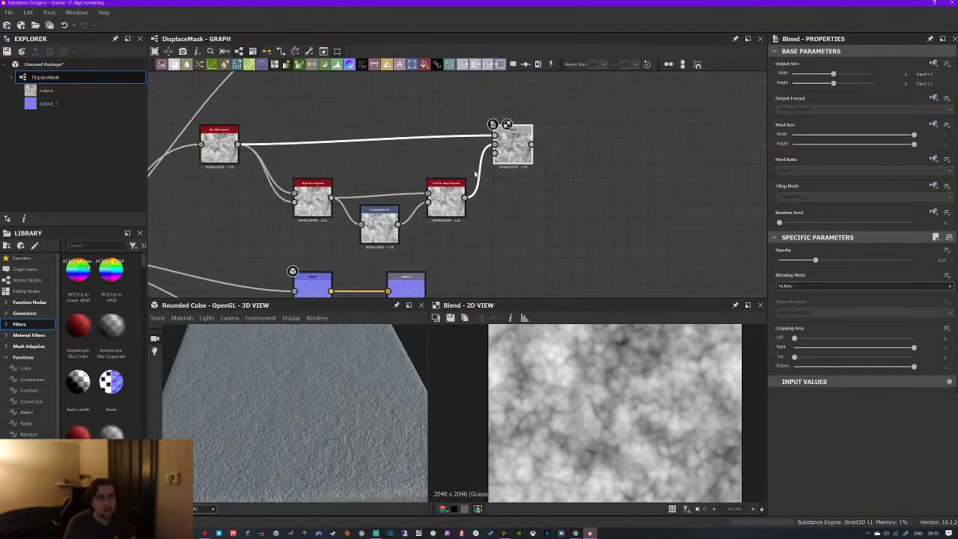
# Reposition the white mask-packing node and add a second Blend after the first, fed also by the grayscale node shared by all branches
pyautogui.scroll(-3, 359, 288)
pyautogui.moveTo(336, 184); pyautogui.dragTo(458, 157)
pyautogui.moveTo(442, 230); pyautogui.dragTo(453, 224)
pyautogui.click(484, 240)
pyautogui.moveTo(213, 285); pyautogui.dragTo(457, 227)
pyautogui.scroll(2, 649, 429)
pyautogui.scroll(1, 648, 429)
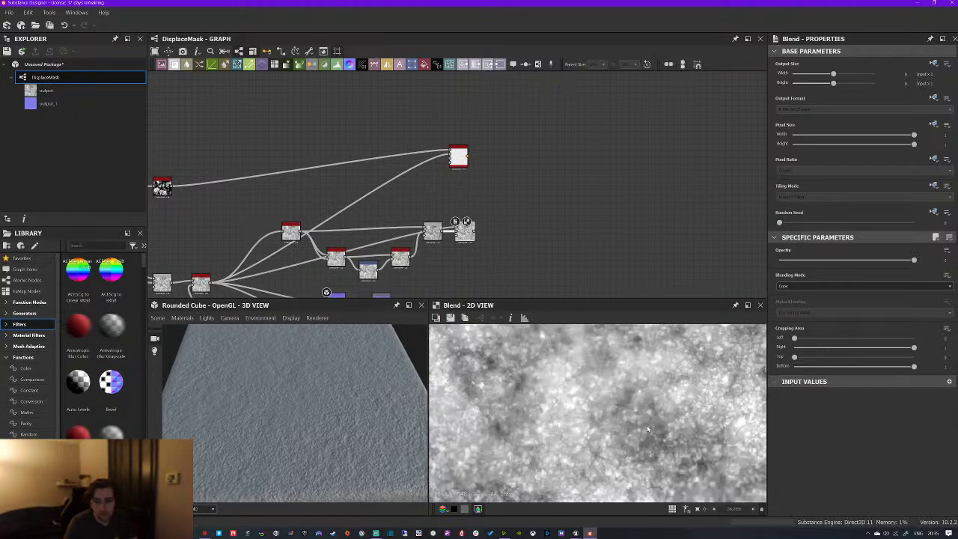
# Set the second Blend to Multiply at about 0.4 opacity and move it further from the first Blend
pyautogui.click(861, 286)
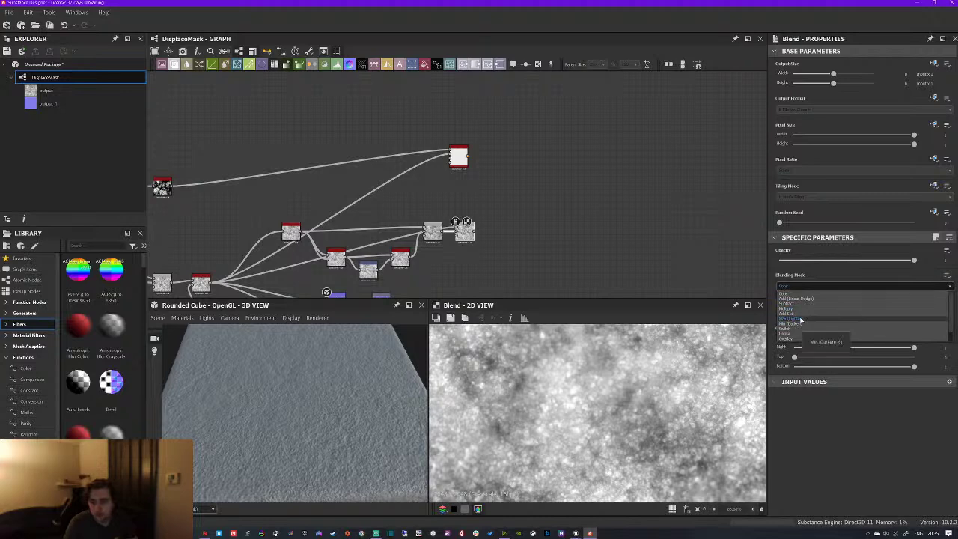
pyautogui.click(800, 310)
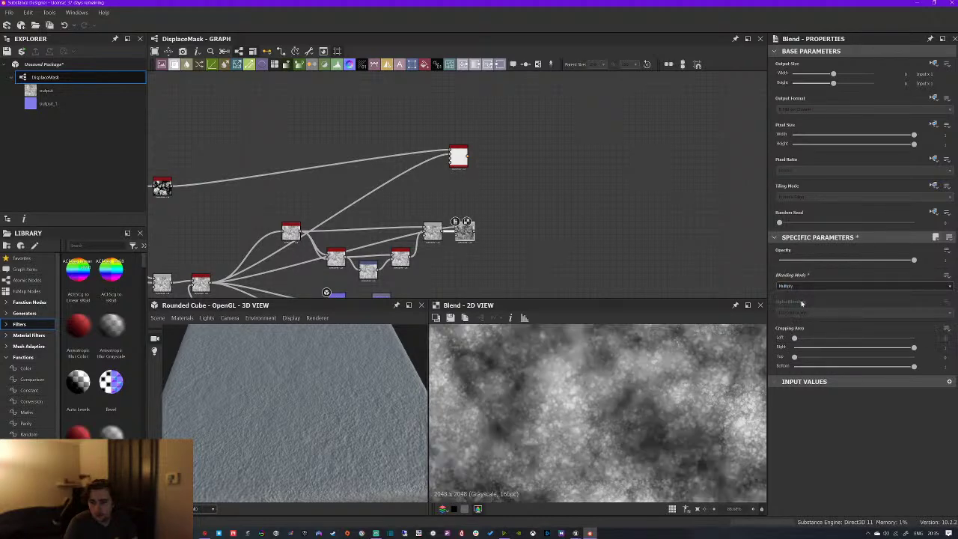
pyautogui.moveTo(850, 260); pyautogui.dragTo(833, 290)
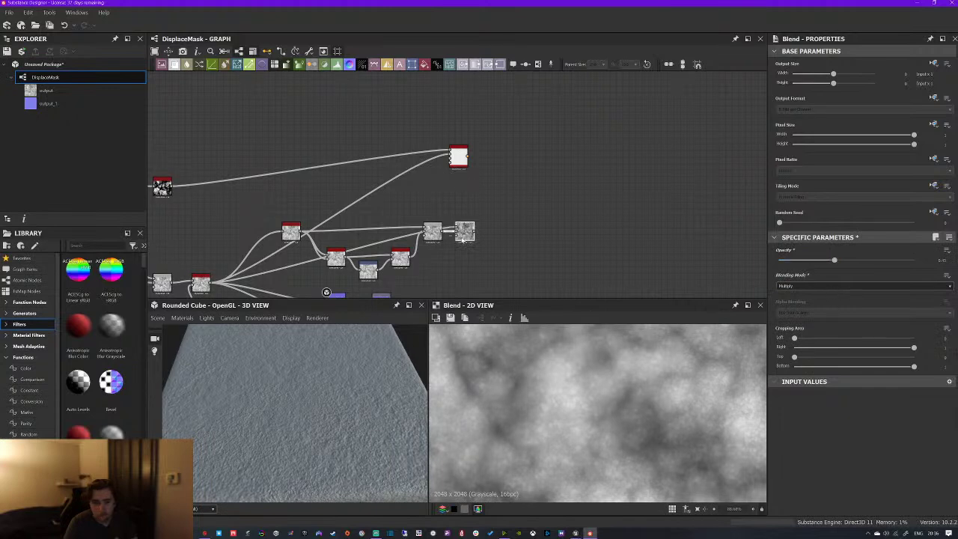
pyautogui.moveTo(429, 248); pyautogui.dragTo(500, 167, button='middle')
pyautogui.moveTo(536, 141); pyautogui.dragTo(574, 140)
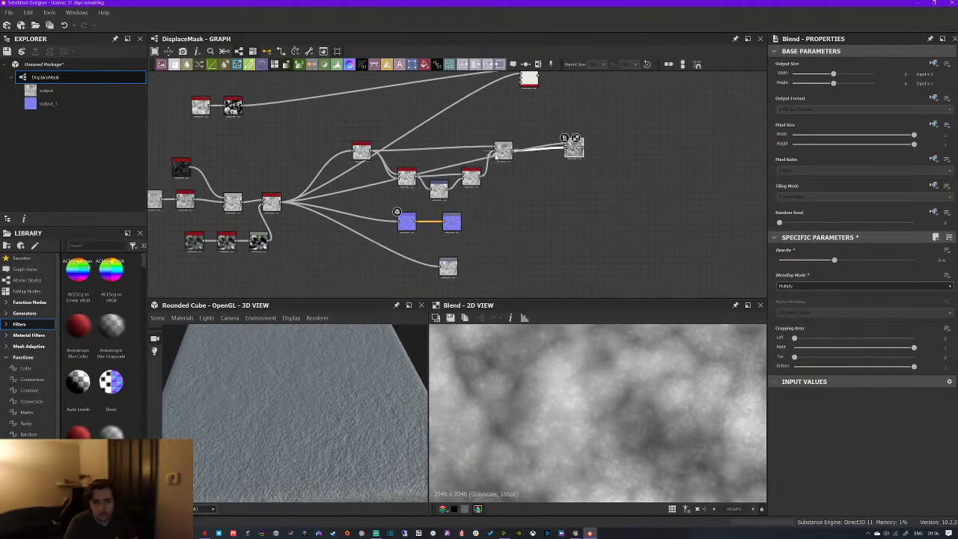
# Insert a Make It Tile Patch Grayscale node between the two Blend nodes and check its tiling
pyautogui.press('space')
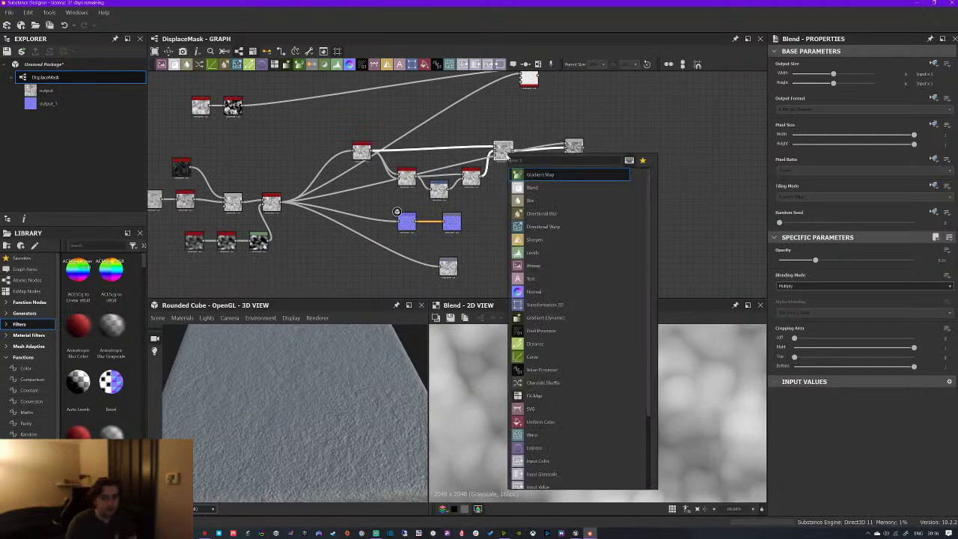
pyautogui.write('make')
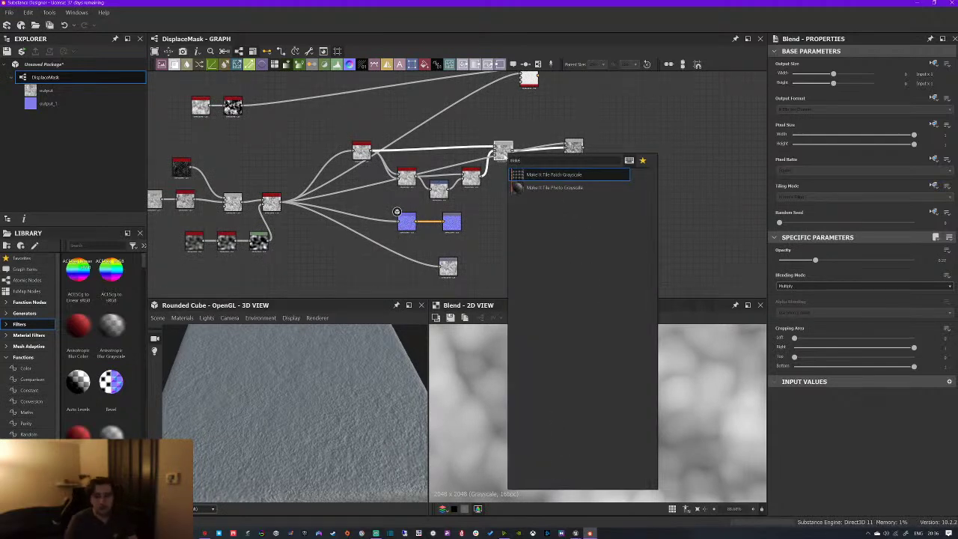
pyautogui.click(561, 175)
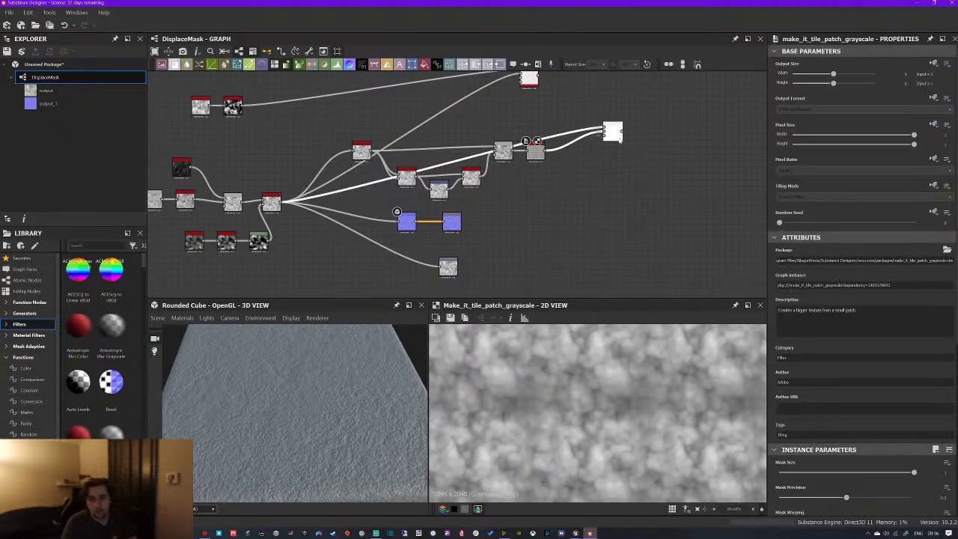
pyautogui.scroll(-5, 659, 415)
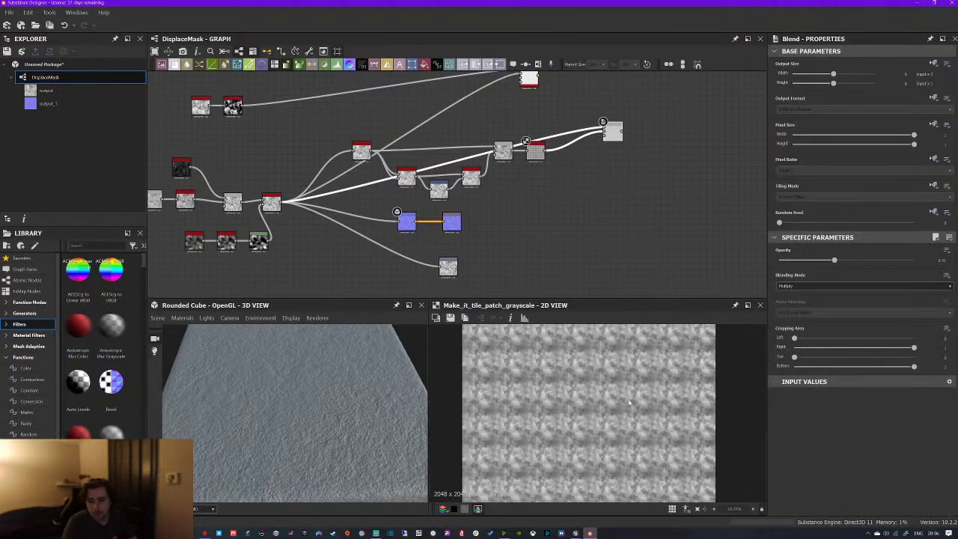
# Set the Make It Tile Patch node's octave to 2, rotation to about 170 and rotation variation to about 313
pyautogui.click(535, 151)
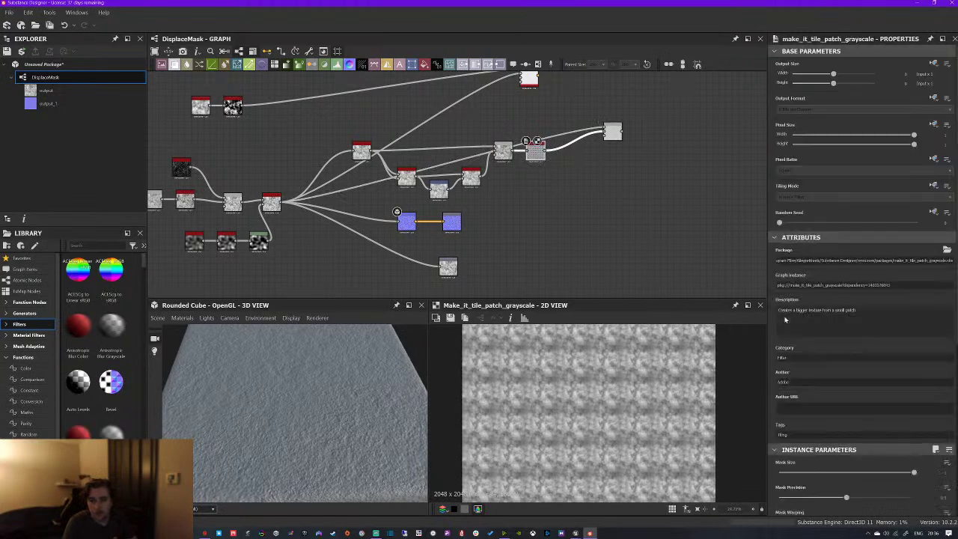
pyautogui.scroll(-5, 805, 511)
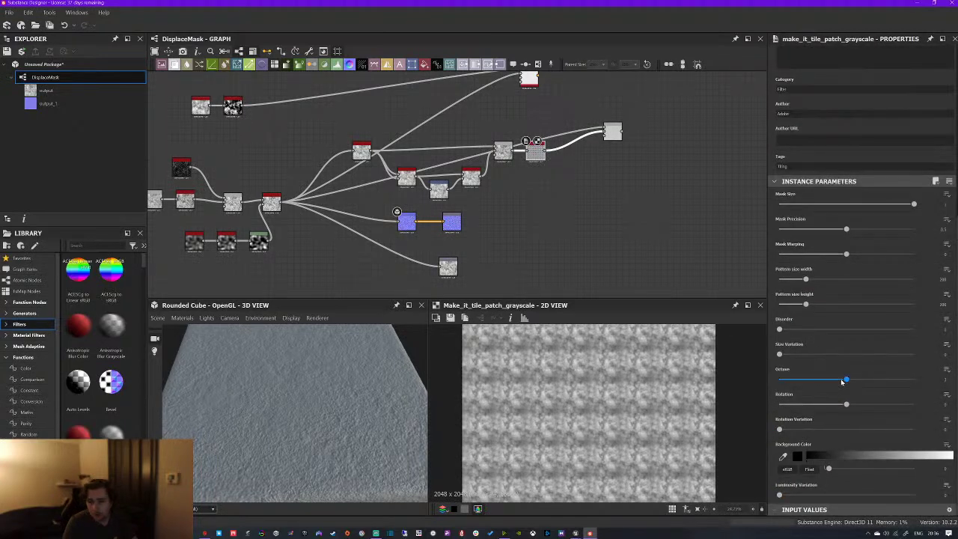
pyautogui.moveTo(843, 381); pyautogui.dragTo(829, 381)
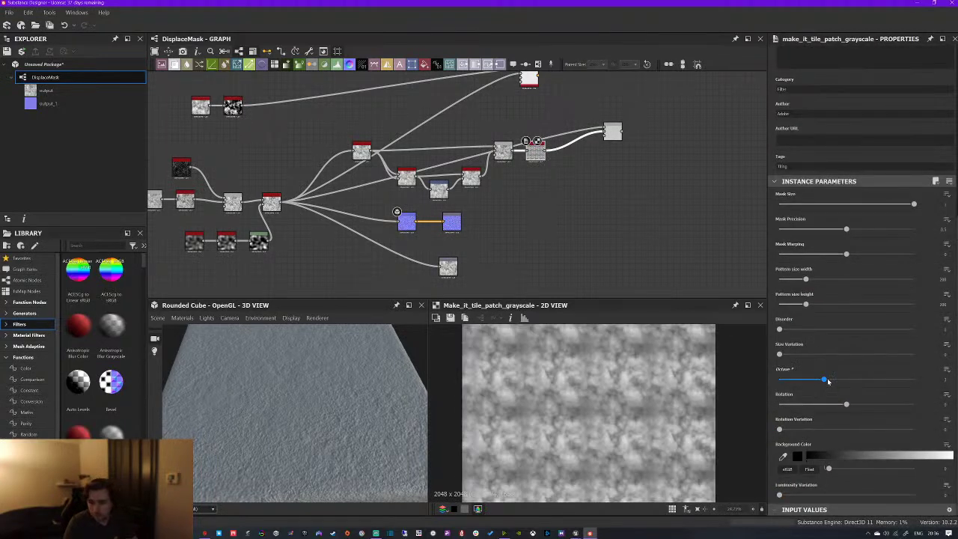
pyautogui.scroll(-2, 575, 394)
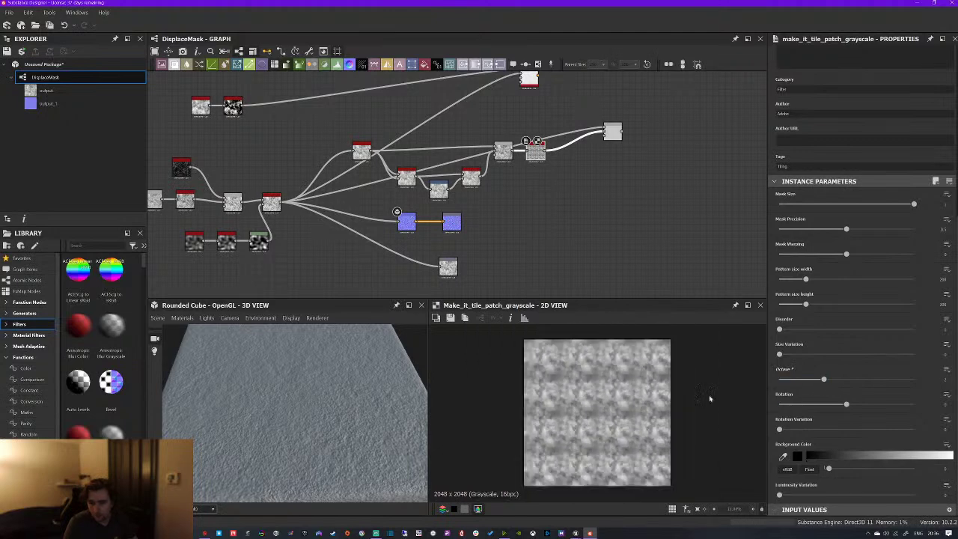
pyautogui.moveTo(846, 405); pyautogui.dragTo(913, 405)
pyautogui.moveTo(797, 432); pyautogui.dragTo(896, 430)
pyautogui.click(878, 404)
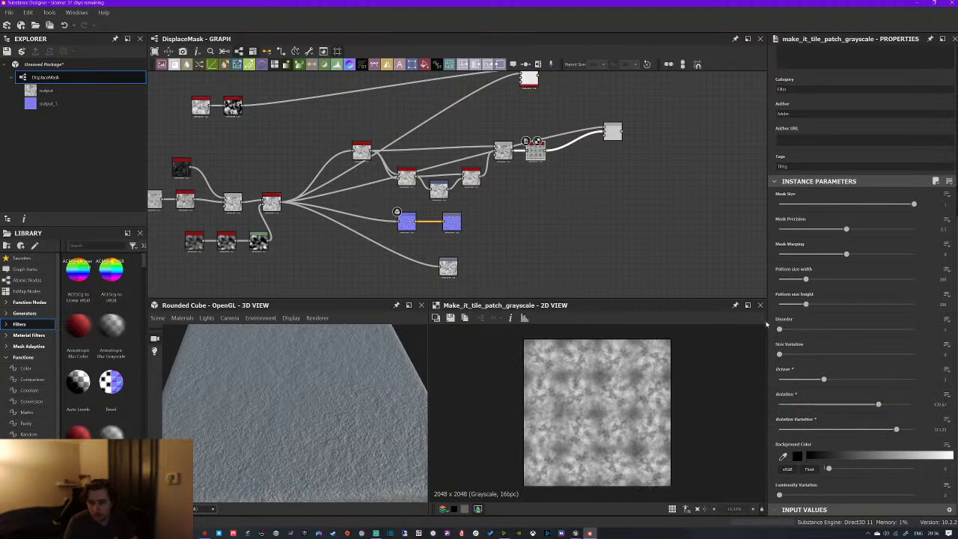
# Set the tile patch's disorder to 1, pattern size to about 351 wide by 326 high, and size variation to 100
pyautogui.moveTo(789, 332); pyautogui.dragTo(913, 330)
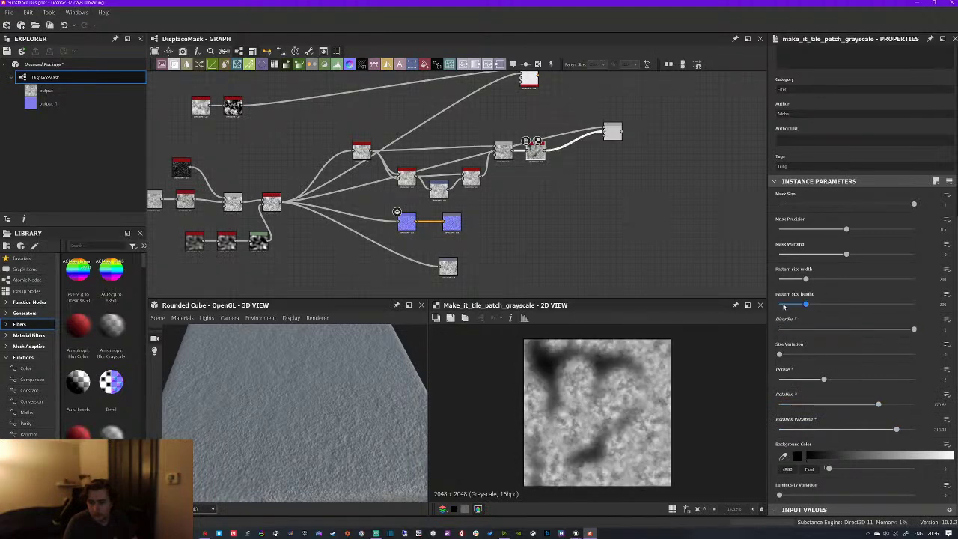
pyautogui.moveTo(809, 305)
pyautogui.mouseDown()
pyautogui.moveTo(821, 282)
pyautogui.moveTo(823, 305)
pyautogui.mouseUp()
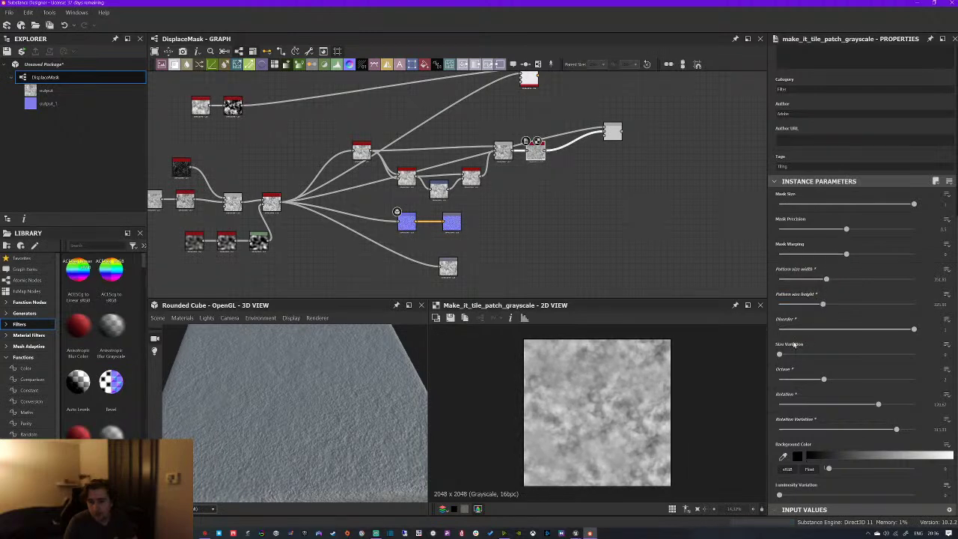
pyautogui.moveTo(784, 355); pyautogui.dragTo(914, 355)
# Inspect the Make It Tile Patch output up close and compare it with the first Blend node's output
pyautogui.scroll(3, 569, 430)
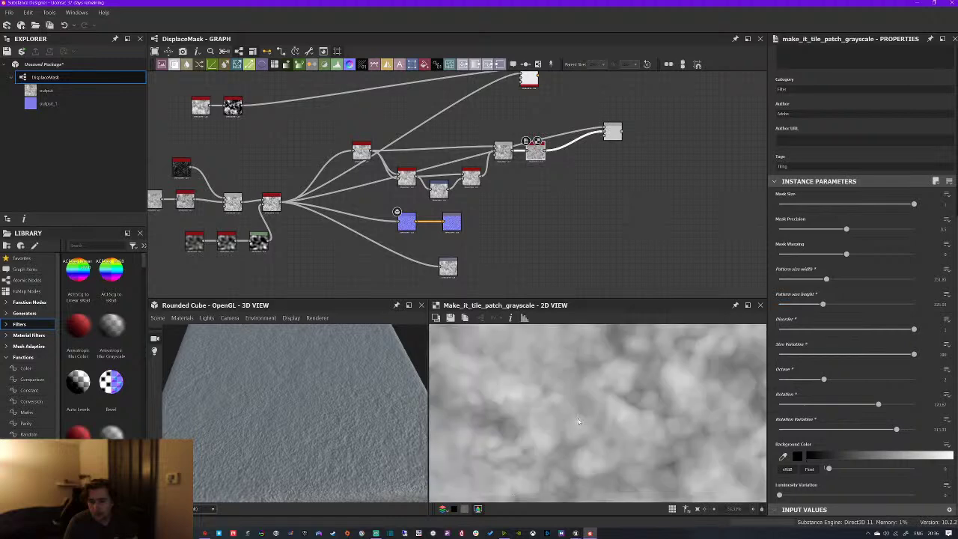
pyautogui.scroll(-2, 666, 369)
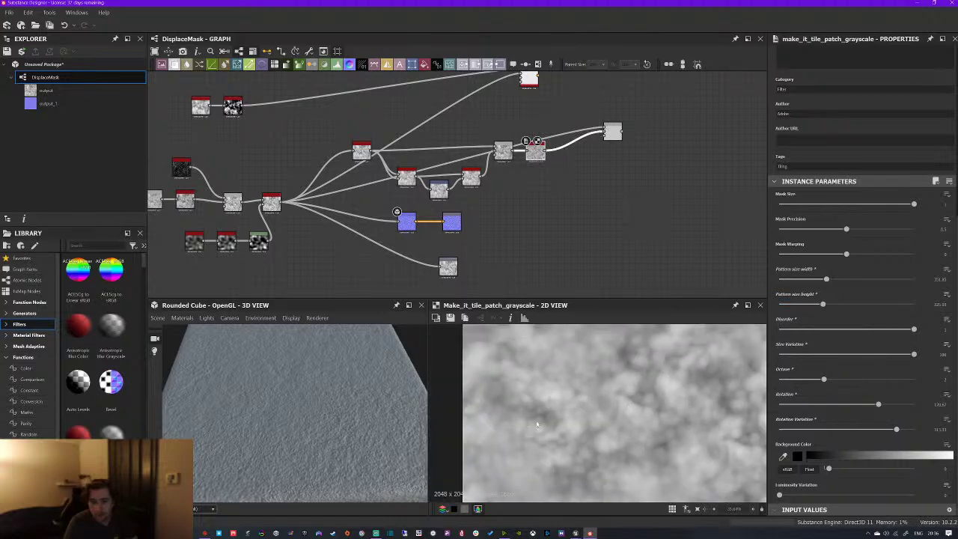
pyautogui.scroll(2, 554, 367)
pyautogui.press('f')
pyautogui.doubleClick(504, 152)
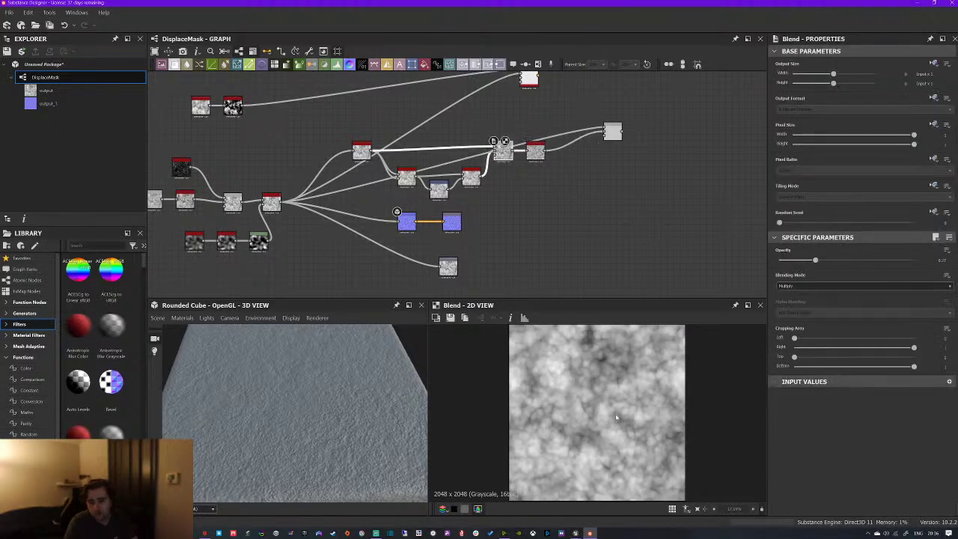
pyautogui.doubleClick(536, 153)
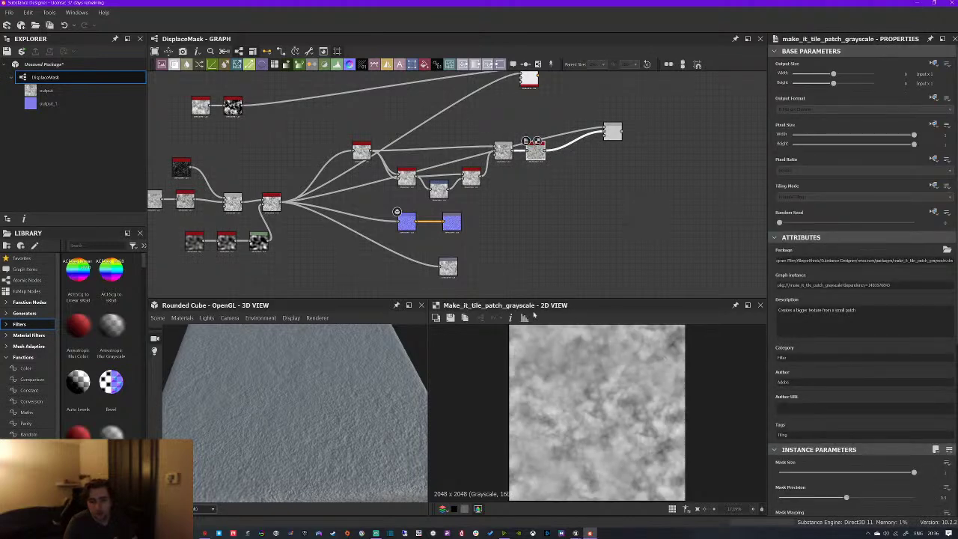
# Move the final Blend node closer to the tile patch node and inspect its output up close
pyautogui.moveTo(603, 127); pyautogui.dragTo(474, 179, button='middle')
pyautogui.doubleClick(473, 179)
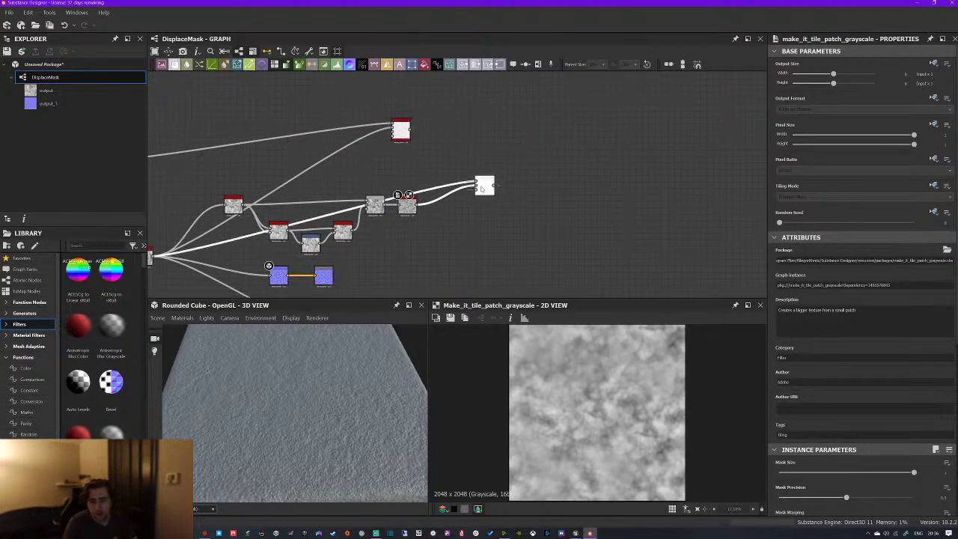
pyautogui.moveTo(474, 179); pyautogui.dragTo(458, 178)
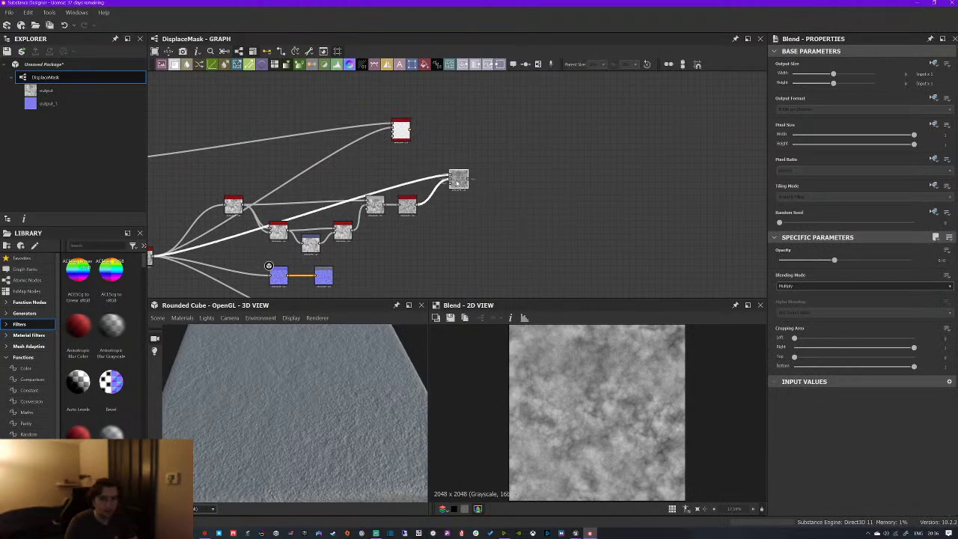
pyautogui.scroll(3, 632, 397)
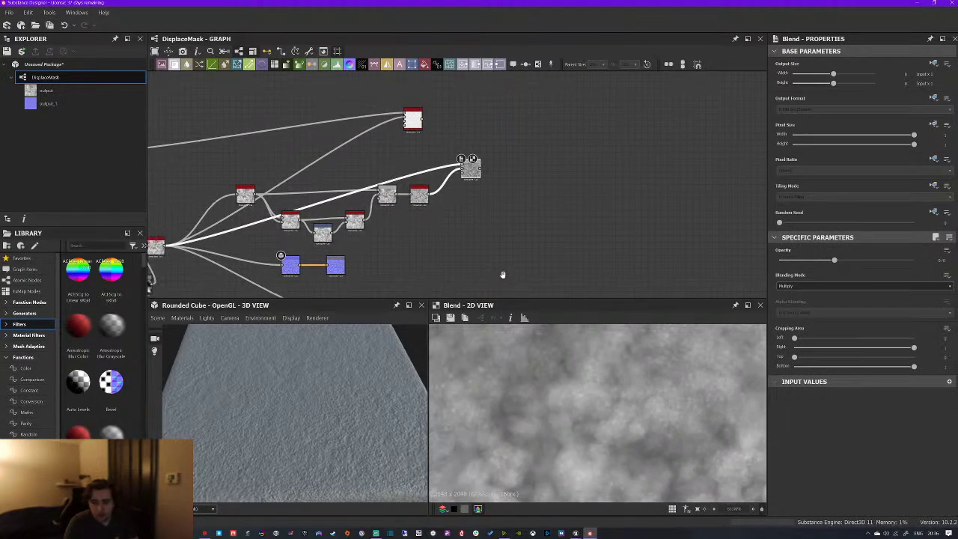
pyautogui.moveTo(492, 272); pyautogui.dragTo(524, 268, button='middle')
pyautogui.scroll(-2, 605, 398)
pyautogui.moveTo(625, 452); pyautogui.dragTo(658, 400, button='middle')
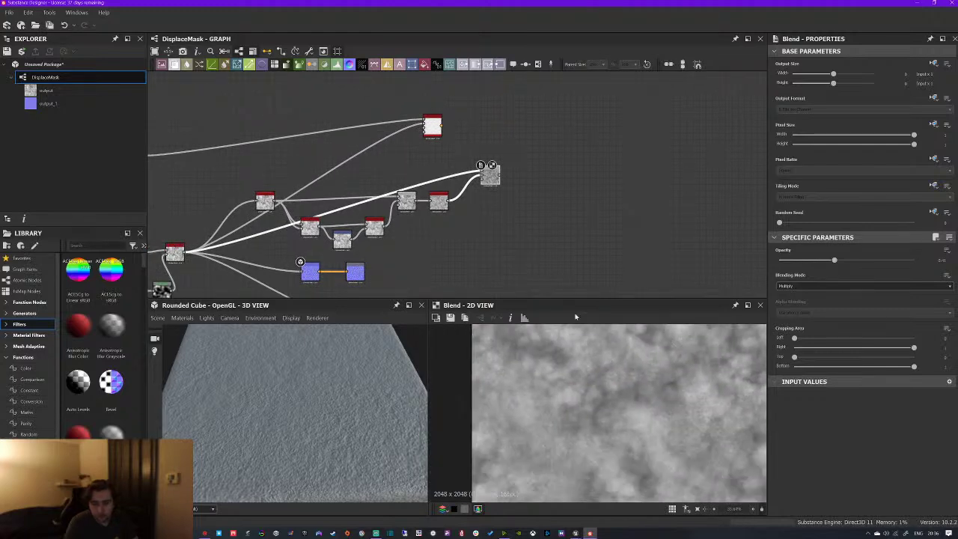
# Try a duplicate of the Slope Blur Grayscale node with an Invert Grayscale node feeding it, and preview its output
pyautogui.moveTo(449, 230); pyautogui.dragTo(515, 243, button='middle')
pyautogui.scroll(1, 516, 215)
pyautogui.click(356, 231)
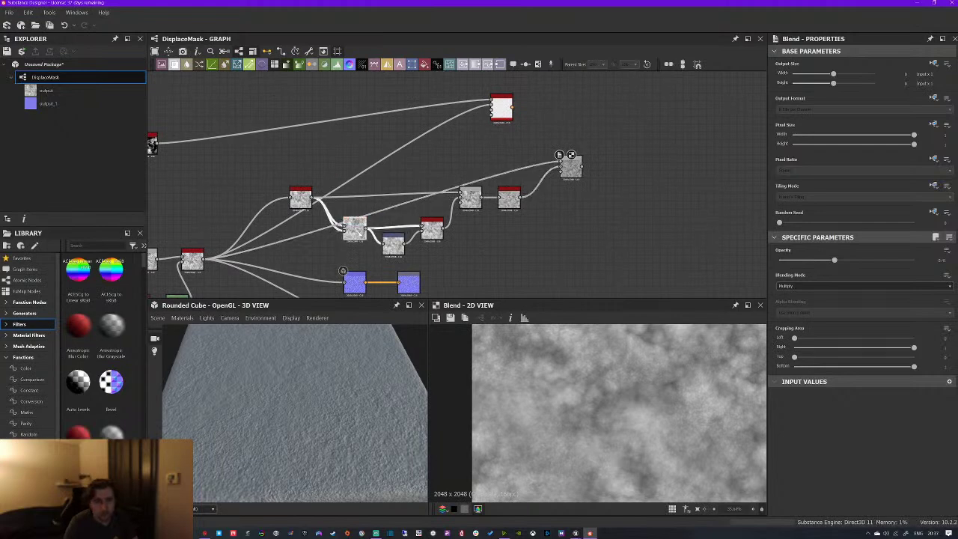
pyautogui.hotkey('ctrl', 'd')
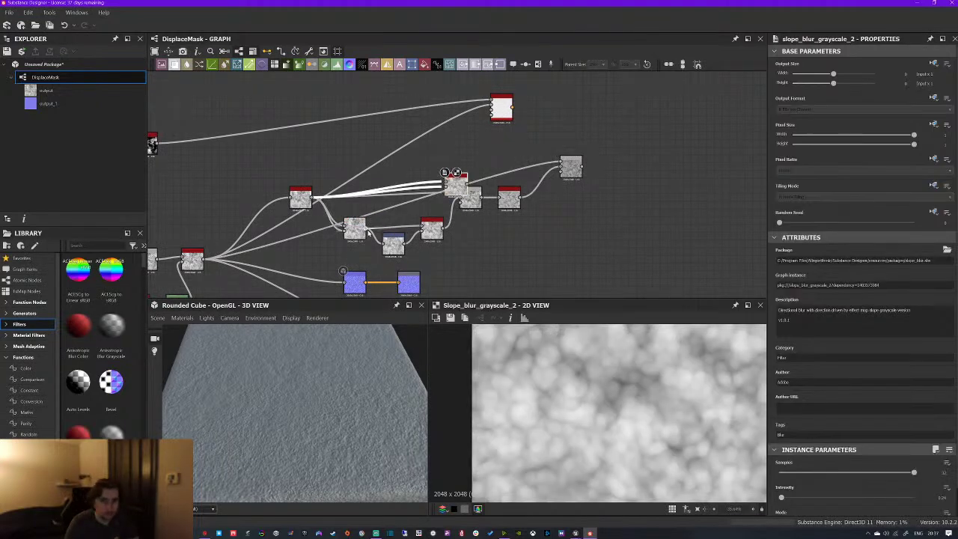
pyautogui.moveTo(456, 190); pyautogui.dragTo(427, 168)
pyautogui.press('space')
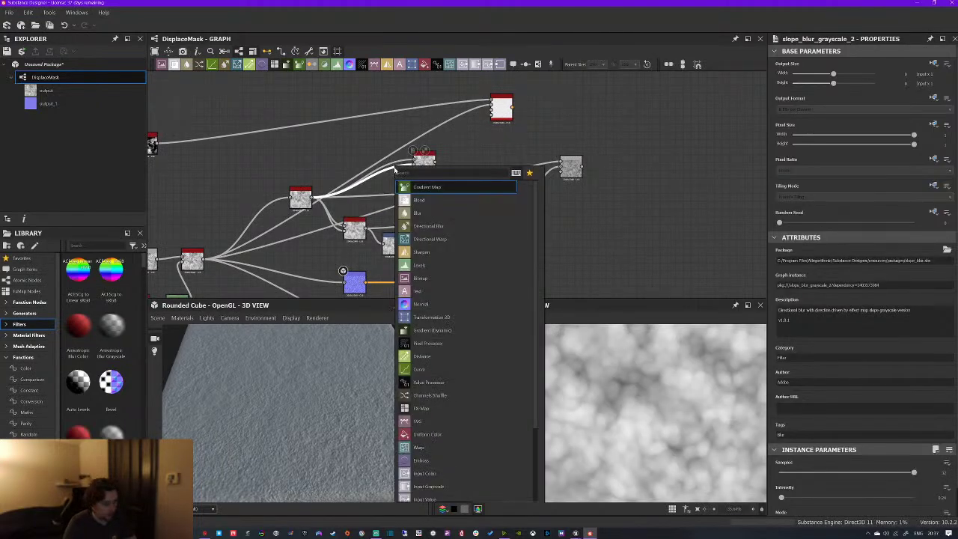
pyautogui.write('invert')
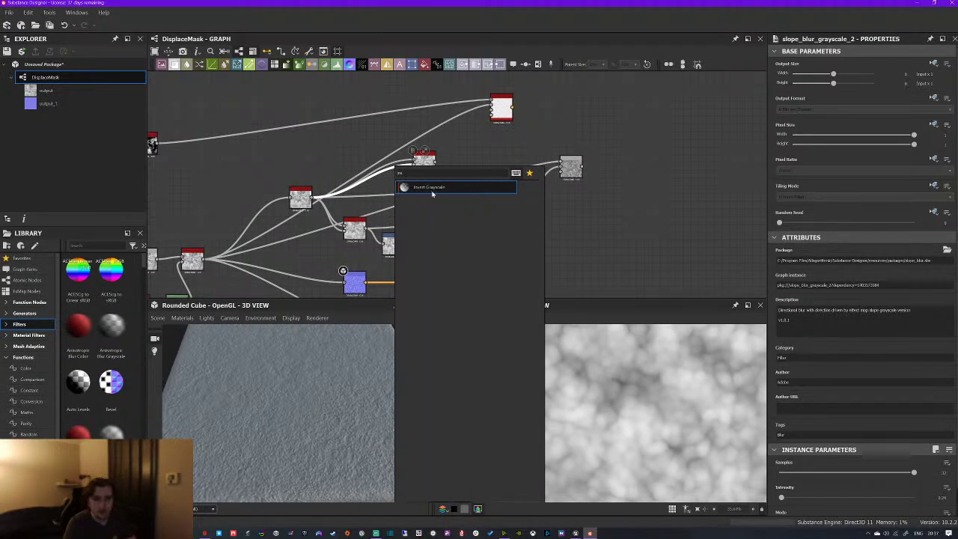
pyautogui.press('Return')
pyautogui.doubleClick(427, 169)
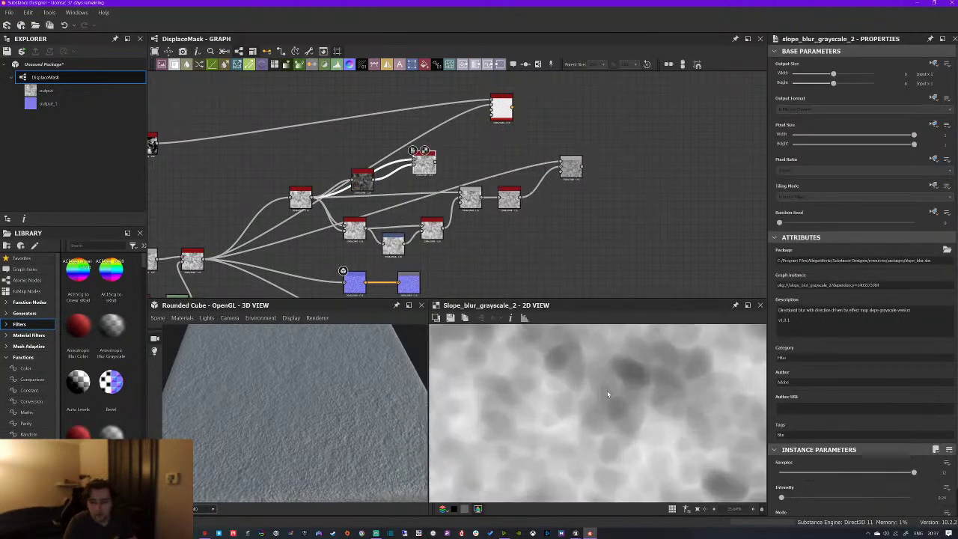
# Try different sample and intensity values on the duplicated Slope Blur and examine the pattern at several zoom levels
pyautogui.moveTo(863, 473); pyautogui.dragTo(914, 473)
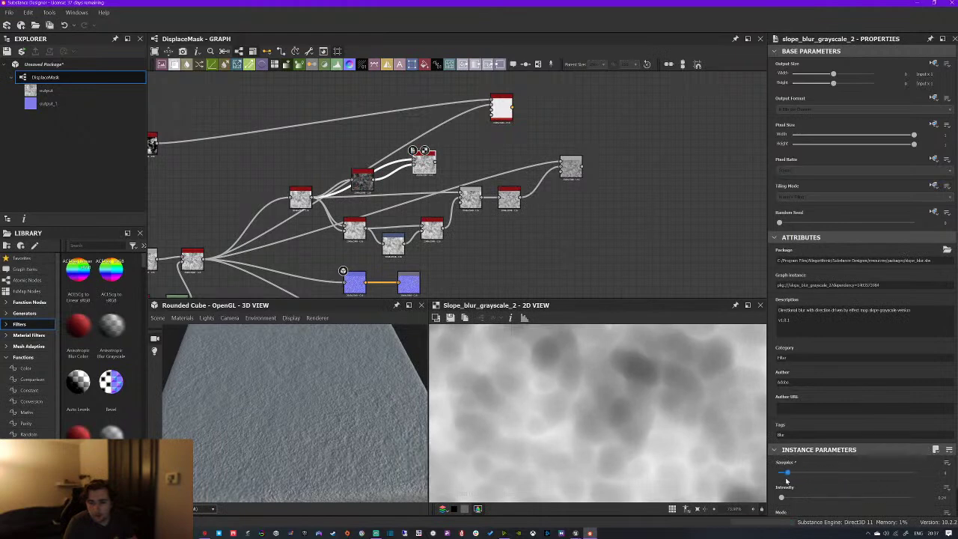
pyautogui.moveTo(780, 497); pyautogui.dragTo(782, 504)
pyautogui.scroll(-3, 611, 428)
pyautogui.moveTo(657, 408); pyautogui.dragTo(545, 381, button='middle')
pyautogui.scroll(2, 611, 363)
pyautogui.scroll(-3, 621, 441)
pyautogui.scroll(4, 632, 433)
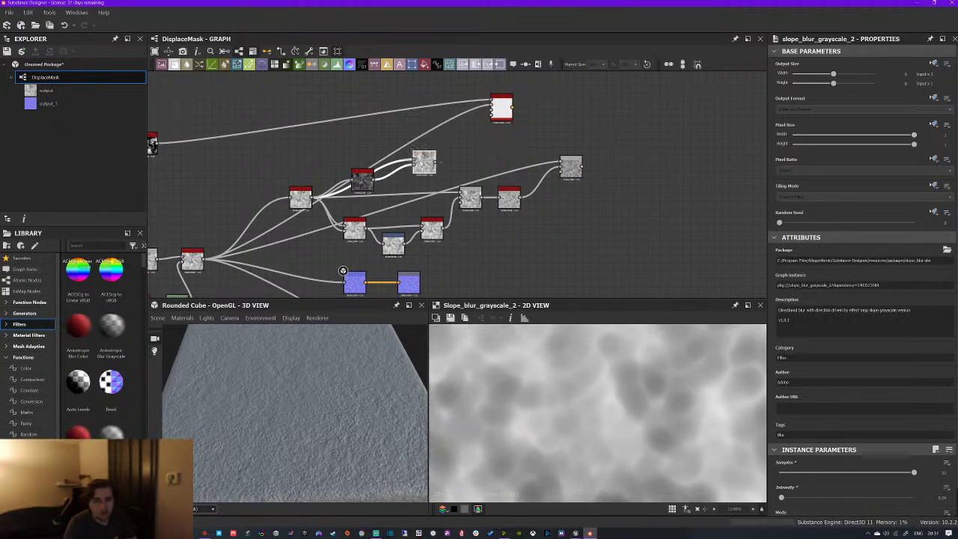
# Delete the duplicated Slope Blur Grayscale node and the Invert Grayscale node
pyautogui.press('Delete')
pyautogui.click(363, 180)
pyautogui.press('Delete')
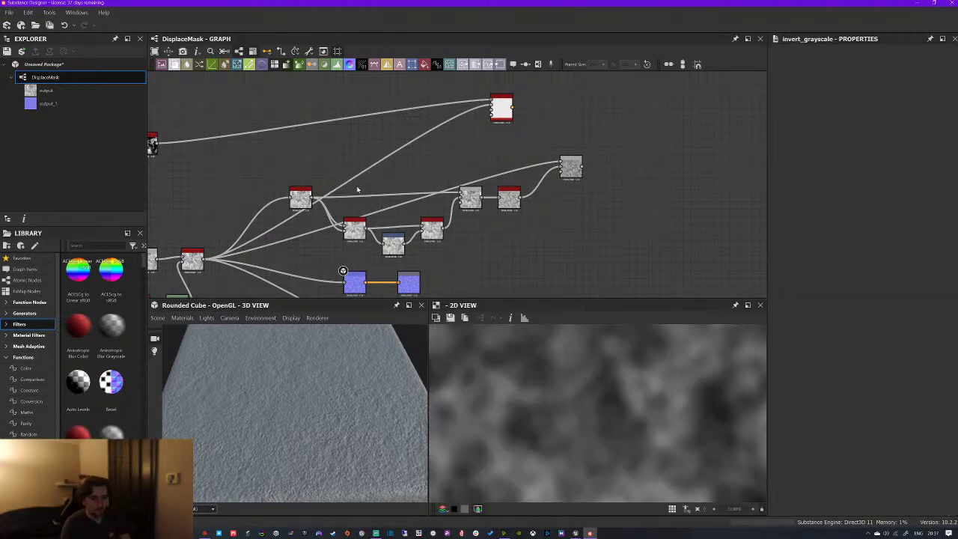
# Connect the final Blend to the RGBA Merge node's blue input and preview the merged texture
pyautogui.moveTo(474, 176); pyautogui.dragTo(379, 188, button='middle')
pyautogui.click(477, 179)
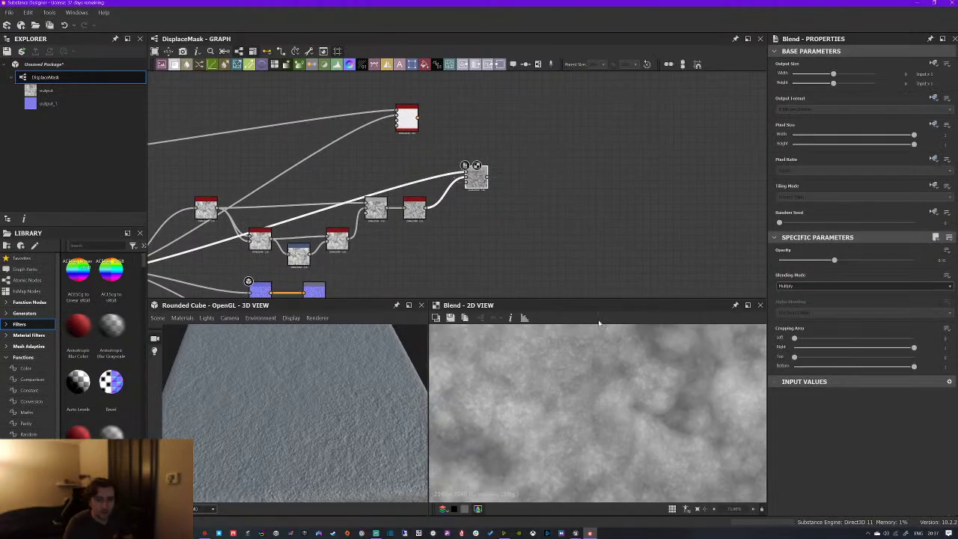
pyautogui.scroll(-3, 594, 403)
pyautogui.moveTo(450, 209); pyautogui.dragTo(455, 209, button='middle')
pyautogui.moveTo(493, 177); pyautogui.dragTo(524, 117)
pyautogui.doubleClick(408, 123)
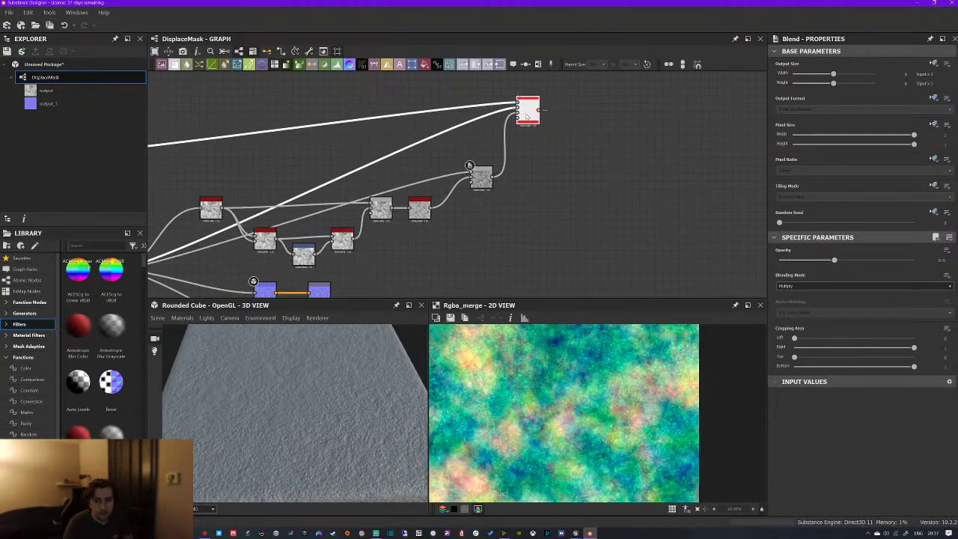
# Insert a Transformation 2D node between the Non Uniform Blur Grayscale and the final Blend
pyautogui.moveTo(450, 179); pyautogui.dragTo(618, 214, button='middle')
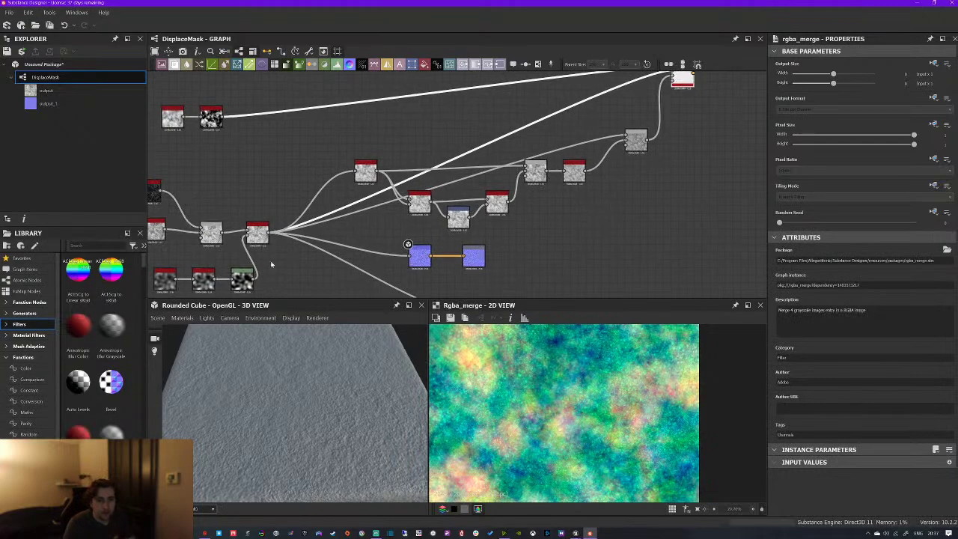
pyautogui.doubleClick(257, 234)
pyautogui.moveTo(569, 122); pyautogui.dragTo(472, 141, button='middle')
pyautogui.press('space')
pyautogui.write('transf')
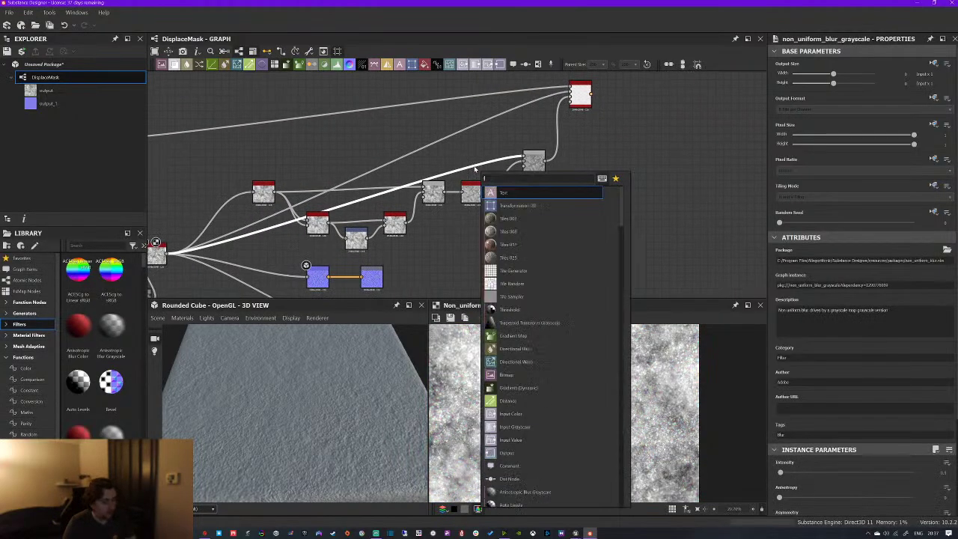
pyautogui.press('Return')
pyautogui.moveTo(345, 208); pyautogui.dragTo(464, 160)
# Adjust the Transformation 2D node's matrix and offset to reposition its pattern, and check the RGBA Merge output
pyautogui.keyDown('shift'); pyautogui.moveTo(703, 396); pyautogui.dragTo(622, 491); pyautogui.keyUp('shift')
pyautogui.moveTo(642, 434); pyautogui.dragTo(587, 382)
pyautogui.click(652, 160)
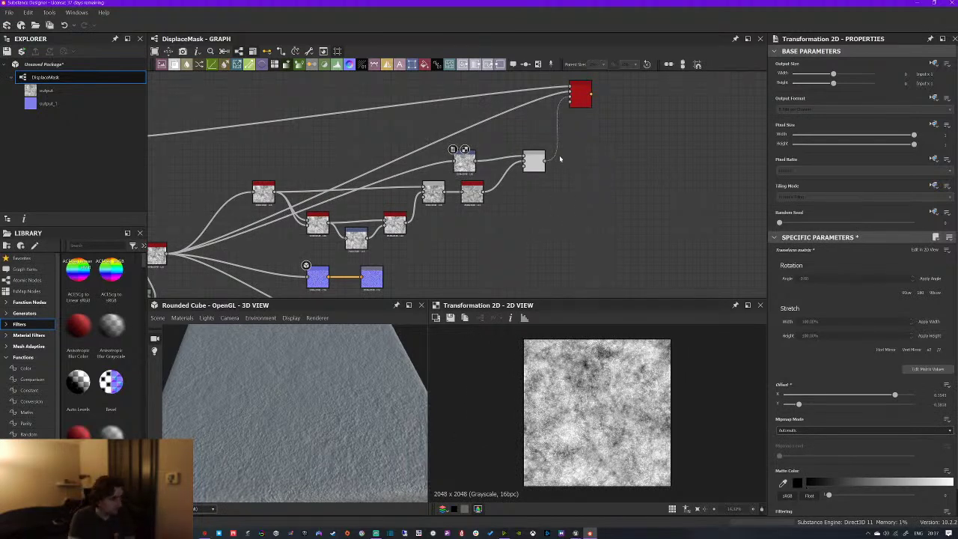
pyautogui.doubleClick(580, 93)
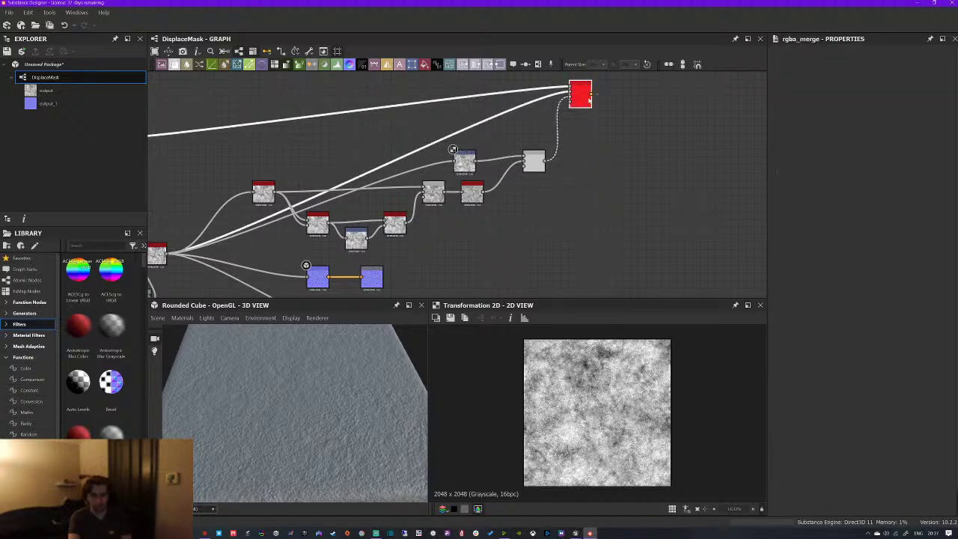
pyautogui.scroll(3, 647, 453)
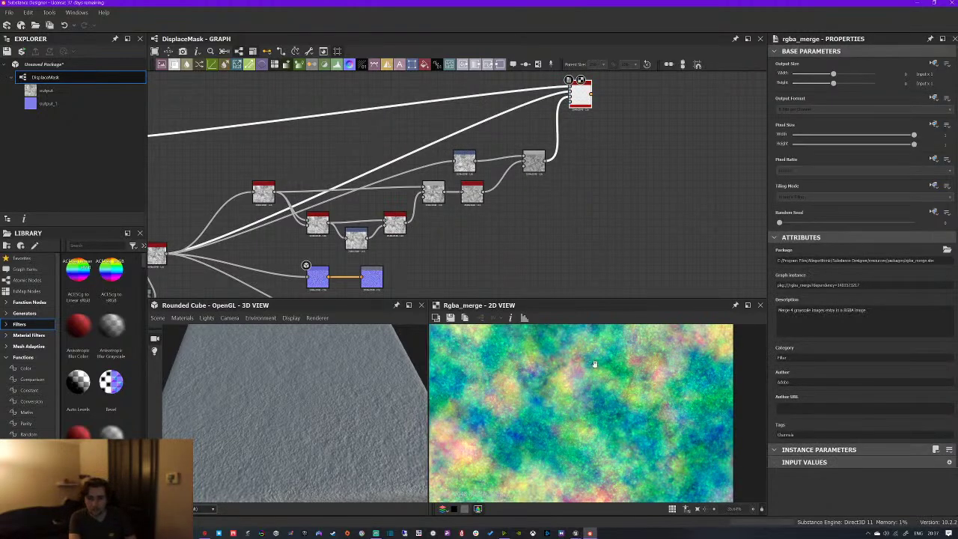
# Add a white grayscale Uniform Color node, connect it to the RGBA Merge's alpha input and preview the merge
pyautogui.moveTo(576, 104); pyautogui.dragTo(567, 138, button='middle')
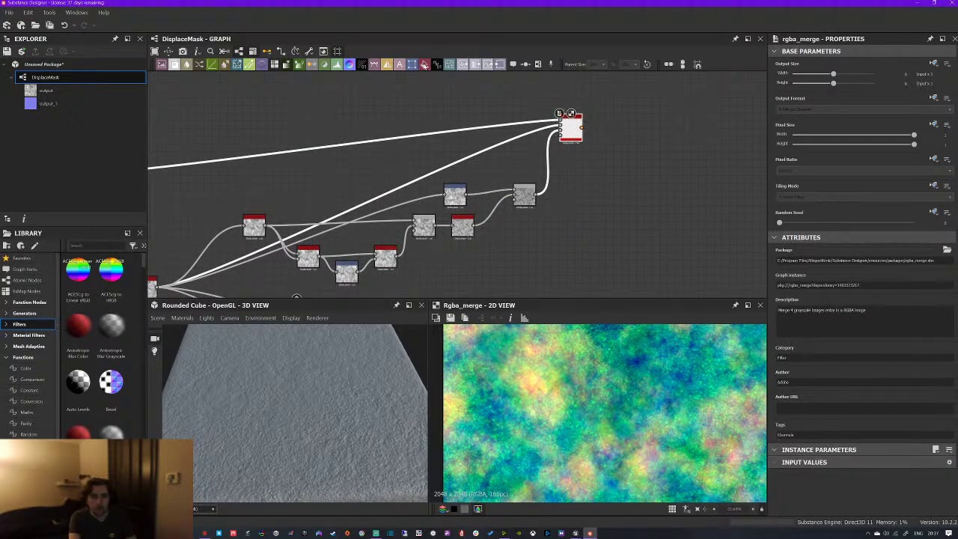
pyautogui.moveTo(453, 108)
pyautogui.mouseDown()
pyautogui.moveTo(456, 186)
pyautogui.moveTo(439, 115)
pyautogui.mouseUp()
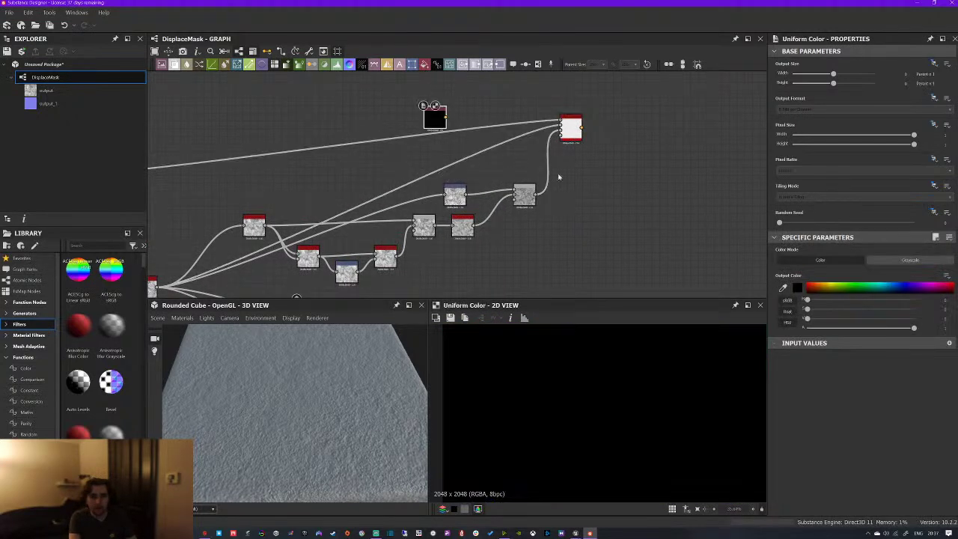
pyautogui.click(911, 262)
pyautogui.moveTo(828, 300); pyautogui.dragTo(913, 299)
pyautogui.moveTo(447, 118); pyautogui.dragTo(560, 133)
pyautogui.doubleClick(570, 127)
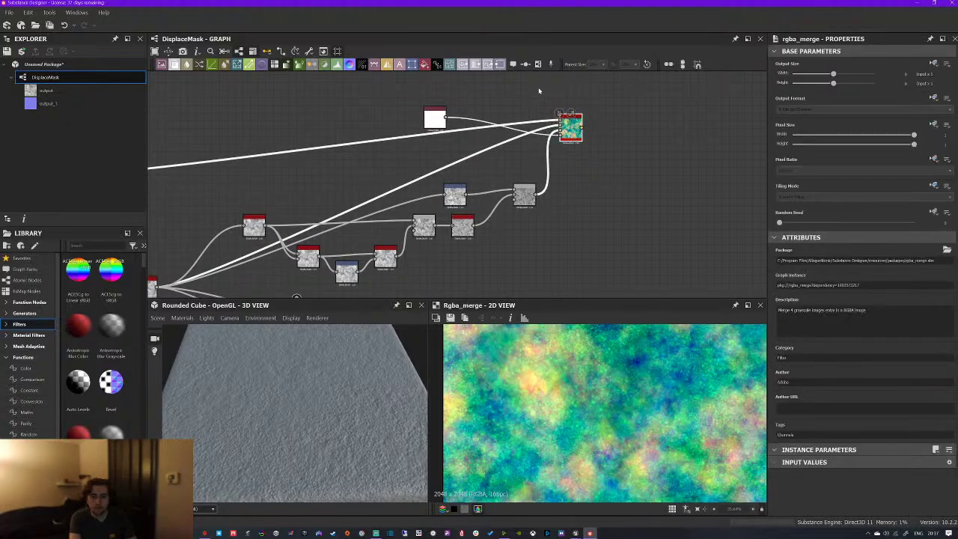
# Add an Output node after the RGBA Merge and set its identifier to T_SulphurMasks_M
pyautogui.click(501, 65)
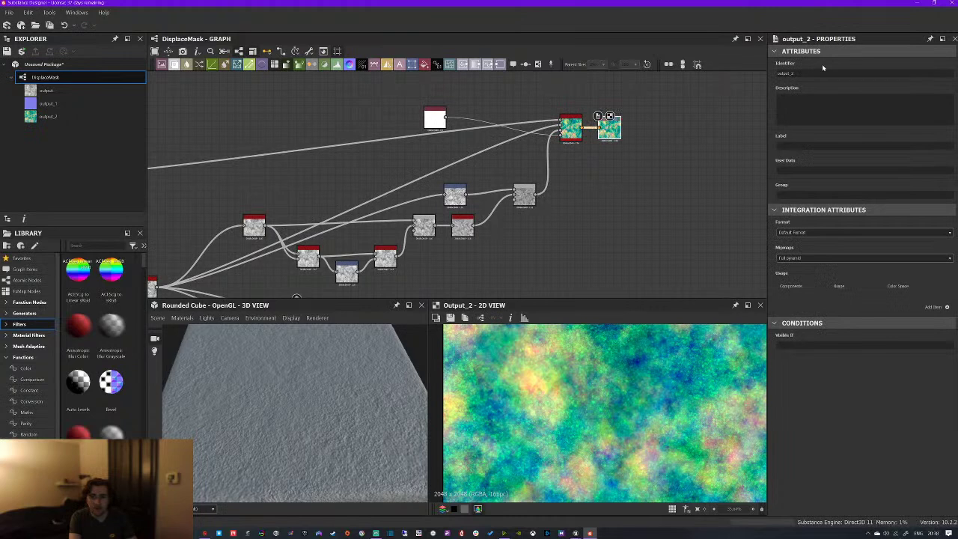
pyautogui.write('Su')
pyautogui.press('BackSpace')
pyautogui.press('BackSpace')
pyautogui.write('T_Sulphur')
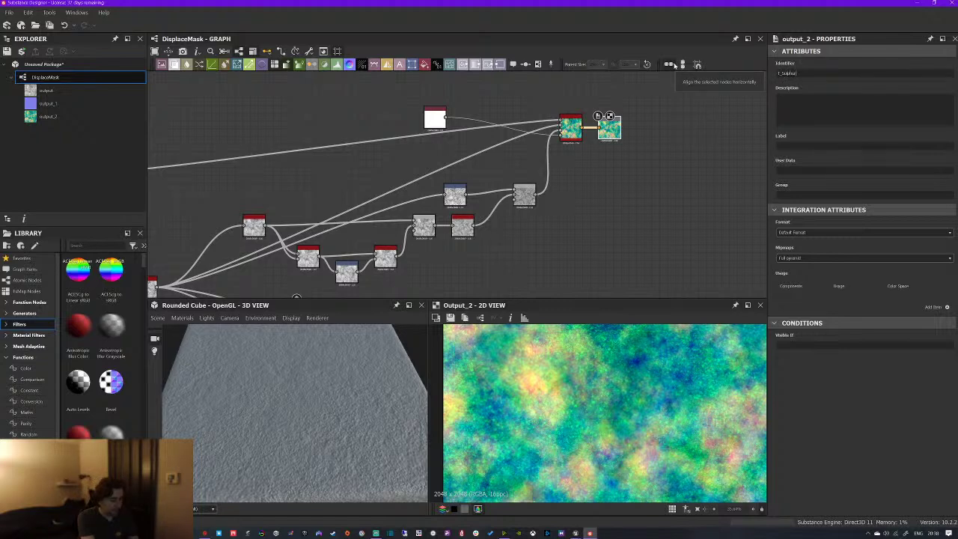
pyautogui.write('_M')
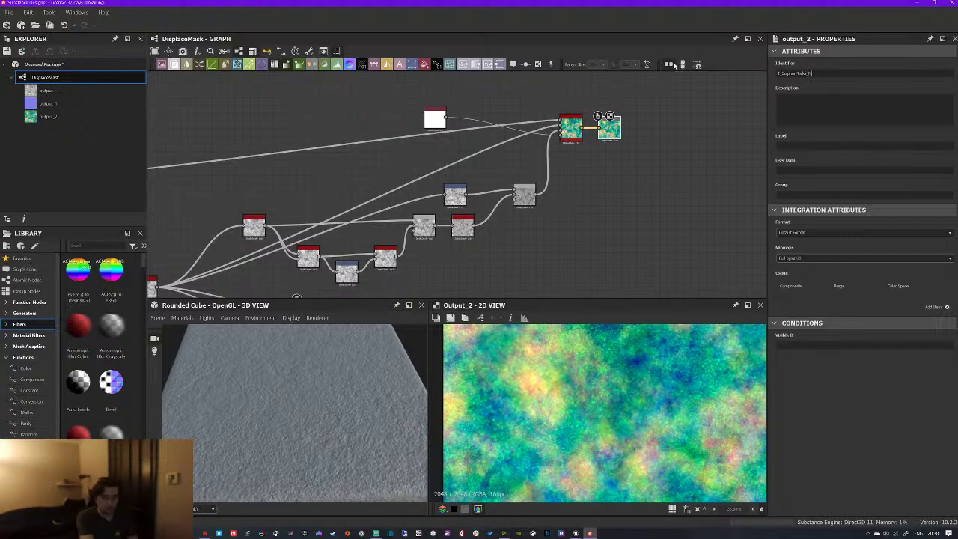
pyautogui.click(653, 140)
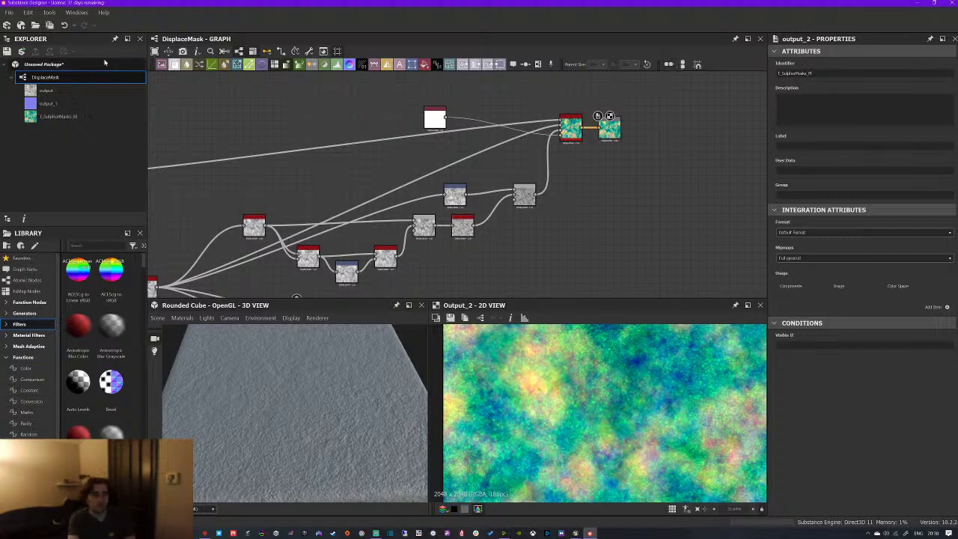
# Save the package as DisplaceMask.sbs in the Sulphur folder
pyautogui.click(49, 24)
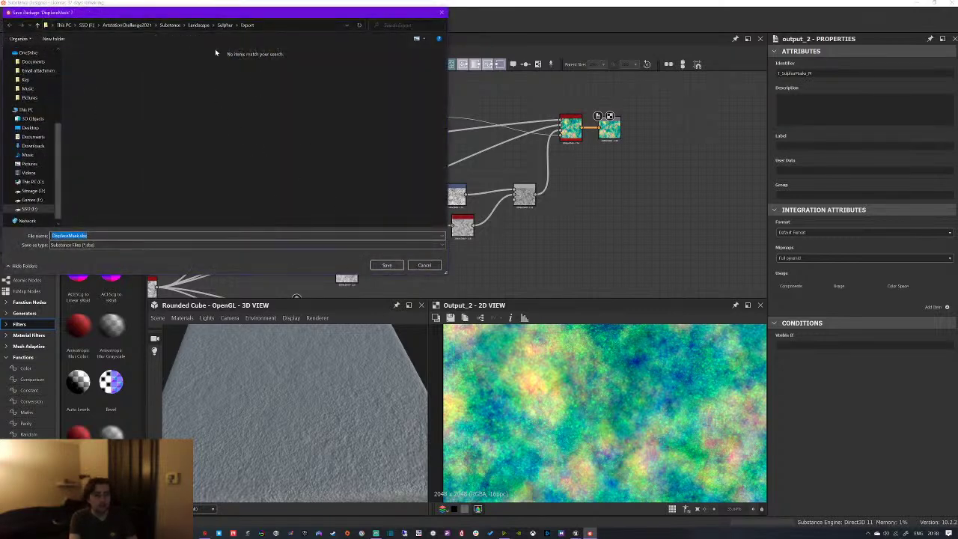
pyautogui.click(226, 26)
pyautogui.click(387, 265)
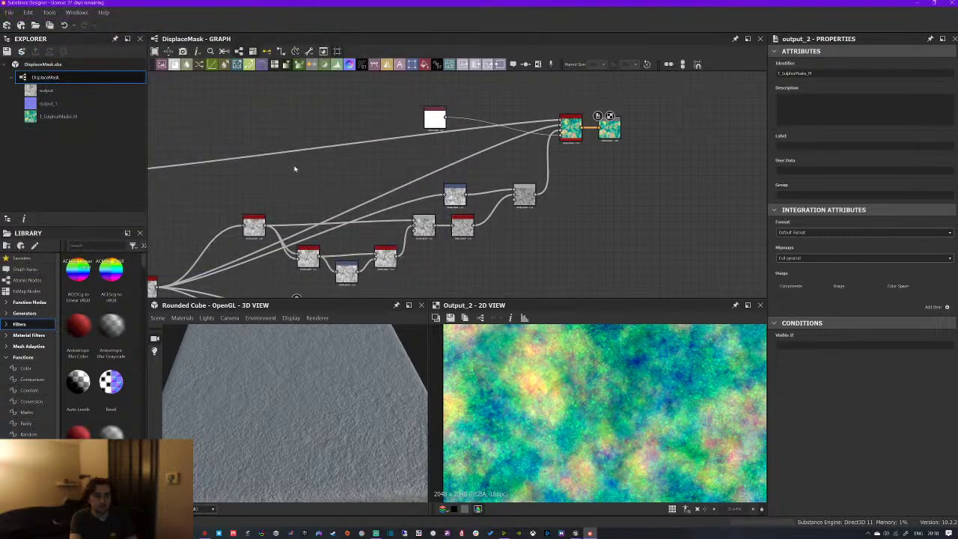
# Space the T_SulphurMasks_M output node farther from the RGBA Merge and preview the grayscale displacement output
pyautogui.doubleClick(612, 132)
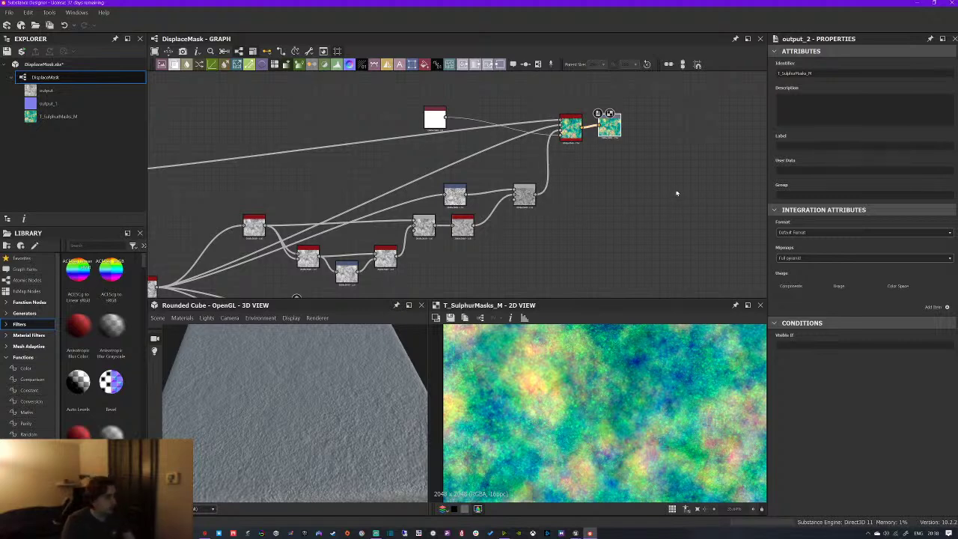
pyautogui.moveTo(609, 128); pyautogui.dragTo(633, 129)
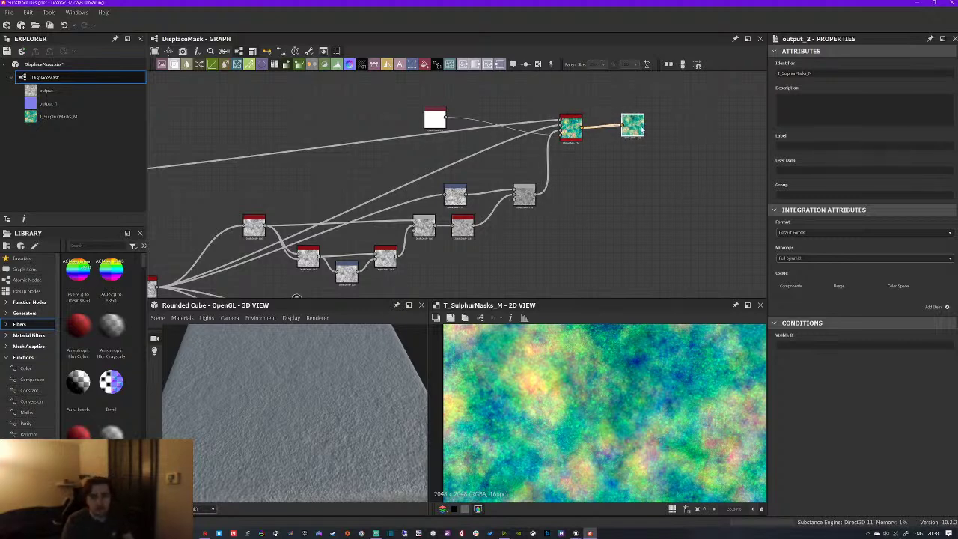
pyautogui.moveTo(581, 212); pyautogui.dragTo(558, 196, button='middle')
pyautogui.scroll(-2, 558, 196)
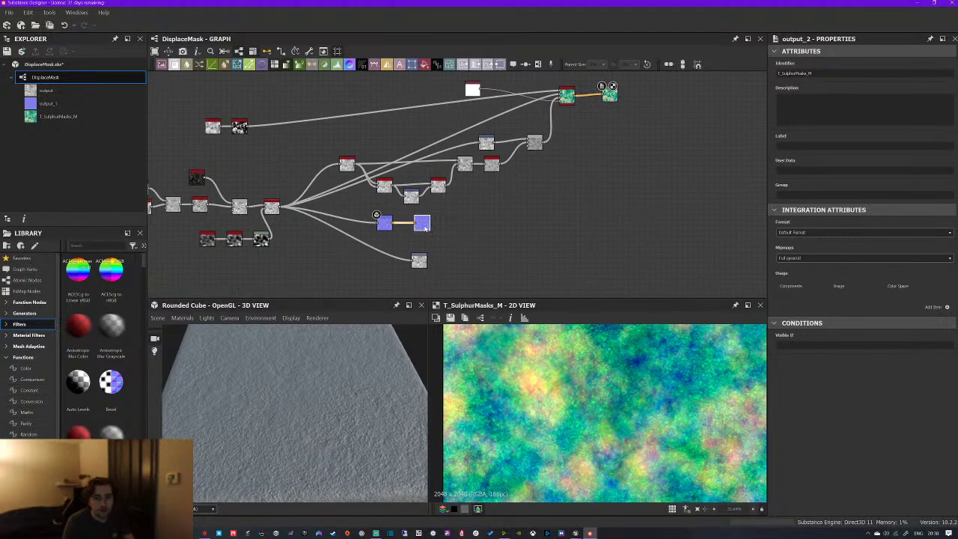
pyautogui.doubleClick(424, 225)
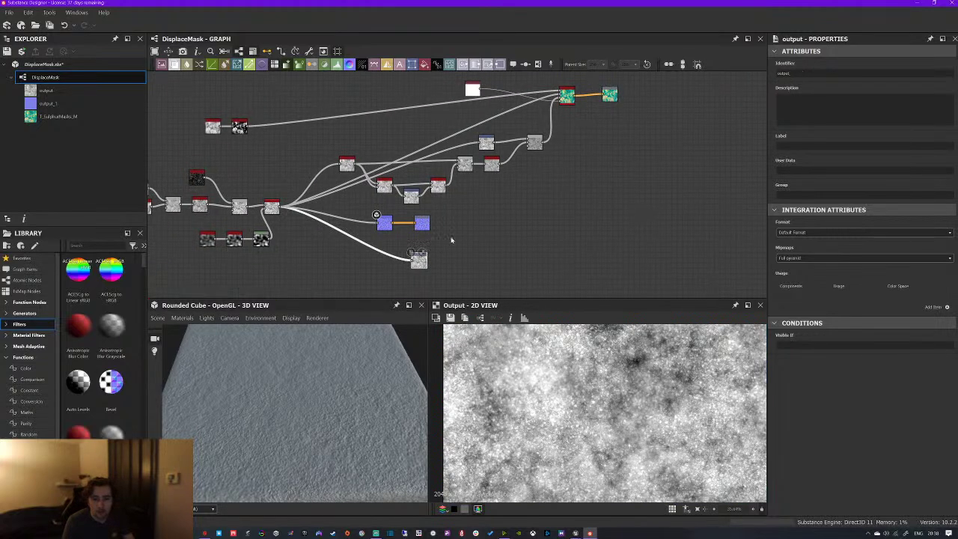
pyautogui.moveTo(579, 173); pyautogui.dragTo(570, 198, button='middle')
# Switch to Blender, turn off the Displace modifier's viewport display on SmallMound and select the mound
pyautogui.click(202, 532)
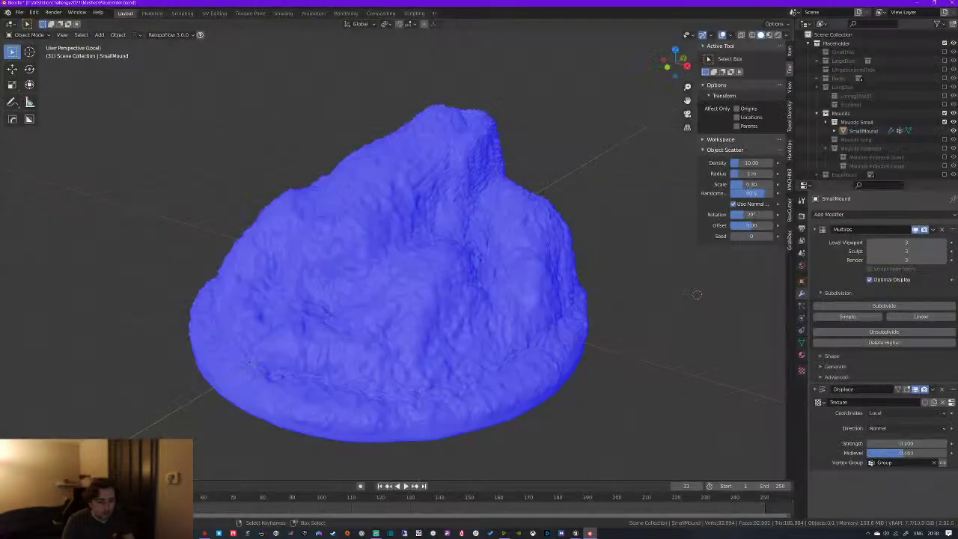
pyautogui.moveTo(411, 289); pyautogui.dragTo(684, 306, button='middle')
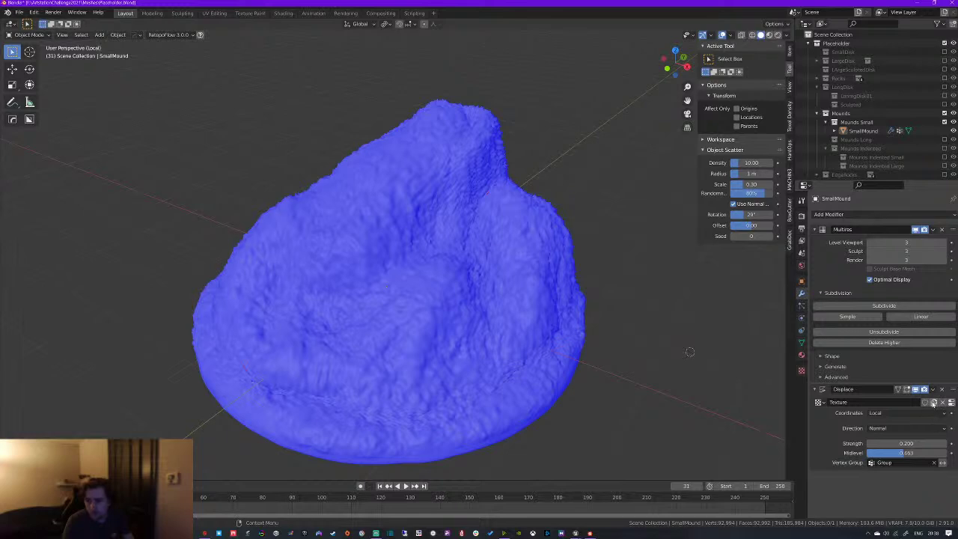
pyautogui.click(914, 390)
pyautogui.moveTo(630, 313); pyautogui.dragTo(476, 273, button='middle')
pyautogui.click(462, 281)
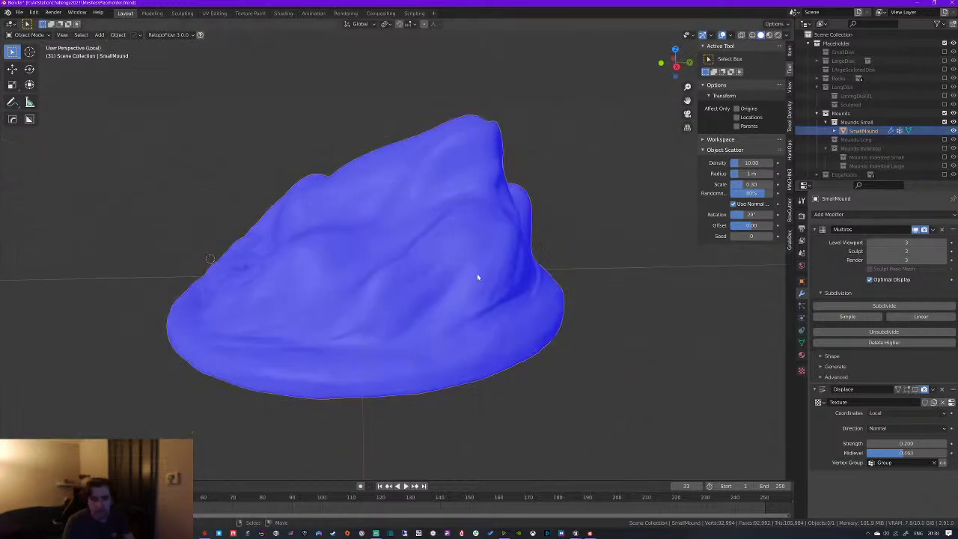
# Start RetopoFlow with a new retopology target over the SmallMound sculpt and dismiss the welcome note
pyautogui.press('Tab')
pyautogui.press('Tab')
pyautogui.moveTo(412, 270)
pyautogui.mouseDown(button='middle')
pyautogui.moveTo(447, 267)
pyautogui.moveTo(421, 277)
pyautogui.mouseUp(button='middle')
pyautogui.hotkey('alt', 'a')
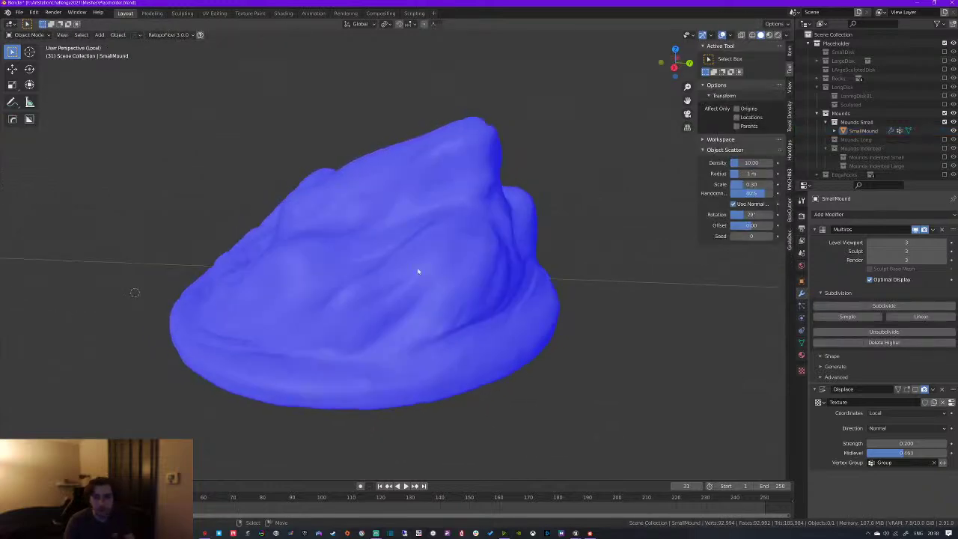
pyautogui.click(372, 211)
pyautogui.click(169, 34)
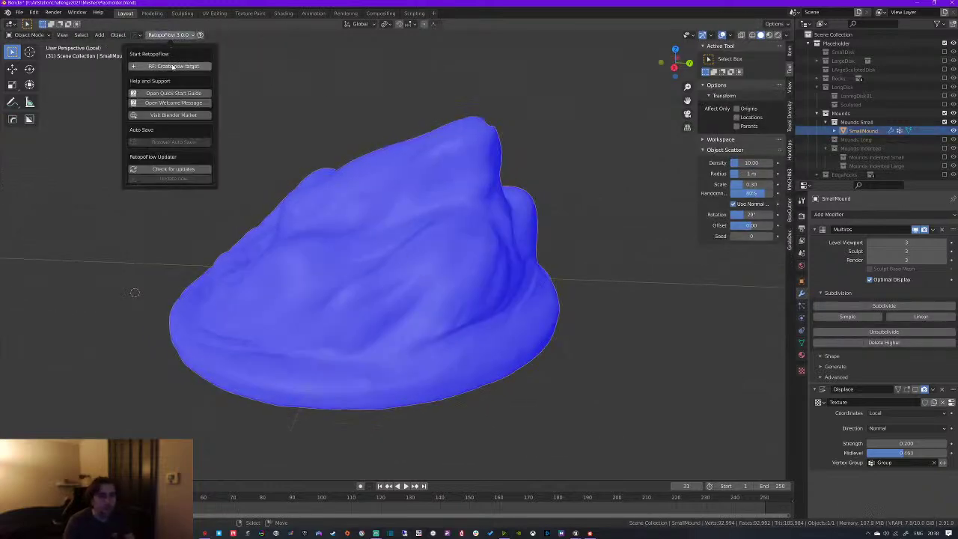
pyautogui.click(174, 67)
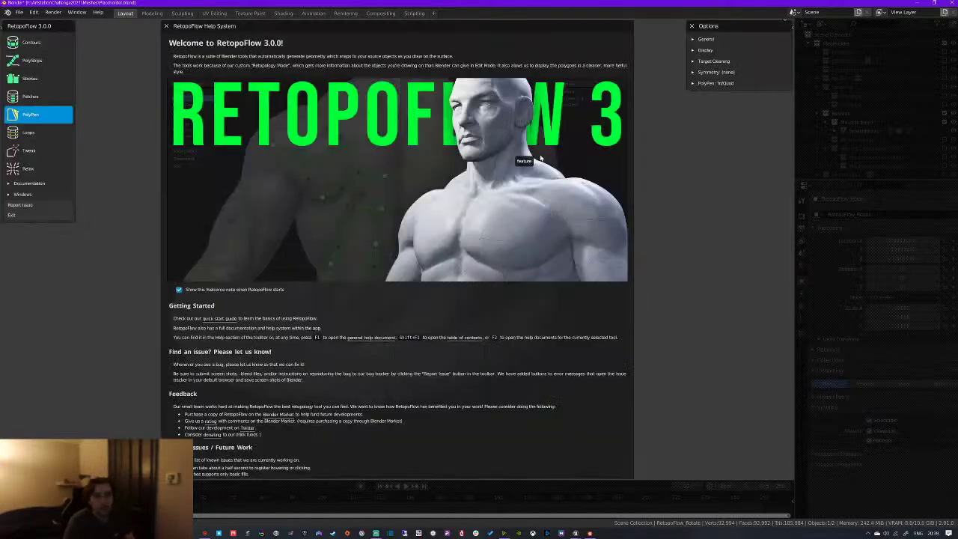
pyautogui.scroll(-4, 464, 110)
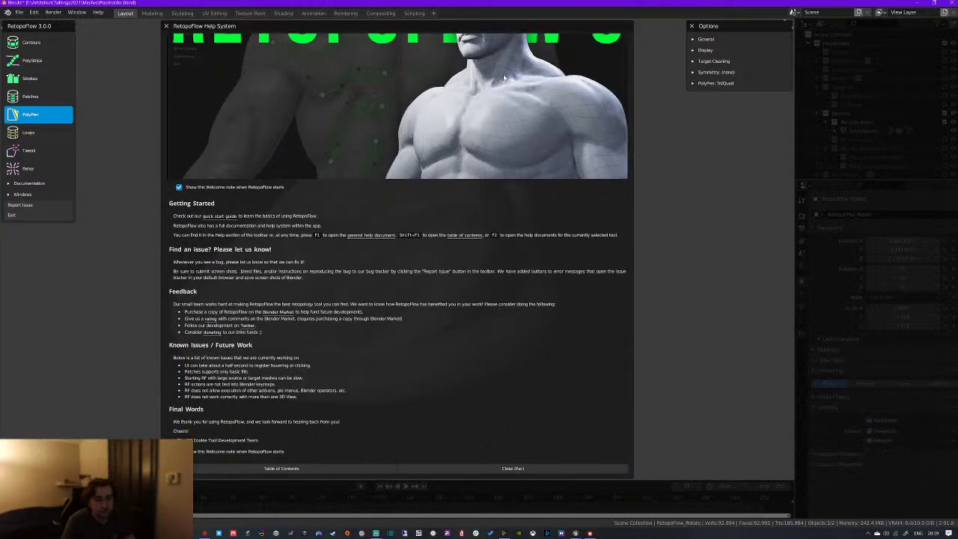
pyautogui.click(513, 469)
# Try to wrap Contours rings around the mound's peak with slightly slanted cuts across its upper part
pyautogui.moveTo(398, 260)
pyautogui.mouseDown(button='middle')
pyautogui.moveTo(454, 277)
pyautogui.moveTo(468, 258)
pyautogui.moveTo(486, 319)
pyautogui.moveTo(494, 317)
pyautogui.moveTo(438, 313)
pyautogui.mouseUp(button='middle')
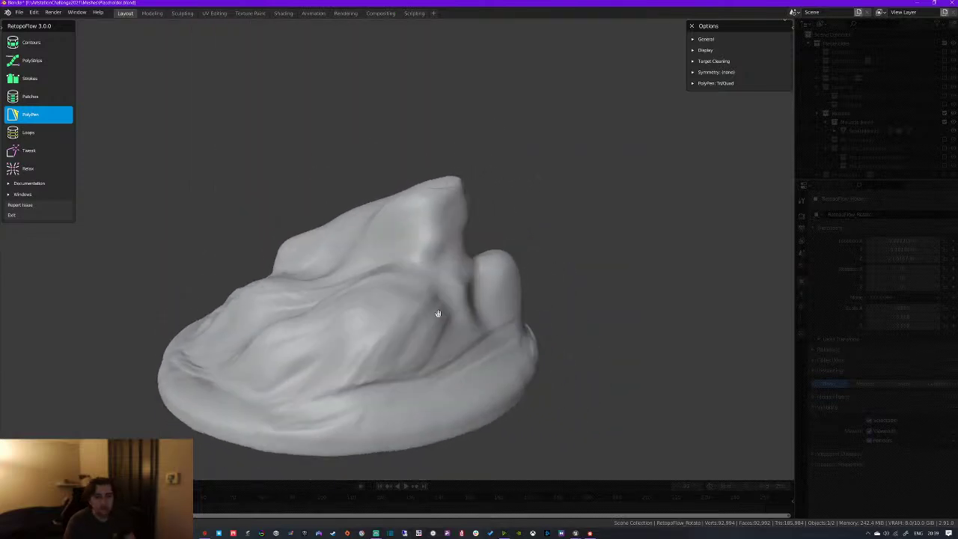
pyautogui.moveTo(511, 218); pyautogui.dragTo(381, 272, button='middle')
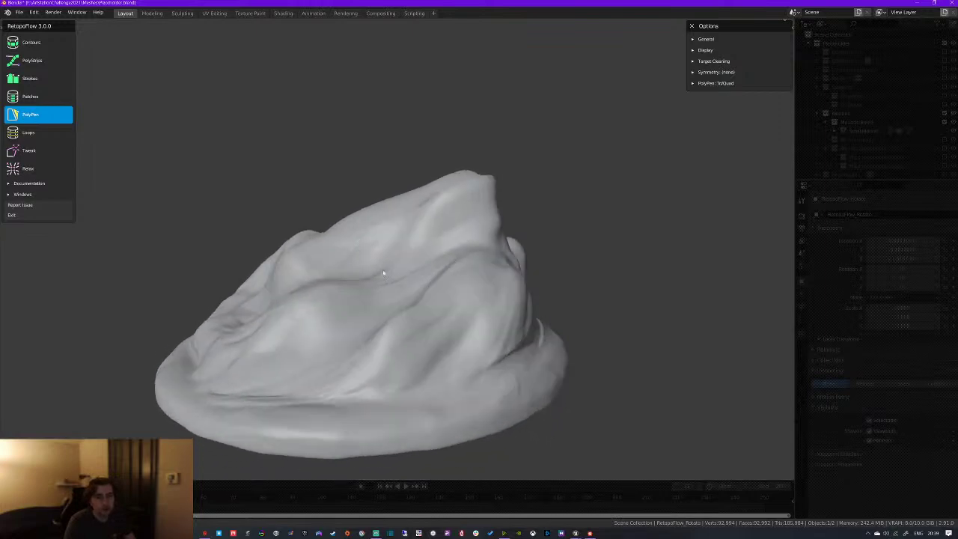
pyautogui.click(39, 42)
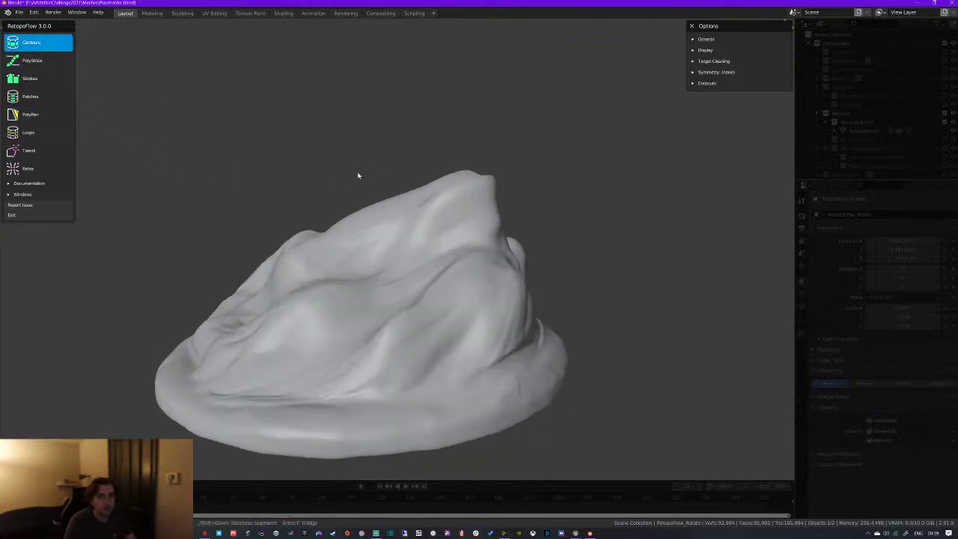
pyautogui.click(34, 133)
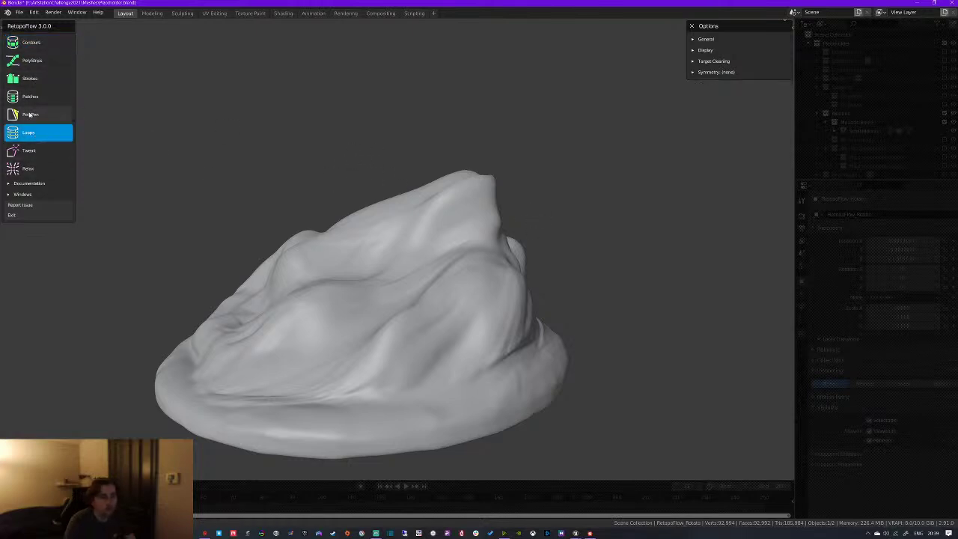
pyautogui.click(34, 114)
pyautogui.click(30, 43)
pyautogui.moveTo(393, 181)
pyautogui.mouseDown()
pyautogui.moveTo(535, 231)
pyautogui.moveTo(539, 223)
pyautogui.mouseUp()
pyautogui.moveTo(445, 224)
pyautogui.mouseDown(button='middle')
pyautogui.moveTo(459, 252)
pyautogui.moveTo(471, 224)
pyautogui.mouseUp(button='middle')
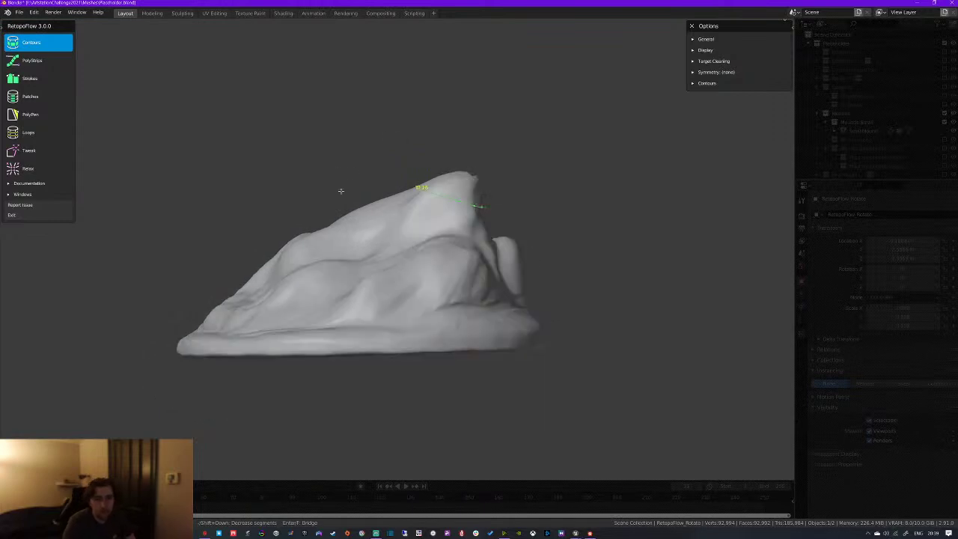
pyautogui.moveTo(539, 240); pyautogui.dragTo(539, 239)
pyautogui.moveTo(534, 238); pyautogui.dragTo(534, 238)
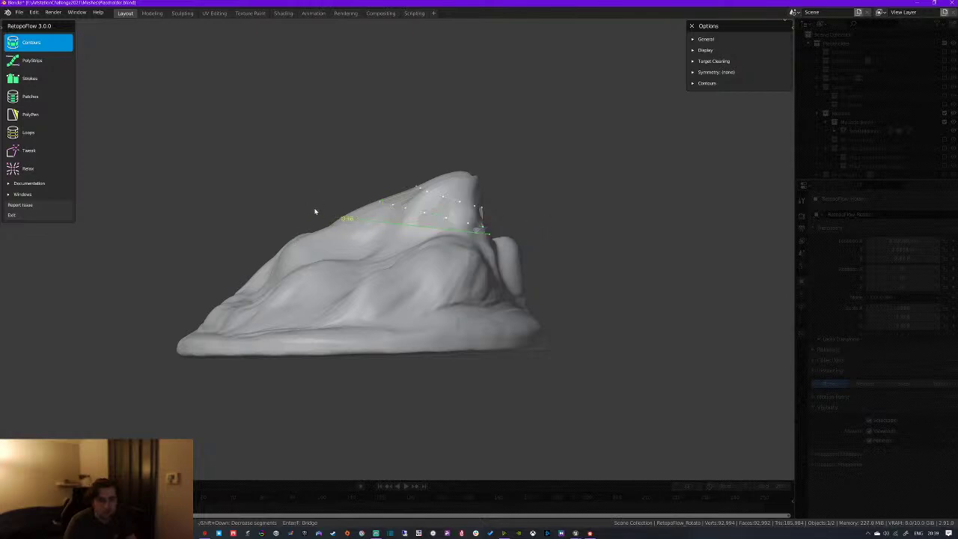
# Try to add a series of vertical Contours cuts along the mound's lower slope and through its tall end
pyautogui.press('a')
pyautogui.press('a')
pyautogui.moveTo(329, 333); pyautogui.dragTo(321, 397)
pyautogui.moveTo(277, 212); pyautogui.dragTo(293, 423)
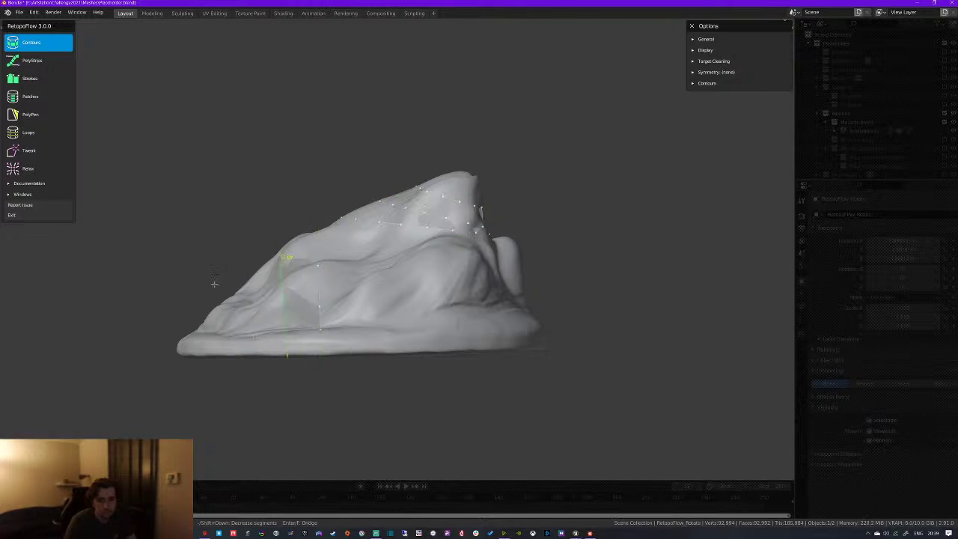
pyautogui.moveTo(234, 280); pyautogui.dragTo(265, 402)
pyautogui.moveTo(185, 291); pyautogui.dragTo(230, 401)
pyautogui.moveTo(298, 402); pyautogui.dragTo(304, 405)
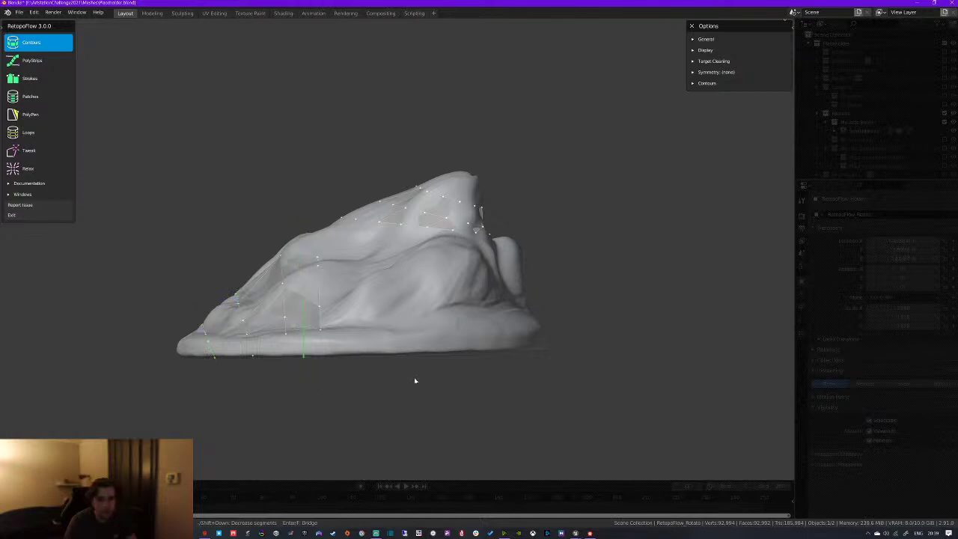
pyautogui.moveTo(495, 223)
pyautogui.mouseDown()
pyautogui.moveTo(507, 445)
pyautogui.moveTo(522, 396)
pyautogui.moveTo(524, 431)
pyautogui.mouseUp()
# Try a single vertical Contours cut through the mound's low end from a side view
pyautogui.moveTo(539, 391)
pyautogui.mouseDown(button='middle')
pyautogui.moveTo(524, 360)
pyautogui.moveTo(452, 349)
pyautogui.moveTo(514, 240)
pyautogui.moveTo(504, 350)
pyautogui.moveTo(509, 314)
pyautogui.moveTo(504, 350)
pyautogui.moveTo(397, 294)
pyautogui.moveTo(392, 313)
pyautogui.mouseUp(button='middle')
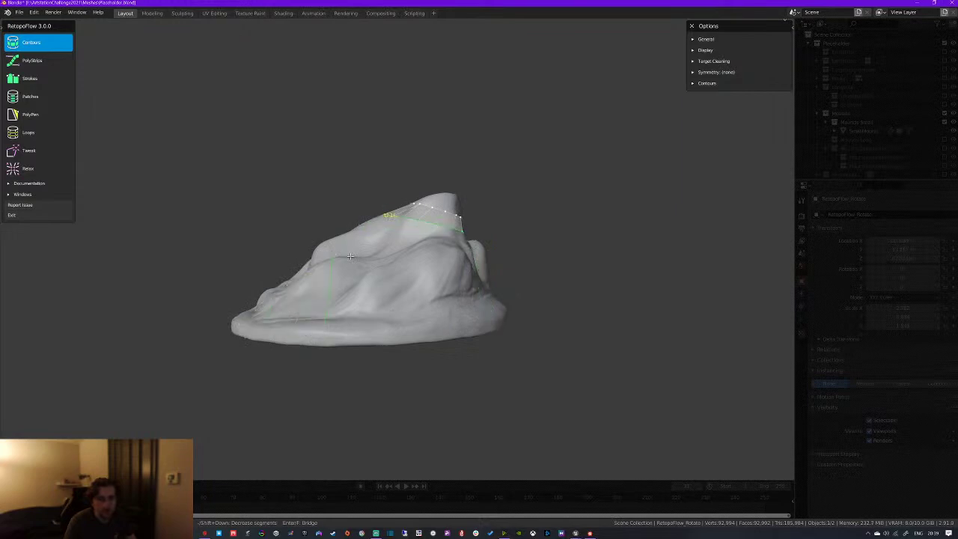
pyautogui.moveTo(351, 256); pyautogui.dragTo(461, 285, button='middle')
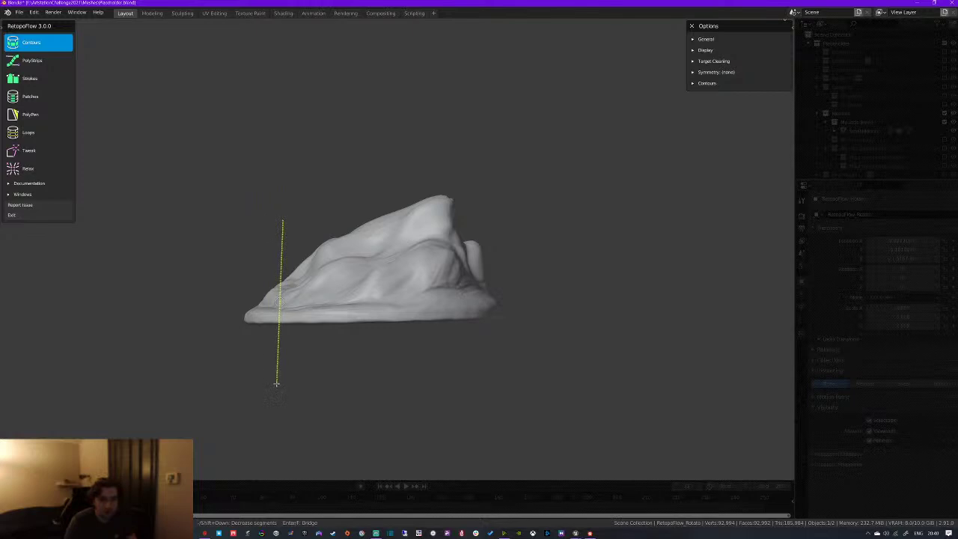
pyautogui.scroll(3, 285, 342)
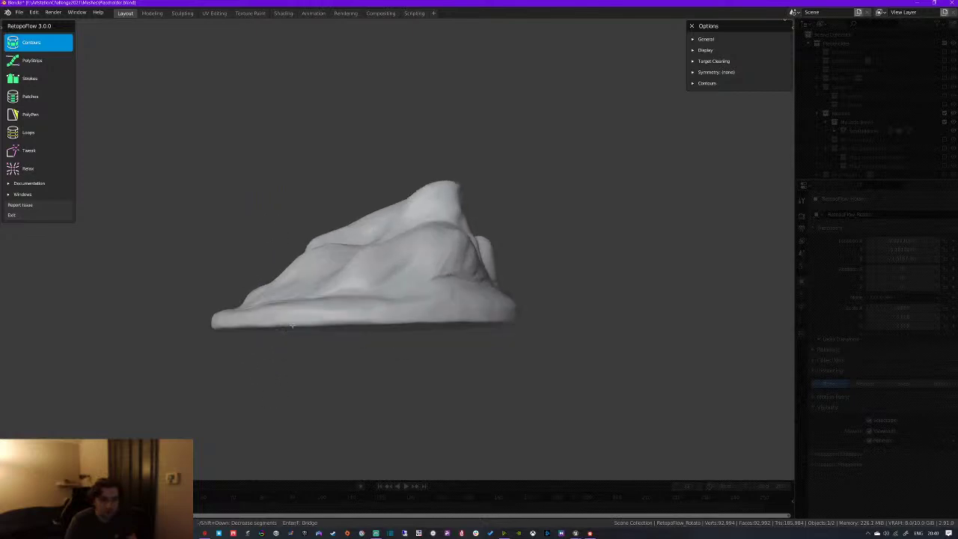
pyautogui.moveTo(292, 326); pyautogui.dragTo(292, 325, button='middle')
pyautogui.moveTo(273, 257); pyautogui.dragTo(89, 86, button='middle')
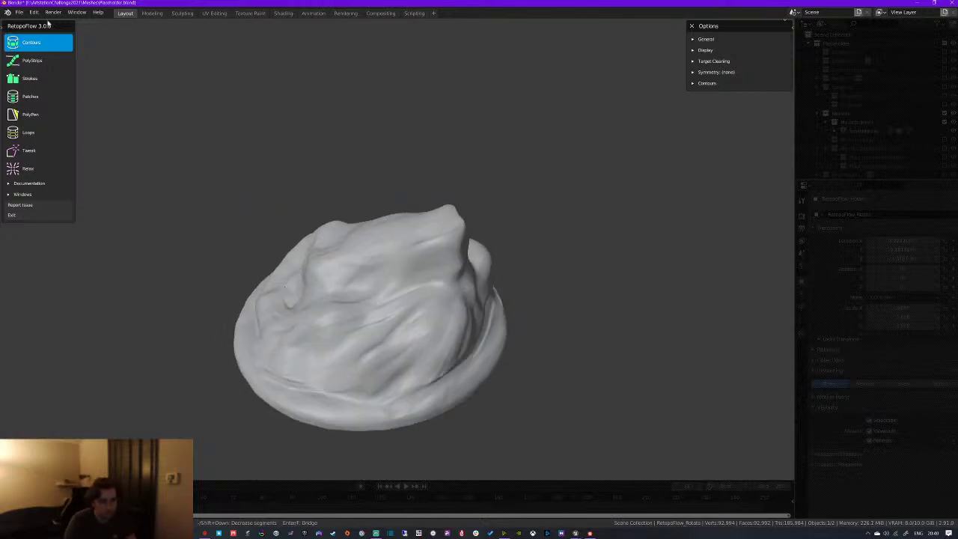
# Try to lay PolyStrips quad strips across the mound's slopes, and undo the last strip
pyautogui.click(34, 61)
pyautogui.moveTo(440, 249)
pyautogui.mouseDown()
pyautogui.moveTo(376, 321)
pyautogui.moveTo(274, 323)
pyautogui.mouseUp()
pyautogui.moveTo(326, 327)
pyautogui.mouseDown(button='middle')
pyautogui.moveTo(283, 308)
pyautogui.moveTo(349, 274)
pyautogui.moveTo(471, 246)
pyautogui.mouseUp(button='middle')
pyautogui.moveTo(471, 246)
pyautogui.mouseDown()
pyautogui.moveTo(355, 321)
pyautogui.moveTo(290, 311)
pyautogui.moveTo(307, 254)
pyautogui.moveTo(321, 246)
pyautogui.mouseUp()
pyautogui.moveTo(438, 314)
pyautogui.mouseDown(button='middle')
pyautogui.moveTo(428, 226)
pyautogui.moveTo(413, 313)
pyautogui.moveTo(598, 291)
pyautogui.mouseUp(button='middle')
pyautogui.moveTo(334, 222)
pyautogui.mouseDown()
pyautogui.moveTo(411, 286)
pyautogui.moveTo(475, 284)
pyautogui.mouseUp()
pyautogui.moveTo(475, 285)
pyautogui.mouseDown(button='middle')
pyautogui.moveTo(424, 294)
pyautogui.moveTo(455, 317)
pyautogui.mouseUp(button='middle')
pyautogui.hotkey('ctrl', 'z')
pyautogui.moveTo(441, 259); pyautogui.dragTo(353, 195, button='middle')
# Try to build connected PolyPen faces over the mound's peak, placing their vertices by hand
pyautogui.click(30, 114)
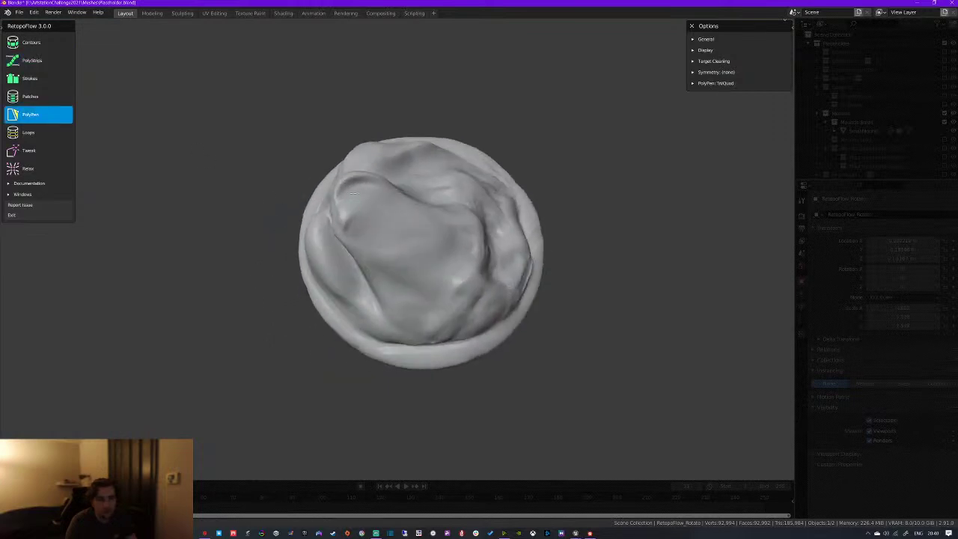
pyautogui.click(385, 262)
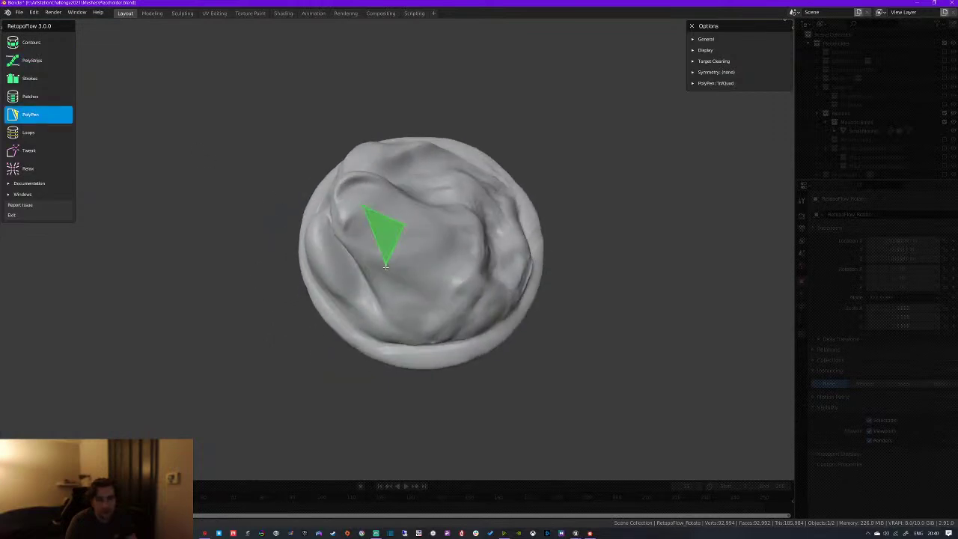
pyautogui.click(351, 233)
pyautogui.moveTo(370, 204); pyautogui.dragTo(359, 180, button='middle')
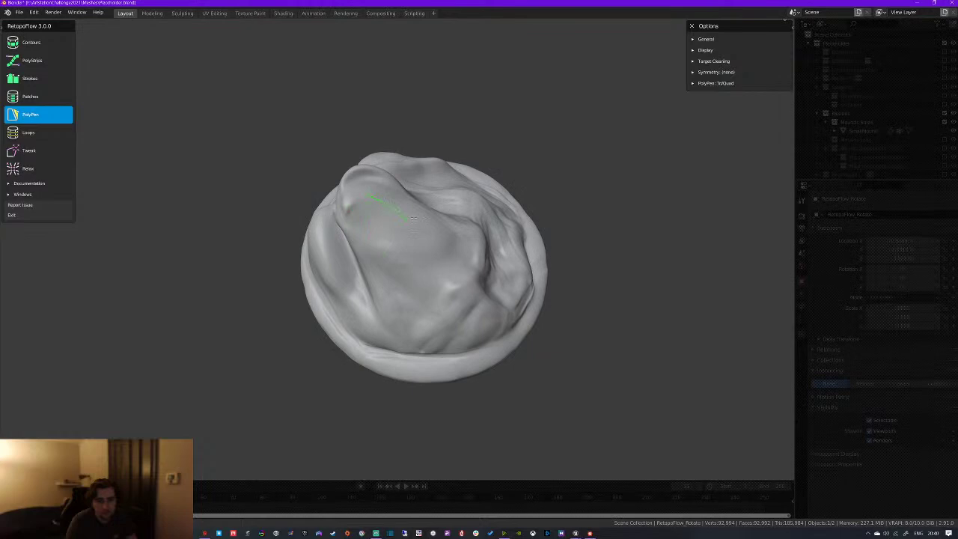
pyautogui.moveTo(353, 191); pyautogui.dragTo(390, 238, button='middle')
pyautogui.scroll(3, 389, 238)
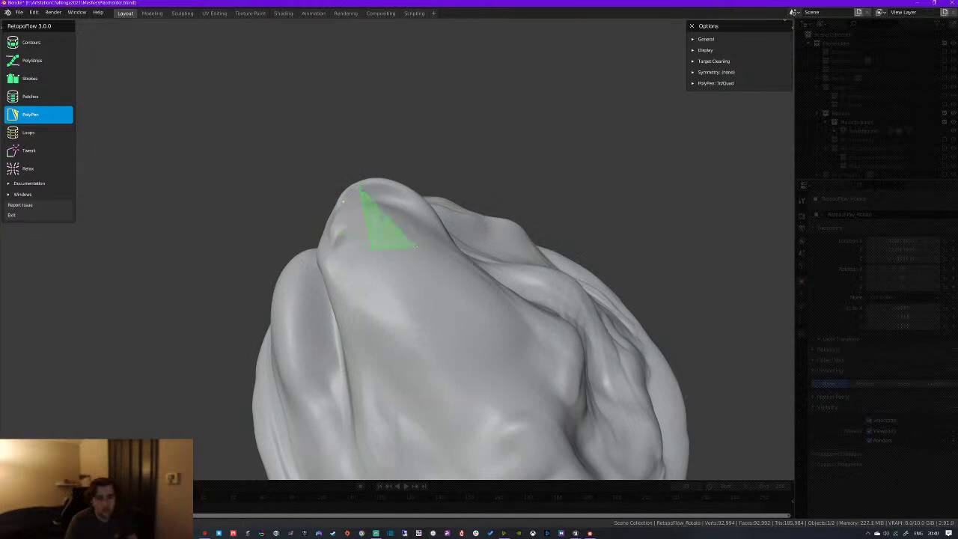
pyautogui.click(428, 211)
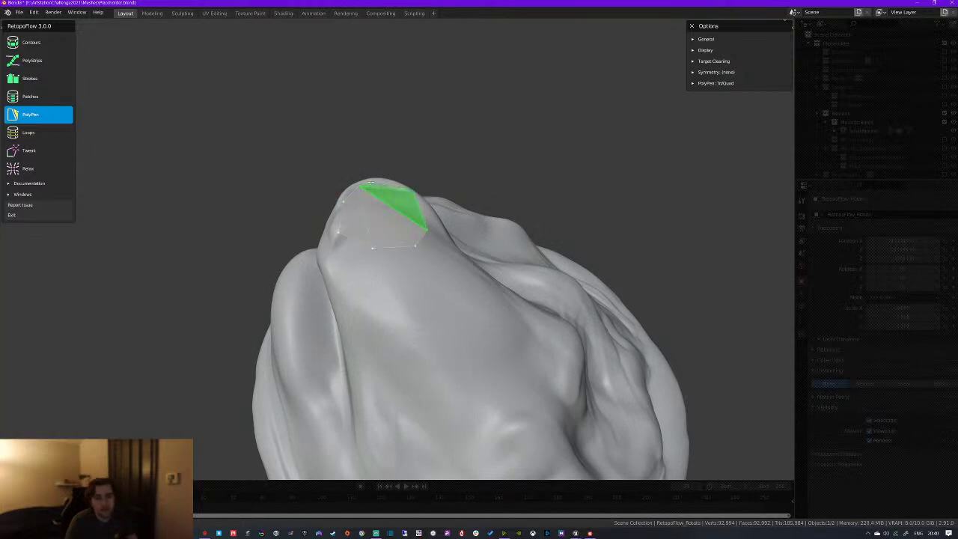
pyautogui.moveTo(428, 213); pyautogui.dragTo(342, 206, button='middle')
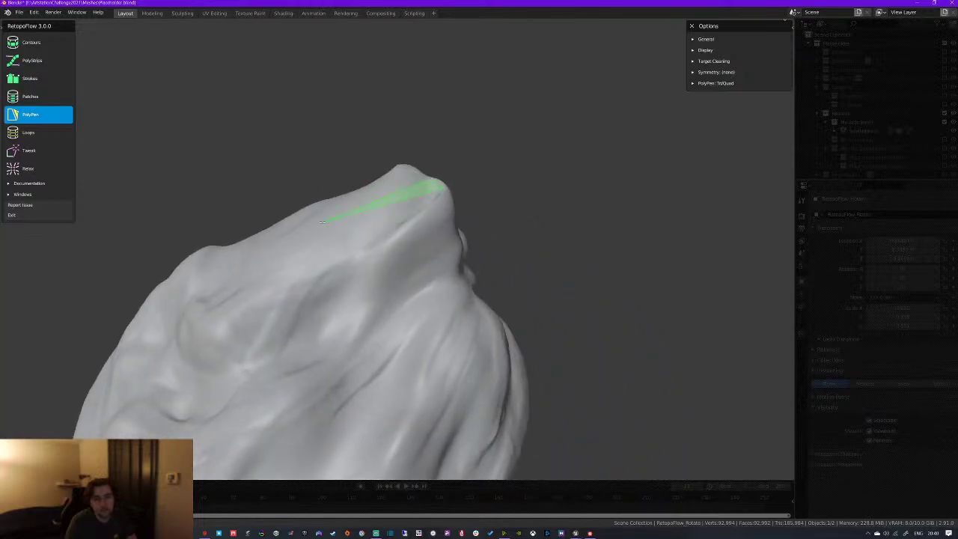
pyautogui.scroll(-10, 328, 219)
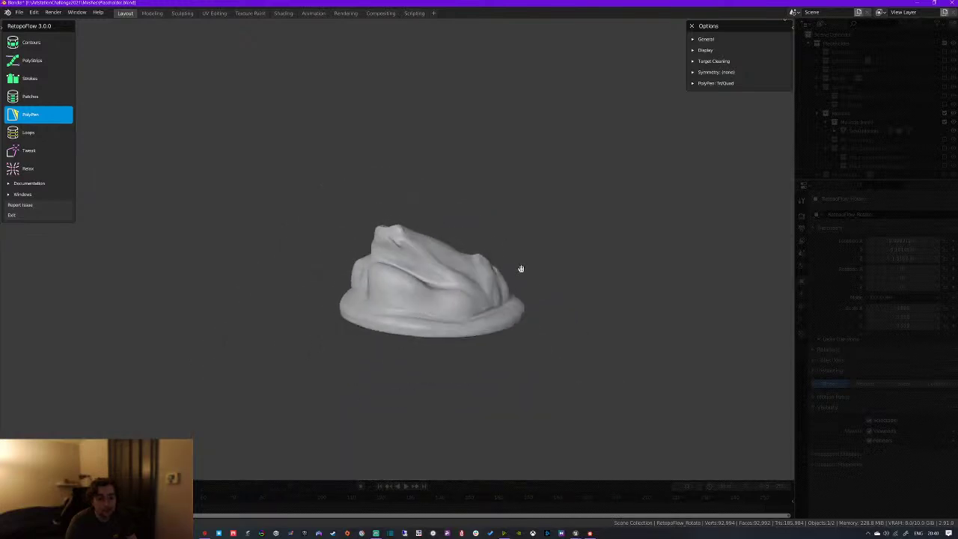
pyautogui.moveTo(328, 215); pyautogui.dragTo(440, 227, button='middle')
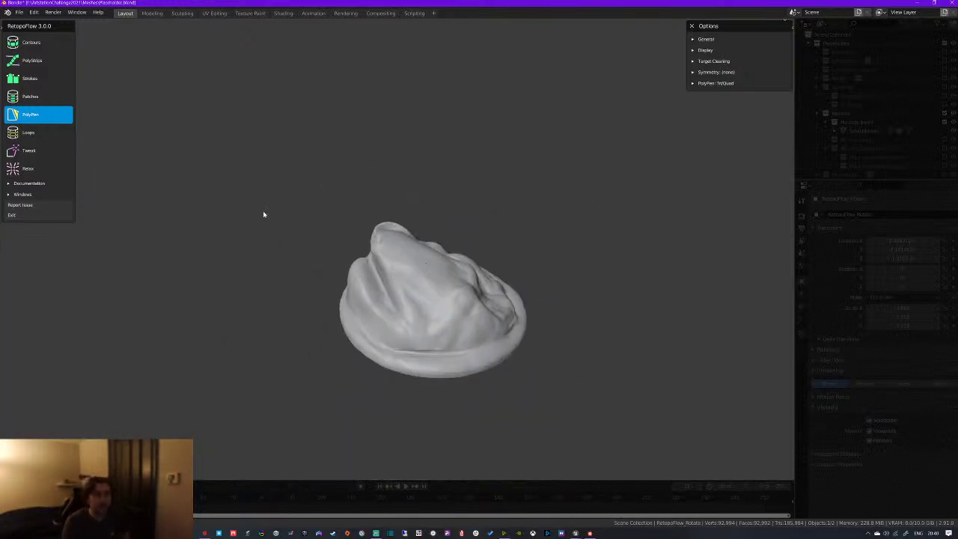
# Try to draw Strokes edges from the mound's peak down along its broad slope
pyautogui.click(35, 134)
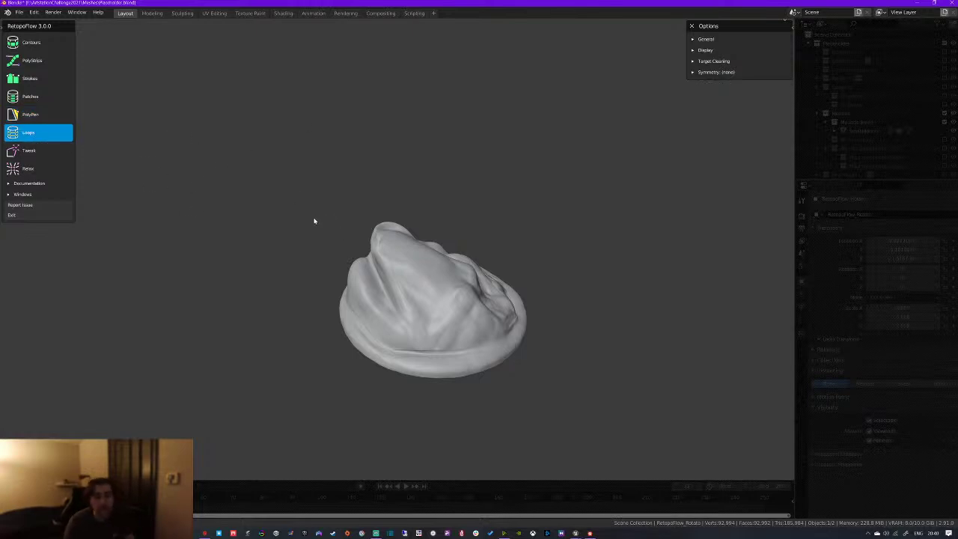
pyautogui.moveTo(337, 238); pyautogui.dragTo(406, 229, button='middle')
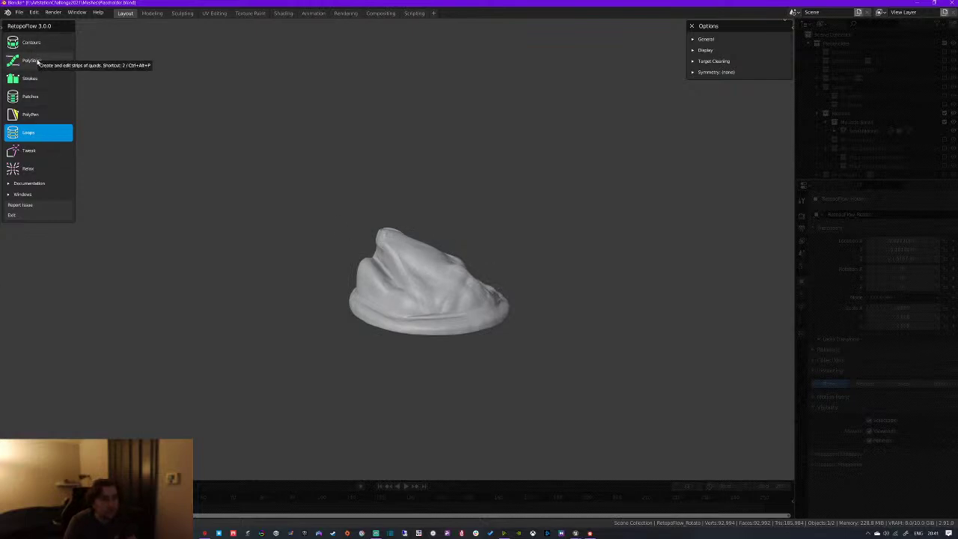
pyautogui.click(32, 80)
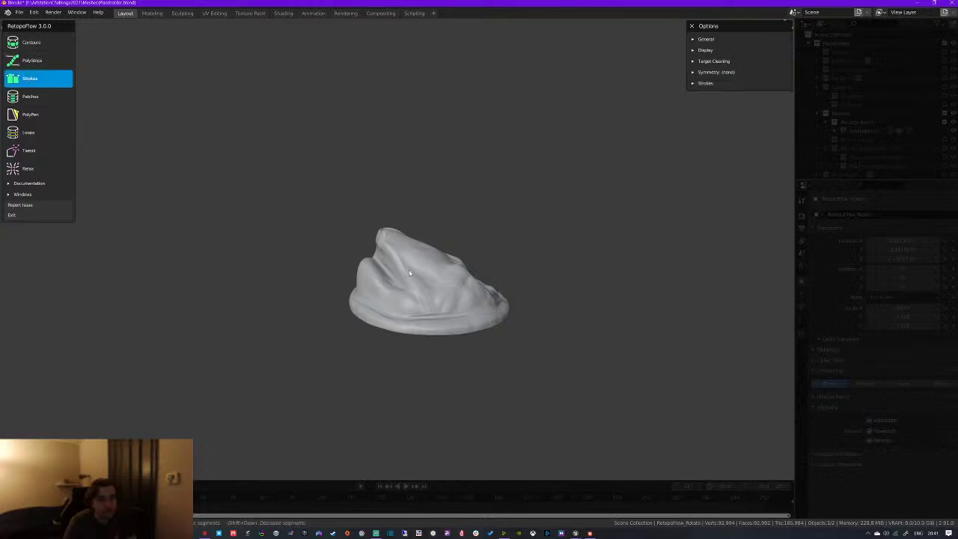
pyautogui.scroll(5, 458, 327)
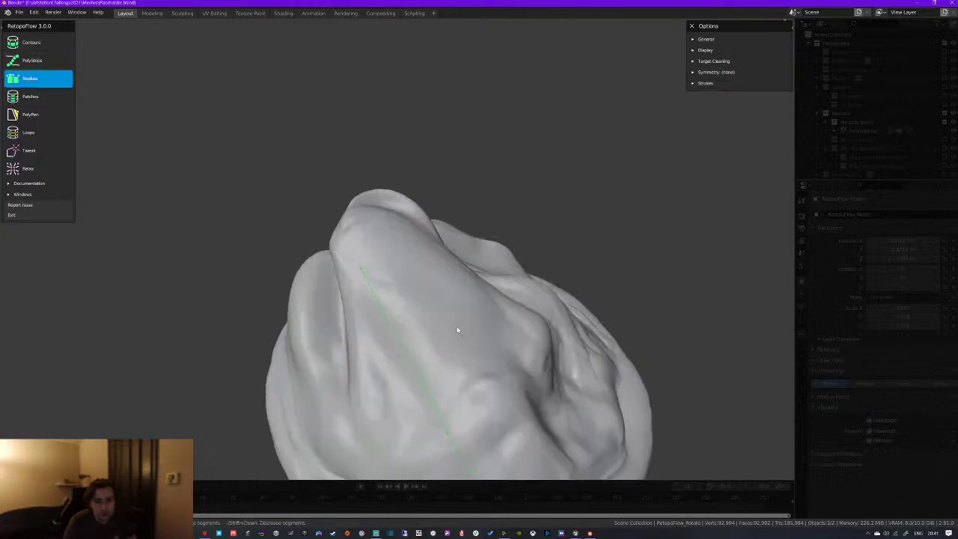
pyautogui.moveTo(377, 237); pyautogui.dragTo(547, 429)
pyautogui.moveTo(547, 428)
pyautogui.mouseDown(button='middle')
pyautogui.moveTo(498, 368)
pyautogui.moveTo(527, 368)
pyautogui.moveTo(444, 299)
pyautogui.mouseUp(button='middle')
pyautogui.press('4')
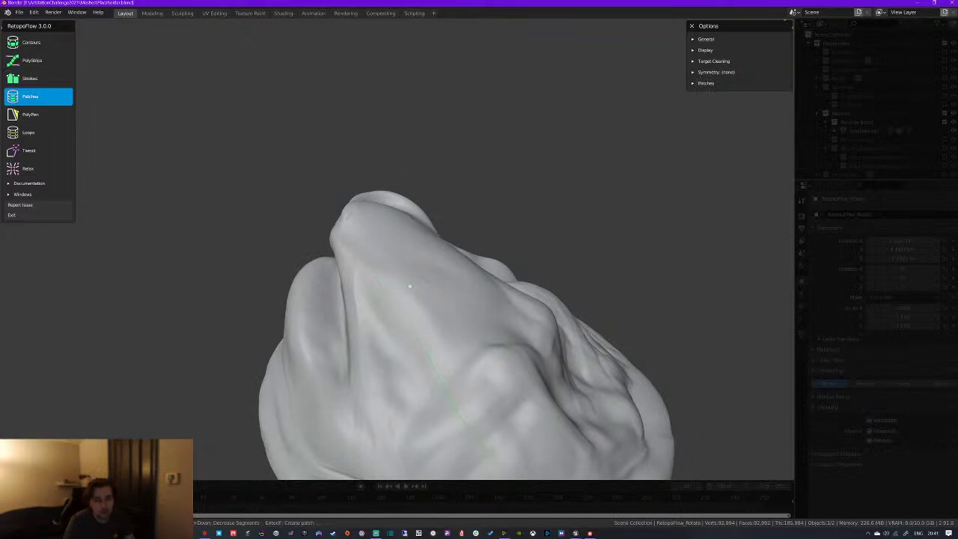
pyautogui.moveTo(402, 283); pyautogui.dragTo(417, 317, button='middle')
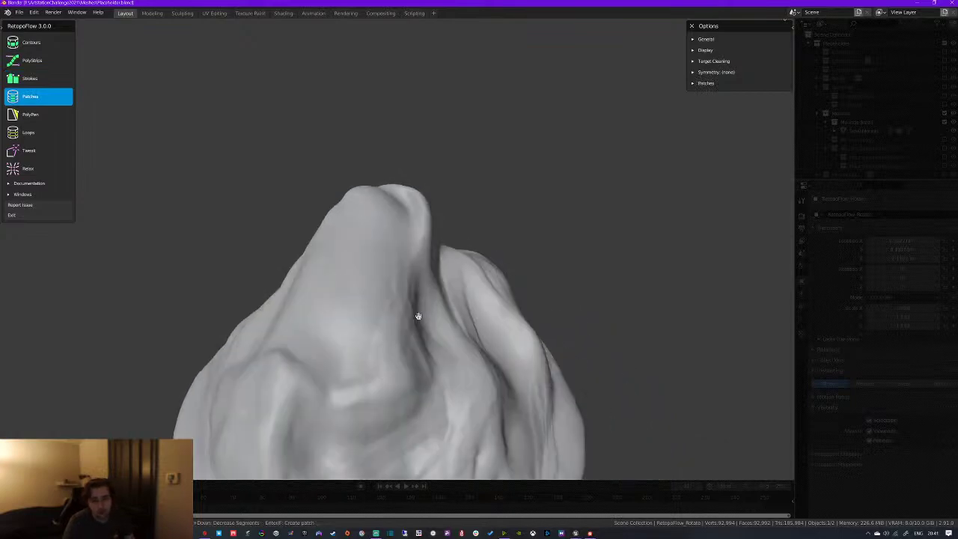
pyautogui.click(18, 183)
pyautogui.click(15, 184)
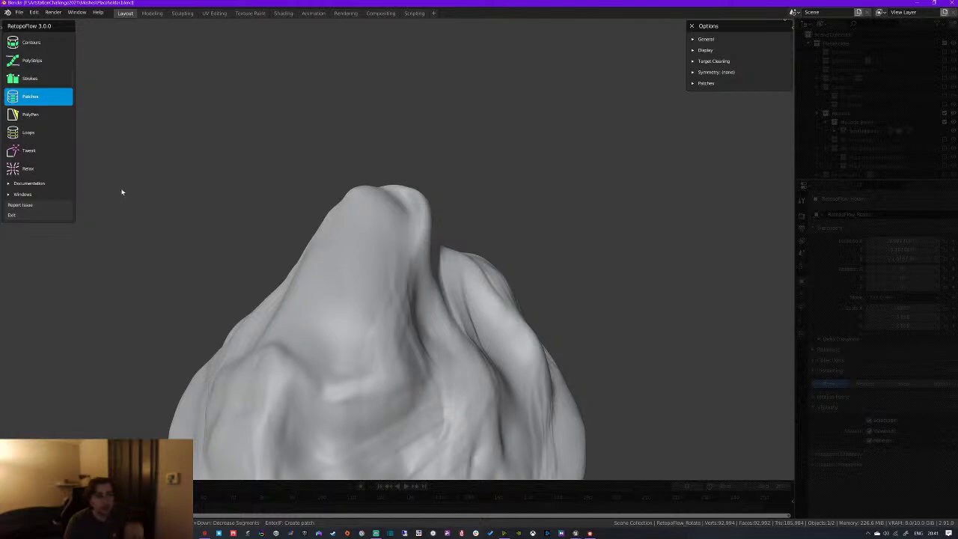
pyautogui.click(45, 150)
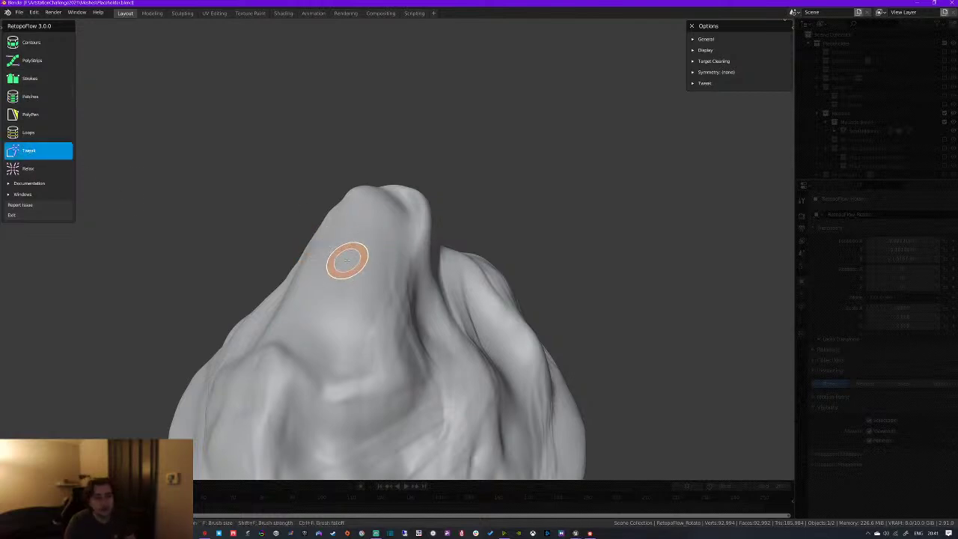
pyautogui.click(47, 43)
pyautogui.moveTo(341, 200)
pyautogui.mouseDown(button='middle')
pyautogui.moveTo(451, 180)
pyautogui.moveTo(515, 182)
pyautogui.moveTo(484, 184)
pyautogui.moveTo(460, 216)
pyautogui.mouseUp(button='middle')
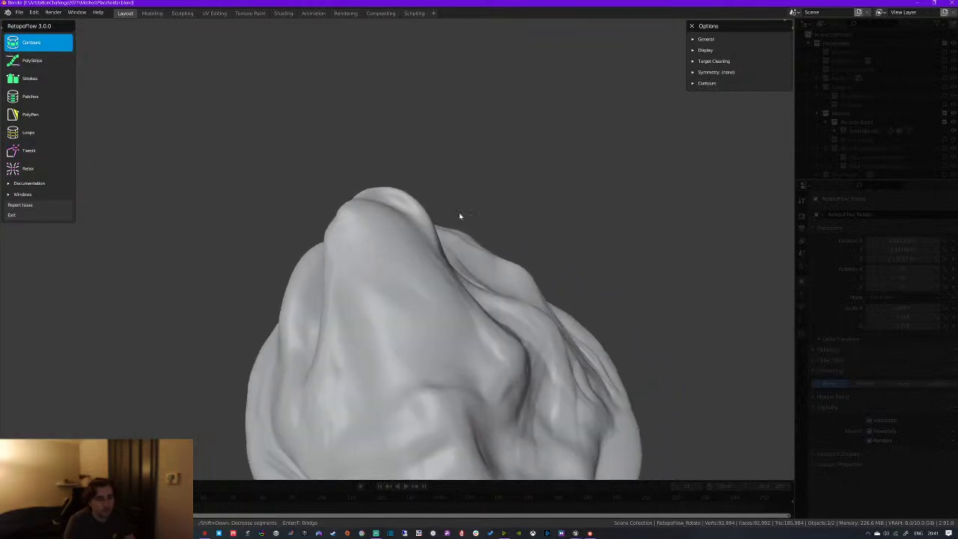
# Exit RetopoFlow and turn off the Face Orientation overlay in the viewport
pyautogui.click(45, 217)
pyautogui.moveTo(382, 261); pyautogui.dragTo(422, 277, button='middle')
pyautogui.click(730, 35)
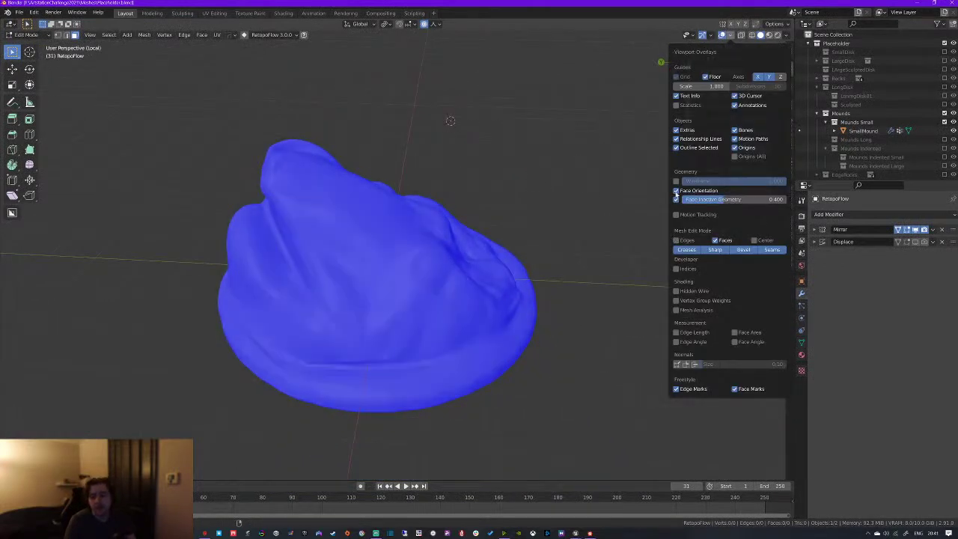
pyautogui.click(676, 192)
pyautogui.click(676, 200)
pyautogui.click(676, 200)
pyautogui.moveTo(463, 238)
pyautogui.mouseDown(button='middle')
pyautogui.moveTo(351, 259)
pyautogui.moveTo(357, 233)
pyautogui.moveTo(479, 238)
pyautogui.mouseUp(button='middle')
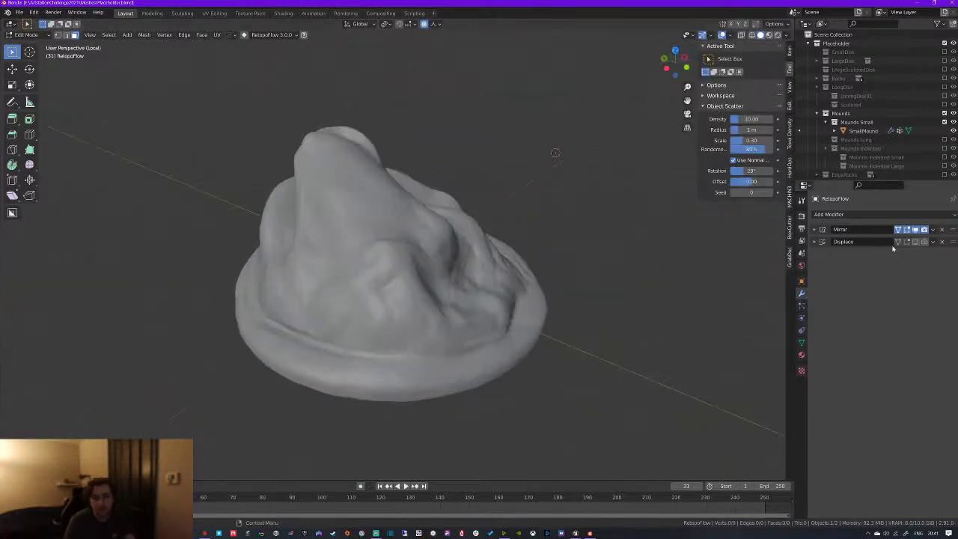
# Take the RetopoFlow object out of Edit Mode and return it to Object Mode
pyautogui.click(876, 214)
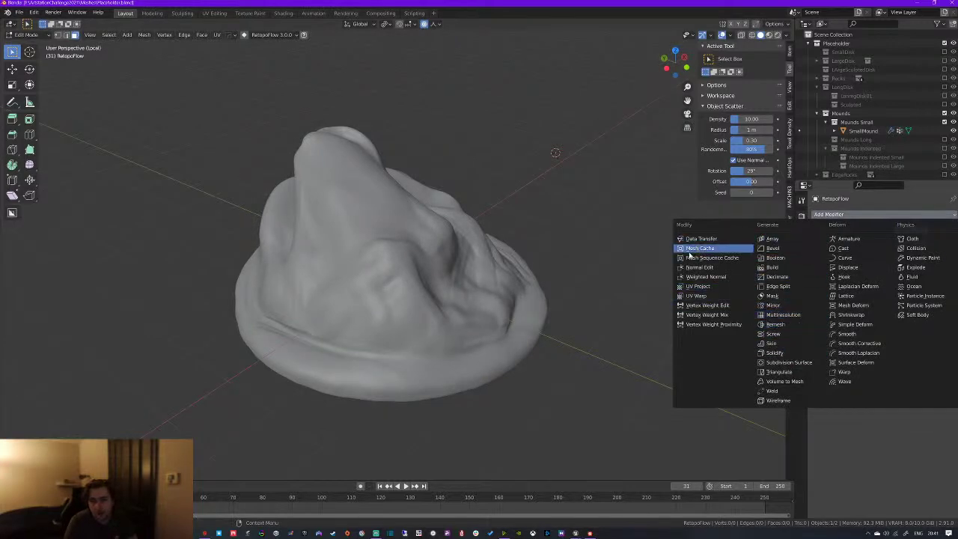
pyautogui.hotkey('ctrl', 'Tab')
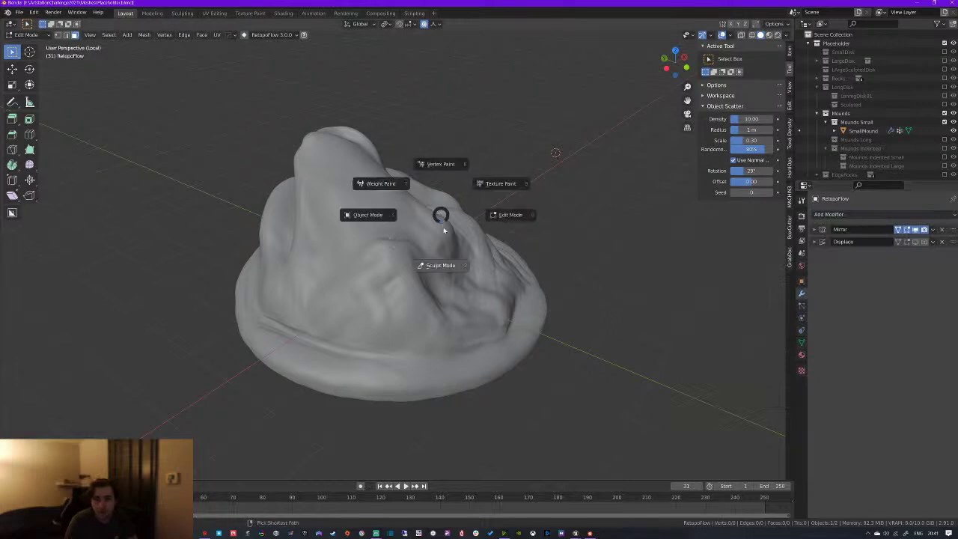
pyautogui.click(439, 261)
pyautogui.hotkey('ctrl', 'Tab')
pyautogui.click(306, 206)
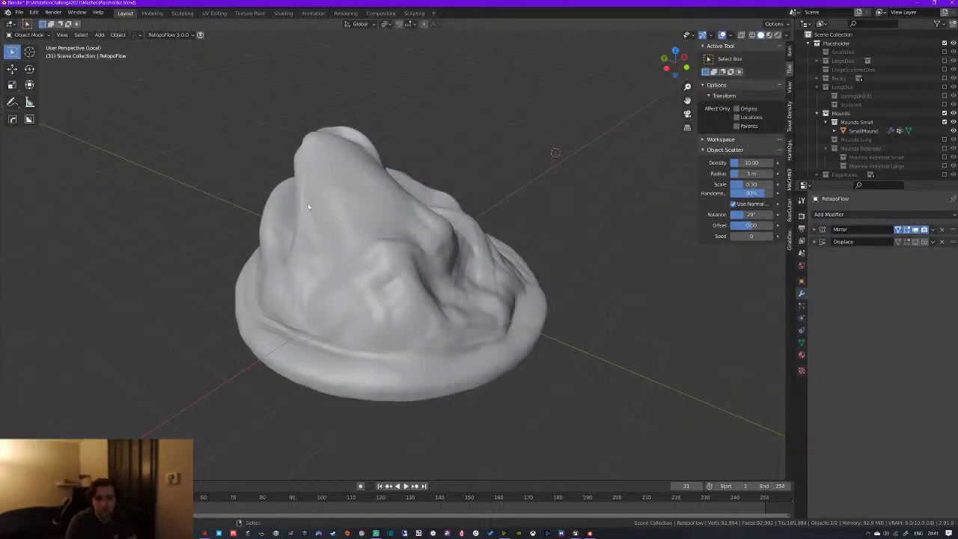
# Duplicate SmallMound in place, without moving the copy
pyautogui.click(883, 132)
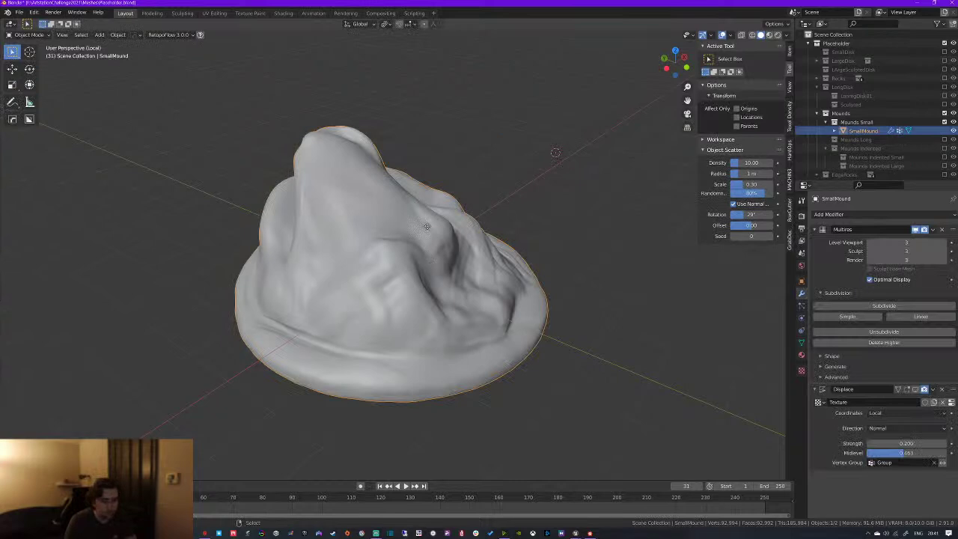
pyautogui.hotkey('shift', 'd')
pyautogui.rightClick(457, 219)
# Create a subcollection named Mounds Small LP inside Mounds Small and move SmallMound into it
pyautogui.rightClick(854, 122)
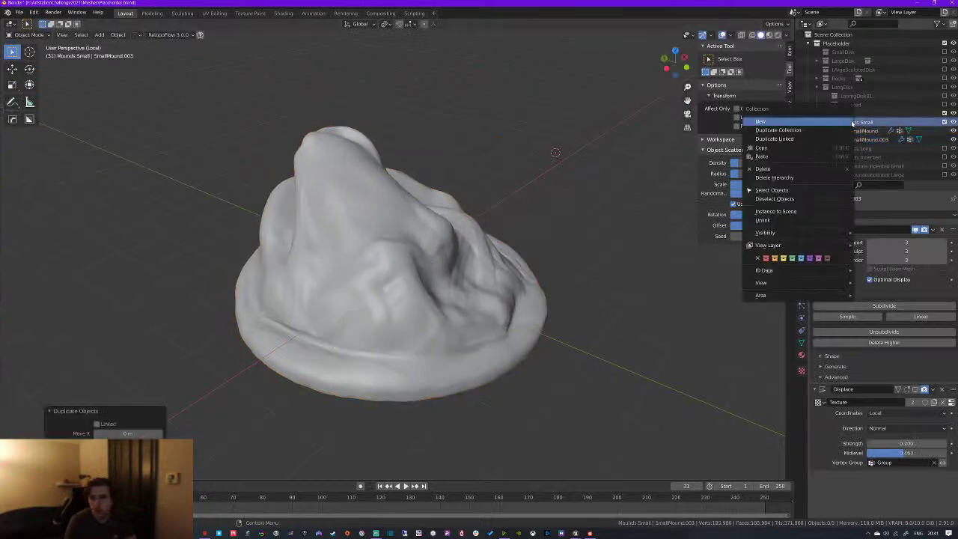
pyautogui.click(846, 123)
pyautogui.moveTo(865, 139); pyautogui.dragTo(867, 131)
pyautogui.scroll(-2, 867, 130)
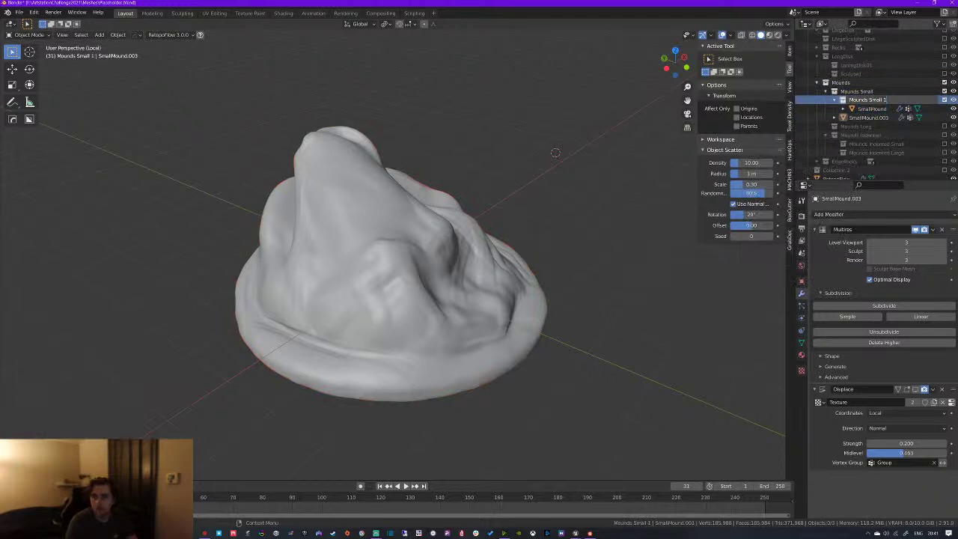
pyautogui.press('BackSpace')
pyautogui.write('LP')
pyautogui.press('Return')
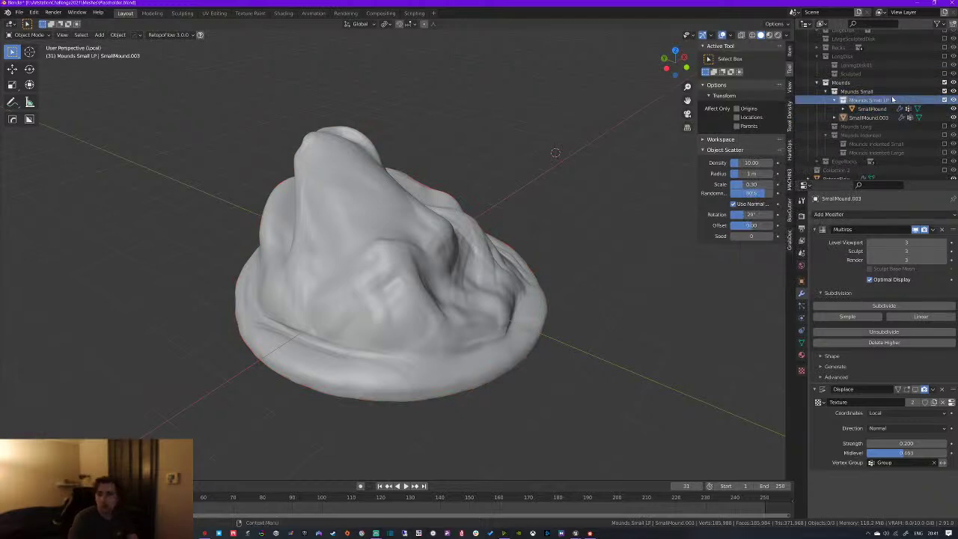
# Create a Mounds Small HP subcollection inside Mounds Small and move the duplicated mound, SmallMound.003, into it
pyautogui.rightClick(856, 92)
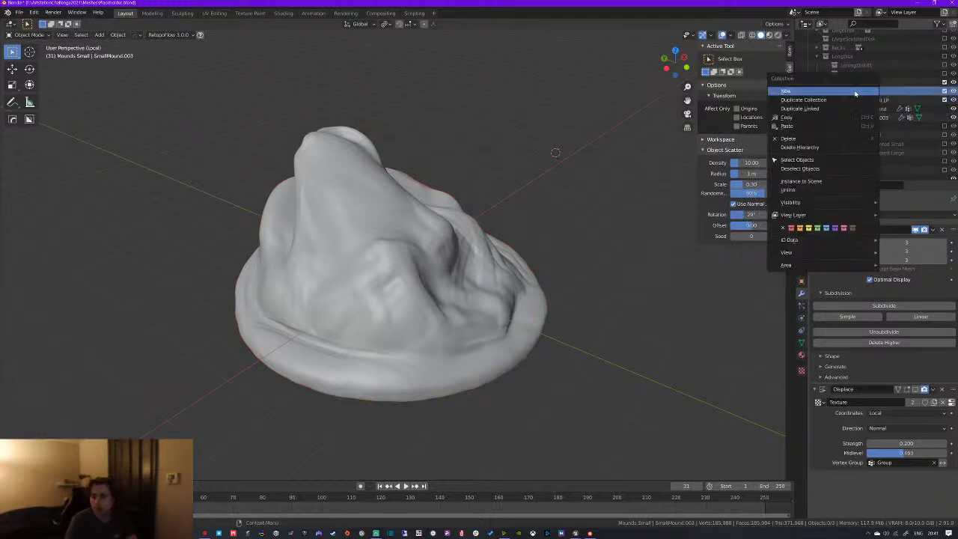
pyautogui.click(855, 92)
pyautogui.scroll(-1, 855, 97)
pyautogui.press('BackSpace')
pyautogui.press('Return')
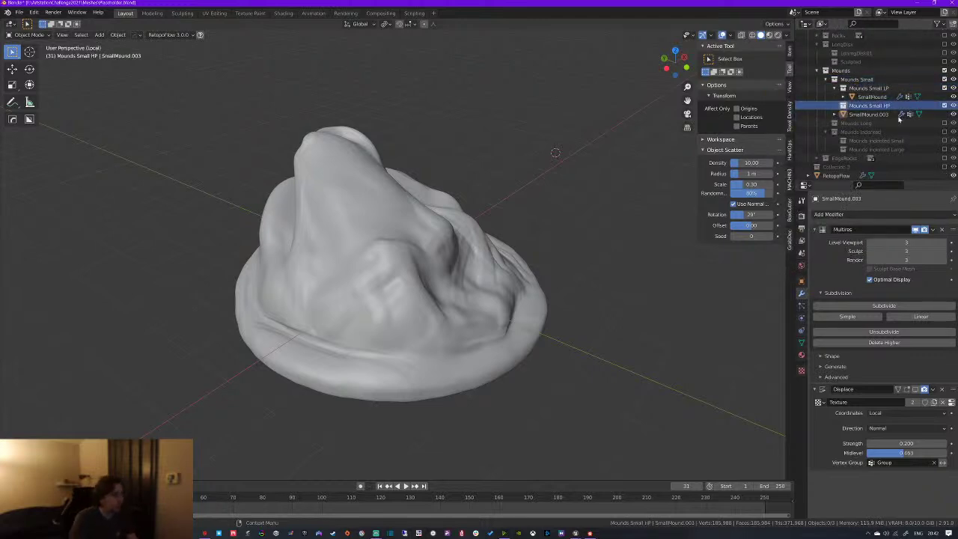
pyautogui.moveTo(868, 114)
pyautogui.mouseDown()
pyautogui.moveTo(862, 96)
pyautogui.moveTo(867, 105)
pyautogui.mouseUp()
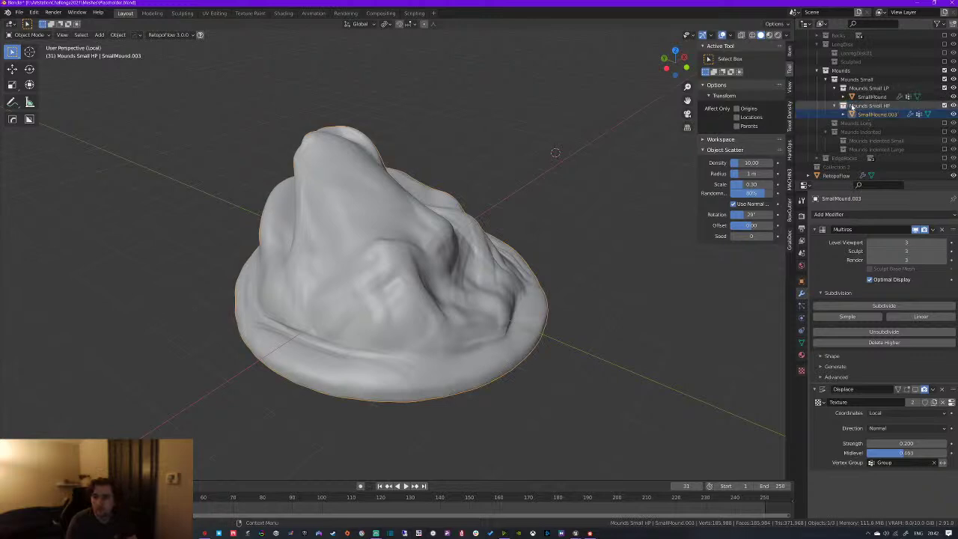
# Exclude the Mounds Small LP collection from the view layer and rename SmallMound.003 as SmallMound_HP
pyautogui.click(945, 88)
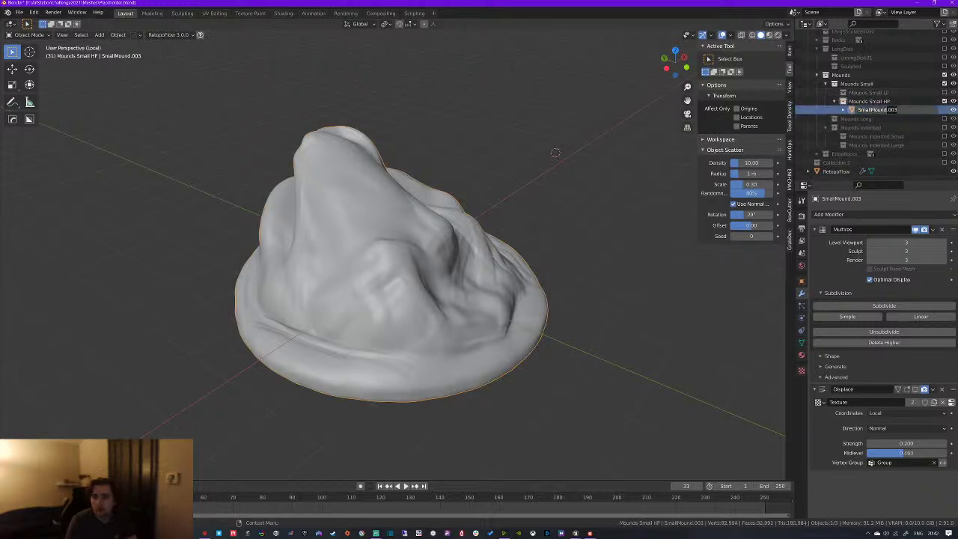
pyautogui.press('Return')
pyautogui.click(835, 102)
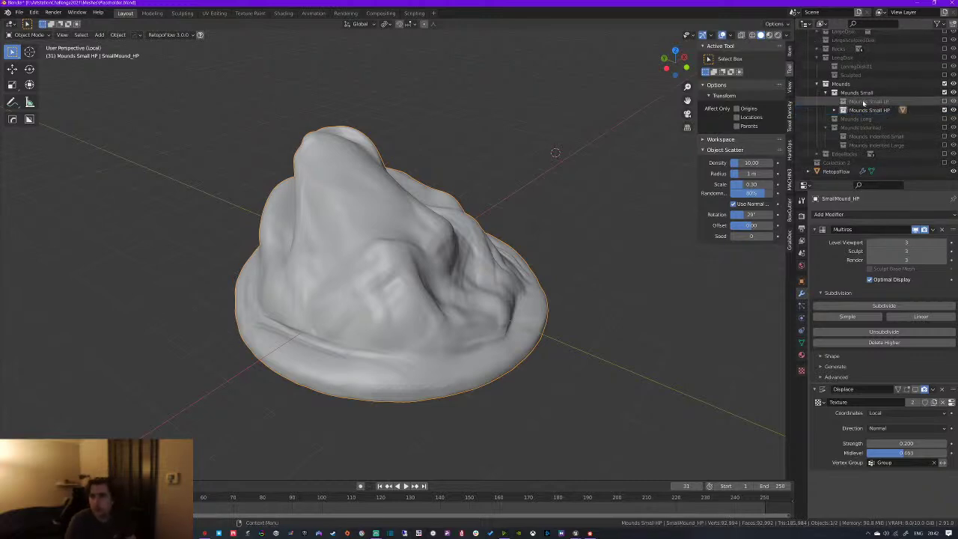
# Exclude Mounds Small HP, re-enable Mounds Small LP, and rename its mound as SmallMound_LP
pyautogui.click(945, 110)
pyautogui.click(945, 102)
pyautogui.click(880, 110)
pyautogui.scroll(-1, 881, 110)
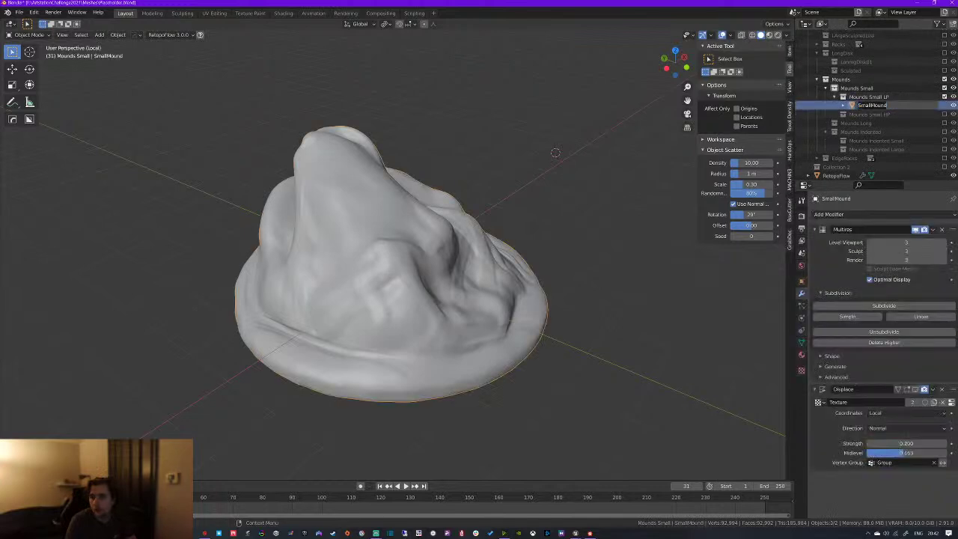
pyautogui.press('F2')
pyautogui.press('Return')
# Deselect everything and delete the RetopoFlow object from the scene
pyautogui.hotkey('alt', 'a')
pyautogui.moveTo(390, 268); pyautogui.dragTo(420, 274, button='middle')
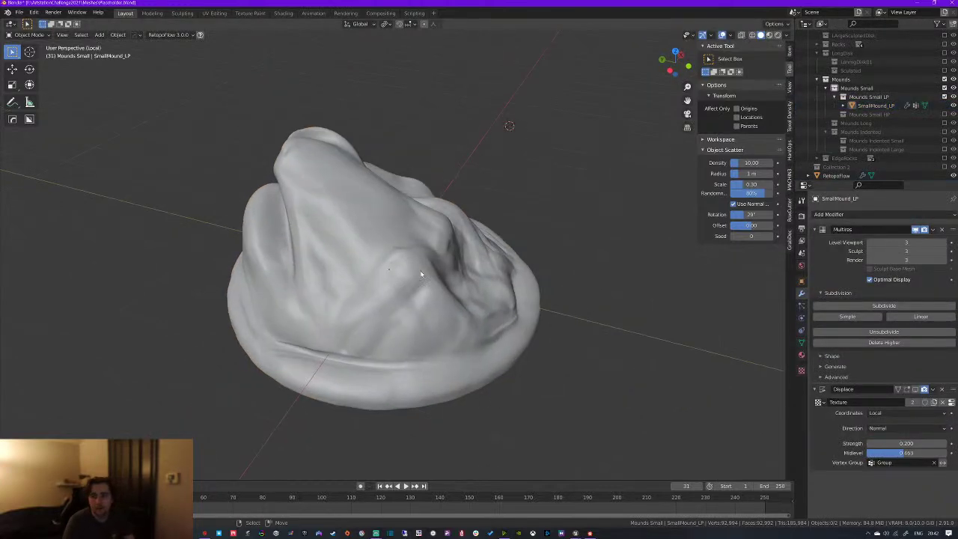
pyautogui.scroll(1, 892, 172)
pyautogui.scroll(-2, 887, 167)
pyautogui.click(887, 171)
pyautogui.press('Delete')
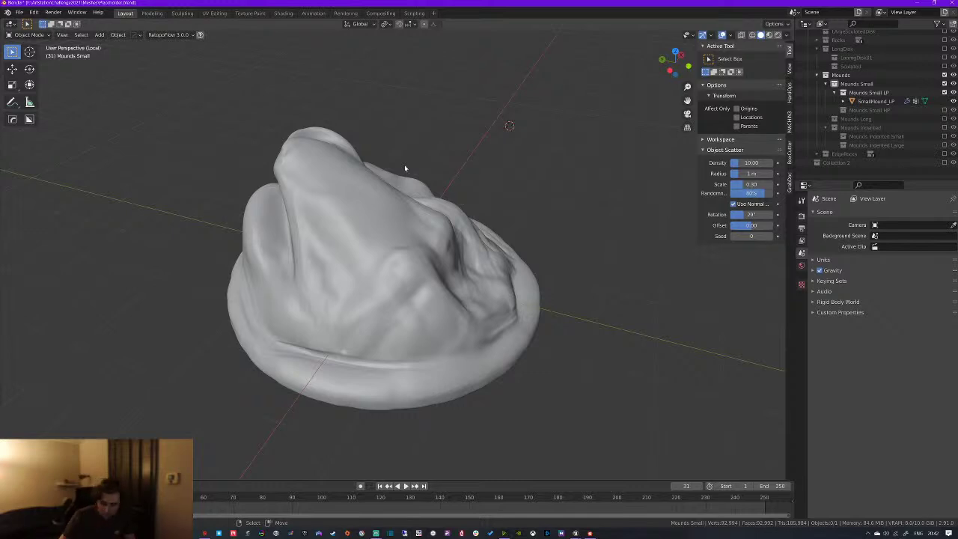
# Add a Decimate modifier to SmallMound_LP
pyautogui.click(385, 242)
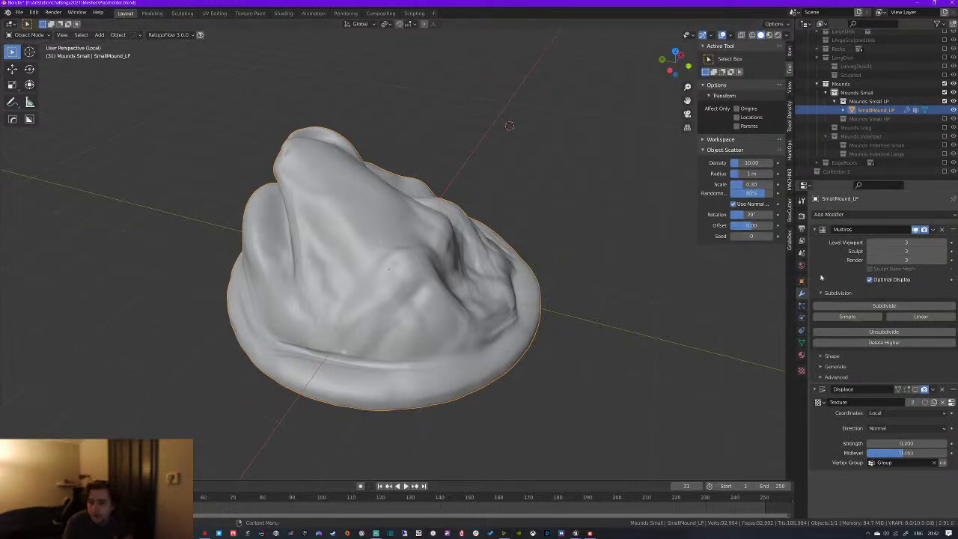
pyautogui.click(855, 216)
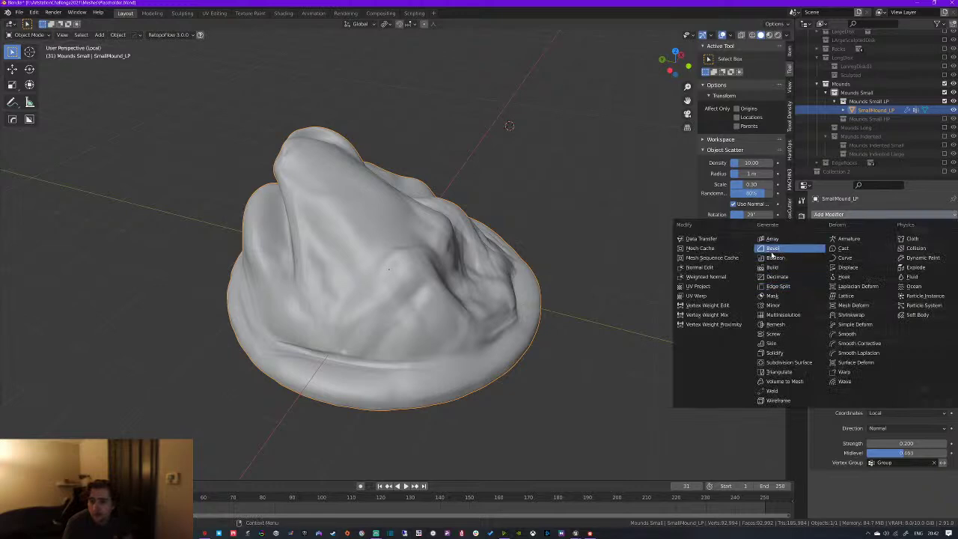
pyautogui.click(787, 277)
pyautogui.scroll(-2, 878, 440)
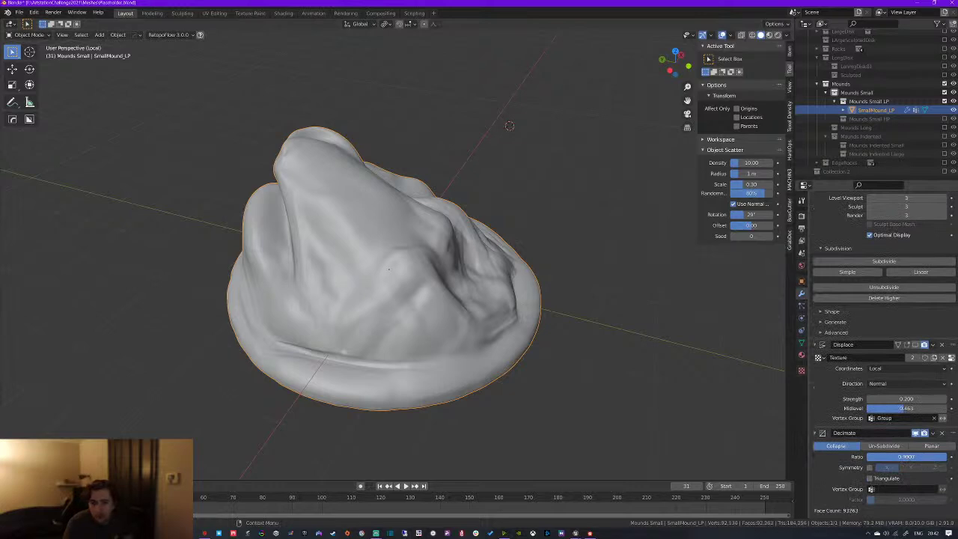
# Lower the Decimate collapse ratio to 0.1 and further to 0.05, checking the mound's shape
pyautogui.moveTo(923, 456); pyautogui.dragTo(899, 457)
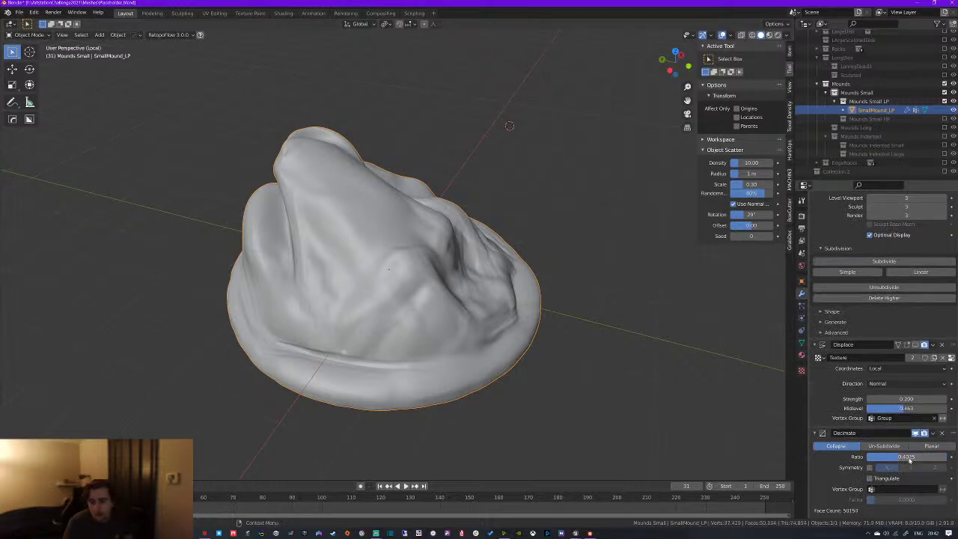
pyautogui.press('BackSpace')
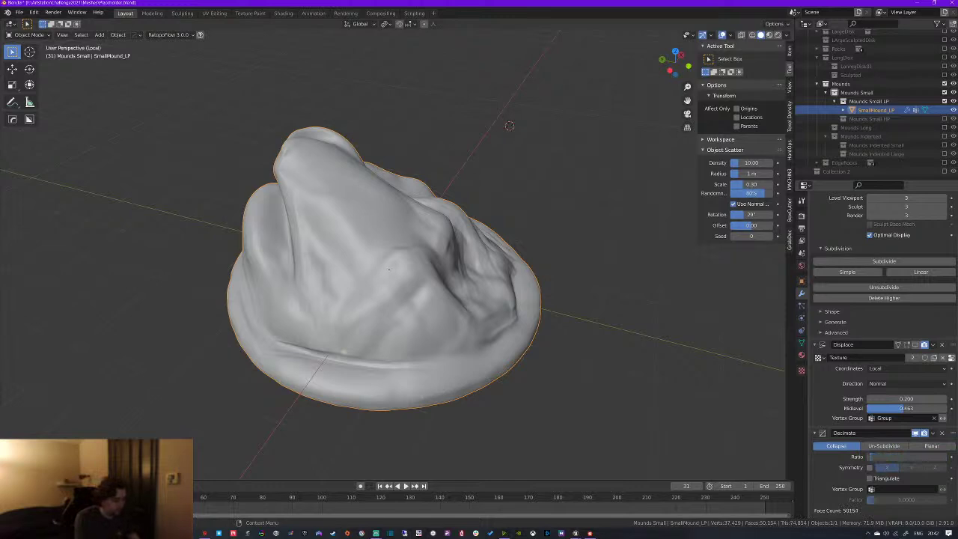
pyautogui.write('.18')
pyautogui.press('Return')
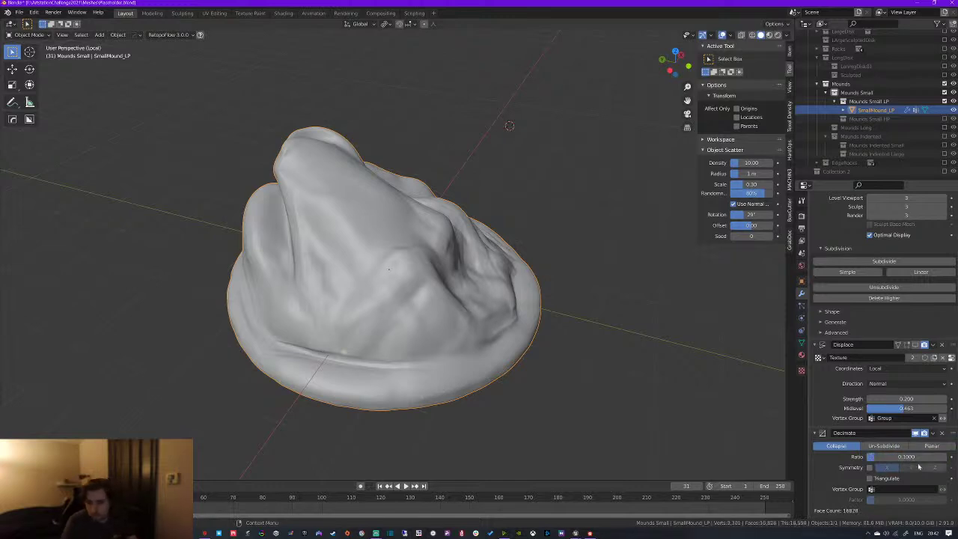
pyautogui.click(909, 457)
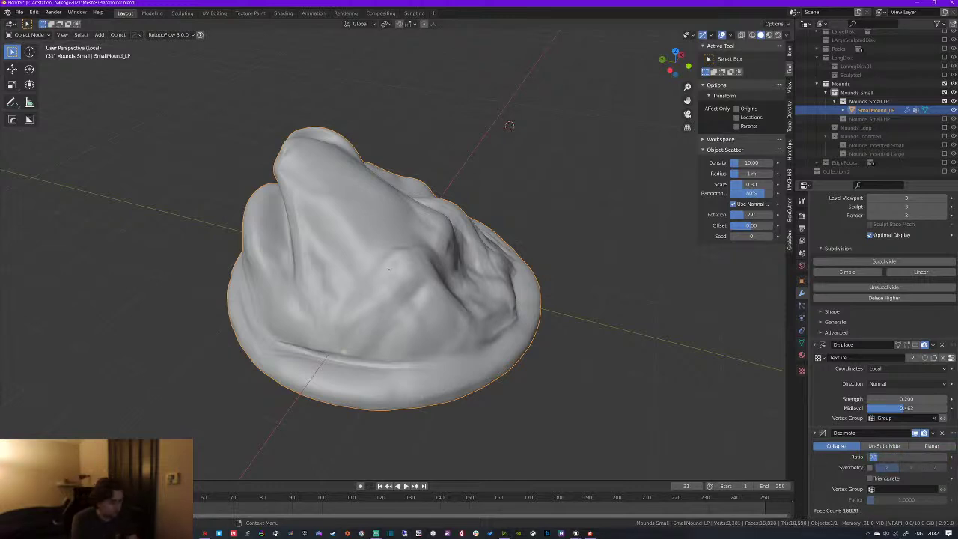
pyautogui.press('Return')
pyautogui.moveTo(517, 314); pyautogui.dragTo(456, 278, button='middle')
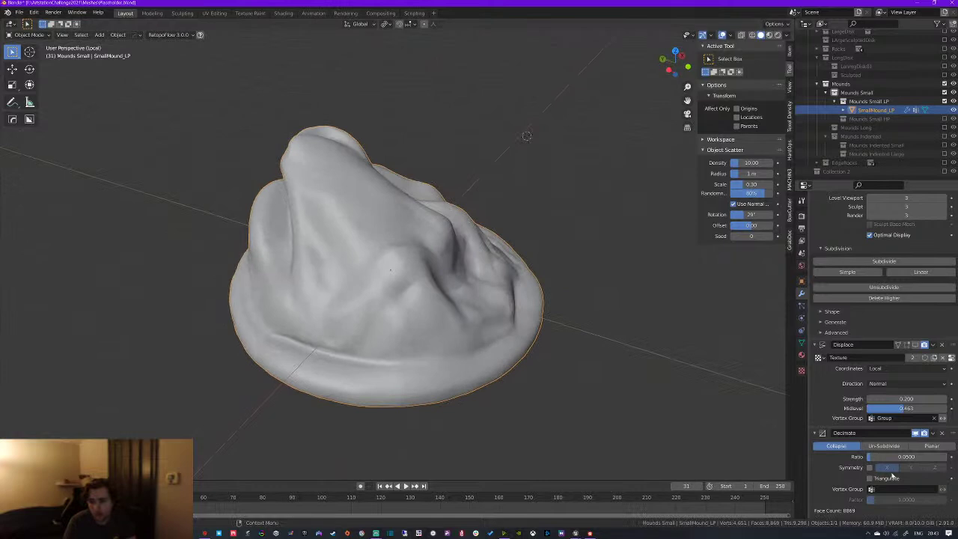
# Set the Decimate ratio to 0.01 and inspect the simplified mound from other sides
pyautogui.doubleClick(911, 457)
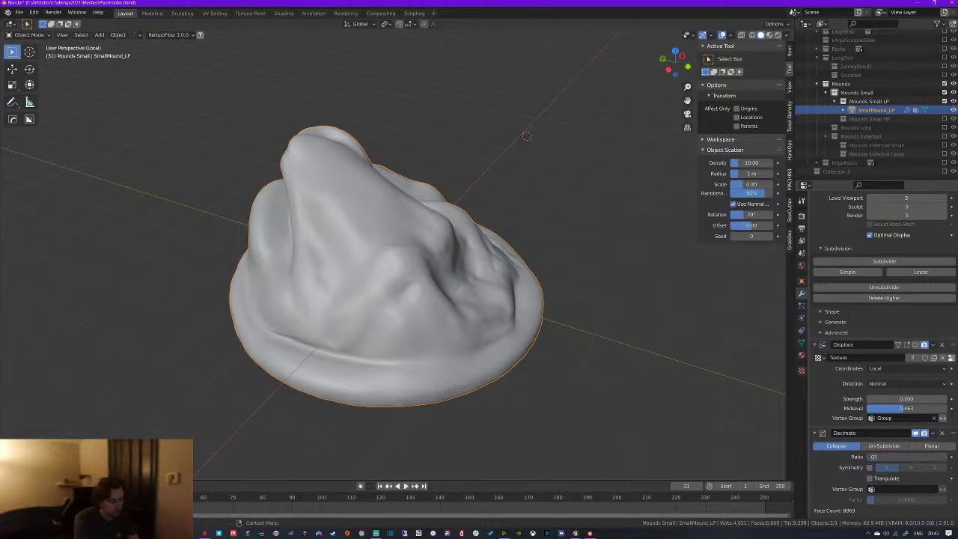
pyautogui.write('.01')
pyautogui.press('Return')
pyautogui.moveTo(456, 314); pyautogui.dragTo(590, 289, button='middle')
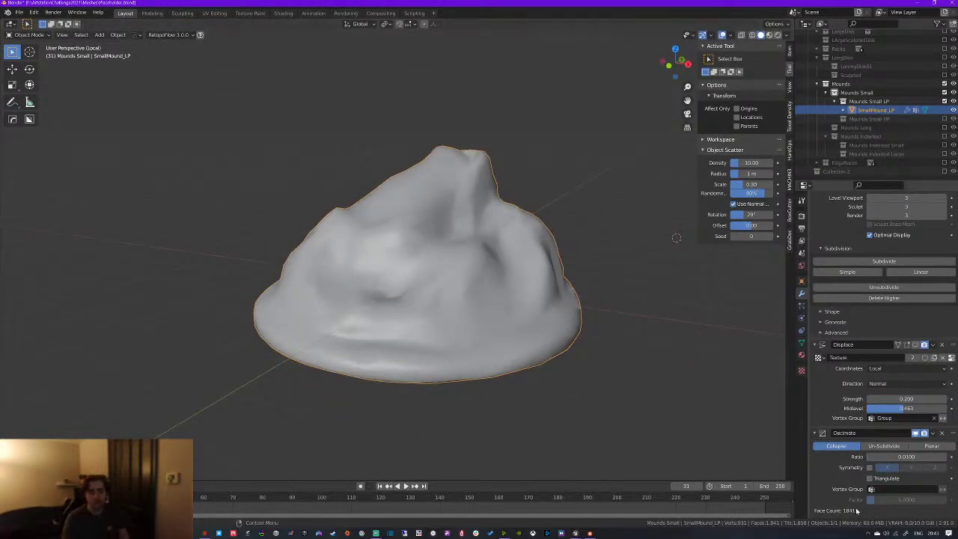
pyautogui.moveTo(488, 322); pyautogui.dragTo(469, 298, button='middle')
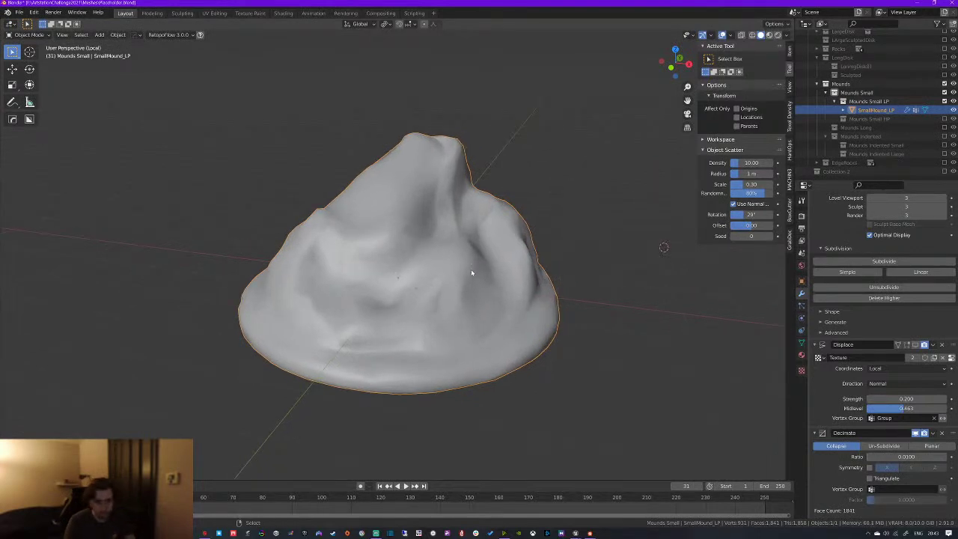
# Duplicate SmallMound_LP in place and hide the original
pyautogui.hotkey('shift', 'd')
pyautogui.rightClick(532, 186)
pyautogui.click(953, 110)
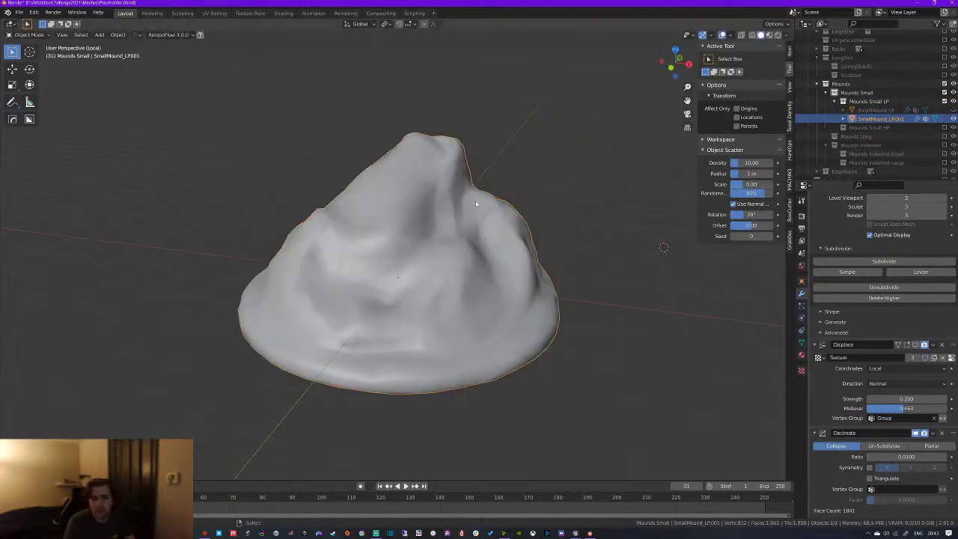
# Apply the duplicate's modifiers with Visual Geometry to Mesh and inspect its triangulated mesh in Edit Mode
pyautogui.hotkey('ctrl', 'a')
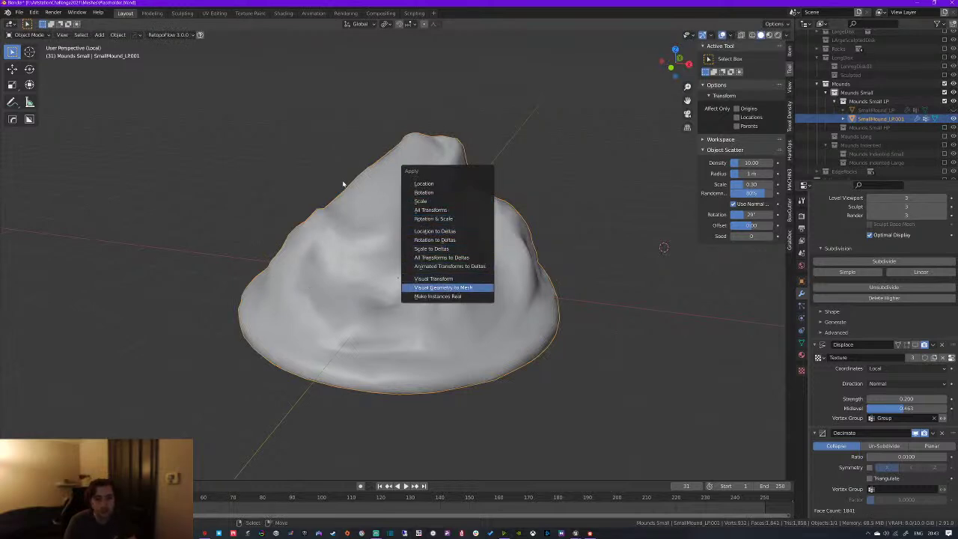
pyautogui.press('Return')
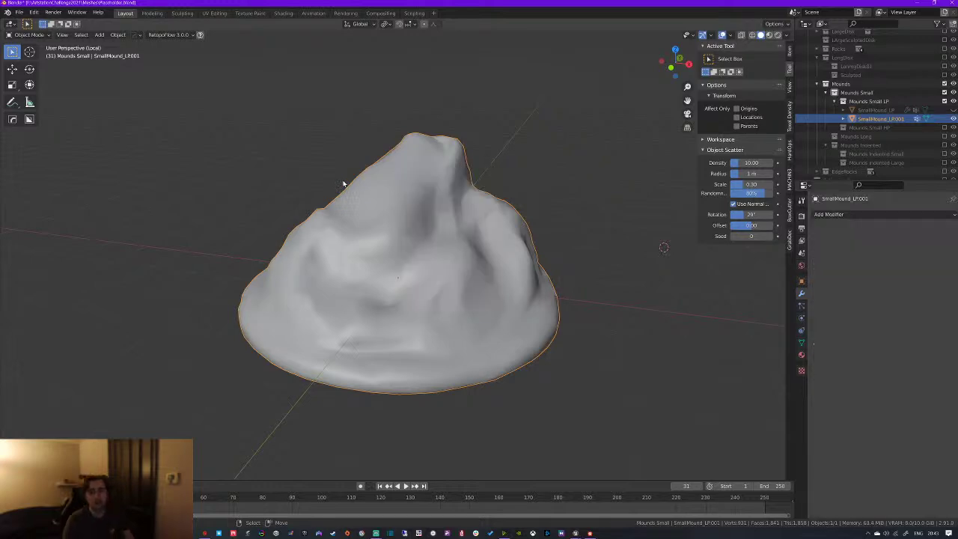
pyautogui.press('Tab')
pyautogui.moveTo(421, 252); pyautogui.dragTo(155, 203, button='middle')
pyautogui.moveTo(463, 250); pyautogui.dragTo(475, 285, button='middle')
pyautogui.press('a')
pyautogui.press('a')
# Switch the decimated duplicate to Sculpt Mode and choose the Slide Relax brush
pyautogui.hotkey('ctrl', 'Tab')
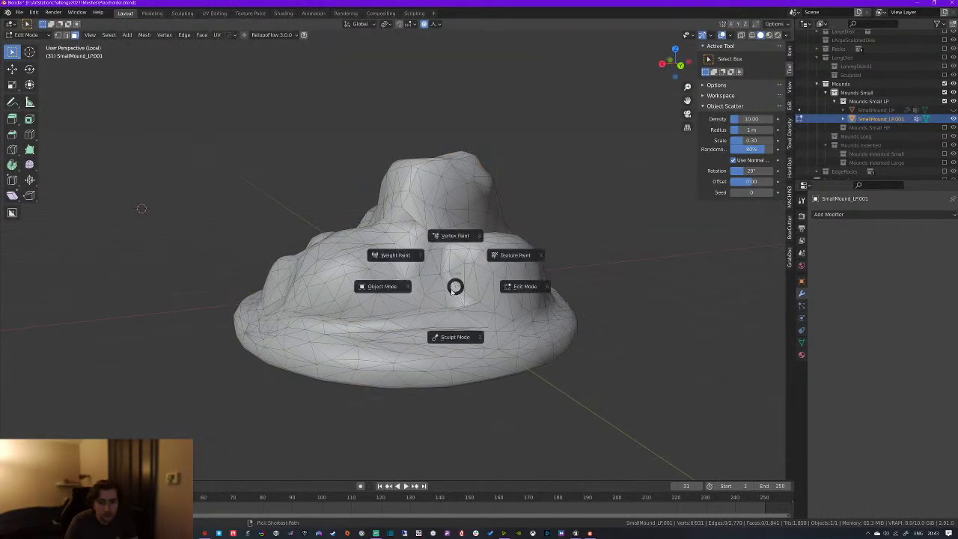
pyautogui.click(467, 346)
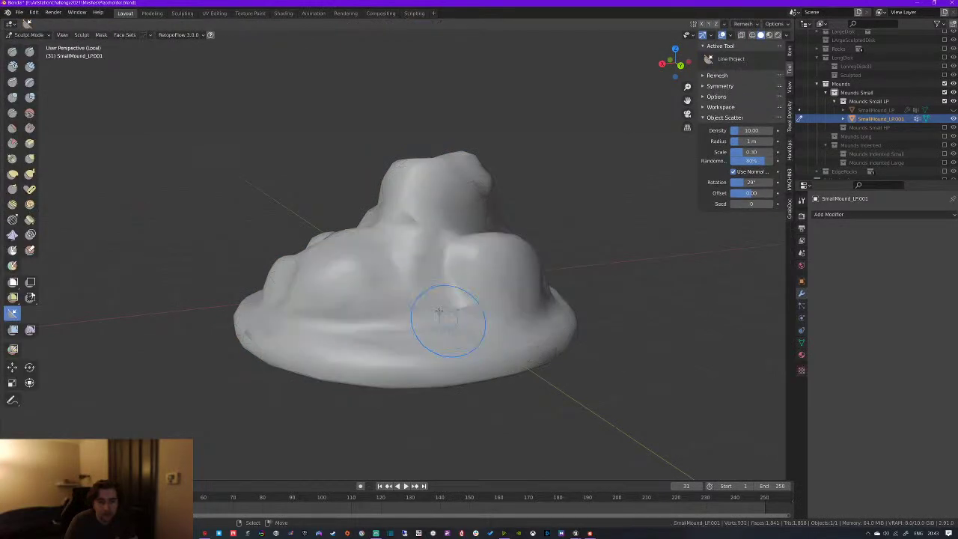
pyautogui.moveTo(464, 305)
pyautogui.mouseDown(button='middle')
pyautogui.moveTo(356, 345)
pyautogui.moveTo(342, 278)
pyautogui.mouseUp(button='middle')
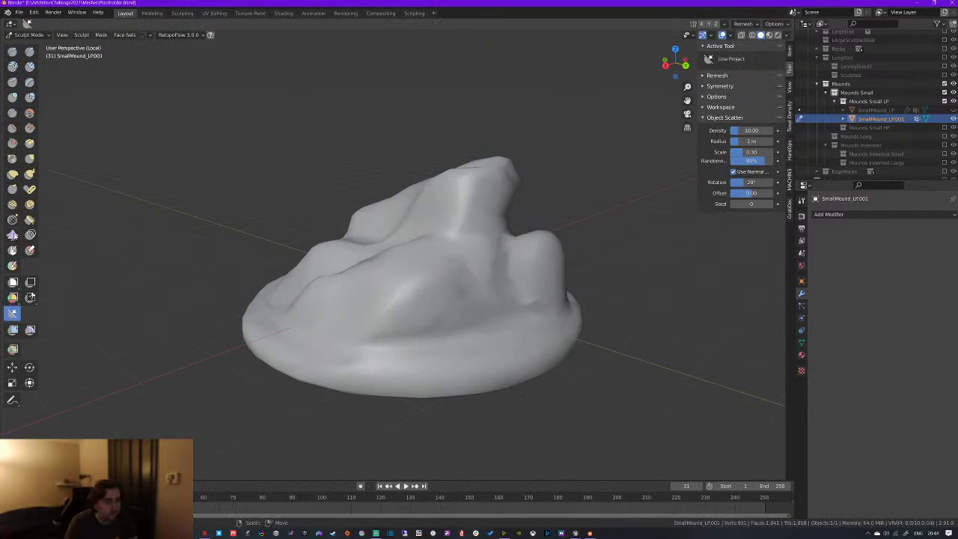
pyautogui.click(12, 220)
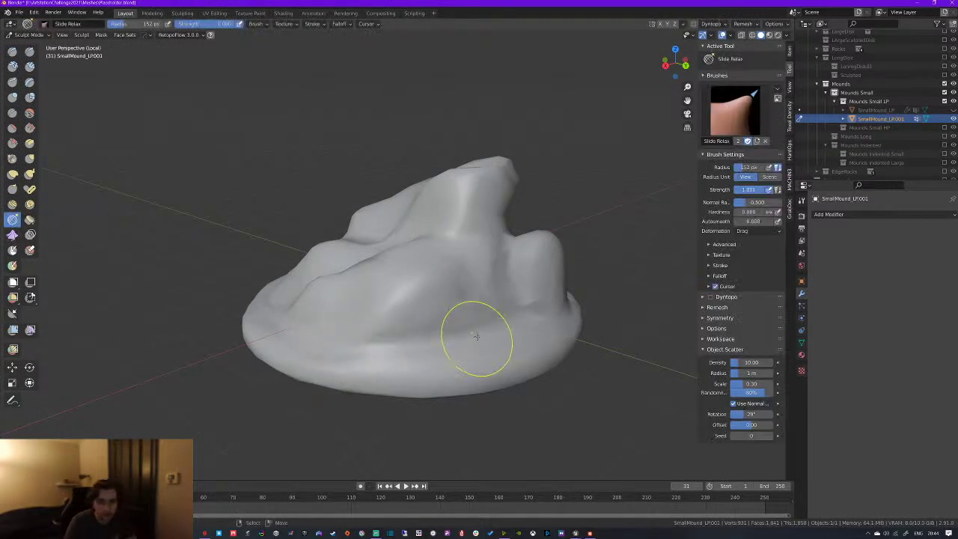
pyautogui.moveTo(474, 336); pyautogui.dragTo(344, 325, button='middle')
pyautogui.moveTo(427, 224); pyautogui.dragTo(423, 277, button='middle')
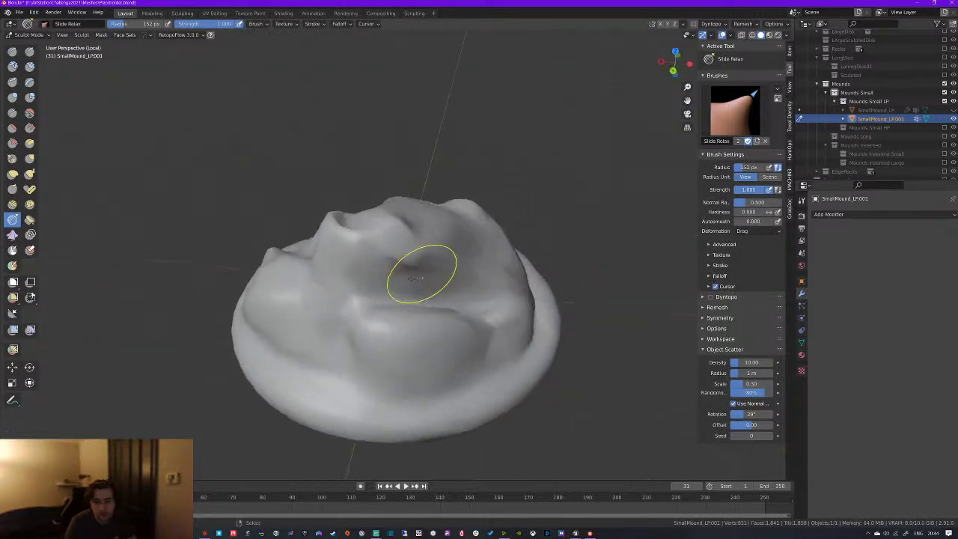
pyautogui.moveTo(470, 300)
pyautogui.mouseDown(button='middle')
pyautogui.moveTo(306, 235)
pyautogui.moveTo(344, 287)
pyautogui.moveTo(321, 182)
pyautogui.moveTo(311, 291)
pyautogui.mouseUp(button='middle')
pyautogui.moveTo(368, 284); pyautogui.dragTo(317, 295, button='middle')
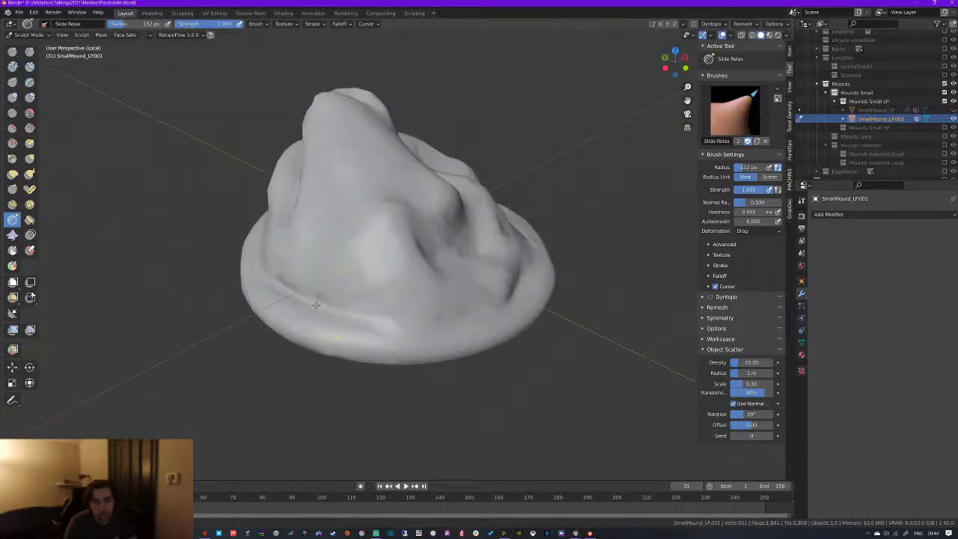
# Relax the low-poly mound's mesh around the grooves on its flank above the base rim with the Slide Relax brush
pyautogui.moveTo(427, 321)
pyautogui.mouseDown(button='middle')
pyautogui.moveTo(385, 272)
pyautogui.moveTo(425, 241)
pyautogui.moveTo(436, 251)
pyautogui.moveTo(441, 245)
pyautogui.moveTo(460, 277)
pyautogui.moveTo(418, 202)
pyautogui.mouseUp(button='middle')
pyautogui.moveTo(397, 253)
pyautogui.mouseDown(button='middle')
pyautogui.moveTo(361, 241)
pyautogui.moveTo(353, 197)
pyautogui.mouseUp(button='middle')
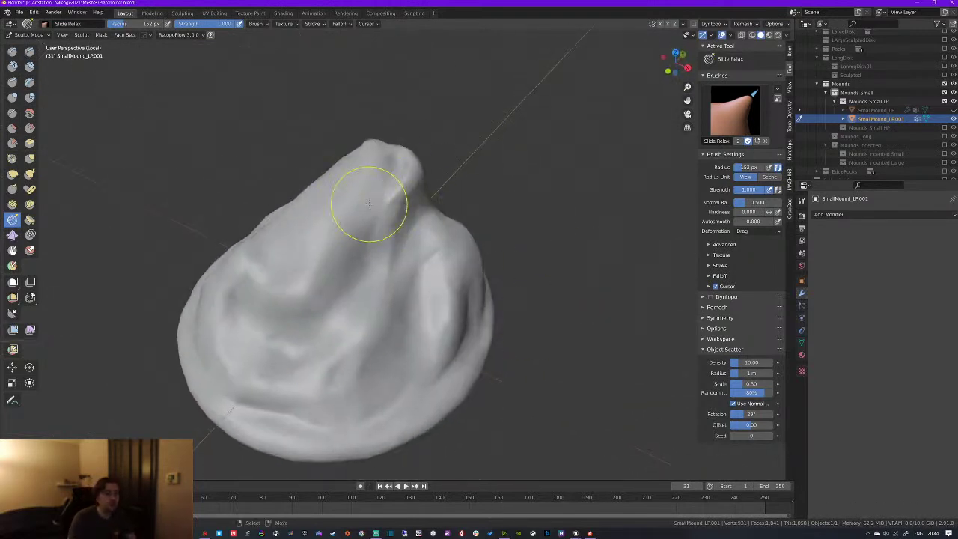
pyautogui.moveTo(406, 215); pyautogui.dragTo(471, 235, button='middle')
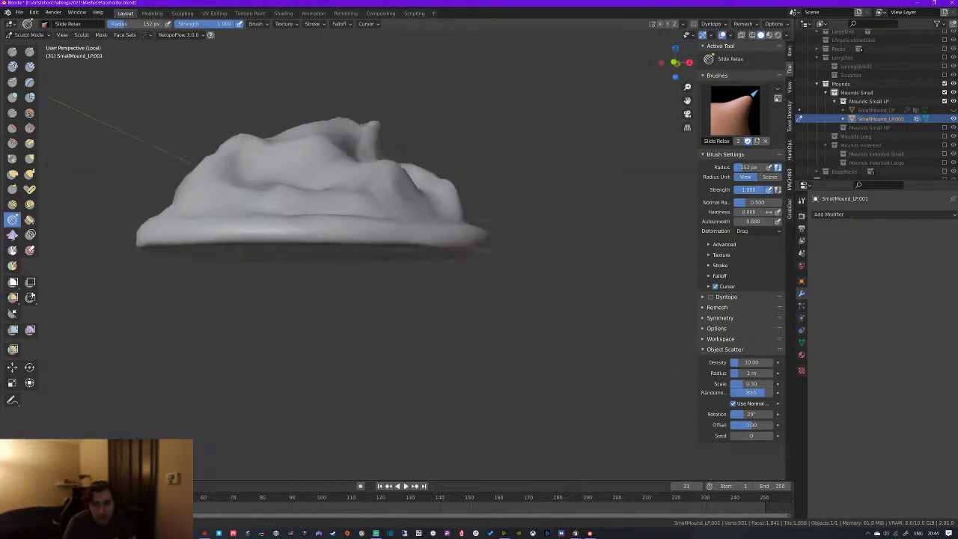
pyautogui.moveTo(472, 235)
pyautogui.mouseDown(button='middle')
pyautogui.moveTo(509, 240)
pyautogui.moveTo(530, 261)
pyautogui.moveTo(439, 289)
pyautogui.moveTo(391, 281)
pyautogui.moveTo(334, 311)
pyautogui.mouseUp(button='middle')
pyautogui.moveTo(268, 327)
pyautogui.mouseDown(button='middle')
pyautogui.moveTo(268, 317)
pyautogui.moveTo(397, 327)
pyautogui.moveTo(391, 267)
pyautogui.mouseUp(button='middle')
pyautogui.moveTo(430, 223)
pyautogui.mouseDown(button='middle')
pyautogui.moveTo(353, 225)
pyautogui.moveTo(388, 222)
pyautogui.mouseUp(button='middle')
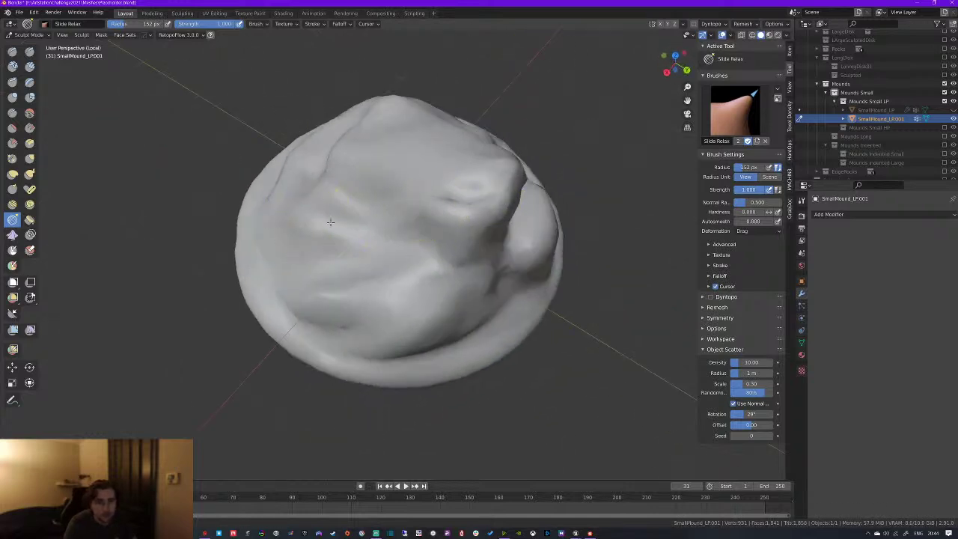
pyautogui.moveTo(316, 221); pyautogui.dragTo(368, 199, button='middle')
pyautogui.moveTo(284, 228); pyautogui.dragTo(322, 221, button='middle')
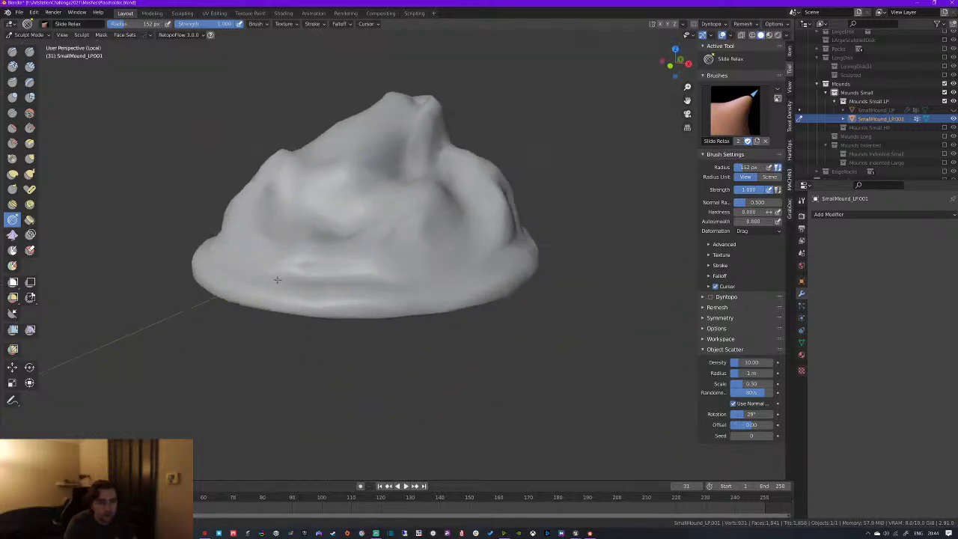
pyautogui.moveTo(374, 278); pyautogui.dragTo(376, 300, button='middle')
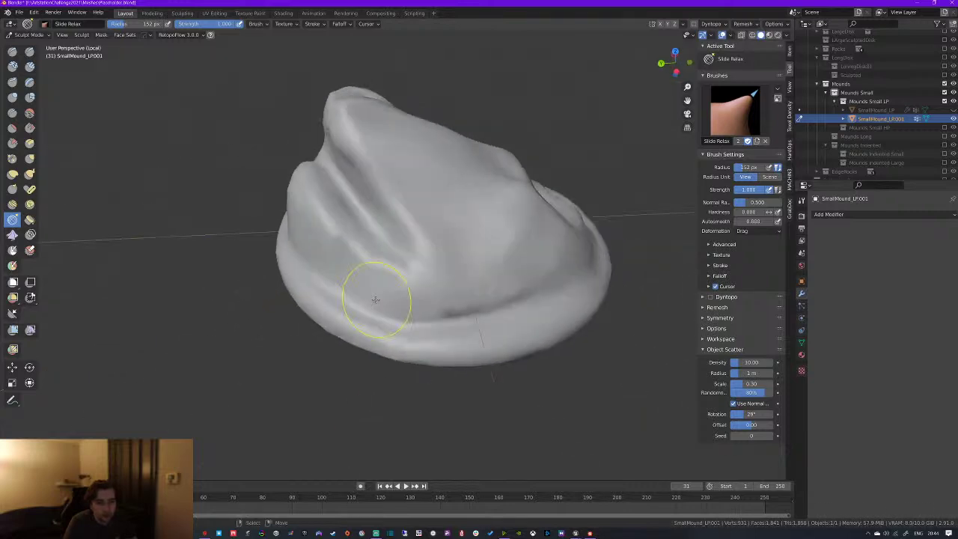
pyautogui.keyDown('shift'); pyautogui.moveTo(369, 229); pyautogui.dragTo(346, 232); pyautogui.keyUp('shift')
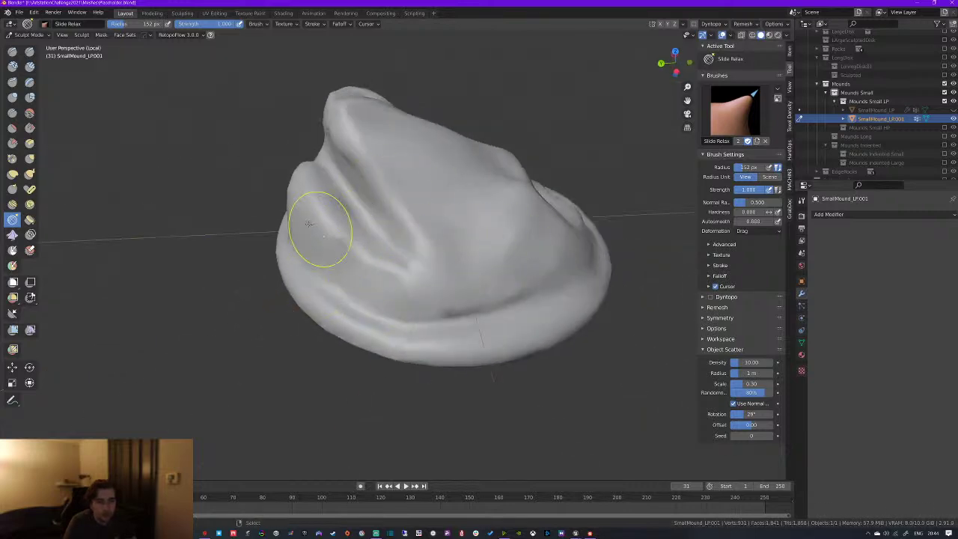
# Return the low-poly mound to Object Mode and inspect its relaxed shape from several sides
pyautogui.hotkey('ctrl', 'Tab')
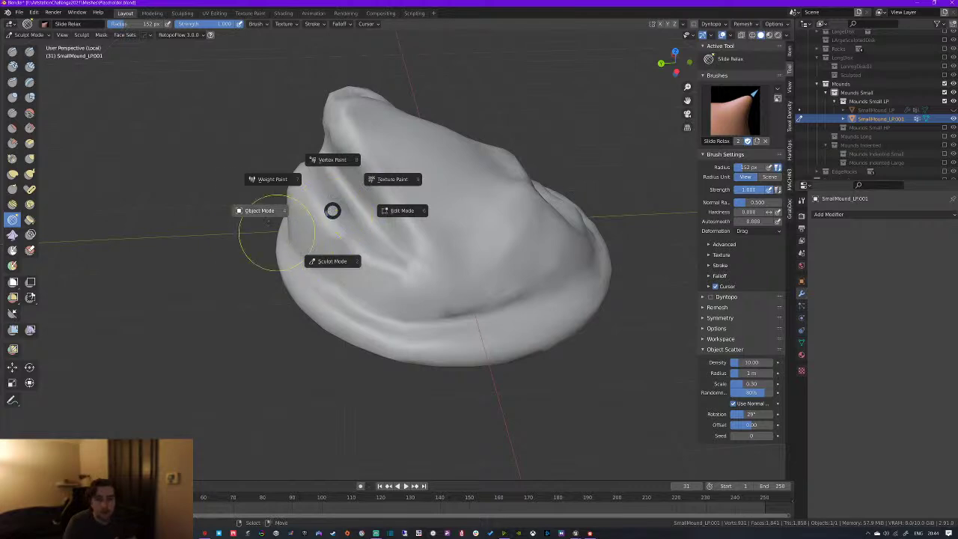
pyautogui.click(255, 211)
pyautogui.moveTo(383, 229); pyautogui.dragTo(421, 222, button='middle')
pyautogui.moveTo(408, 223); pyautogui.dragTo(405, 217, button='right')
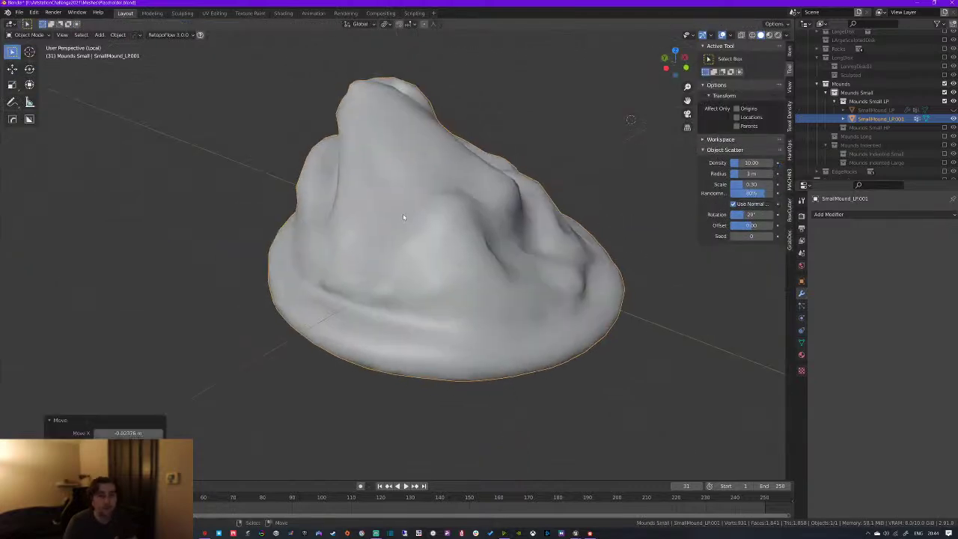
pyautogui.moveTo(425, 231); pyautogui.dragTo(425, 173, button='middle')
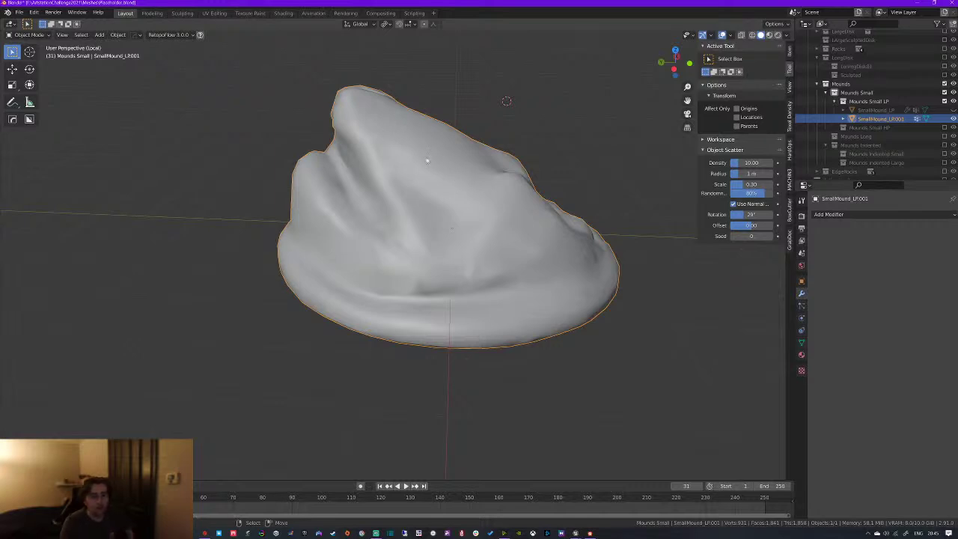
pyautogui.moveTo(476, 212); pyautogui.dragTo(401, 194, button='middle')
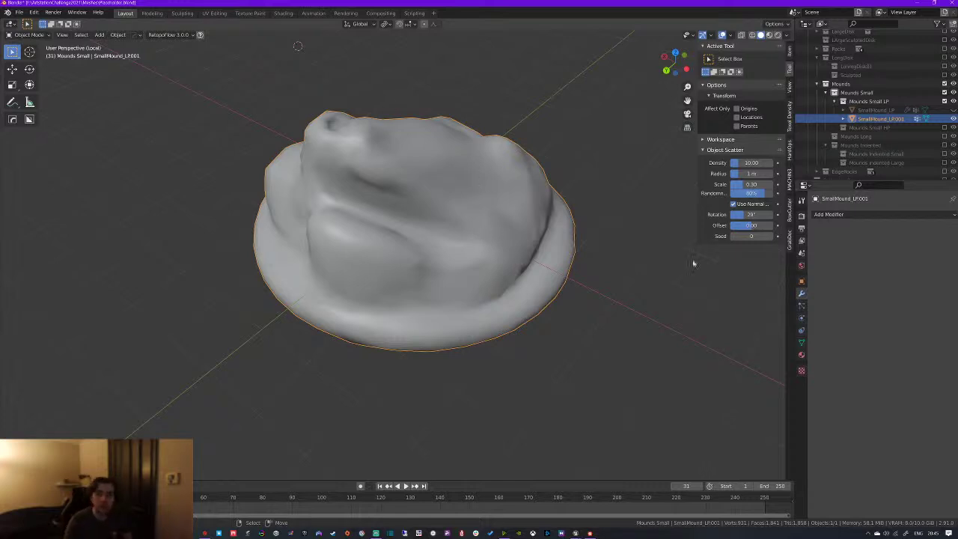
# Add a Decimate modifier to SmallMound_LP.001, lower its collapse ratio to about 0.4985, and check the resulting mesh in wireframe
pyautogui.click(846, 214)
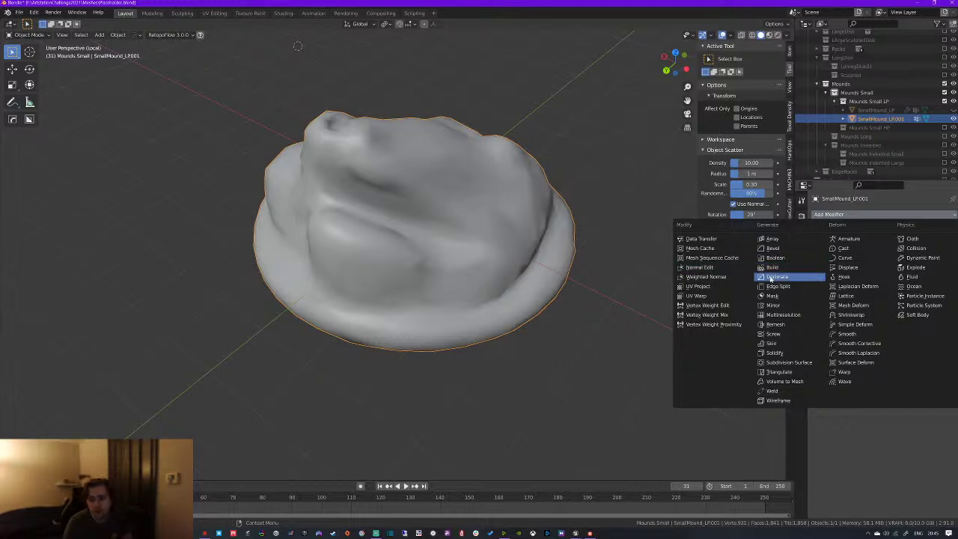
pyautogui.press('Return')
pyautogui.moveTo(906, 253)
pyautogui.mouseDown()
pyautogui.moveTo(876, 253)
pyautogui.moveTo(908, 255)
pyautogui.mouseUp()
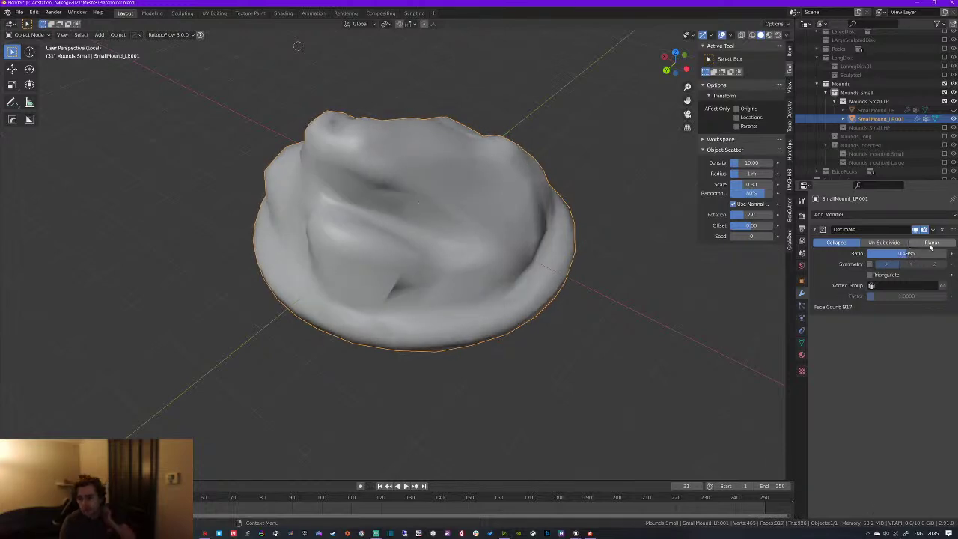
pyautogui.moveTo(528, 238); pyautogui.dragTo(472, 216, button='middle')
pyautogui.moveTo(412, 237); pyautogui.dragTo(532, 265, button='middle')
pyautogui.press('z')
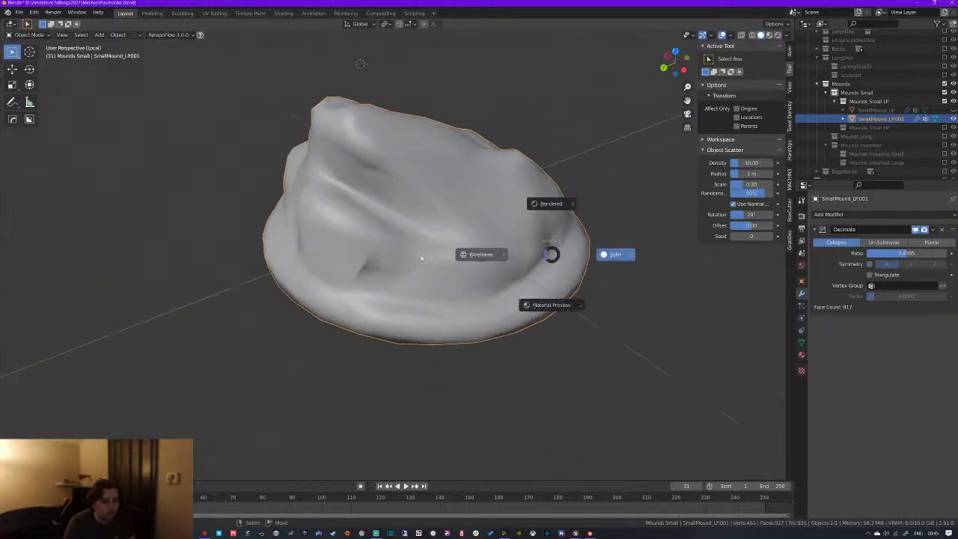
pyautogui.click(459, 263)
pyautogui.moveTo(460, 263)
pyautogui.mouseDown(button='middle')
pyautogui.moveTo(391, 276)
pyautogui.moveTo(483, 115)
pyautogui.mouseUp(button='middle')
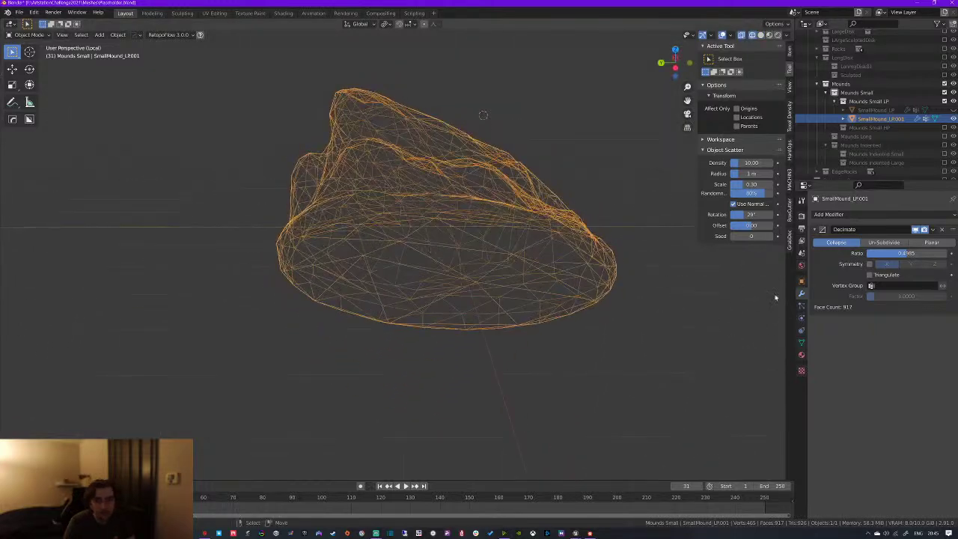
# Reset the Decimate modifier's collapse ratio to 1.0
pyautogui.hotkey('ctrl', 'z')
pyautogui.moveTo(928, 253); pyautogui.dragTo(952, 257)
pyautogui.hotkey('ctrl', 'z')
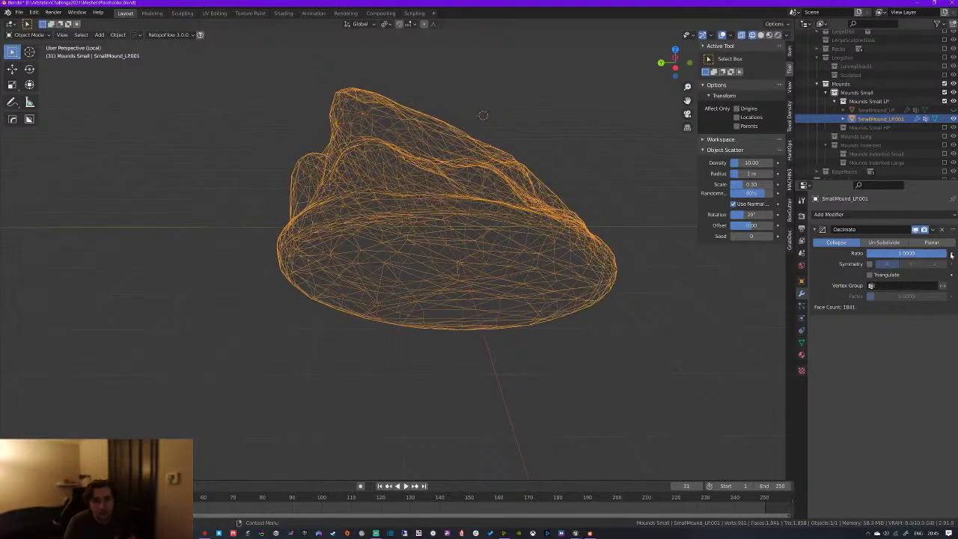
# Switch the Decimate modifier to Planar with an angle limit of 12° and return the mound to solid shading
pyautogui.moveTo(659, 269); pyautogui.dragTo(539, 274, button='middle')
pyautogui.click(932, 242)
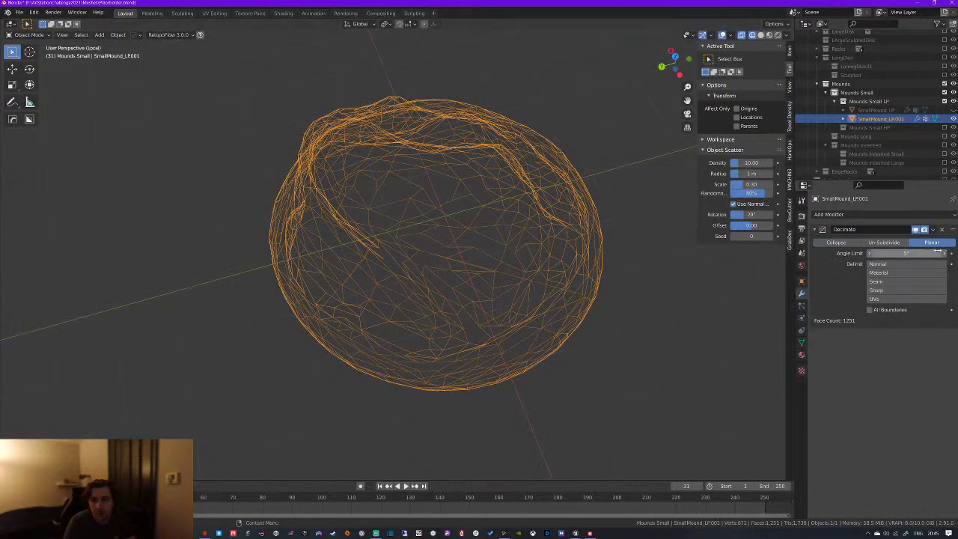
pyautogui.moveTo(926, 253); pyautogui.dragTo(947, 253)
pyautogui.moveTo(550, 220); pyautogui.dragTo(470, 227, button='middle')
pyautogui.moveTo(408, 245)
pyautogui.mouseDown(button='middle')
pyautogui.moveTo(459, 240)
pyautogui.moveTo(526, 315)
pyautogui.mouseUp(button='middle')
pyautogui.hotkey('shift', 'z')
pyautogui.moveTo(607, 291)
pyautogui.mouseDown(button='middle')
pyautogui.moveTo(466, 264)
pyautogui.moveTo(334, 264)
pyautogui.moveTo(540, 265)
pyautogui.mouseUp(button='middle')
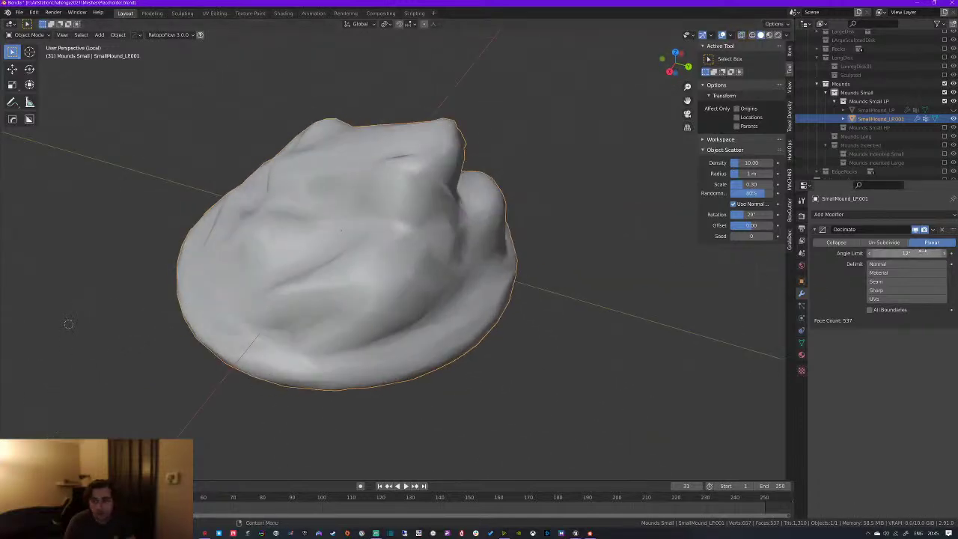
pyautogui.moveTo(742, 258); pyautogui.dragTo(457, 263, button='middle')
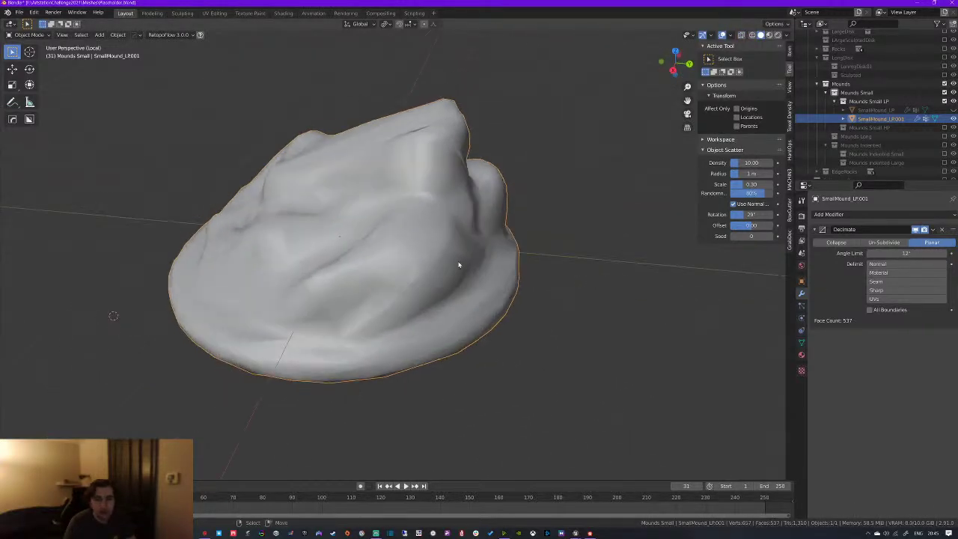
# Compare the mound's wireframe with the Decimate modifier turned on and off in the viewport
pyautogui.hotkey('ctrl', 'Tab')
pyautogui.hotkey('shift', 'z')
pyautogui.moveTo(378, 243)
pyautogui.mouseDown(button='middle')
pyautogui.moveTo(419, 247)
pyautogui.moveTo(399, 263)
pyautogui.moveTo(436, 250)
pyautogui.moveTo(621, 263)
pyautogui.moveTo(474, 294)
pyautogui.moveTo(392, 293)
pyautogui.moveTo(390, 312)
pyautogui.moveTo(427, 302)
pyautogui.moveTo(417, 282)
pyautogui.moveTo(432, 289)
pyautogui.moveTo(352, 256)
pyautogui.moveTo(417, 267)
pyautogui.moveTo(434, 306)
pyautogui.moveTo(373, 223)
pyautogui.mouseUp(button='middle')
pyautogui.scroll(3, 399, 263)
pyautogui.moveTo(441, 230); pyautogui.dragTo(720, 290, button='middle')
pyautogui.click(917, 230)
pyautogui.click(917, 230)
pyautogui.click(917, 230)
pyautogui.click(917, 230)
pyautogui.click(917, 230)
pyautogui.click(917, 230)
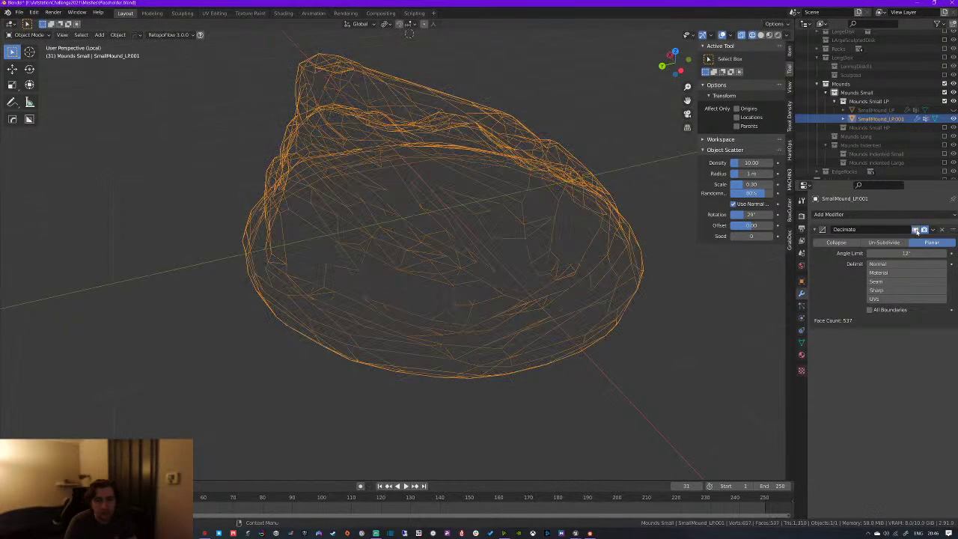
pyautogui.click(917, 230)
# Compare the mound's solid-shaded surface with and without the Decimate modifier, leaving the modifier enabled
pyautogui.moveTo(419, 288)
pyautogui.mouseDown(button='middle')
pyautogui.moveTo(556, 275)
pyautogui.moveTo(576, 242)
pyautogui.moveTo(547, 241)
pyautogui.mouseUp(button='middle')
pyautogui.hotkey('shift', 'z')
pyautogui.click(916, 230)
pyautogui.click(916, 230)
pyautogui.click(917, 230)
pyautogui.click(916, 230)
pyautogui.click(917, 230)
pyautogui.click(917, 230)
pyautogui.click(916, 230)
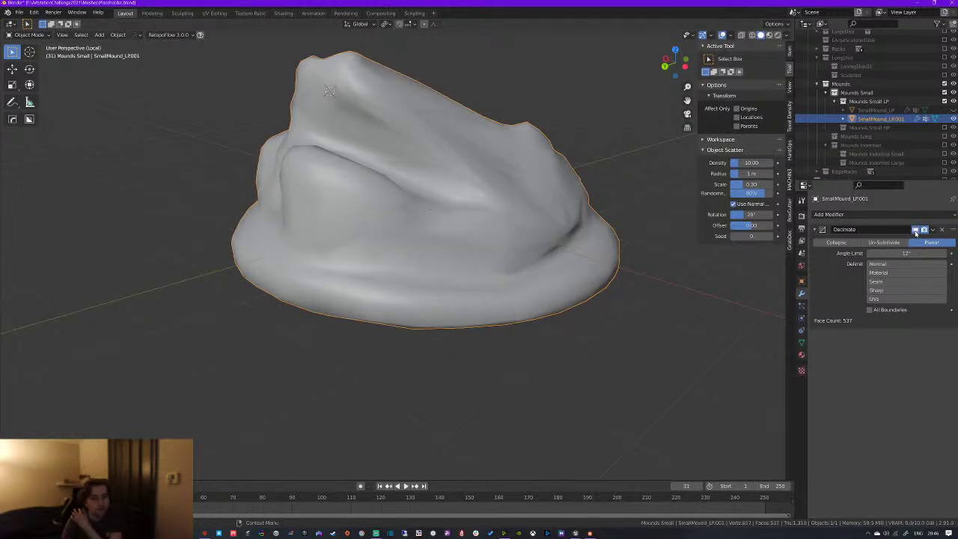
pyautogui.click(916, 230)
pyautogui.click(915, 230)
pyautogui.click(916, 231)
pyautogui.click(915, 231)
pyautogui.click(916, 231)
pyautogui.click(916, 230)
pyautogui.click(915, 231)
pyautogui.click(916, 231)
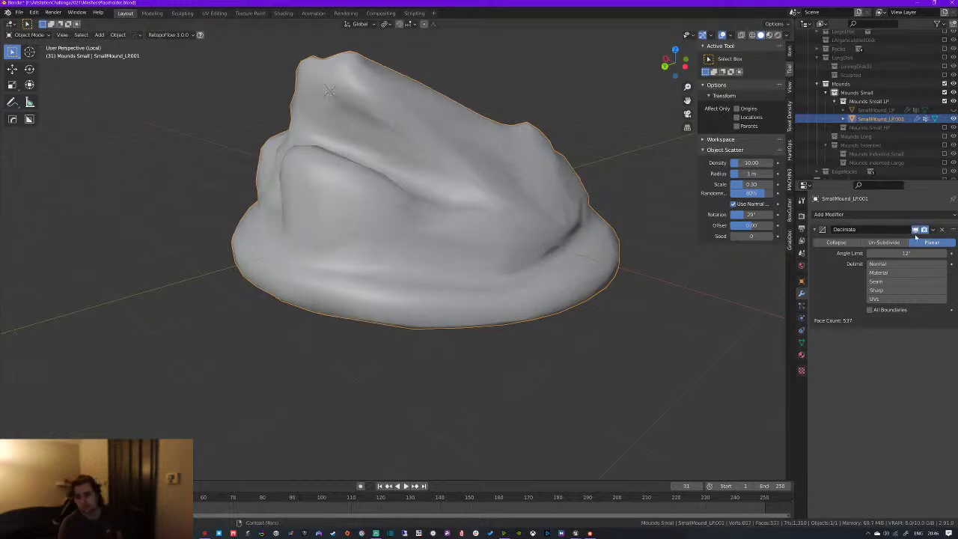
pyautogui.click(914, 233)
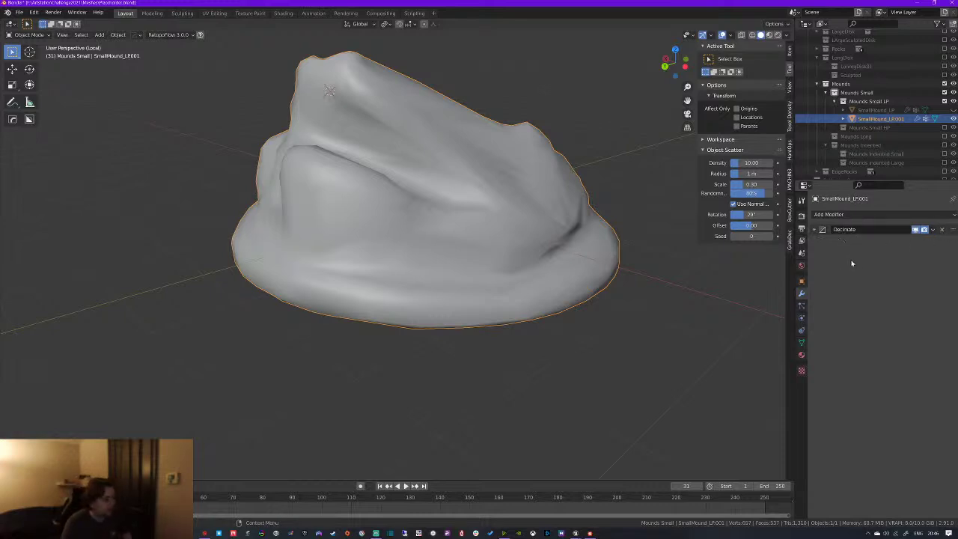
# Apply the Decimate modifier to SmallMound_LP.001
pyautogui.moveTo(558, 199); pyautogui.dragTo(434, 228, button='middle')
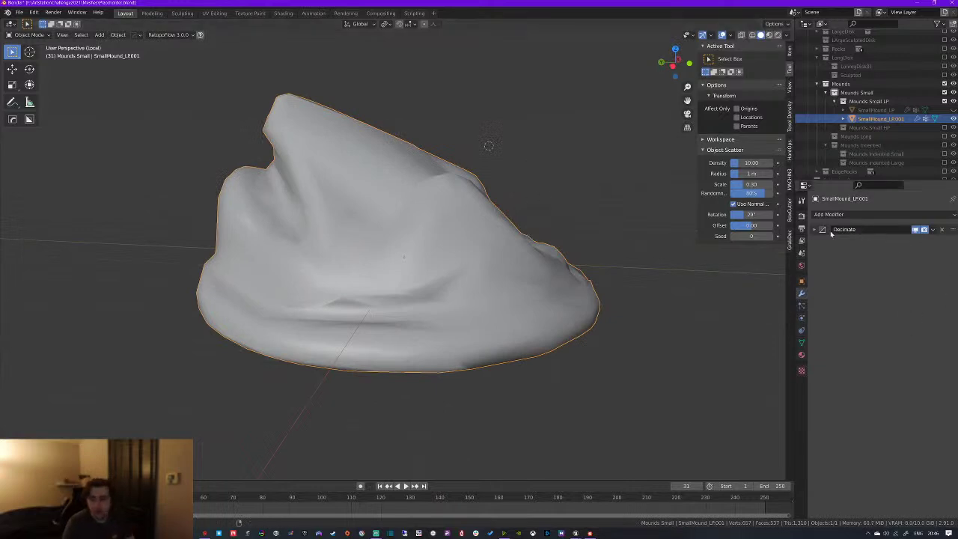
pyautogui.hotkey('ctrl', 'a')
pyautogui.moveTo(479, 277); pyautogui.dragTo(428, 281, button='middle')
# Triangulate all faces of the mound mesh and convert the triangles back to quads
pyautogui.press('Tab')
pyautogui.hotkey('ctrl', 't')
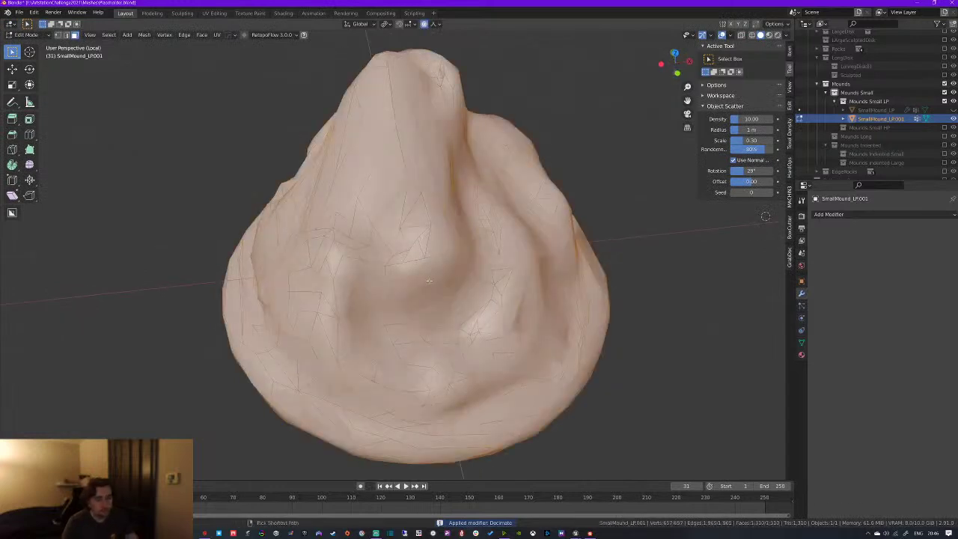
pyautogui.hotkey('alt', 'j')
pyautogui.moveTo(449, 285); pyautogui.dragTo(531, 226, button='middle')
pyautogui.press('Tab')
pyautogui.press('Tab')
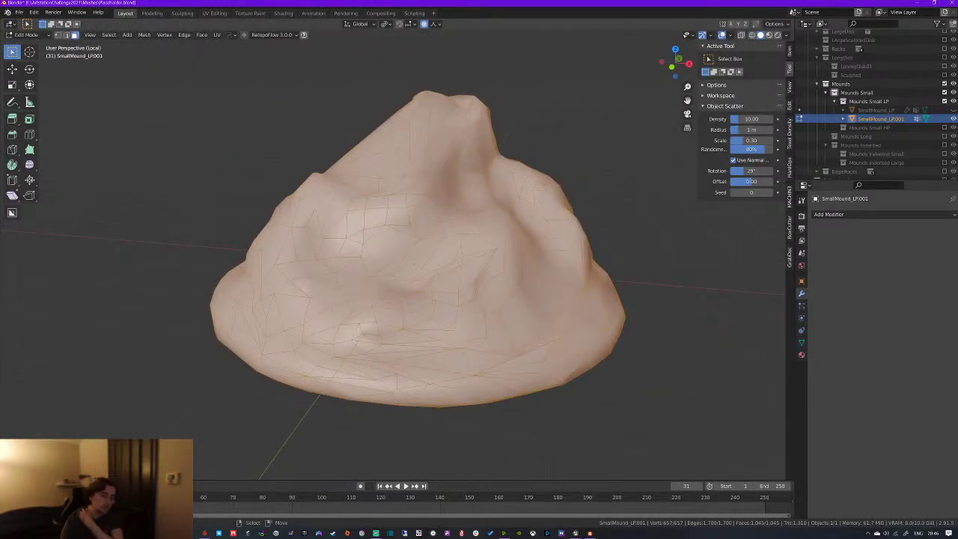
# Examine the converted topology from several sides, return to Object Mode, and check the mound's overall shape
pyautogui.moveTo(349, 305); pyautogui.dragTo(532, 263, button='middle')
pyautogui.moveTo(461, 277); pyautogui.dragTo(542, 224, button='middle')
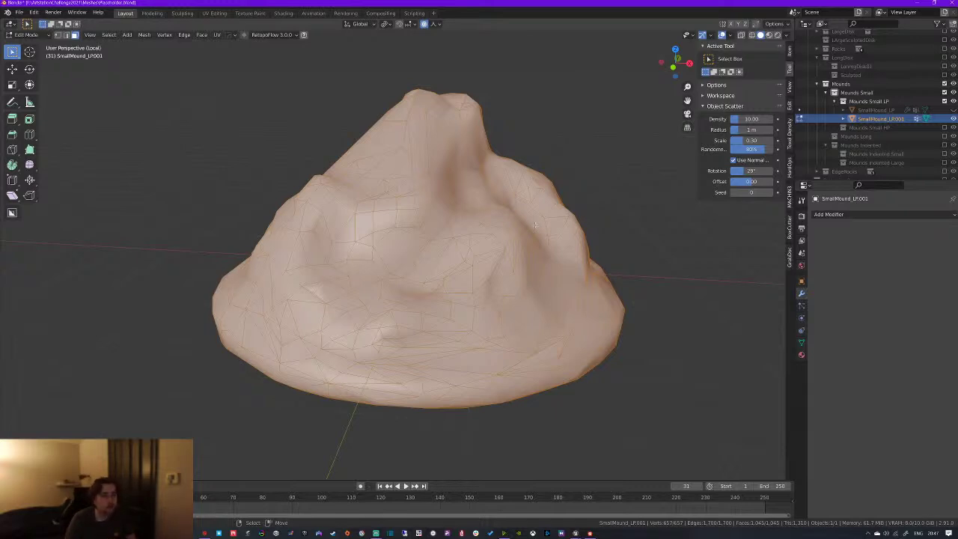
pyautogui.moveTo(390, 247); pyautogui.dragTo(516, 289, button='middle')
pyautogui.scroll(6, 419, 289)
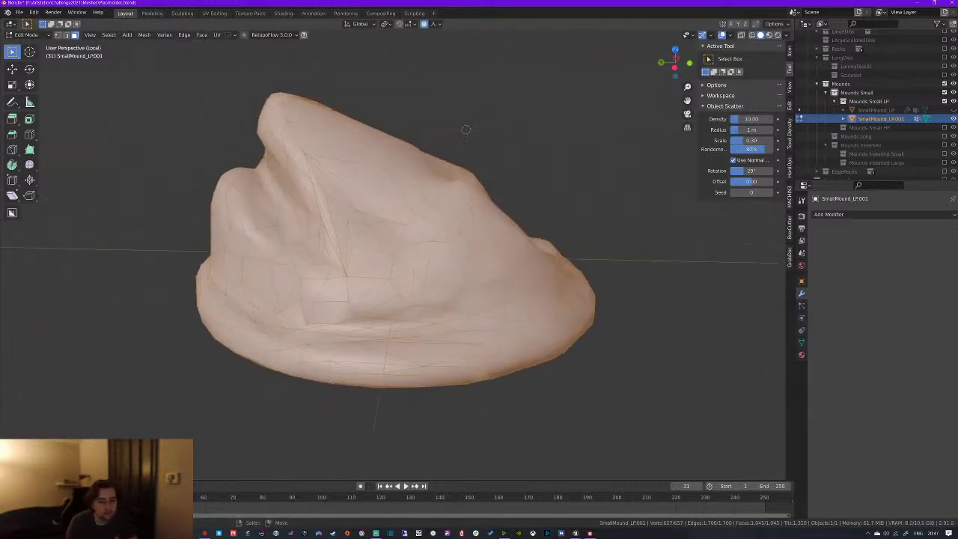
pyautogui.hotkey('ctrl', 'Tab')
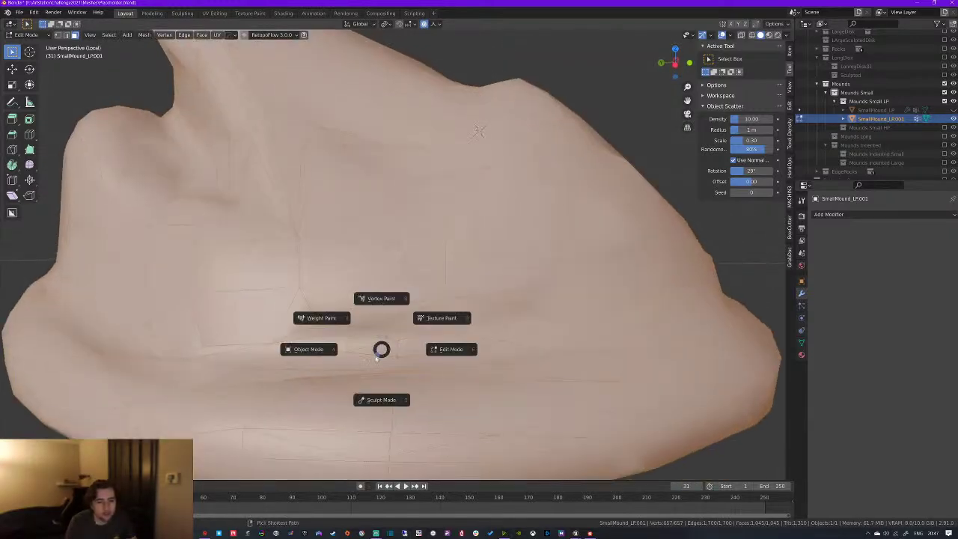
pyautogui.click(312, 357)
pyautogui.scroll(-6, 387, 350)
pyautogui.click(829, 214)
pyautogui.moveTo(447, 292); pyautogui.dragTo(408, 150, button='middle')
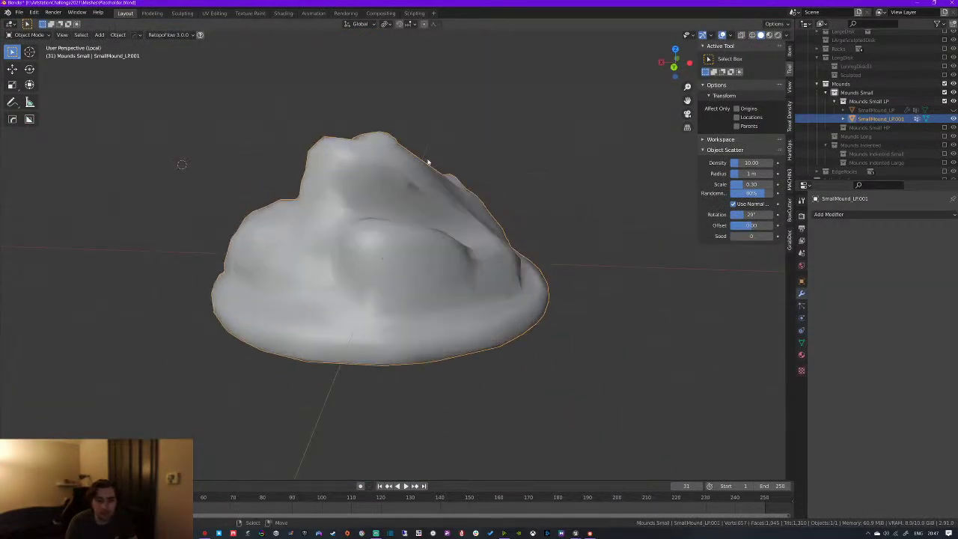
pyautogui.scroll(1, 409, 190)
pyautogui.moveTo(409, 190); pyautogui.dragTo(442, 249, button='middle')
pyautogui.scroll(-3, 411, 273)
# Select the faces along the mound's underside in a right orthographic wireframe view, delete them, and return to solid shading
pyautogui.press('KP_3')
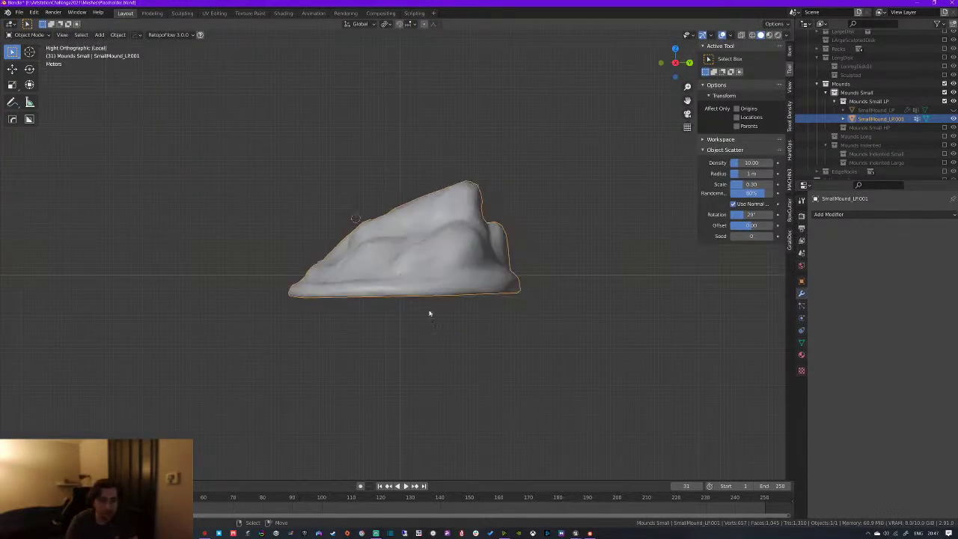
pyautogui.hotkey('shift', 'z')
pyautogui.press('b')
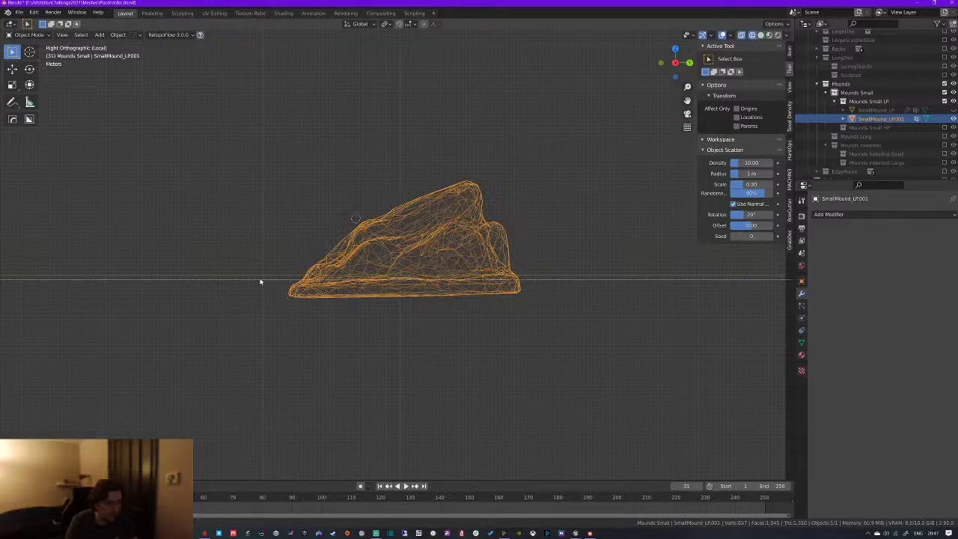
pyautogui.moveTo(255, 289); pyautogui.dragTo(402, 364)
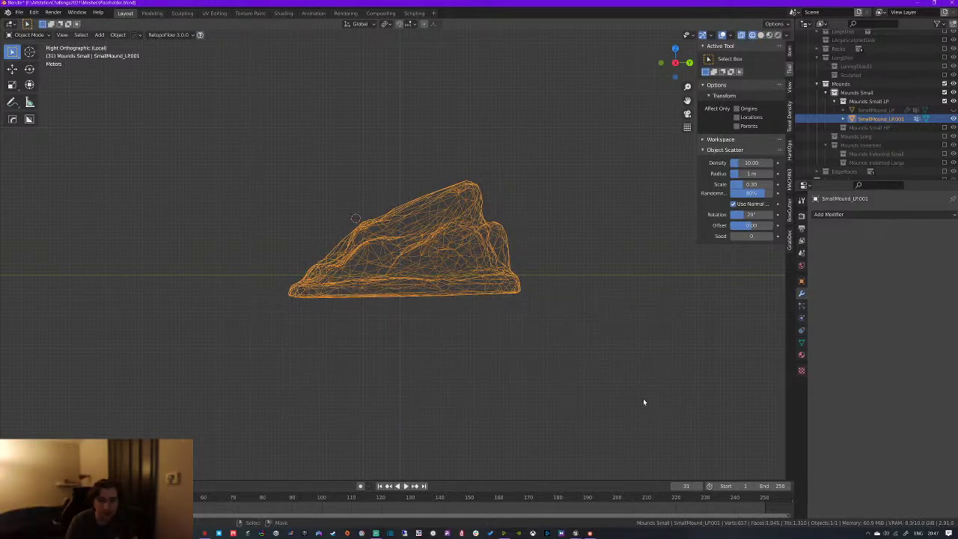
pyautogui.press('Tab')
pyautogui.hotkey('alt', 'a')
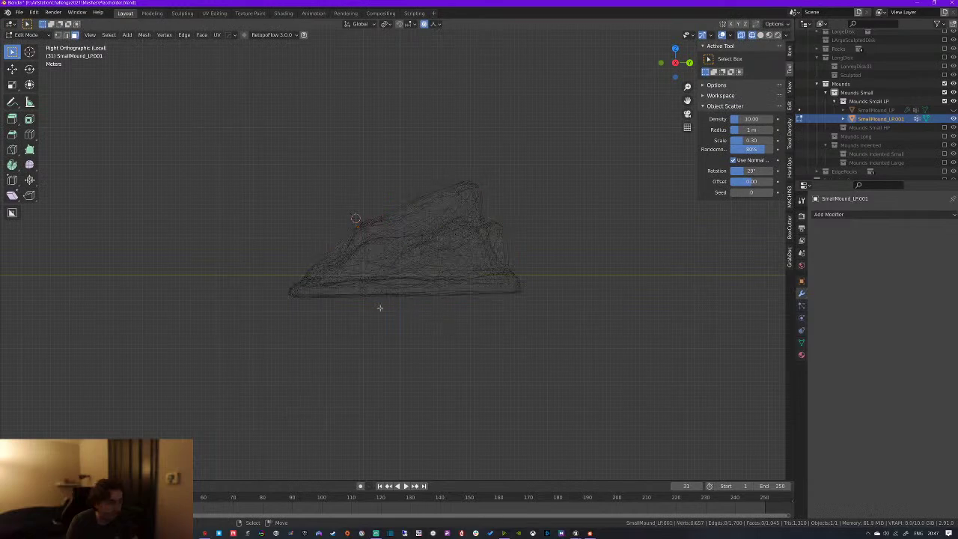
pyautogui.press('b')
pyautogui.moveTo(232, 285); pyautogui.dragTo(618, 428)
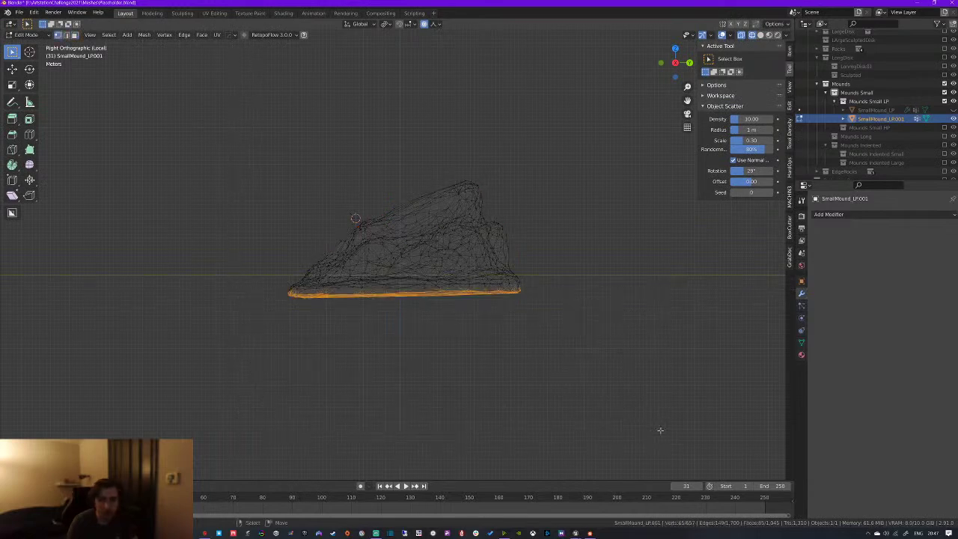
pyautogui.press('x')
pyautogui.click(550, 301)
pyautogui.hotkey('shift', 'z')
pyautogui.moveTo(517, 300)
pyautogui.mouseDown(button='middle')
pyautogui.moveTo(524, 311)
pyautogui.moveTo(606, 277)
pyautogui.moveTo(658, 295)
pyautogui.moveTo(723, 293)
pyautogui.moveTo(696, 297)
pyautogui.mouseUp(button='middle')
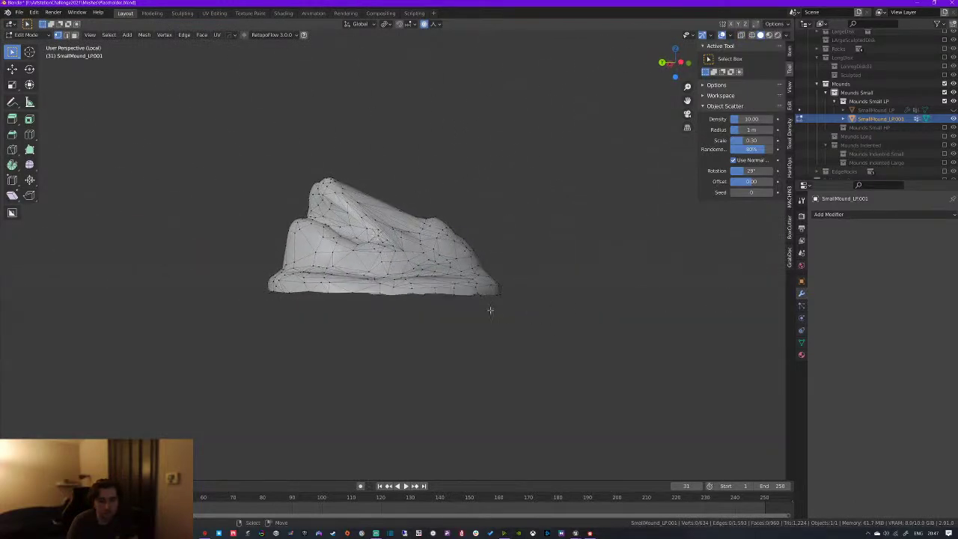
# Try to scale the mound's open bottom rim outward by about 1.33 using sharp proportional editing
pyautogui.press('s')
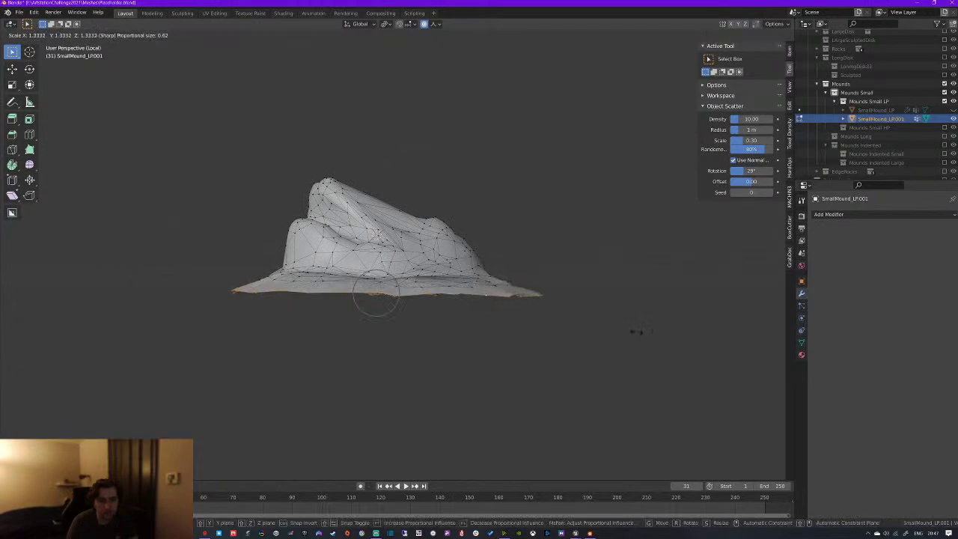
pyautogui.click(648, 327)
pyautogui.moveTo(648, 328); pyautogui.dragTo(423, 317, button='middle')
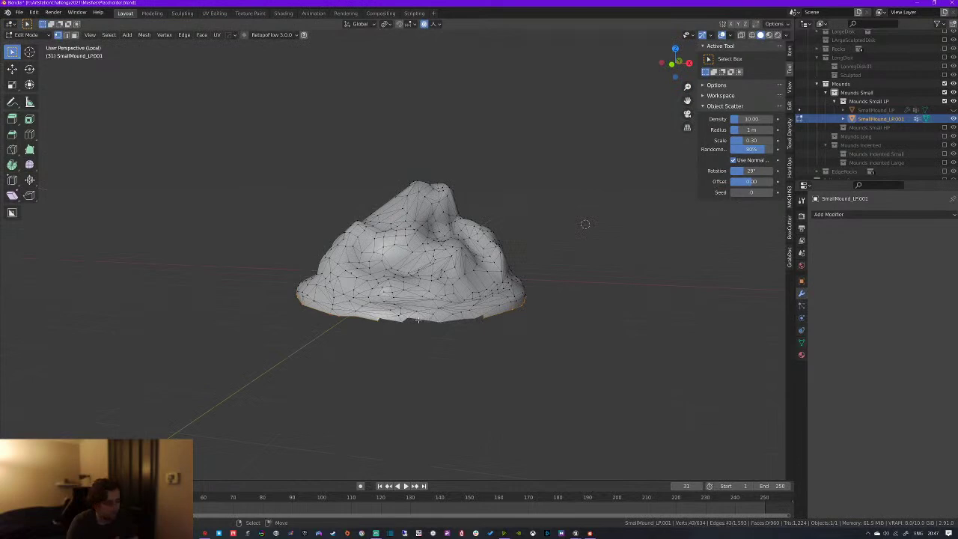
# Scale the mound's open bottom rim outward by about 1.2 with sharp proportional falloff of size 0.83, and return to Object Mode
pyautogui.moveTo(419, 321); pyautogui.dragTo(507, 335, button='middle')
pyautogui.press('s')
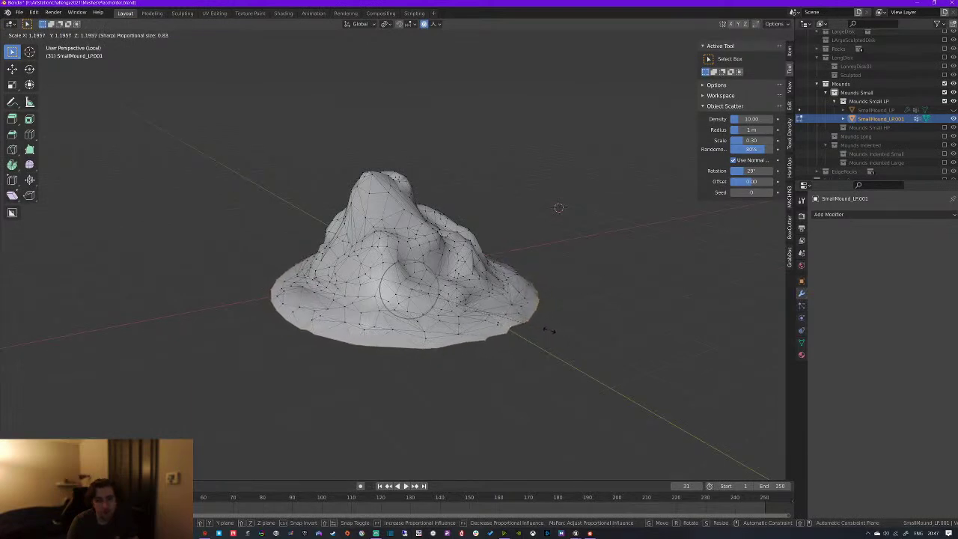
pyautogui.click(550, 330)
pyautogui.press('Tab')
pyautogui.moveTo(468, 304); pyautogui.dragTo(391, 354, button='middle')
pyautogui.moveTo(464, 330); pyautogui.dragTo(484, 296, button='middle')
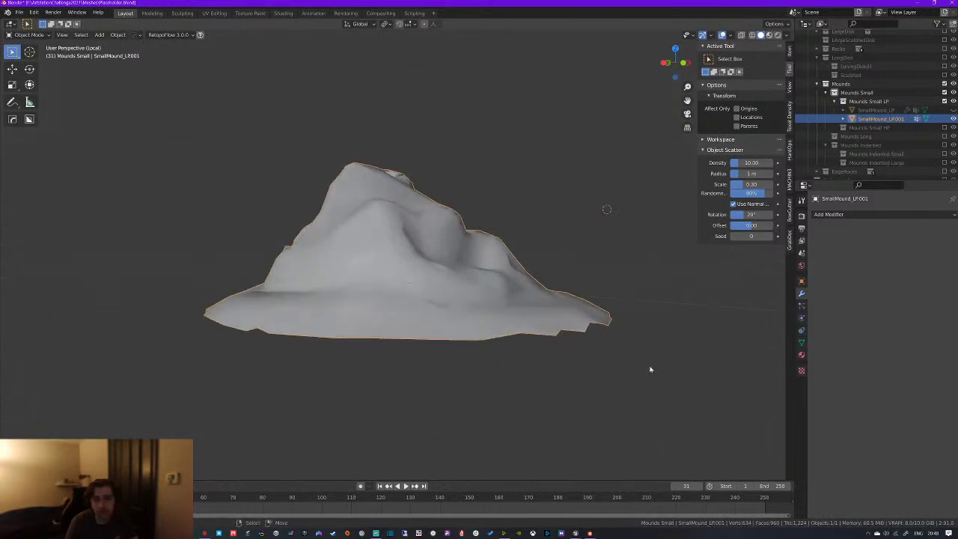
# Unhide SmallMound_LP and compare it with the flared SmallMound_LP.001, selecting each mesh in turn
pyautogui.moveTo(612, 364); pyautogui.dragTo(663, 368, button='middle')
pyautogui.click(953, 110)
pyautogui.moveTo(622, 254); pyautogui.dragTo(428, 331, button='middle')
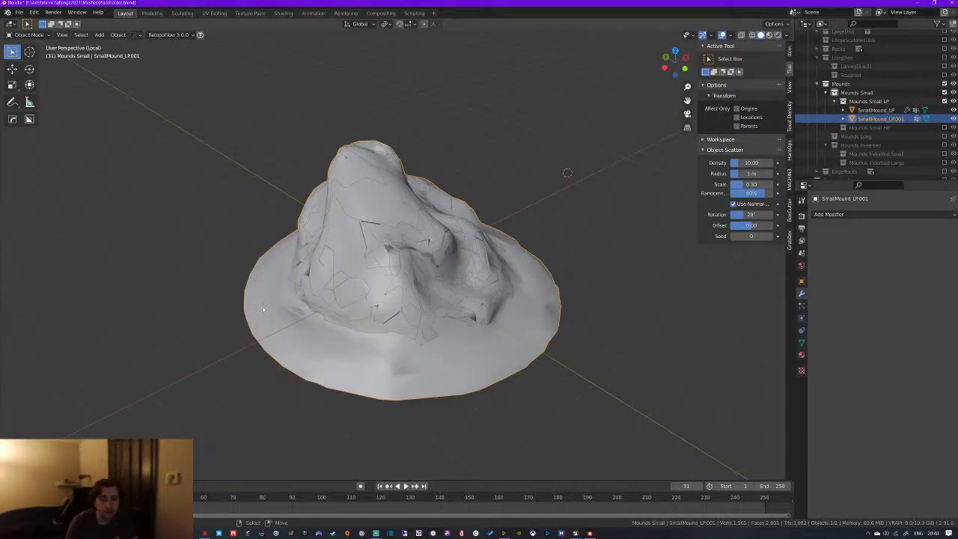
pyautogui.moveTo(496, 303); pyautogui.dragTo(487, 334, button='middle')
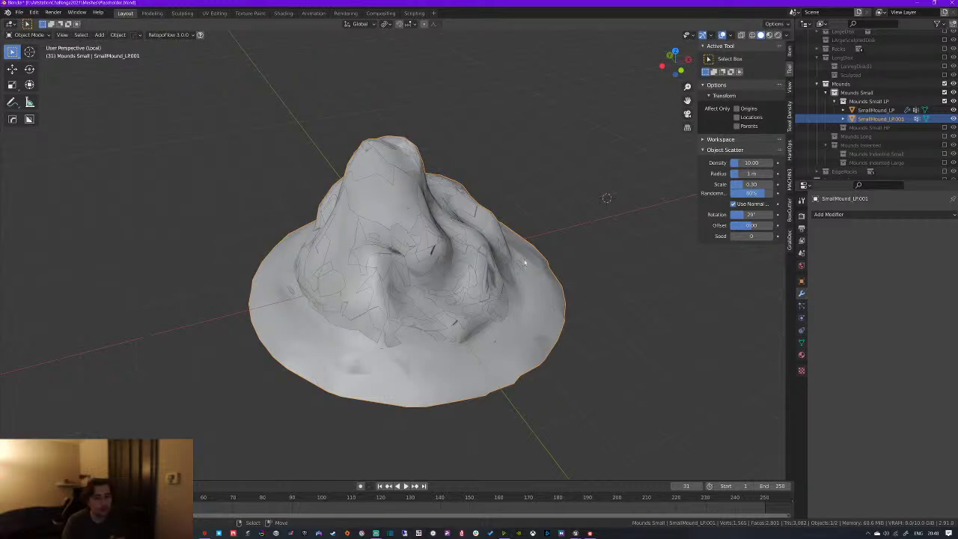
pyautogui.moveTo(515, 302); pyautogui.dragTo(454, 311, button='middle')
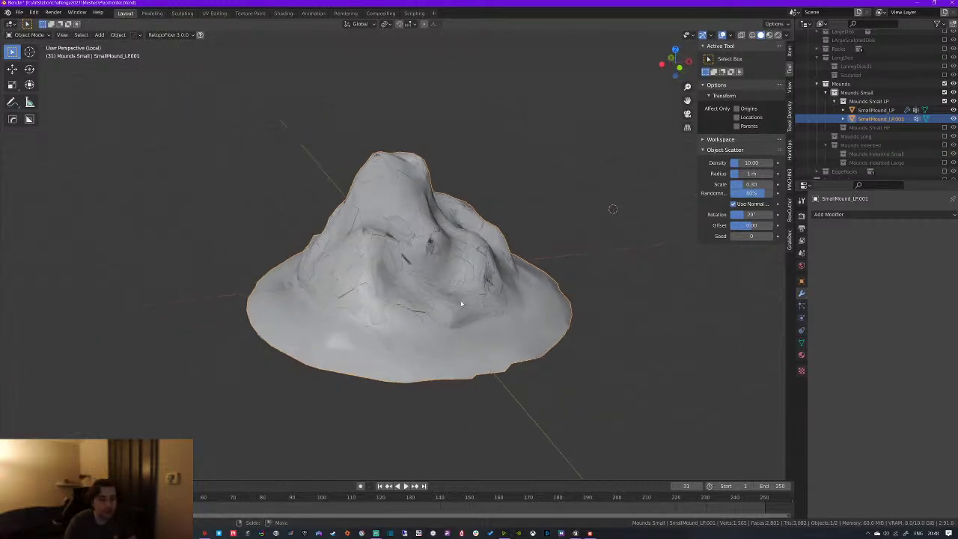
pyautogui.moveTo(532, 291); pyautogui.dragTo(446, 308, button='middle')
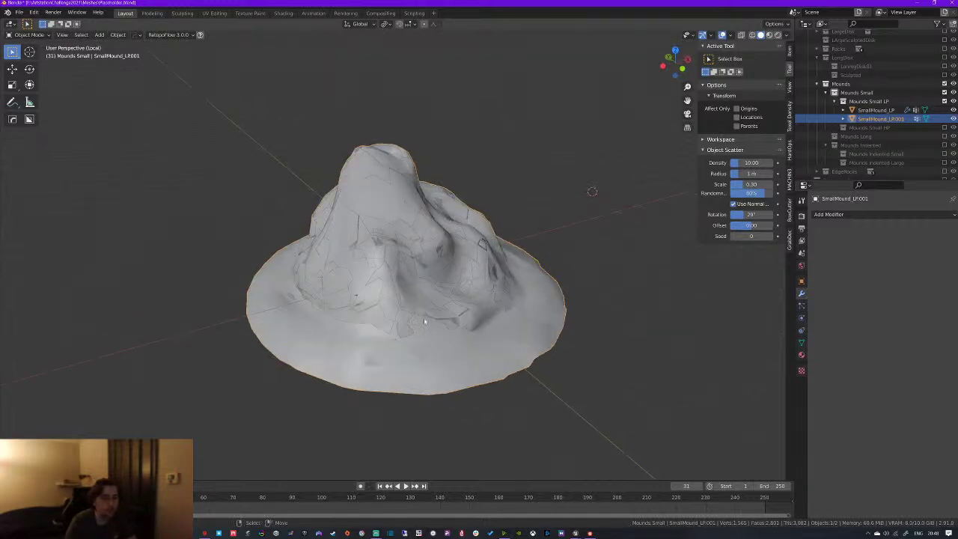
pyautogui.click(446, 308)
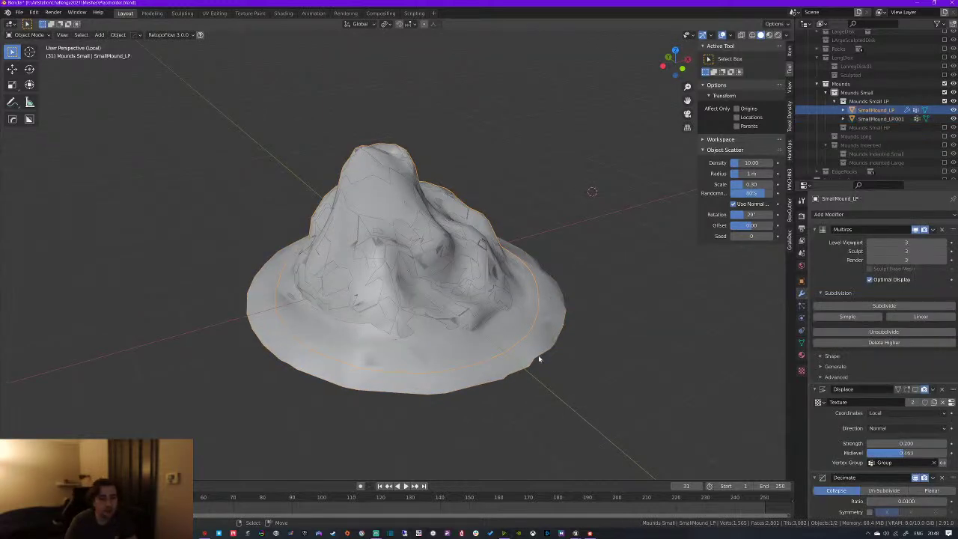
pyautogui.click(543, 308)
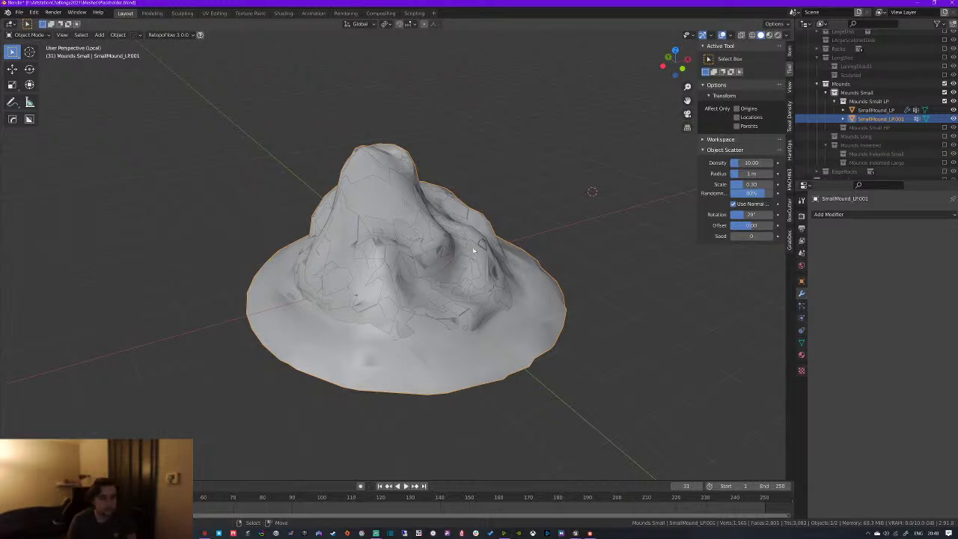
# Hide SmallMound_LP, leaving only the flared SmallMound_LP.001 in view, and save Placeholder.blend
pyautogui.click(954, 110)
pyautogui.moveTo(478, 304); pyautogui.dragTo(427, 254, button='middle')
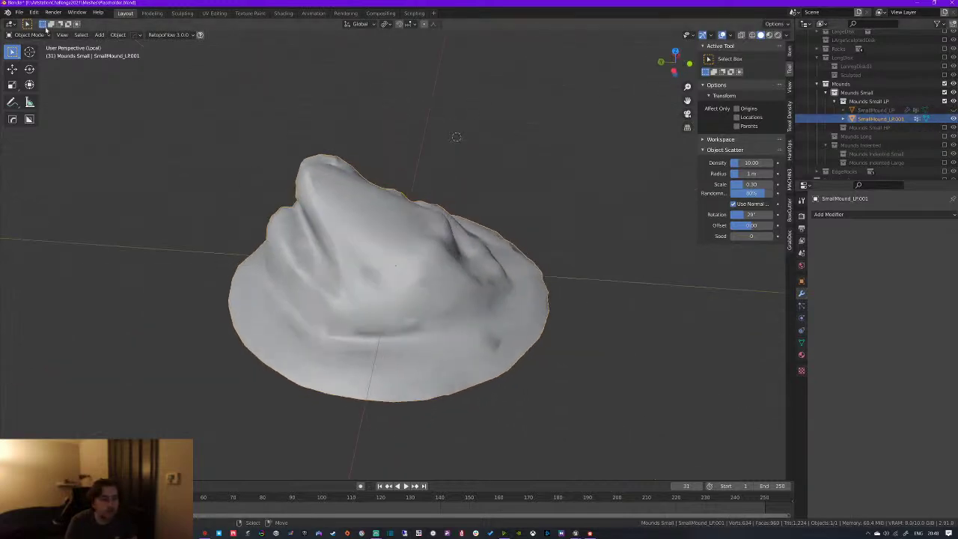
pyautogui.click(18, 13)
pyautogui.click(40, 71)
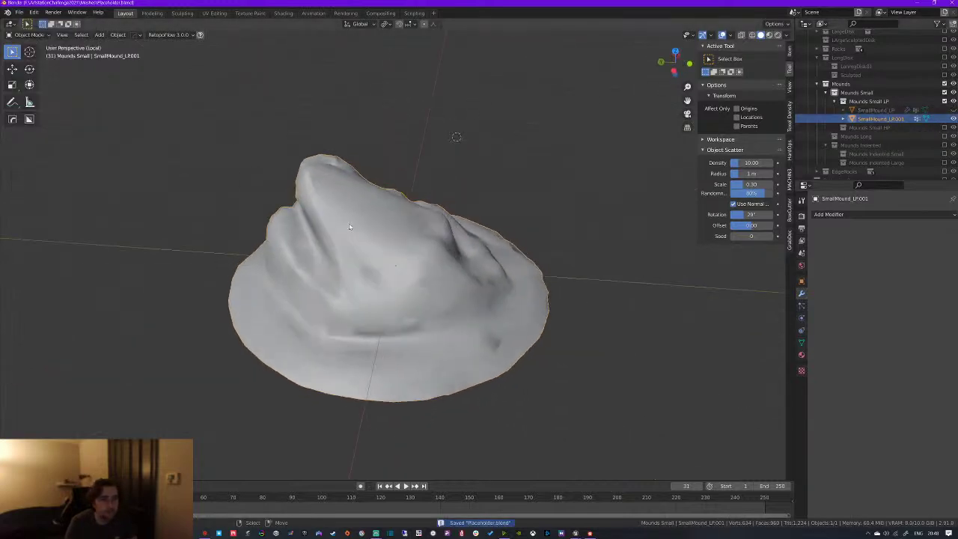
# Start an FBX export of the selected flared mound and browse the ArtstationChallenge2021 and Meshes folders for a destination
pyautogui.hotkey('ctrl', 'shift', 'e')
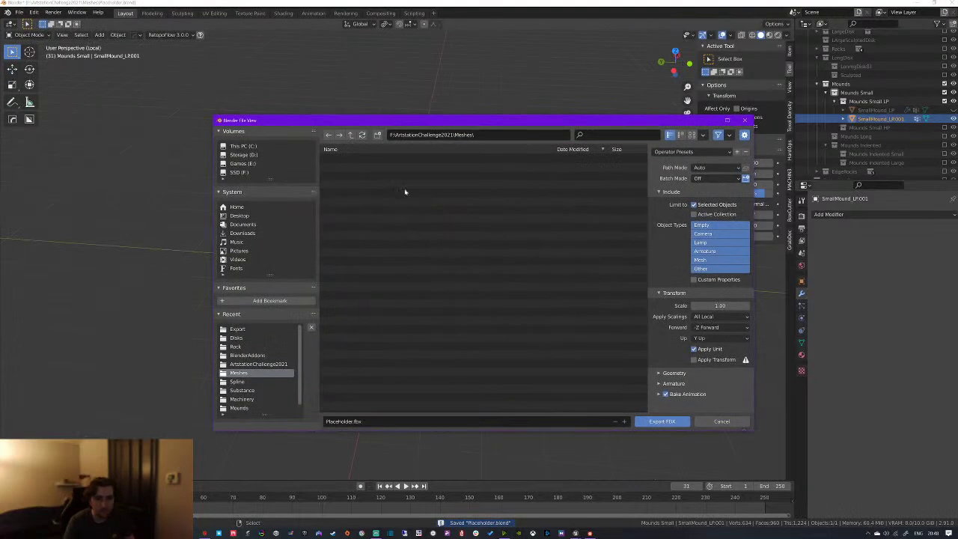
pyautogui.click(351, 135)
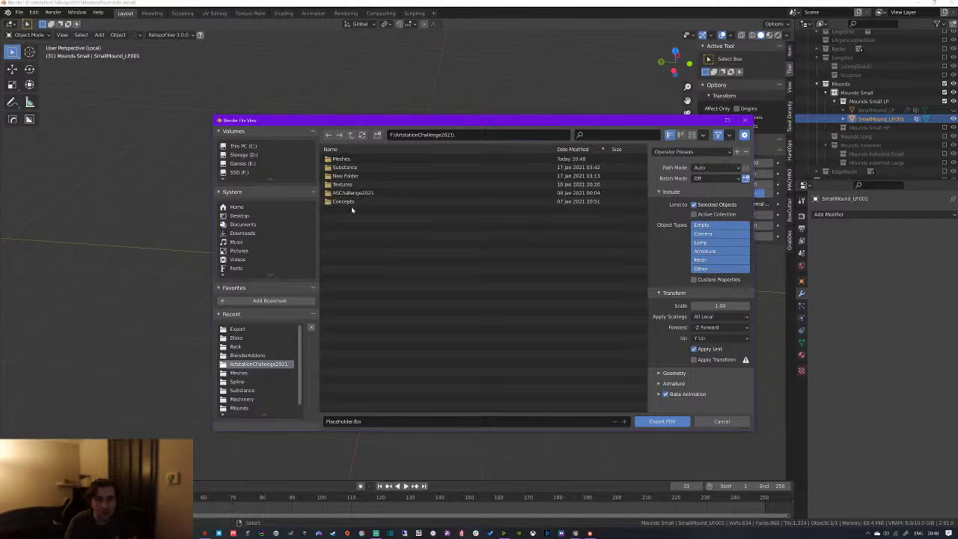
pyautogui.click(352, 158)
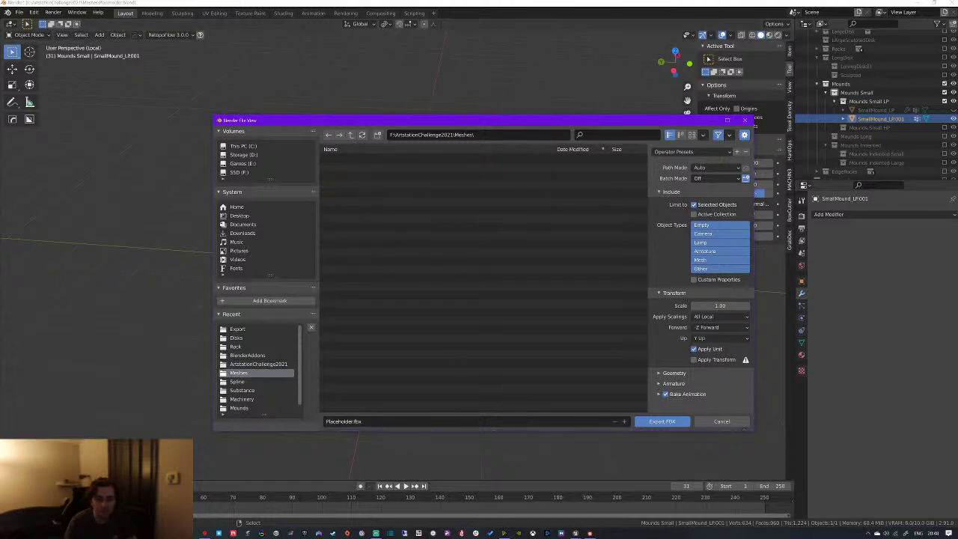
# Switch to the Unreal Editor, show the Content root folder, and look over the landscape and lakes in the level
pyautogui.click(577, 517)
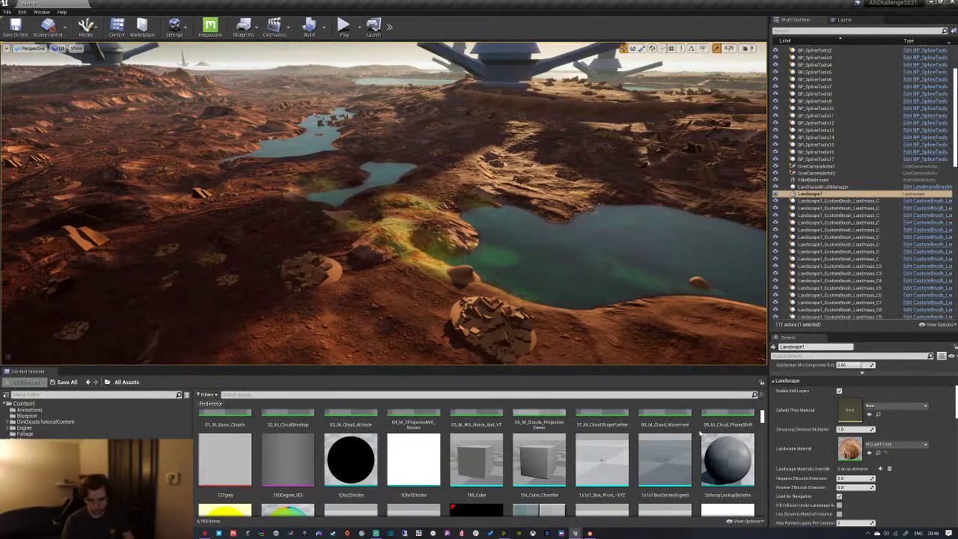
pyautogui.scroll(-1, 341, 449)
pyautogui.click(24, 404)
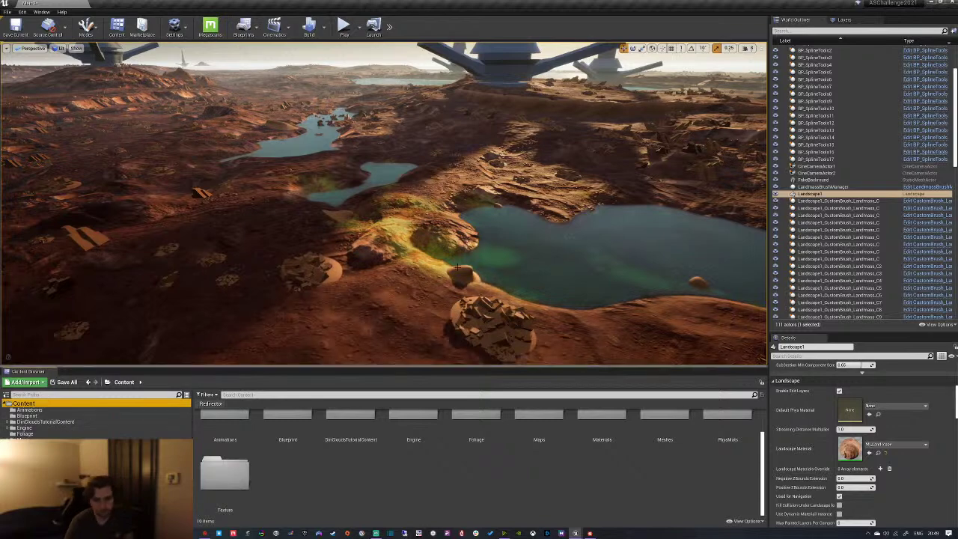
pyautogui.moveTo(263, 366); pyautogui.dragTo(263, 365)
pyautogui.click(568, 237)
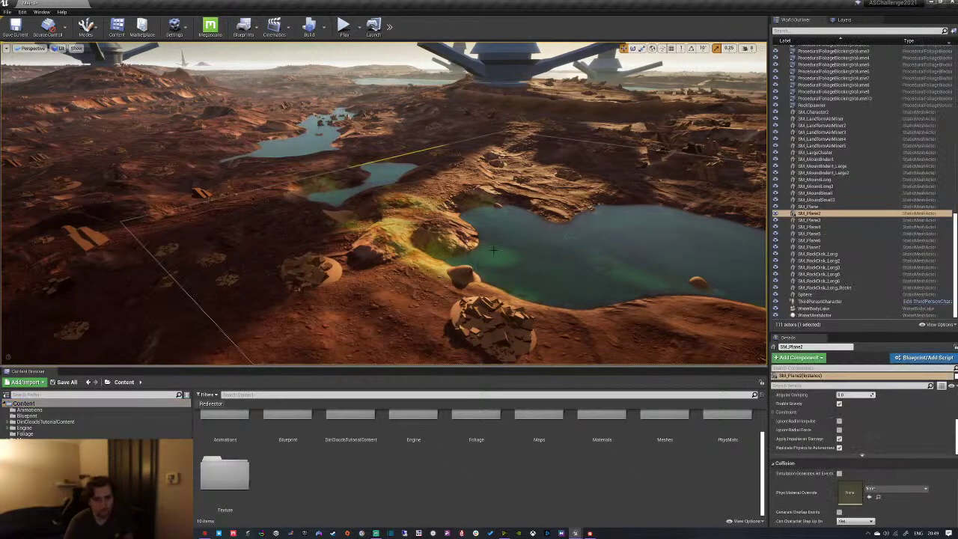
pyautogui.press('f')
pyautogui.moveTo(554, 267)
pyautogui.mouseDown(button='right')
pyautogui.moveTo(525, 262)
pyautogui.moveTo(554, 267)
pyautogui.mouseUp(button='right')
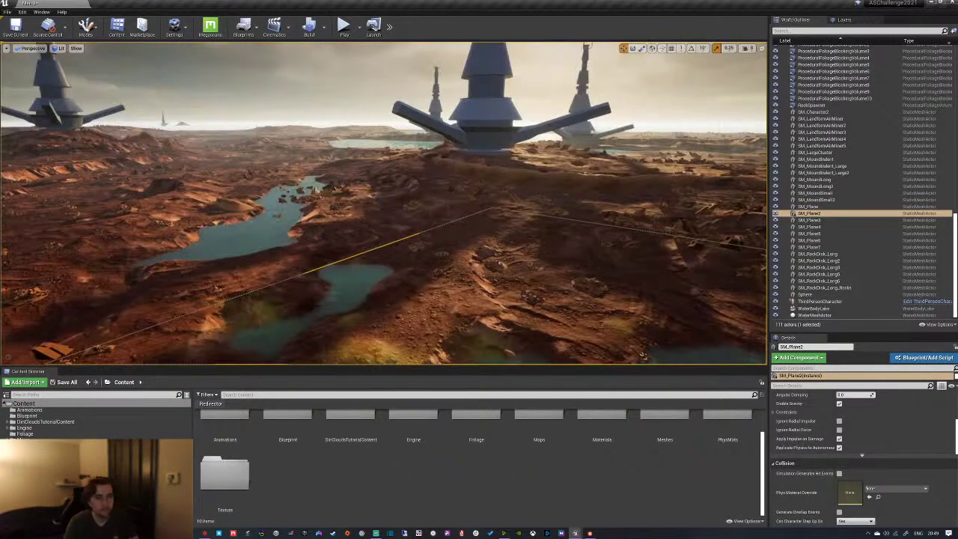
pyautogui.press('Escape')
pyautogui.moveTo(479, 225); pyautogui.dragTo(274, 252, button='right')
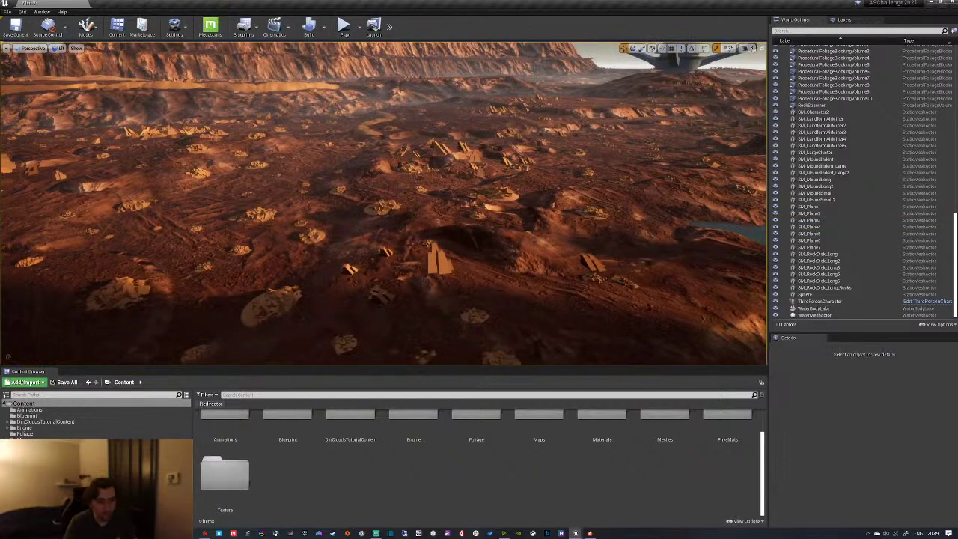
pyautogui.press('w')
pyautogui.moveTo(384, 204); pyautogui.dragTo(480, 217, button='right')
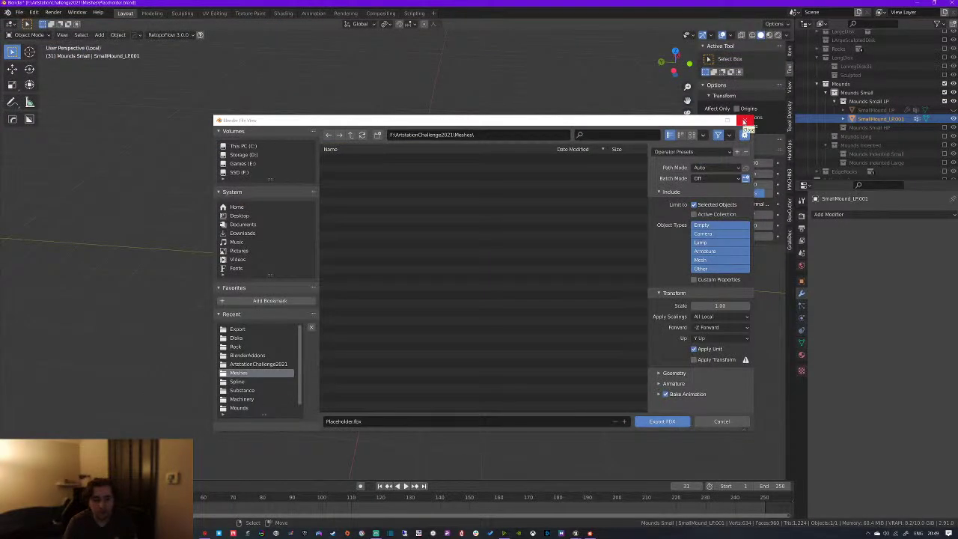
# Return to Blender's FBX export dialog and look through the recent folders for the project's mound meshes
pyautogui.click(380, 245)
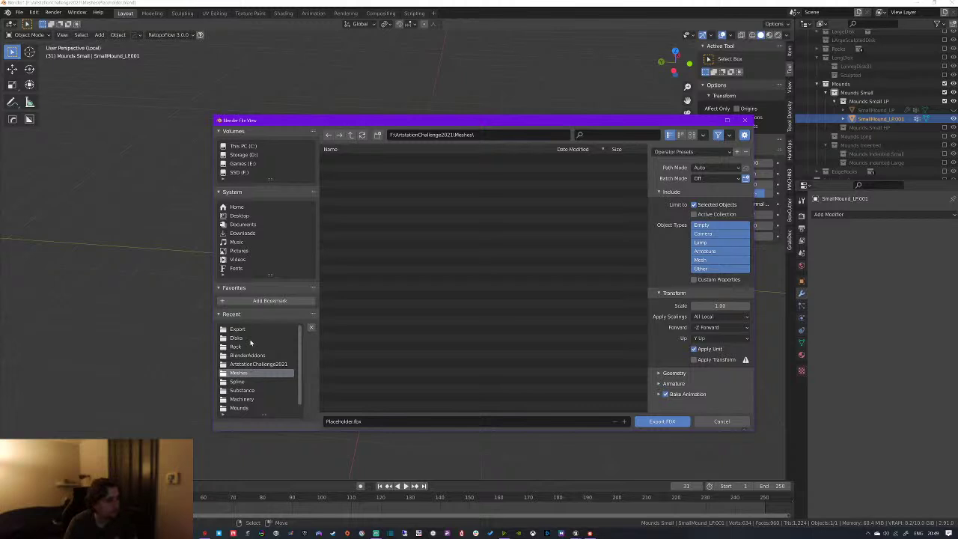
pyautogui.click(236, 336)
pyautogui.click(236, 330)
pyautogui.click(239, 339)
pyautogui.click(240, 348)
pyautogui.click(237, 337)
pyautogui.click(238, 347)
pyautogui.click(244, 364)
pyautogui.click(253, 355)
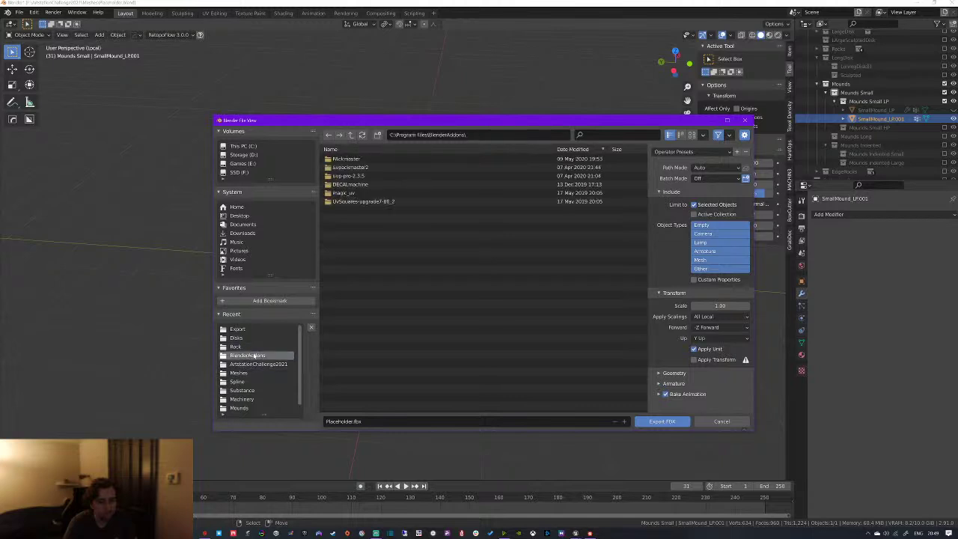
# Export the flared mound over SM_MoundSmall.fbx in the Mounds folder of the project's Content/Meshes/Rocks directory
pyautogui.click(253, 338)
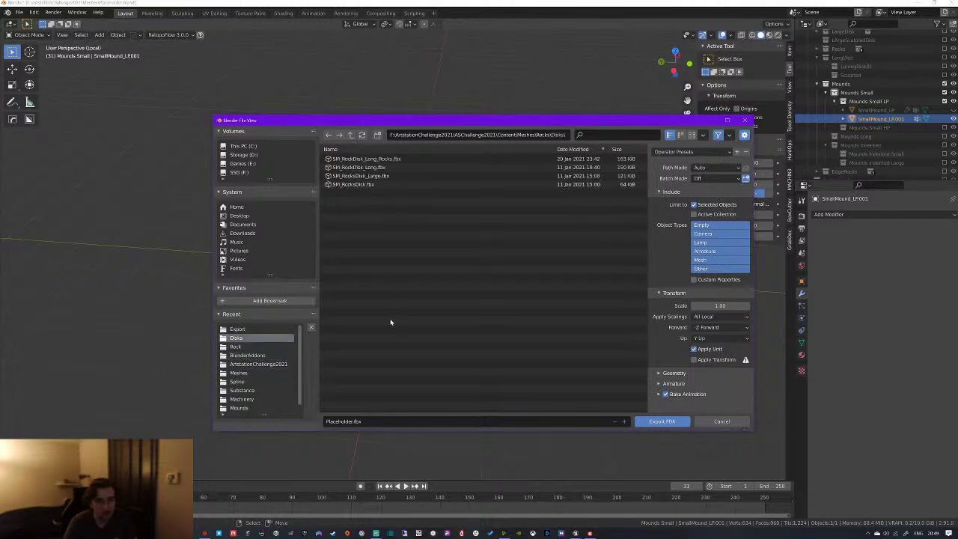
pyautogui.click(352, 136)
pyautogui.click(364, 194)
pyautogui.doubleClick(364, 193)
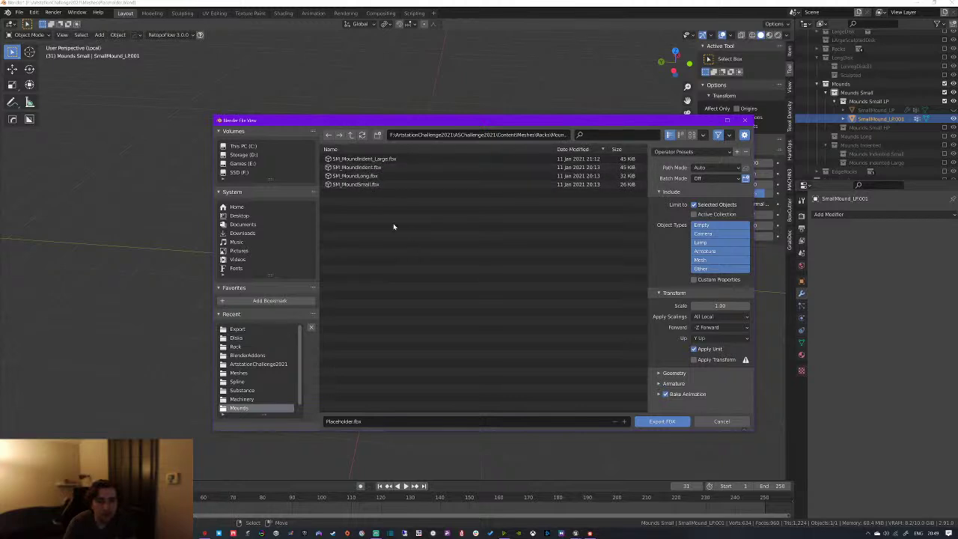
pyautogui.doubleClick(380, 185)
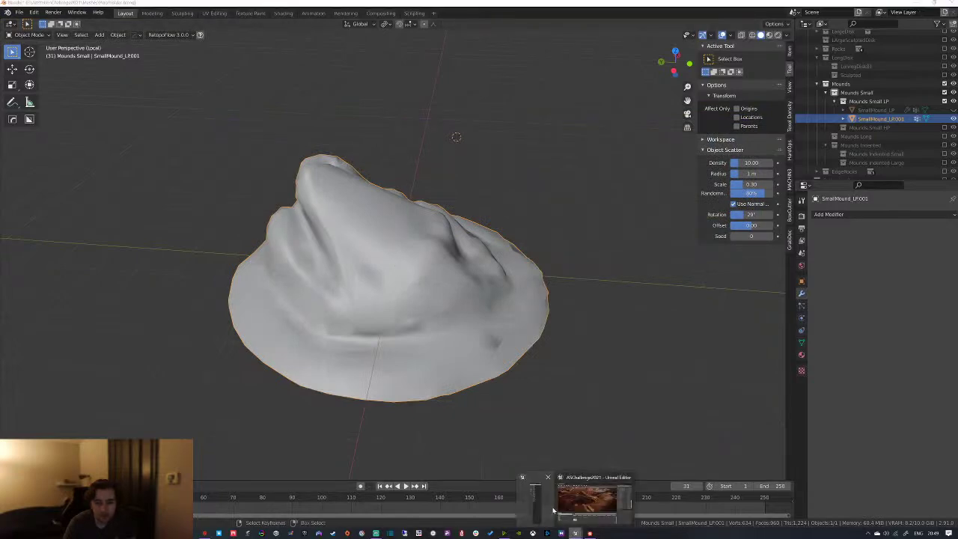
# Switch to the Unreal Editor, import the changed source file, and inspect the small mounds beside the lake
pyautogui.click(576, 533)
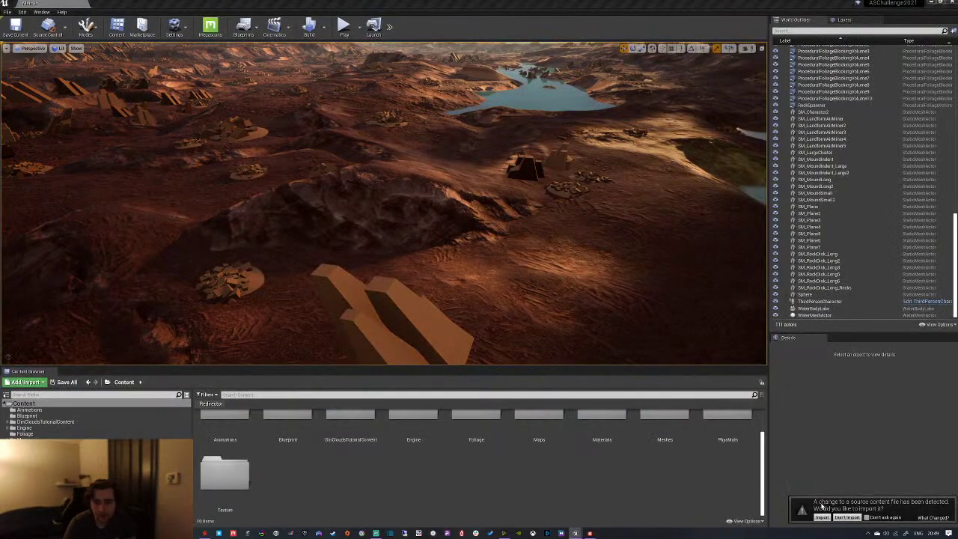
pyautogui.click(822, 518)
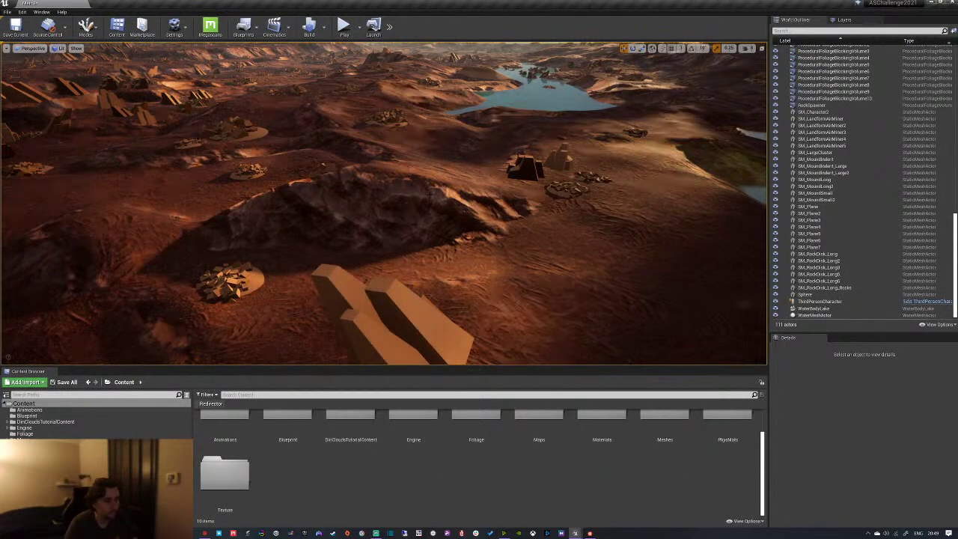
pyautogui.moveTo(384, 202); pyautogui.dragTo(425, 214, button='right')
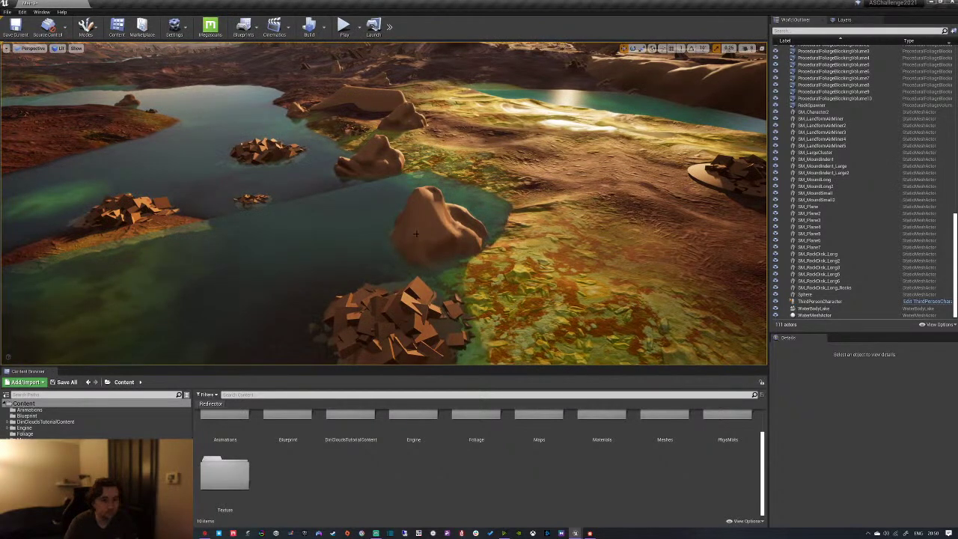
pyautogui.click(417, 228)
pyautogui.press('Escape')
pyautogui.moveTo(417, 229); pyautogui.dragTo(388, 178, button='right')
pyautogui.press('w')
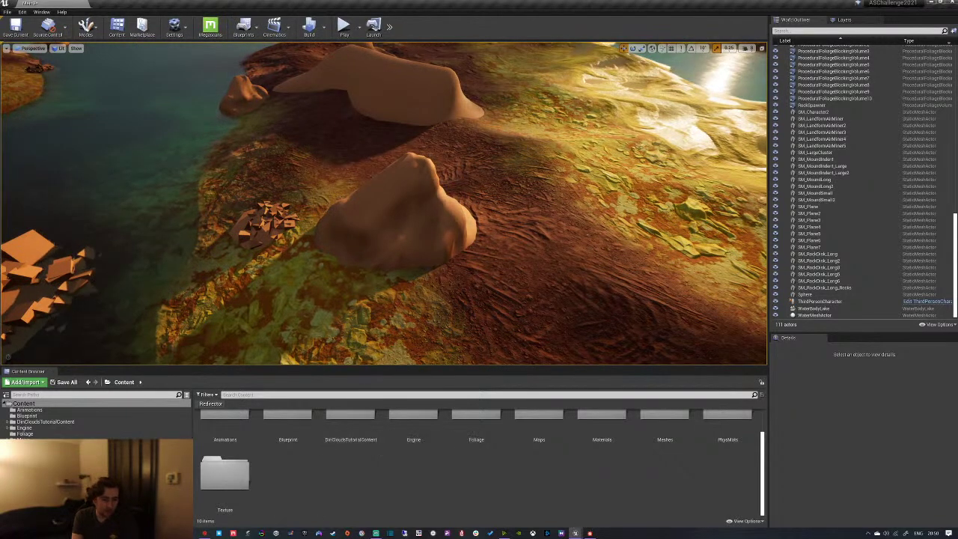
# Switch back to Blender and show the Mounds Small HP collection in place of Mounds Small LP
pyautogui.click(162, 533)
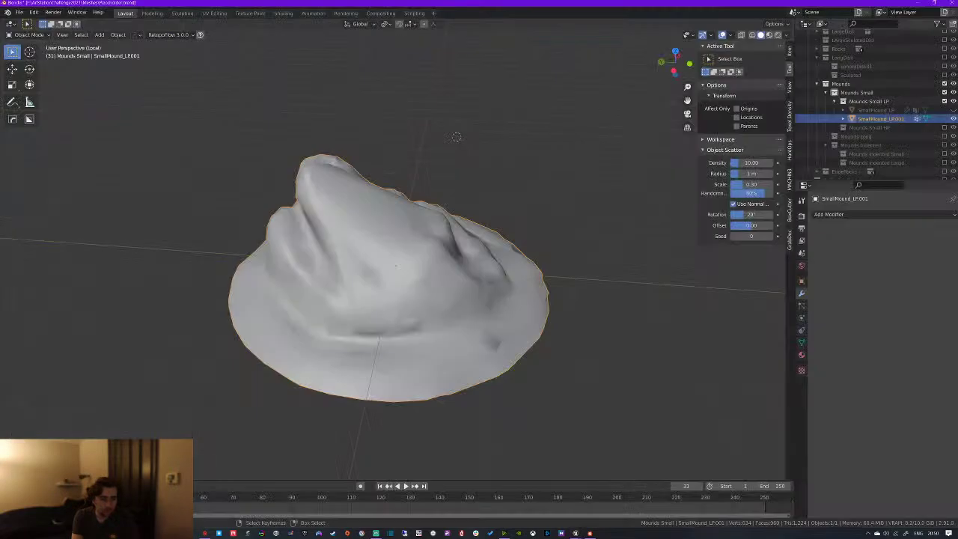
pyautogui.moveTo(374, 277)
pyautogui.mouseDown(button='middle')
pyautogui.moveTo(488, 338)
pyautogui.moveTo(520, 317)
pyautogui.moveTo(450, 252)
pyautogui.moveTo(391, 278)
pyautogui.mouseUp(button='middle')
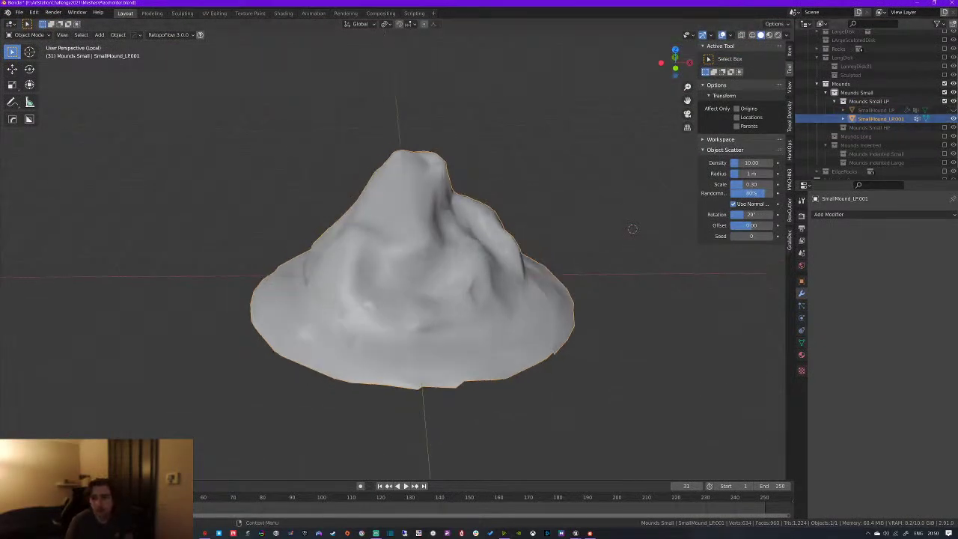
pyautogui.click(944, 127)
pyautogui.moveTo(517, 203); pyautogui.dragTo(659, 239, button='middle')
pyautogui.click(944, 101)
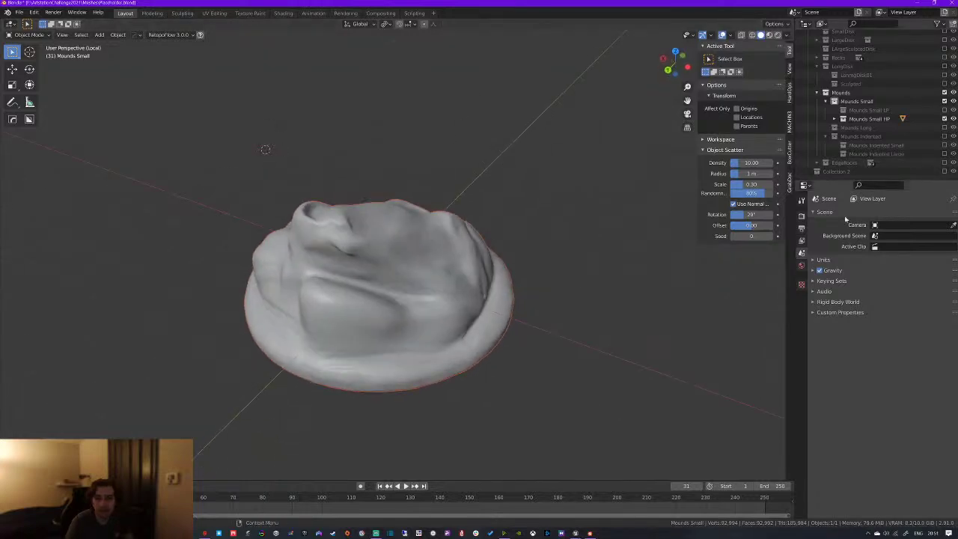
# Examine SmallMound_HP with its Displace modifier shown, turn the modifier's viewport display off, and show Mounds Small LP in its place
pyautogui.click(430, 319)
pyautogui.click(917, 389)
pyautogui.moveTo(450, 314); pyautogui.dragTo(629, 248, button='middle')
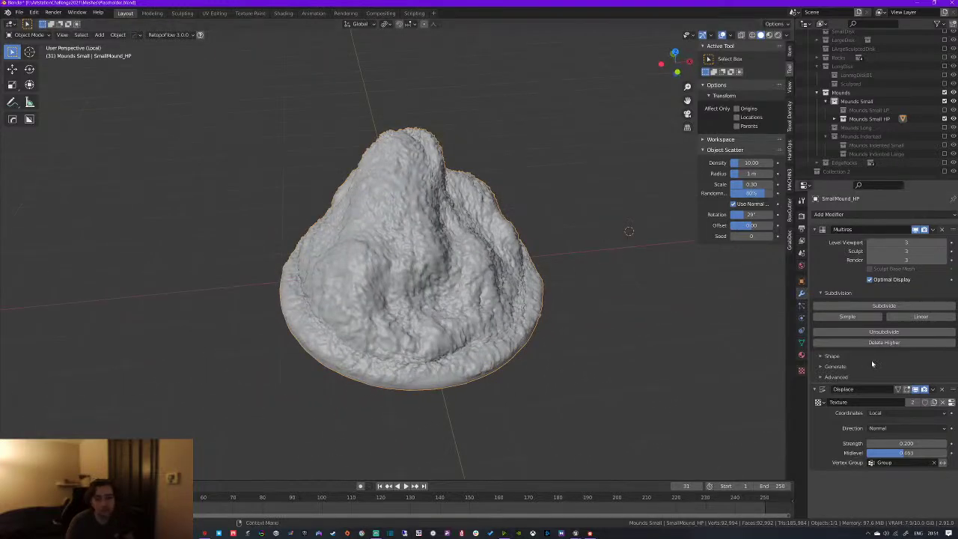
pyautogui.click(916, 389)
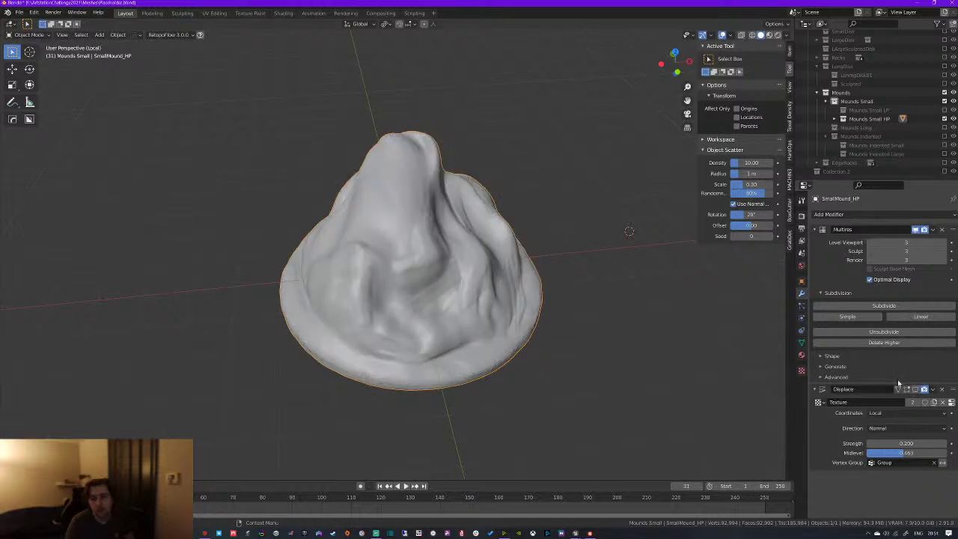
pyautogui.click(944, 119)
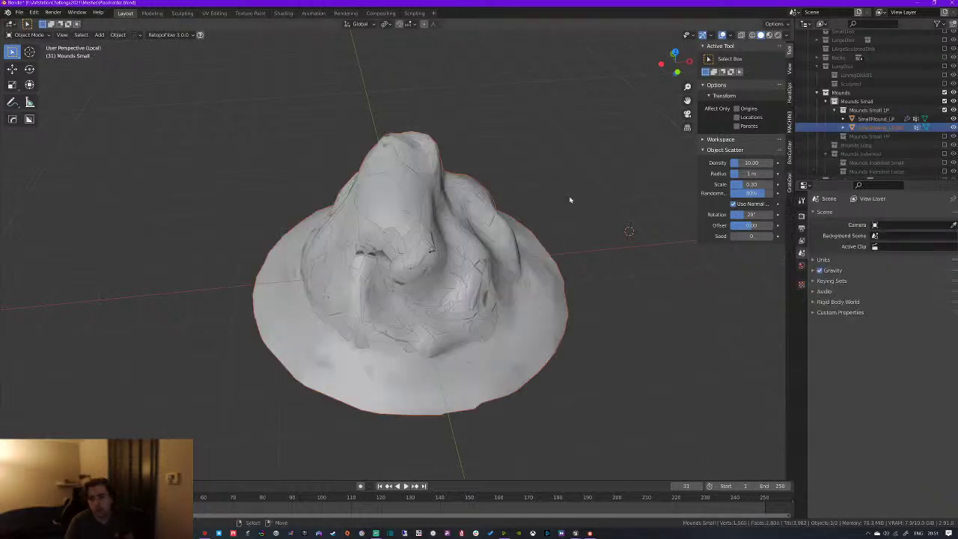
pyautogui.moveTo(569, 199); pyautogui.dragTo(494, 346, button='middle')
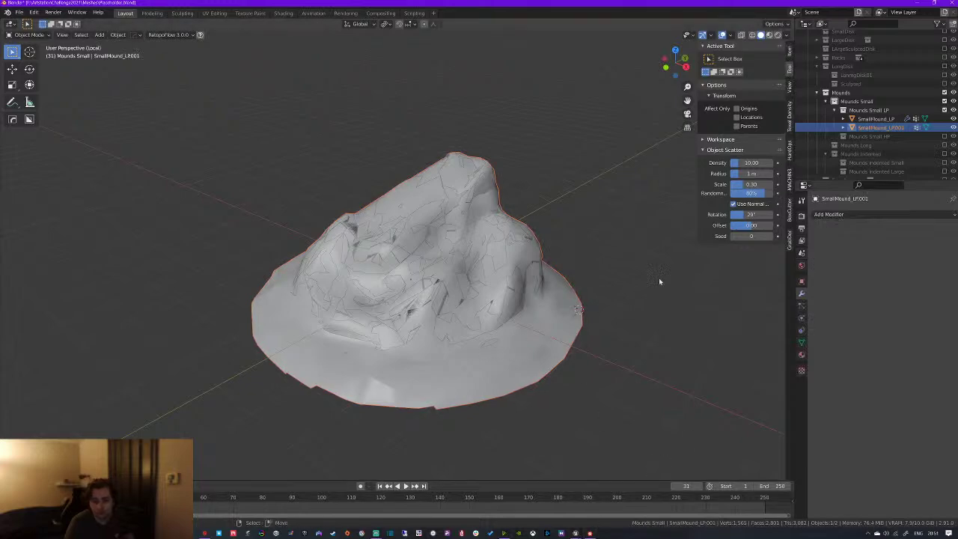
# Switch to the Unreal Editor, open the Materials folder under Content, and look through its materials
pyautogui.click(590, 532)
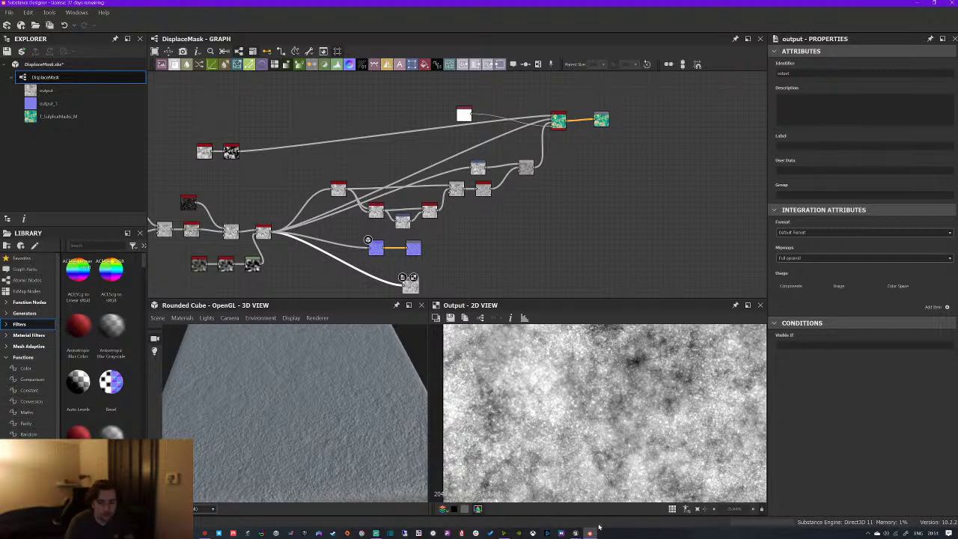
pyautogui.click(576, 532)
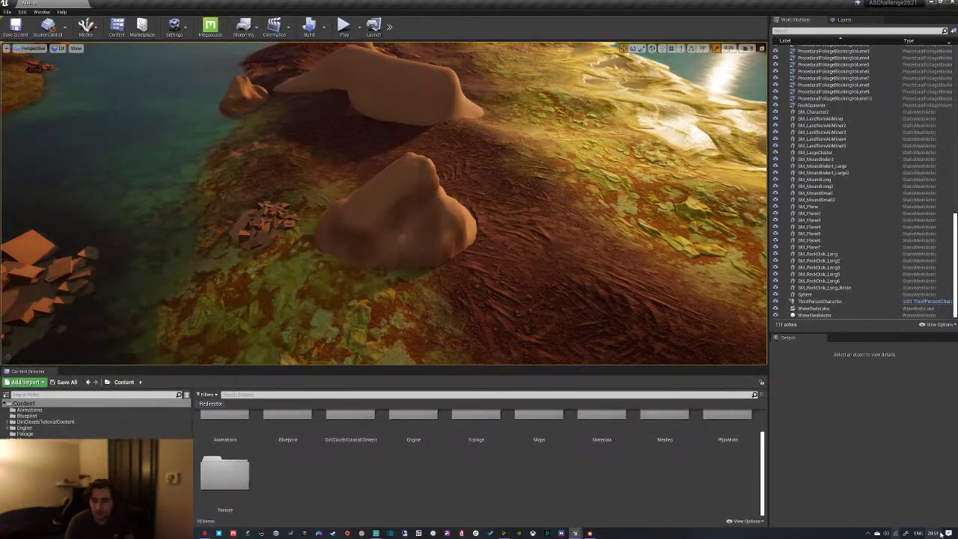
pyautogui.click(942, 533)
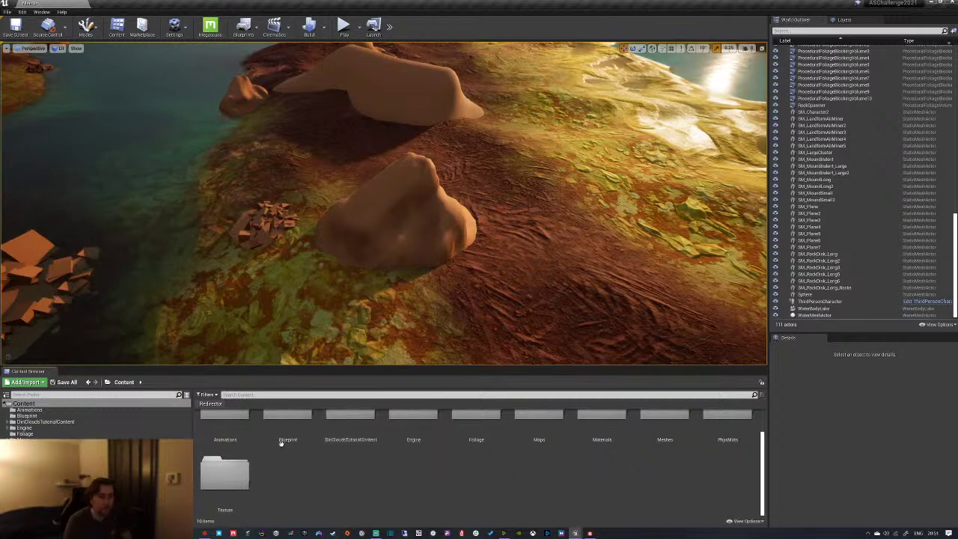
pyautogui.scroll(1, 315, 458)
pyautogui.scroll(2, 310, 458)
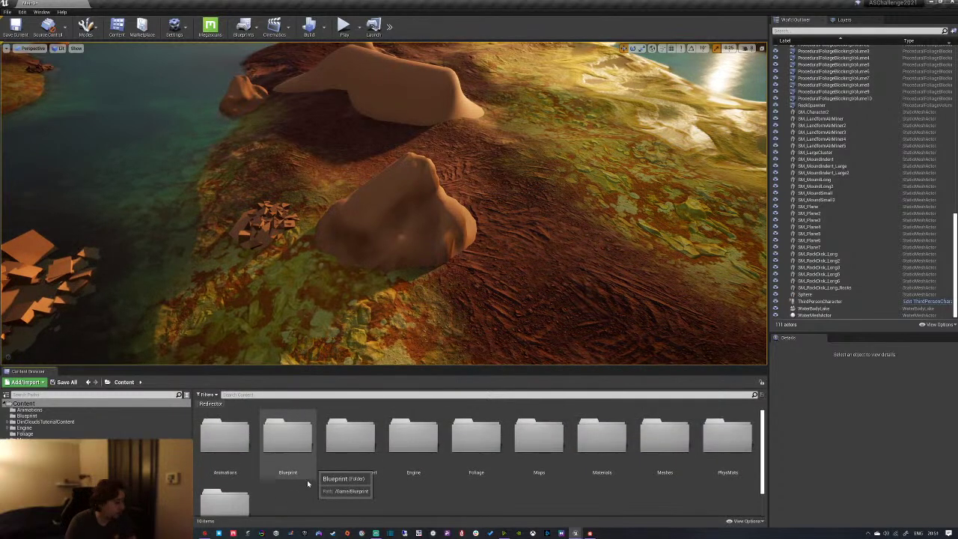
pyautogui.scroll(-3, 363, 460)
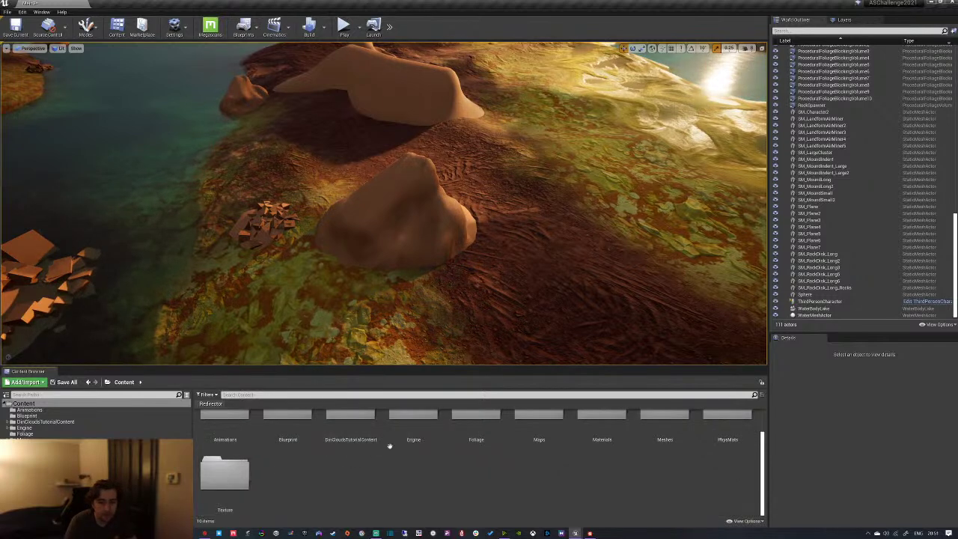
pyautogui.scroll(3, 359, 453)
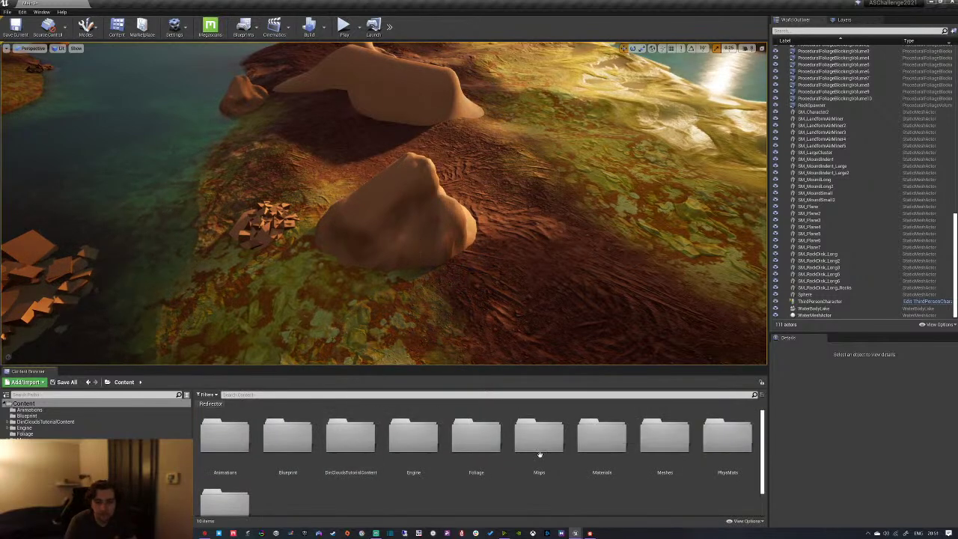
pyautogui.doubleClick(602, 441)
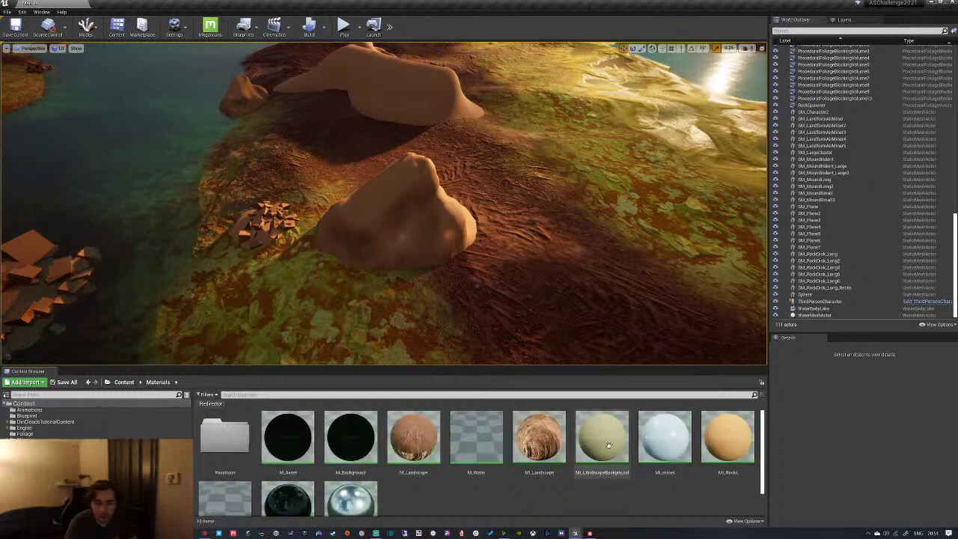
pyautogui.scroll(-2, 440, 474)
pyautogui.scroll(2, 442, 487)
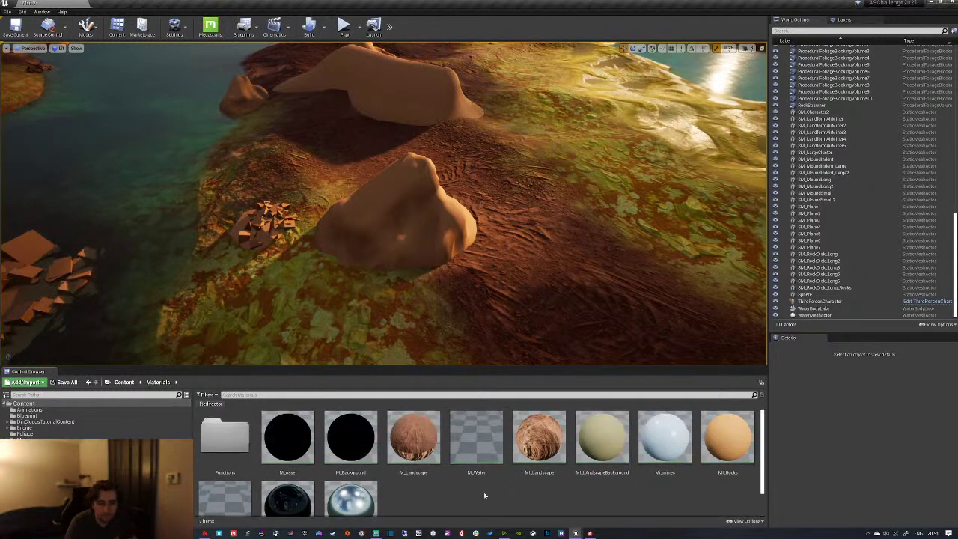
pyautogui.scroll(-1, 439, 489)
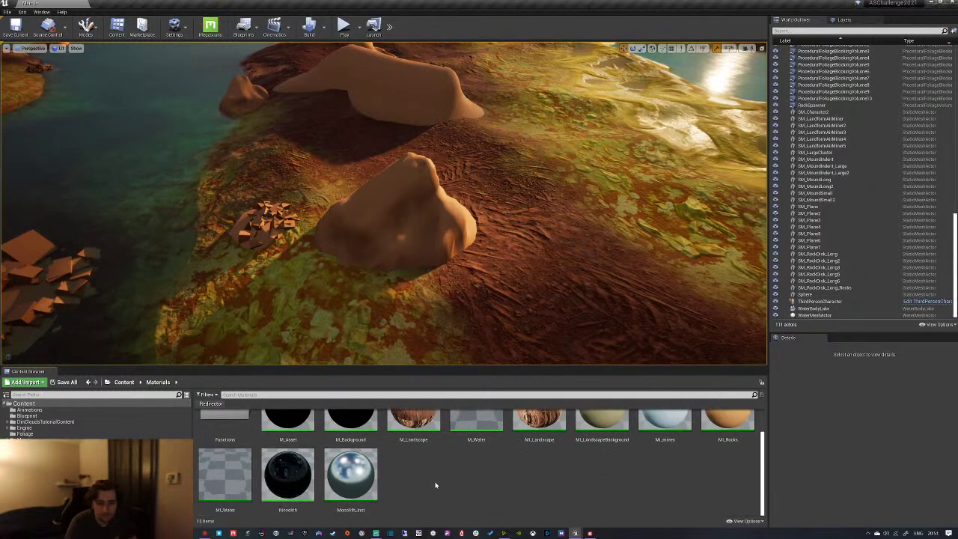
pyautogui.rightClick(435, 487)
pyautogui.moveTo(452, 437)
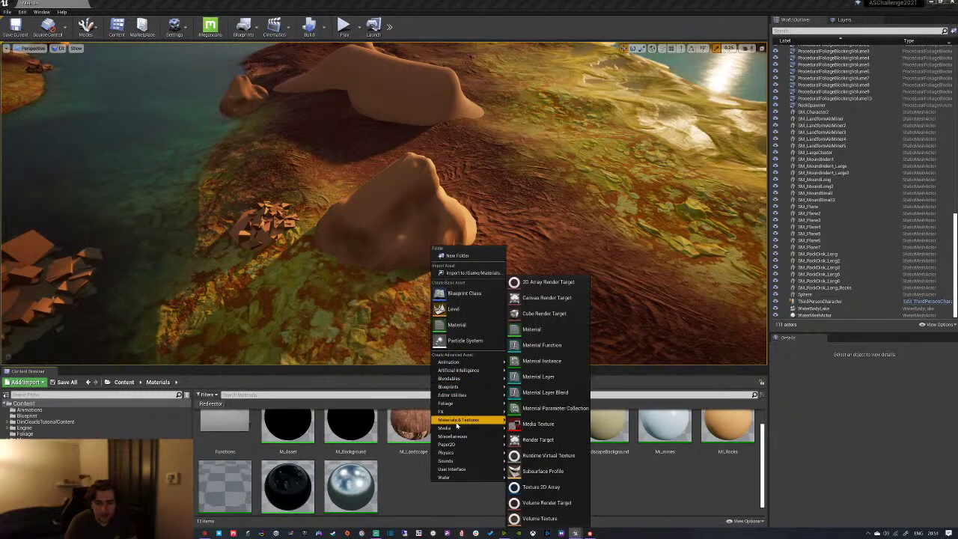
pyautogui.click(397, 477)
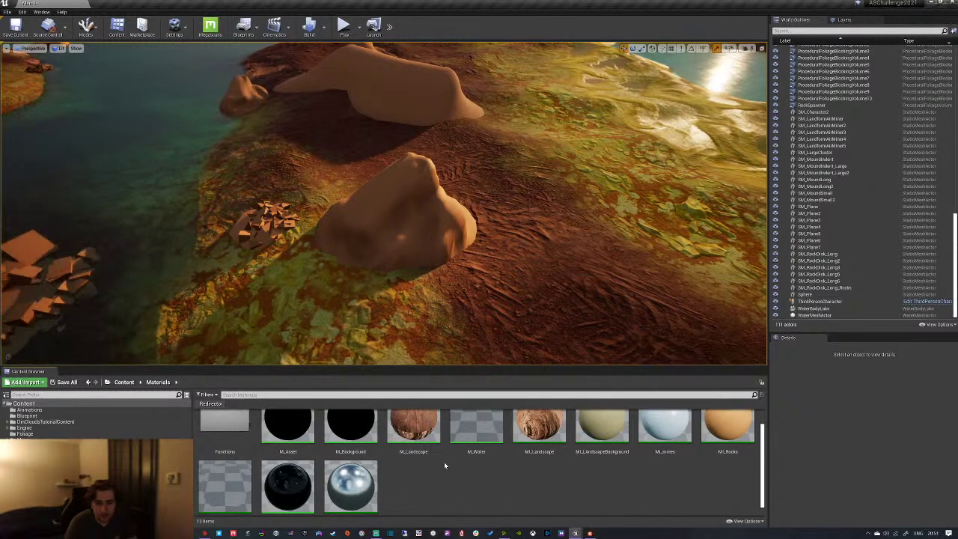
pyautogui.scroll(-1, 427, 481)
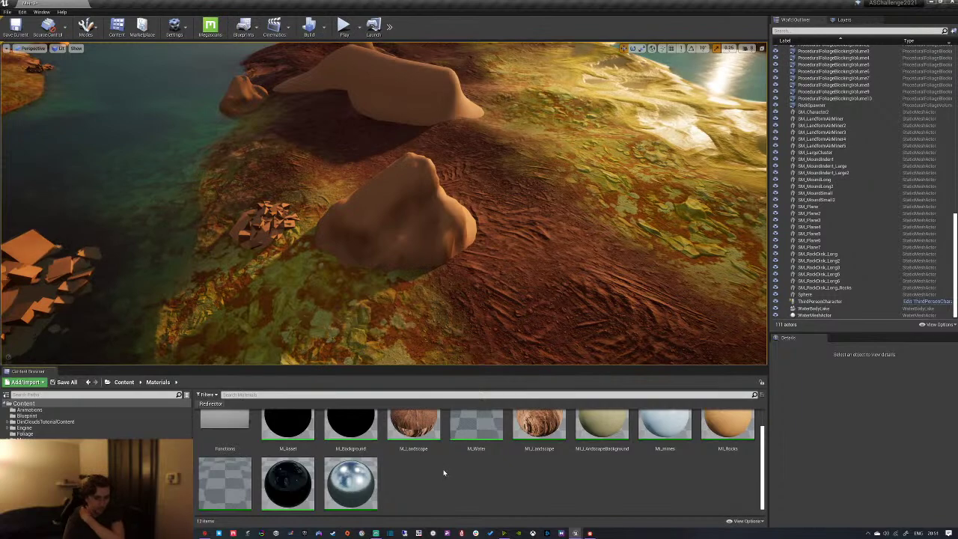
# Enter Mesh Paint mode, select the long mound SM_MoundLong, and return to the normal selection mode with nothing selected
pyautogui.click(99, 26)
pyautogui.click(112, 76)
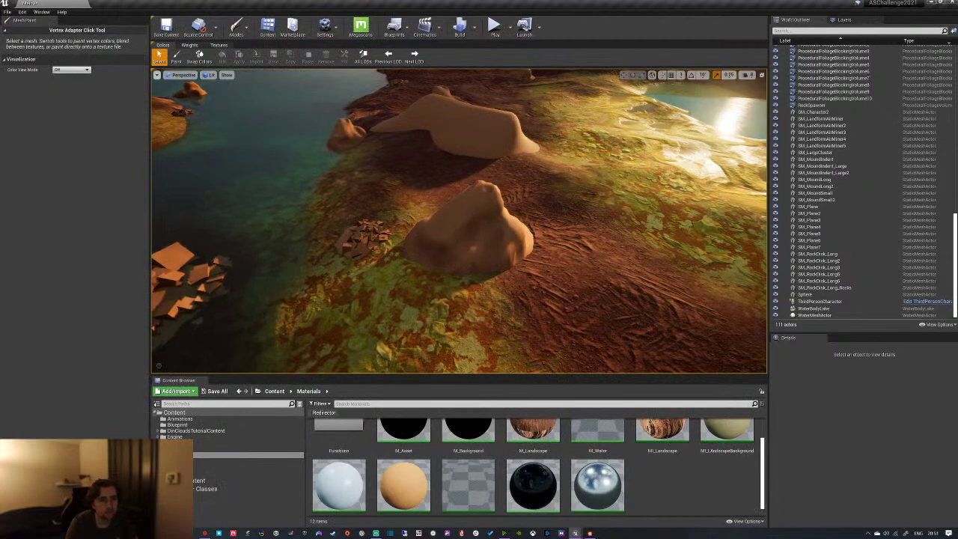
pyautogui.click(490, 234)
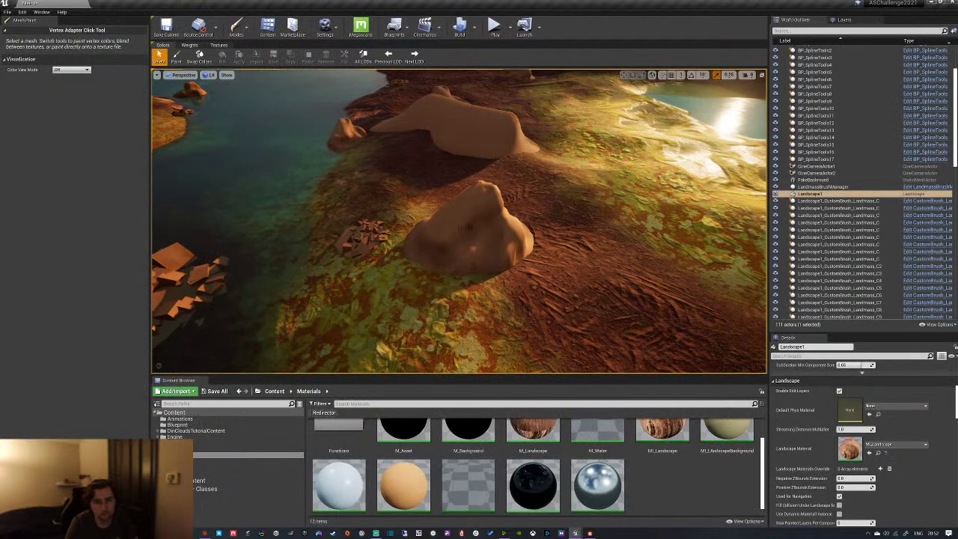
pyautogui.click(484, 149)
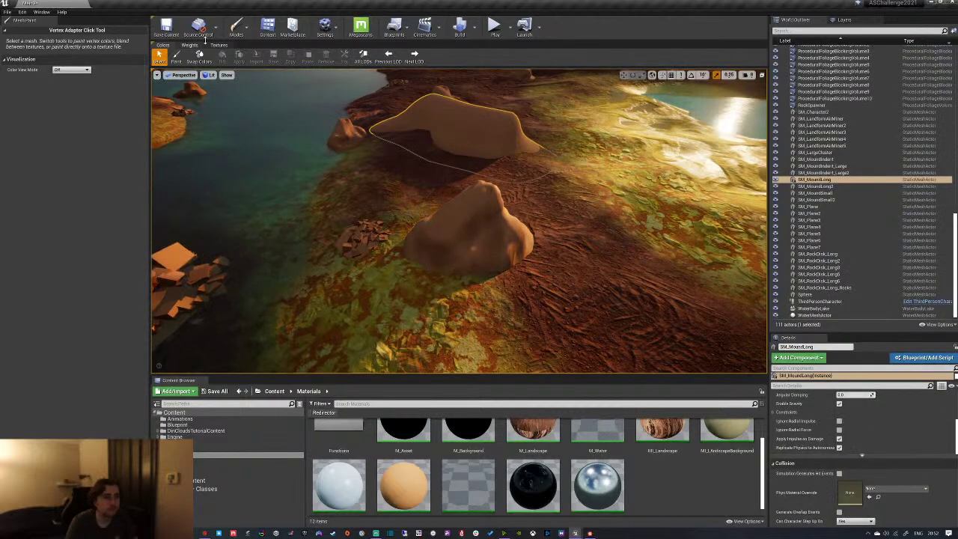
pyautogui.hotkey('shift', '1')
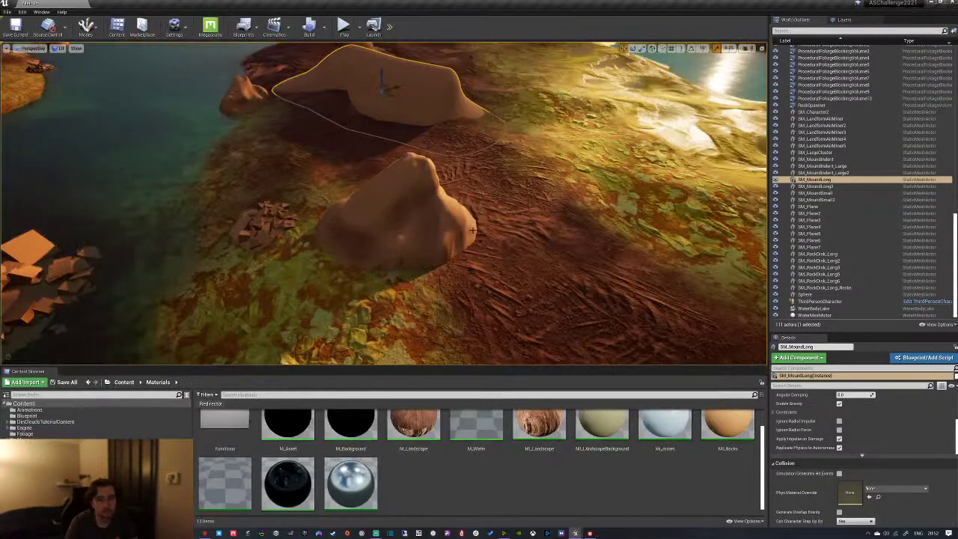
pyautogui.press('Escape')
# Examine the small mound beside the lake and the mounds around the yellow sulphur pool in the level
pyautogui.click(430, 229)
pyautogui.moveTo(430, 230); pyautogui.dragTo(210, 224, button='right')
pyautogui.moveTo(390, 225)
pyautogui.mouseDown(button='right')
pyautogui.moveTo(322, 180)
pyautogui.moveTo(314, 187)
pyautogui.moveTo(382, 240)
pyautogui.moveTo(381, 225)
pyautogui.moveTo(329, 232)
pyautogui.moveTo(344, 269)
pyautogui.moveTo(428, 295)
pyautogui.moveTo(423, 239)
pyautogui.moveTo(457, 225)
pyautogui.moveTo(466, 281)
pyautogui.mouseUp(button='right')
pyautogui.press('Escape')
pyautogui.press('w')
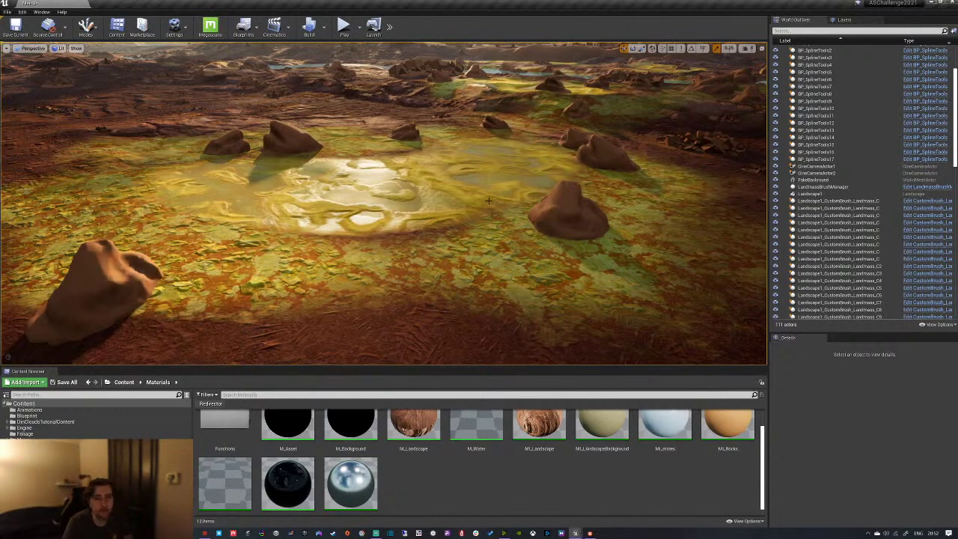
pyautogui.click(538, 220)
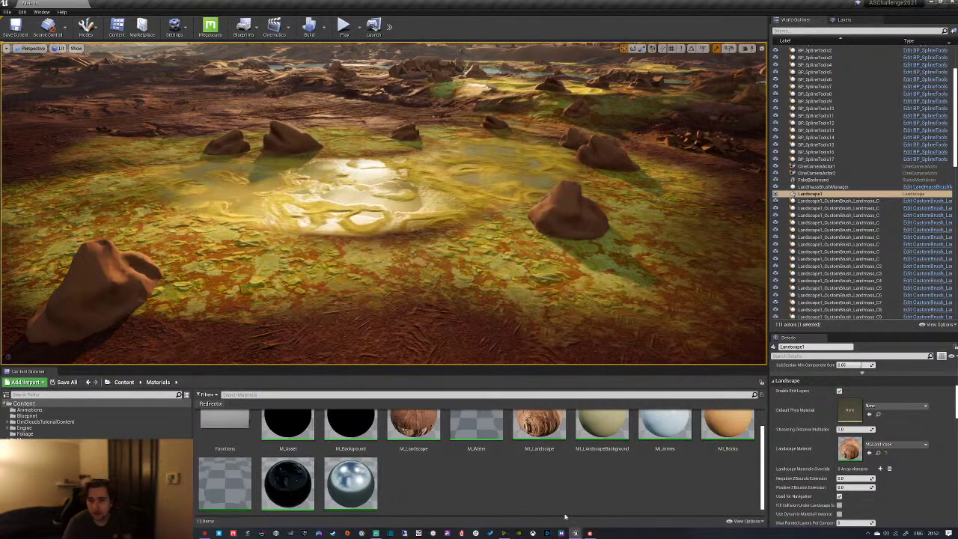
# Create a material named M_GenericSulphur in the Materials folder and open it in a reduced editor window
pyautogui.scroll(1, 545, 493)
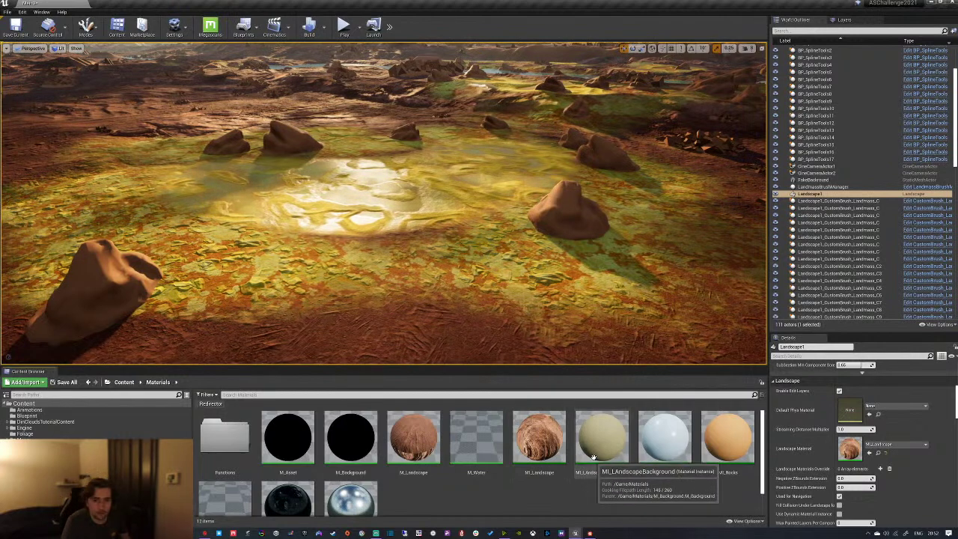
pyautogui.scroll(-1, 413, 439)
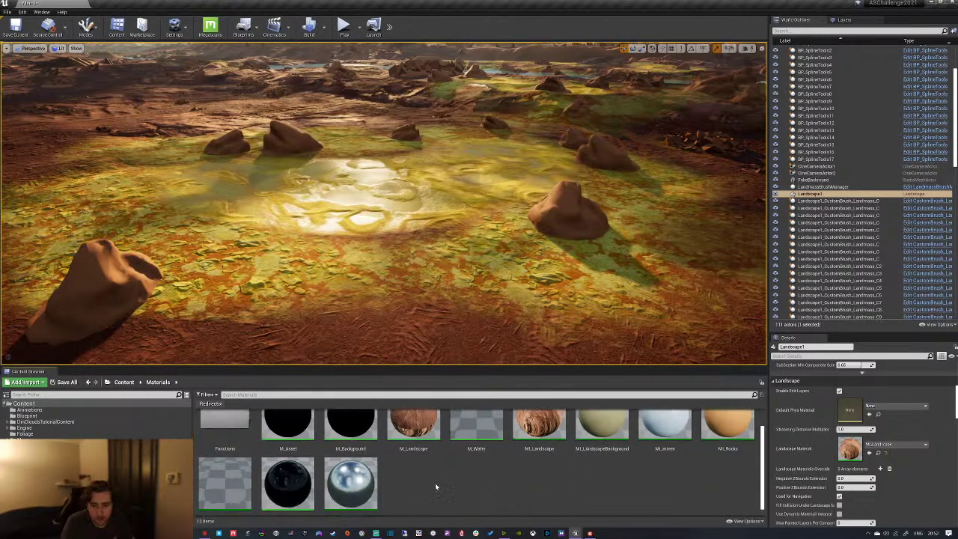
pyautogui.rightClick(437, 482)
pyautogui.click(461, 325)
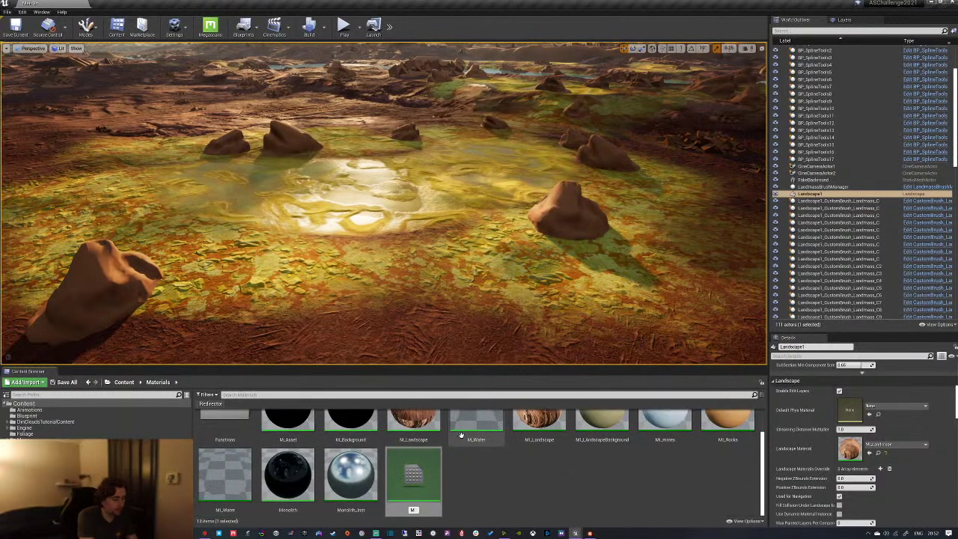
pyautogui.write('M_Generic')
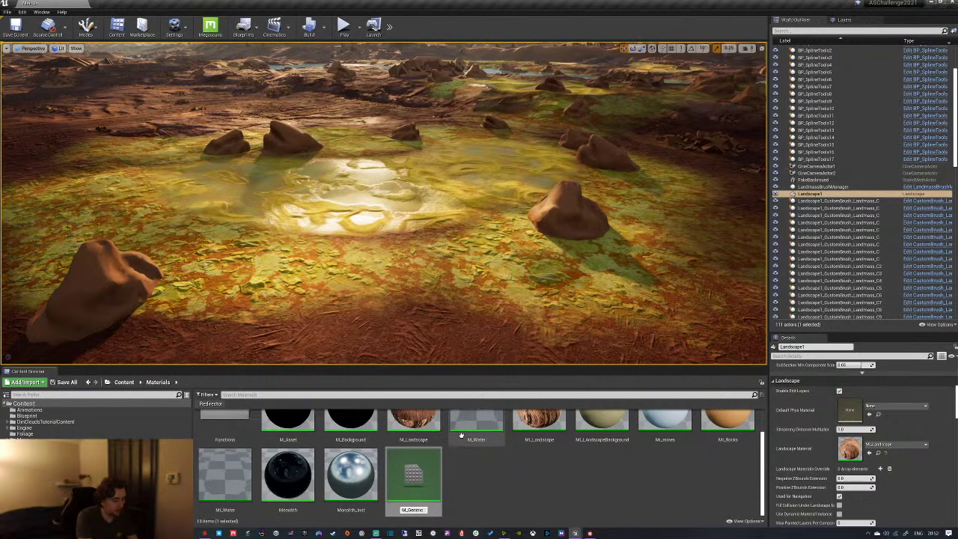
pyautogui.write('Sulphur')
pyautogui.press('Return')
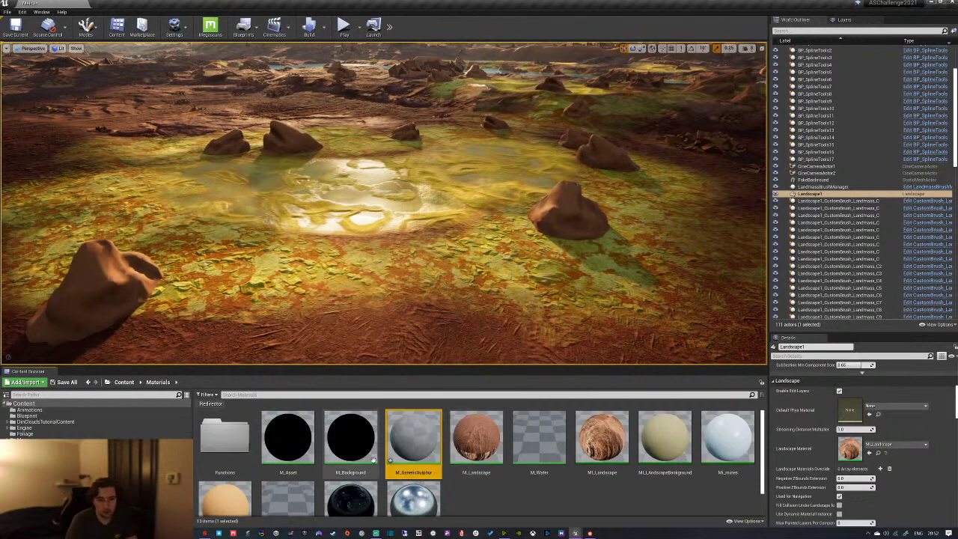
pyautogui.doubleClick(409, 435)
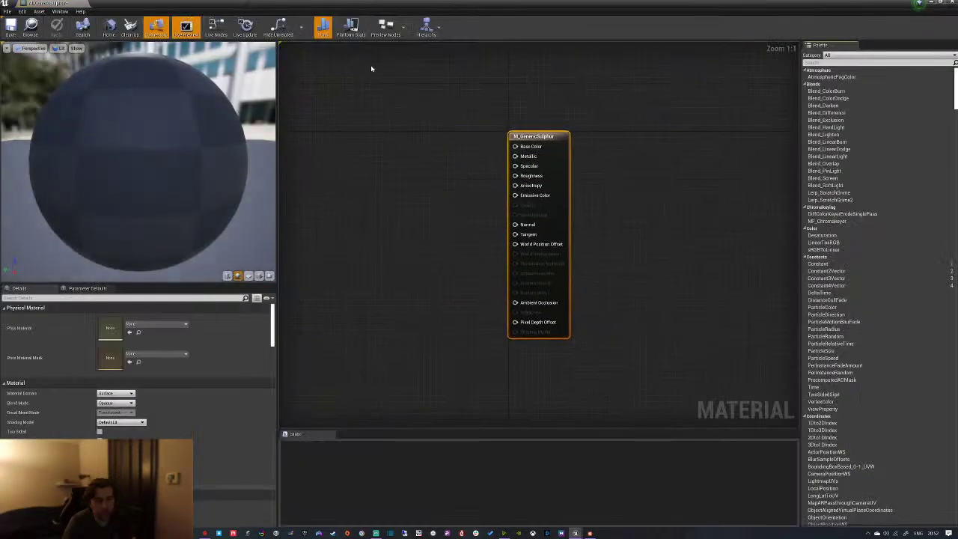
pyautogui.doubleClick(363, 8)
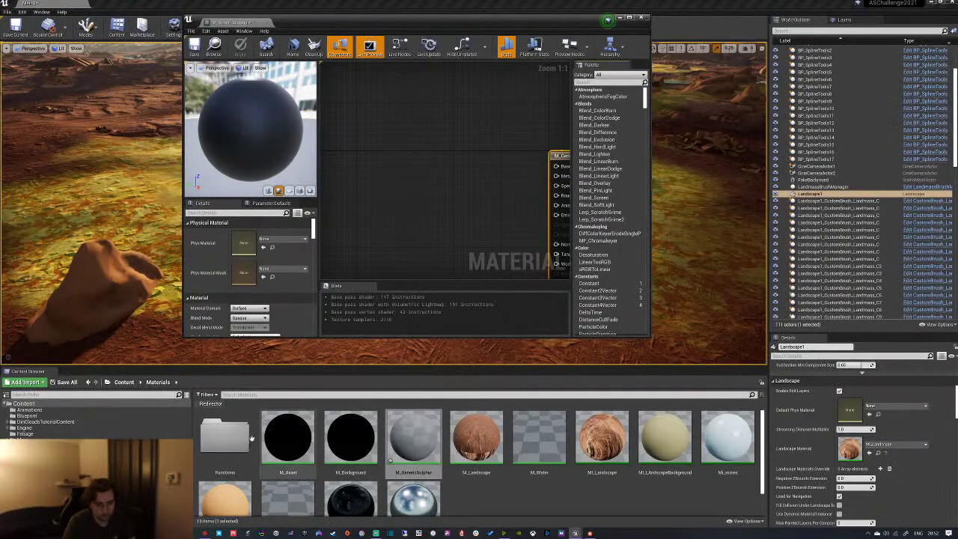
# Look through the textures in the Landscape folder under Content/Texture, opening and closing CrackedRock_BCR
pyautogui.click(124, 382)
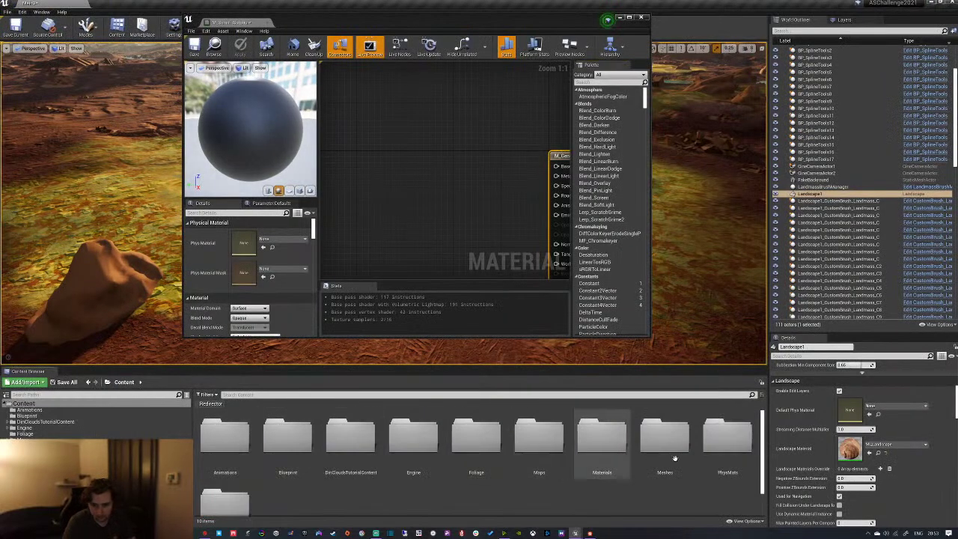
pyautogui.scroll(-1, 325, 491)
pyautogui.doubleClick(224, 479)
pyautogui.click(243, 445)
pyautogui.doubleClick(243, 444)
pyautogui.doubleClick(243, 445)
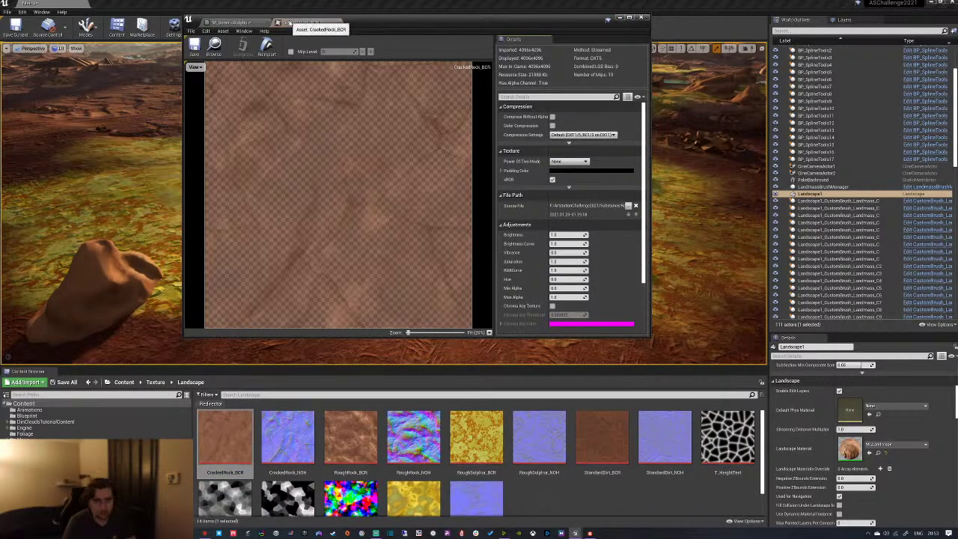
pyautogui.click(317, 21)
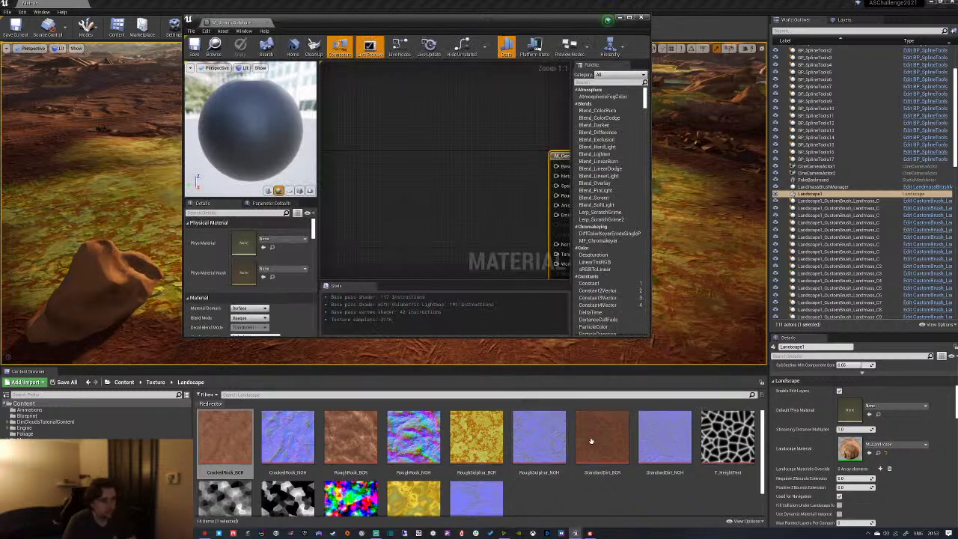
pyautogui.click(534, 494)
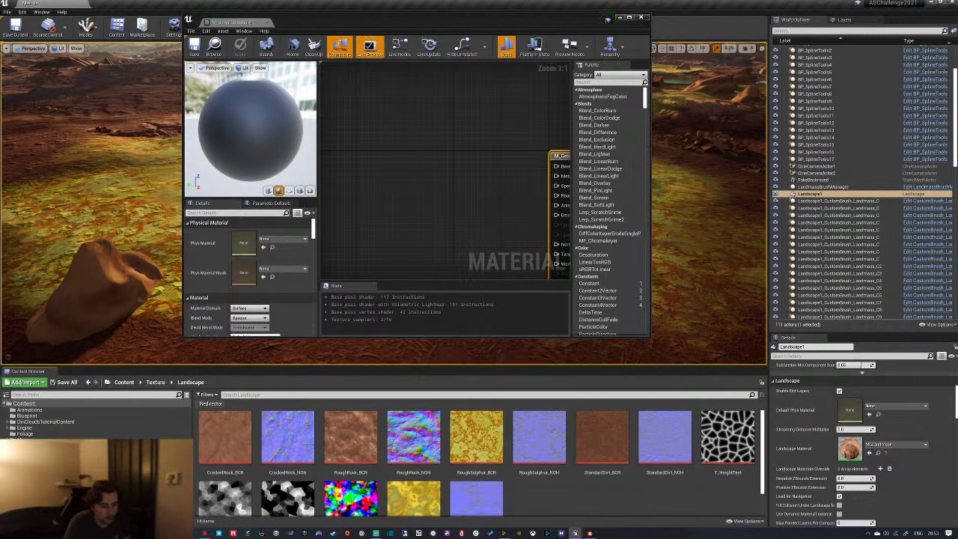
# Create a folder named Sulphur inside the Texture folder and open it
pyautogui.click(156, 382)
pyautogui.rightClick(436, 456)
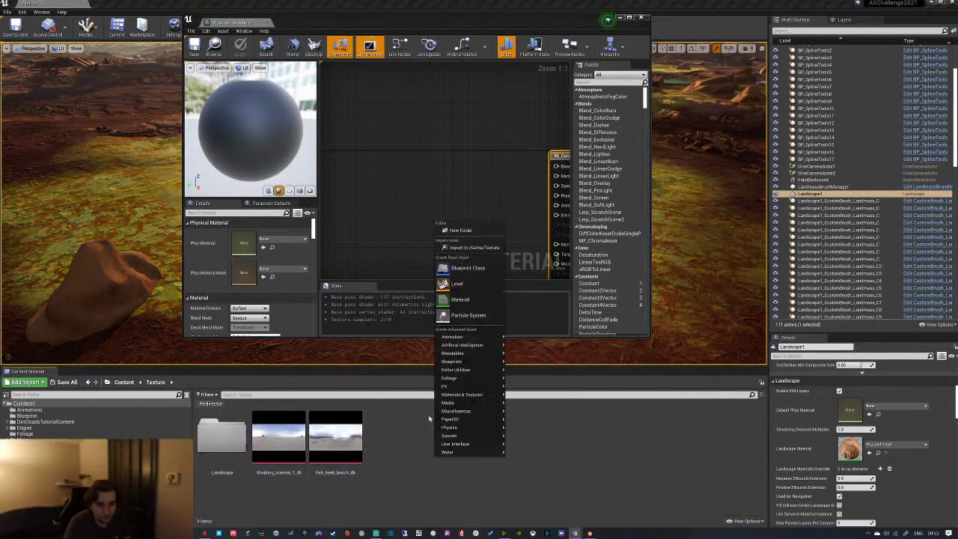
pyautogui.click(468, 231)
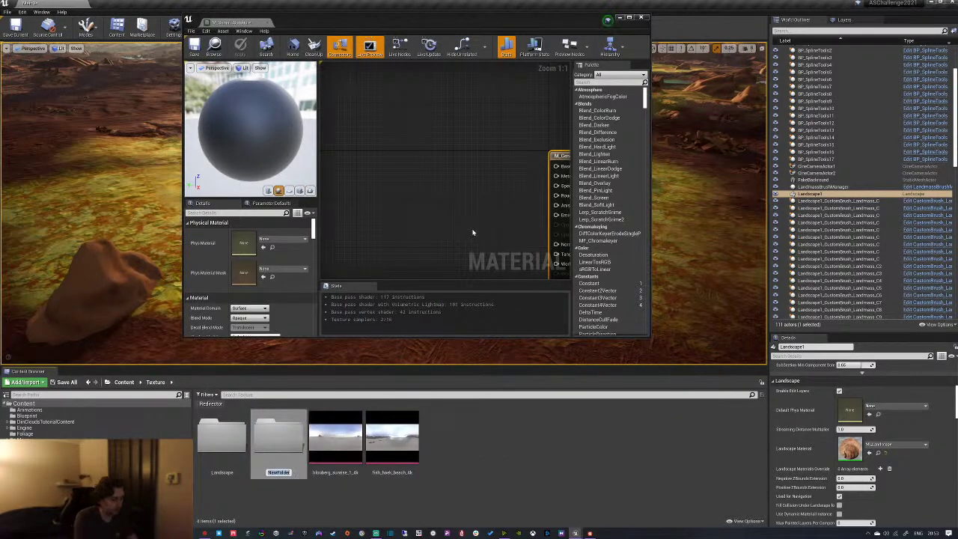
pyautogui.write('Sulphur')
pyautogui.press('Return')
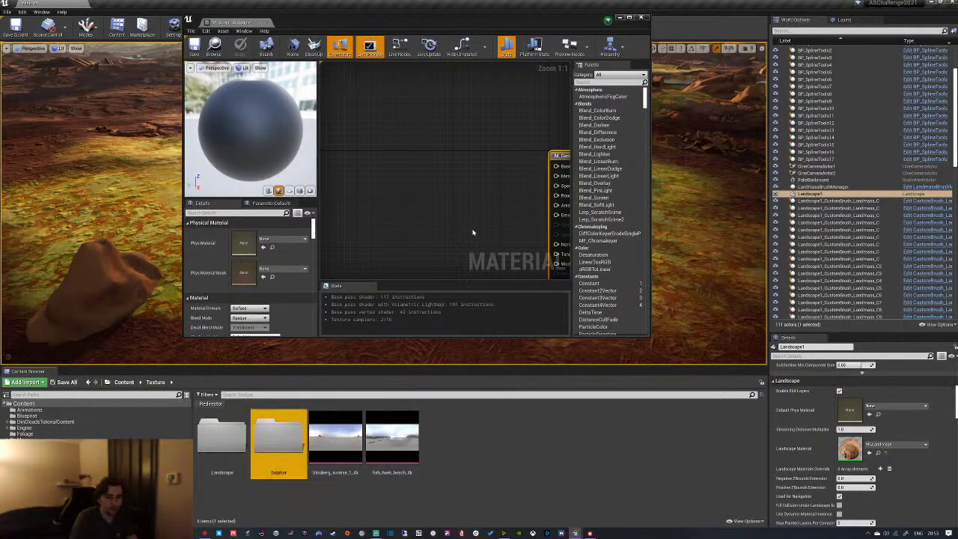
pyautogui.doubleClick(271, 438)
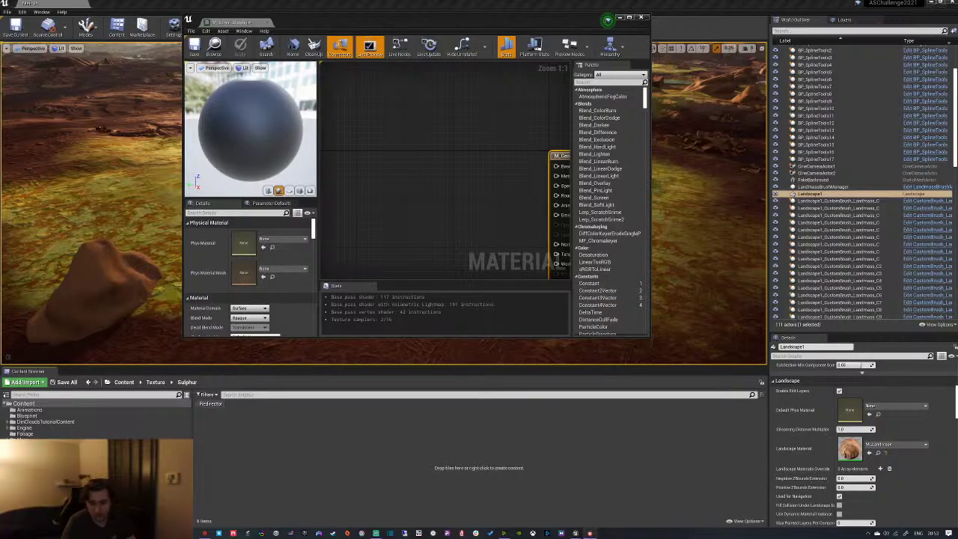
# Switch to Substance Designer, show the T_SulphurMasks_M output in the 2D view, and open the output export settings
pyautogui.hotkey('alt', 'Tab')
pyautogui.doubleClick(601, 119)
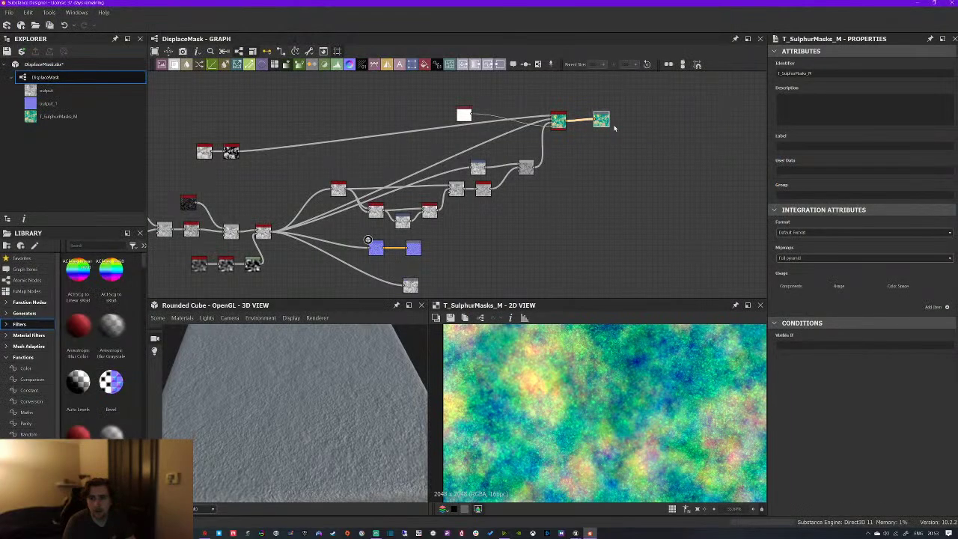
pyautogui.click(309, 50)
pyautogui.click(337, 89)
# Copy the $(identifier) token from the batch export pattern and use it as the graph export's file name pattern
pyautogui.click(350, 122)
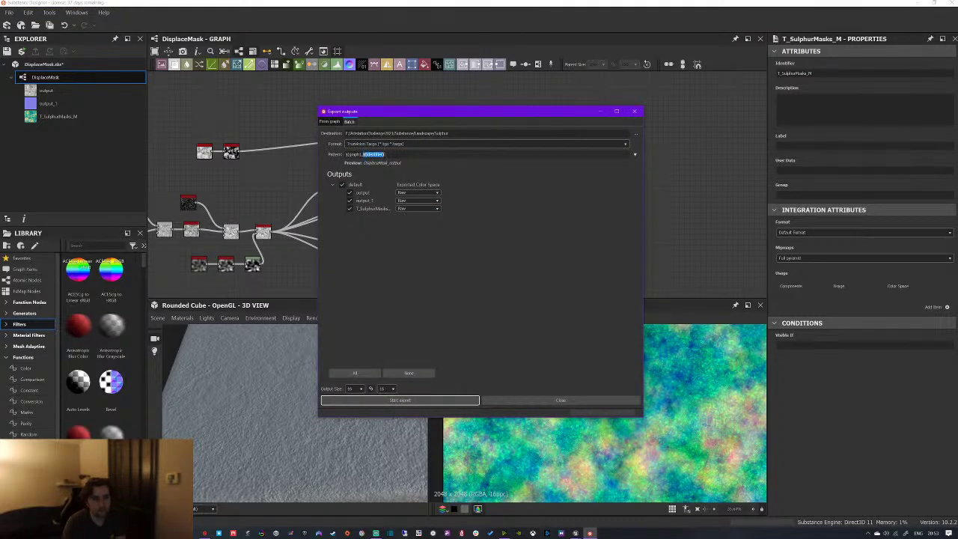
pyautogui.rightClick(368, 155)
pyautogui.click(381, 198)
pyautogui.click(337, 122)
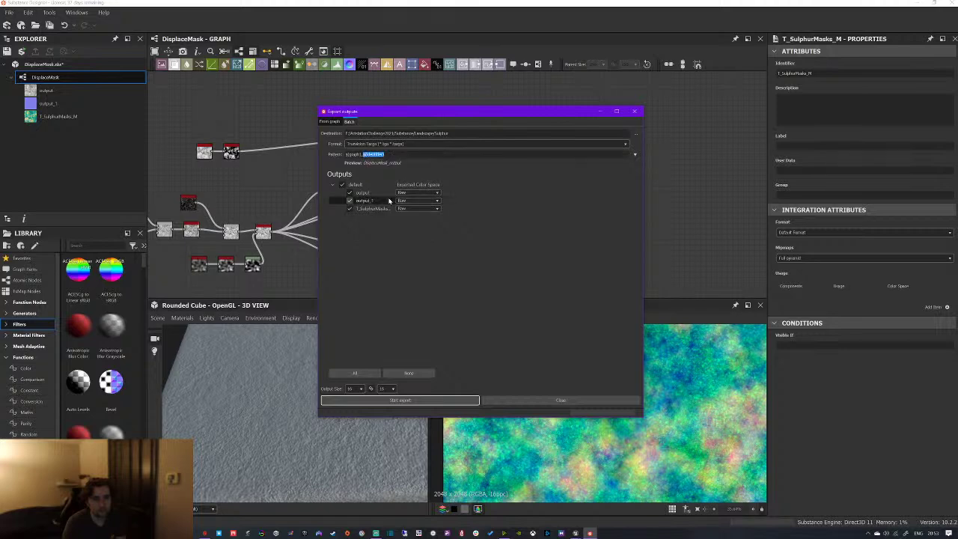
pyautogui.hotkey('ctrl', 'v')
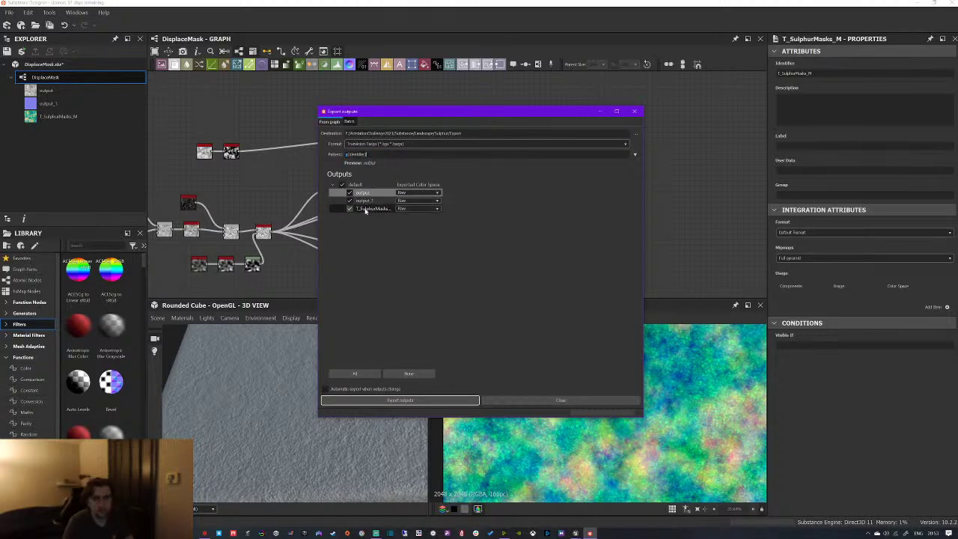
# Export only the T_SulphurMasks_M output as a Targa file to the Sulphur/Export folder and close the export dialog
pyautogui.click(350, 192)
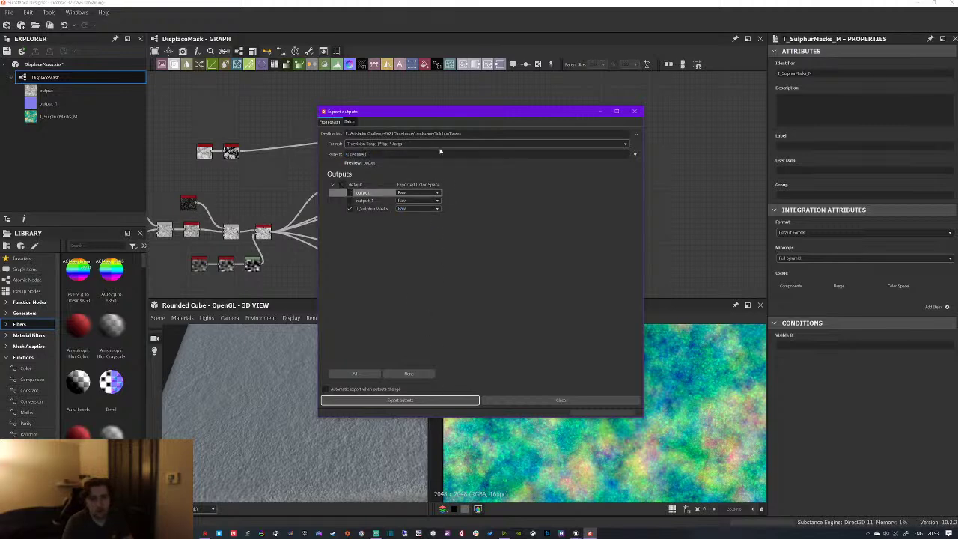
pyautogui.click(400, 400)
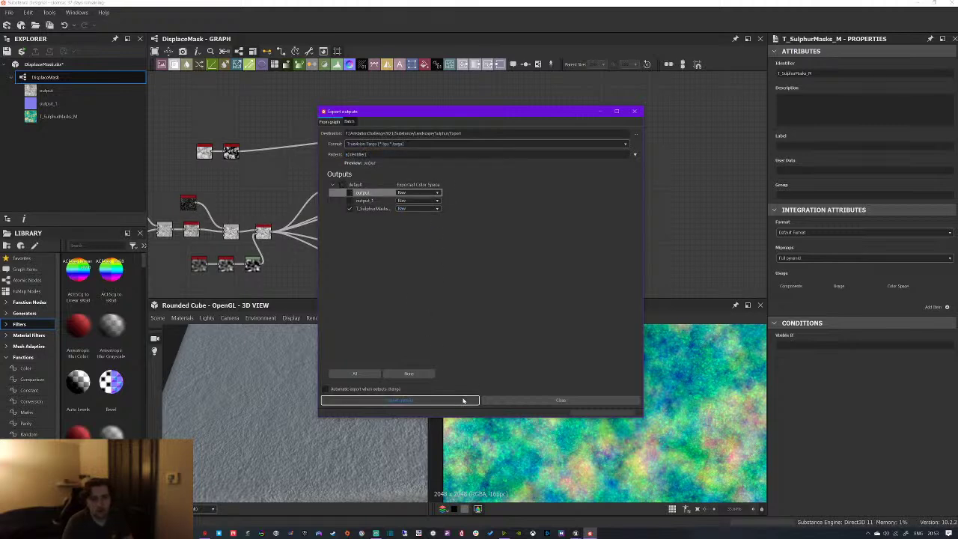
pyautogui.click(637, 113)
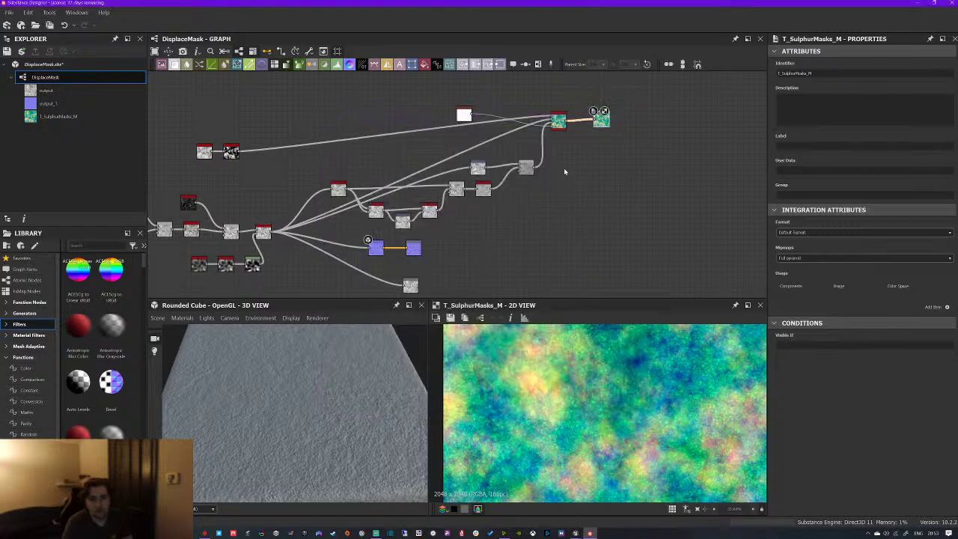
# Set the DisplaceMask graph's output size to 4096 by 4096 px
pyautogui.click(567, 198)
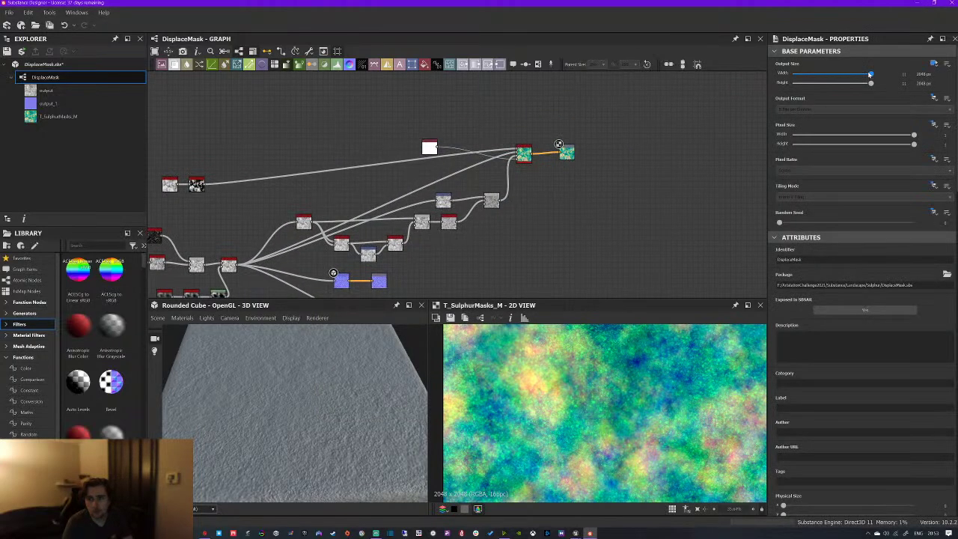
pyautogui.moveTo(870, 74); pyautogui.dragTo(875, 75)
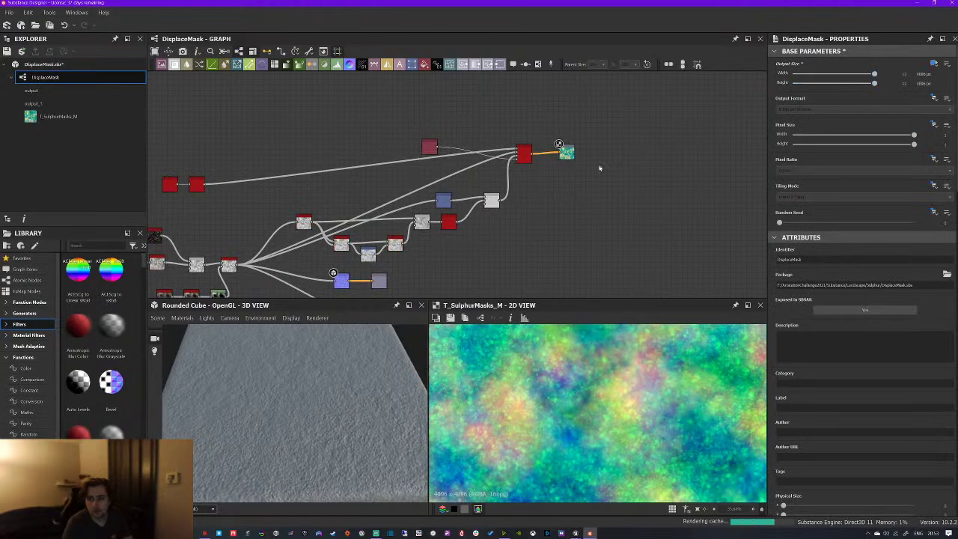
pyautogui.scroll(3, 511, 185)
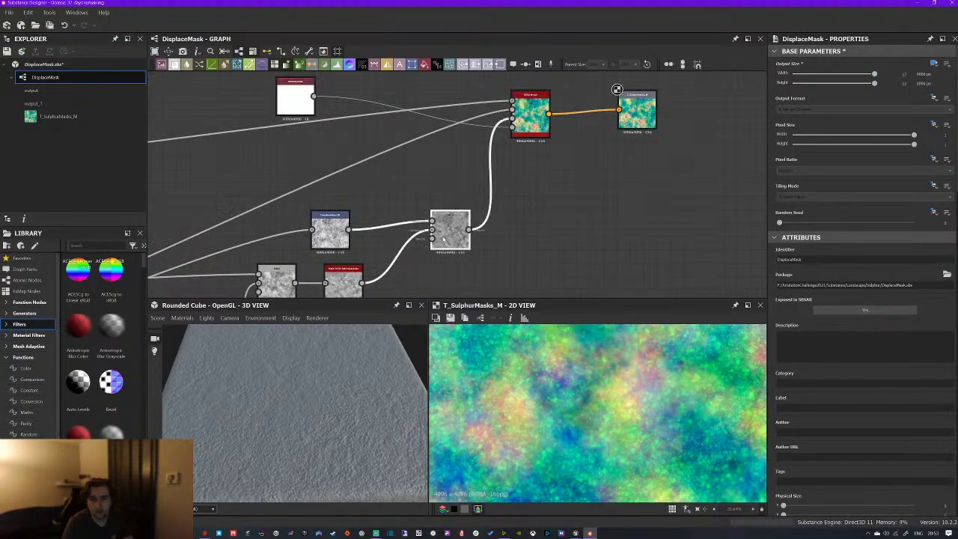
# Rename the DisplaceMask graph's normal map output identifier to T_GenericSulphur_N
pyautogui.doubleClick(450, 232)
pyautogui.scroll(-4, 563, 216)
pyautogui.moveTo(563, 215); pyautogui.dragTo(571, 132, button='middle')
pyautogui.doubleClick(479, 178)
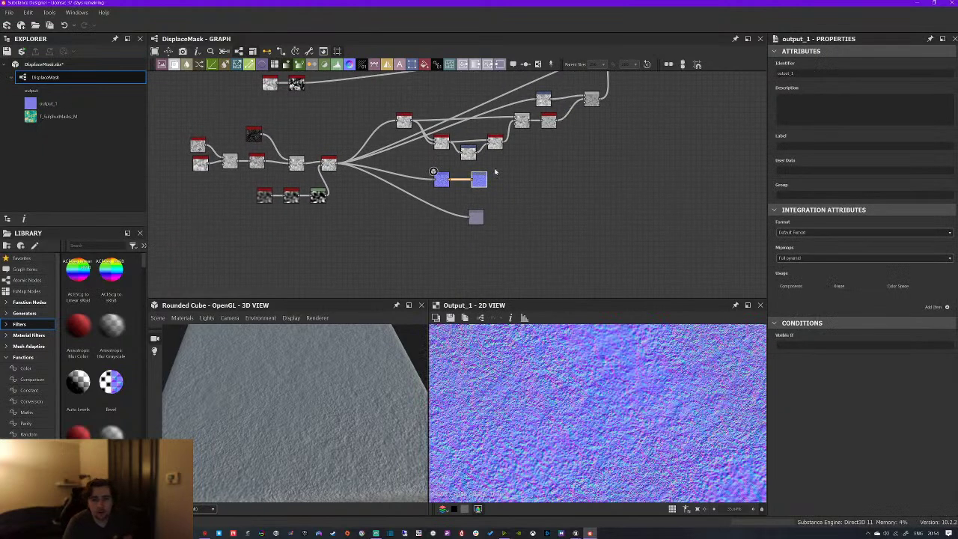
pyautogui.click(786, 72)
pyautogui.write('d')
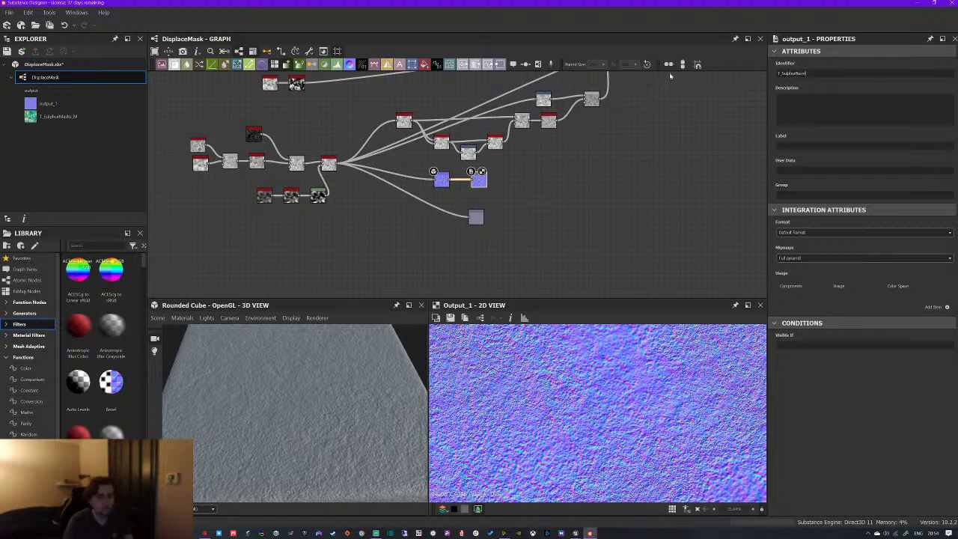
pyautogui.doubleClick(482, 181)
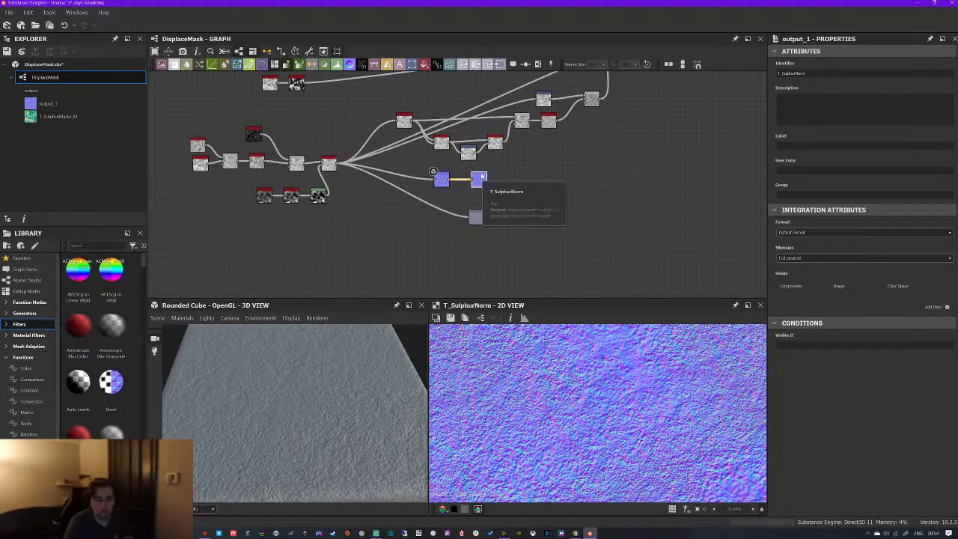
pyautogui.moveTo(591, 174); pyautogui.dragTo(528, 220, button='middle')
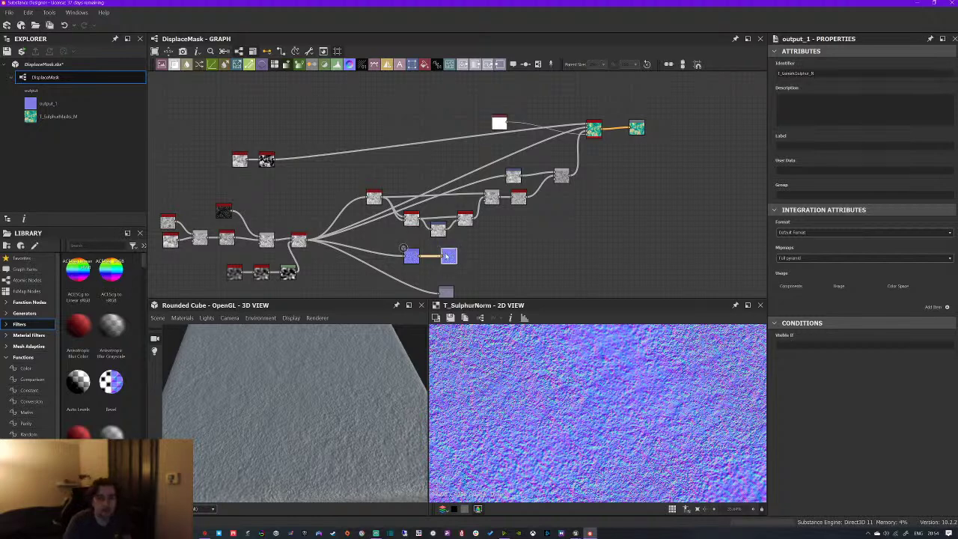
# Export the T_GenericSulphur_N and T_SulphurMasks_M outputs as Targa files to the Sulphur/Export folder and return to Unreal
pyautogui.click(309, 51)
pyautogui.click(335, 77)
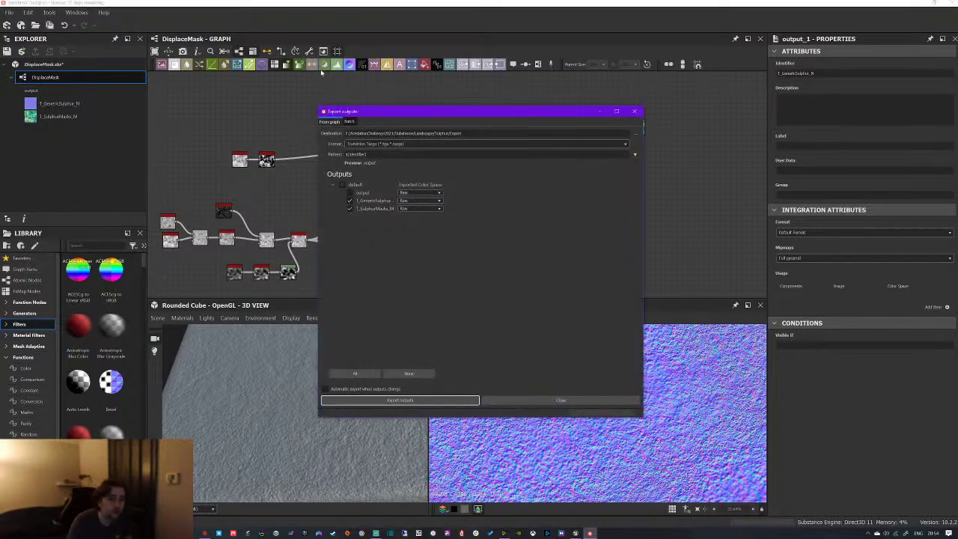
pyautogui.click(416, 403)
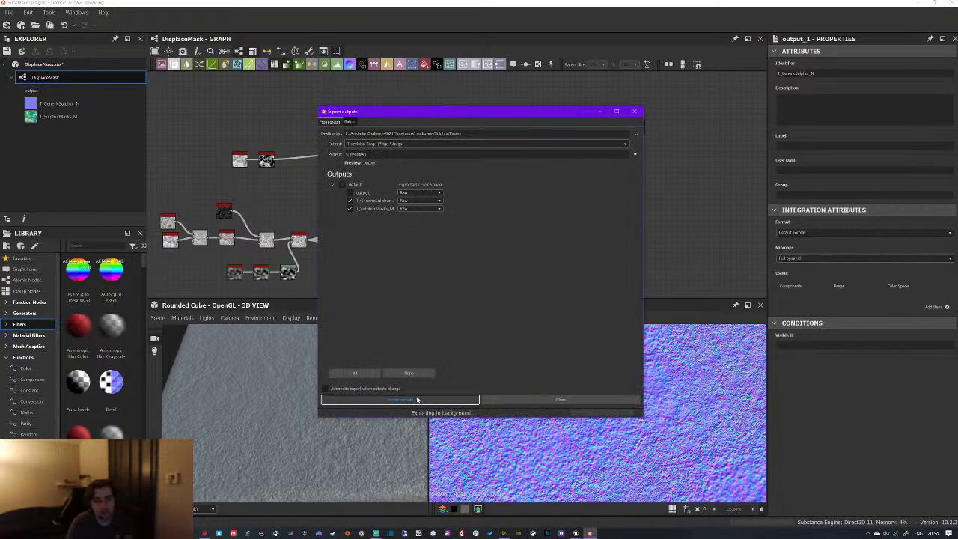
pyautogui.click(636, 112)
pyautogui.click(917, 3)
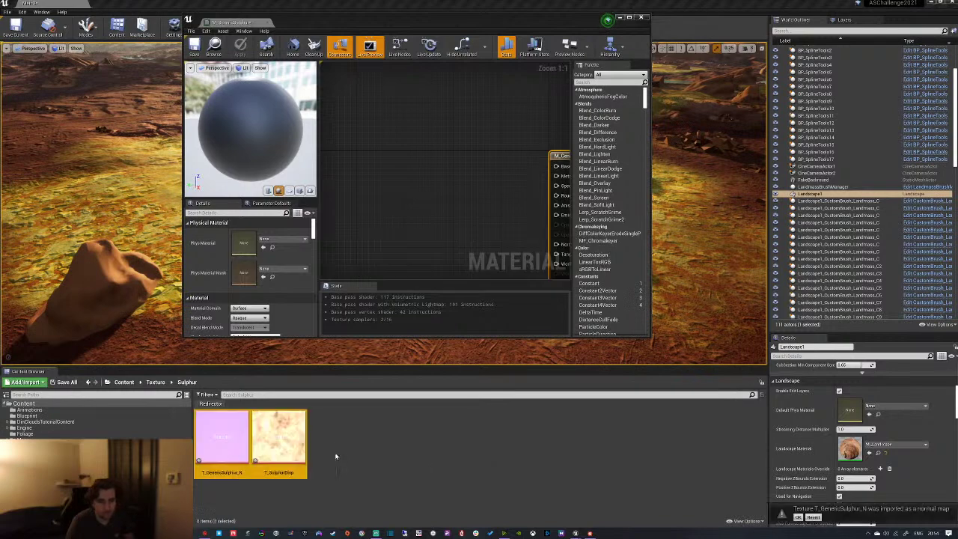
# Delete the T_SulphurDisp texture and import T_SulphurMasks_M into the Texture/Sulphur folder
pyautogui.click(283, 443)
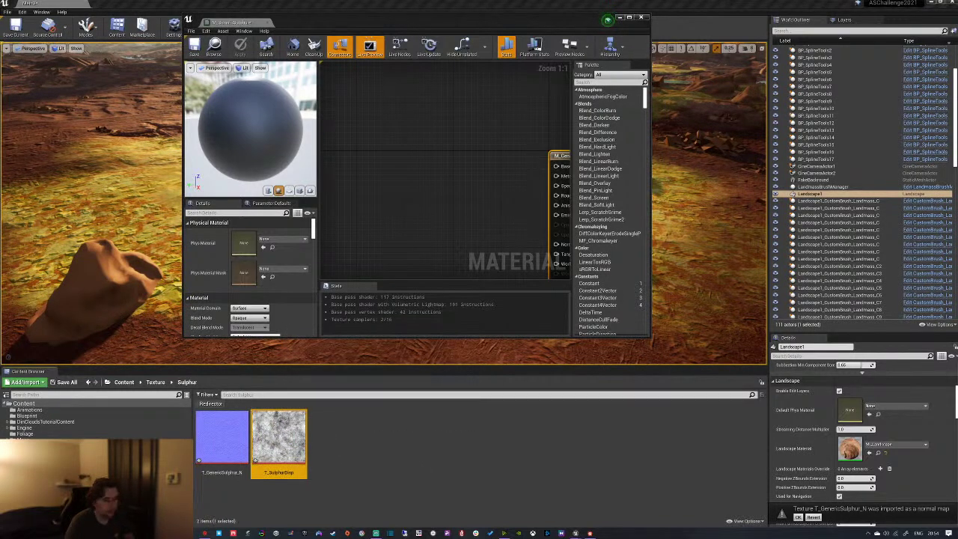
pyautogui.press('Delete')
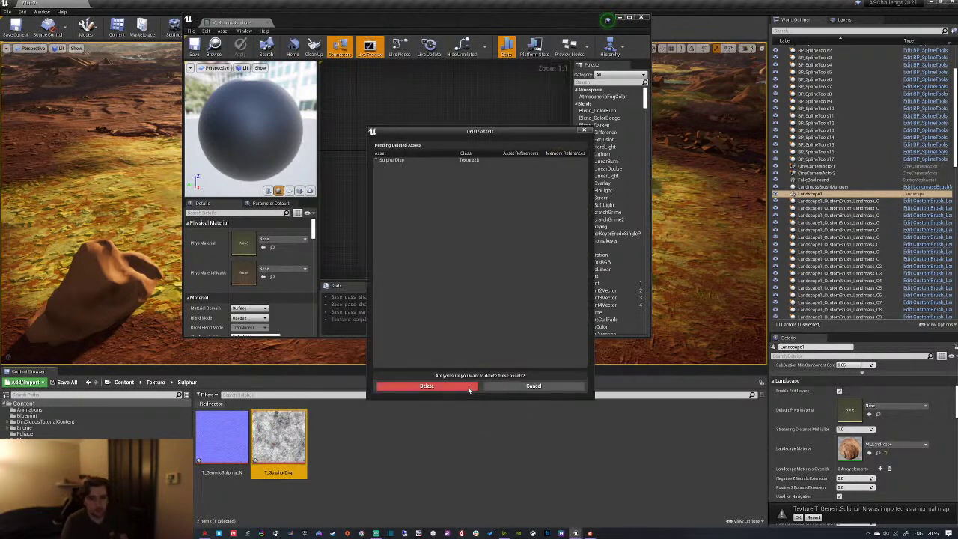
pyautogui.click(471, 386)
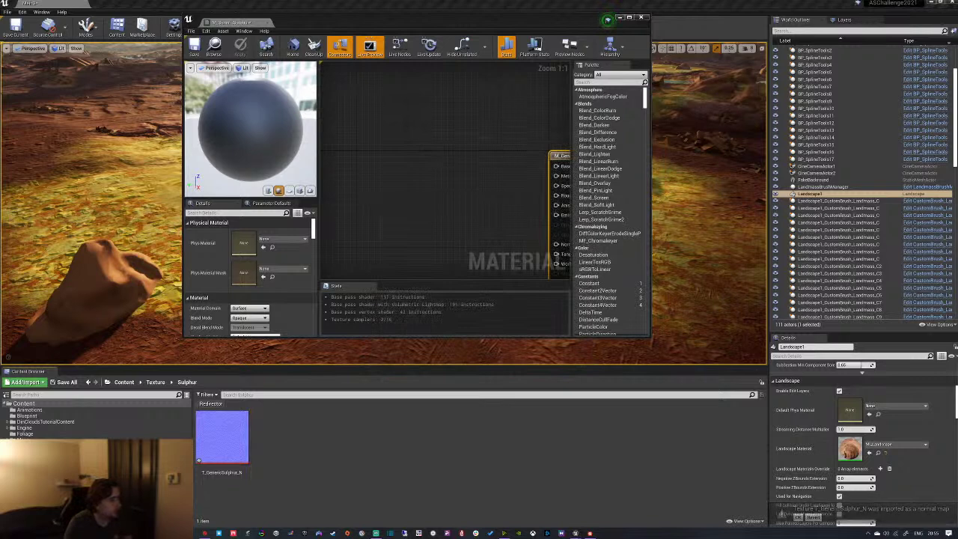
pyautogui.moveTo(0, 432); pyautogui.dragTo(326, 433)
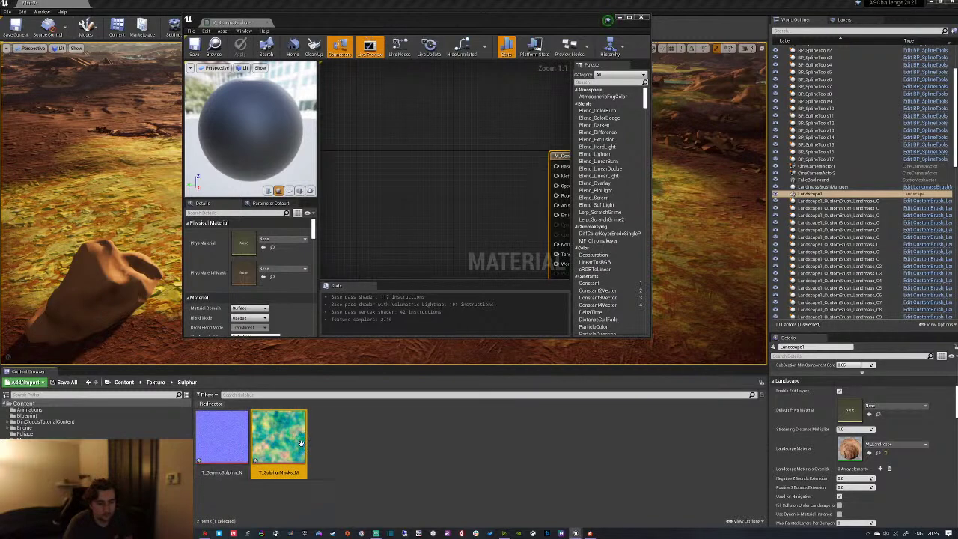
# Set the compression of the T_SulphurMasks_M texture to Masks (no sRGB)
pyautogui.click(583, 135)
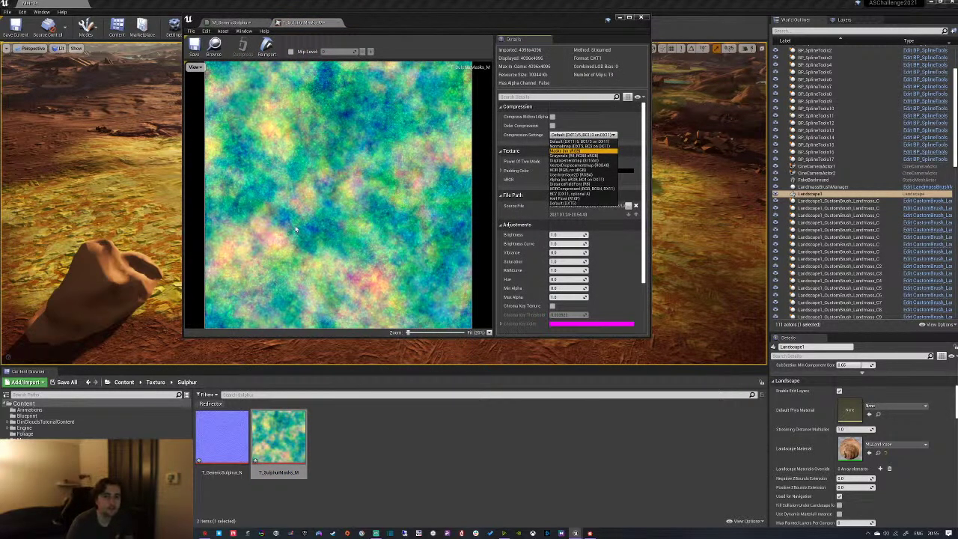
pyautogui.click(576, 150)
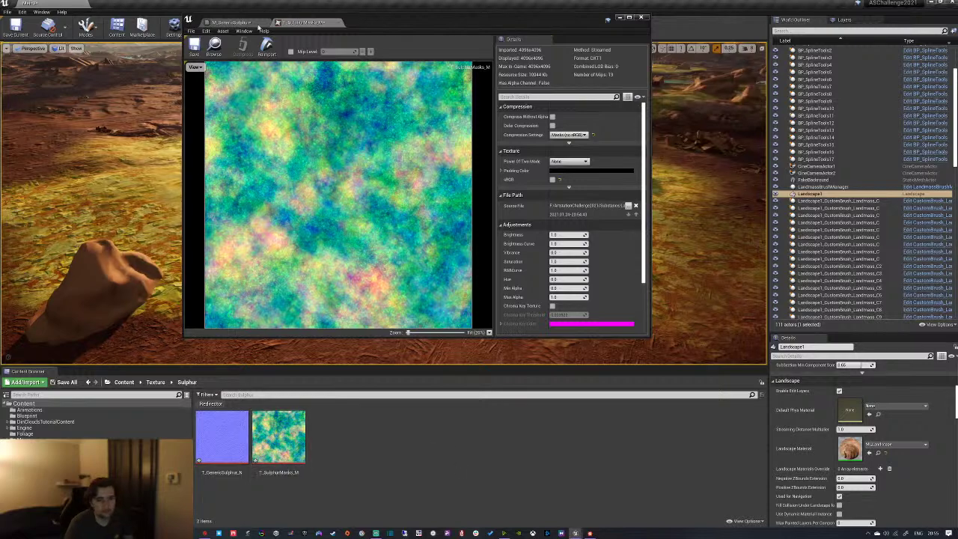
pyautogui.click(233, 22)
pyautogui.click(307, 24)
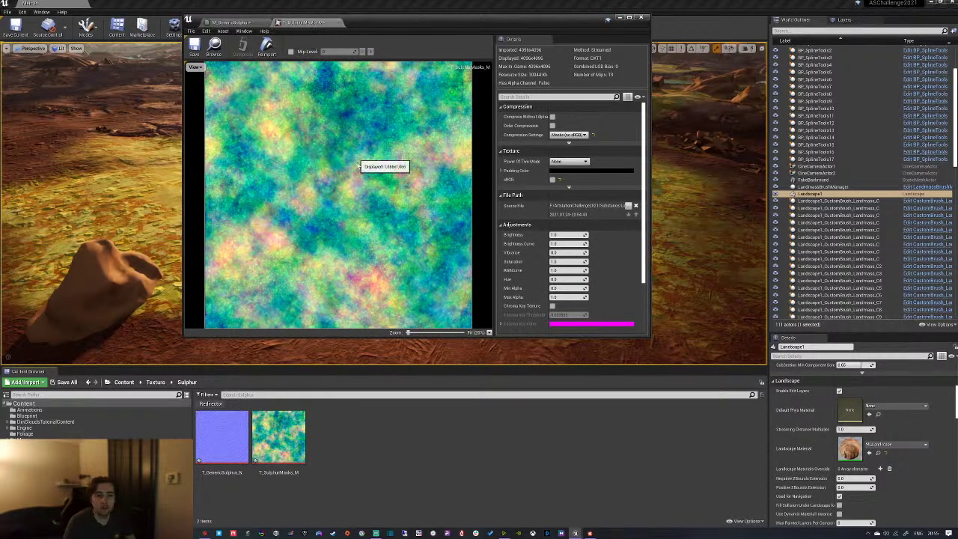
pyautogui.scroll(-5, 367, 167)
# Add texture samples of T_SulphurMasks_M and T_GenericSulphur_N to the M_GenericSulphur material graph
pyautogui.click(240, 22)
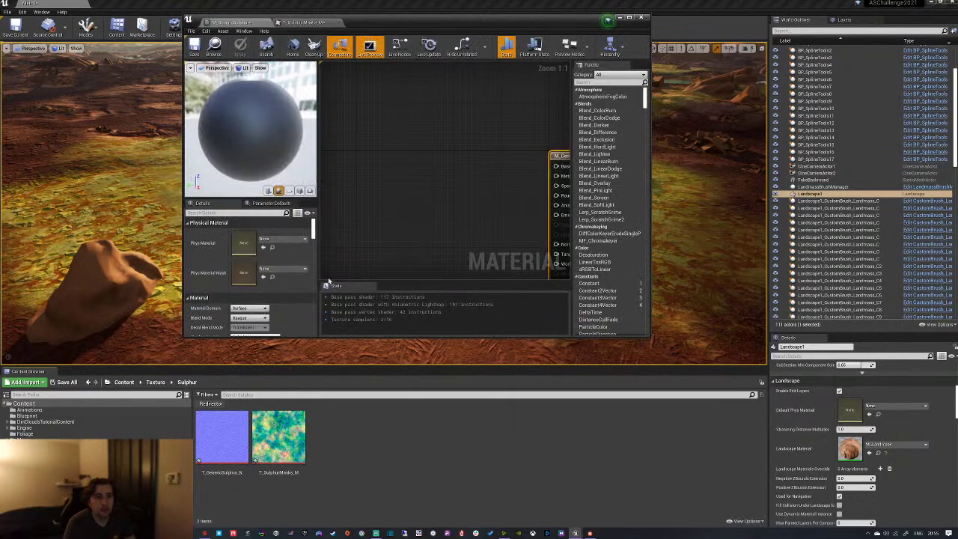
pyautogui.moveTo(278, 437); pyautogui.dragTo(393, 128)
pyautogui.click(221, 437)
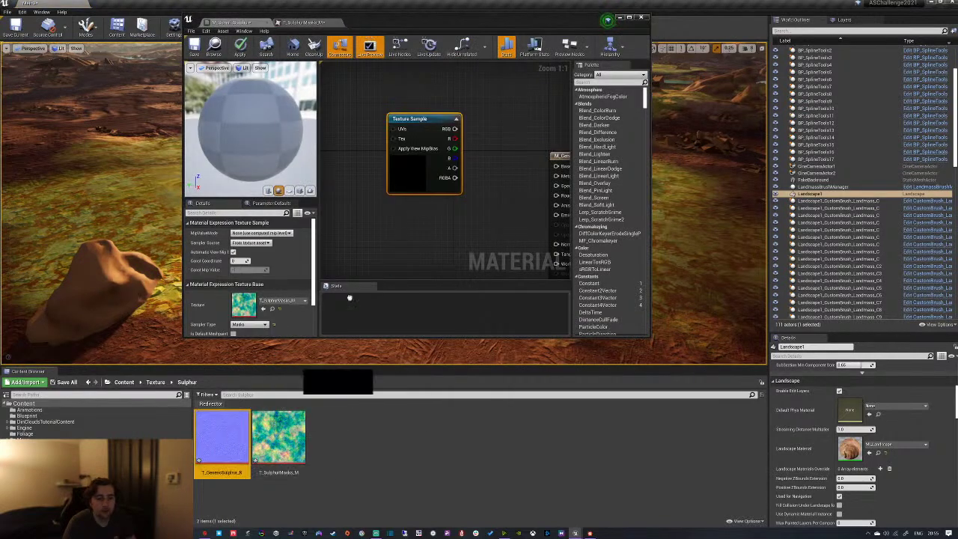
pyautogui.moveTo(297, 367); pyautogui.dragTo(400, 223)
# Arrange the two texture samples one above the other, in front of the material's result node
pyautogui.moveTo(372, 160); pyautogui.dragTo(402, 132, button='right')
pyautogui.moveTo(402, 133); pyautogui.dragTo(333, 204)
pyautogui.moveTo(405, 177); pyautogui.dragTo(378, 182, button='right')
pyautogui.scroll(-4, 449, 171)
pyautogui.rightClick(385, 207)
pyautogui.click(367, 153)
pyautogui.moveTo(367, 152); pyautogui.dragTo(381, 223)
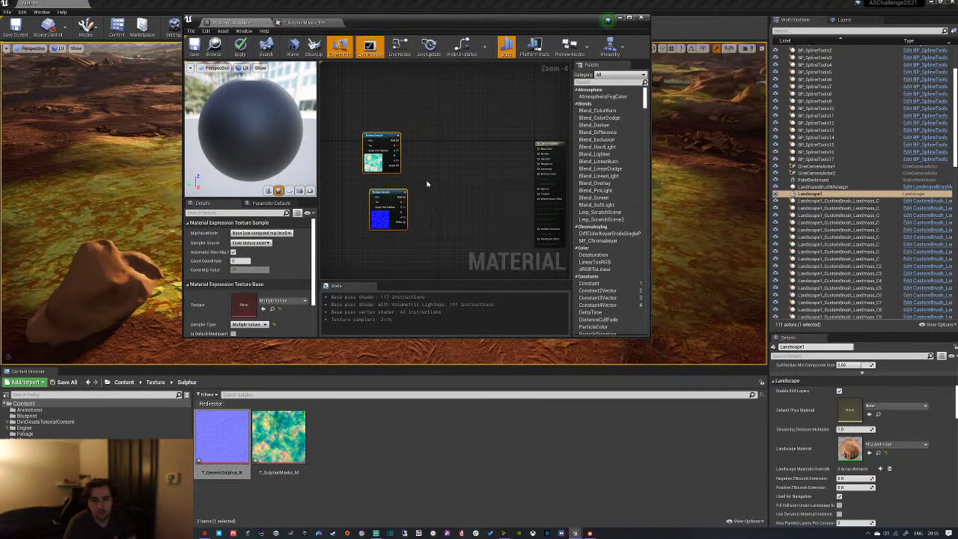
pyautogui.click(428, 183)
pyautogui.moveTo(417, 160)
pyautogui.mouseDown(button='right')
pyautogui.moveTo(406, 172)
pyautogui.moveTo(413, 165)
pyautogui.mouseUp(button='right')
pyautogui.moveTo(384, 182); pyautogui.dragTo(386, 184)
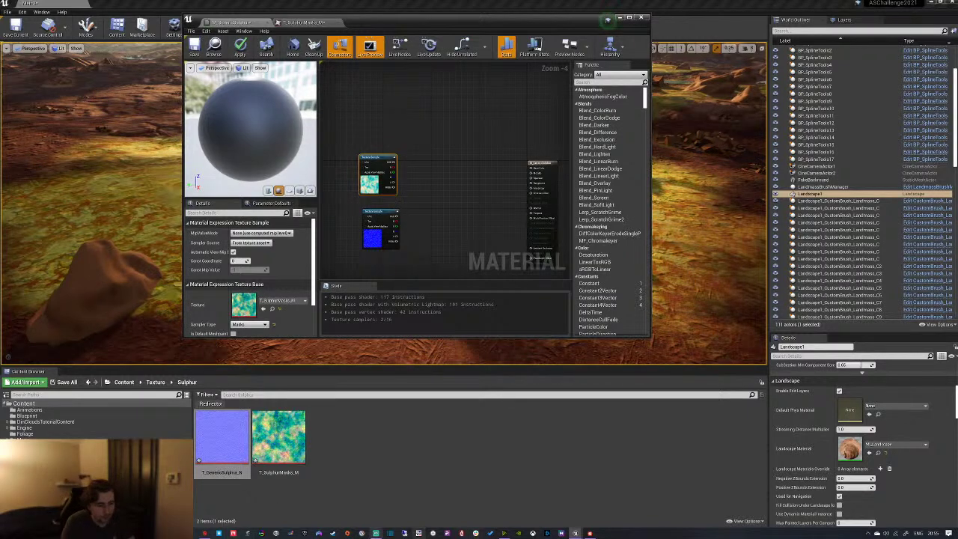
# Examine the sulphur landscape and crystal photos on the reference board for colours and surface patterns
pyautogui.hotkey('alt', 'Tab')
pyautogui.scroll(-6, 309, 253)
pyautogui.moveTo(364, 222); pyautogui.dragTo(316, 250, button='middle')
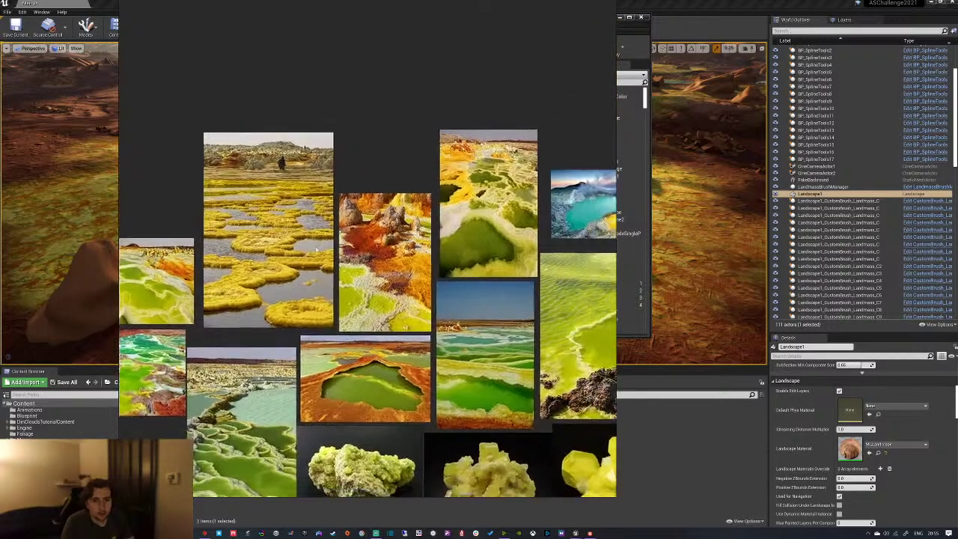
pyautogui.scroll(4, 316, 250)
pyautogui.moveTo(602, 227); pyautogui.dragTo(441, 234, button='middle')
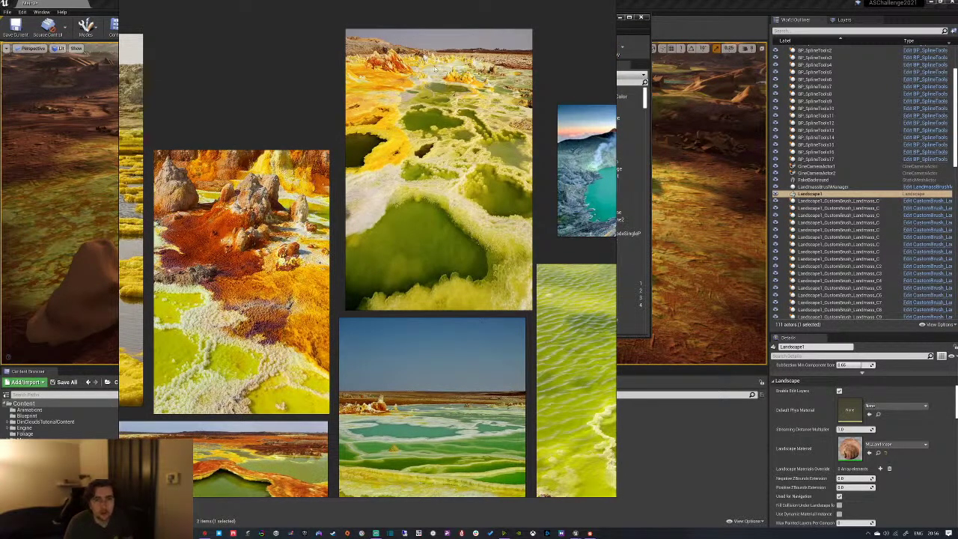
pyautogui.scroll(-4, 476, 218)
pyautogui.moveTo(501, 247); pyautogui.dragTo(376, 200, button='middle')
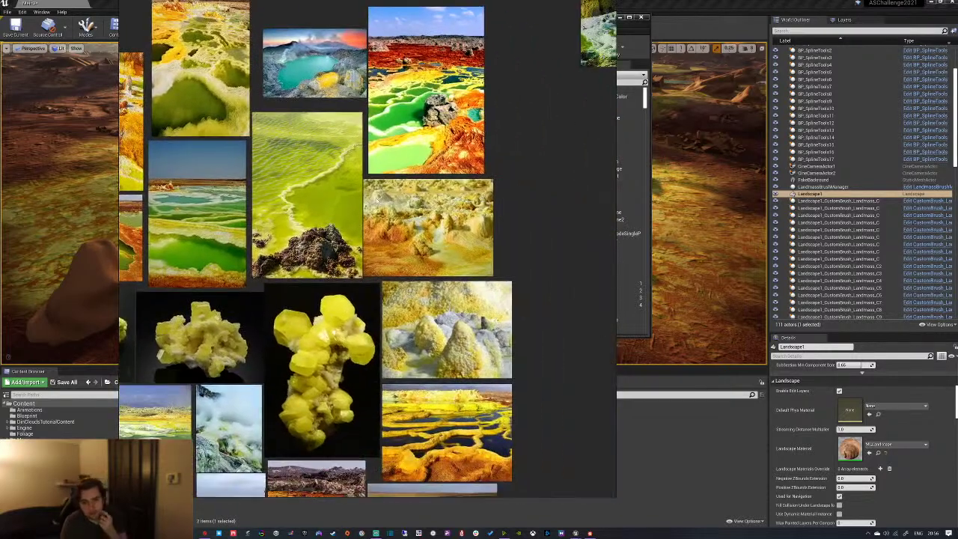
pyautogui.scroll(5, 423, 198)
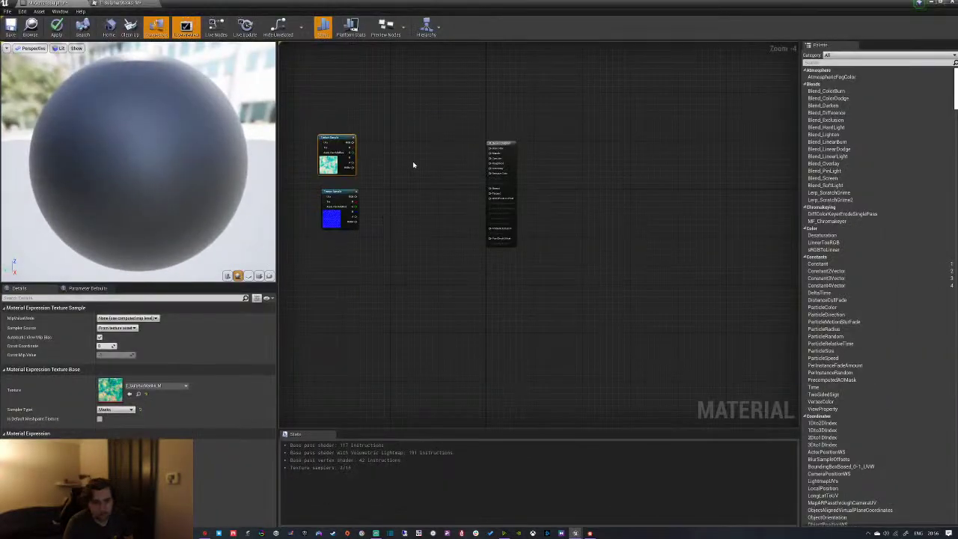
# Connect the normal map sample's RGB output to the material's Normal input and preview the material on a plane
pyautogui.scroll(4, 365, 220)
pyautogui.moveTo(427, 235); pyautogui.dragTo(698, 217)
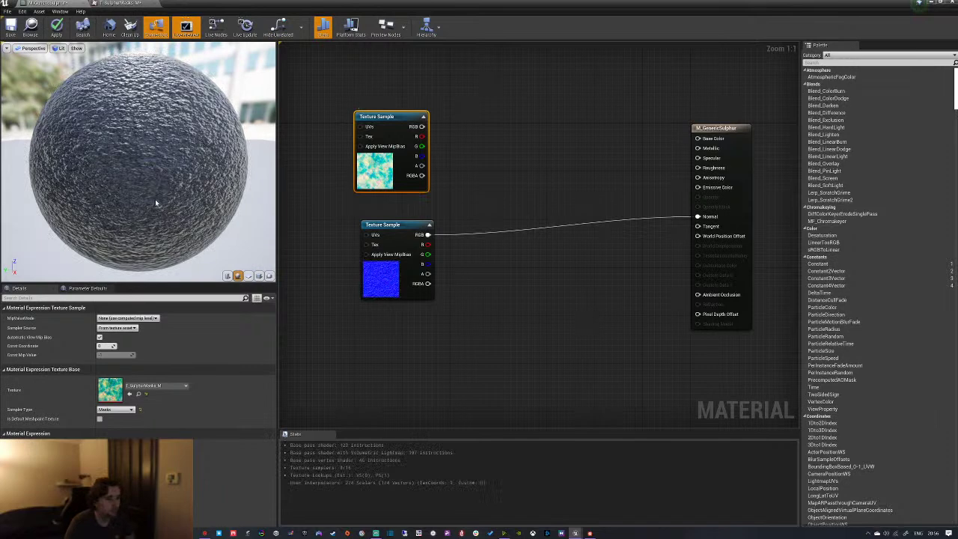
pyautogui.click(257, 276)
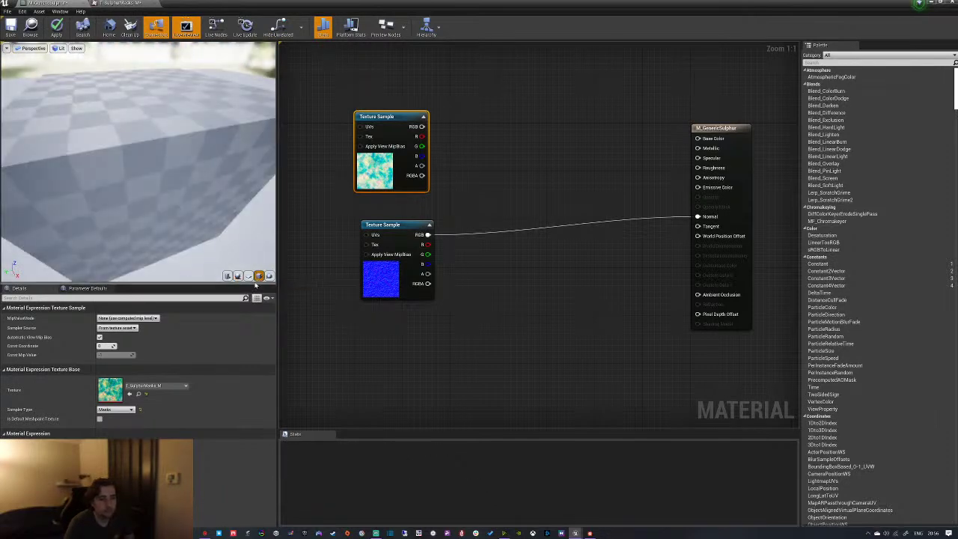
pyautogui.moveTo(225, 247); pyautogui.dragTo(158, 167)
# Move the mask texture sample well away from the normal map sample to make room for nodes between them
pyautogui.moveTo(357, 244); pyautogui.dragTo(474, 267, button='right')
pyautogui.moveTo(398, 199); pyautogui.dragTo(307, 188)
pyautogui.scroll(-1, 397, 202)
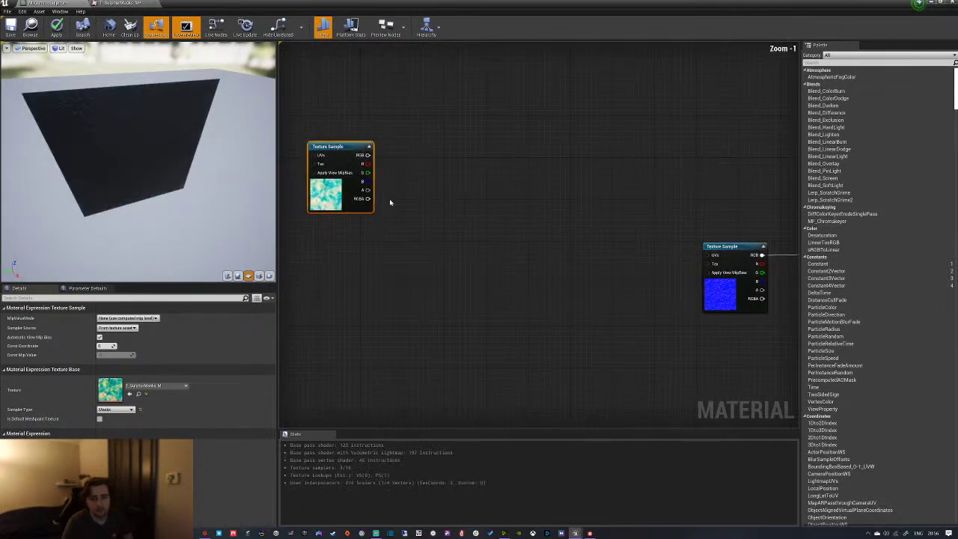
pyautogui.click(436, 277)
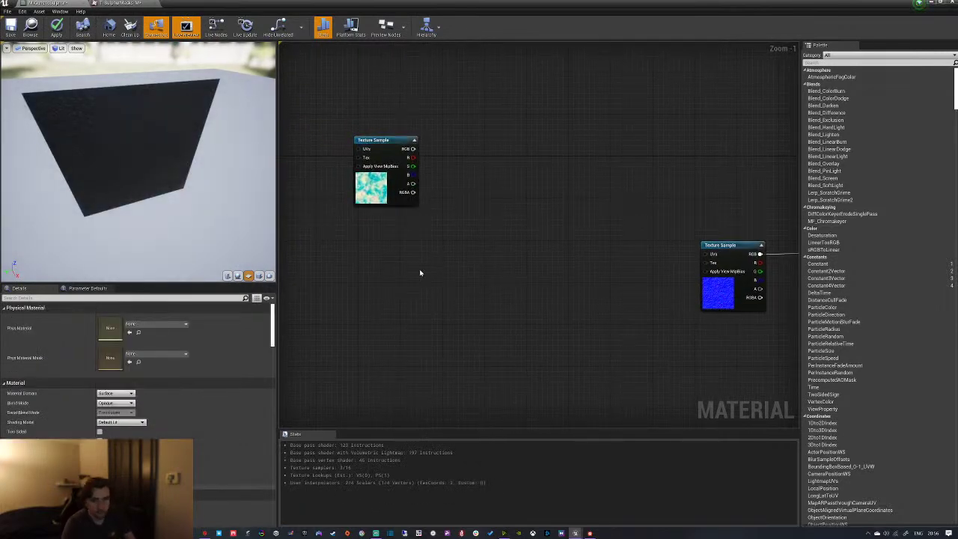
# Add a BumpOffset node and connect the mask texture's green channel to its Height input
pyautogui.moveTo(420, 263); pyautogui.dragTo(421, 262, button='right')
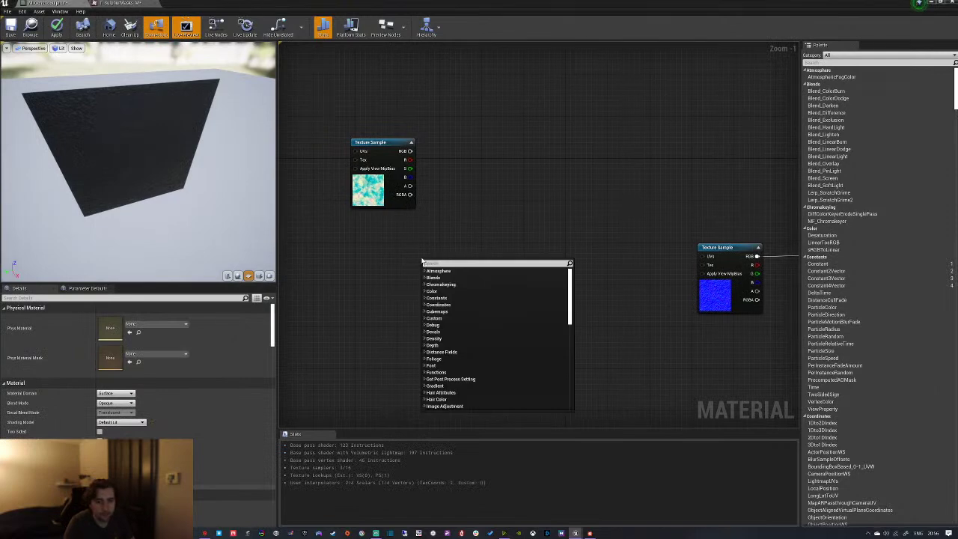
pyautogui.write('b')
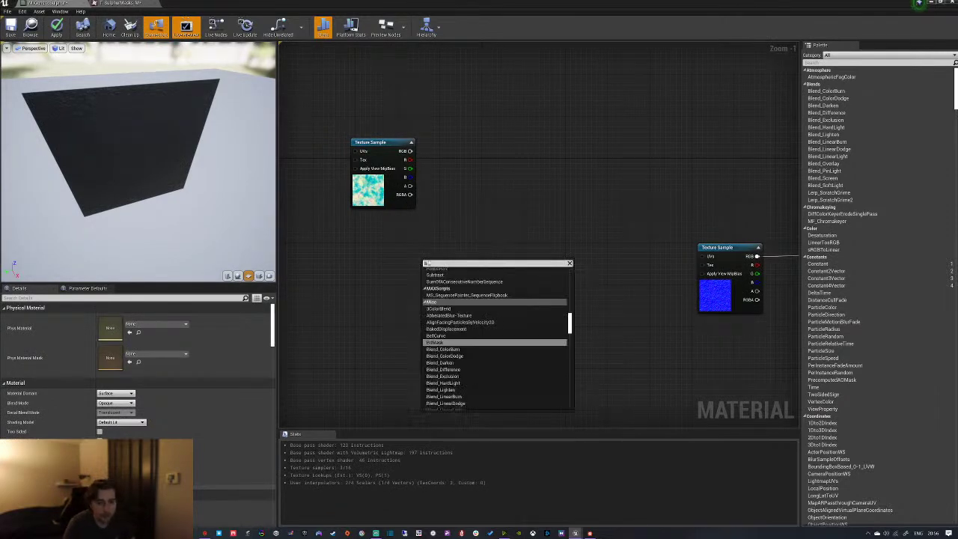
pyautogui.write('um')
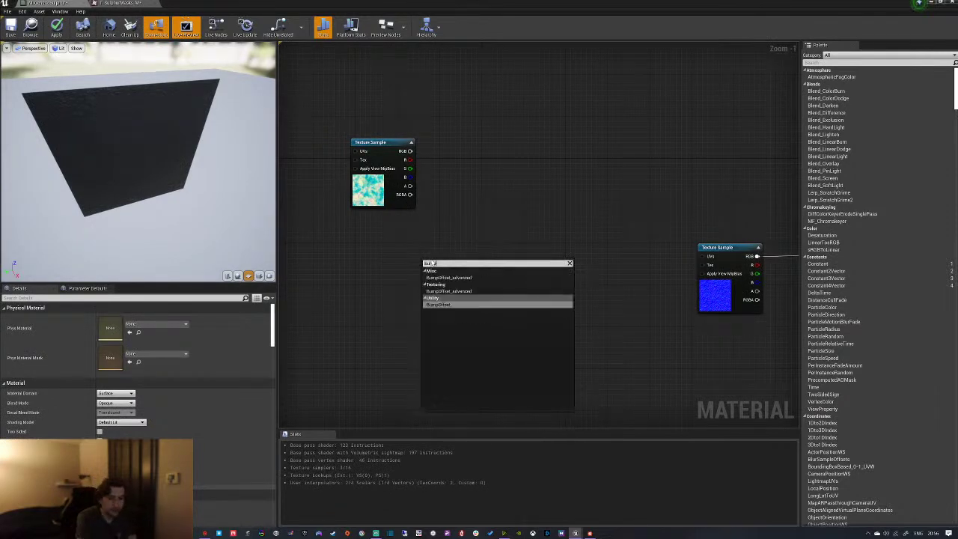
pyautogui.write('p')
pyautogui.click(434, 305)
pyautogui.moveTo(434, 306); pyautogui.dragTo(502, 292)
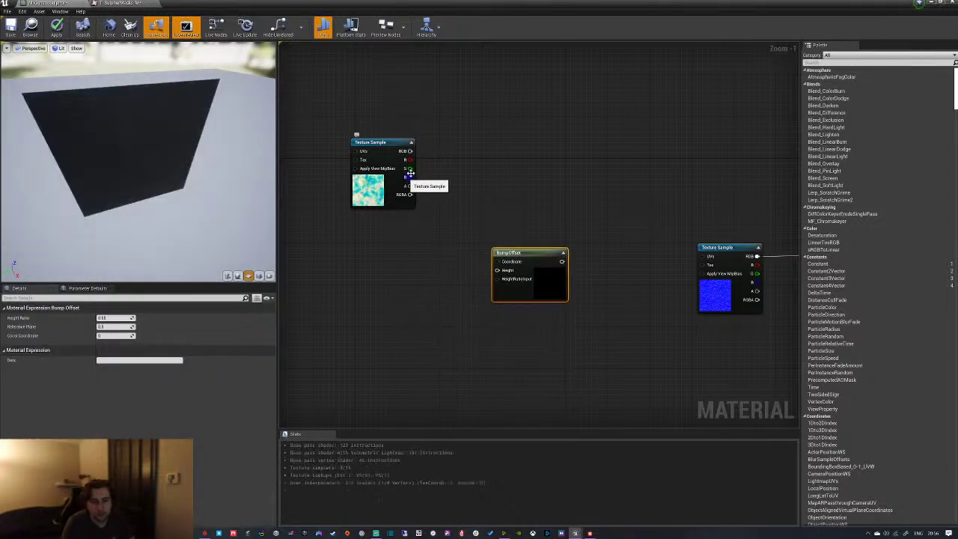
pyautogui.moveTo(410, 169); pyautogui.dragTo(541, 197)
pyautogui.moveTo(370, 142); pyautogui.dragTo(359, 205)
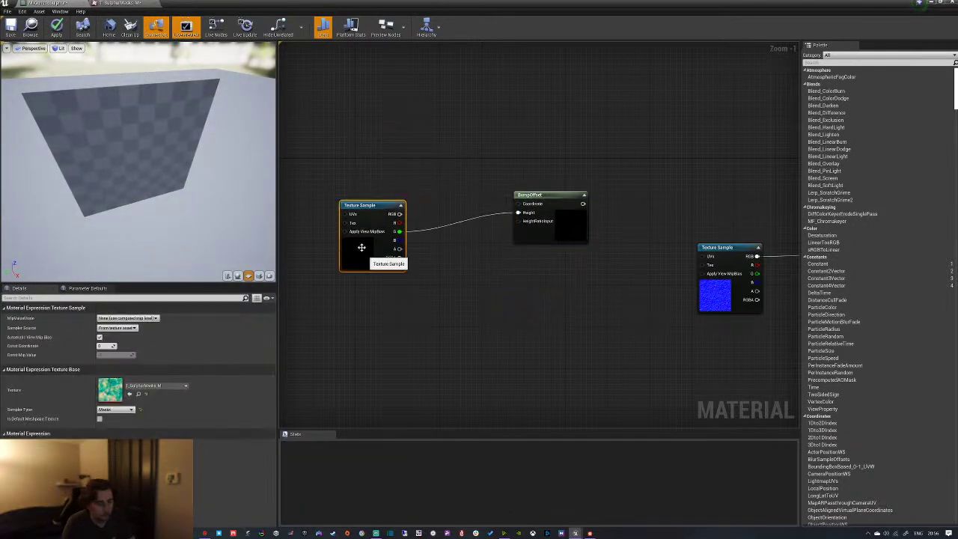
pyautogui.press('t')
pyautogui.click(354, 128)
pyautogui.press('Delete')
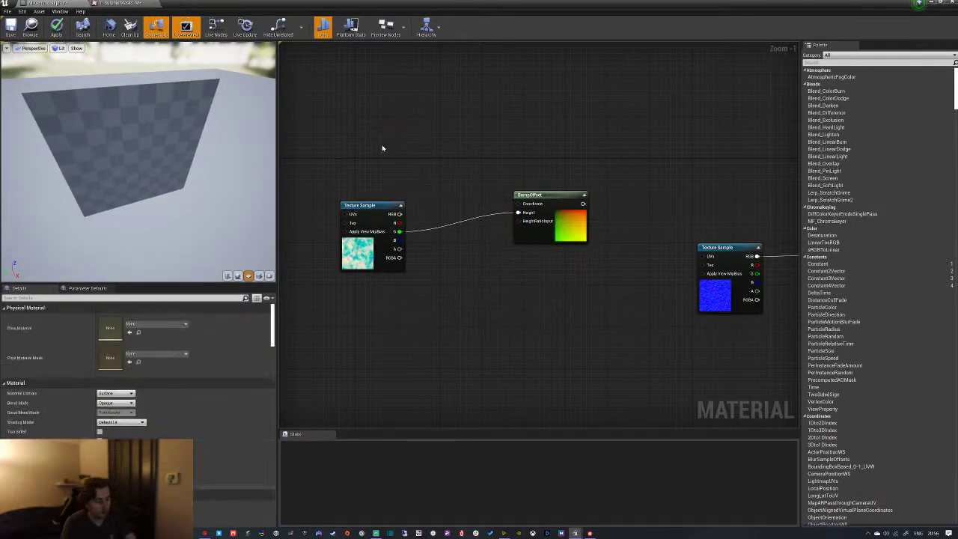
# Add a texture coordinate node above the mask sample and connect it to the BumpOffset's Coordinate input
pyautogui.press('u')
pyautogui.click(381, 148)
pyautogui.moveTo(417, 158); pyautogui.dragTo(533, 203)
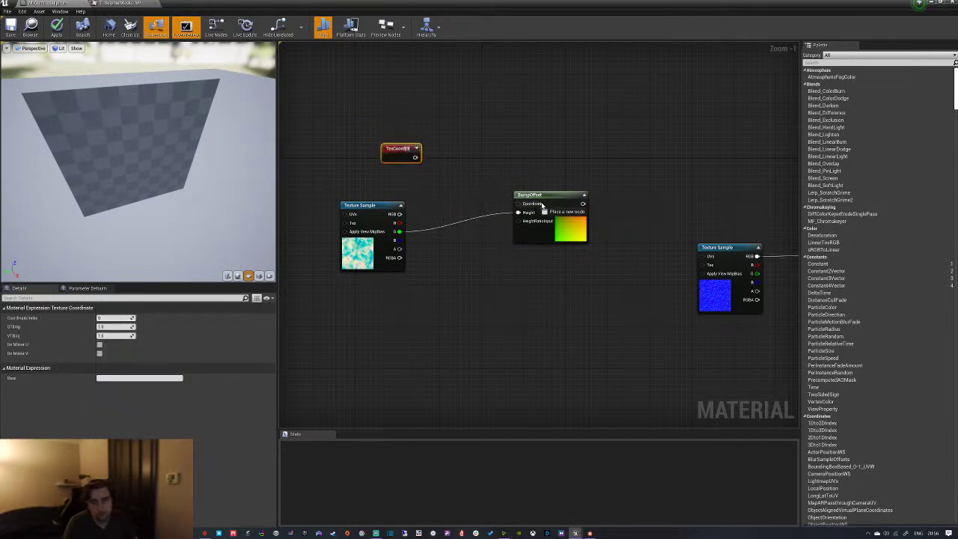
pyautogui.click(415, 158)
pyautogui.moveTo(415, 158); pyautogui.dragTo(539, 207)
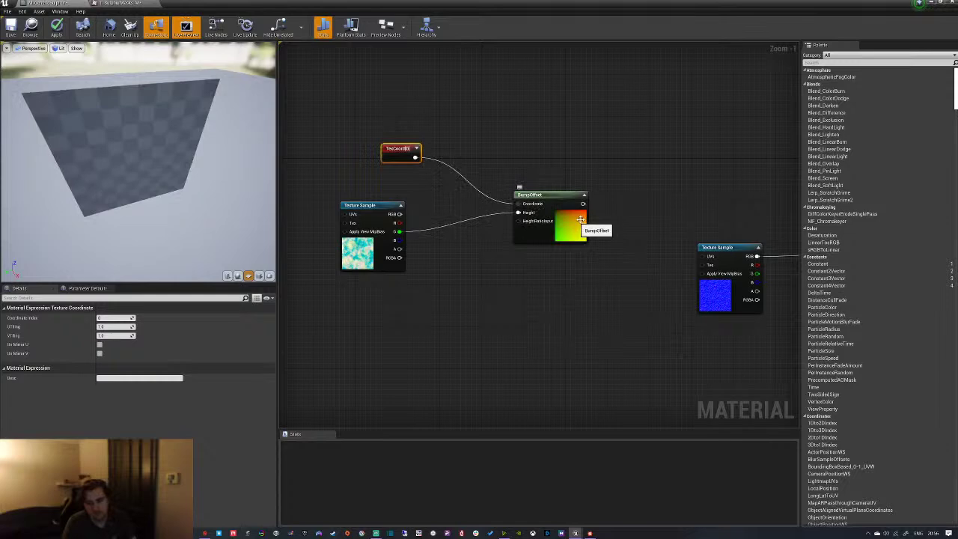
pyautogui.moveTo(484, 242); pyautogui.dragTo(497, 204, button='right')
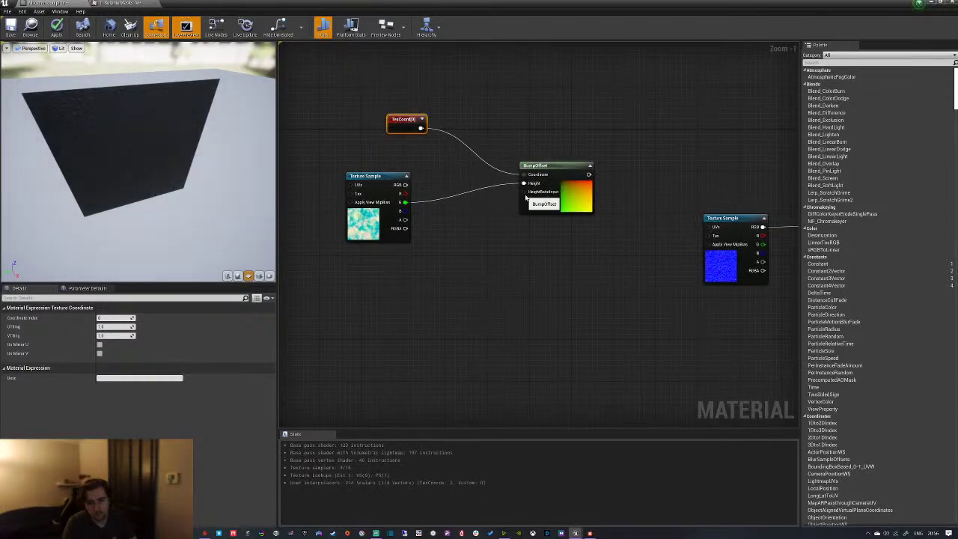
# Add a scalar parameter named Height near the BumpOffset node by converting a new constant
pyautogui.moveTo(523, 192); pyautogui.dragTo(471, 269)
pyautogui.click(500, 208)
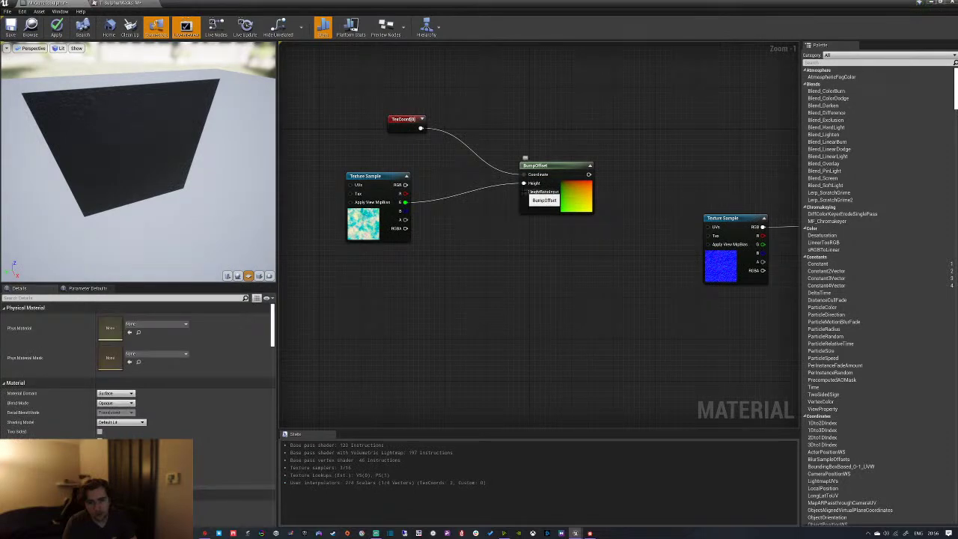
pyautogui.click(444, 242)
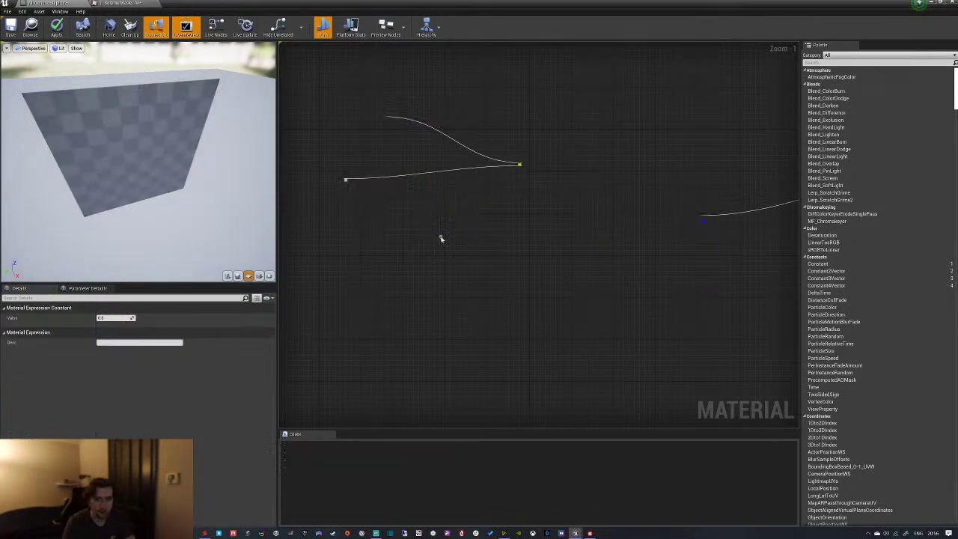
pyautogui.rightClick(457, 244)
pyautogui.click(494, 258)
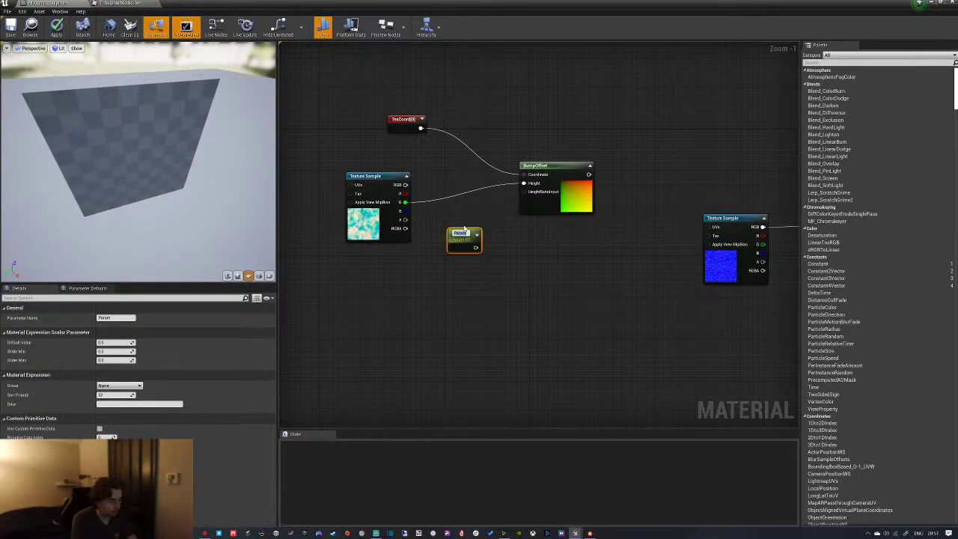
pyautogui.write('Height')
pyautogui.press('Return')
# Connect the Height parameter to the BumpOffset's HeightRatioInput and place the parameter below the mask texture sample
pyautogui.moveTo(475, 247); pyautogui.dragTo(524, 191)
pyautogui.click(457, 257)
pyautogui.moveTo(461, 252); pyautogui.dragTo(387, 279)
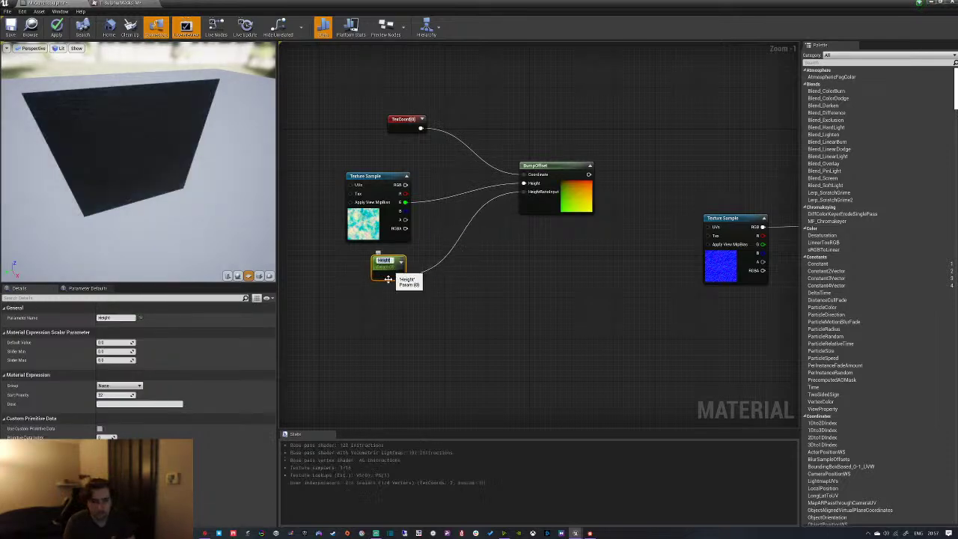
# Connect the BumpOffset output to the UVs input of the normal map texture sample
pyautogui.click(555, 269)
pyautogui.moveTo(555, 269); pyautogui.dragTo(462, 269, button='right')
pyautogui.moveTo(494, 173); pyautogui.dragTo(620, 226)
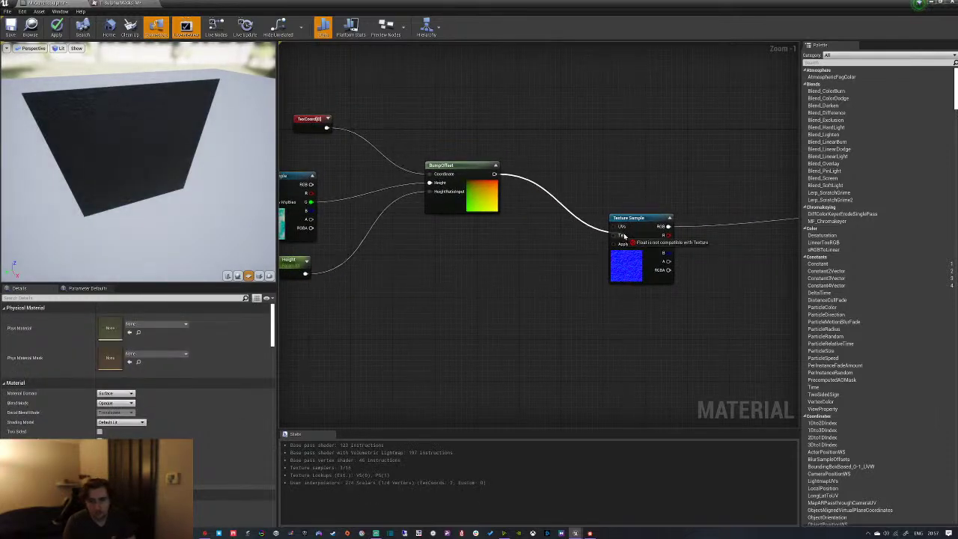
pyautogui.moveTo(503, 273); pyautogui.dragTo(577, 273, button='right')
pyautogui.scroll(-1, 577, 273)
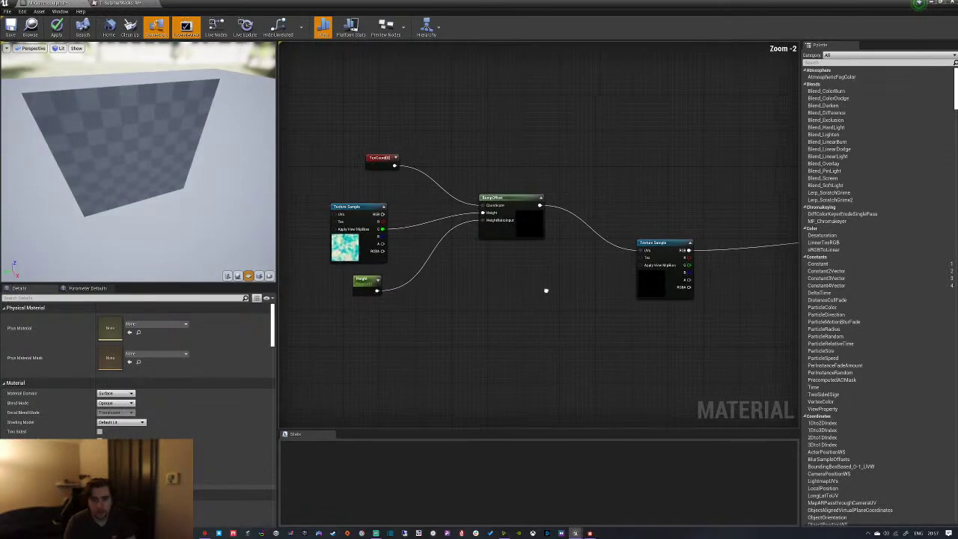
# Duplicate the mask texture sample and place the copy above the normal map sample
pyautogui.click(330, 268)
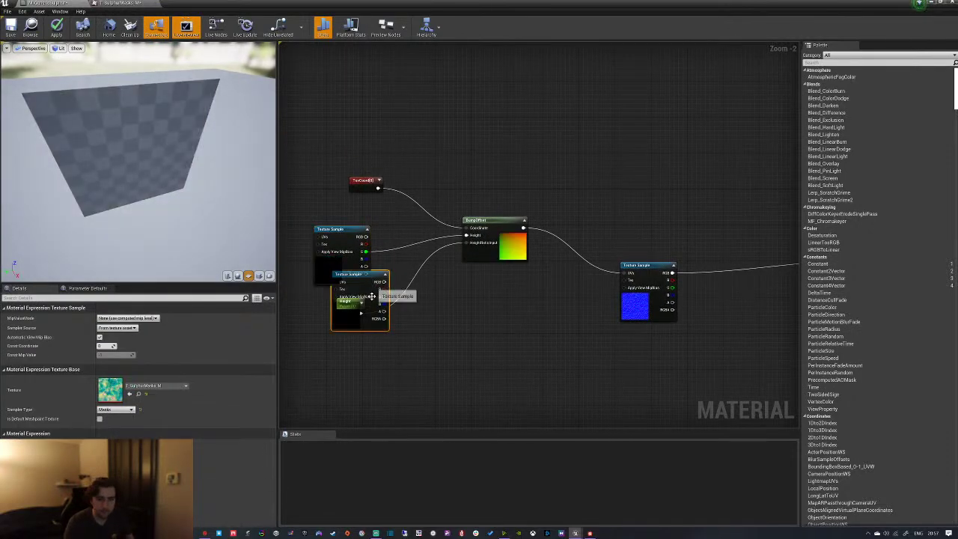
pyautogui.hotkey('ctrl', 'c')
pyautogui.hotkey('ctrl', 'v')
pyautogui.moveTo(659, 177); pyautogui.dragTo(660, 214)
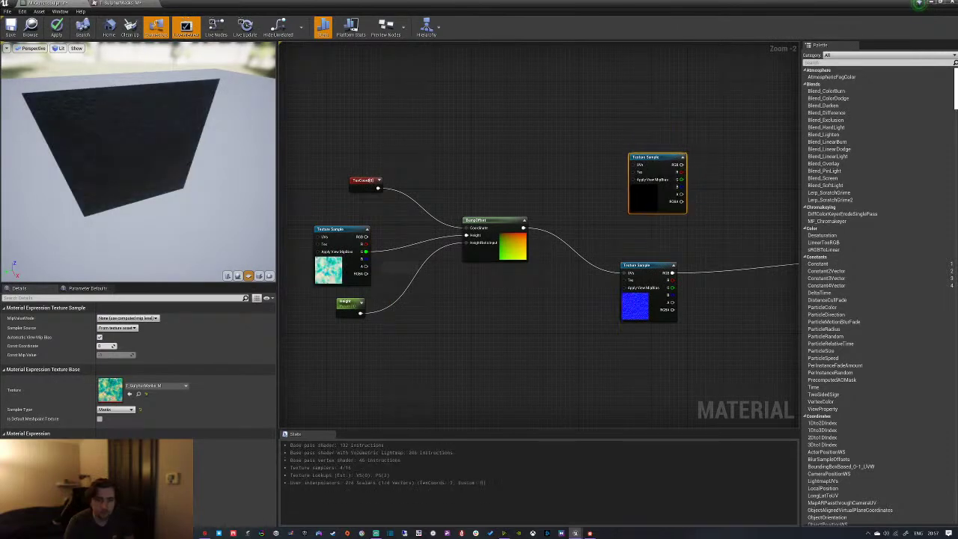
# Set the Sampler Source of both mask texture samples to Shared: Wrap
pyautogui.click(338, 268)
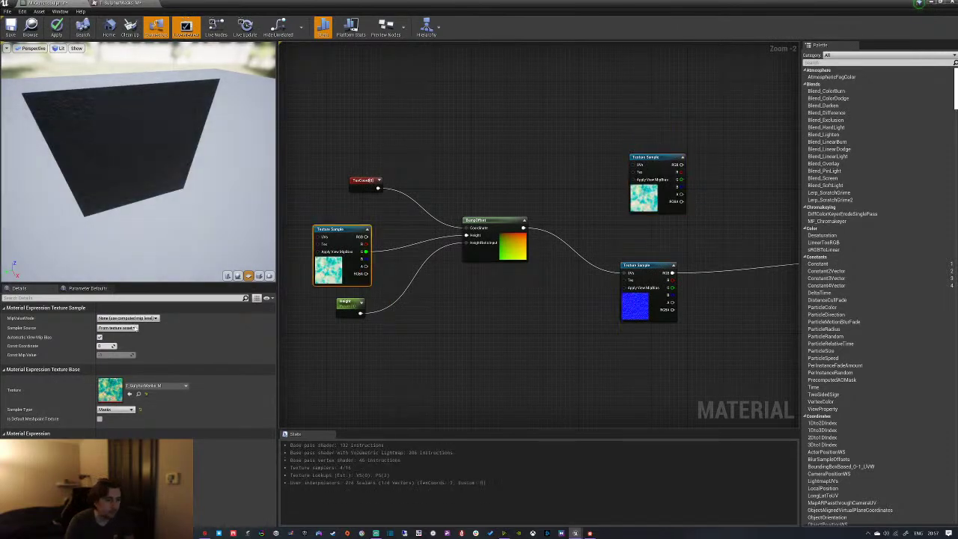
pyautogui.click(118, 328)
pyautogui.click(118, 340)
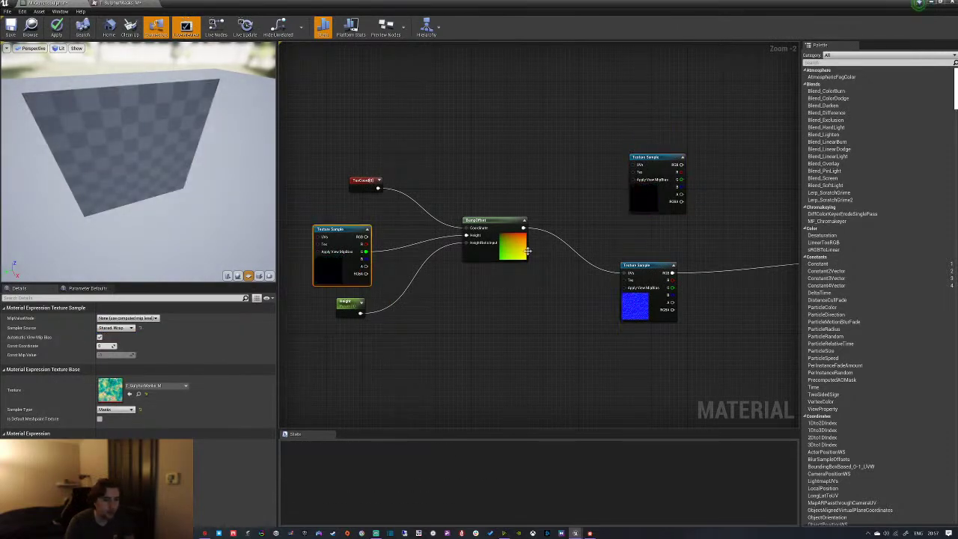
pyautogui.click(669, 201)
pyautogui.click(117, 328)
pyautogui.click(118, 341)
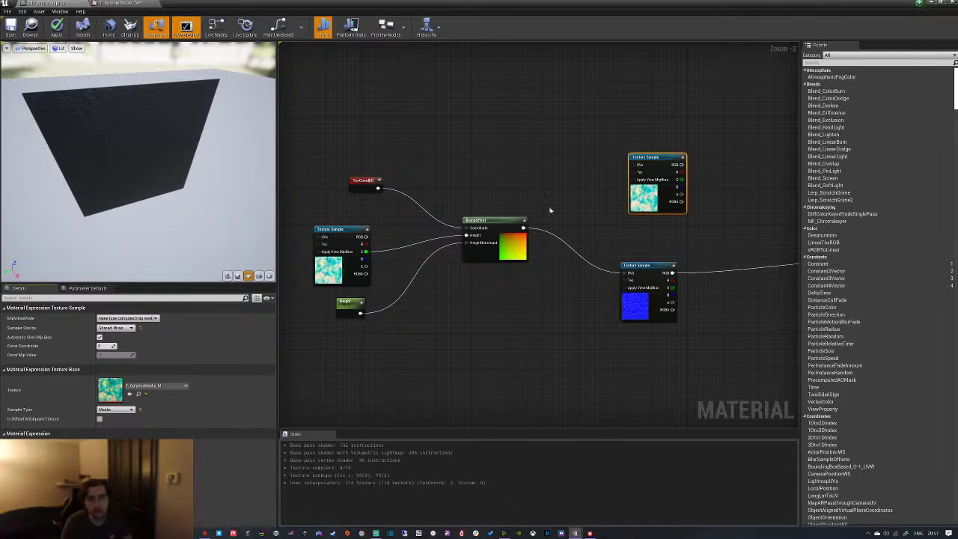
pyautogui.click(120, 328)
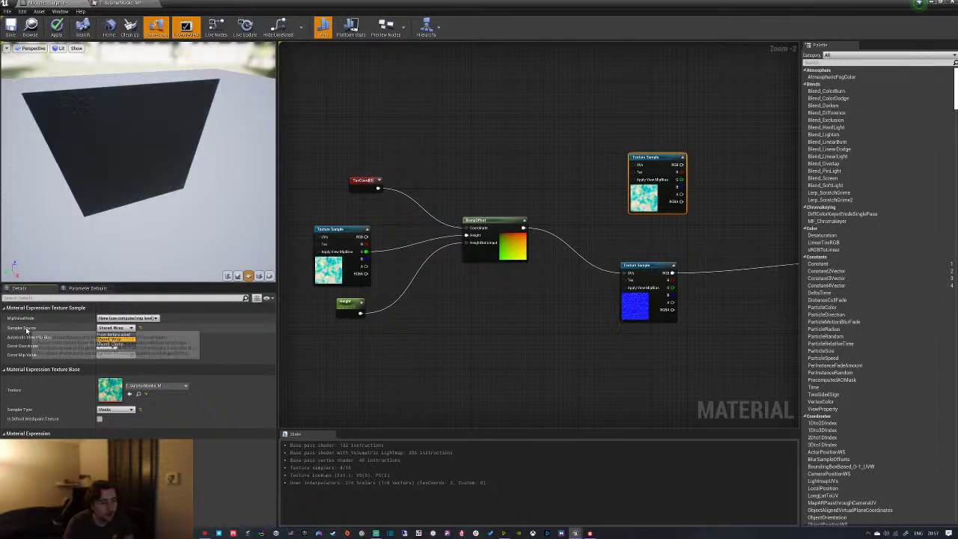
pyautogui.click(658, 193)
# Reposition the copied mask sample above the normal map sample and connect the BumpOffset output to its UVs input
pyautogui.moveTo(657, 193); pyautogui.dragTo(509, 199, button='right')
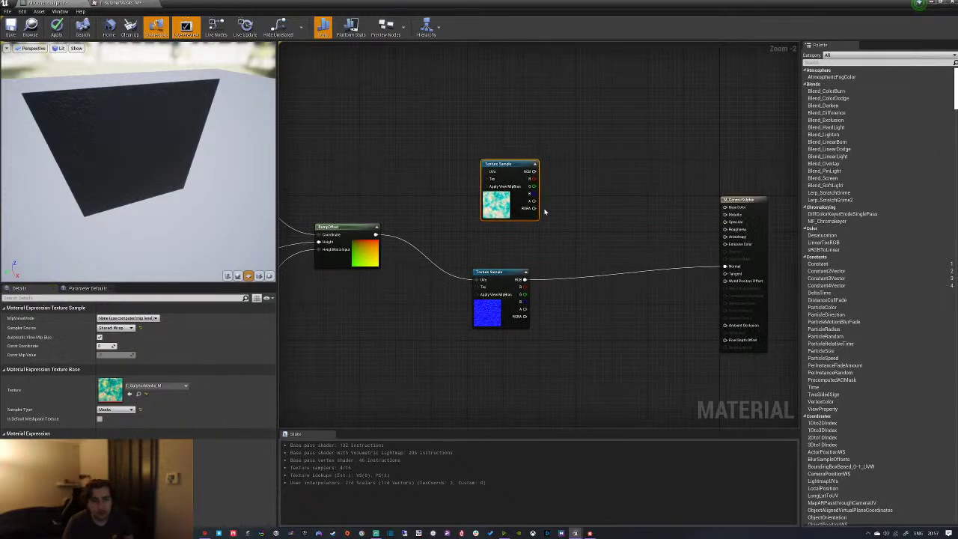
pyautogui.moveTo(510, 200); pyautogui.dragTo(475, 190)
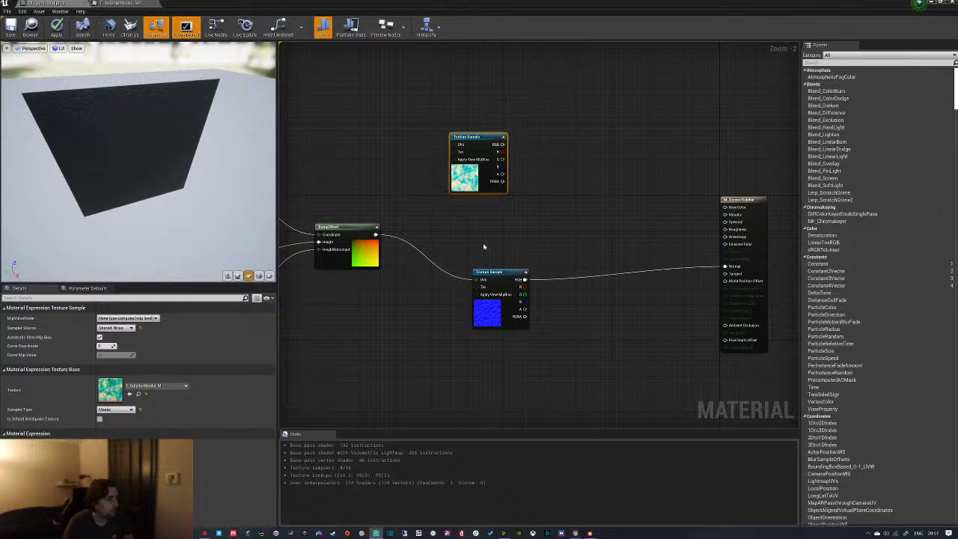
pyautogui.click(592, 228)
pyautogui.moveTo(453, 181); pyautogui.dragTo(481, 179)
pyautogui.scroll(-1, 480, 178)
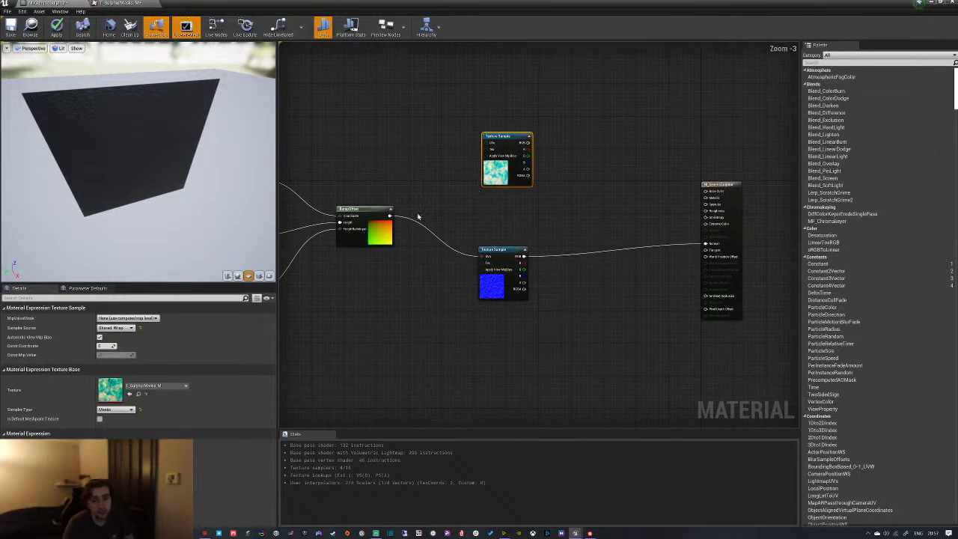
pyautogui.moveTo(390, 216); pyautogui.dragTo(487, 143)
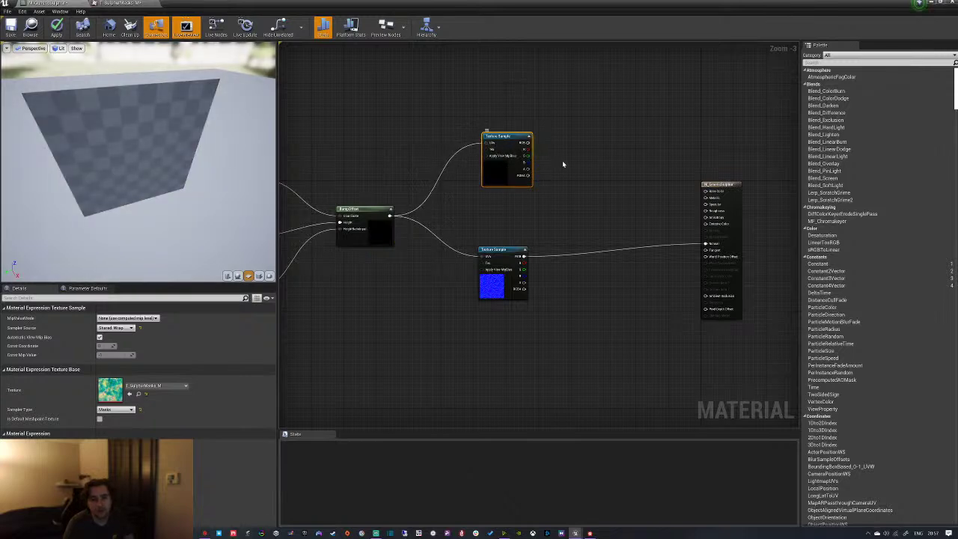
# Add a Lerp node beside the copied mask texture sample
pyautogui.click(603, 110)
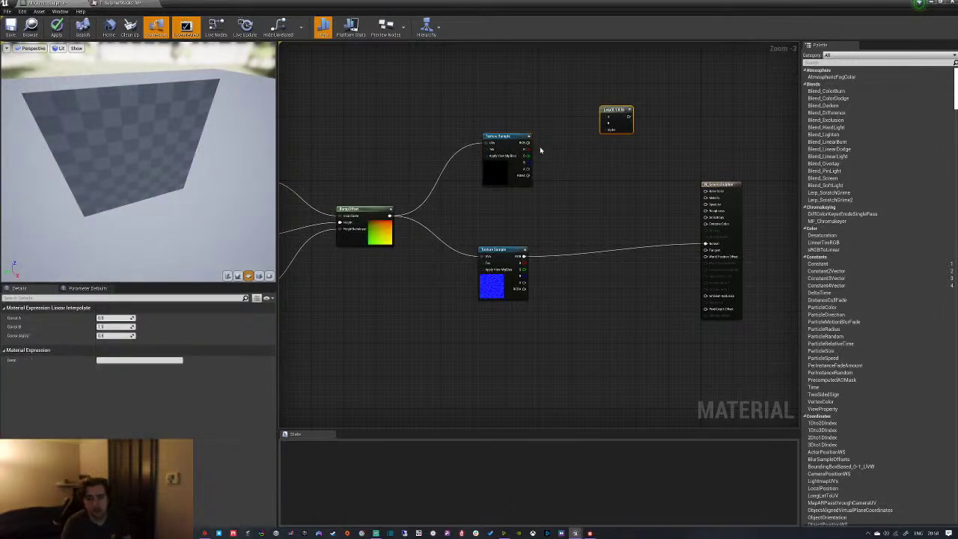
pyautogui.moveTo(525, 149); pyautogui.dragTo(583, 152)
pyautogui.click(527, 150)
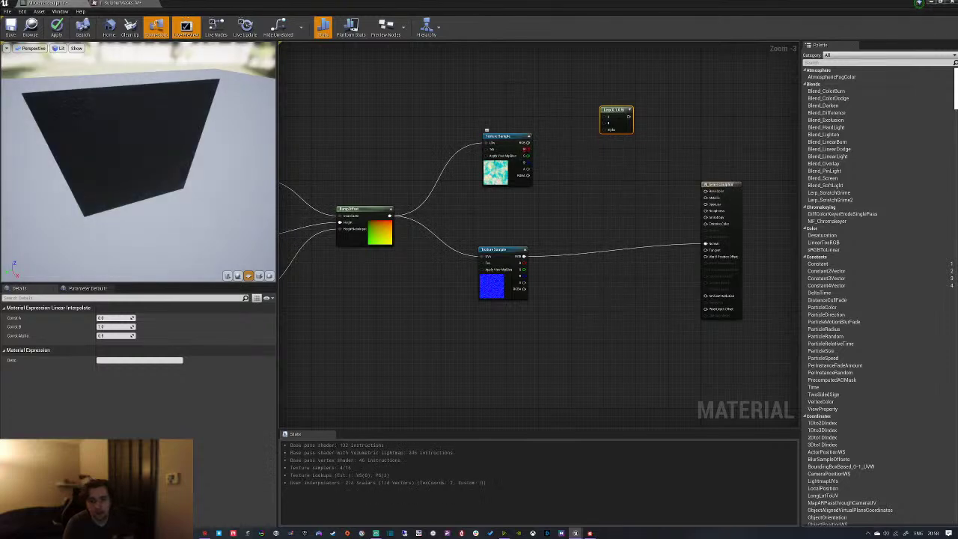
# Open the T_SulphurMasks_M texture and examine its red, green and blue channels individually
pyautogui.doubleClick(495, 171)
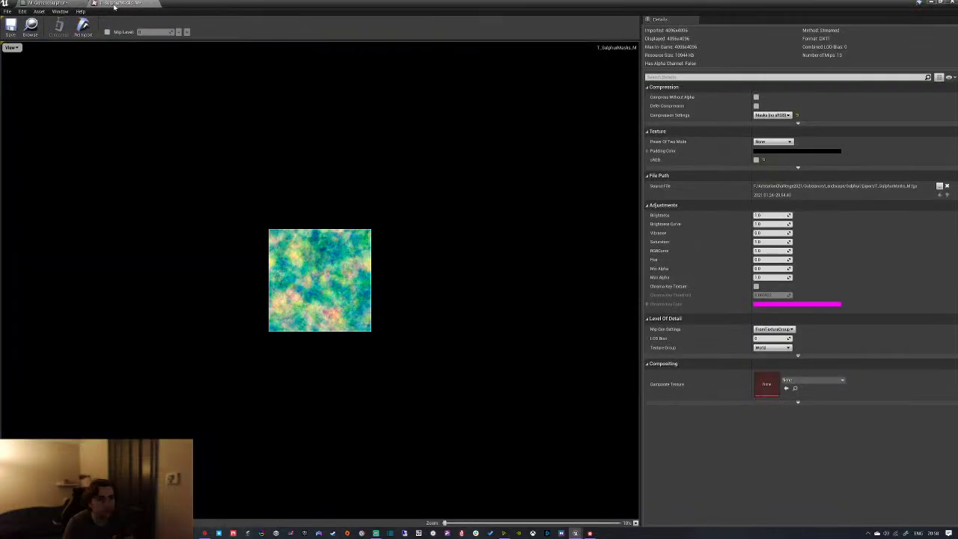
pyautogui.click(12, 47)
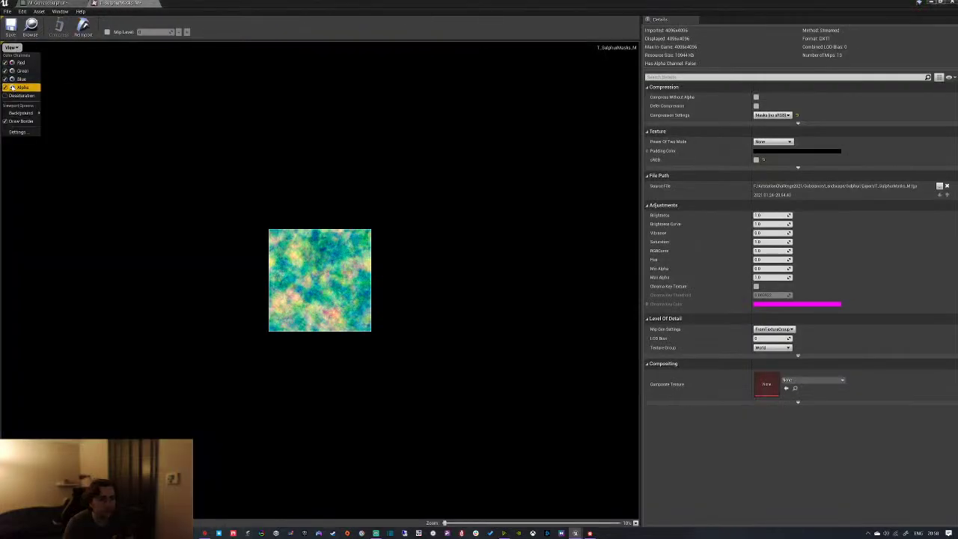
pyautogui.click(7, 78)
pyautogui.click(5, 71)
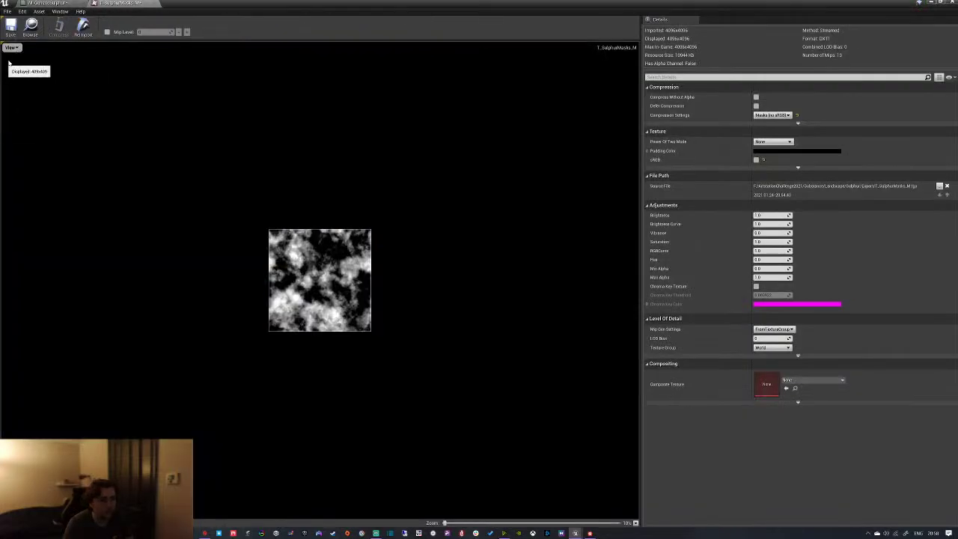
pyautogui.click(11, 47)
pyautogui.click(8, 62)
pyautogui.click(7, 79)
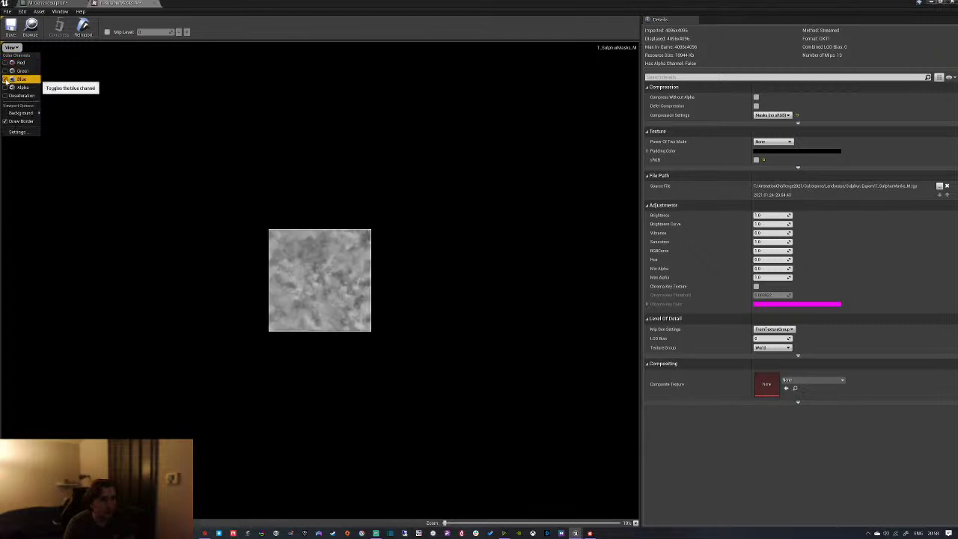
pyautogui.click(7, 79)
pyautogui.click(7, 78)
pyautogui.click(7, 79)
pyautogui.click(7, 78)
pyautogui.click(7, 81)
# Return to the material graph and connect the original mask sample's blue channel to the BumpOffset's Height input, replacing the green channel
pyautogui.click(61, 3)
pyautogui.moveTo(582, 189); pyautogui.dragTo(552, 248, button='right')
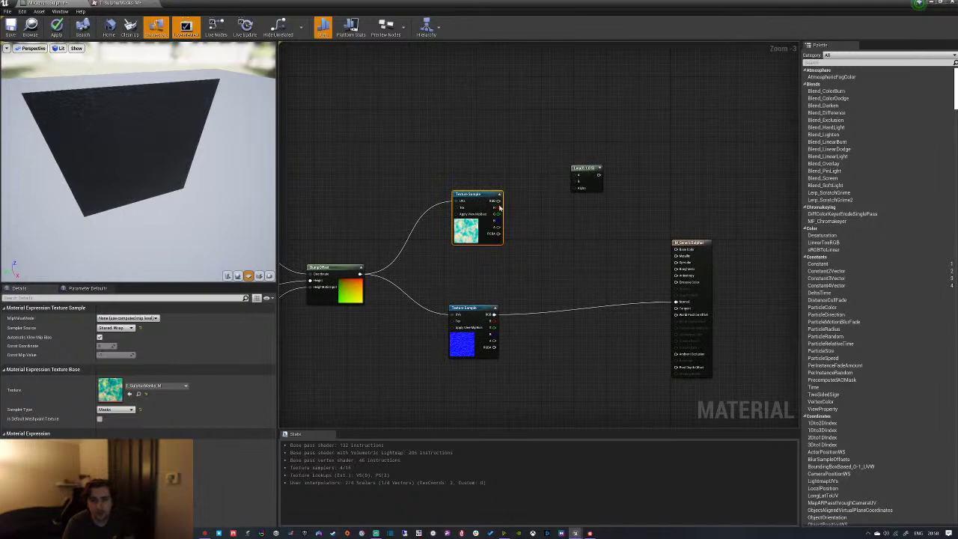
pyautogui.moveTo(482, 233); pyautogui.dragTo(720, 194, button='right')
pyautogui.moveTo(453, 271); pyautogui.dragTo(547, 244)
pyautogui.moveTo(641, 201); pyautogui.dragTo(585, 218, button='right')
# Connect the copied mask sample's red channel to the Lerp's Alpha input
pyautogui.moveTo(400, 274); pyautogui.dragTo(728, 206)
pyautogui.moveTo(720, 212); pyautogui.dragTo(612, 204, button='right')
pyautogui.moveTo(612, 196); pyautogui.dragTo(697, 176)
pyautogui.click(650, 188)
pyautogui.moveTo(574, 144); pyautogui.dragTo(607, 175, button='right')
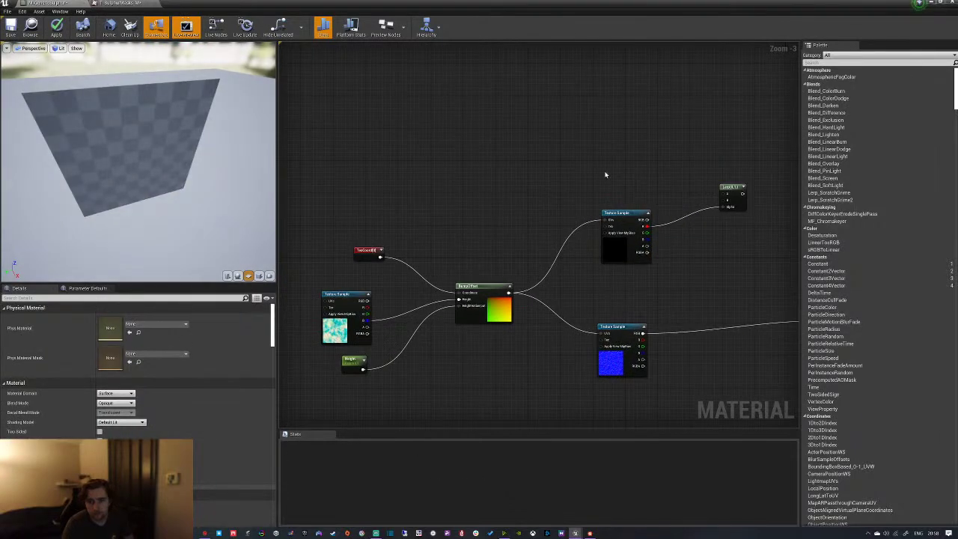
# Add a vector parameter named Colour above the copied mask sample and connect its output to the Lerp's A input
pyautogui.click(597, 135)
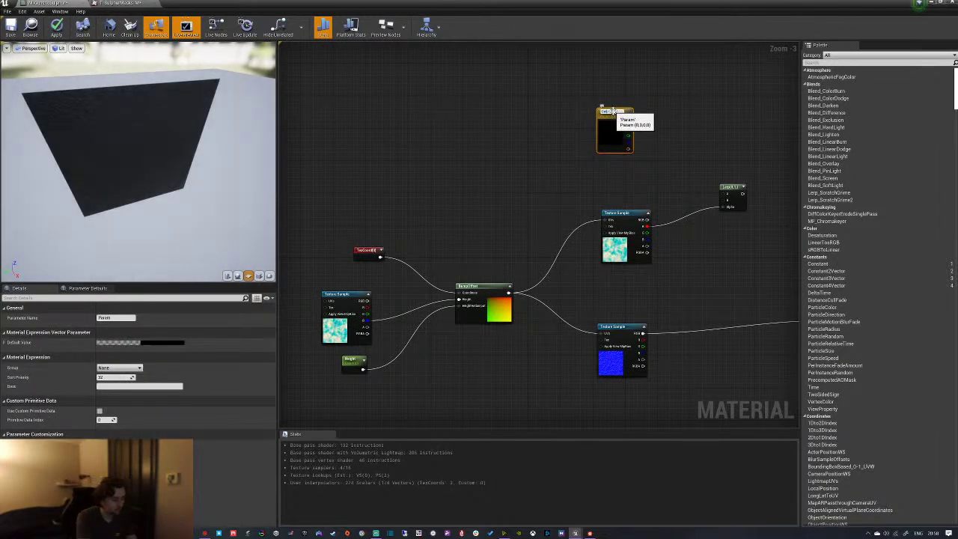
pyautogui.write('Colour')
pyautogui.moveTo(629, 122); pyautogui.dragTo(724, 200)
pyautogui.moveTo(605, 110); pyautogui.dragTo(633, 118)
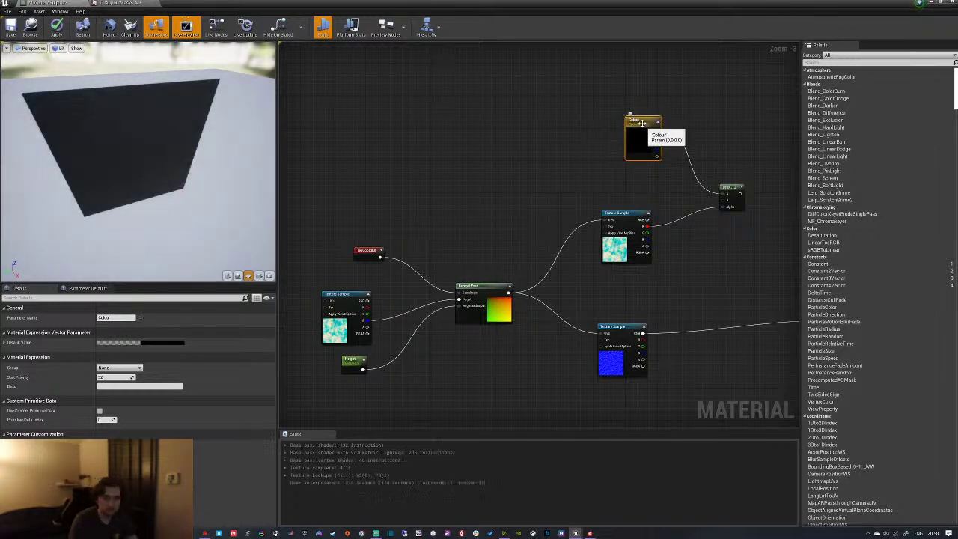
# Rename the Colour vector parameter as ColourLow
pyautogui.click(114, 317)
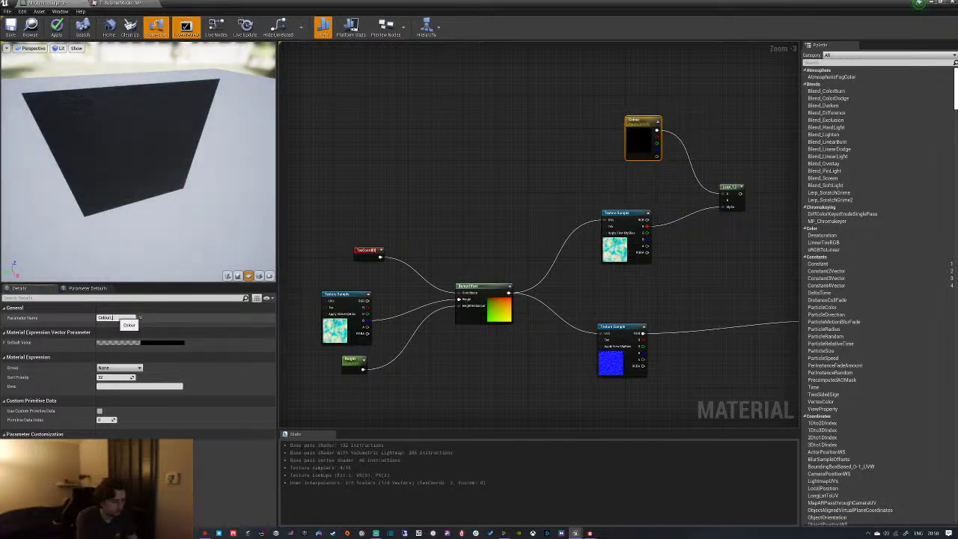
pyautogui.write('Low')
pyautogui.press('Return')
# Duplicate the ColourLow parameter, placing the copy beneath it, and rename the copy as ColourHigh
pyautogui.moveTo(642, 148); pyautogui.dragTo(623, 176)
pyautogui.hotkey('ctrl', 'w')
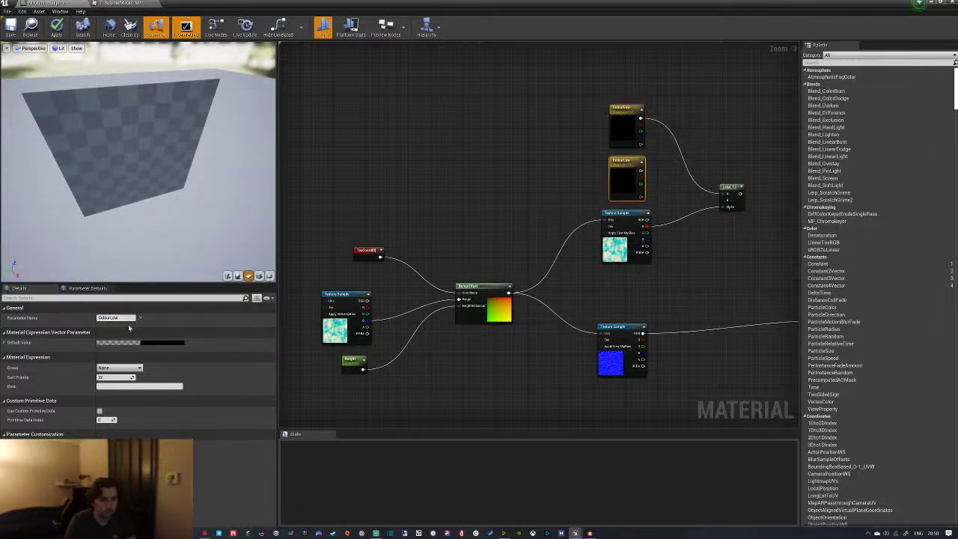
pyautogui.click(123, 318)
pyautogui.write('Colour')
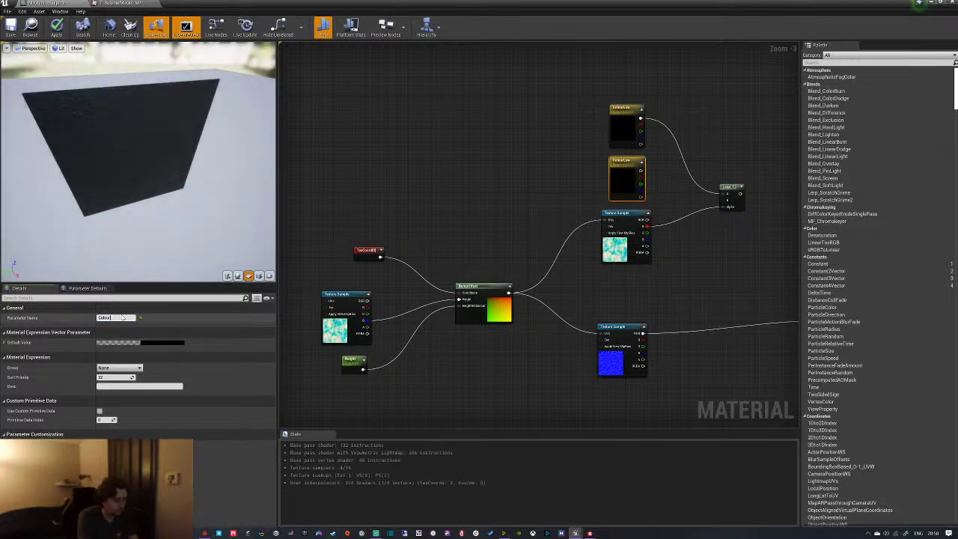
pyautogui.write('High')
pyautogui.press('Return')
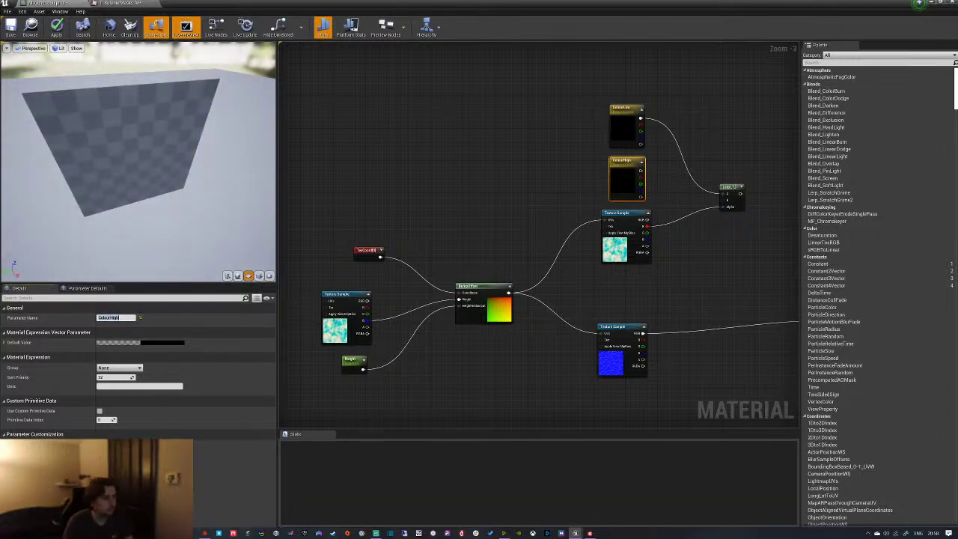
# Connect ColourHigh to the Lerp's B input and the Lerp output to the material's Base Color
pyautogui.moveTo(694, 179); pyautogui.dragTo(546, 125, button='right')
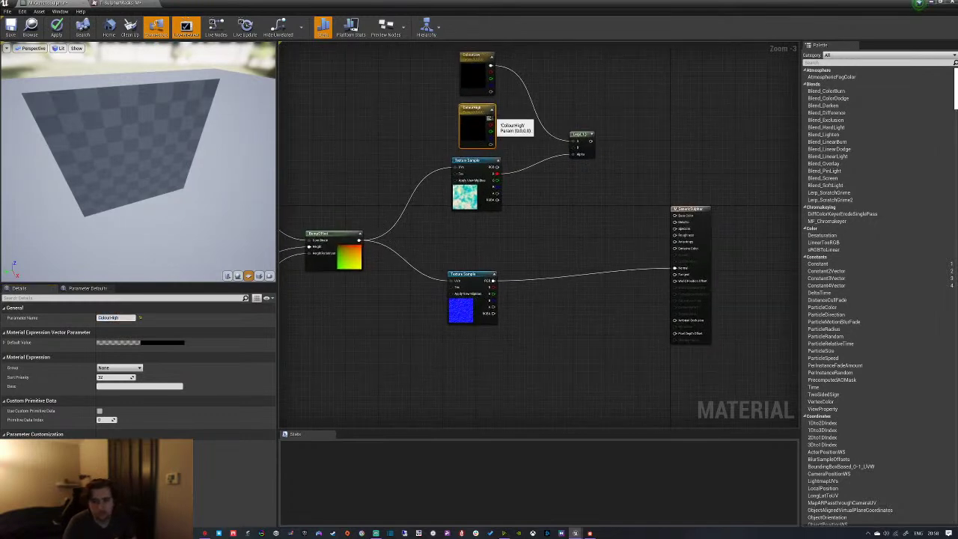
pyautogui.moveTo(491, 118); pyautogui.dragTo(679, 217)
pyautogui.click(570, 215)
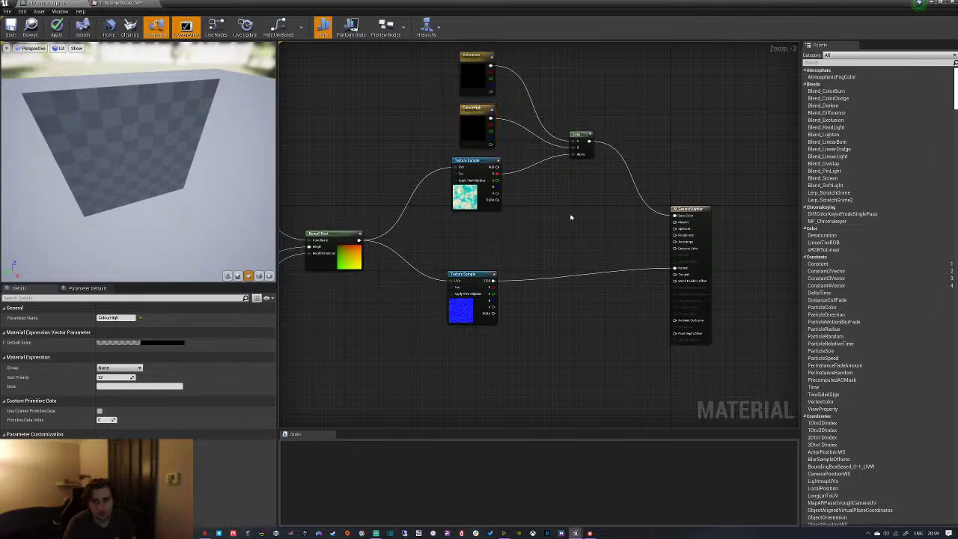
# Add a second Lerp node beside the material output and connect the copied mask sample's blue channel to its Alpha input
pyautogui.moveTo(601, 235); pyautogui.dragTo(567, 235, button='right')
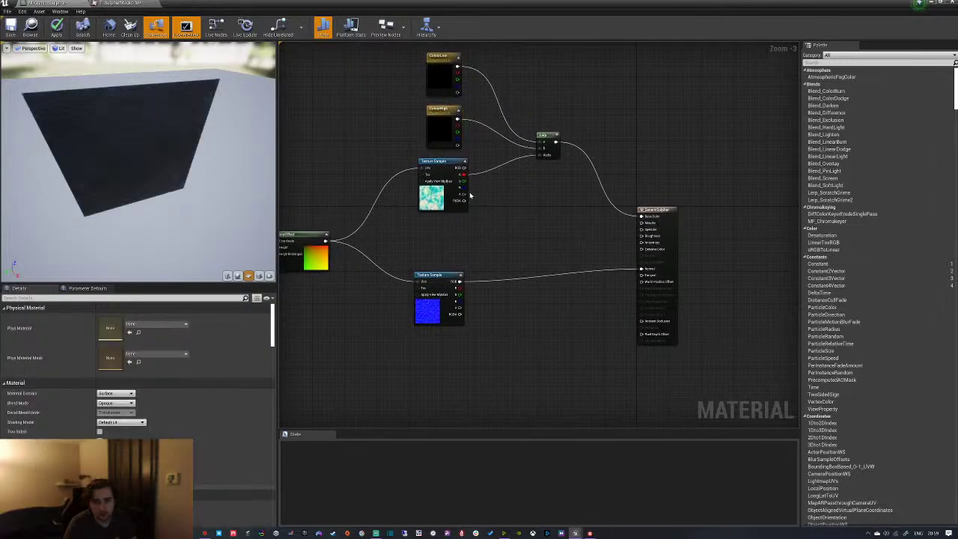
pyautogui.moveTo(463, 181); pyautogui.dragTo(571, 214)
pyautogui.click(571, 217)
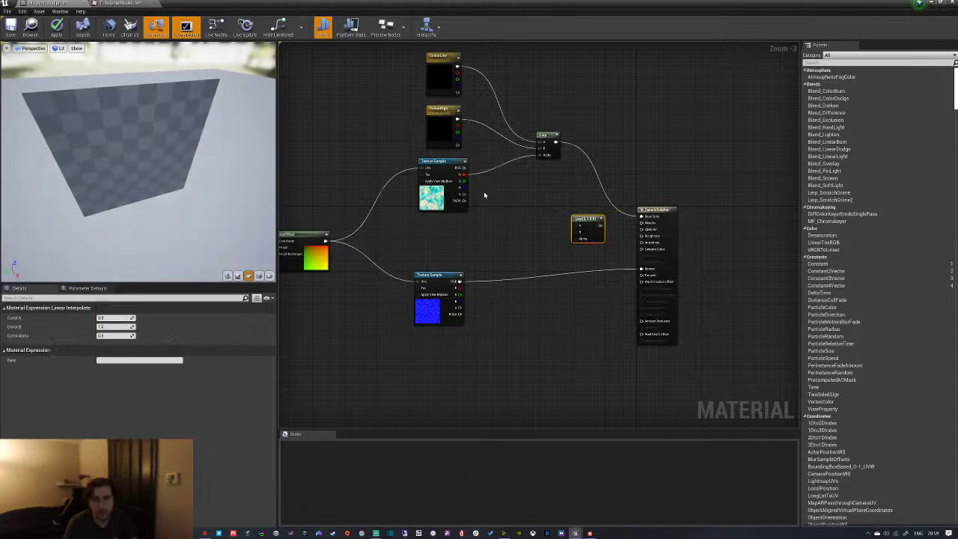
pyautogui.moveTo(466, 187); pyautogui.dragTo(576, 238)
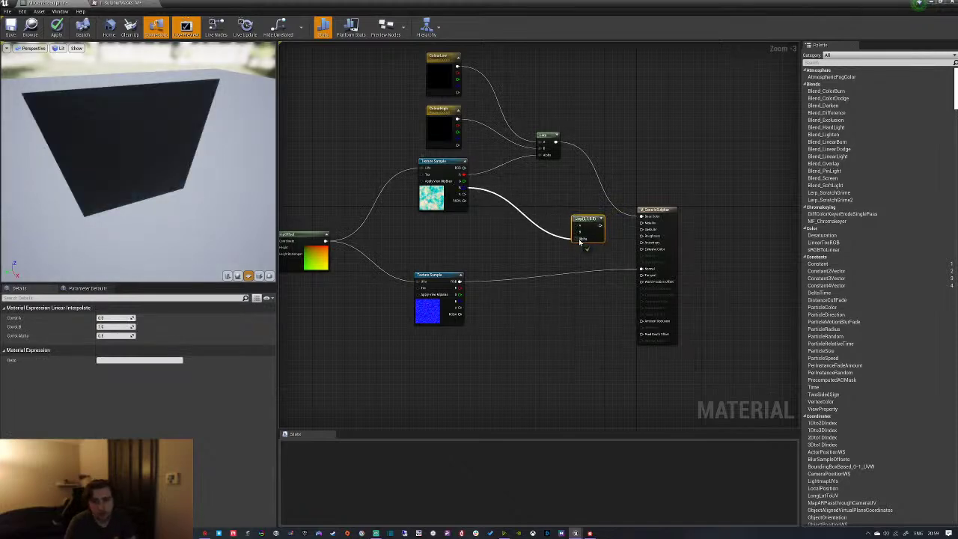
# Promote the second Lerp's A and B inputs to scalar parameters named RoughLow and RoughHigh, with RoughLow moved beside the Lerp
pyautogui.rightClick(576, 225)
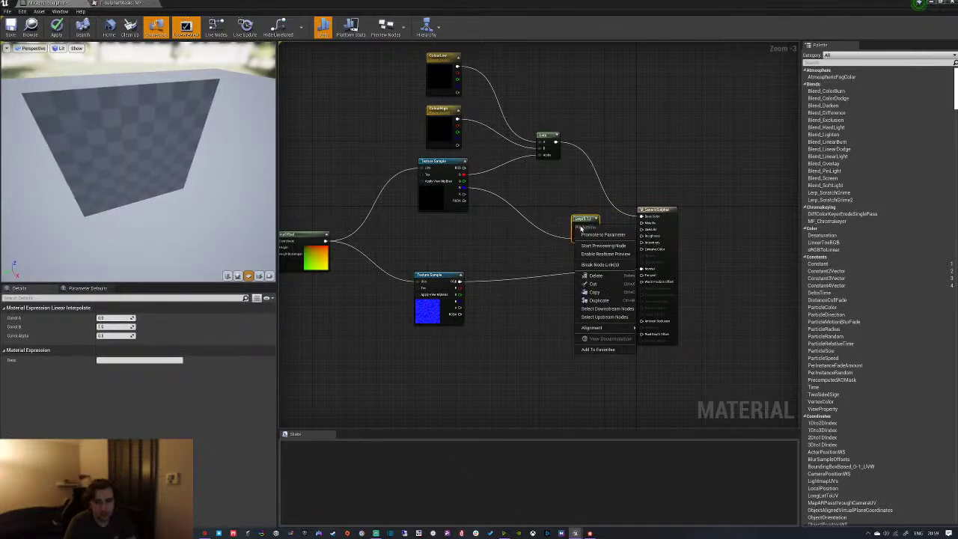
pyautogui.click(593, 234)
pyautogui.rightClick(576, 232)
pyautogui.click(593, 241)
pyautogui.moveTo(552, 221); pyautogui.dragTo(518, 223)
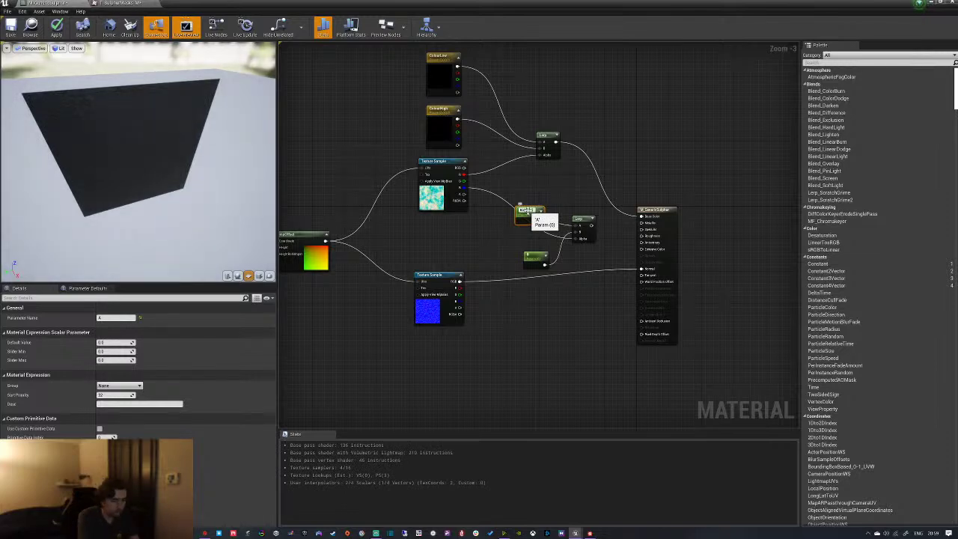
pyautogui.click(530, 256)
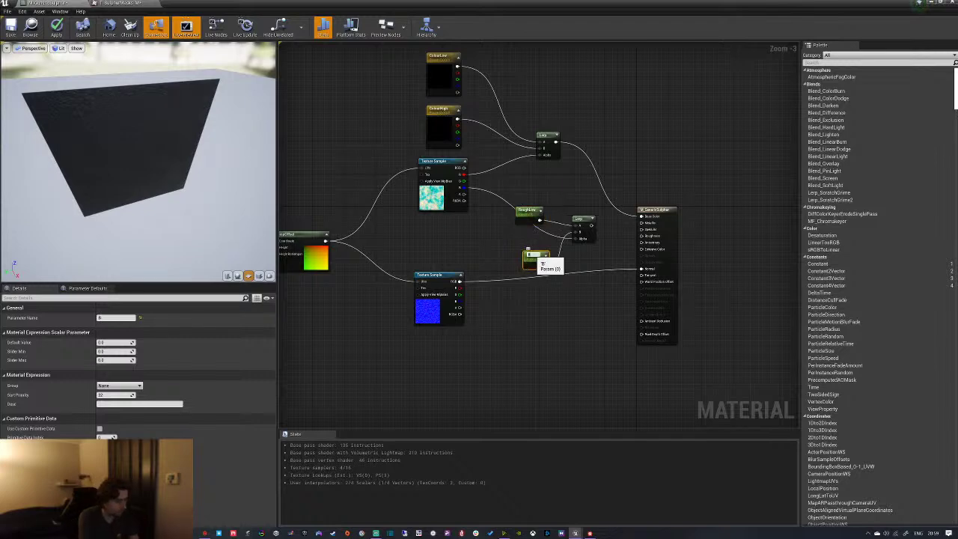
pyautogui.press('Return')
pyautogui.moveTo(505, 200); pyautogui.dragTo(637, 256)
pyautogui.moveTo(492, 207); pyautogui.dragTo(603, 254)
pyautogui.click(501, 223)
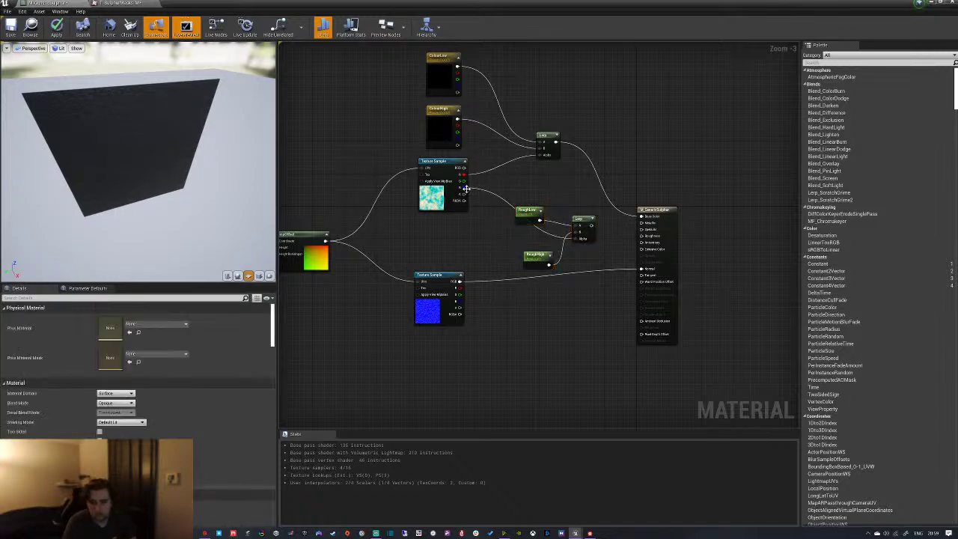
pyautogui.rightClick(518, 291)
pyautogui.press('Escape')
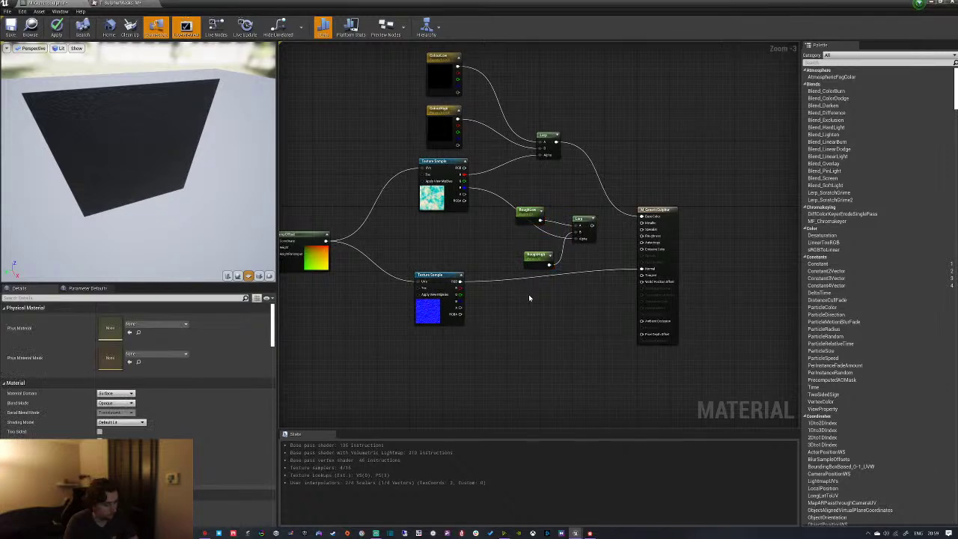
pyautogui.moveTo(465, 188); pyautogui.dragTo(536, 310)
pyautogui.press('Escape')
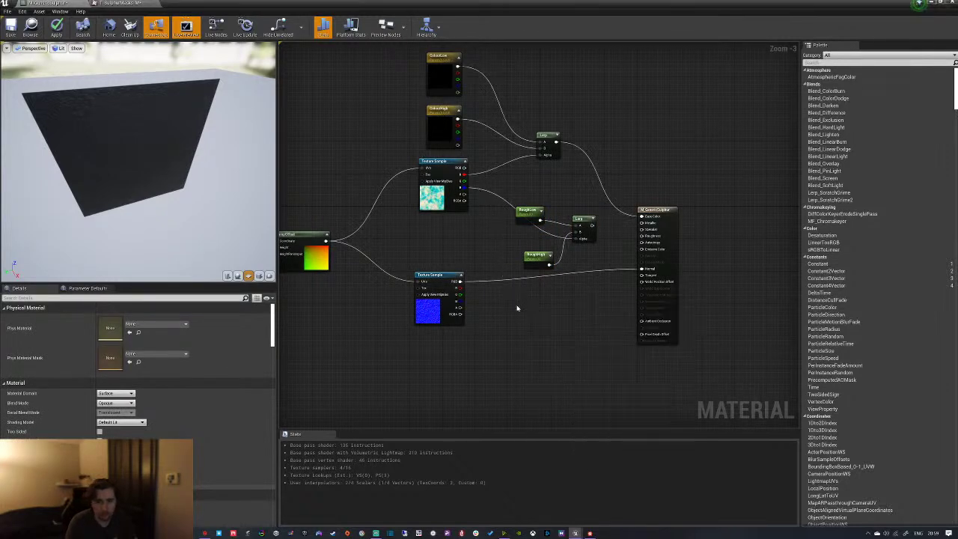
pyautogui.click(552, 296)
pyautogui.moveTo(464, 189); pyautogui.dragTo(554, 315)
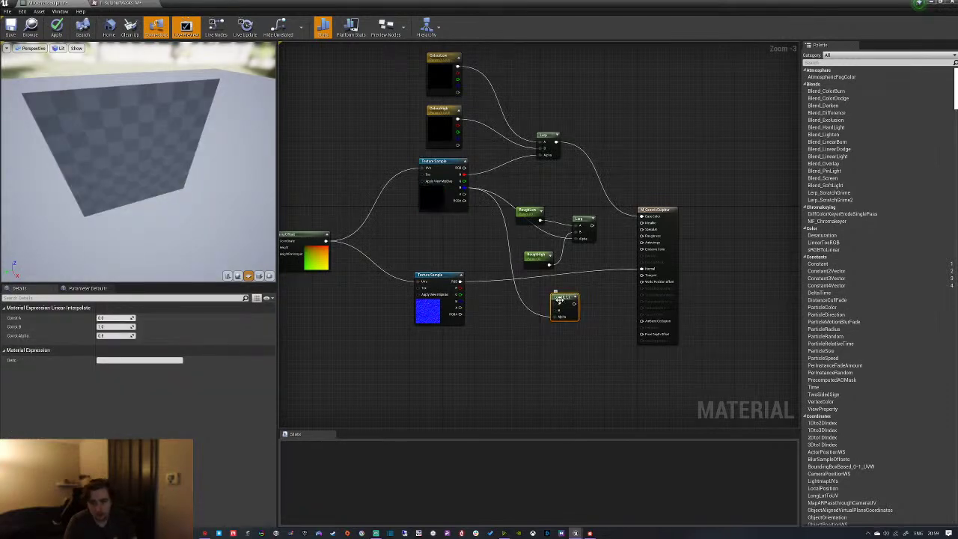
pyautogui.press('Delete')
# Connect the mask sample's blue channel to a new Multiply node and feed its output into the base of a new Power node
pyautogui.moveTo(465, 189); pyautogui.dragTo(524, 287)
pyautogui.write('multipl')
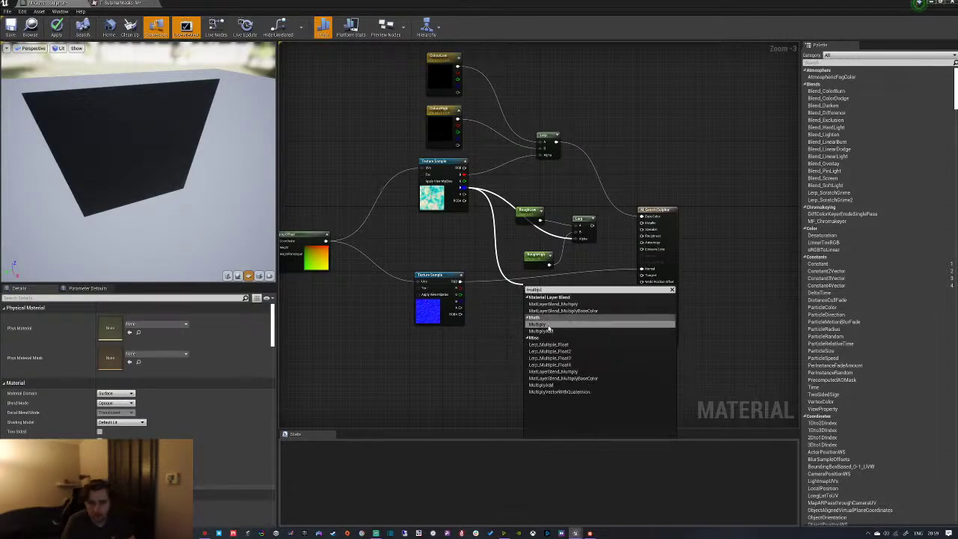
pyautogui.click(551, 324)
pyautogui.moveTo(550, 294); pyautogui.dragTo(575, 319)
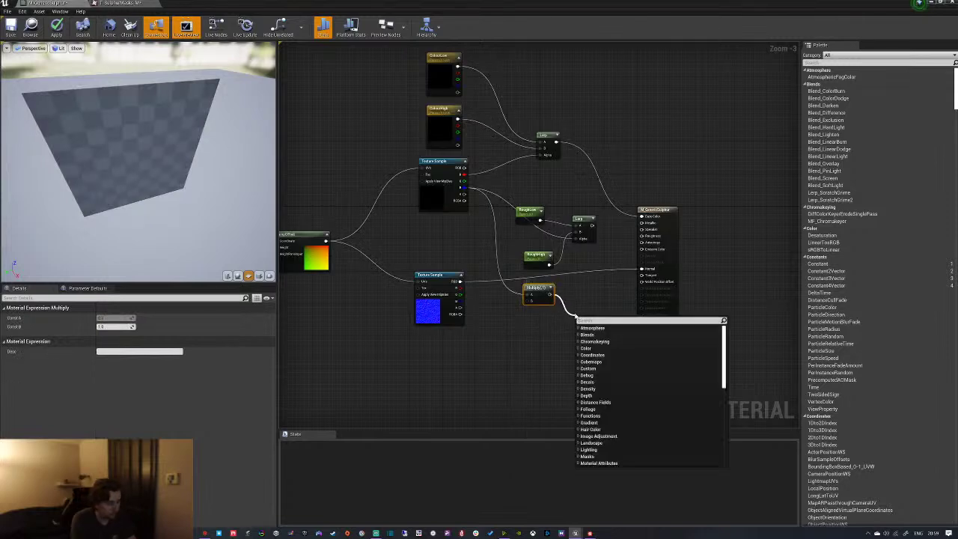
pyautogui.write('power')
pyautogui.press('Return')
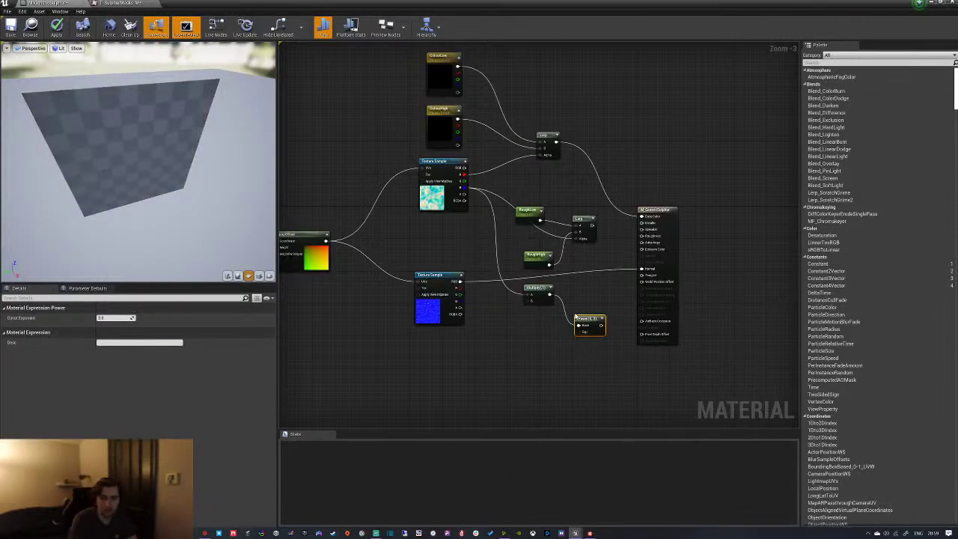
pyautogui.moveTo(527, 295); pyautogui.dragTo(513, 314)
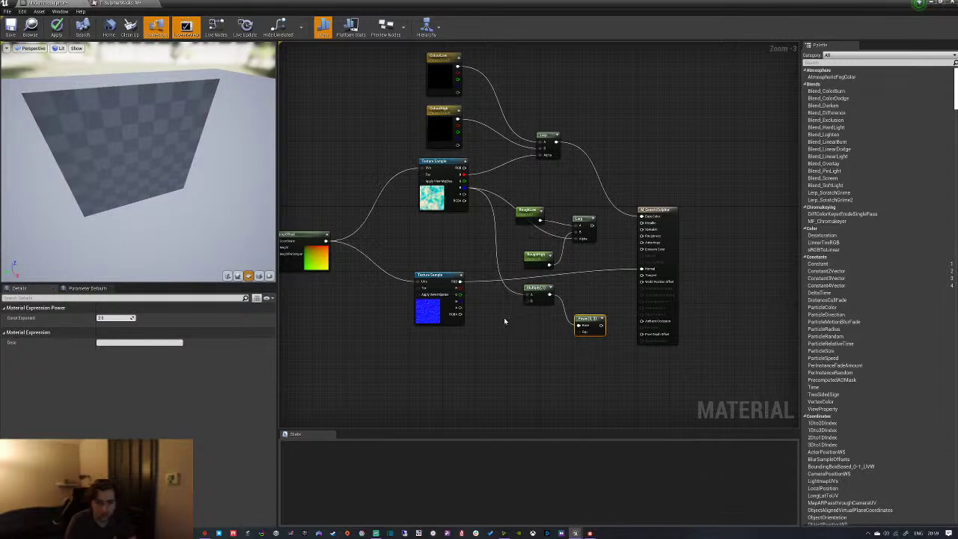
# Move the material output node aside and connect the Power node's output to a new Clamp node
pyautogui.moveTo(657, 209); pyautogui.dragTo(693, 201)
pyautogui.moveTo(601, 325); pyautogui.dragTo(616, 304)
pyautogui.write('cl')
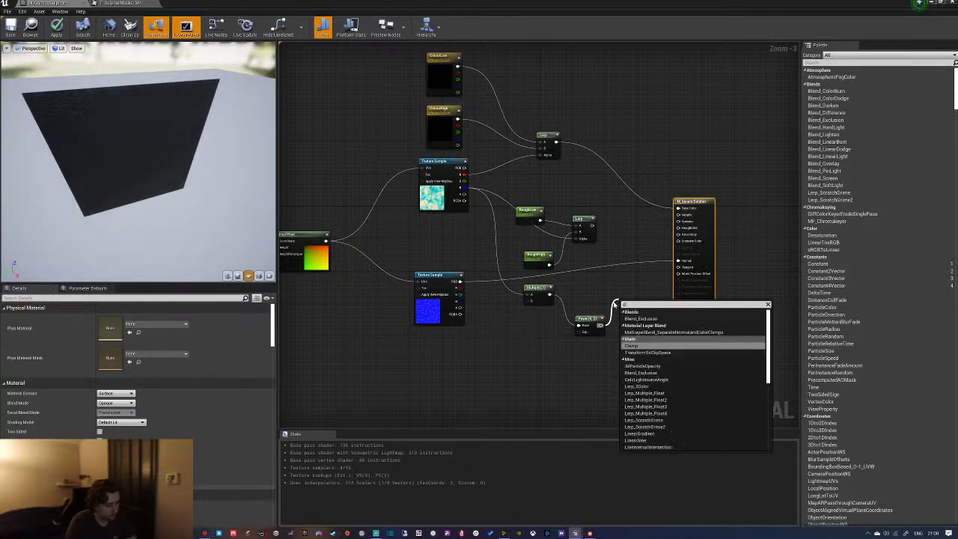
pyautogui.write('as')
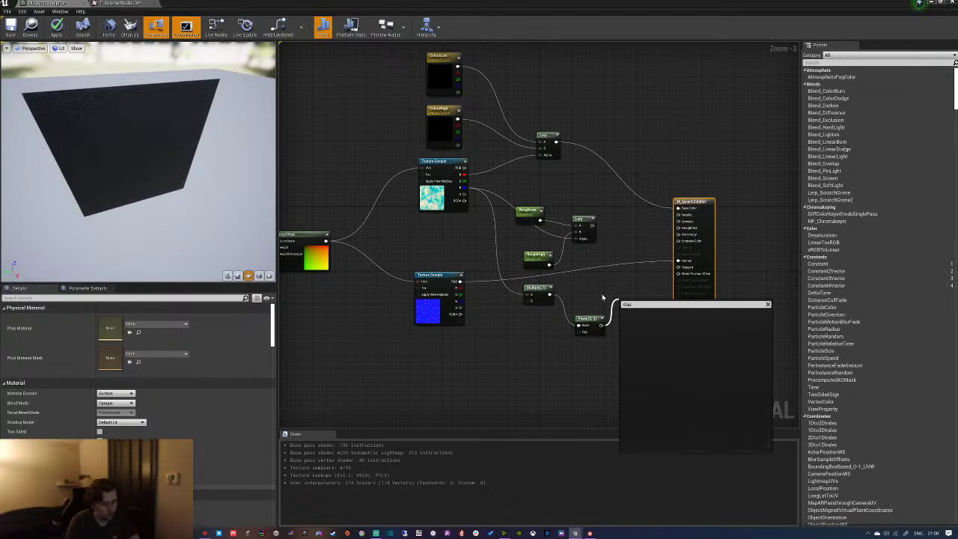
pyautogui.press('BackSpace')
pyautogui.write('mp')
pyautogui.click(633, 333)
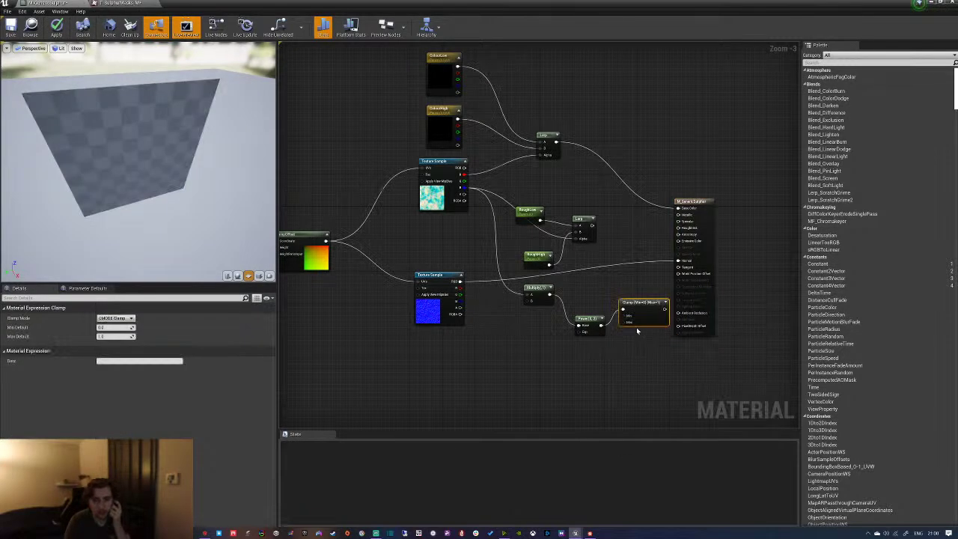
# Move the Multiply, Power and Clamp nodes together to a lower spot, clear of the normal map's connection
pyautogui.moveTo(521, 294); pyautogui.dragTo(624, 335)
pyautogui.click(588, 306)
pyautogui.moveTo(503, 301); pyautogui.dragTo(658, 371)
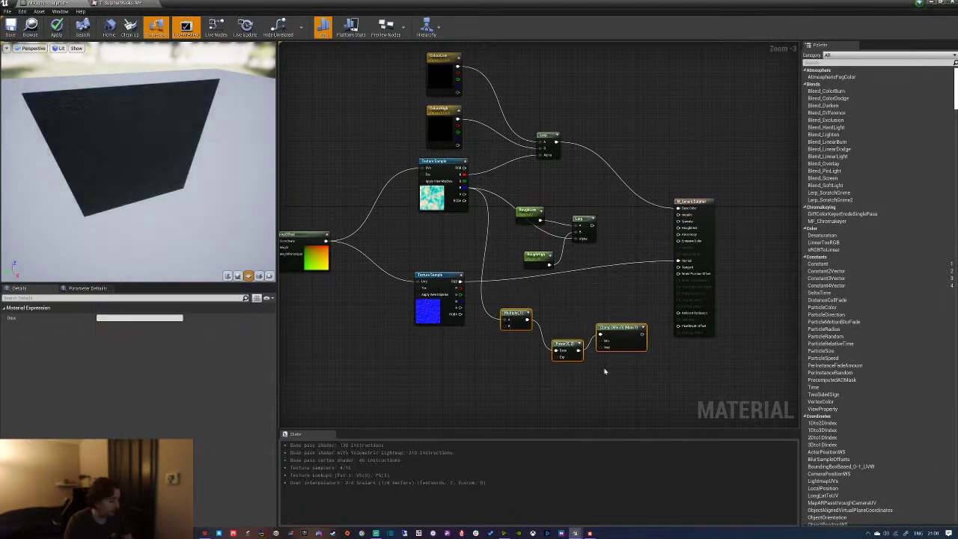
pyautogui.hotkey('ctrl', 'v')
pyautogui.moveTo(642, 379); pyautogui.dragTo(625, 381)
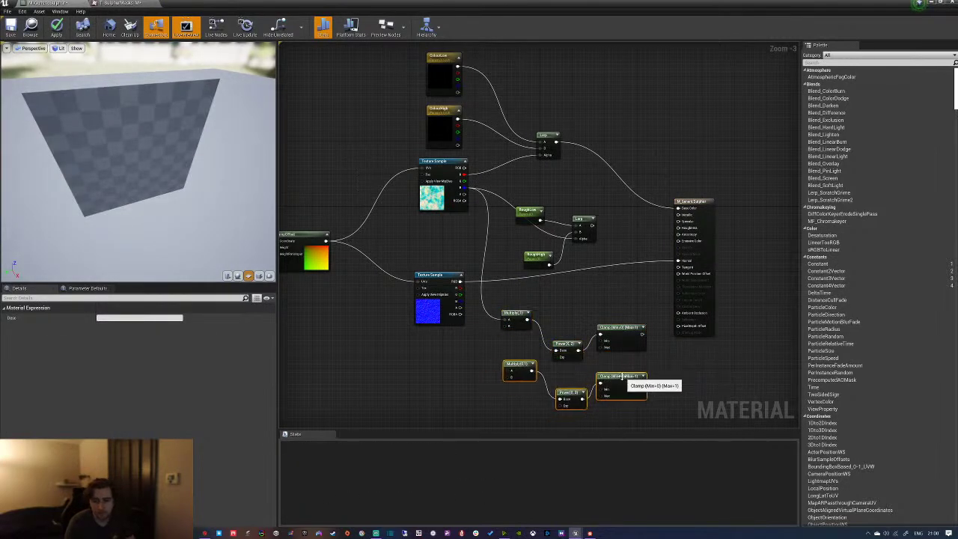
pyautogui.click(569, 299)
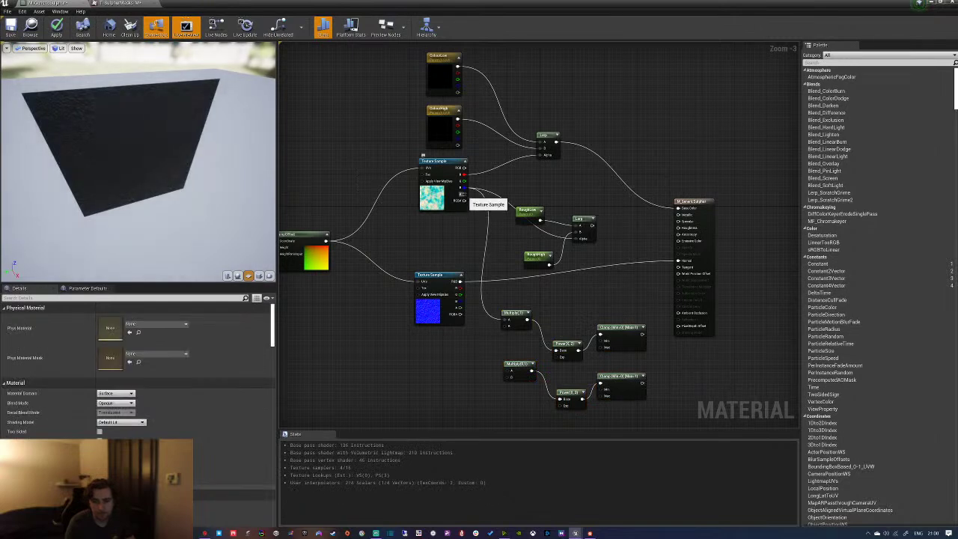
pyautogui.moveTo(498, 353); pyautogui.dragTo(610, 410)
pyautogui.press('Delete')
# Move the material output further away, connect the Clamp output to a new Max node and change its constant B value
pyautogui.moveTo(621, 290); pyautogui.dragTo(489, 322, button='right')
pyautogui.moveTo(573, 245); pyautogui.dragTo(675, 229)
pyautogui.moveTo(510, 357); pyautogui.dragTo(550, 323)
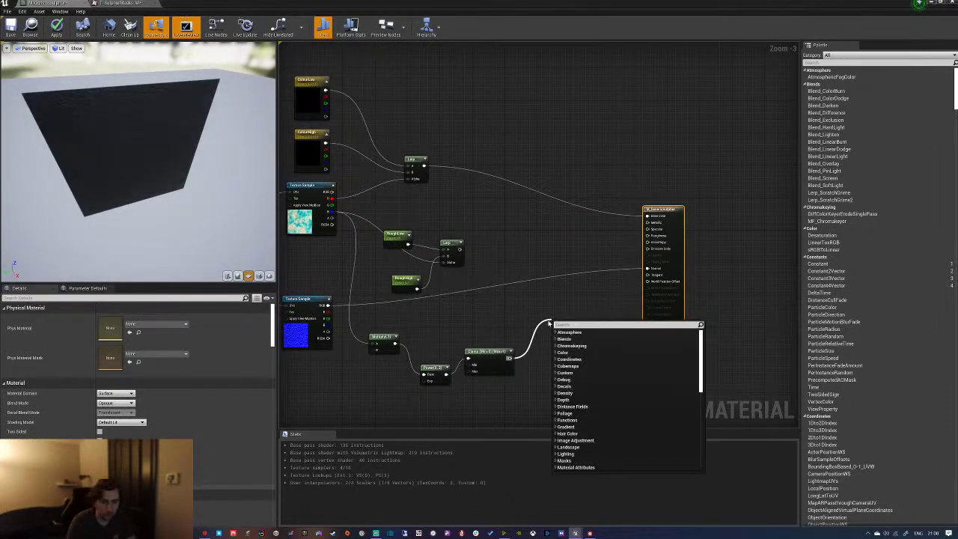
pyautogui.click(516, 297)
pyautogui.moveTo(508, 360); pyautogui.dragTo(539, 310)
pyautogui.write('max')
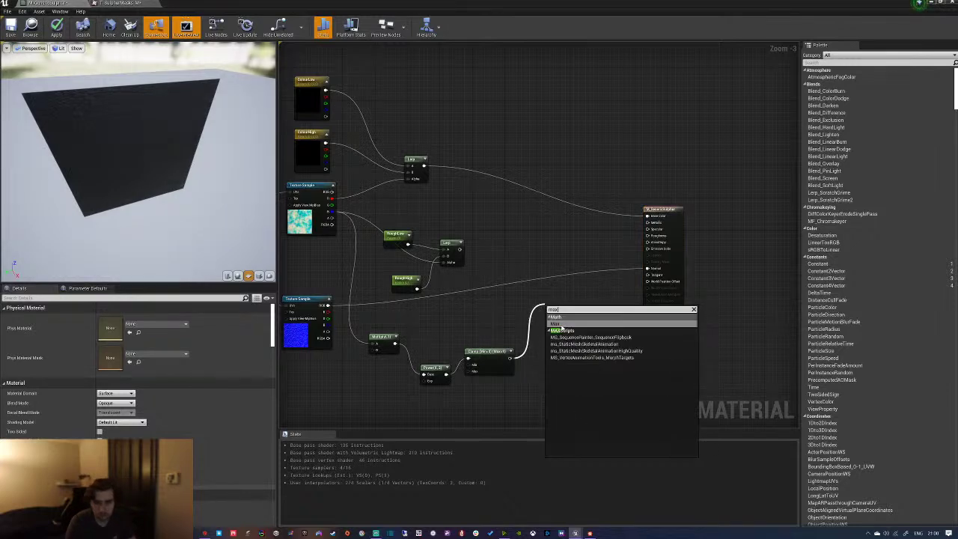
pyautogui.click(561, 324)
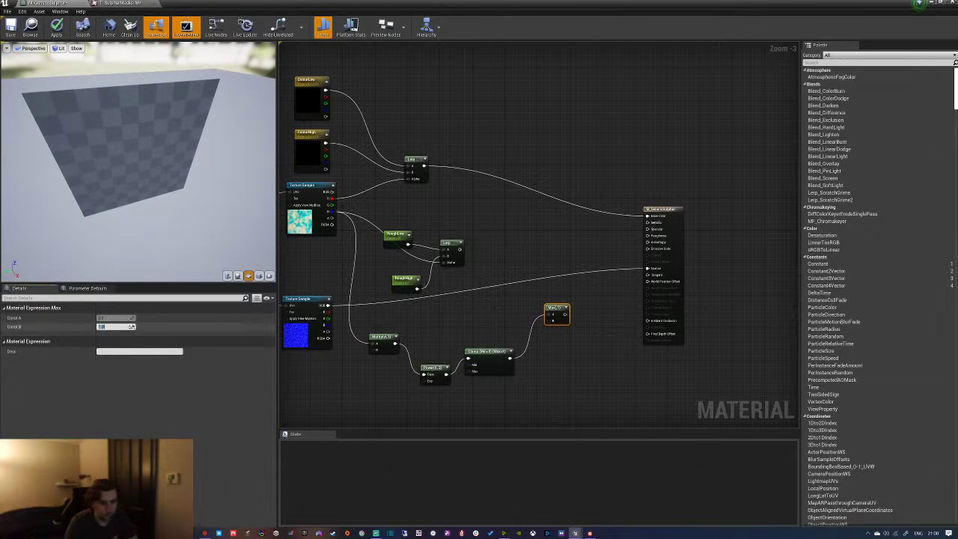
pyautogui.moveTo(131, 326); pyautogui.dragTo(139, 327)
# Promote the B input of the Multiply node before Power to a parameter named AO_Mult, placed below the node
pyautogui.moveTo(379, 345); pyautogui.dragTo(430, 322, button='right')
pyautogui.rightClick(425, 330)
pyautogui.click(457, 341)
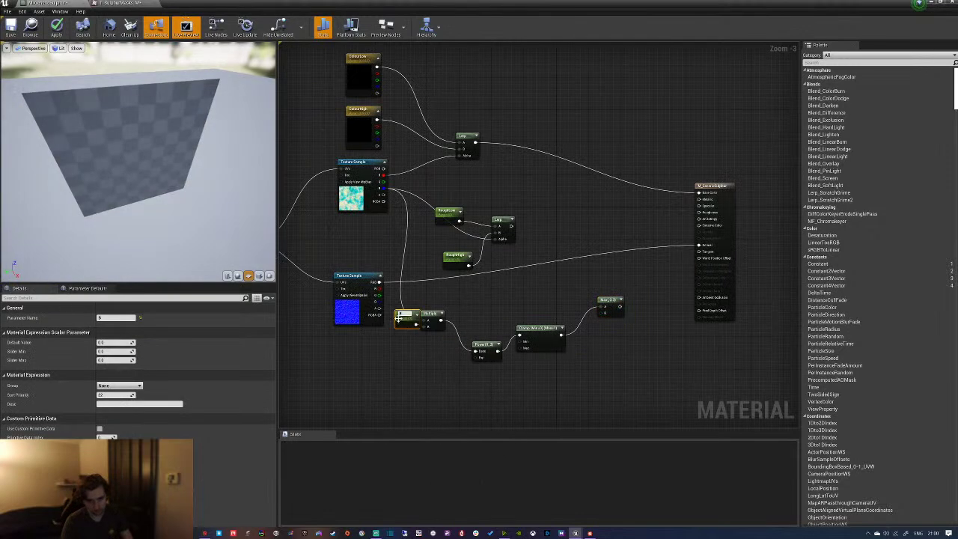
pyautogui.moveTo(408, 323); pyautogui.dragTo(402, 347)
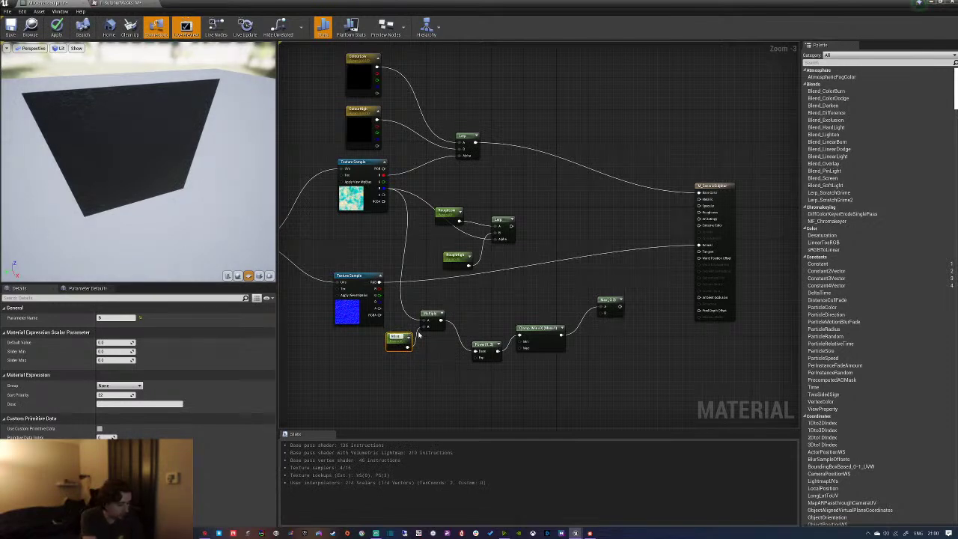
# Promote the Power node's exponent to a parameter named AO_Pow and place it below the node
pyautogui.click(484, 352)
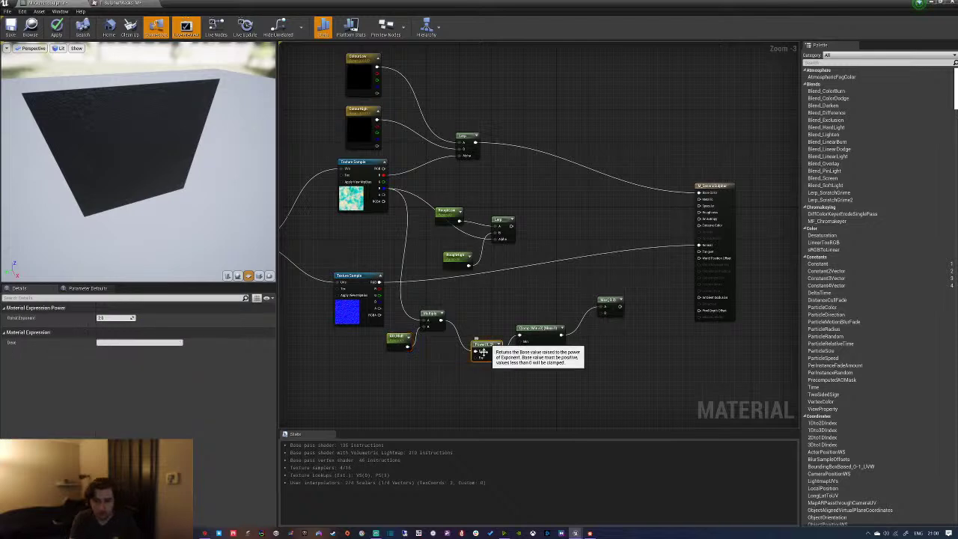
pyautogui.click(106, 318)
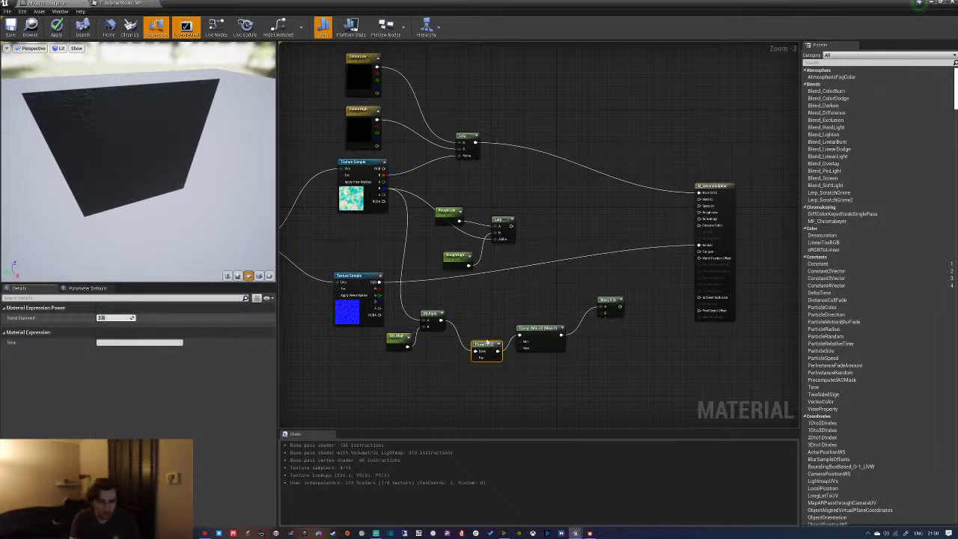
pyautogui.rightClick(476, 357)
pyautogui.click(498, 367)
pyautogui.moveTo(459, 352); pyautogui.dragTo(441, 362)
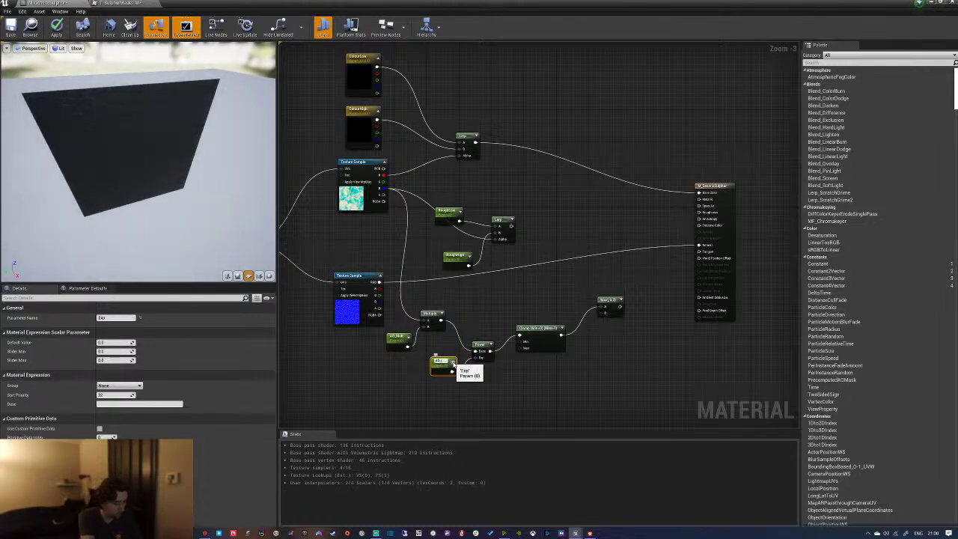
pyautogui.press('Return')
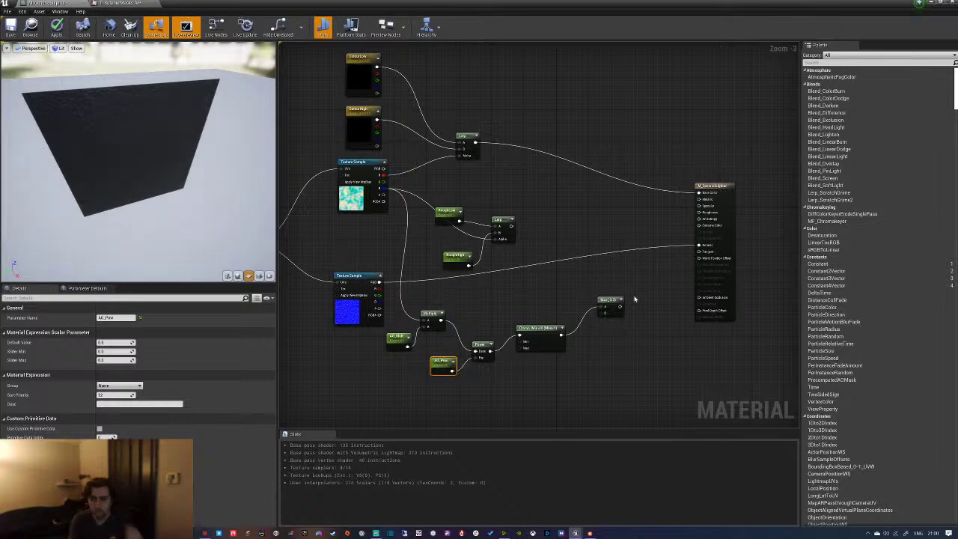
# Feed the Clamp output into a new Multiply node with constant B set to 2, placed beside the roughness Lerp
pyautogui.keyDown('ctrl'); pyautogui.moveTo(604, 307); pyautogui.dragTo(590, 237); pyautogui.keyUp('ctrl')
pyautogui.write('multiply')
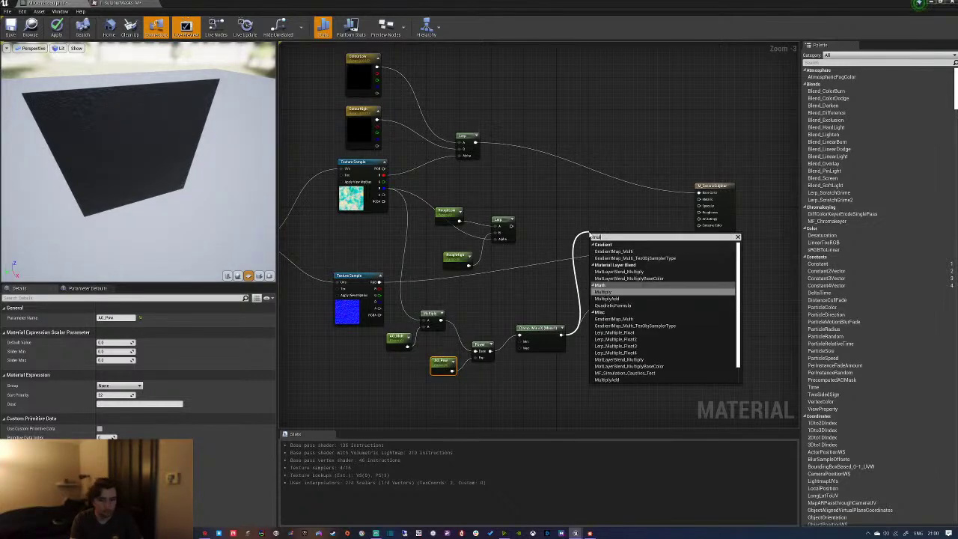
pyautogui.click(606, 288)
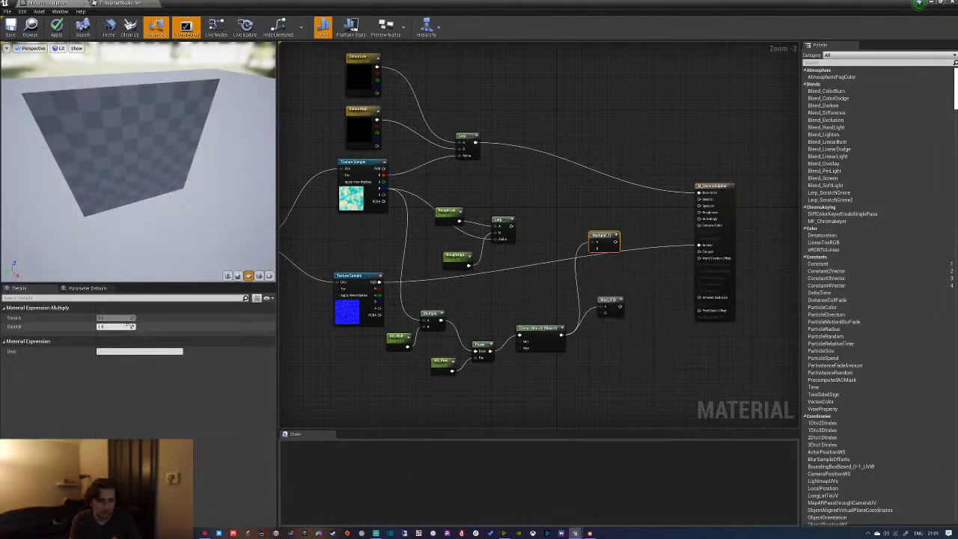
pyautogui.write('2')
pyautogui.press('Return')
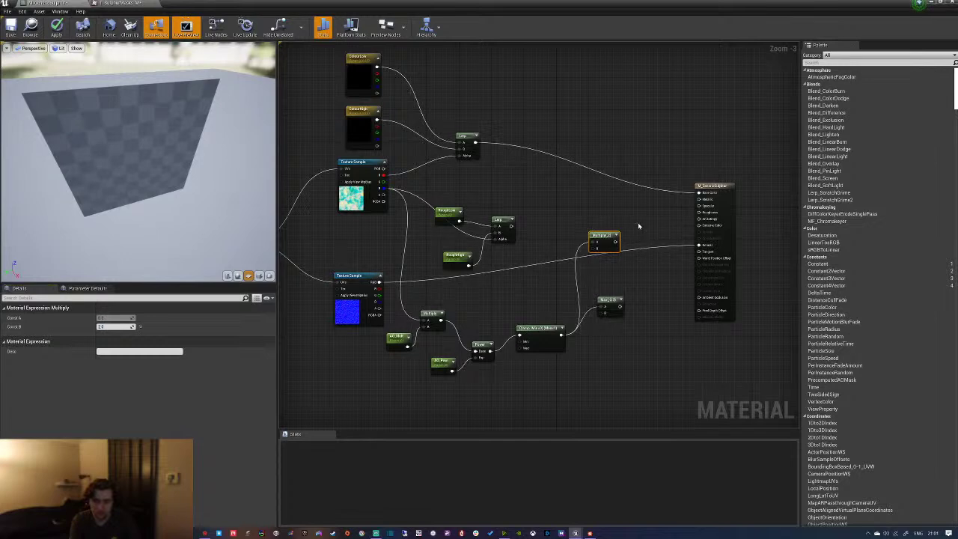
pyautogui.moveTo(605, 246); pyautogui.dragTo(569, 245)
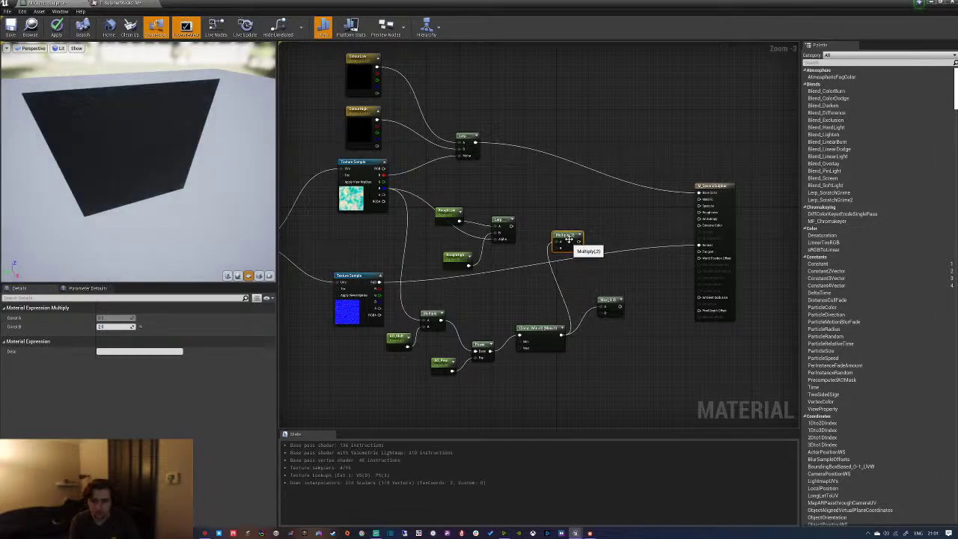
# Preview the new Multiply node's result on the material preview plane
pyautogui.rightClick(570, 238)
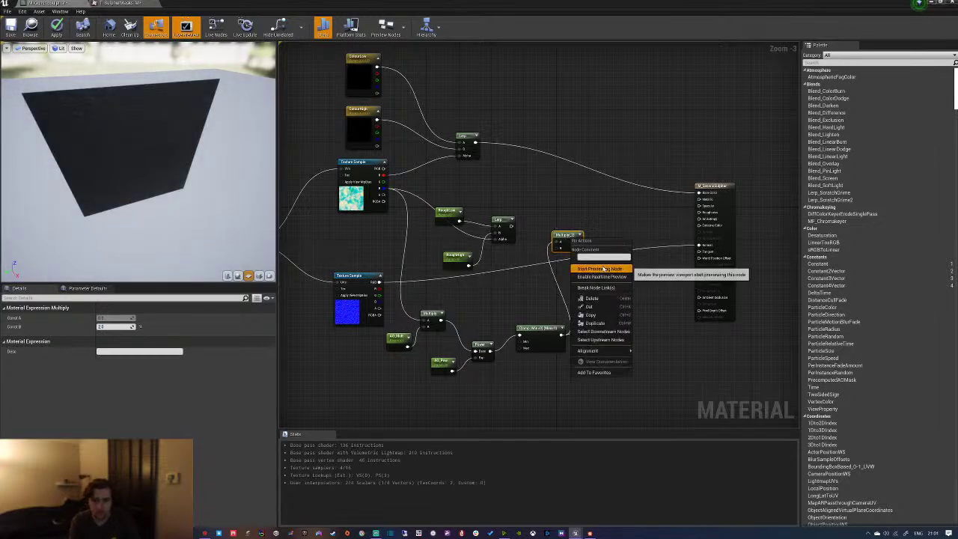
pyautogui.click(599, 269)
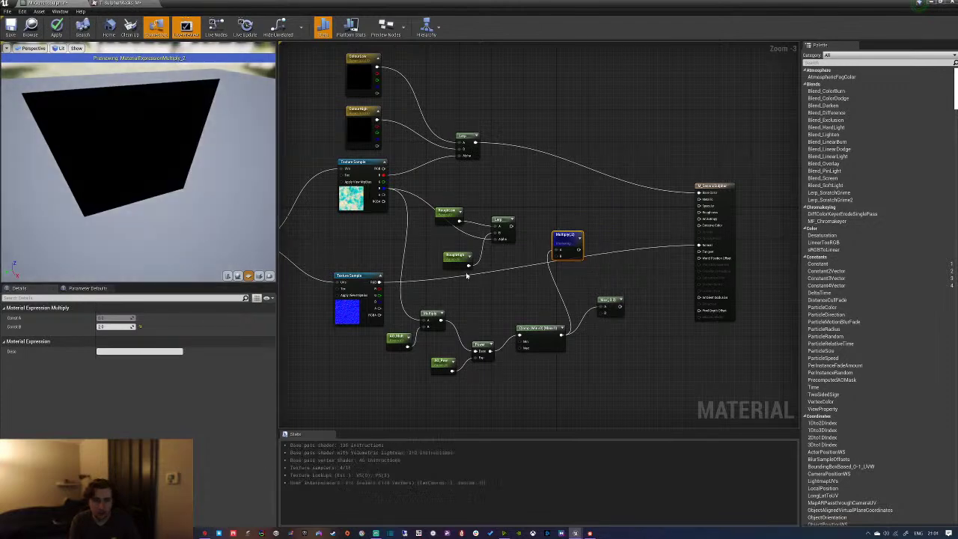
pyautogui.moveTo(226, 201)
pyautogui.mouseDown()
pyautogui.moveTo(188, 180)
pyautogui.moveTo(226, 200)
pyautogui.mouseUp()
# Set new default values for the AO_Mult and AO_Pow parameters, and set the RoughHigh parameter's default to 1
pyautogui.click(397, 339)
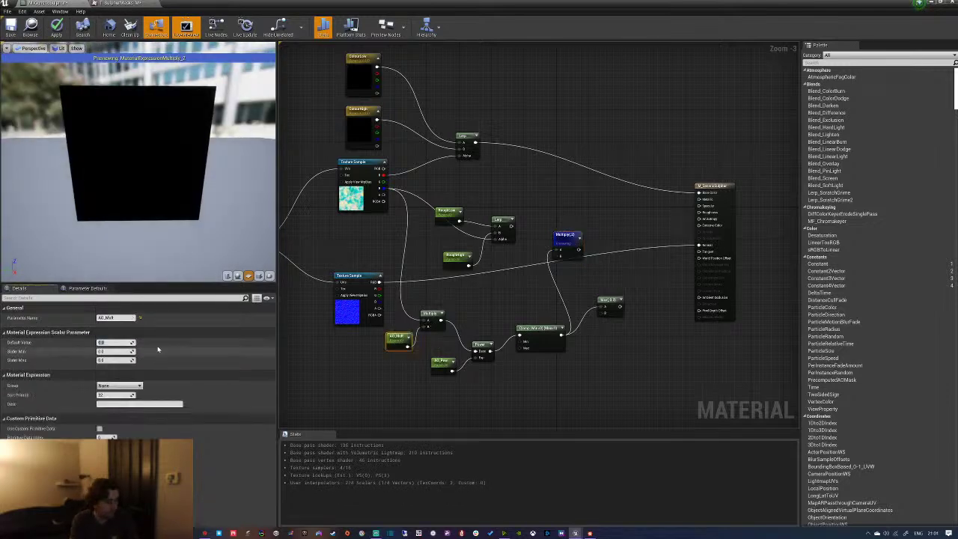
pyautogui.click(441, 363)
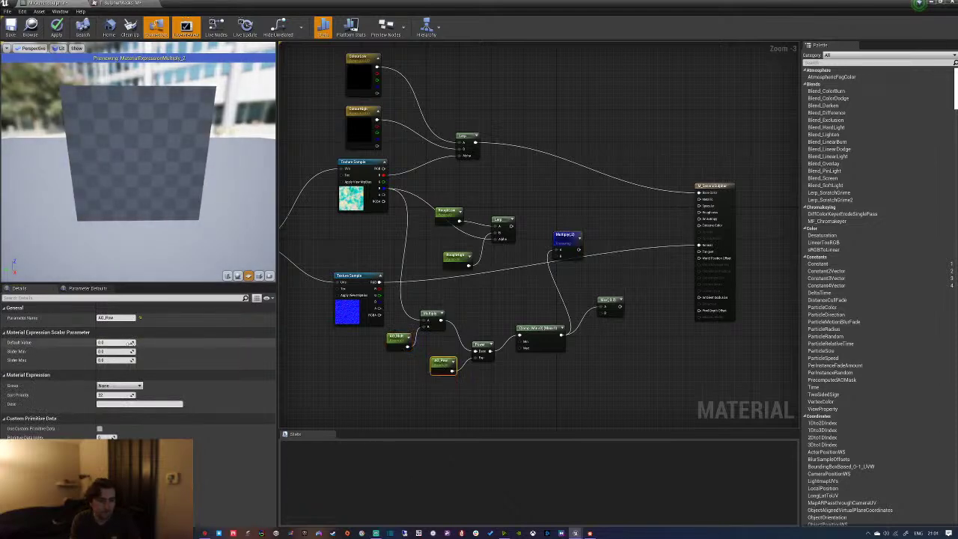
pyautogui.click(456, 257)
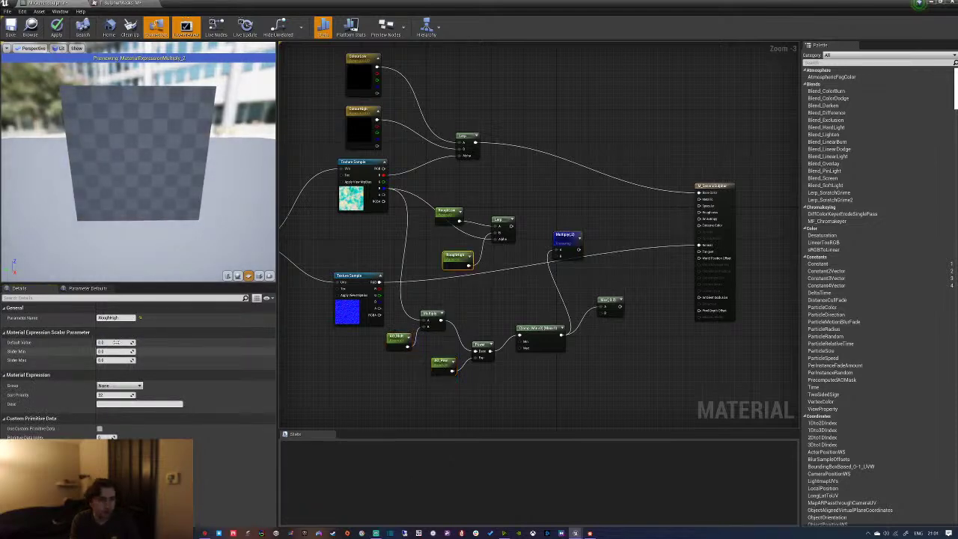
pyautogui.moveTo(116, 343); pyautogui.dragTo(177, 347)
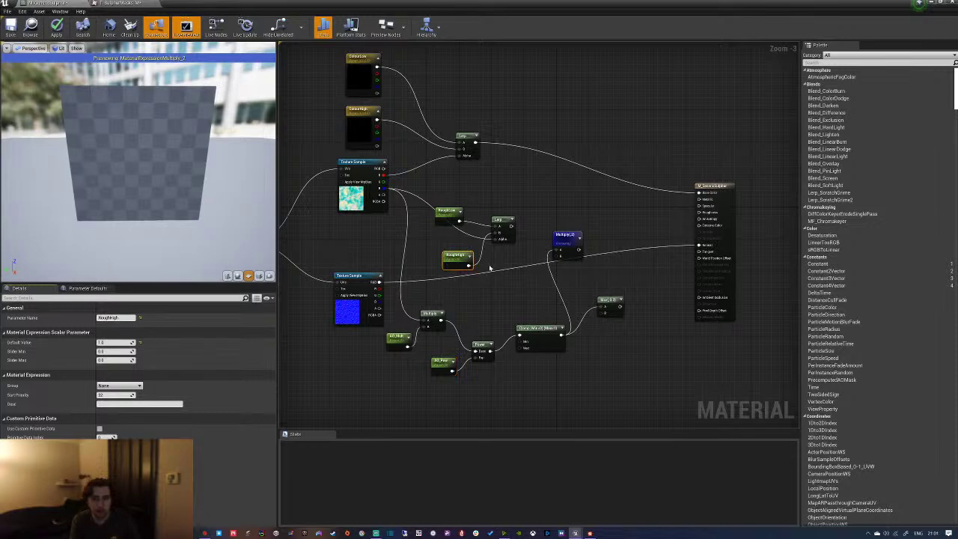
# Connect the roughness Lerp to the material's Roughness input, and move the Lerp and its two parameters up into a compact group
pyautogui.moveTo(512, 224); pyautogui.dragTo(699, 212)
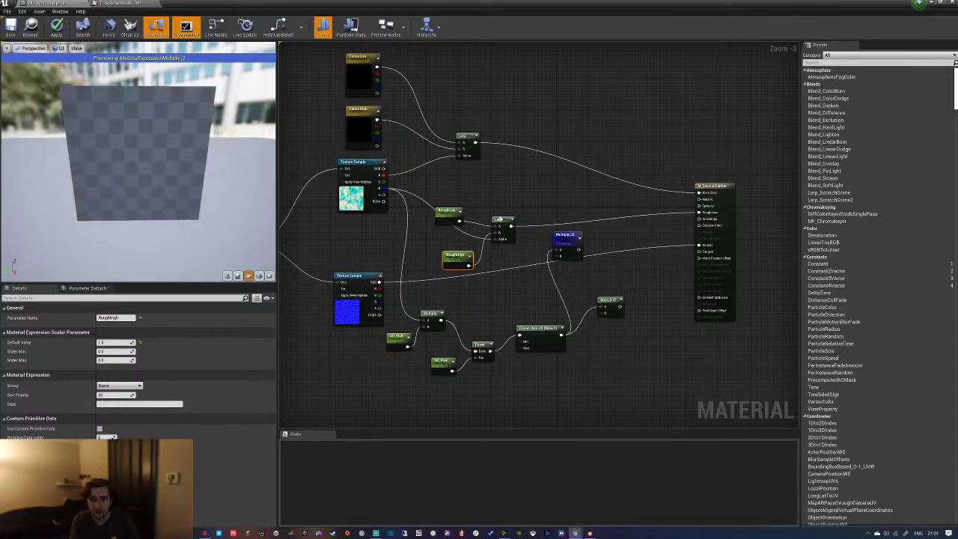
pyautogui.moveTo(497, 278); pyautogui.dragTo(502, 280)
pyautogui.moveTo(500, 221); pyautogui.dragTo(505, 195)
pyautogui.click(488, 246)
pyautogui.moveTo(456, 237); pyautogui.dragTo(449, 217)
# Try a Subtract node on the output of the Multiply fed by Clamp and preview its result on the plane
pyautogui.moveTo(153, 192)
pyautogui.mouseDown()
pyautogui.moveTo(155, 166)
pyautogui.moveTo(151, 193)
pyautogui.moveTo(169, 187)
pyautogui.moveTo(153, 192)
pyautogui.mouseUp()
pyautogui.moveTo(153, 192); pyautogui.dragTo(152, 225, button='right')
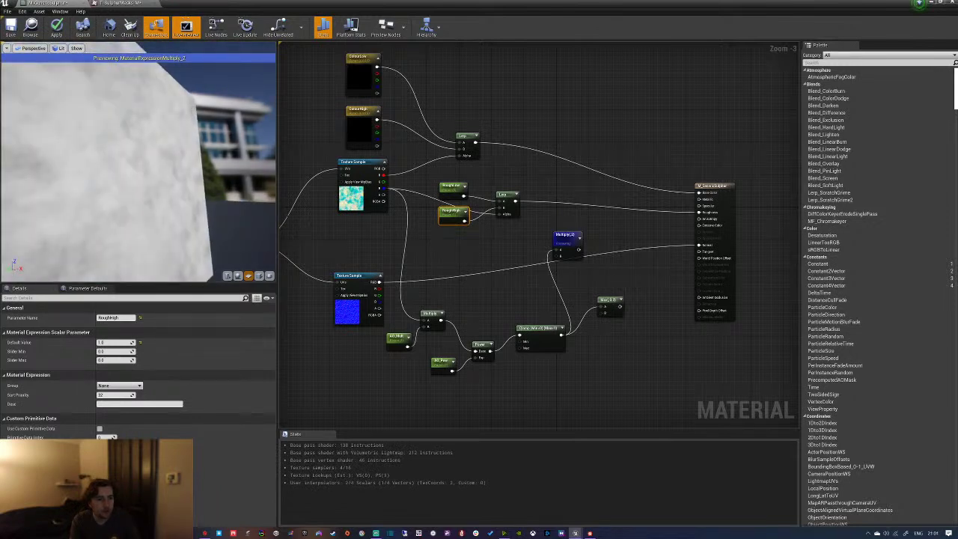
pyautogui.moveTo(152, 195); pyautogui.dragTo(176, 218)
pyautogui.moveTo(579, 249); pyautogui.dragTo(598, 237)
pyautogui.click(586, 231)
pyautogui.moveTo(579, 250); pyautogui.dragTo(589, 244)
pyautogui.write('sub')
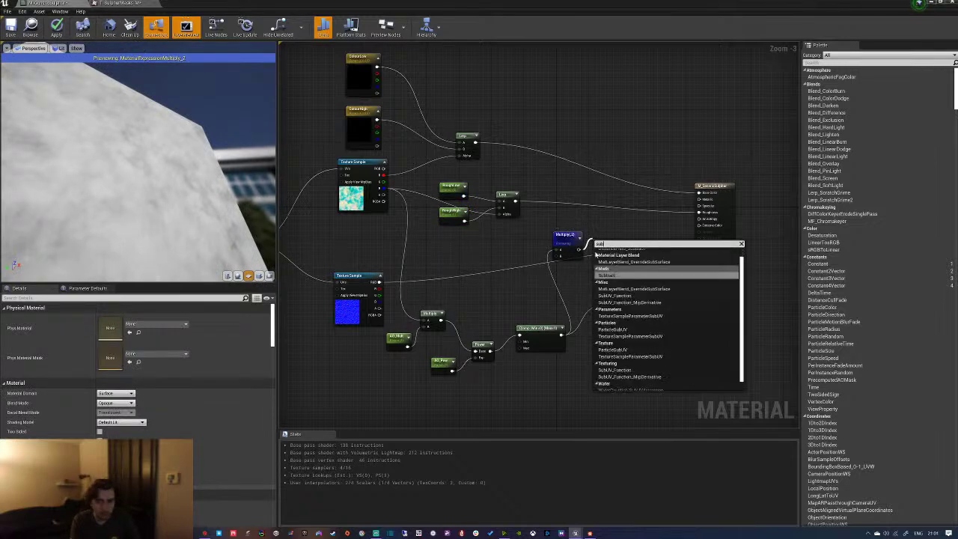
pyautogui.click(619, 275)
pyautogui.rightClick(603, 238)
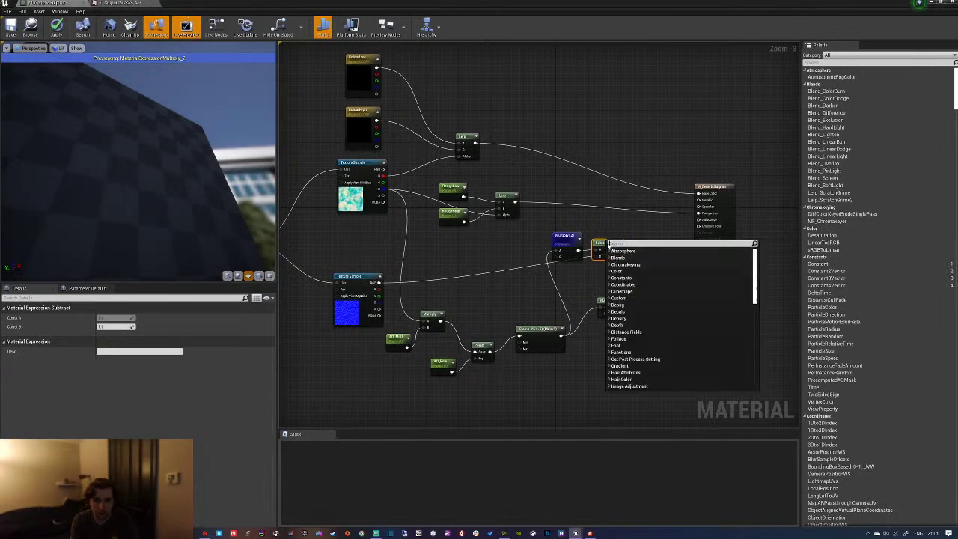
pyautogui.rightClick(602, 242)
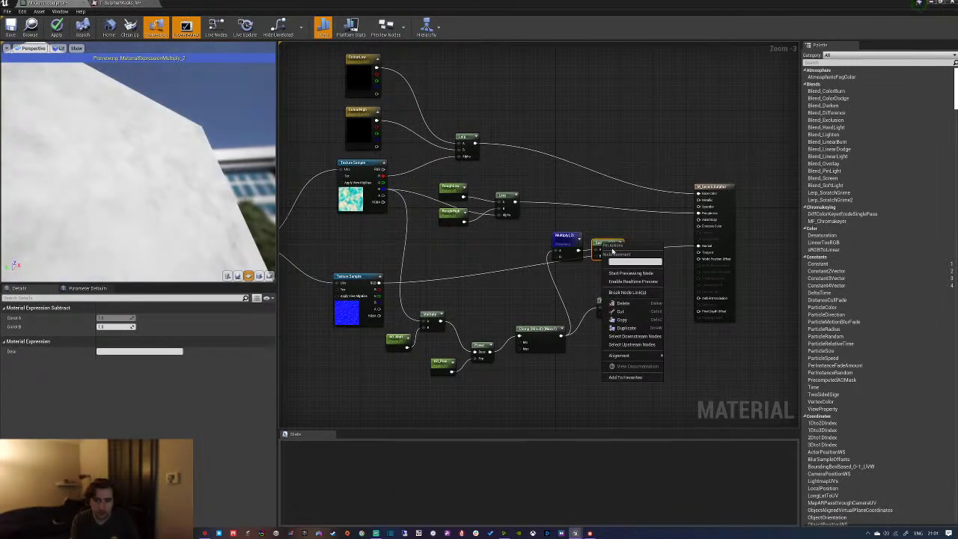
pyautogui.click(631, 273)
# Move the main material output node farther from the Subtract node to make room in the graph
pyautogui.moveTo(633, 259); pyautogui.dragTo(562, 283, button='right')
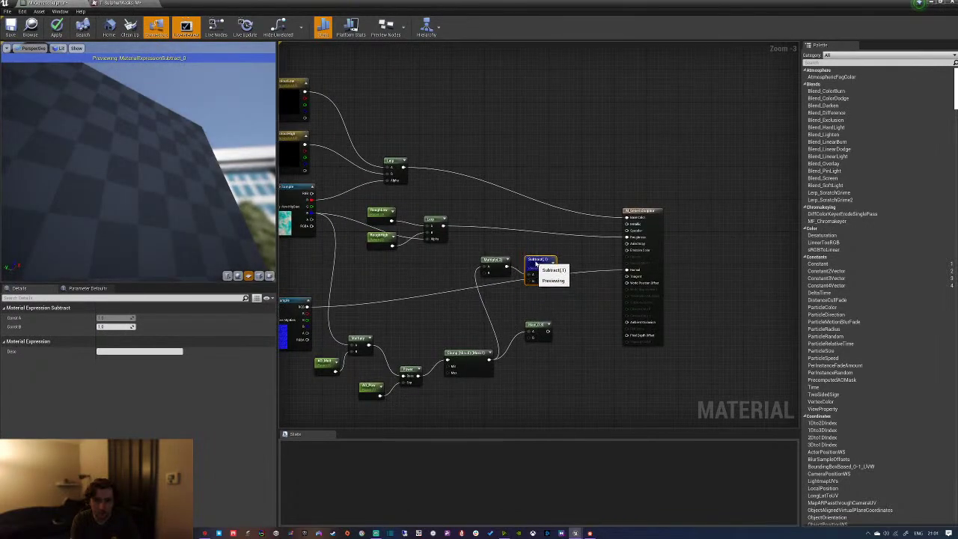
pyautogui.moveTo(558, 283); pyautogui.dragTo(562, 272)
pyautogui.rightClick(638, 214)
pyautogui.moveTo(642, 215); pyautogui.dragTo(686, 215)
# Replace the Subtract node after Multiply with a CheapContrast node and preview its result
pyautogui.click(540, 259)
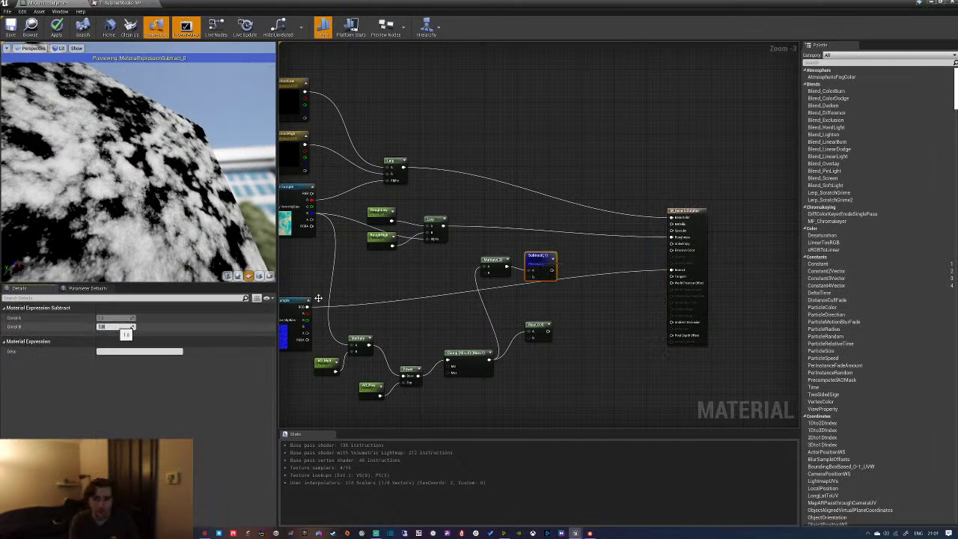
pyautogui.press('Delete')
pyautogui.moveTo(508, 266); pyautogui.dragTo(532, 255)
pyautogui.write('contr')
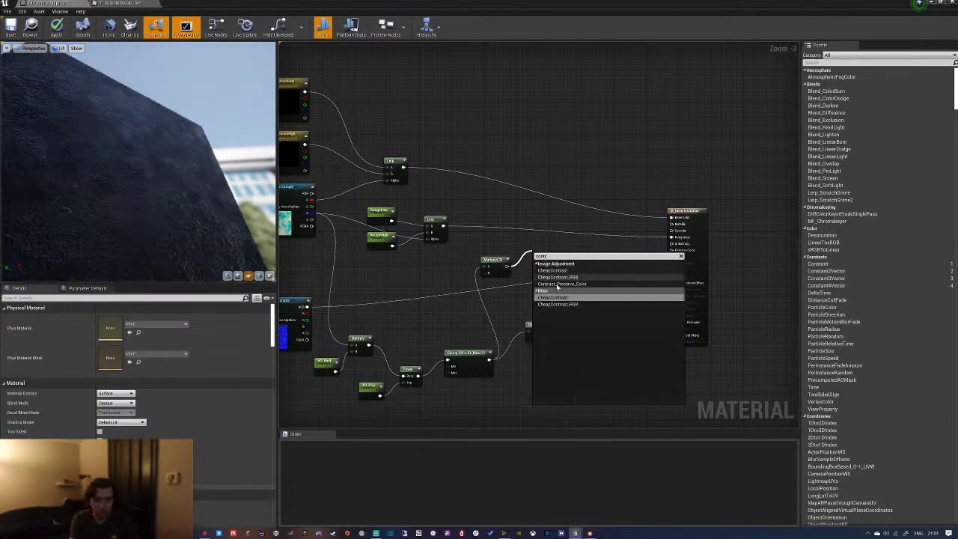
pyautogui.click(561, 299)
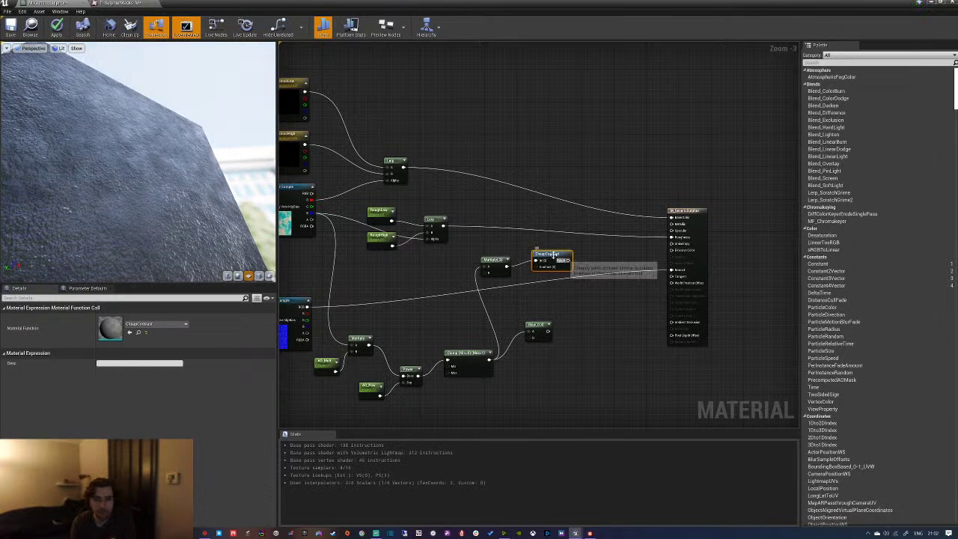
pyautogui.rightClick(556, 259)
pyautogui.click(583, 286)
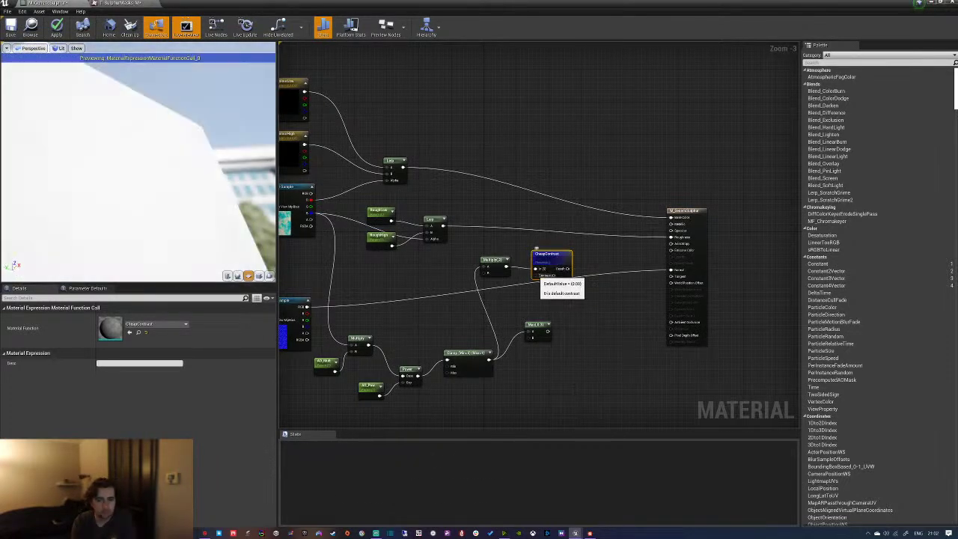
# Connect a new Constant node to CheapContrast's contrast input and set its value to 1
pyautogui.rightClick(536, 270)
pyautogui.click(509, 293)
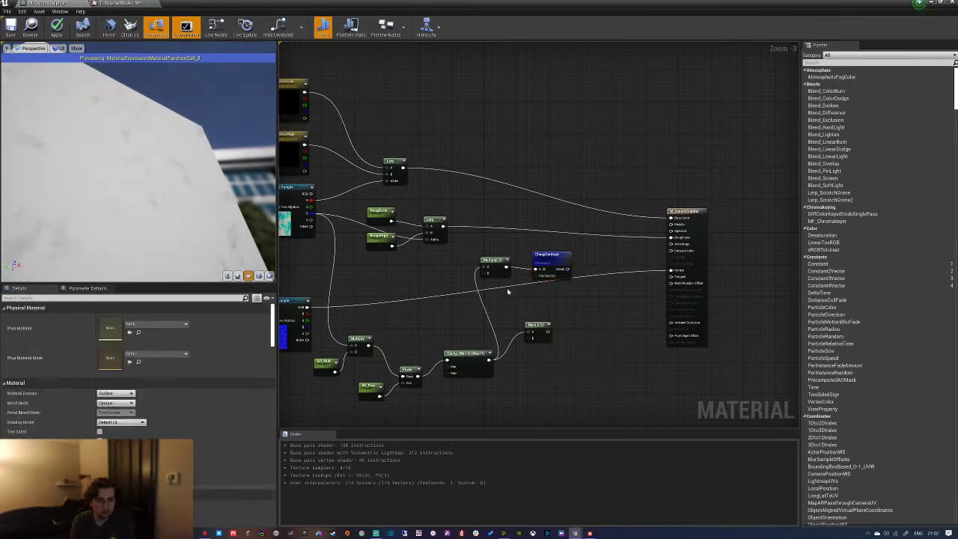
pyautogui.click(499, 298)
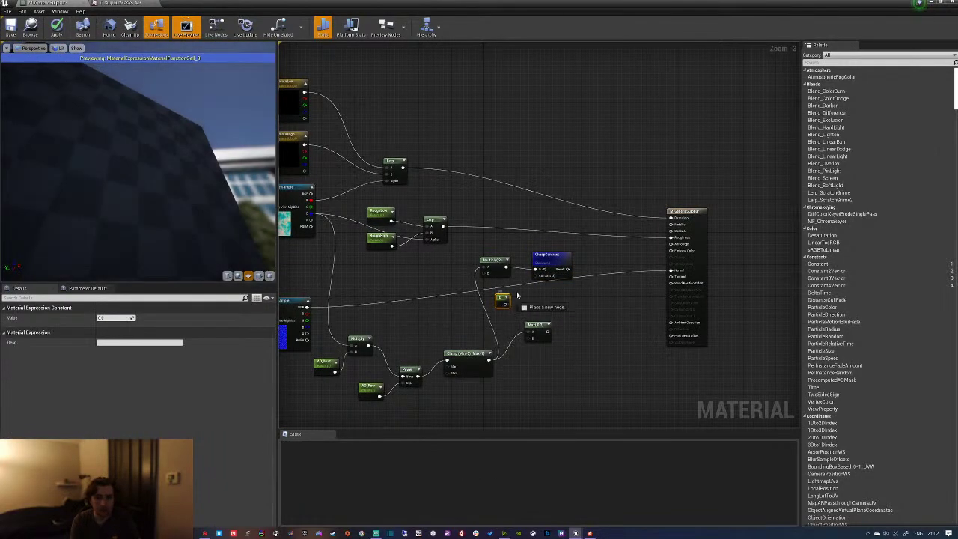
pyautogui.moveTo(537, 277); pyautogui.dragTo(536, 276)
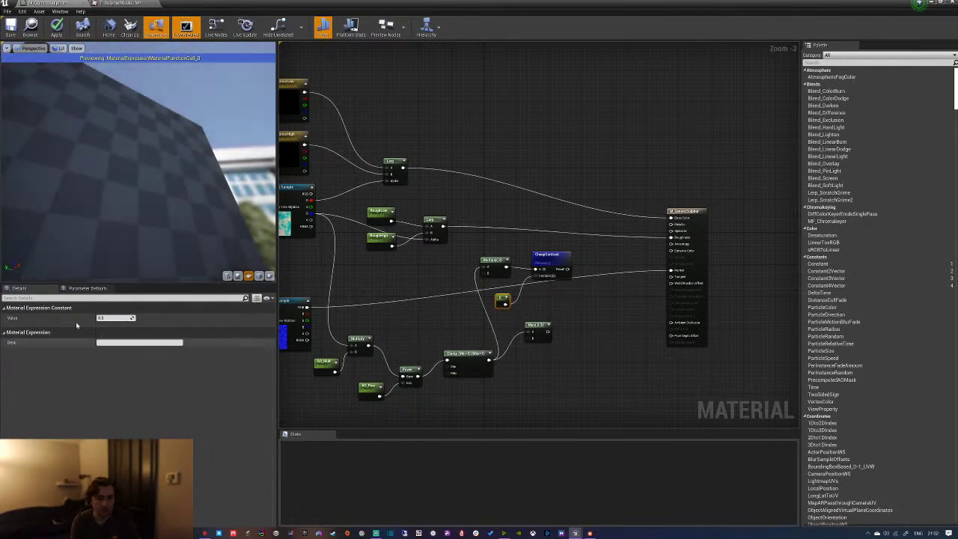
pyautogui.moveTo(116, 318); pyautogui.dragTo(126, 322)
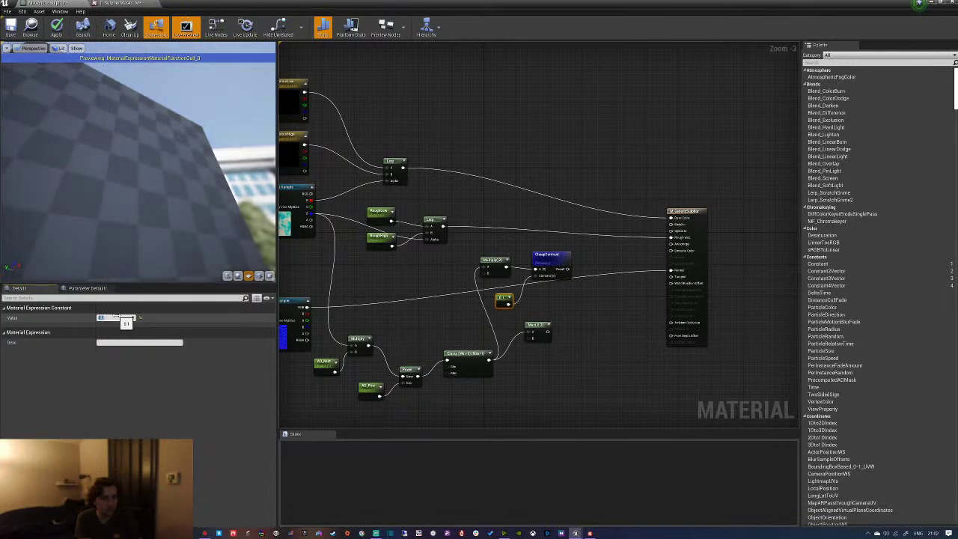
pyautogui.moveTo(126, 322); pyautogui.dragTo(126, 322)
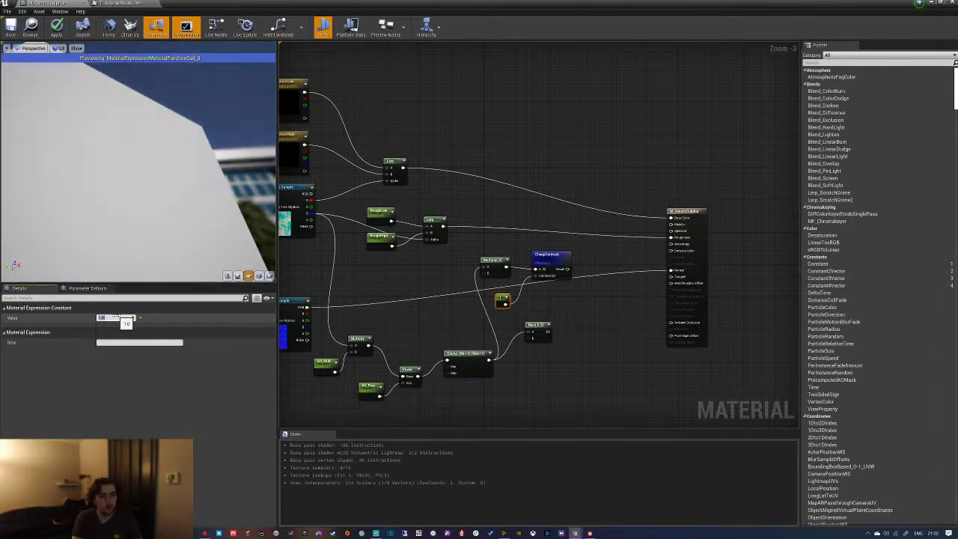
# Open the MI_Landscape material instance assigned to the landscape, and open its parent material M_Landscape from there
pyautogui.moveTo(130, 2); pyautogui.dragTo(264, 43)
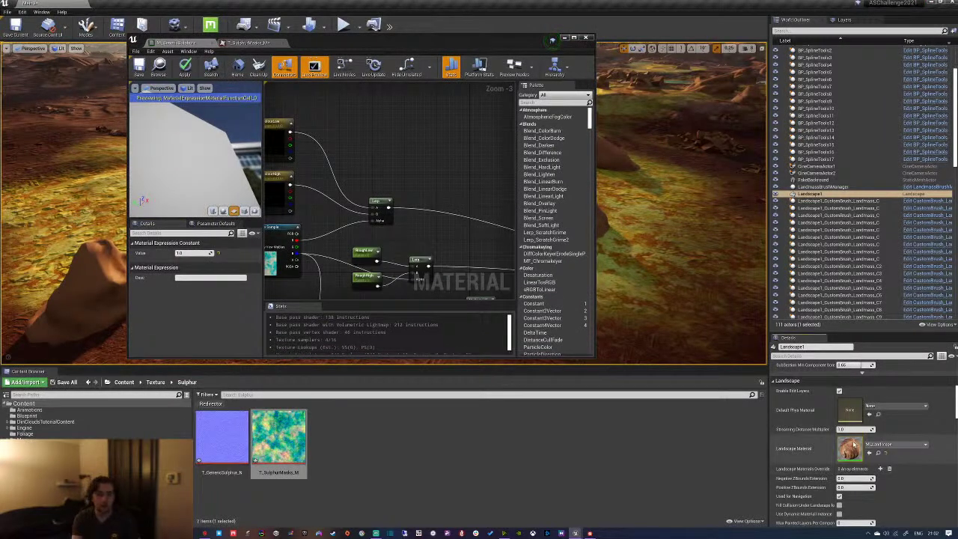
pyautogui.doubleClick(853, 444)
pyautogui.scroll(-5, 521, 248)
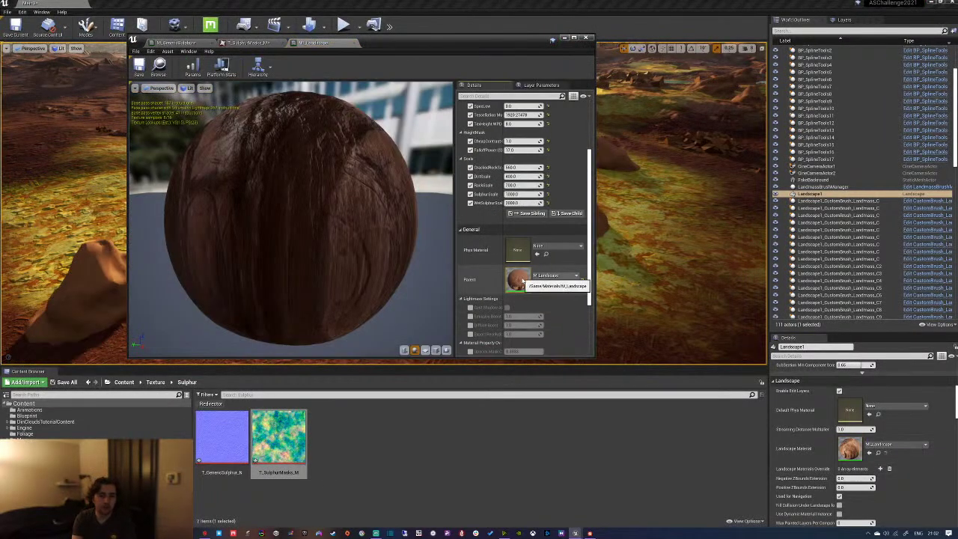
pyautogui.doubleClick(518, 280)
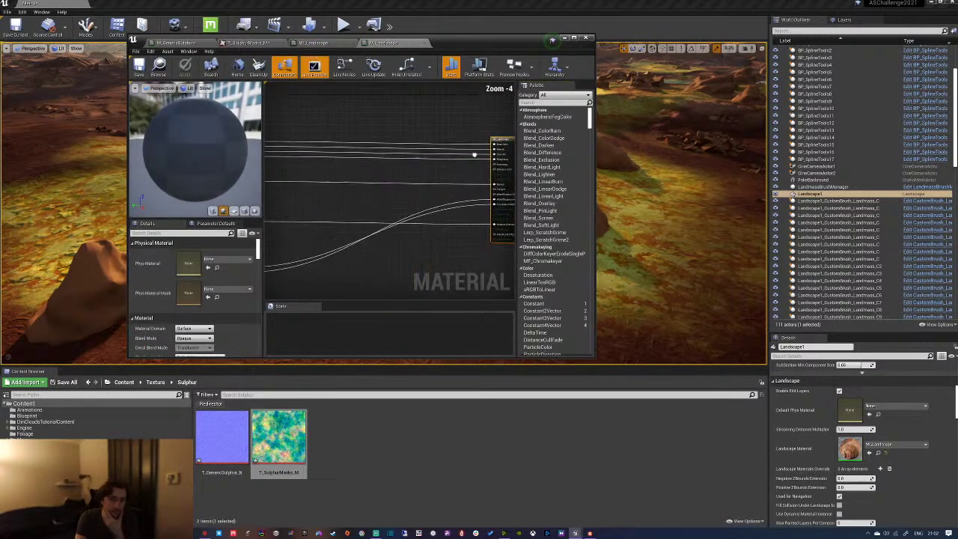
# Locate the dirt material function node in the M_Landscape graph and open its function
pyautogui.scroll(-5, 467, 159)
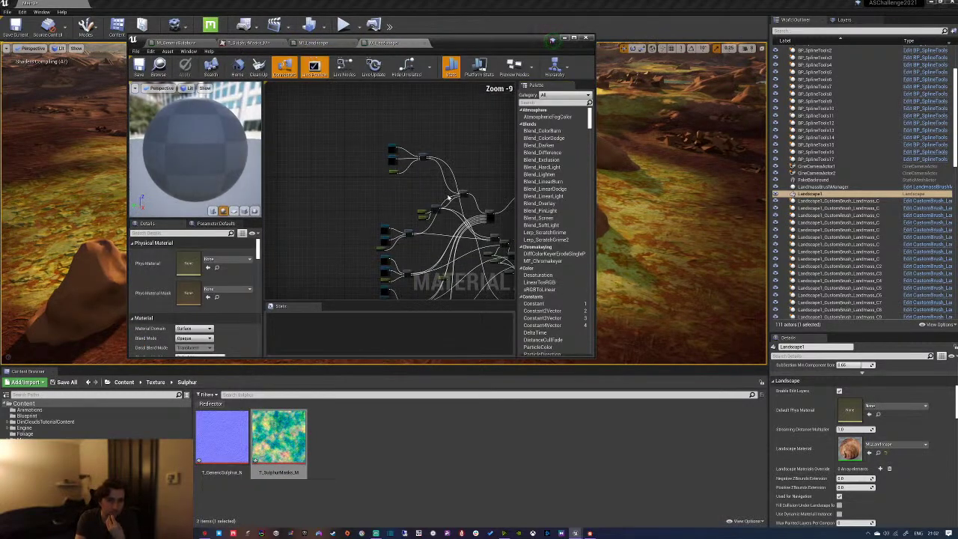
pyautogui.scroll(5, 449, 198)
pyautogui.click(385, 143)
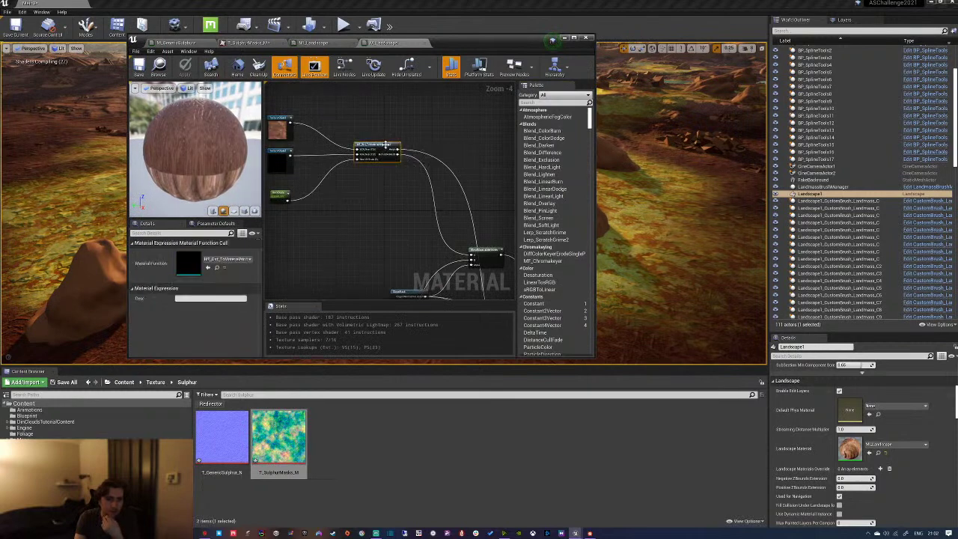
pyautogui.doubleClick(378, 146)
# Examine the MF_Dirt_ToMaterialAtributes1 graph from its texture samples and fade nodes through to the material attributes output
pyautogui.scroll(-5, 408, 217)
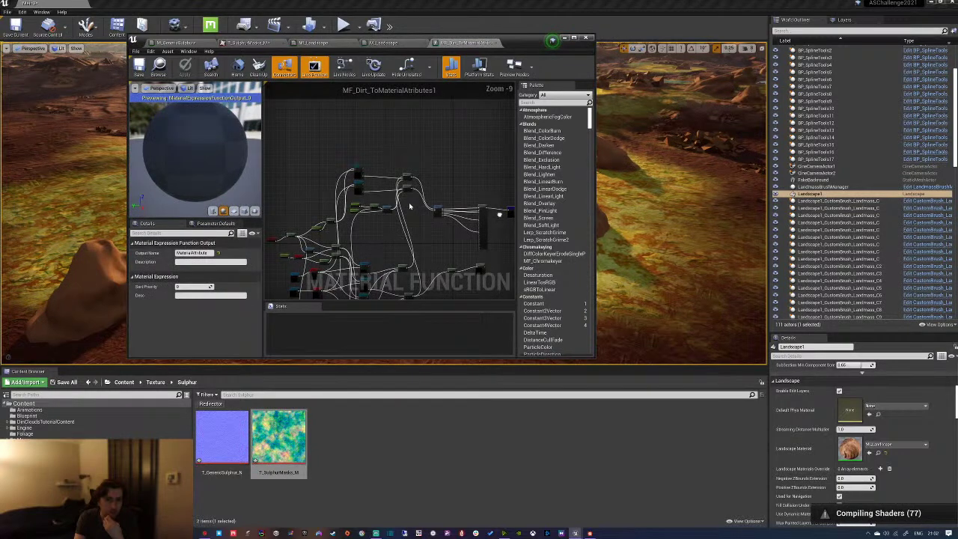
pyautogui.rightClick(408, 209)
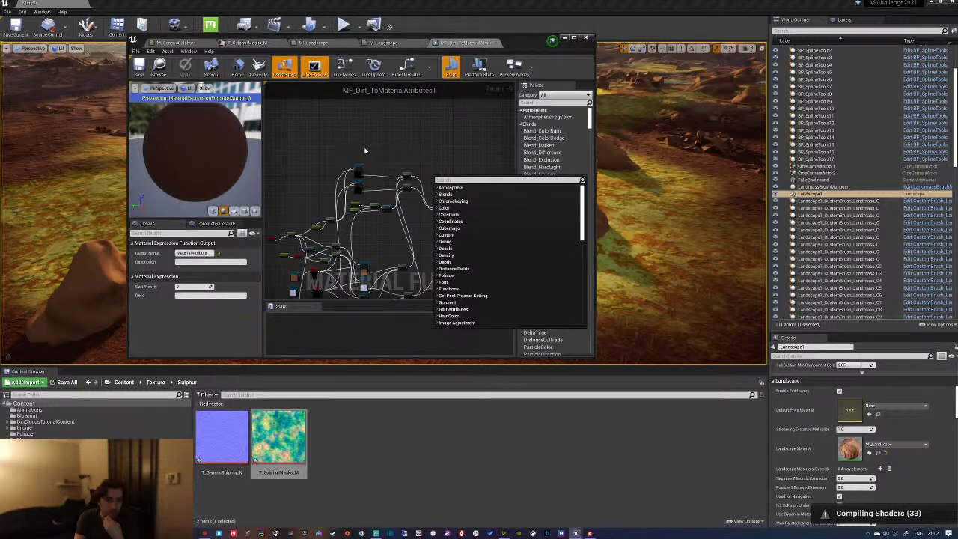
pyautogui.click(435, 160)
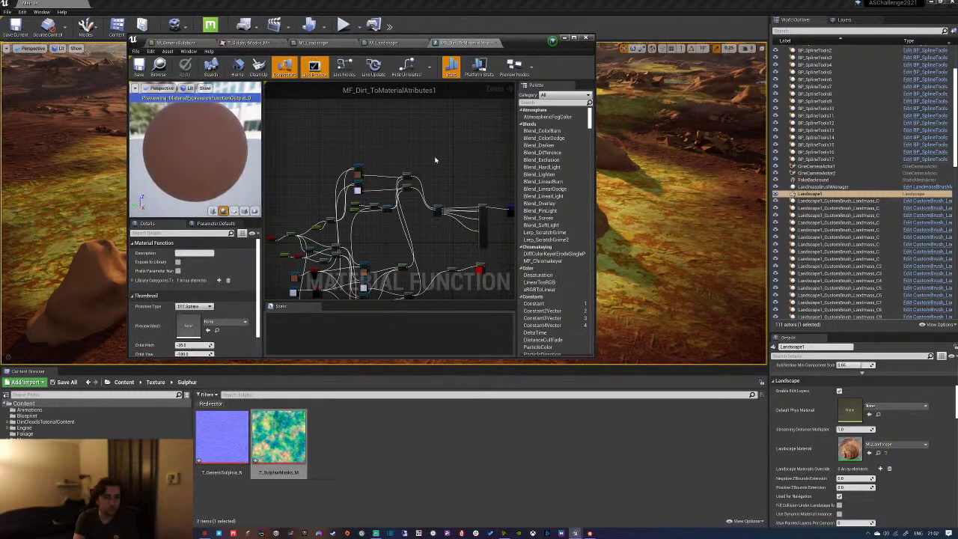
pyautogui.moveTo(435, 160); pyautogui.dragTo(402, 127, button='right')
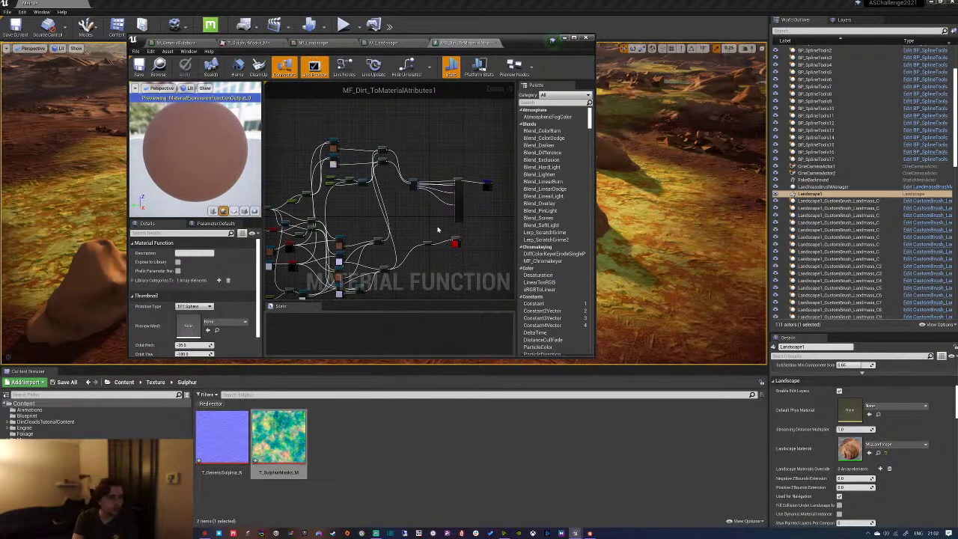
pyautogui.scroll(1, 379, 173)
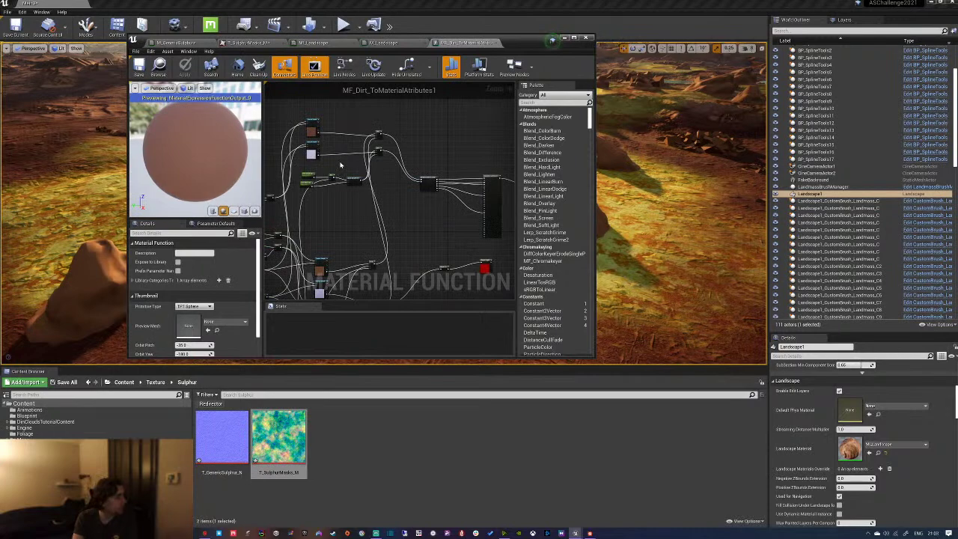
pyautogui.moveTo(346, 173); pyautogui.dragTo(373, 168, button='right')
pyautogui.scroll(2, 367, 168)
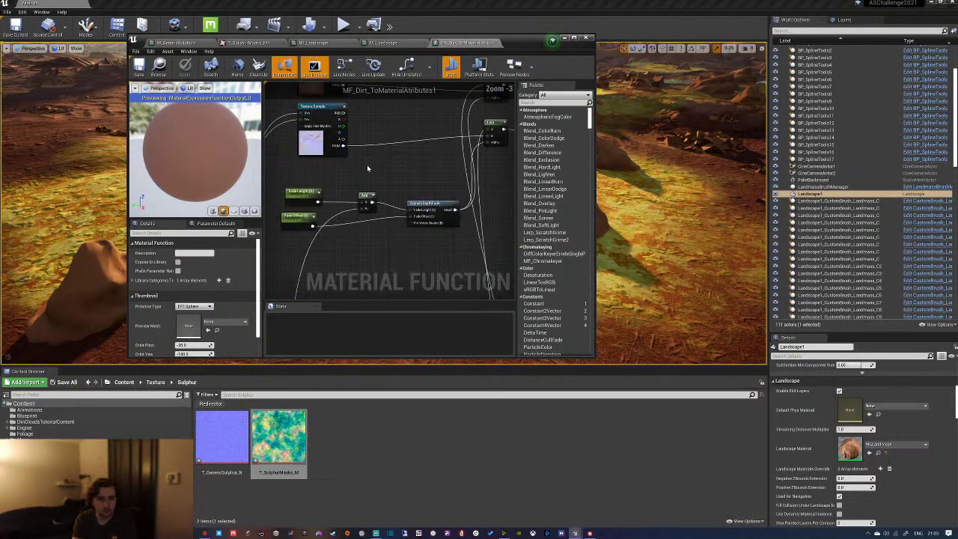
pyautogui.scroll(-5, 381, 116)
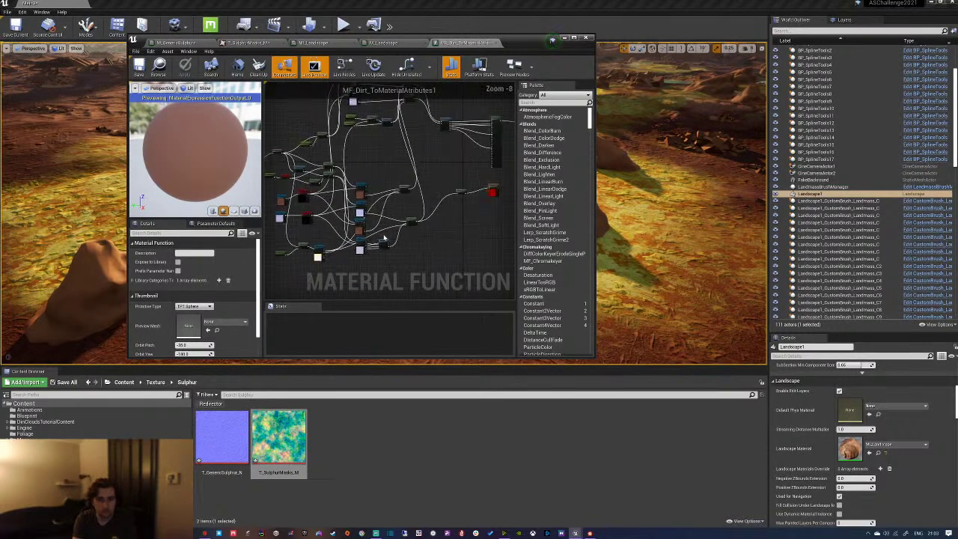
pyautogui.scroll(2, 385, 237)
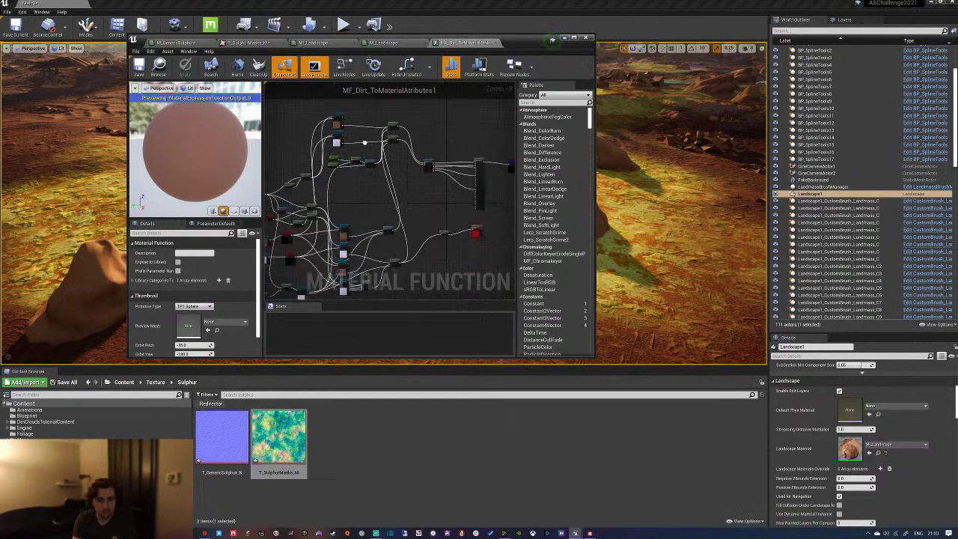
pyautogui.scroll(3, 367, 149)
pyautogui.moveTo(330, 215); pyautogui.dragTo(269, 299, button='right')
pyautogui.moveTo(336, 231); pyautogui.dragTo(401, 274, button='right')
# Open the MF_MaterialUnpack_BCR function and examine how its contrast and Lerp nodes are set up
pyautogui.click(378, 181)
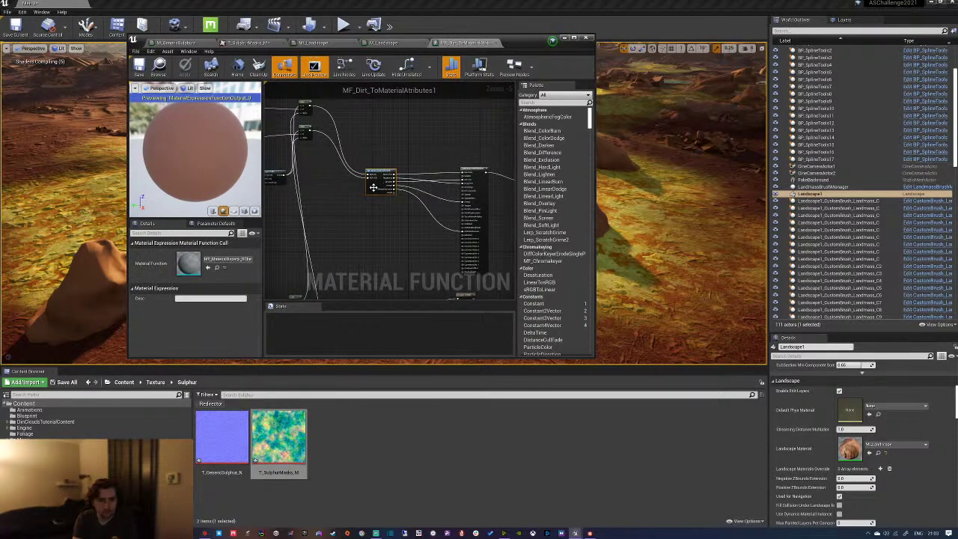
pyautogui.doubleClick(374, 185)
pyautogui.moveTo(277, 166); pyautogui.dragTo(451, 240, button='right')
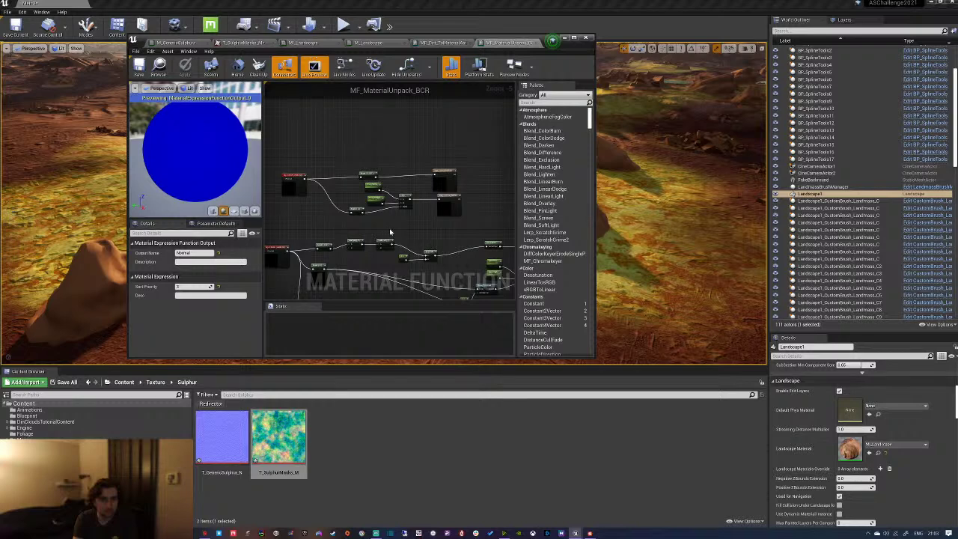
pyautogui.click(389, 228)
pyautogui.scroll(2, 378, 216)
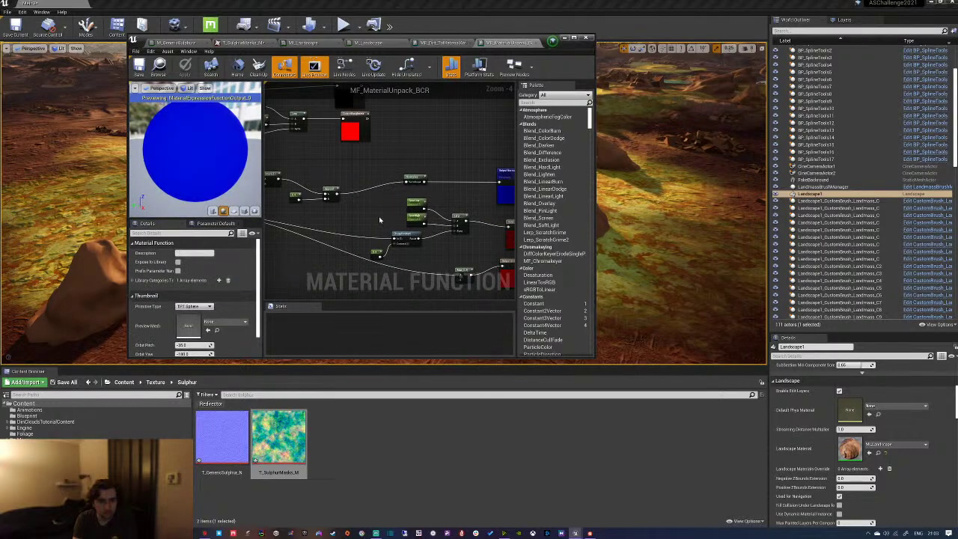
# Close the material editor discarding the M_GenericSulphur changes, and reopen M_GenericSulphur by searching the Content folder for "sulp"
pyautogui.hotkey('alt', 'F4')
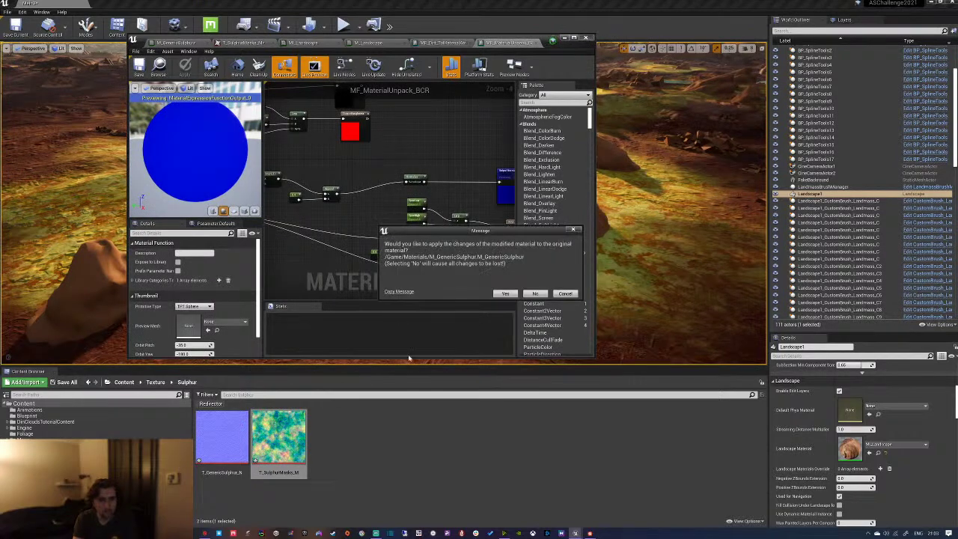
pyautogui.click(534, 294)
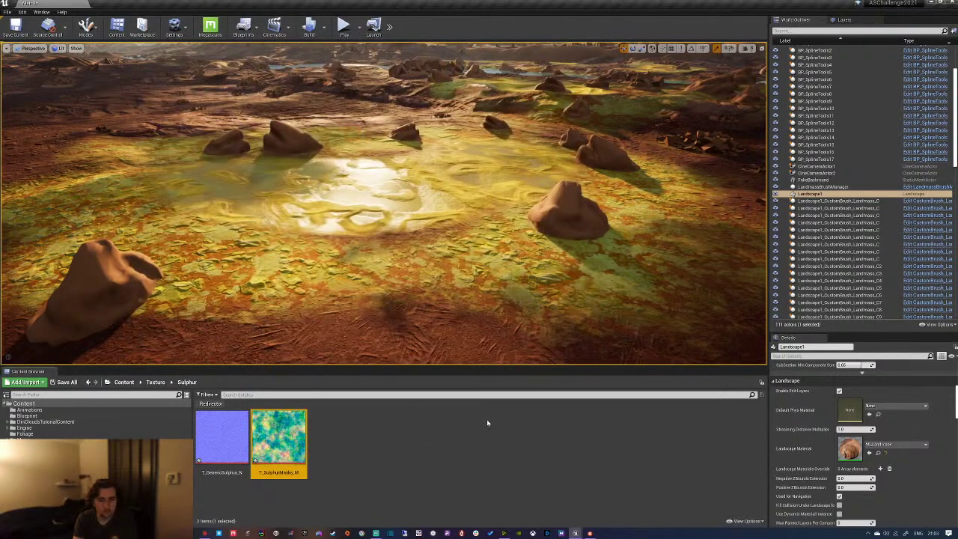
pyautogui.click(124, 382)
pyautogui.write('sulp')
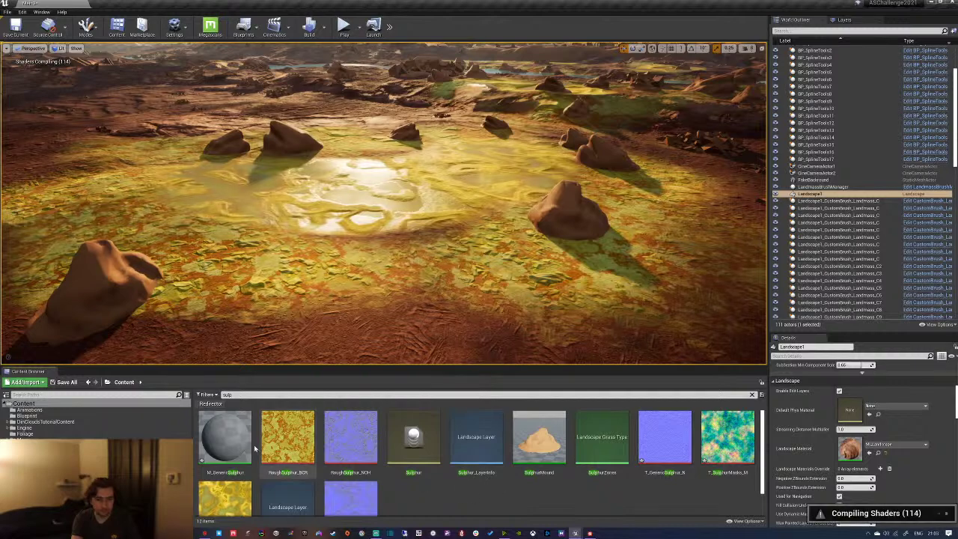
pyautogui.click(232, 441)
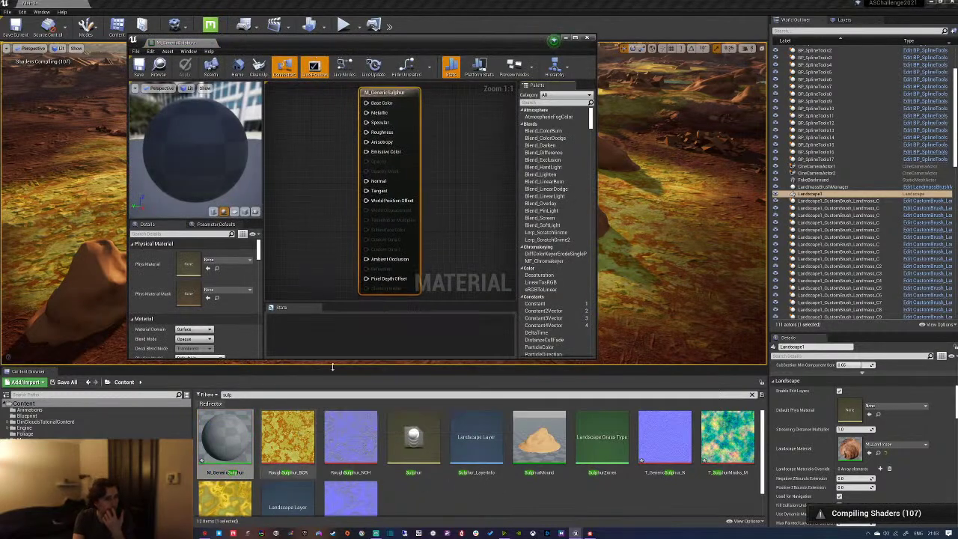
# Add texture samples for T_GenericSulphur_N and T_SulphurMasks_M to the M_GenericSulphur graph
pyautogui.scroll(-4, 458, 230)
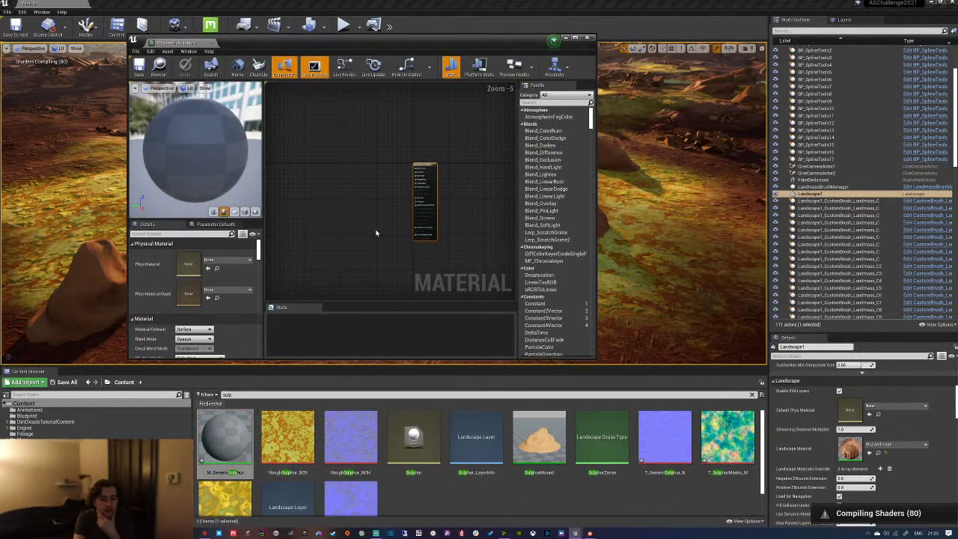
pyautogui.scroll(-2, 348, 233)
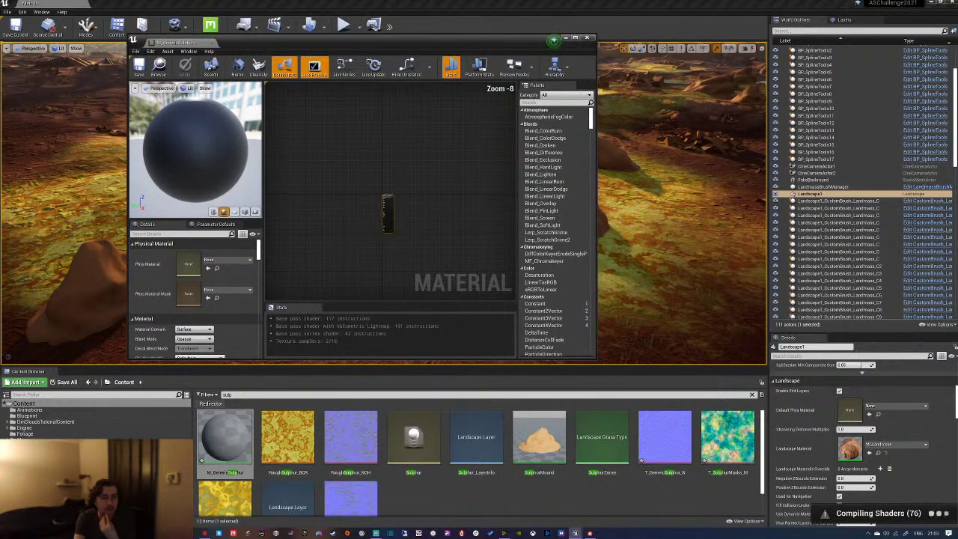
pyautogui.rightClick(348, 234)
pyautogui.click(321, 207)
pyautogui.scroll(5, 368, 216)
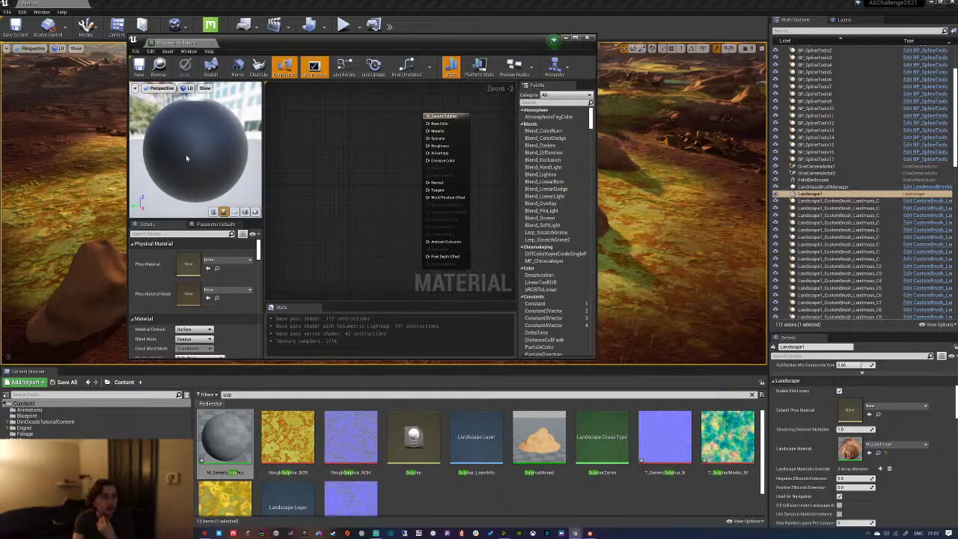
pyautogui.moveTo(664, 440); pyautogui.dragTo(301, 142)
pyautogui.moveTo(728, 441); pyautogui.dragTo(322, 240)
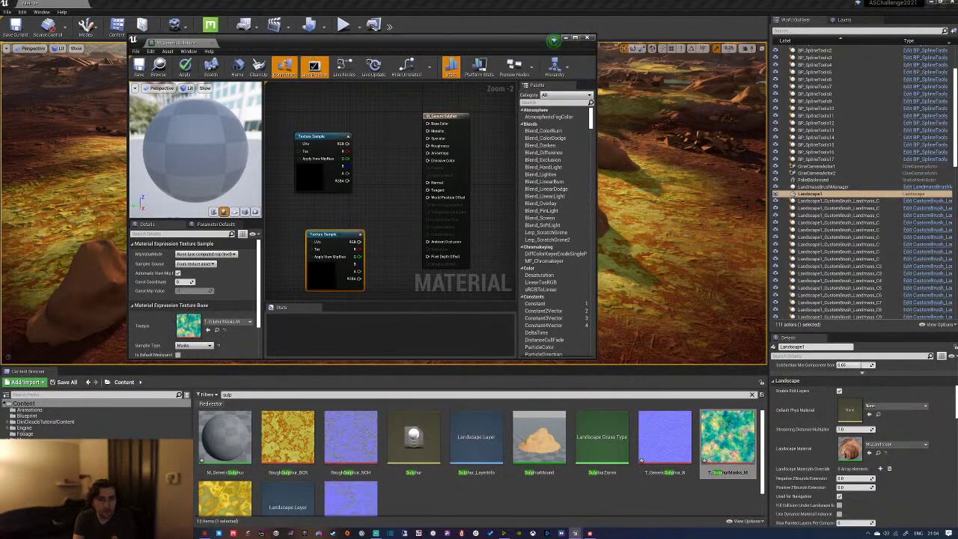
# Place the mask sample well before the normal sample and connect its blue channel to the normal sample's UVs
pyautogui.moveTo(356, 283); pyautogui.dragTo(273, 202)
pyautogui.moveTo(281, 205); pyautogui.dragTo(451, 261, button='right')
pyautogui.moveTo(463, 263); pyautogui.dragTo(355, 217)
pyautogui.moveTo(358, 227); pyautogui.dragTo(331, 241, button='right')
pyautogui.moveTo(333, 215); pyautogui.dragTo(448, 196)
pyautogui.moveTo(271, 210)
pyautogui.mouseDown(button='right')
pyautogui.moveTo(328, 211)
pyautogui.moveTo(290, 211)
pyautogui.mouseUp(button='right')
pyautogui.moveTo(345, 217); pyautogui.dragTo(302, 208)
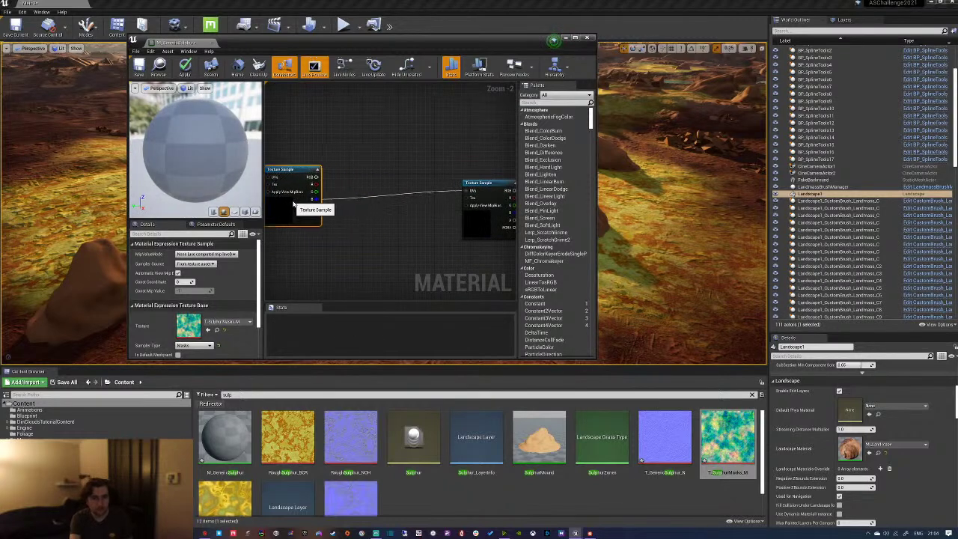
# Add a BumpOffset node between the two texture samples and feed the mask's blue channel into its Height
pyautogui.rightClick(367, 215)
pyautogui.write('sul')
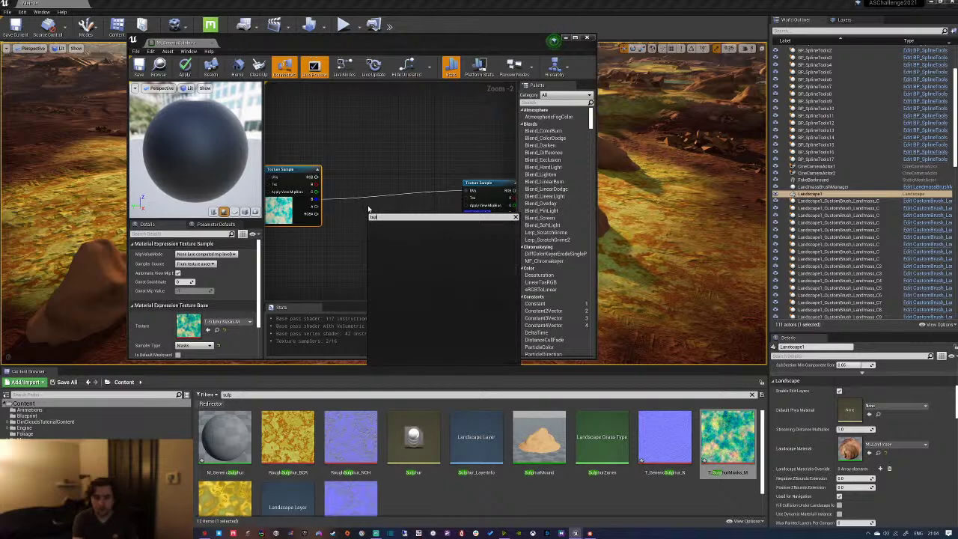
pyautogui.press('BackSpace')
pyautogui.press('BackSpace')
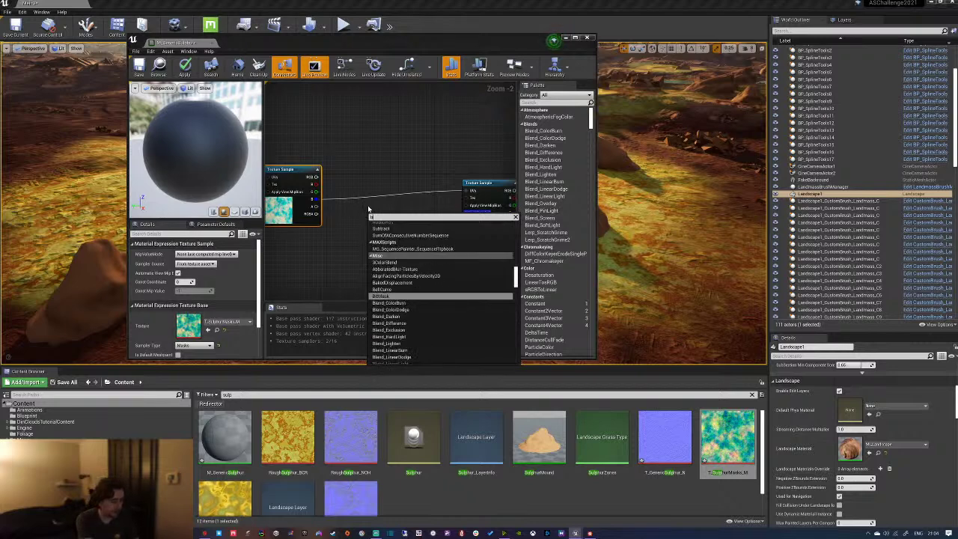
pyautogui.press('BackSpace')
pyautogui.write('bump')
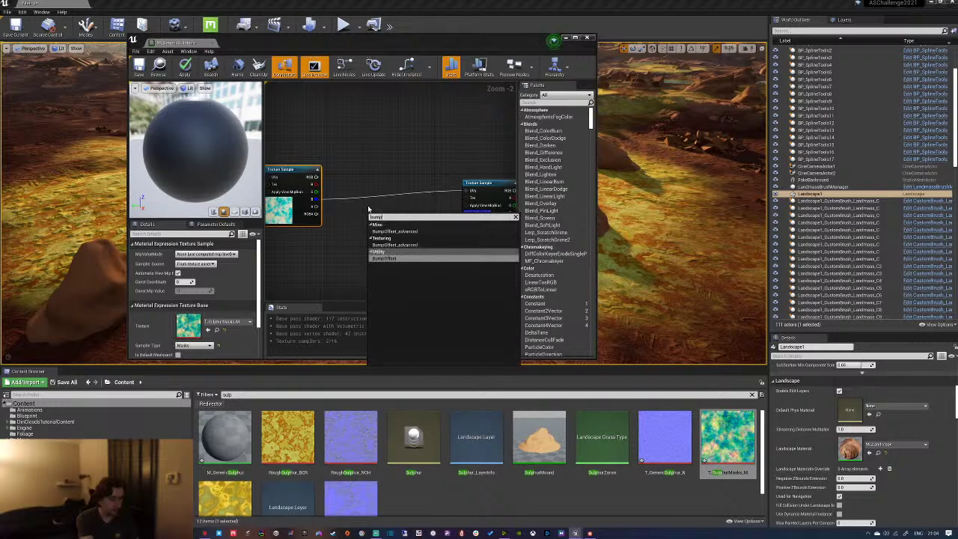
pyautogui.click(382, 258)
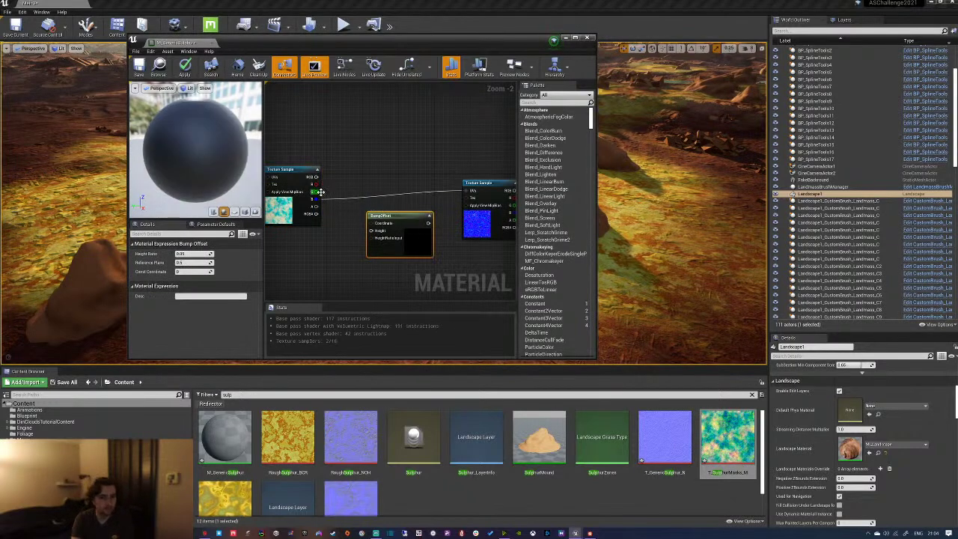
pyautogui.moveTo(351, 223); pyautogui.dragTo(375, 156)
# Add a TexCoord node feeding the BumpOffset's Coordinate, and connect the BumpOffset output to the normal sample's UVs
pyautogui.click(291, 127)
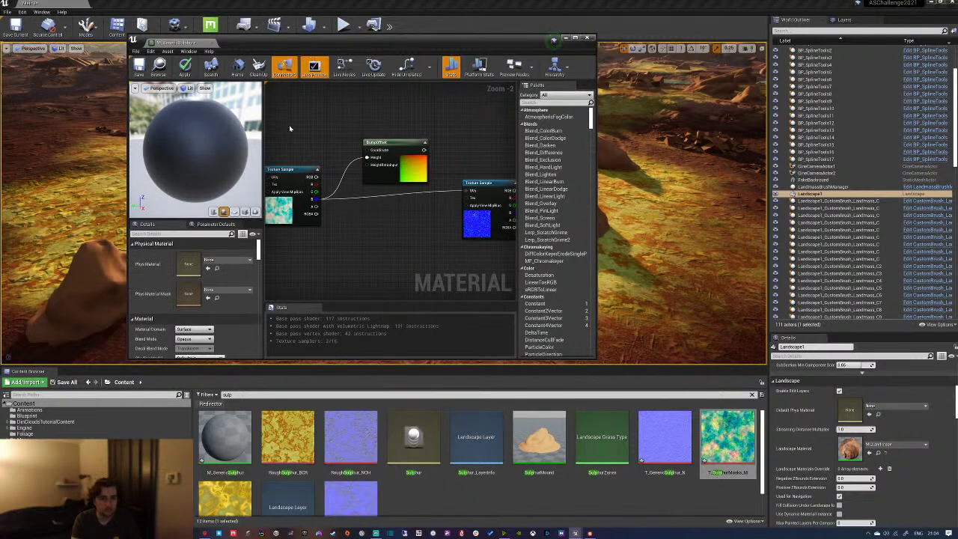
pyautogui.click(381, 144)
pyautogui.moveTo(319, 137); pyautogui.dragTo(468, 191)
pyautogui.moveTo(410, 181); pyautogui.dragTo(400, 195)
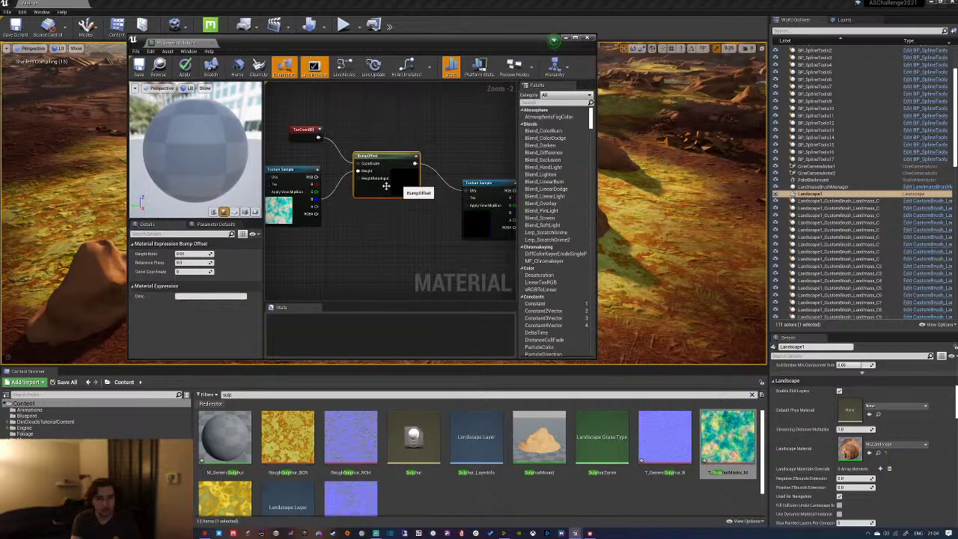
# Promote the BumpOffset's HeightRatioInput to a scalar parameter and place it below the mask sample
pyautogui.rightClick(360, 173)
pyautogui.click(385, 189)
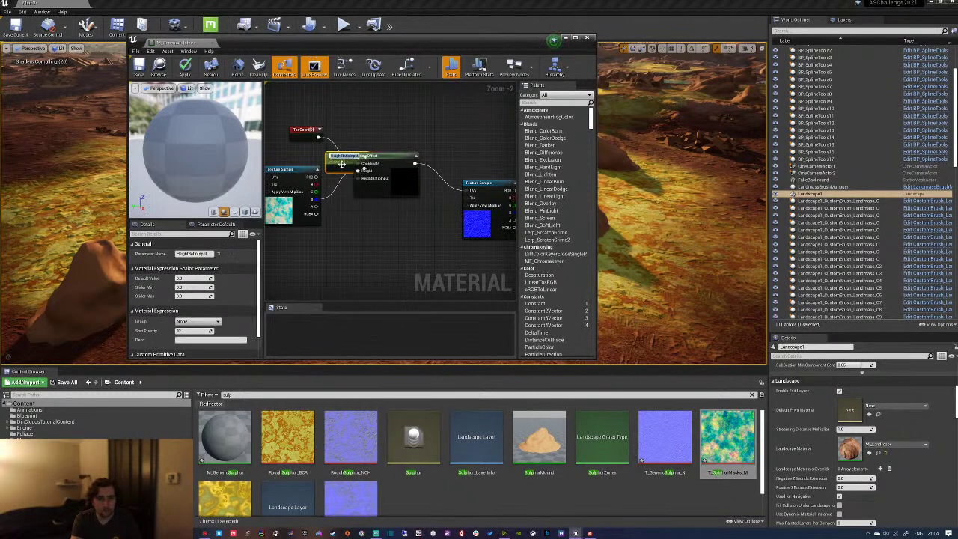
pyautogui.moveTo(333, 247); pyautogui.dragTo(313, 242)
pyautogui.click(417, 253)
pyautogui.moveTo(417, 253); pyautogui.dragTo(352, 263, button='right')
pyautogui.moveTo(423, 227); pyautogui.dragTo(423, 213)
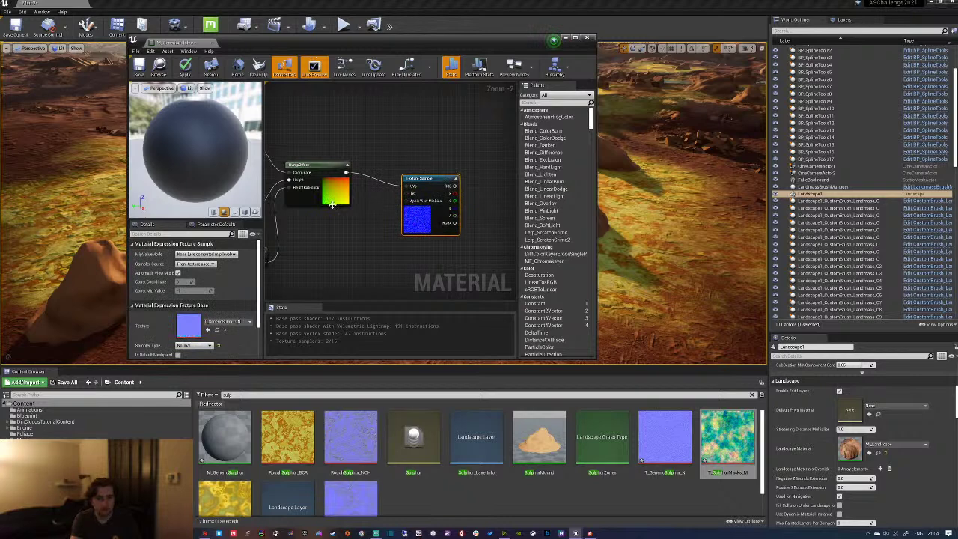
# Duplicate the T_SulphurMasks_M sample and place the copy above the normal map sample
pyautogui.moveTo(299, 217); pyautogui.dragTo(406, 237, button='right')
pyautogui.click(326, 238)
pyautogui.hotkey('ctrl', 'w')
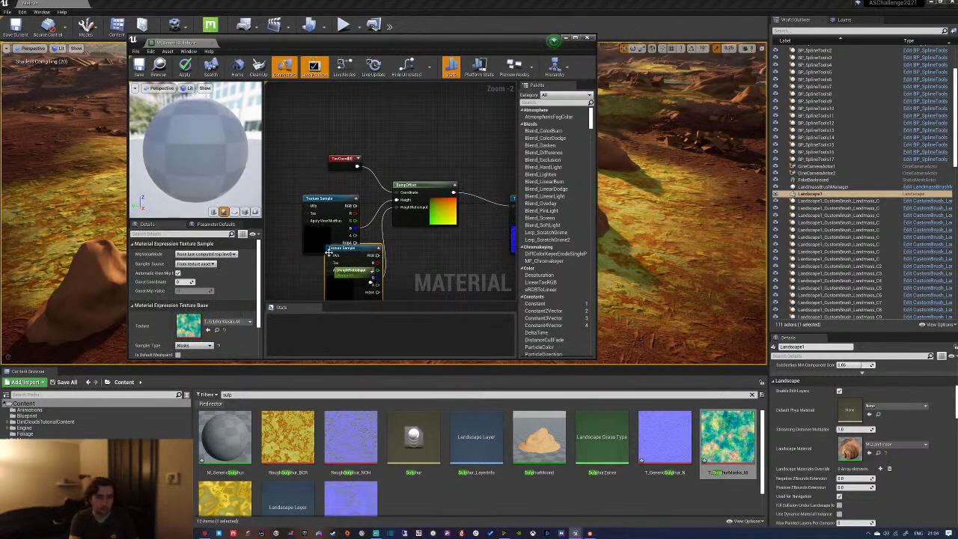
pyautogui.moveTo(354, 250); pyautogui.dragTo(455, 114)
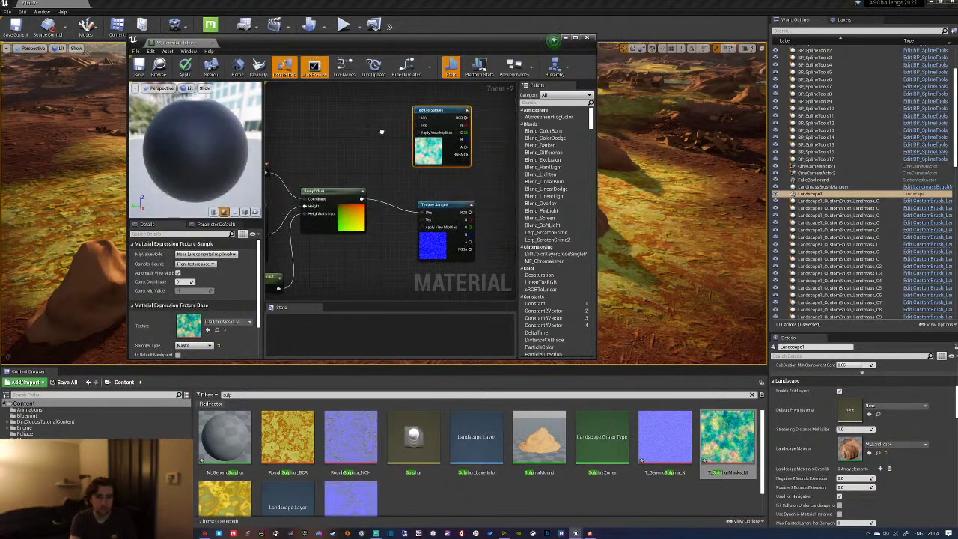
# Set the sampler source of both T_SulphurMasks_M samples to Shared: Wrap
pyautogui.click(196, 263)
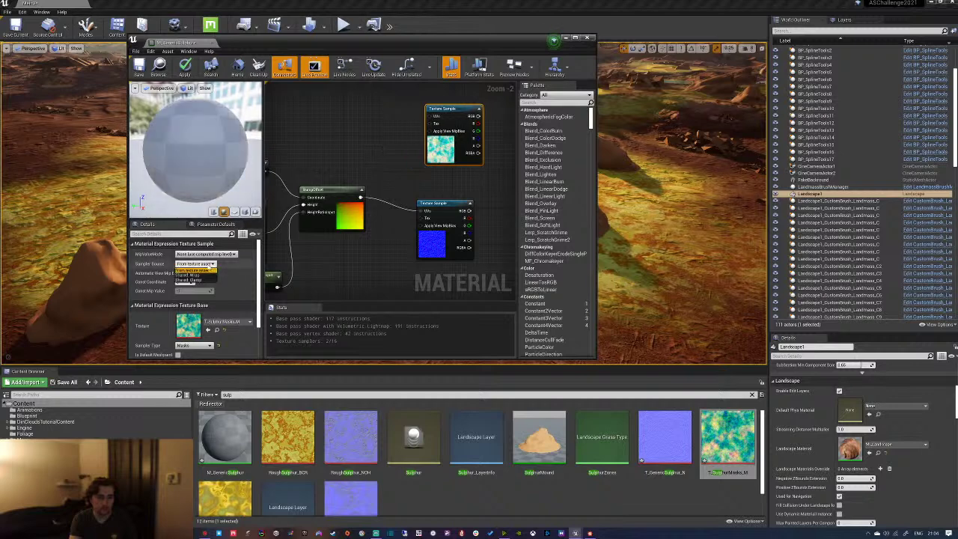
pyautogui.click(191, 277)
pyautogui.moveTo(328, 238); pyautogui.dragTo(432, 203, button='right')
pyautogui.click(338, 172)
pyautogui.click(196, 264)
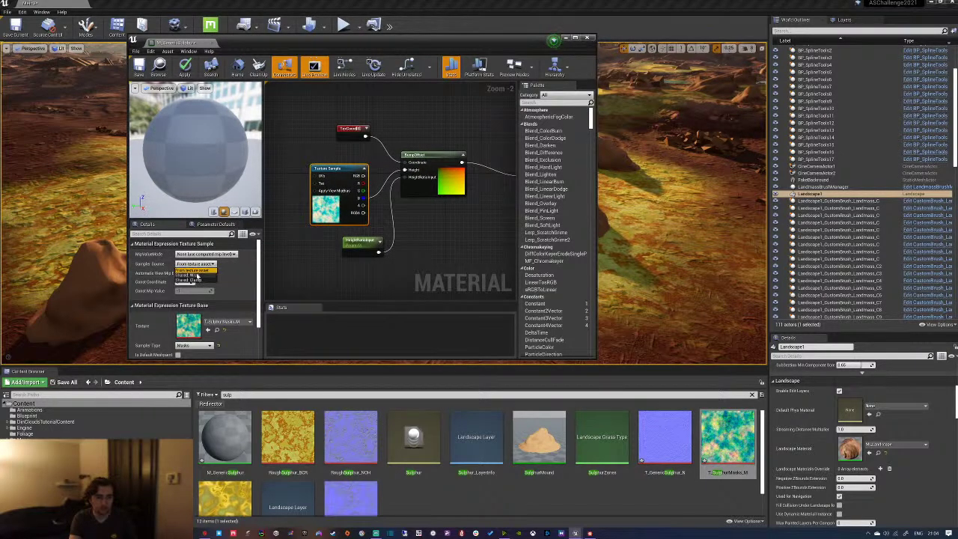
pyautogui.click(189, 275)
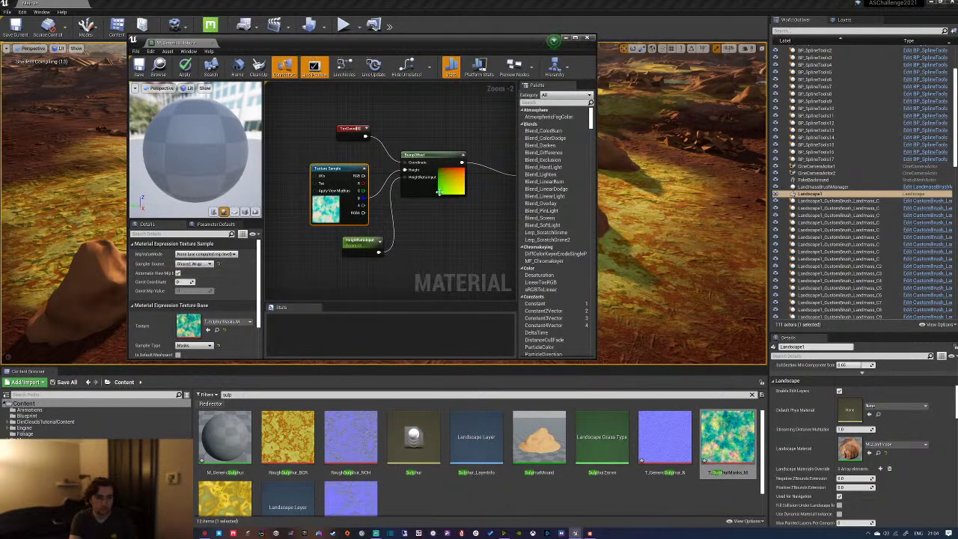
# Connect the BumpOffset output to the duplicated mask sample's UVs and tidy the nodes away from the material output
pyautogui.moveTo(449, 202); pyautogui.dragTo(327, 212, button='right')
pyautogui.moveTo(326, 213); pyautogui.dragTo(397, 130)
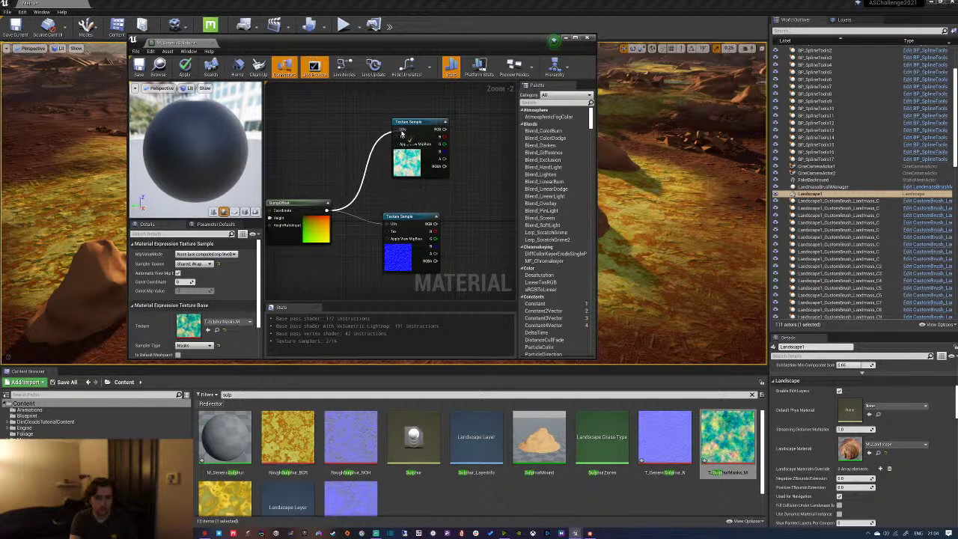
pyautogui.moveTo(425, 160); pyautogui.dragTo(401, 165)
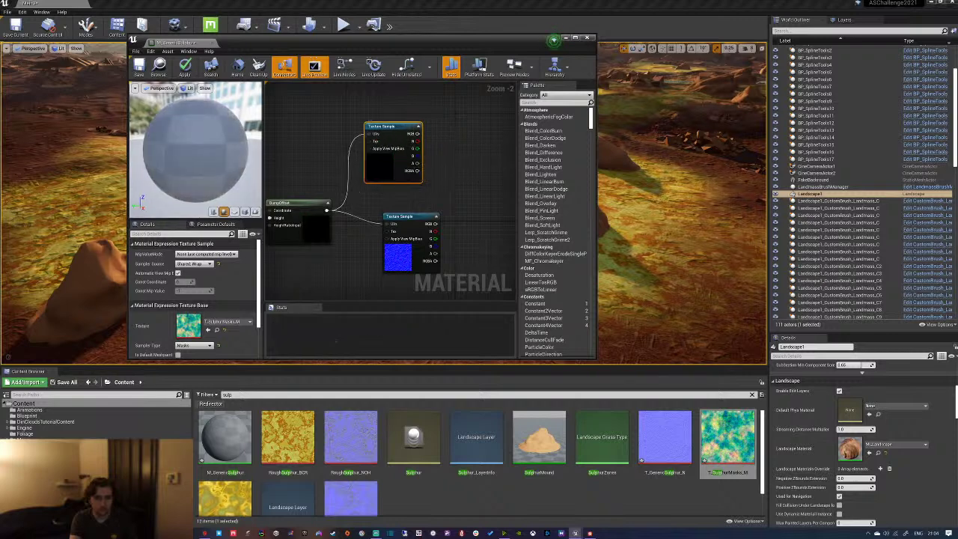
pyautogui.scroll(-4, 453, 186)
pyautogui.moveTo(343, 114); pyautogui.dragTo(423, 185)
pyautogui.moveTo(423, 143); pyautogui.dragTo(382, 147)
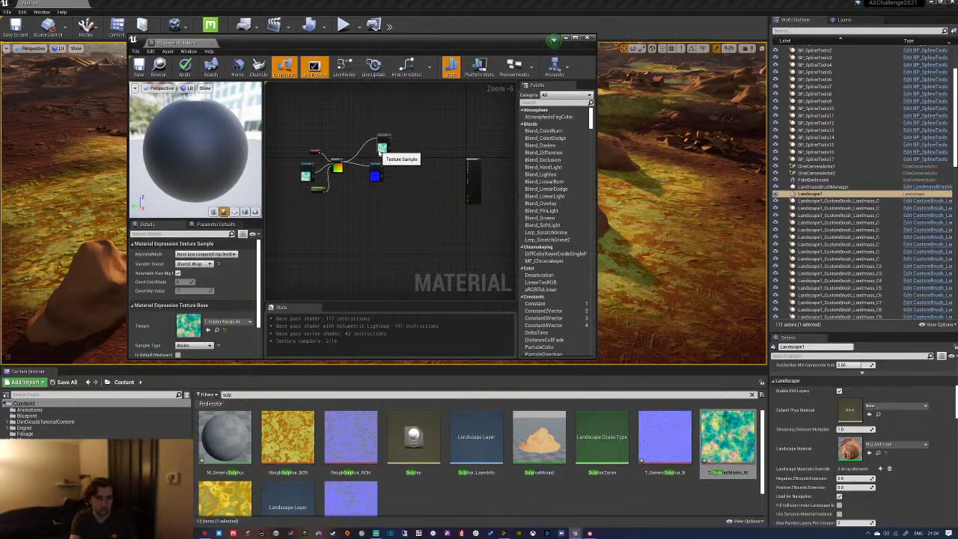
# Add a Lerp node beside the duplicated mask sample and connect the mask's red channel to its Alpha
pyautogui.scroll(5, 376, 152)
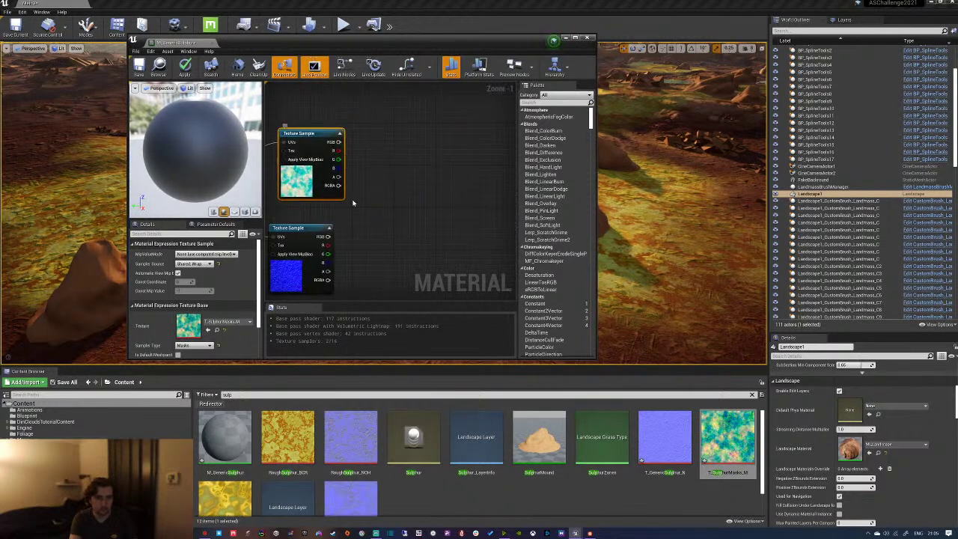
pyautogui.click(423, 137)
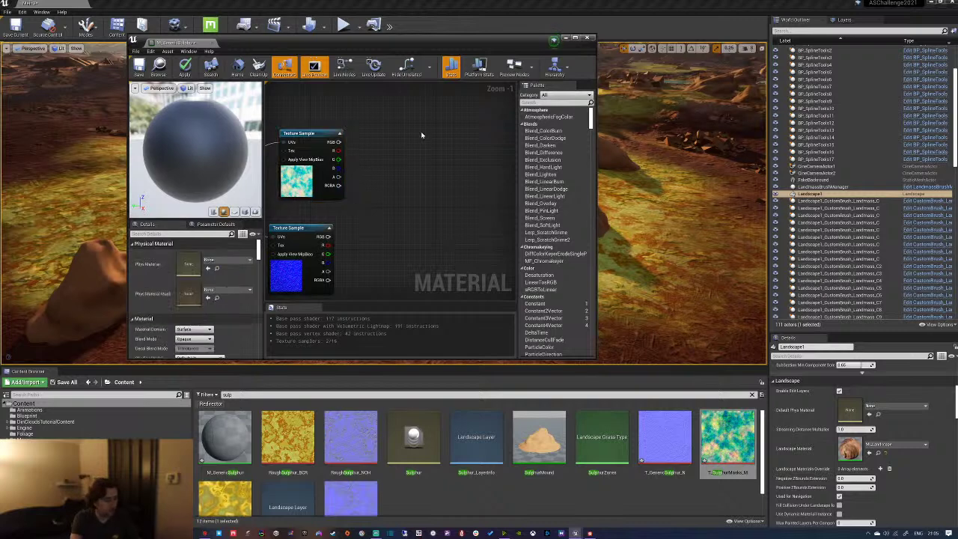
pyautogui.click(414, 137)
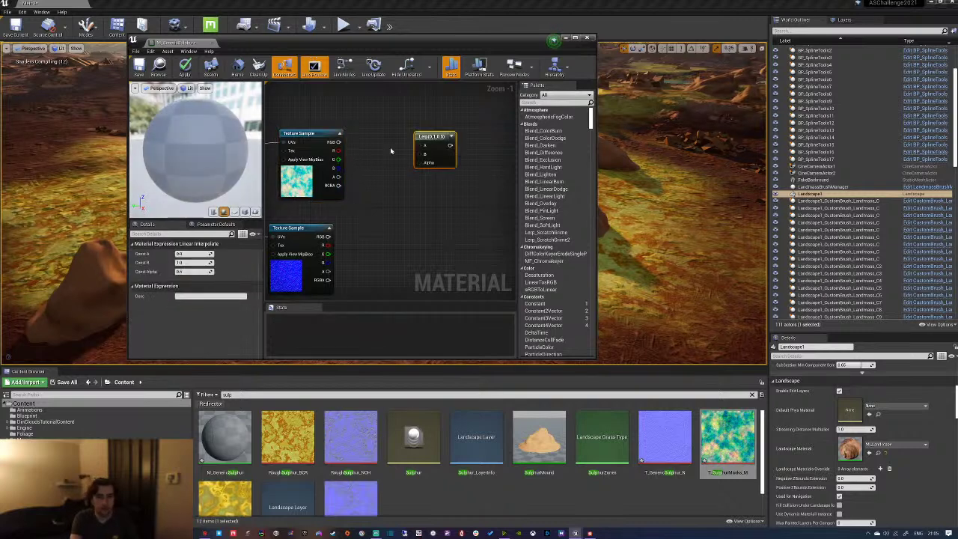
pyautogui.moveTo(338, 150); pyautogui.dragTo(421, 163)
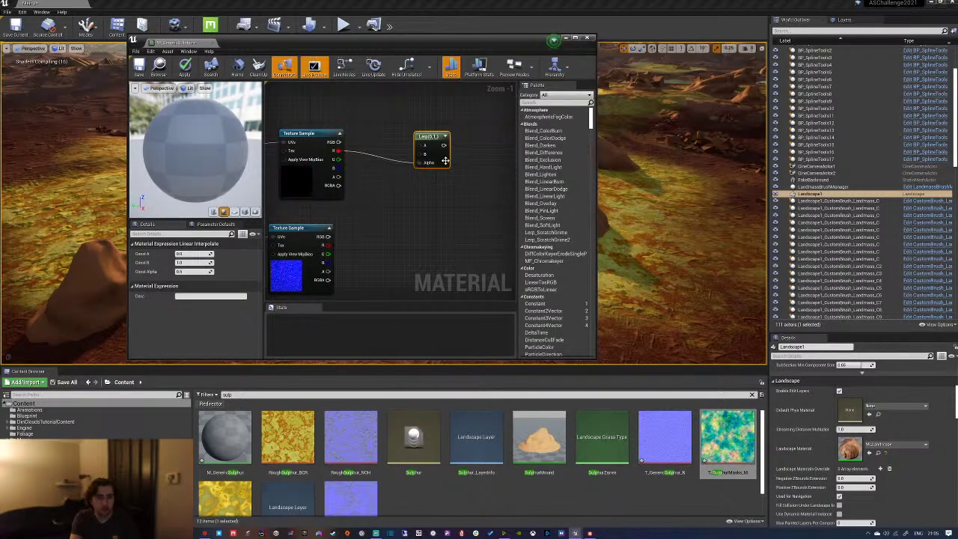
pyautogui.moveTo(445, 159); pyautogui.dragTo(433, 194, button='right')
pyautogui.moveTo(414, 183); pyautogui.dragTo(435, 160)
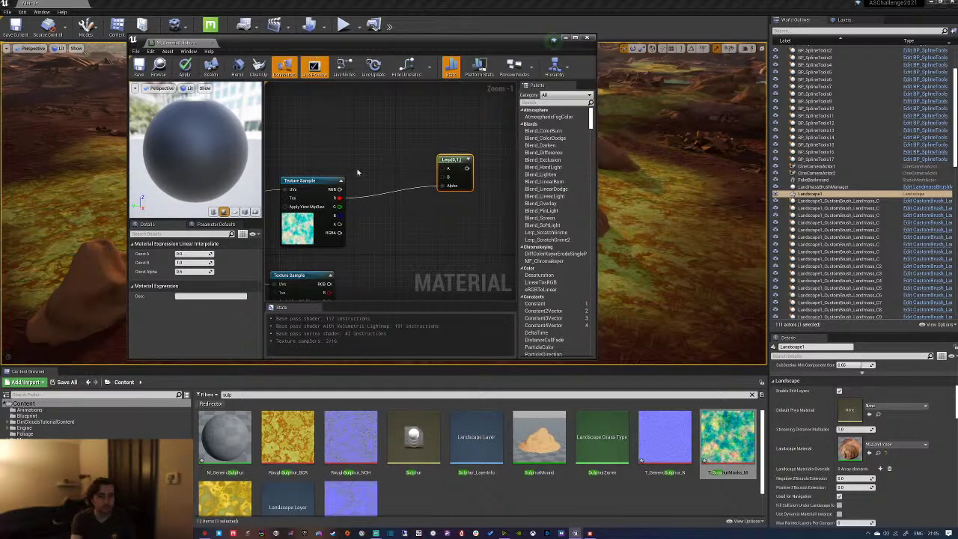
pyautogui.moveTo(358, 173); pyautogui.dragTo(372, 157, button='right')
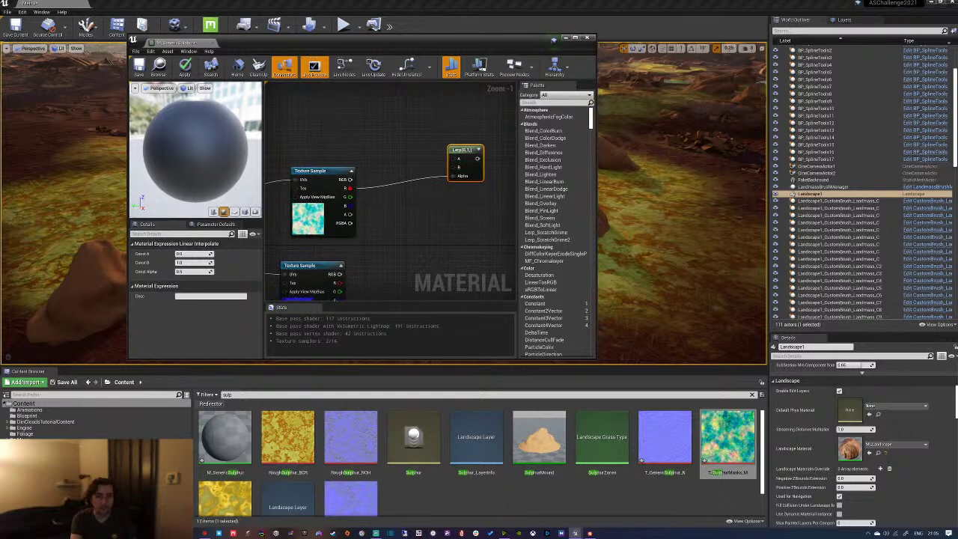
# Add a vector parameter named ColourLow above the mask sample and connect it to the Lerp's A input
pyautogui.moveTo(386, 169); pyautogui.dragTo(383, 167)
pyautogui.click(380, 163)
pyautogui.moveTo(383, 134); pyautogui.dragTo(385, 160, button='right')
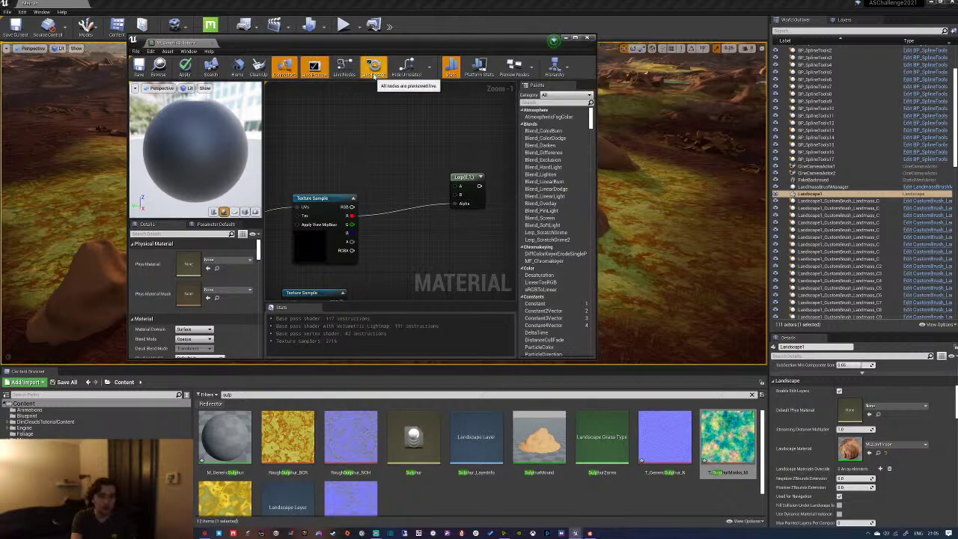
pyautogui.moveTo(362, 125)
pyautogui.mouseDown(button='right')
pyautogui.moveTo(379, 152)
pyautogui.moveTo(360, 133)
pyautogui.mouseUp(button='right')
pyautogui.click(366, 116)
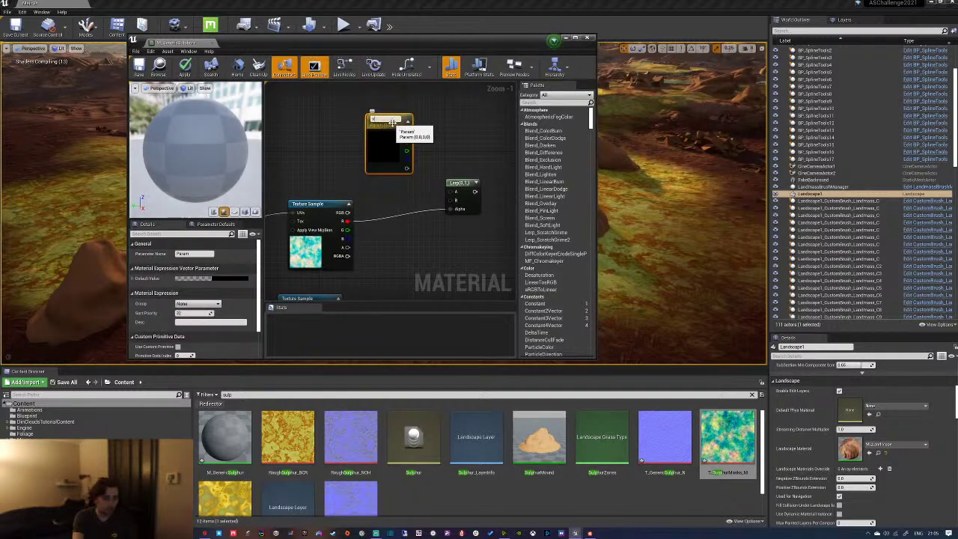
pyautogui.press('BackSpace')
pyautogui.write('ColourLerp')
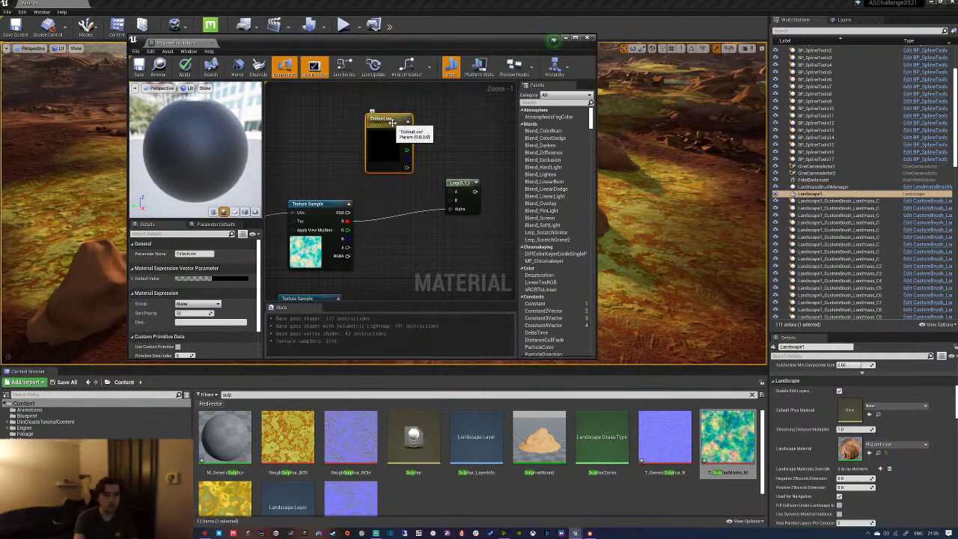
pyautogui.moveTo(406, 133); pyautogui.dragTo(455, 192)
pyautogui.moveTo(380, 152); pyautogui.dragTo(365, 124)
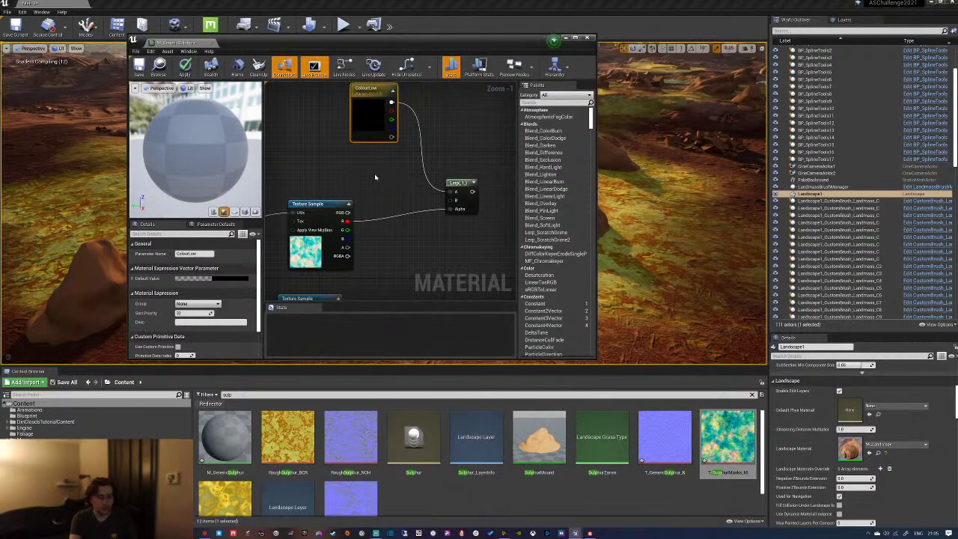
# Add a vector parameter named ColourHigh below ColourLow and connect it to the Lerp's B input
pyautogui.click(379, 178)
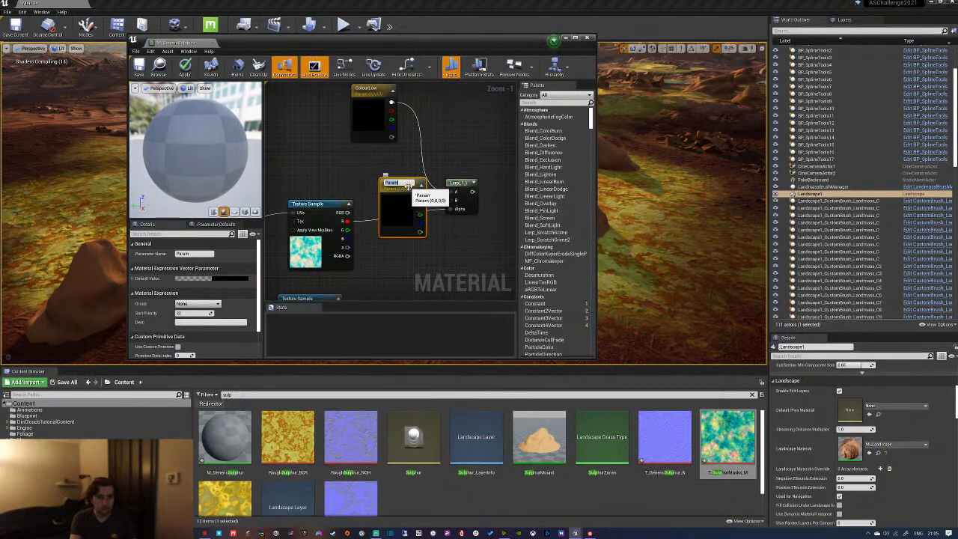
pyautogui.write('ColourHi')
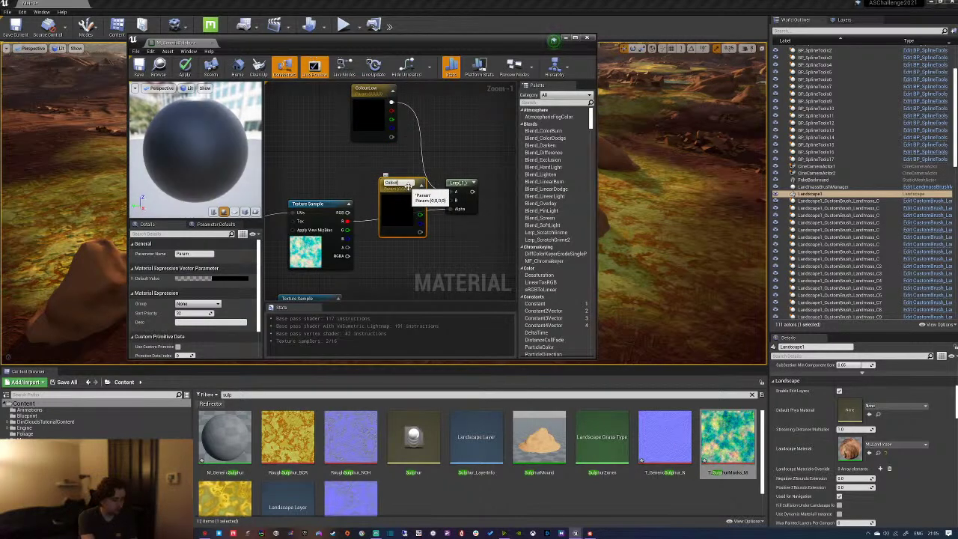
pyautogui.write('gh')
pyautogui.press('Return')
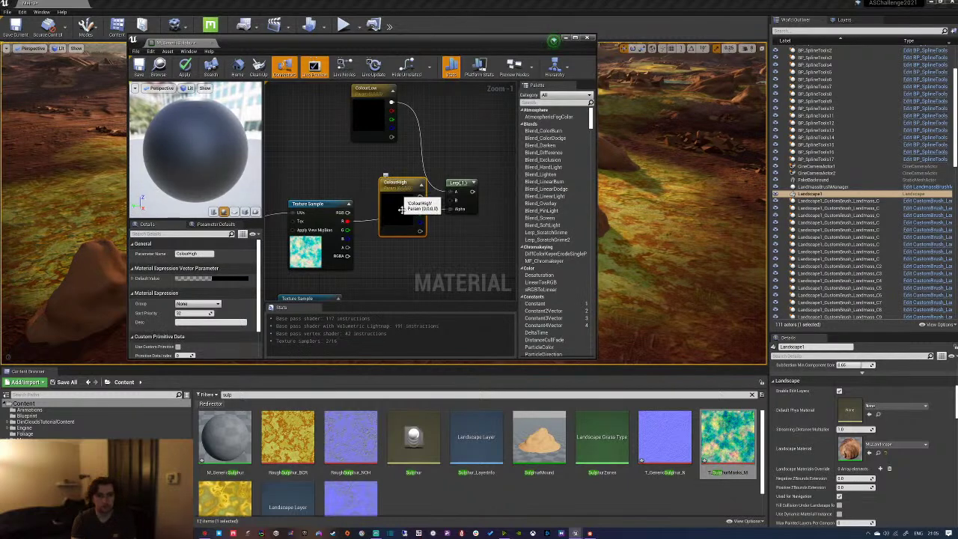
pyautogui.moveTo(408, 187); pyautogui.dragTo(380, 156)
pyautogui.moveTo(324, 148); pyautogui.dragTo(409, 112)
pyautogui.moveTo(375, 157); pyautogui.dragTo(465, 173)
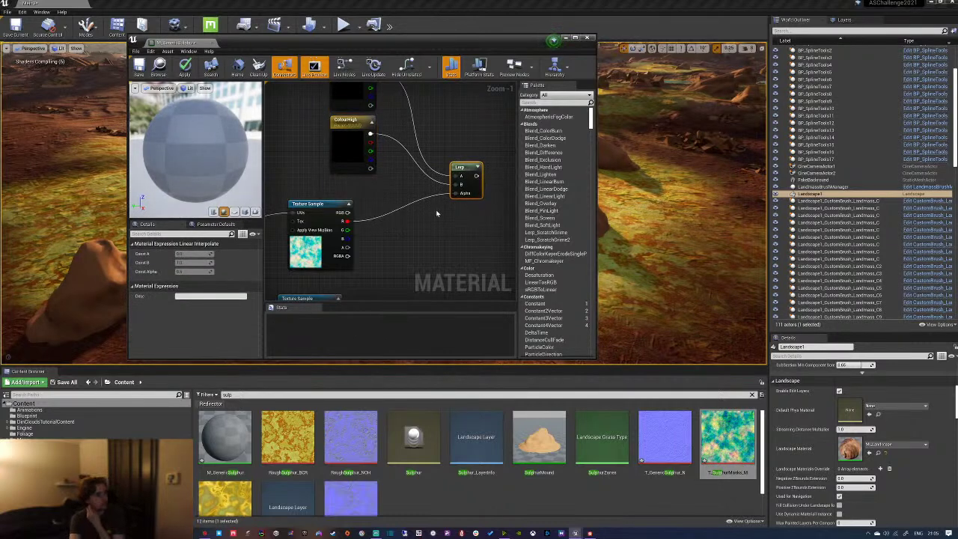
pyautogui.scroll(-3, 409, 269)
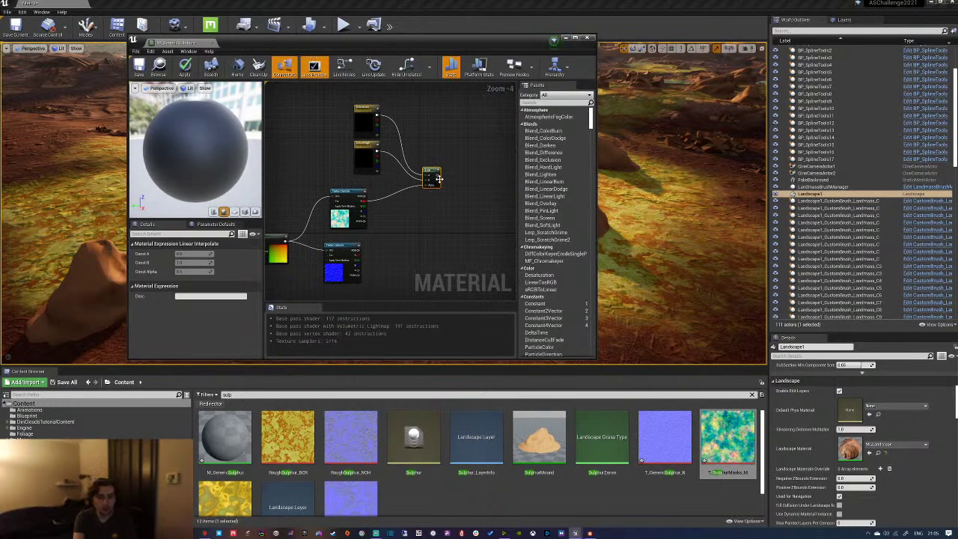
# Set the ColourHigh parameter's default colour to white
pyautogui.scroll(2, 438, 177)
pyautogui.moveTo(446, 191); pyautogui.dragTo(425, 152, button='right')
pyautogui.scroll(-1, 440, 163)
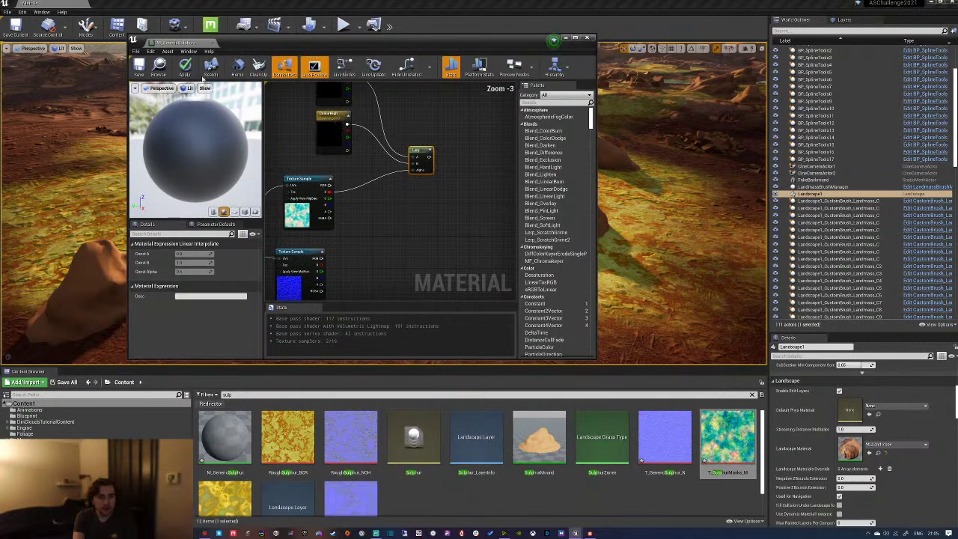
pyautogui.click(328, 140)
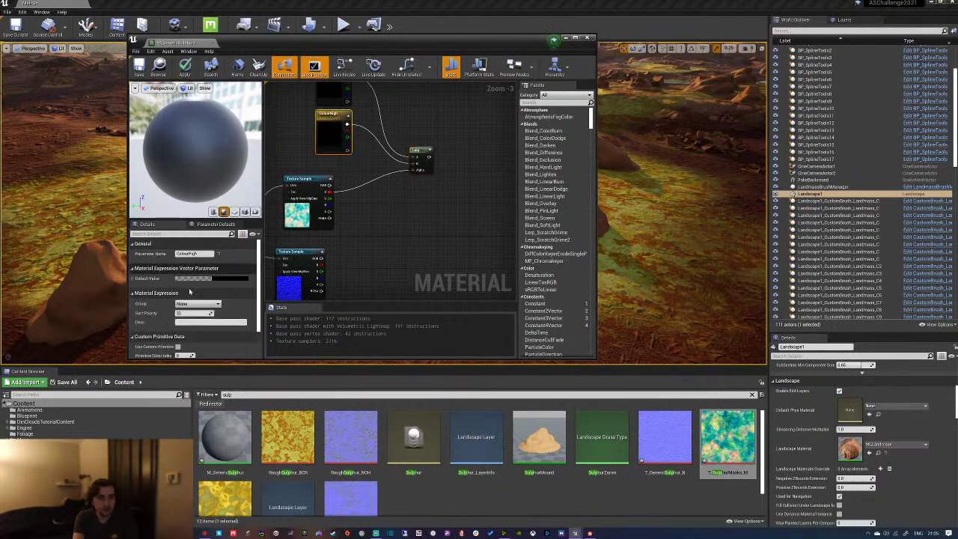
pyautogui.doubleClick(329, 135)
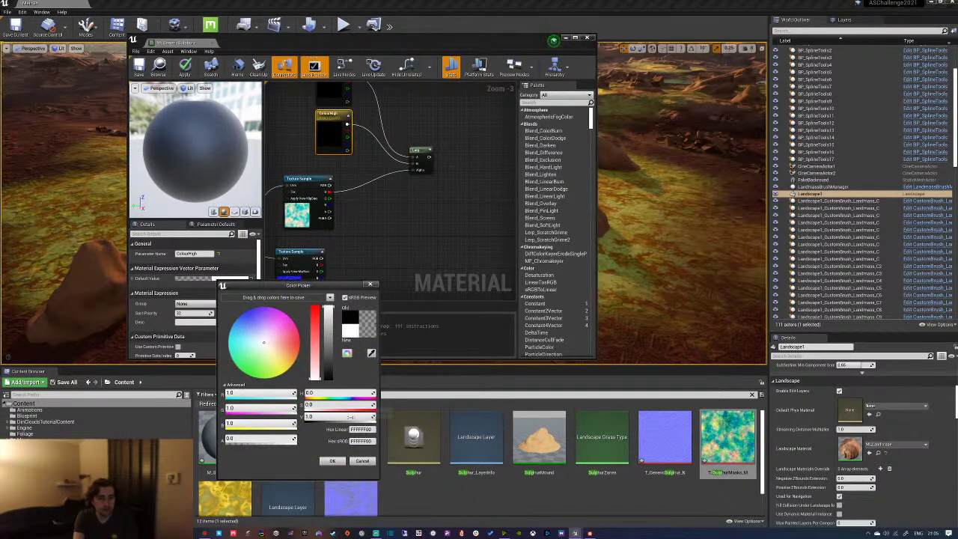
pyautogui.click(333, 461)
# Connect the colour Lerp's output to the material's Base Color input
pyautogui.moveTo(419, 155); pyautogui.dragTo(355, 133, button='right')
pyautogui.moveTo(361, 133); pyautogui.dragTo(474, 222)
pyautogui.moveTo(408, 258); pyautogui.dragTo(451, 258, button='right')
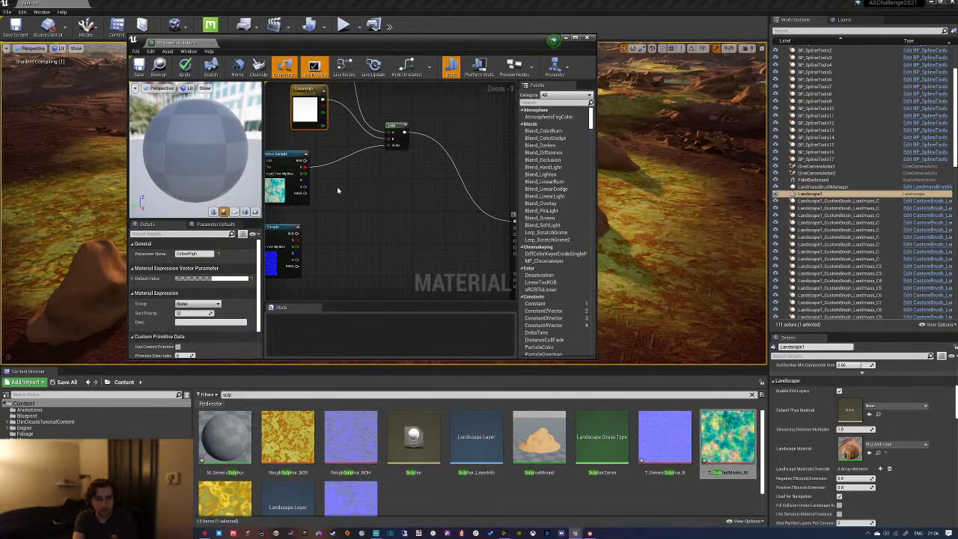
# Add a second Lerp below the colour Lerp and connect the mask sample's green channel to its Alpha
pyautogui.click(399, 187)
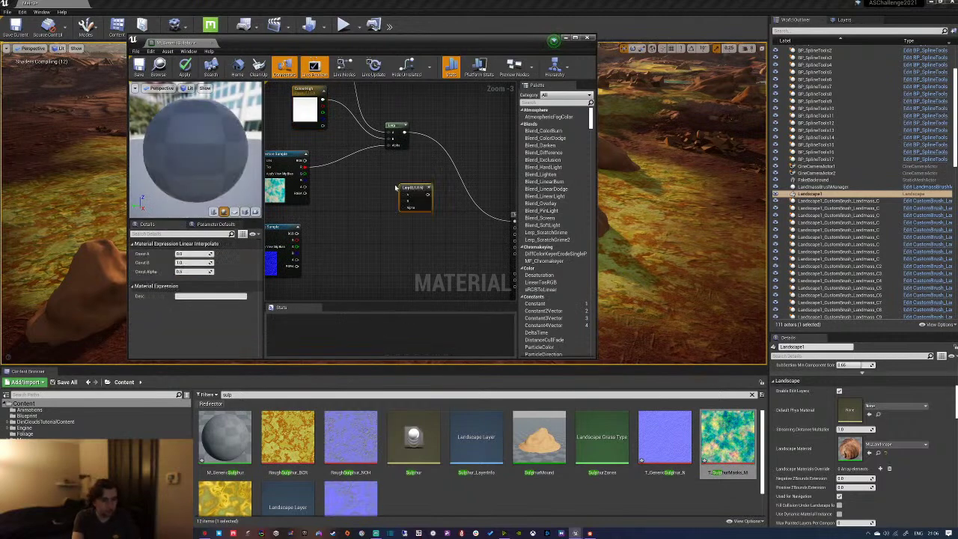
pyautogui.moveTo(303, 175); pyautogui.dragTo(403, 210)
pyautogui.click(333, 201)
pyautogui.moveTo(305, 180); pyautogui.dragTo(407, 209)
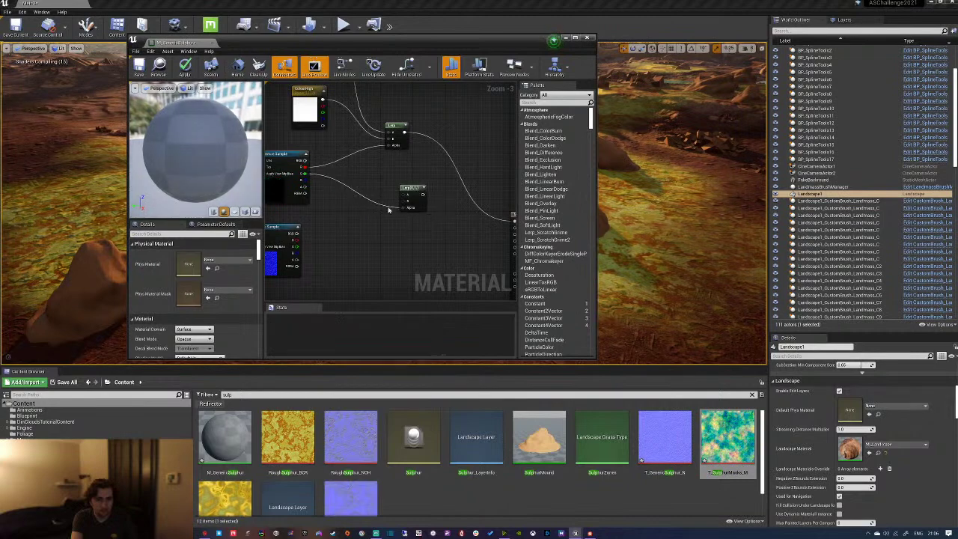
# Promote the second Lerp's A input to a scalar parameter named RoughLow
pyautogui.rightClick(414, 194)
pyautogui.click(359, 228)
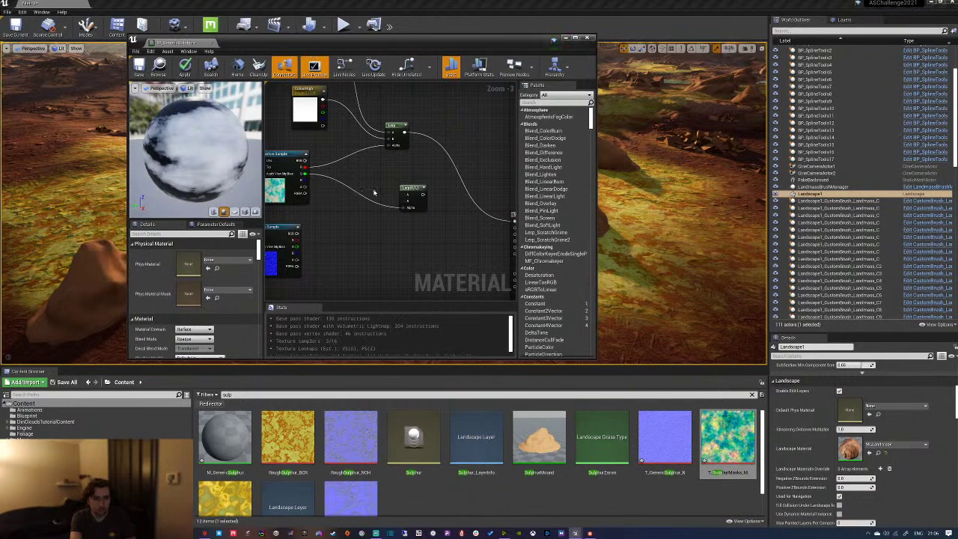
pyautogui.rightClick(405, 193)
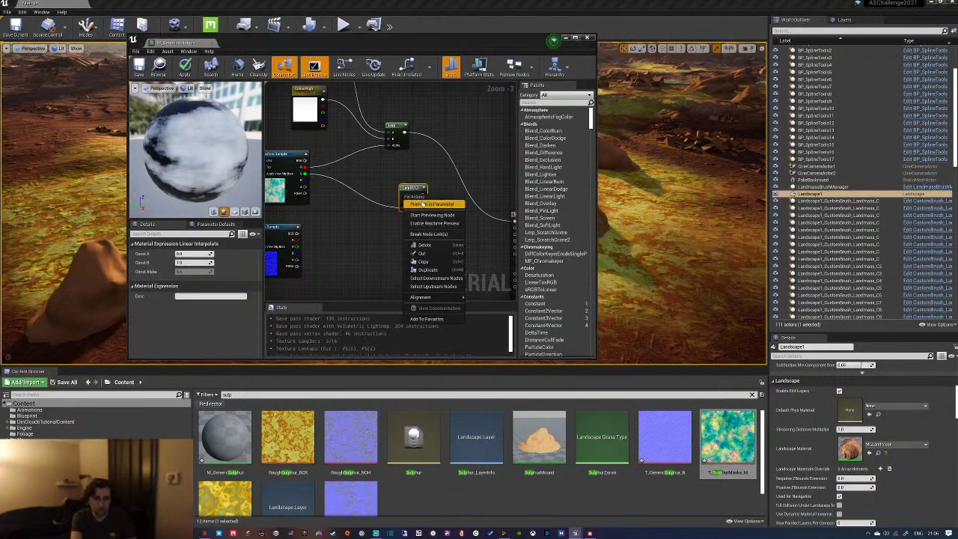
pyautogui.click(434, 208)
pyautogui.moveTo(377, 197)
pyautogui.mouseDown()
pyautogui.moveTo(371, 182)
pyautogui.moveTo(379, 182)
pyautogui.mouseUp()
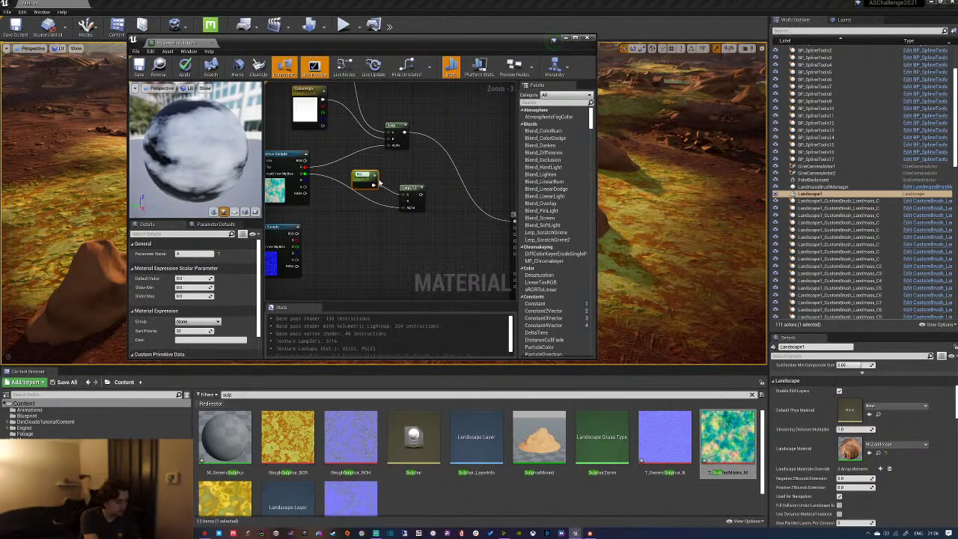
pyautogui.write('RoughLow')
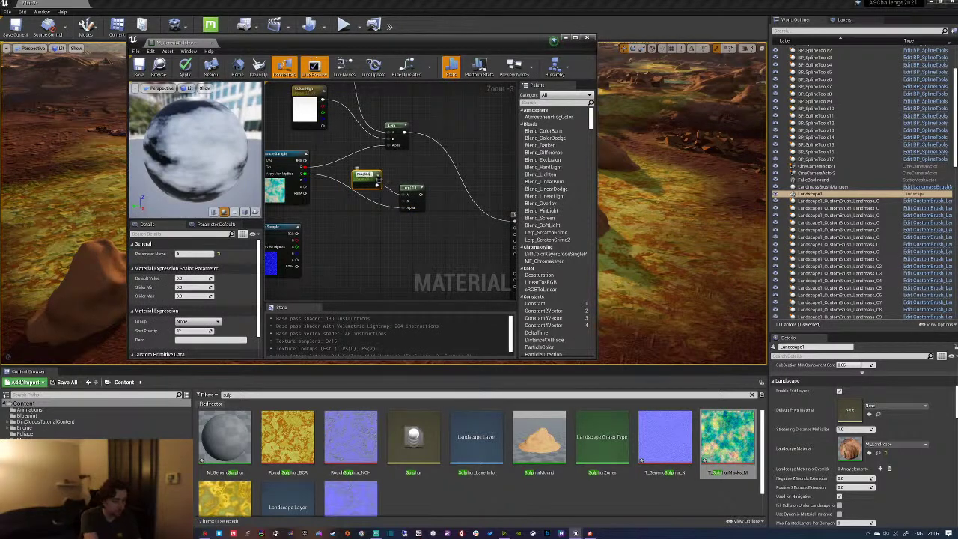
# Duplicate RoughLow, rename the copy Rough_High and connect it to the second Lerp's B input
pyautogui.hotkey('ctrl', 'c')
pyautogui.hotkey('ctrl', 'v')
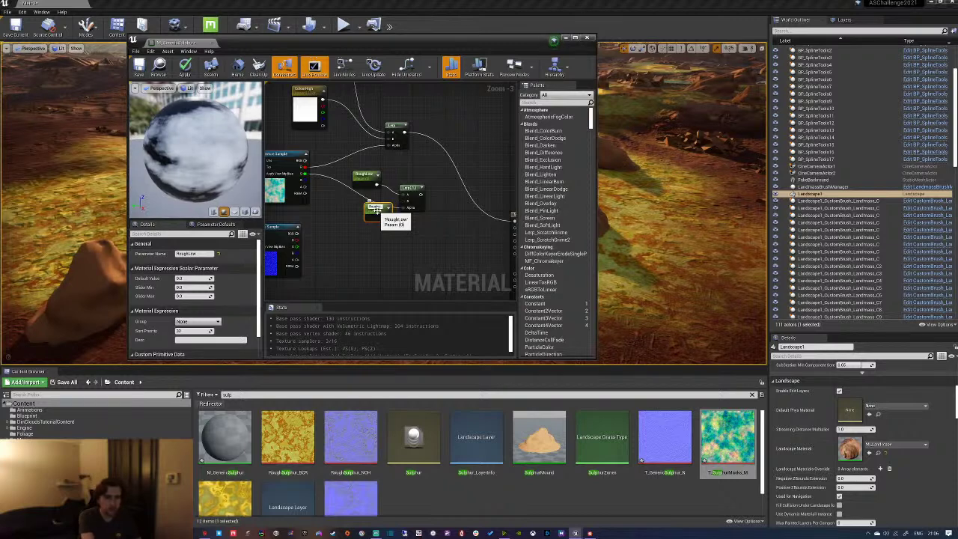
pyautogui.write('_High')
pyautogui.press('Return')
pyautogui.moveTo(375, 211)
pyautogui.mouseDown()
pyautogui.moveTo(350, 199)
pyautogui.moveTo(407, 201)
pyautogui.moveTo(370, 200)
pyautogui.mouseUp()
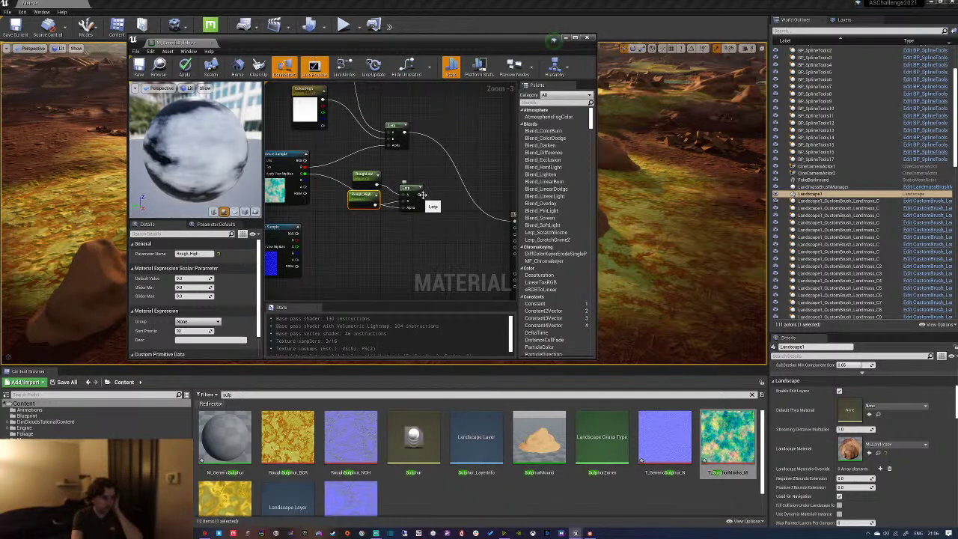
# Connect the roughness Lerp's output to the material's Roughness input and tidy its nodes
pyautogui.moveTo(422, 194); pyautogui.dragTo(414, 242)
pyautogui.moveTo(278, 192); pyautogui.dragTo(353, 195, button='right')
pyautogui.moveTo(311, 167); pyautogui.dragTo(392, 221)
pyautogui.click(408, 244)
pyautogui.moveTo(409, 249); pyautogui.dragTo(446, 226, button='right')
pyautogui.scroll(-1, 412, 239)
pyautogui.click(315, 225)
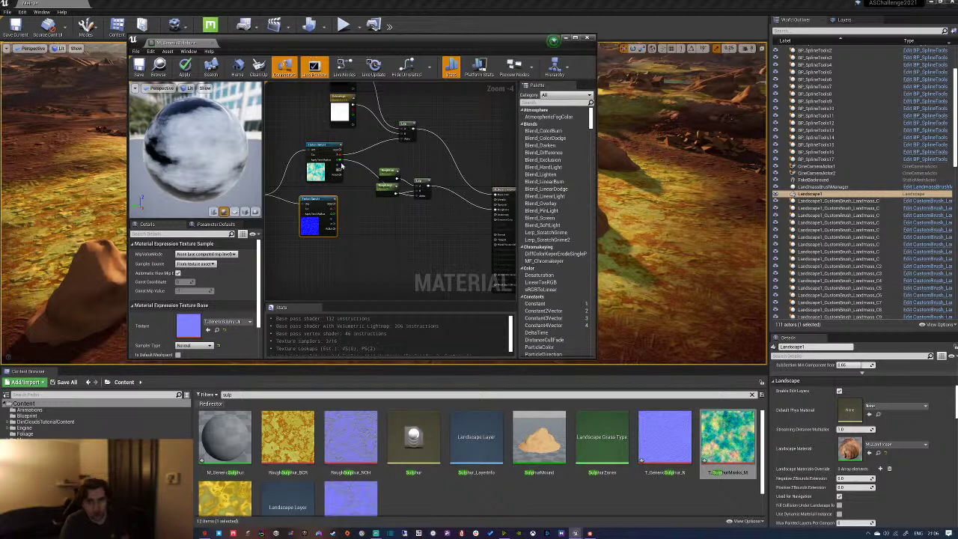
pyautogui.moveTo(372, 163); pyautogui.dragTo(423, 204)
pyautogui.click(384, 215)
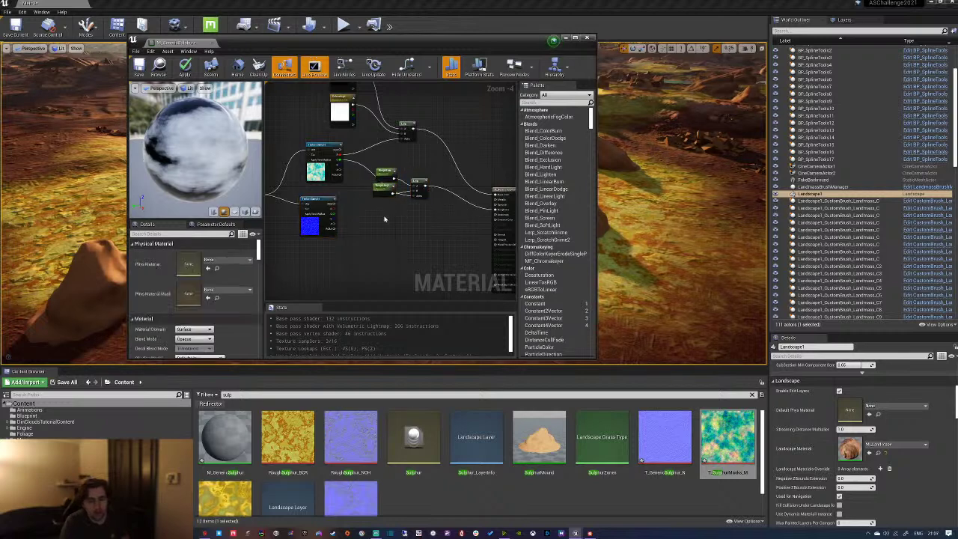
# Duplicate the roughness Lerp with its two parameters and rename the copied parameters SpecLow and SpecHigh
pyautogui.moveTo(359, 178); pyautogui.dragTo(454, 212)
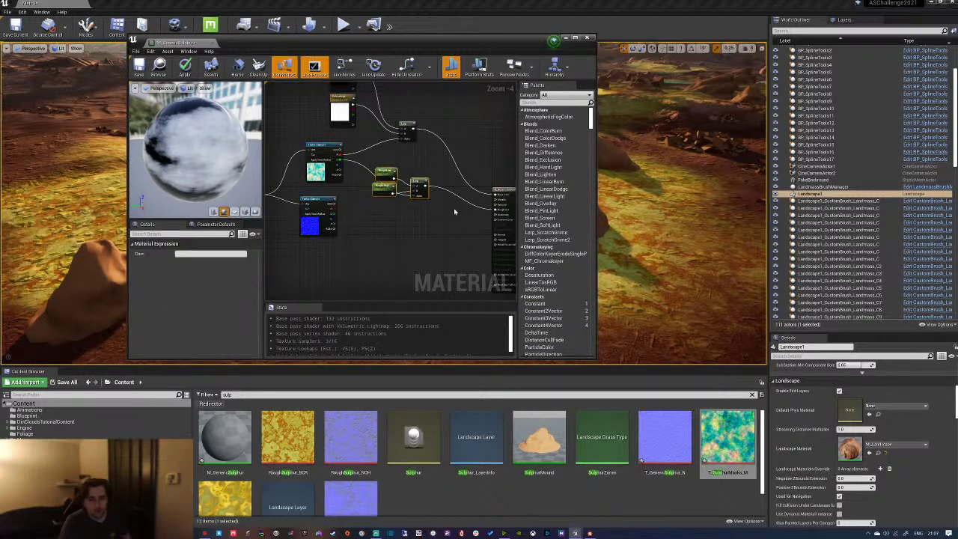
pyautogui.hotkey('ctrl', 'w')
pyautogui.click(404, 218)
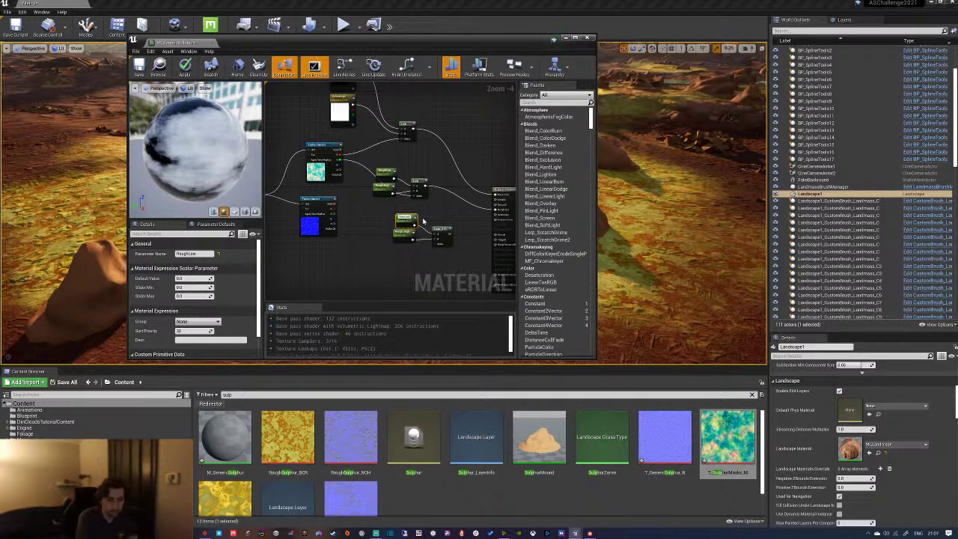
pyautogui.click(403, 230)
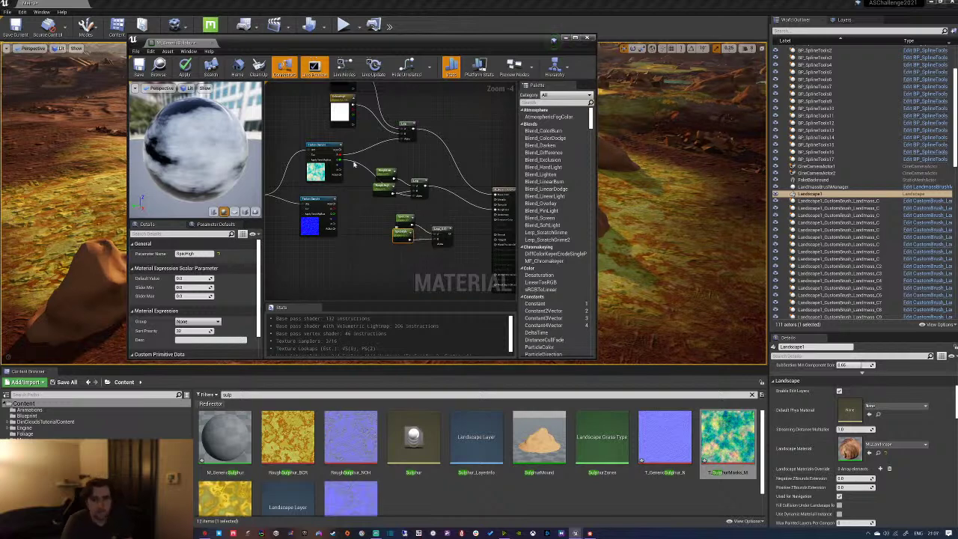
# Add a CheapContrast node below the specular nodes, fed by the mask sample's blue channel
pyautogui.moveTo(342, 162); pyautogui.dragTo(367, 258)
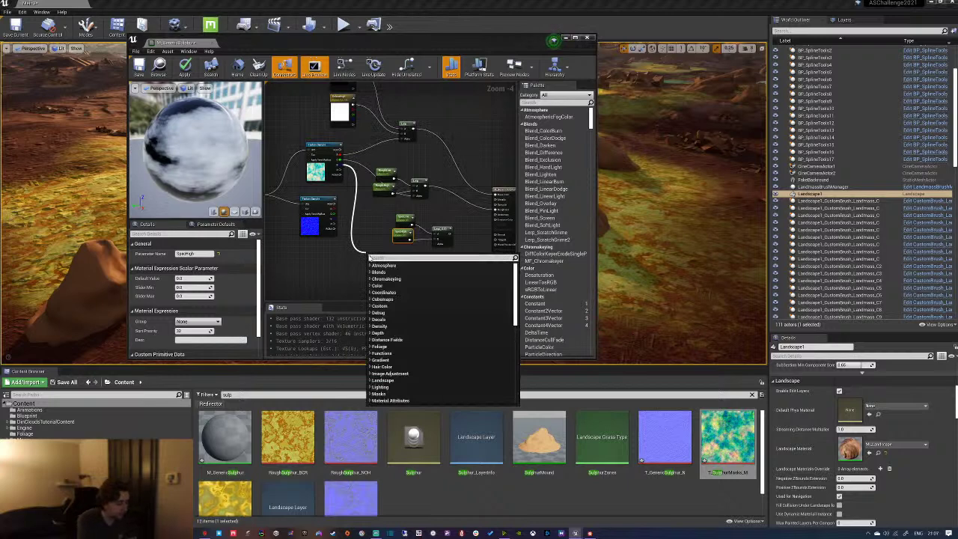
pyautogui.write('cheap')
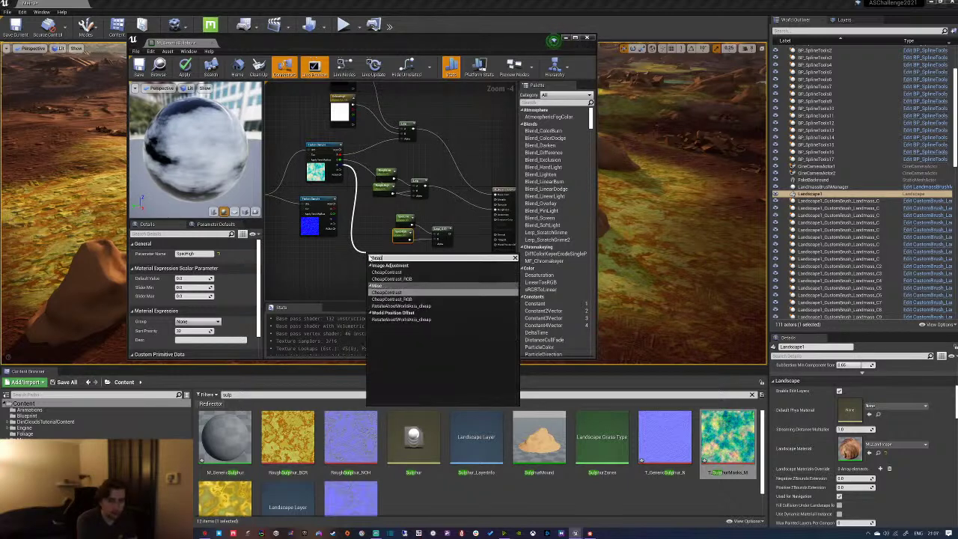
pyautogui.click(397, 297)
pyautogui.scroll(5, 371, 251)
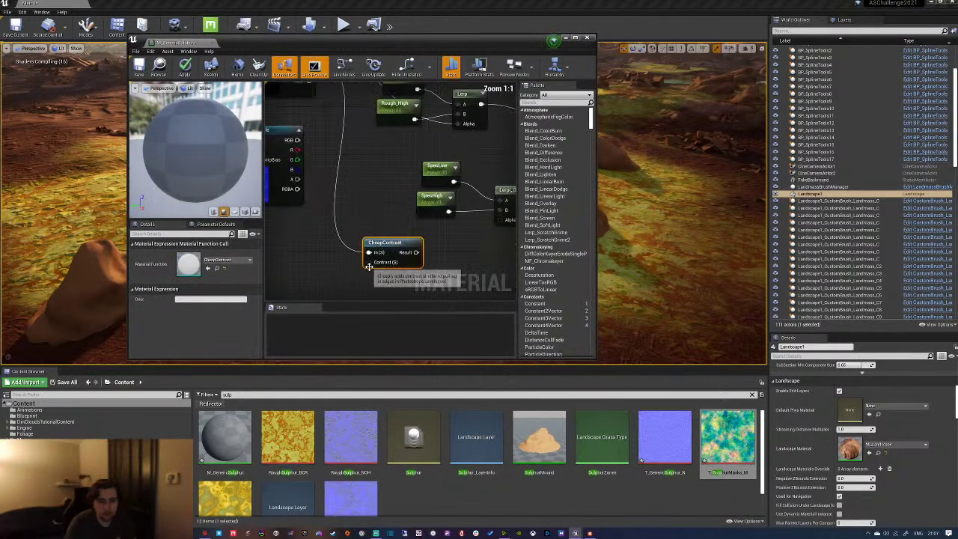
pyautogui.moveTo(367, 252); pyautogui.dragTo(325, 269)
# Feed a constant of 0.5 into CheapContrast's Contrast input and connect its result to the specular Lerp's Alpha
pyautogui.click(303, 268)
pyautogui.click(304, 266)
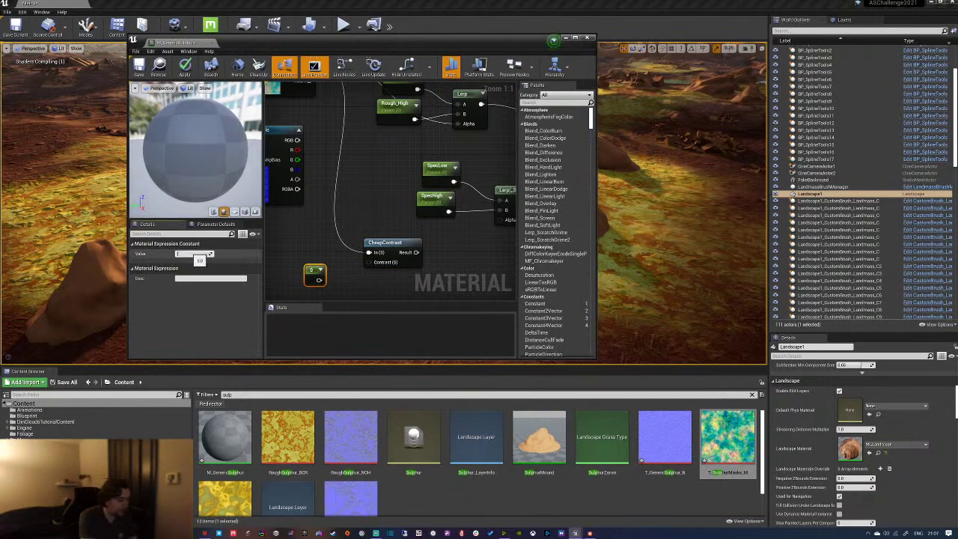
pyautogui.write('0.5')
pyautogui.press('Return')
pyautogui.moveTo(323, 280); pyautogui.dragTo(369, 262)
pyautogui.moveTo(419, 253); pyautogui.dragTo(348, 252, button='right')
pyautogui.moveTo(347, 252); pyautogui.dragTo(429, 218)
# Adjust the SpecHigh parameter and set SpecLow's default value to 0.1
pyautogui.click(363, 197)
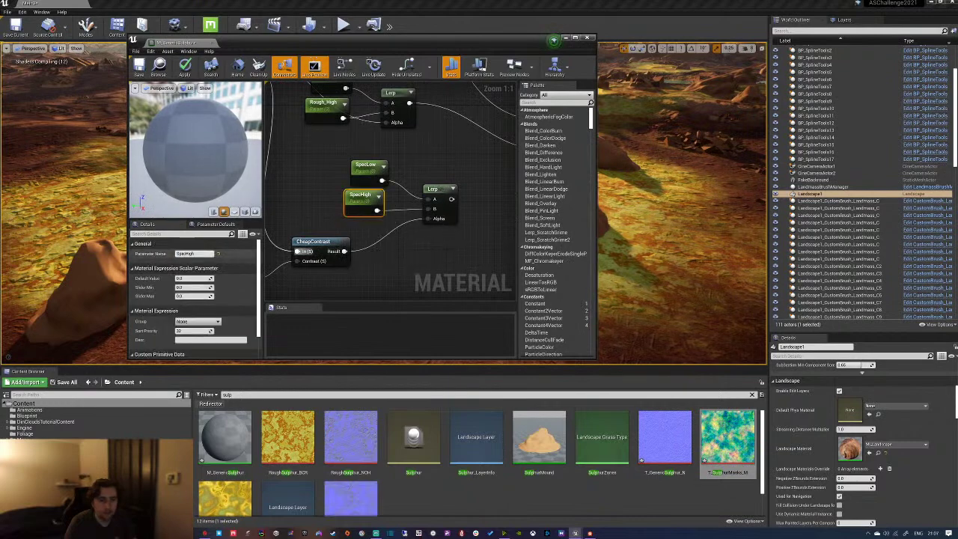
pyautogui.moveTo(198, 286)
pyautogui.mouseDown()
pyautogui.moveTo(225, 287)
pyautogui.moveTo(180, 287)
pyautogui.moveTo(191, 286)
pyautogui.mouseUp()
pyautogui.click(367, 164)
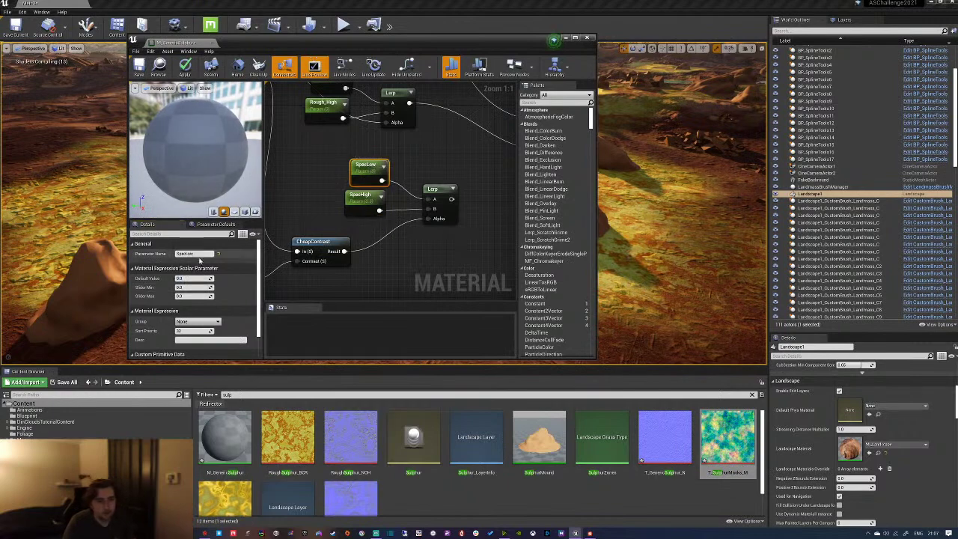
pyautogui.moveTo(202, 279); pyautogui.dragTo(203, 278)
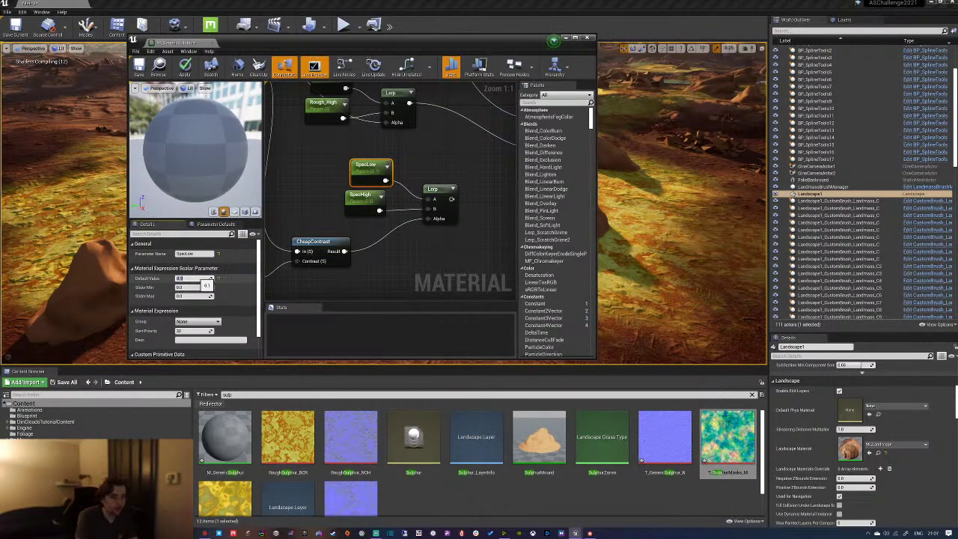
# Connect the specular Lerp's output to the material's Specular input
pyautogui.scroll(-2, 285, 191)
pyautogui.moveTo(378, 196); pyautogui.dragTo(452, 153)
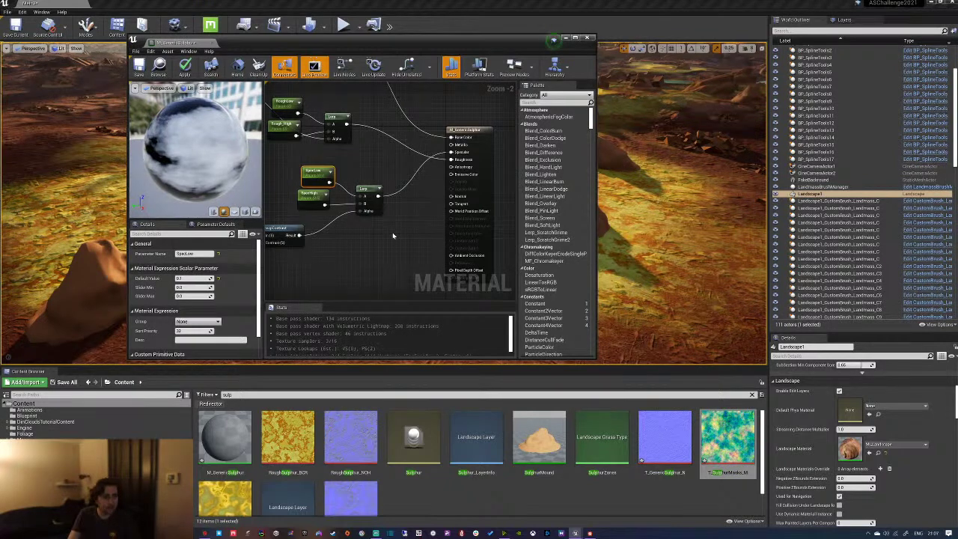
pyautogui.moveTo(374, 165); pyautogui.dragTo(450, 196, button='right')
# Set the Rough_High parameter's default value to 1
pyautogui.click(361, 160)
pyautogui.click(192, 278)
pyautogui.write('1')
pyautogui.press('Return')
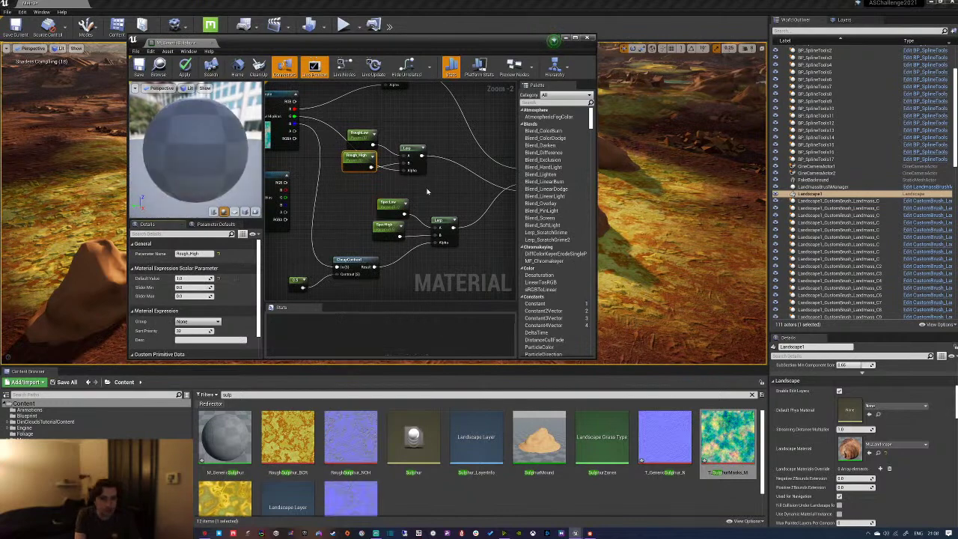
# Add a Multiply node fed by the texture coordinate node before the BumpOffset
pyautogui.scroll(-4, 322, 161)
pyautogui.moveTo(288, 162); pyautogui.dragTo(324, 154, button='right')
pyautogui.scroll(2, 324, 154)
pyautogui.moveTo(323, 154); pyautogui.dragTo(293, 118)
pyautogui.write('mul')
pyautogui.click(342, 215)
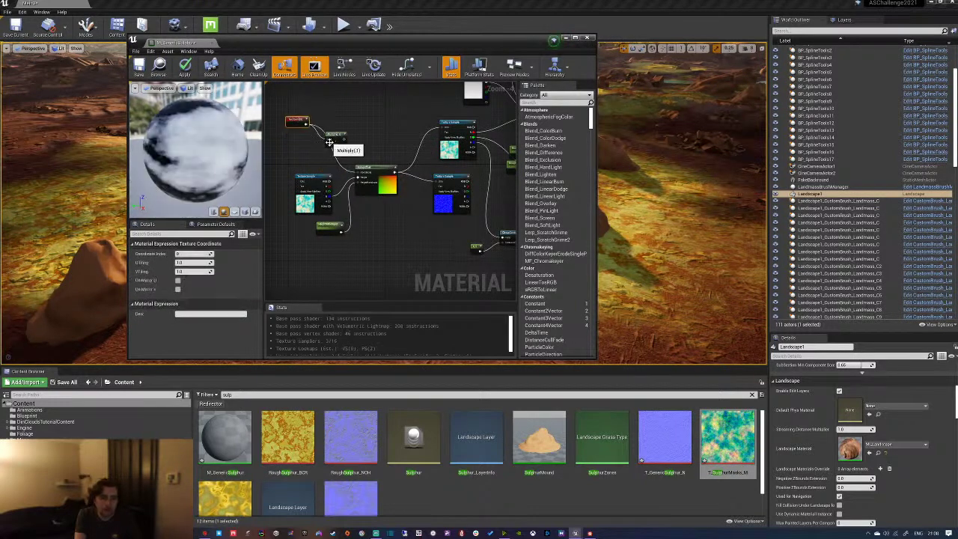
# Promote the Multiply's B input to a parameter named Scale with default 1, and connect the Multiply to BumpOffset's coordinate input
pyautogui.rightClick(330, 146)
pyautogui.click(357, 154)
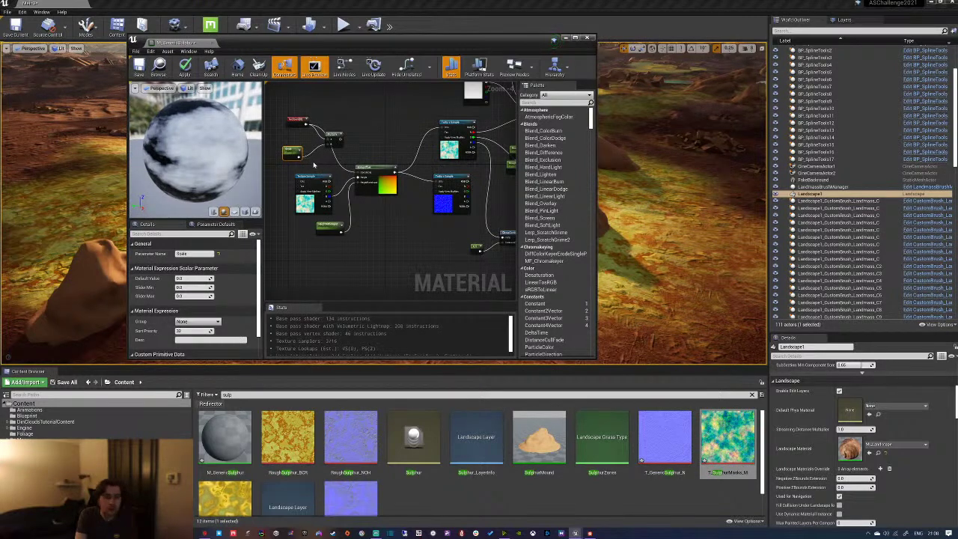
pyautogui.moveTo(342, 144); pyautogui.dragTo(363, 173)
pyautogui.write('1')
pyautogui.press('Return')
pyautogui.moveTo(458, 244); pyautogui.dragTo(285, 247, button='right')
pyautogui.scroll(-1, 364, 205)
pyautogui.scroll(3, 364, 205)
pyautogui.scroll(-3, 332, 234)
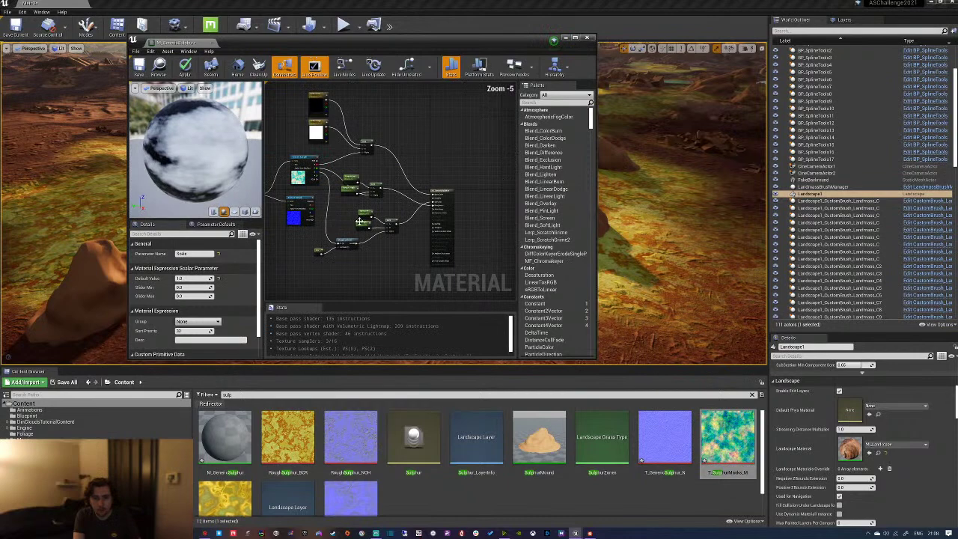
pyautogui.scroll(2, 356, 221)
pyautogui.scroll(-1, 359, 224)
pyautogui.moveTo(360, 224); pyautogui.dragTo(435, 228, button='right')
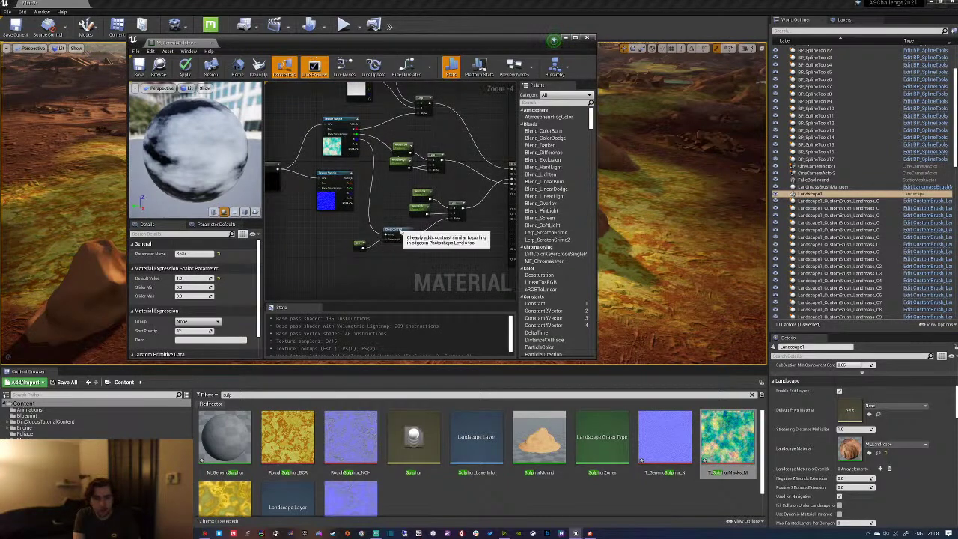
# Preview the CheapContrast node's output on the material's preview sphere and examine it up close
pyautogui.rightClick(401, 230)
pyautogui.click(428, 259)
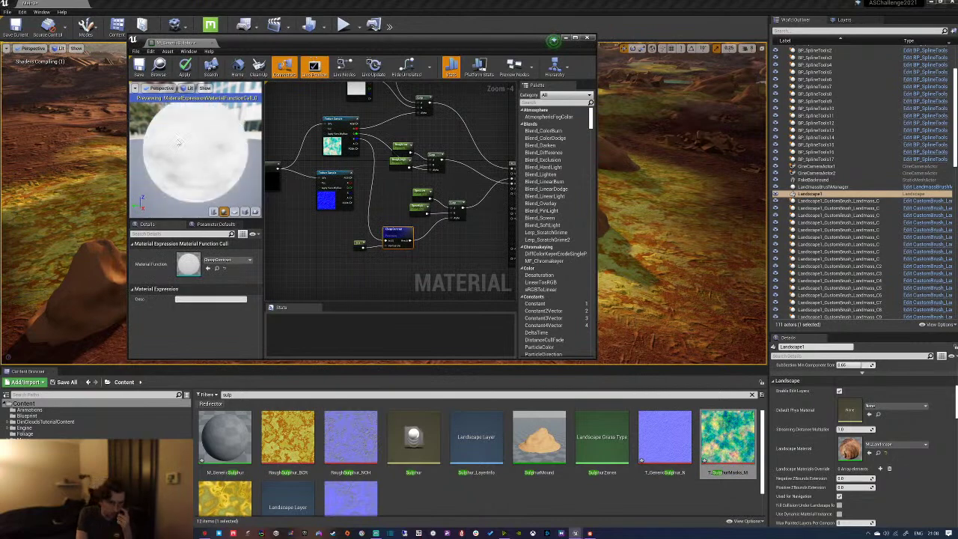
pyautogui.scroll(6, 195, 147)
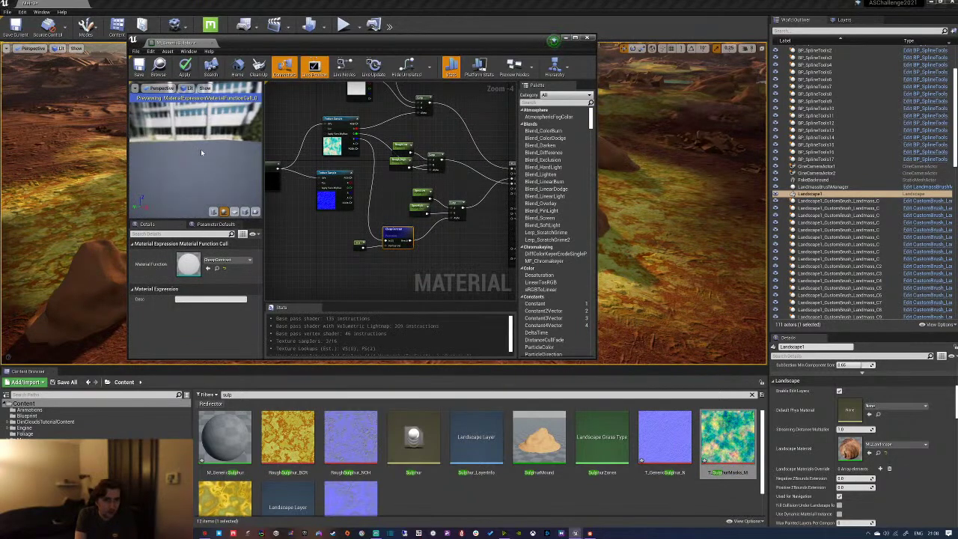
pyautogui.scroll(-2, 225, 164)
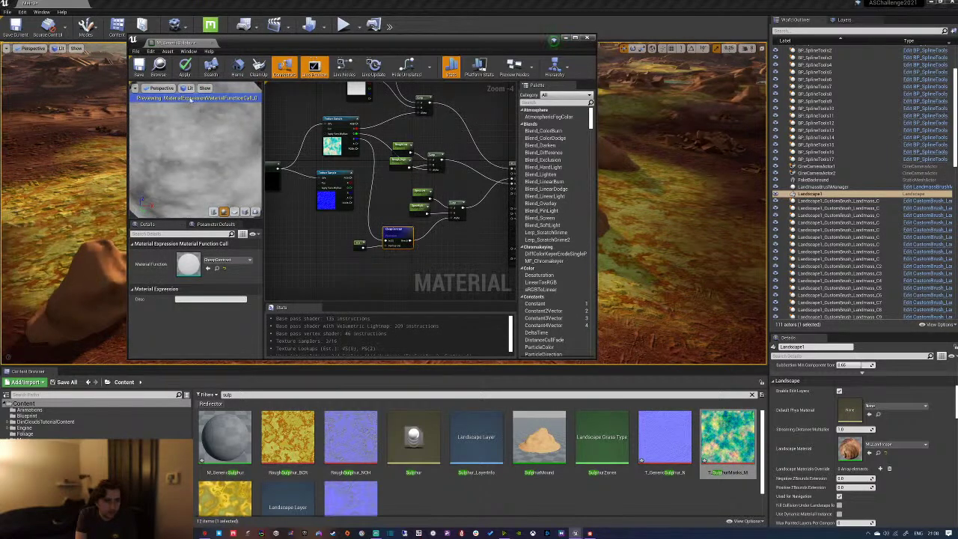
# Set the sampler type of the T_SulphurMasks_M texture sample to Masks and open its texture asset
pyautogui.click(339, 126)
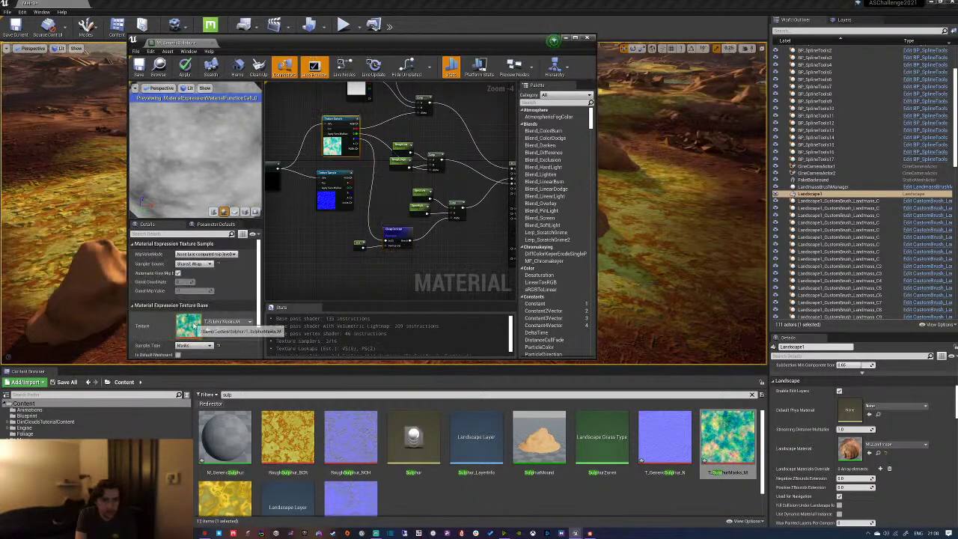
pyautogui.click(193, 345)
pyautogui.click(191, 357)
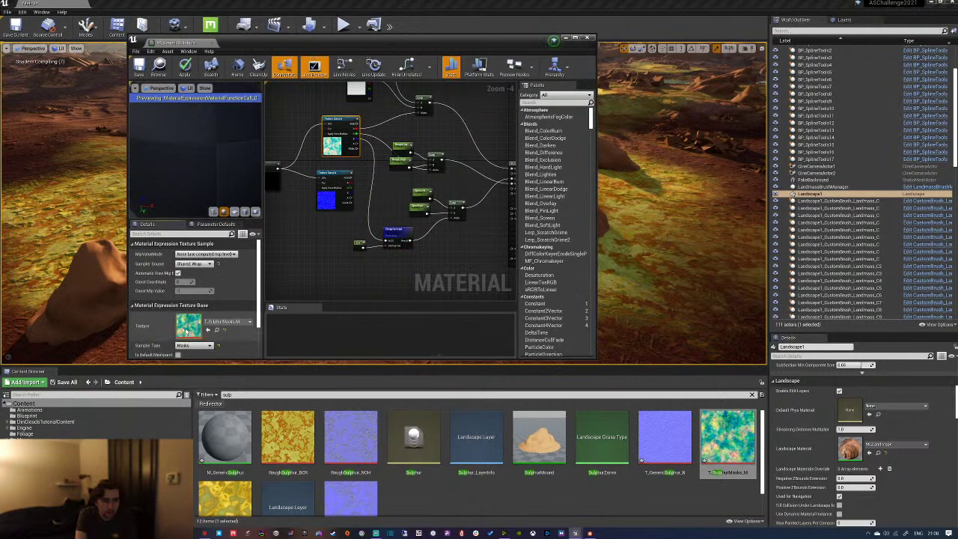
pyautogui.doubleClick(189, 325)
pyautogui.click(515, 155)
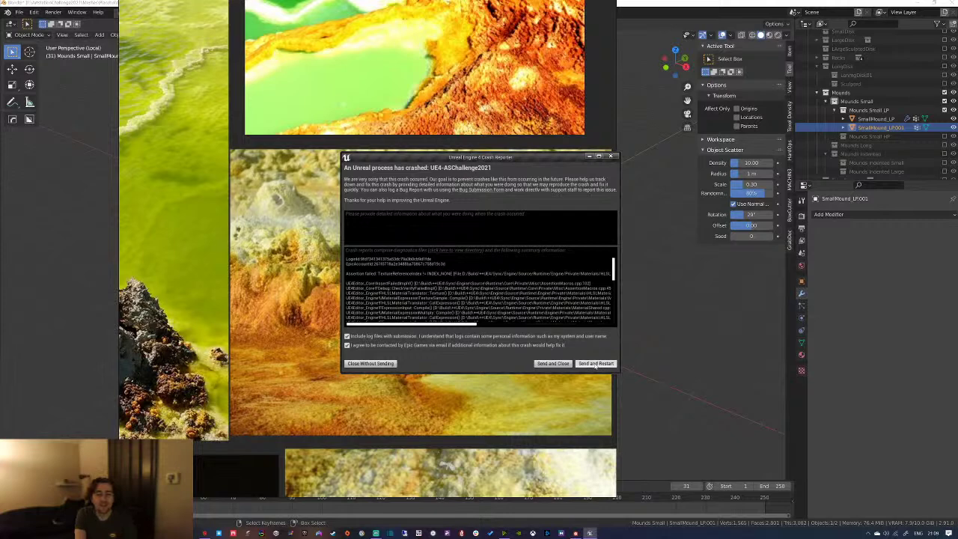
# Close the Unreal Engine 4 Crash Reporter without sending a report
pyautogui.click(386, 364)
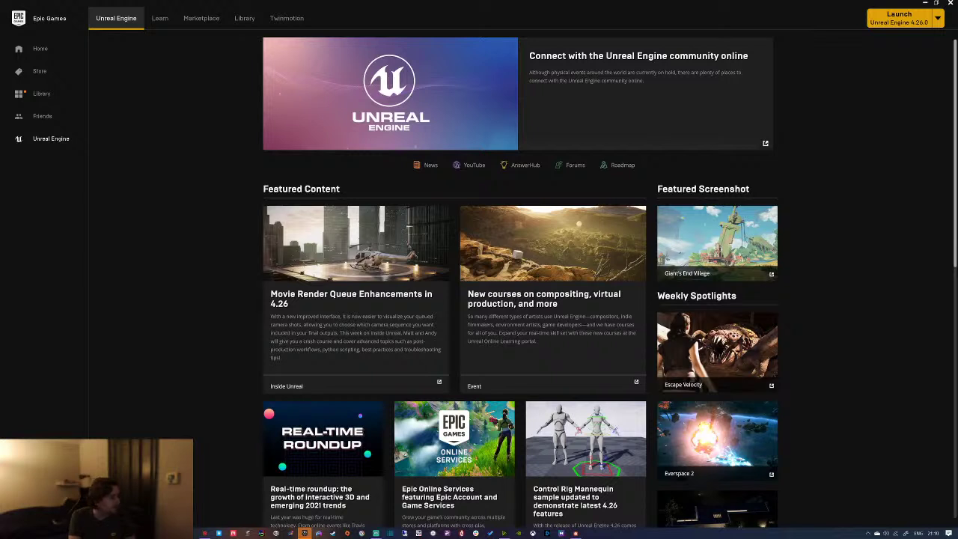
# Switch to NVIDIA Broadcast and check the microphone source in its microphone settings
pyautogui.click(504, 533)
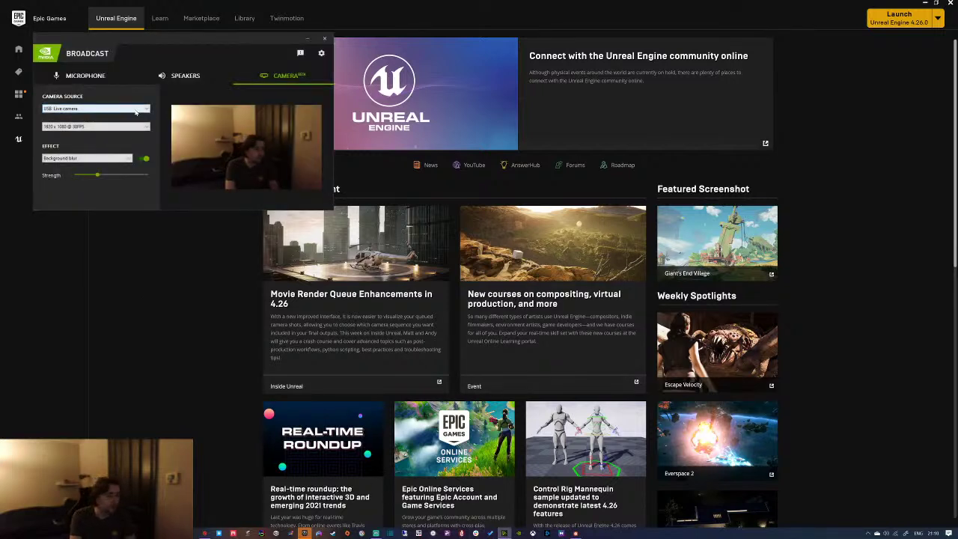
pyautogui.click(85, 75)
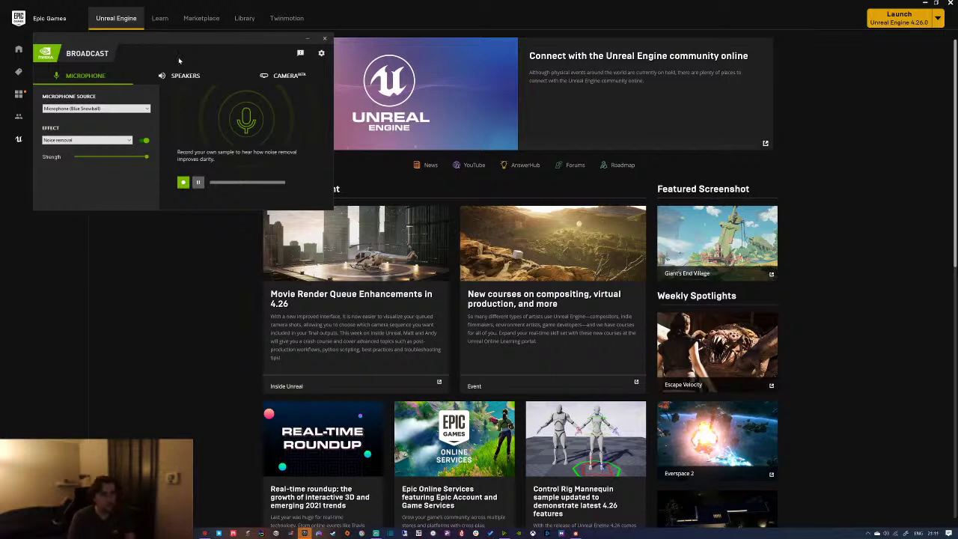
pyautogui.click(138, 111)
pyautogui.click(132, 109)
pyautogui.click(128, 109)
pyautogui.click(128, 109)
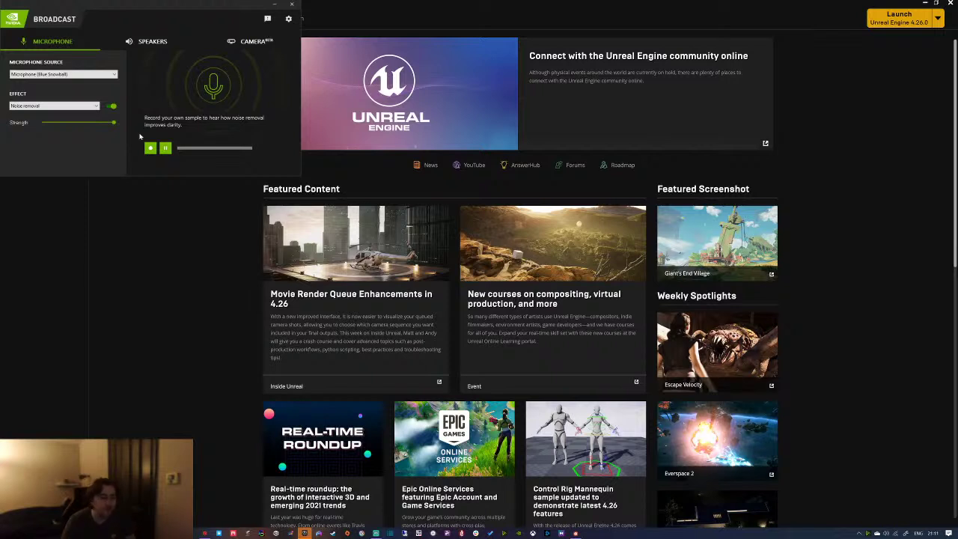
pyautogui.click(575, 533)
pyautogui.click(266, 159)
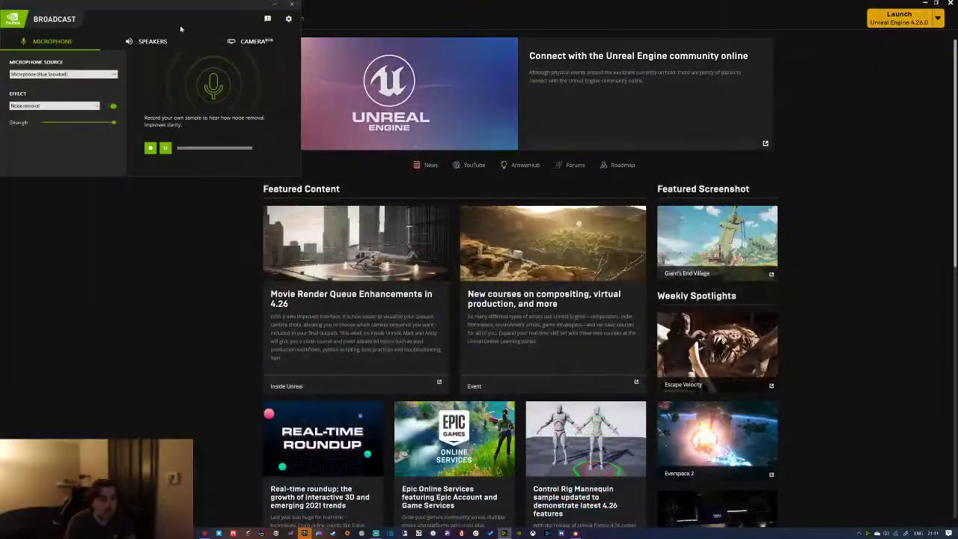
pyautogui.moveTo(180, 28); pyautogui.dragTo(346, 118)
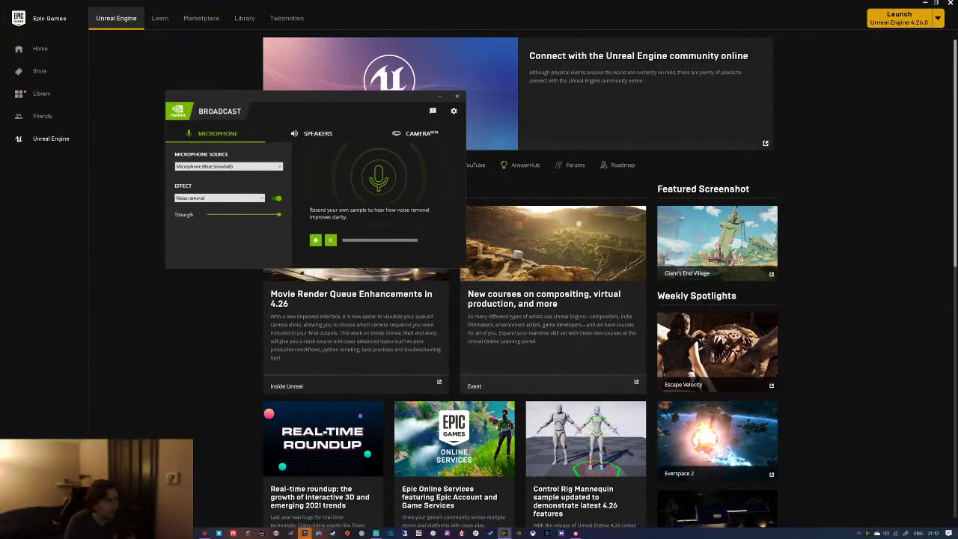